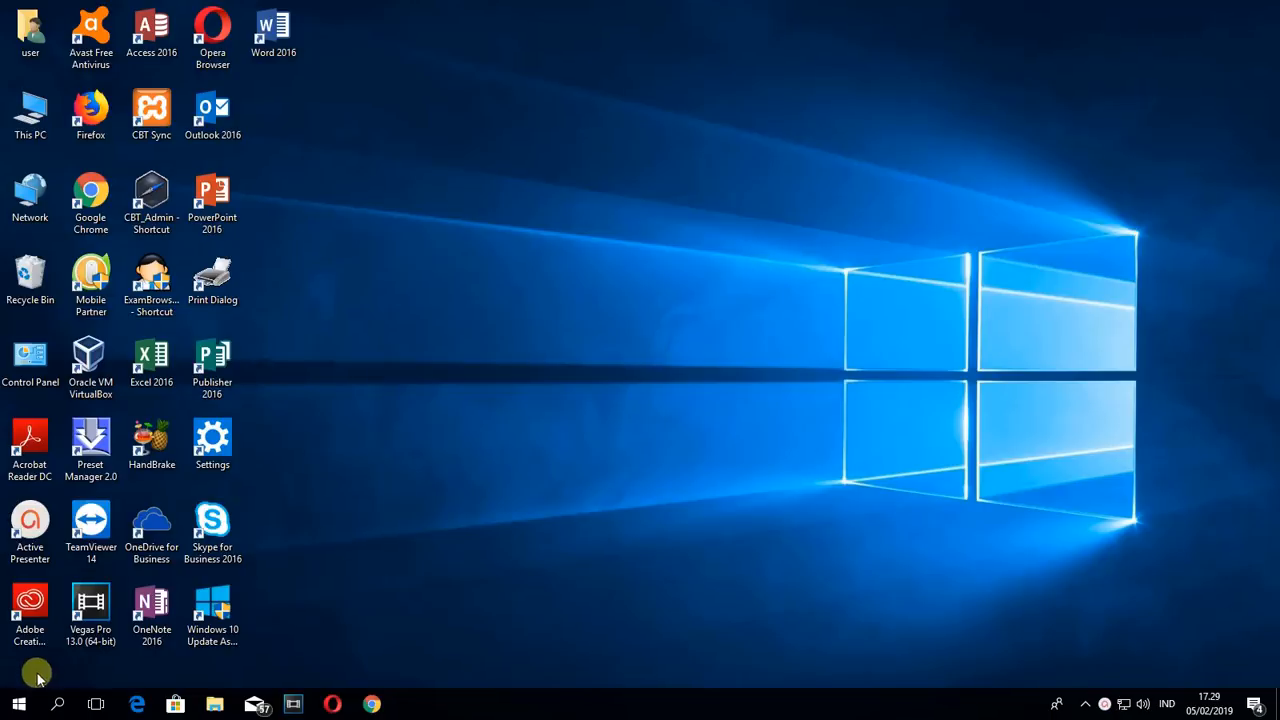
- Open the A-Bahan BIDIKMISI 2019 folder in File Explorer and open the 1. Rekomendasi PDF
key("super+e")
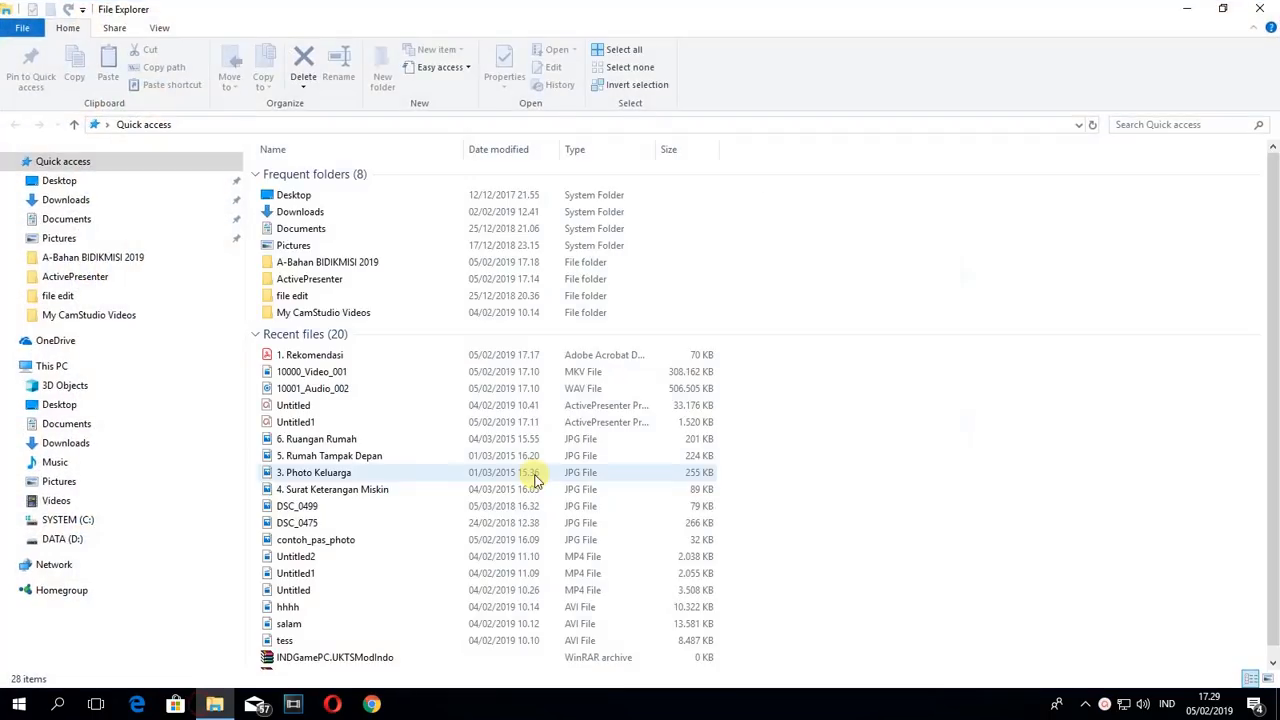
left_click(117, 262)
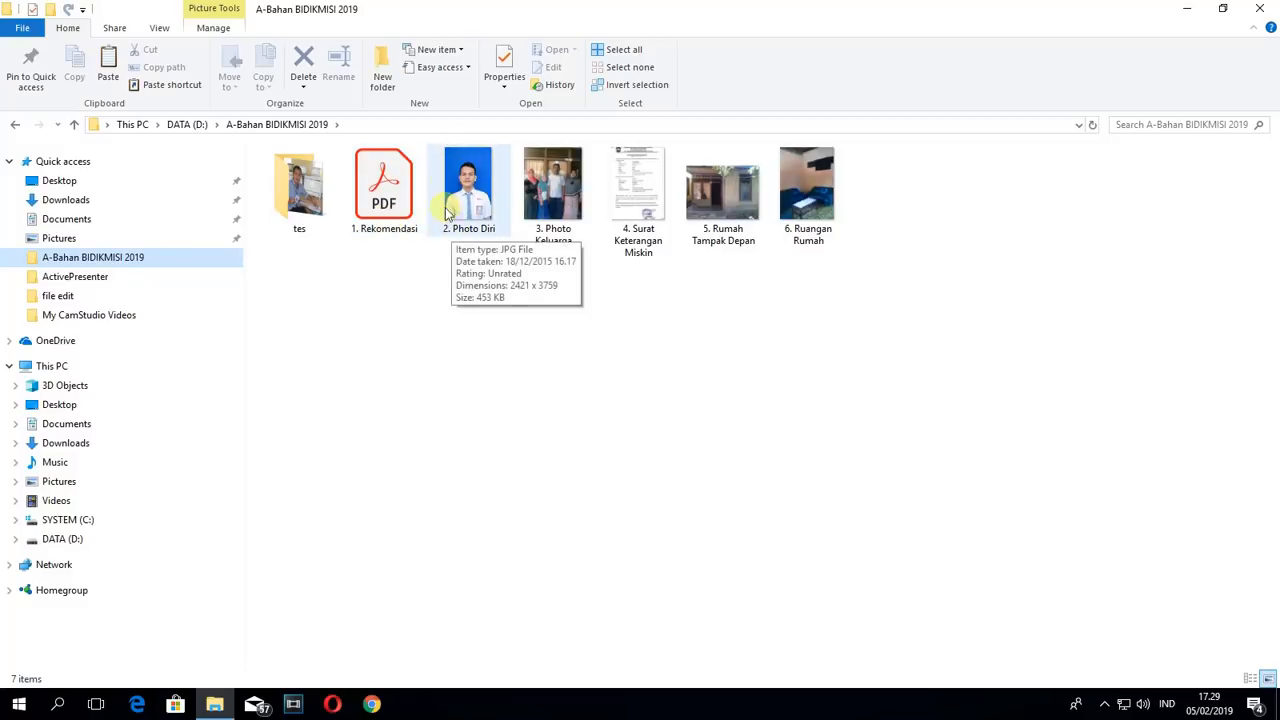
double_click(388, 195)
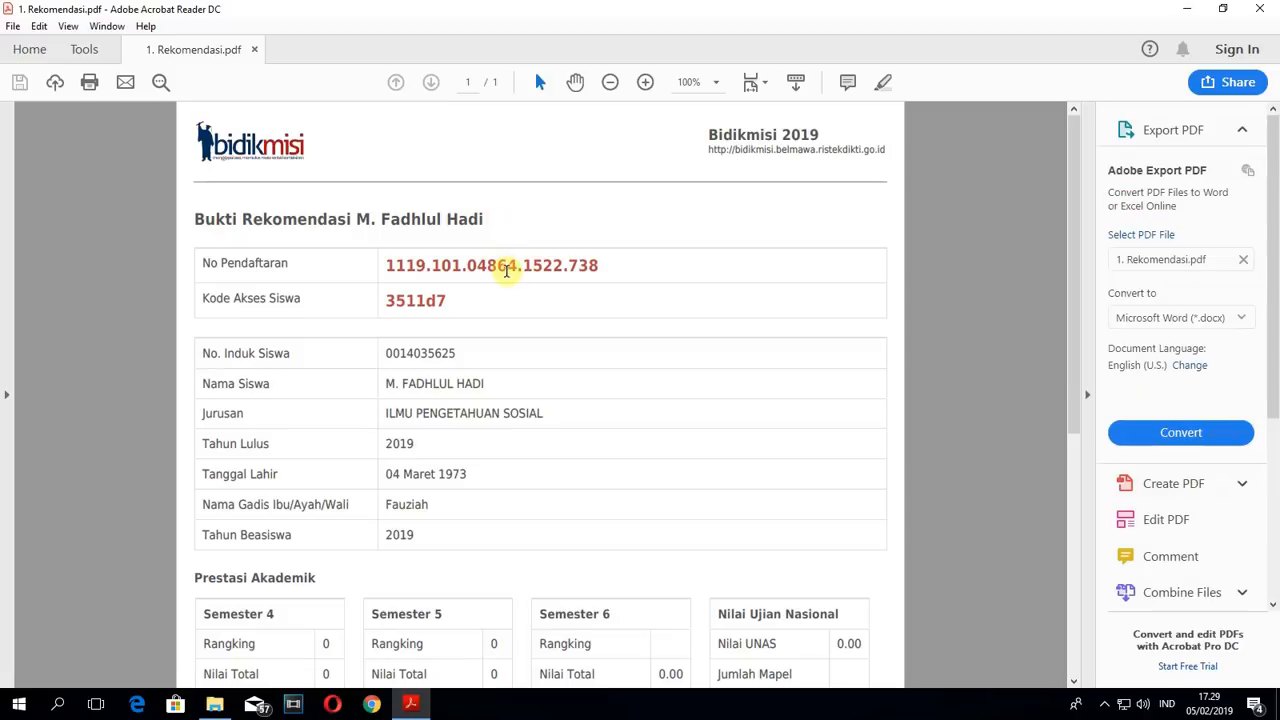
- Examine the registration number (No Pendaftaran) and student access code (Kode Akses Siswa) on the recommendation document
scroll(505, 268, "down", 1)
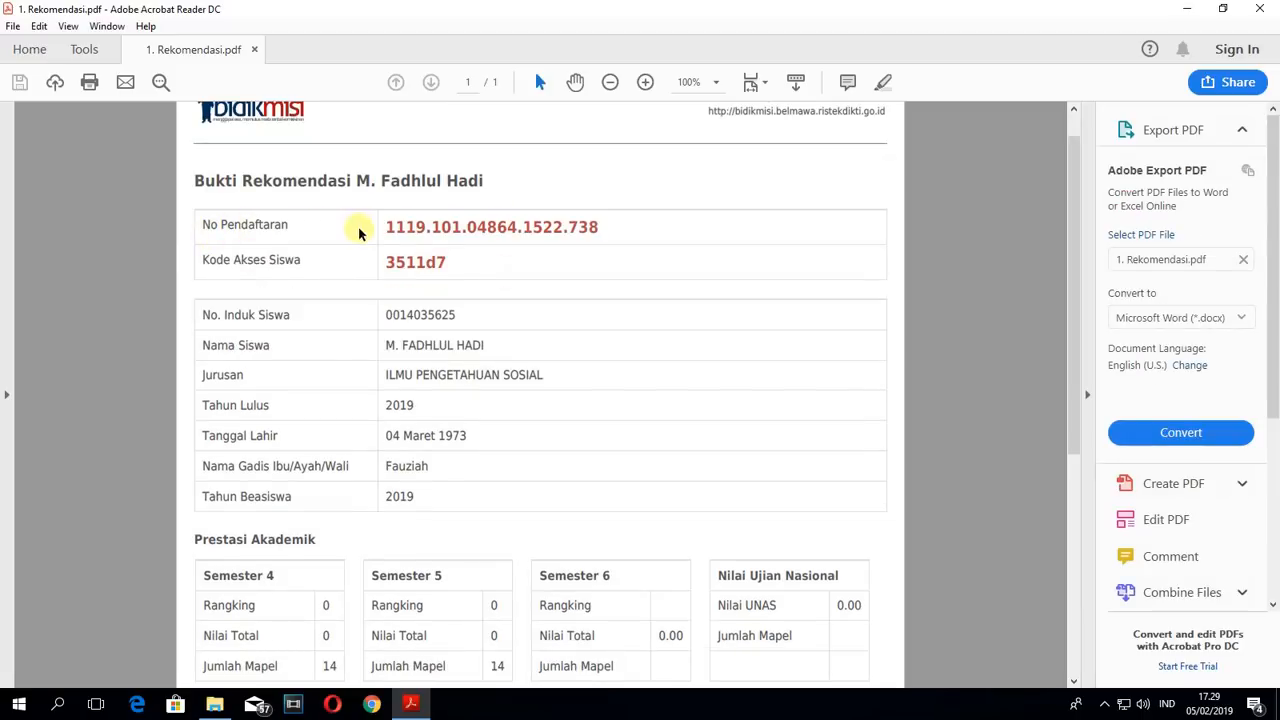
left_click_drag(380, 227, 601, 228)
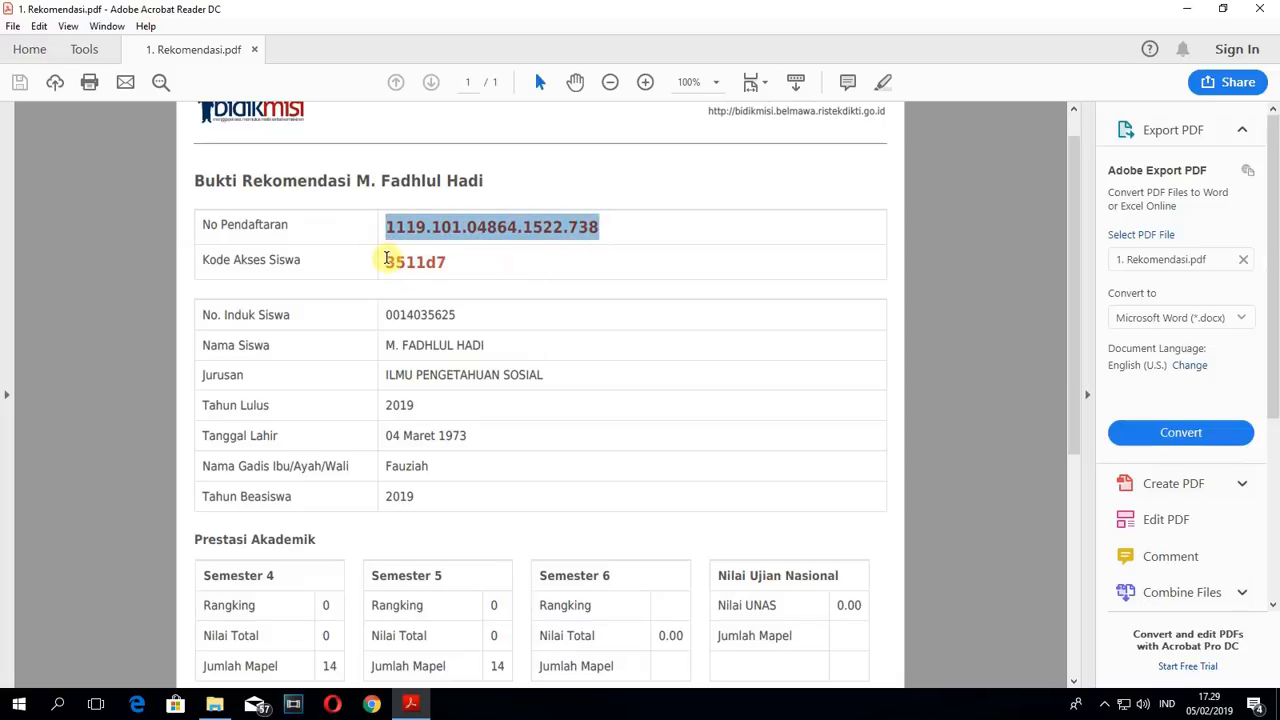
left_click_drag(382, 259, 446, 268)
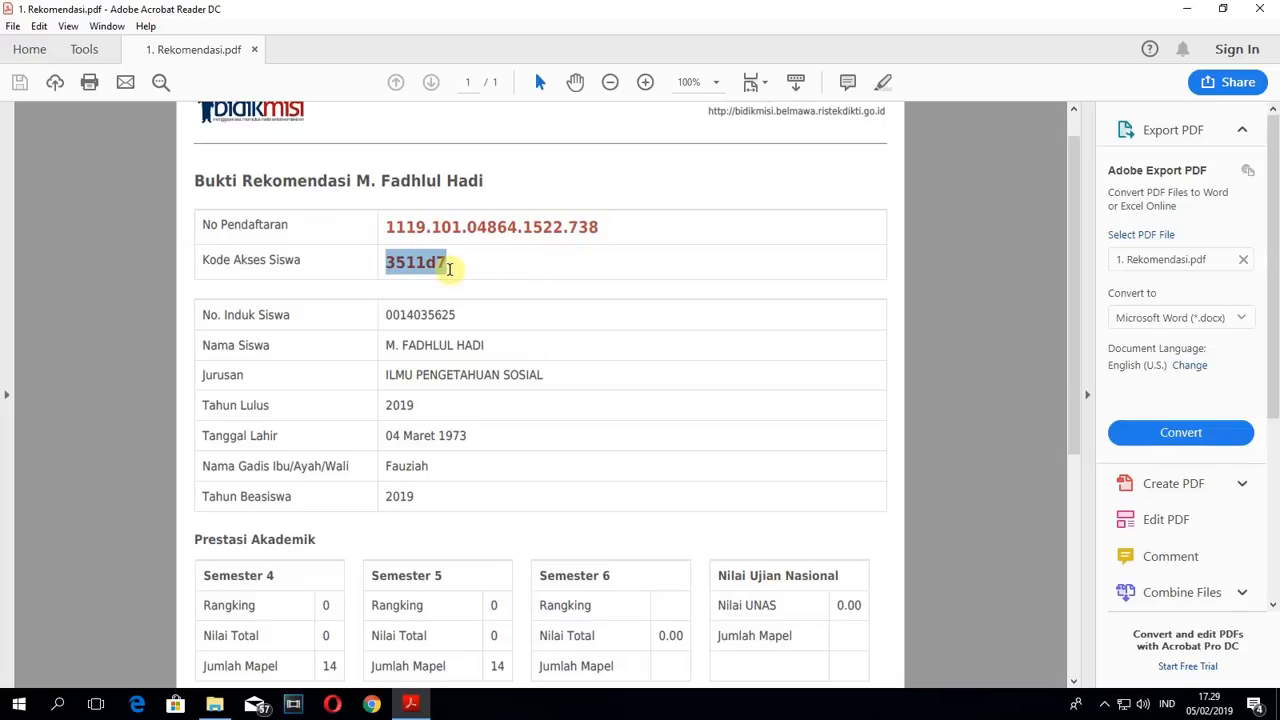
left_click_drag(380, 226, 609, 223)
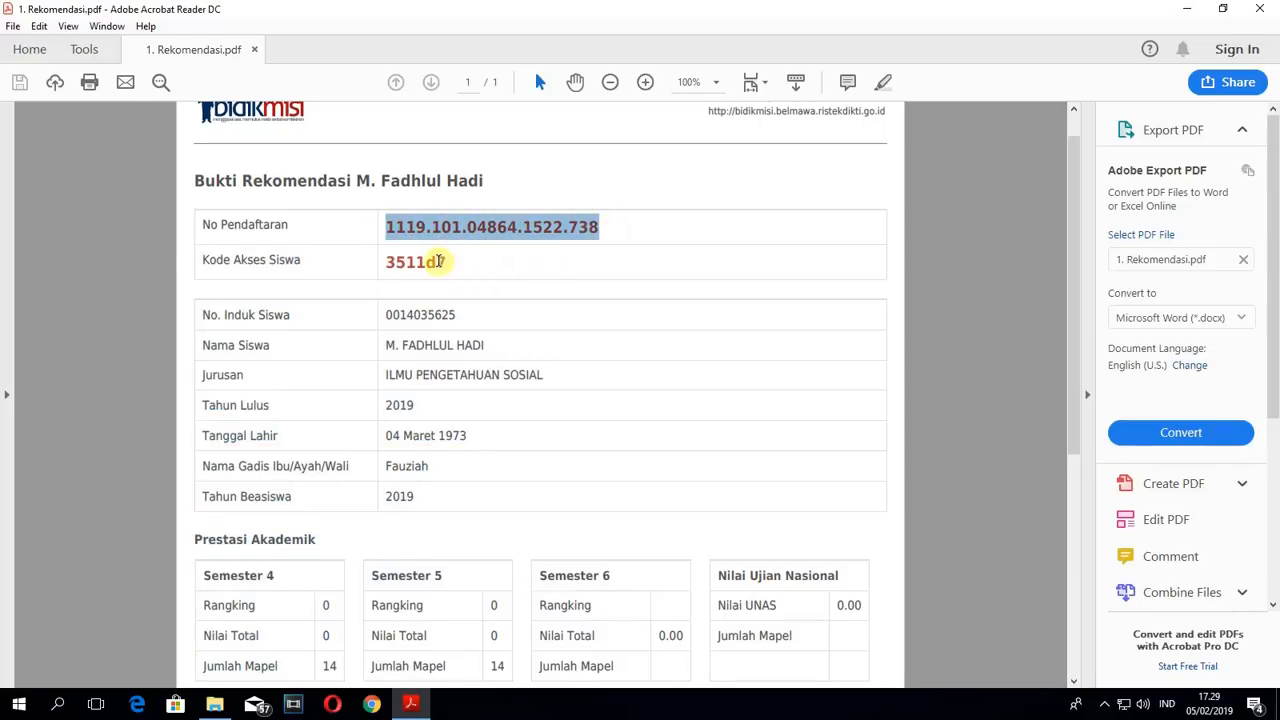
left_click(439, 261)
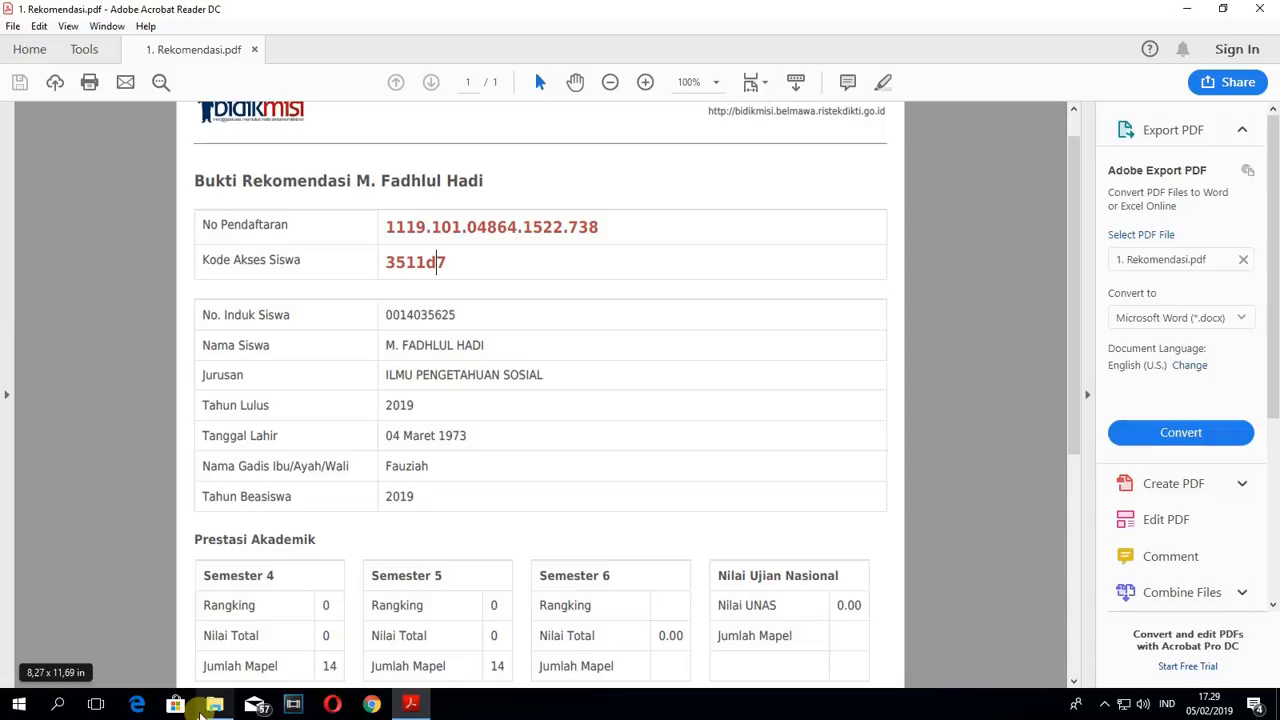
left_click_drag(386, 227, 598, 225)
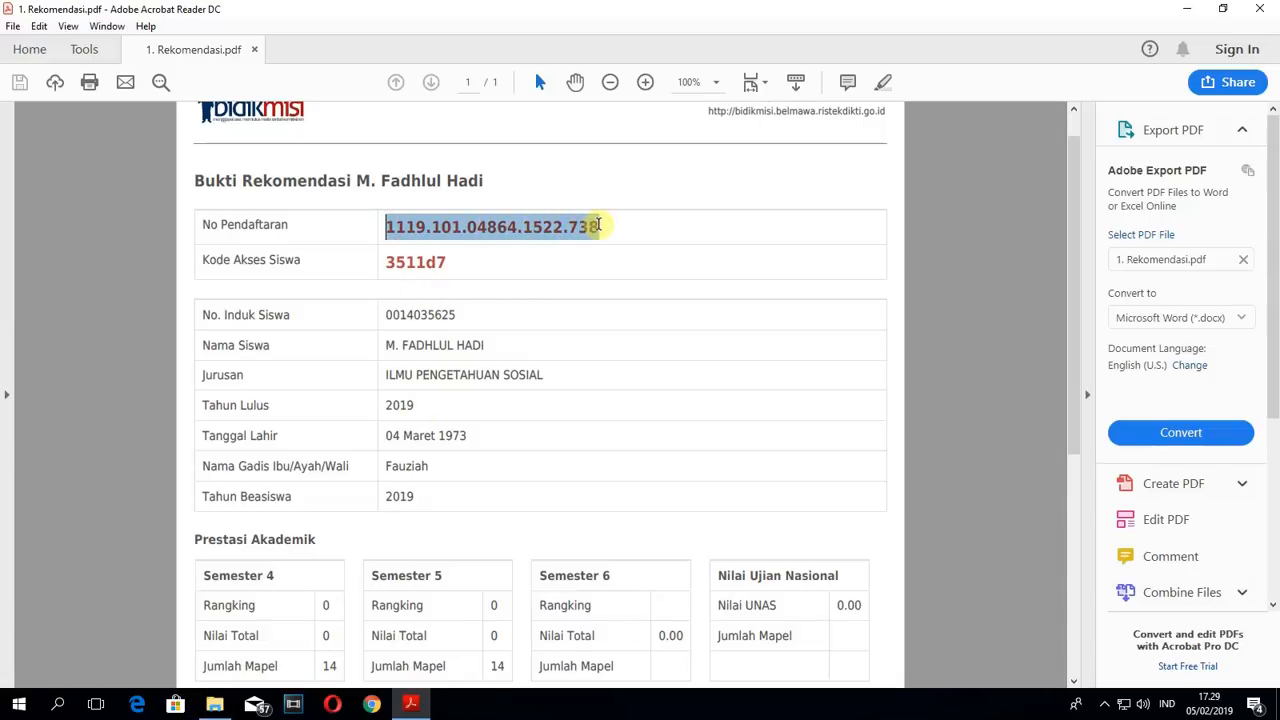
left_click_drag(598, 225, 389, 261)
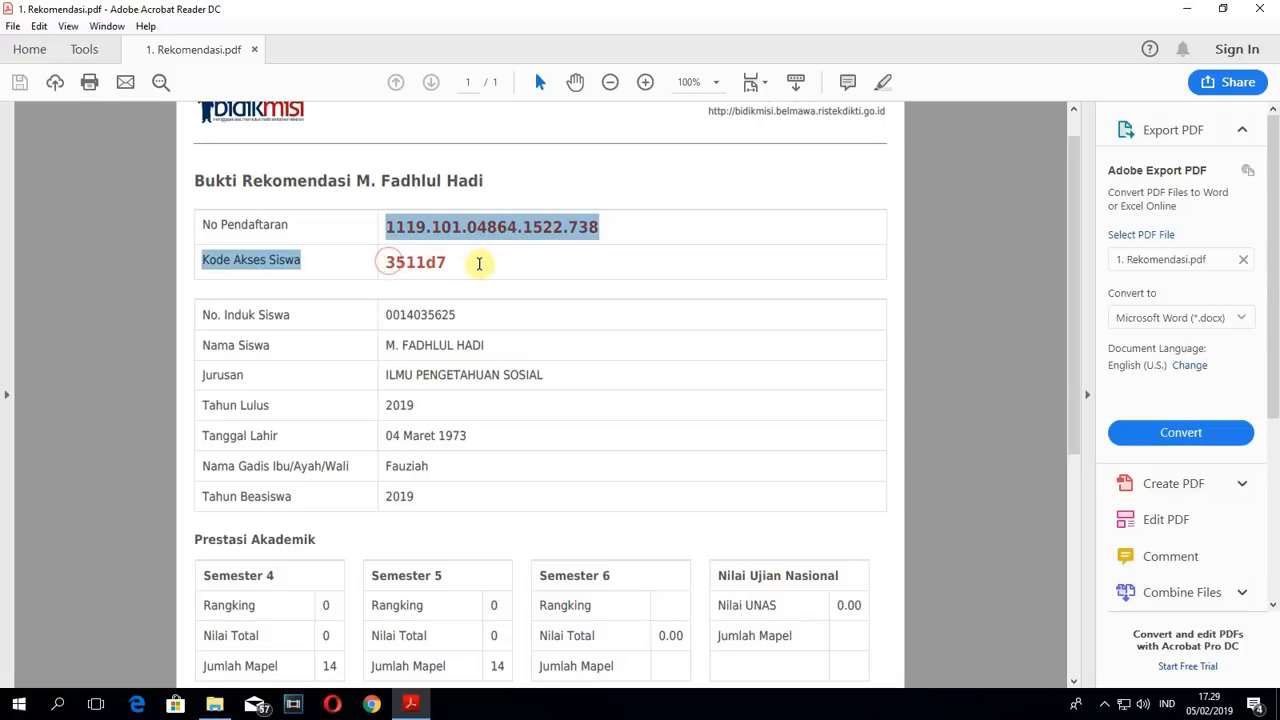
left_click_drag(479, 261, 477, 275)
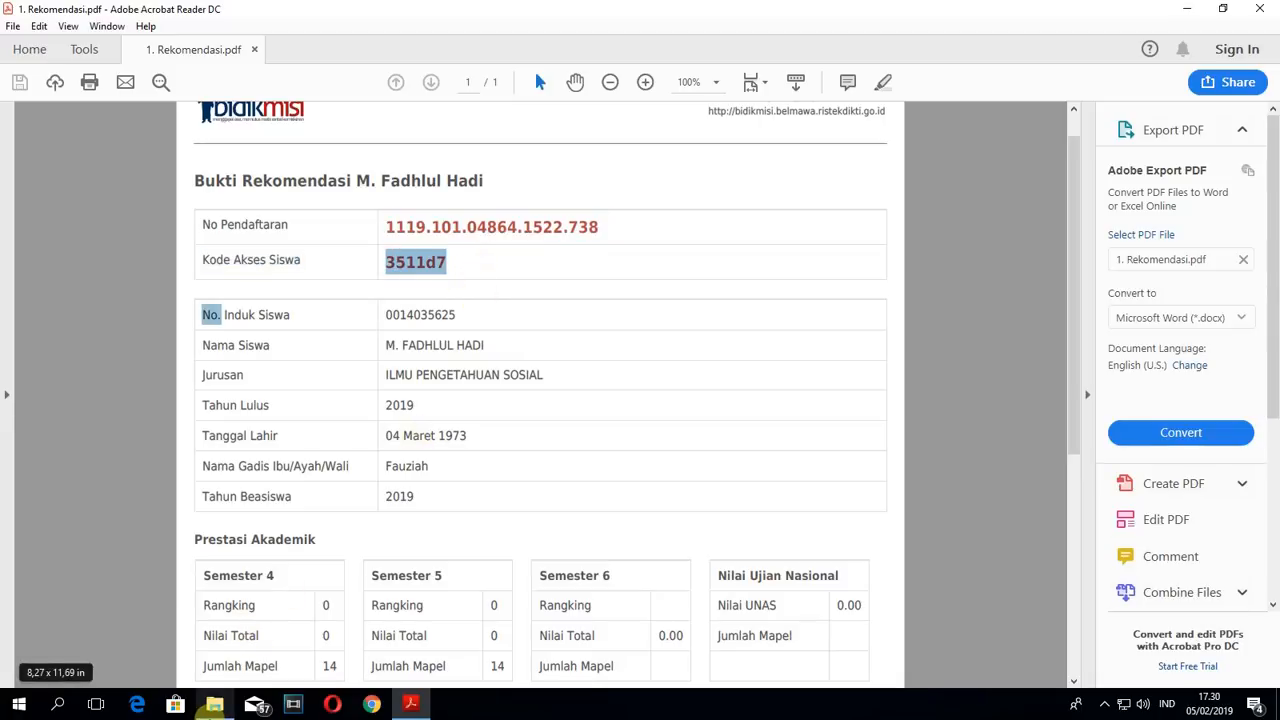
- Return to the folder in File Explorer and view the 2. Photo Diri image maximized, then minimize it
left_click(214, 704)
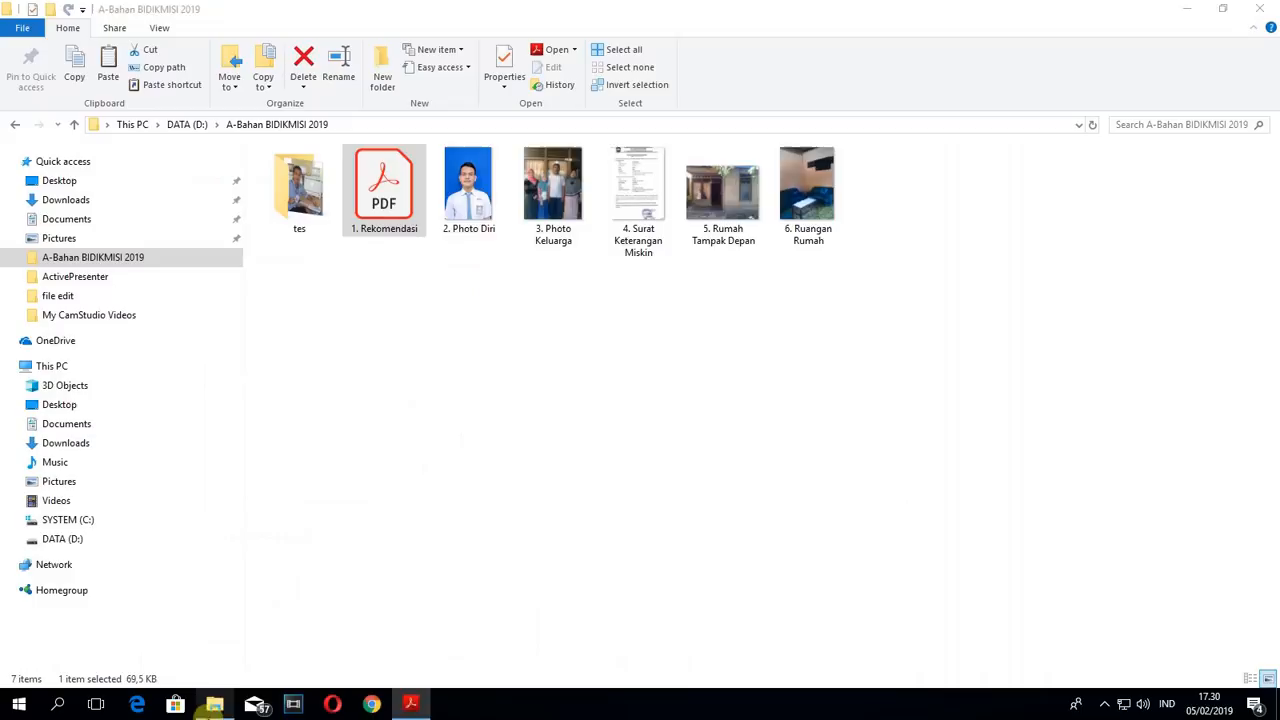
double_click(476, 212)
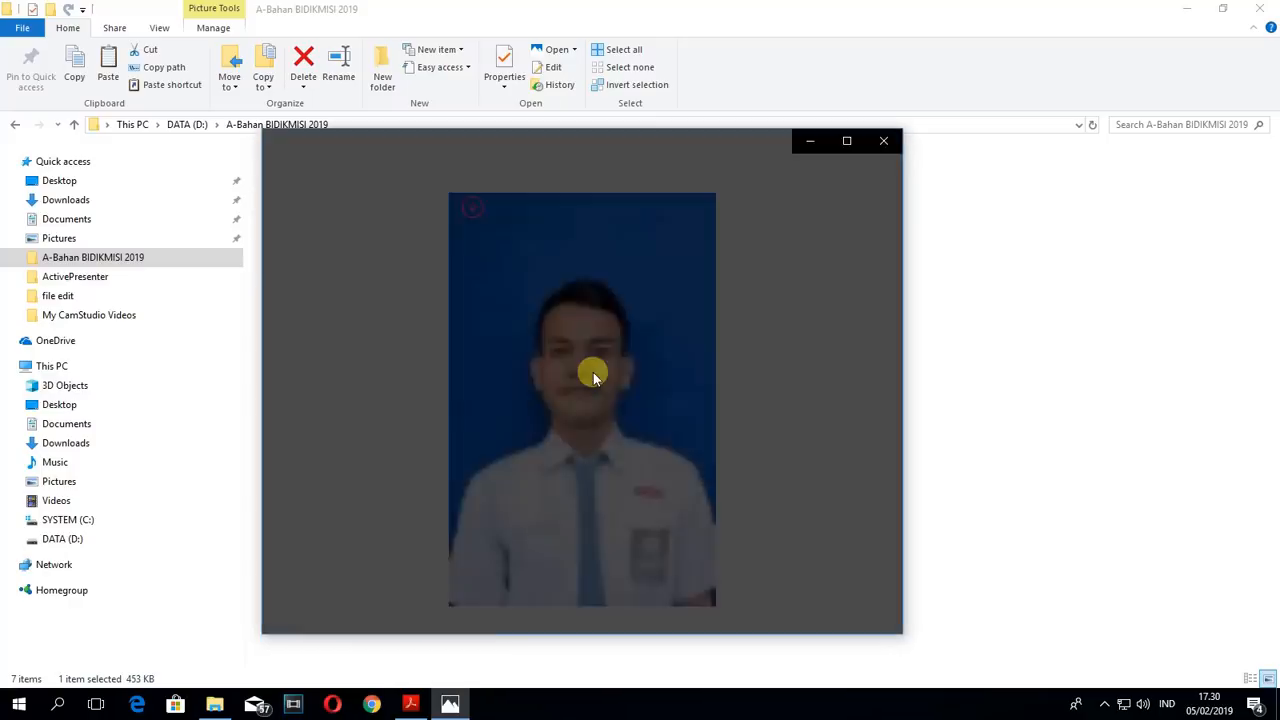
left_click(847, 141)
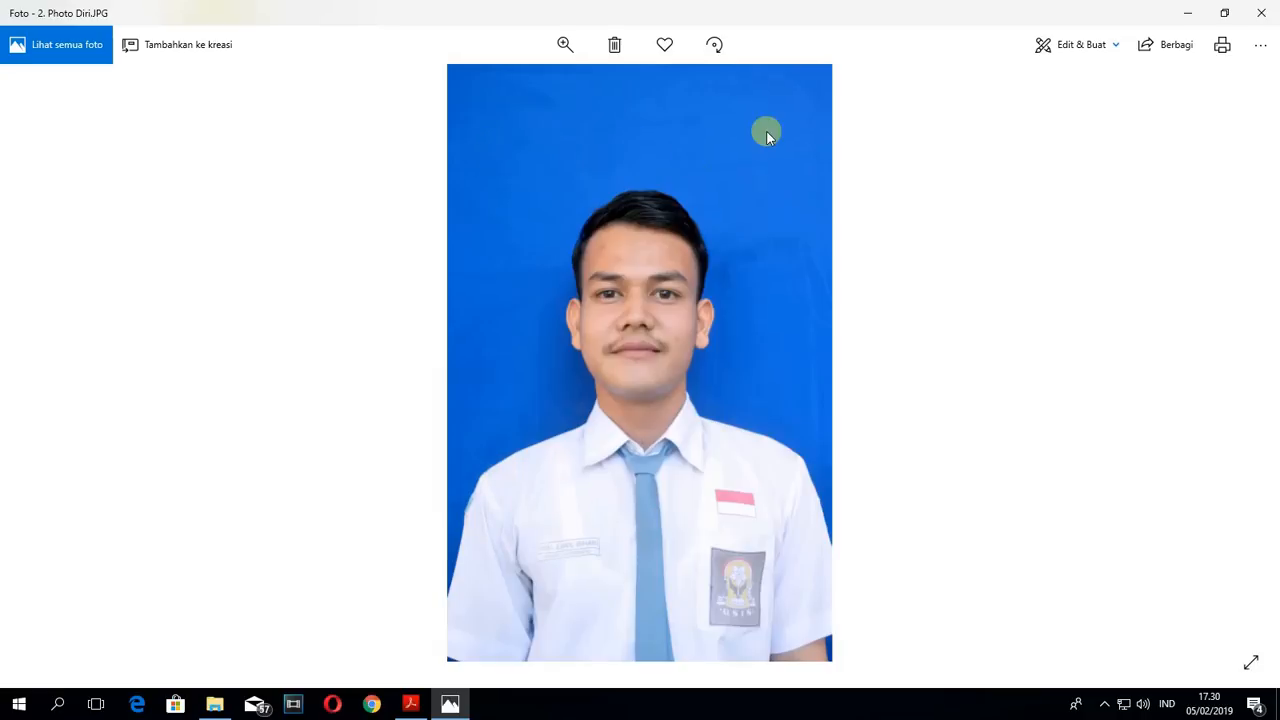
left_click(1186, 14)
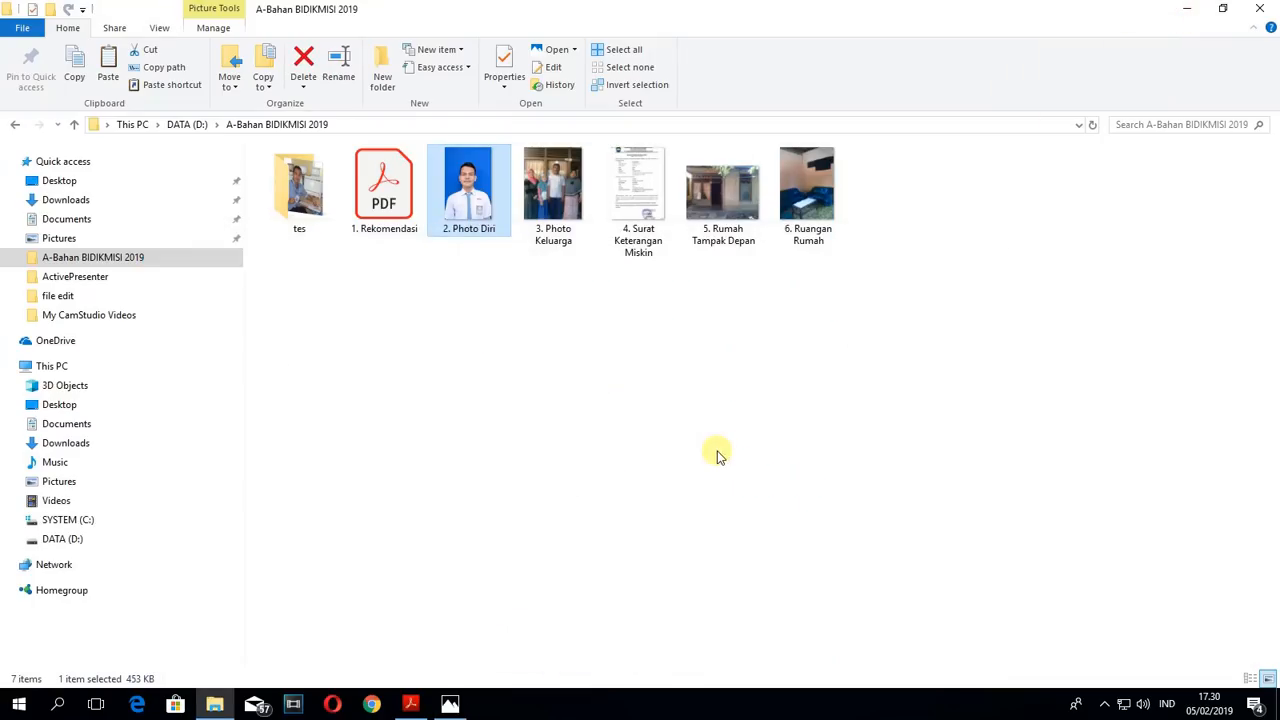
- View the 3. Photo Keluarga image maximized and minimize it
double_click(560, 215)
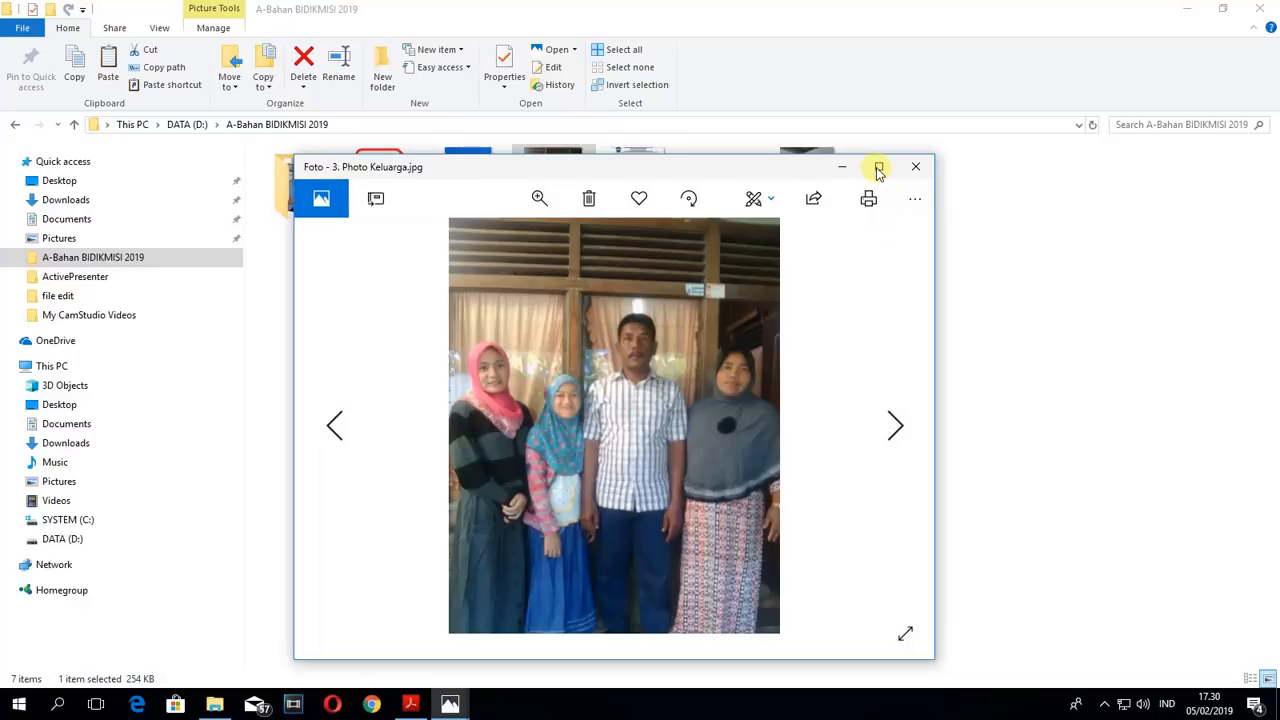
left_click(878, 168)
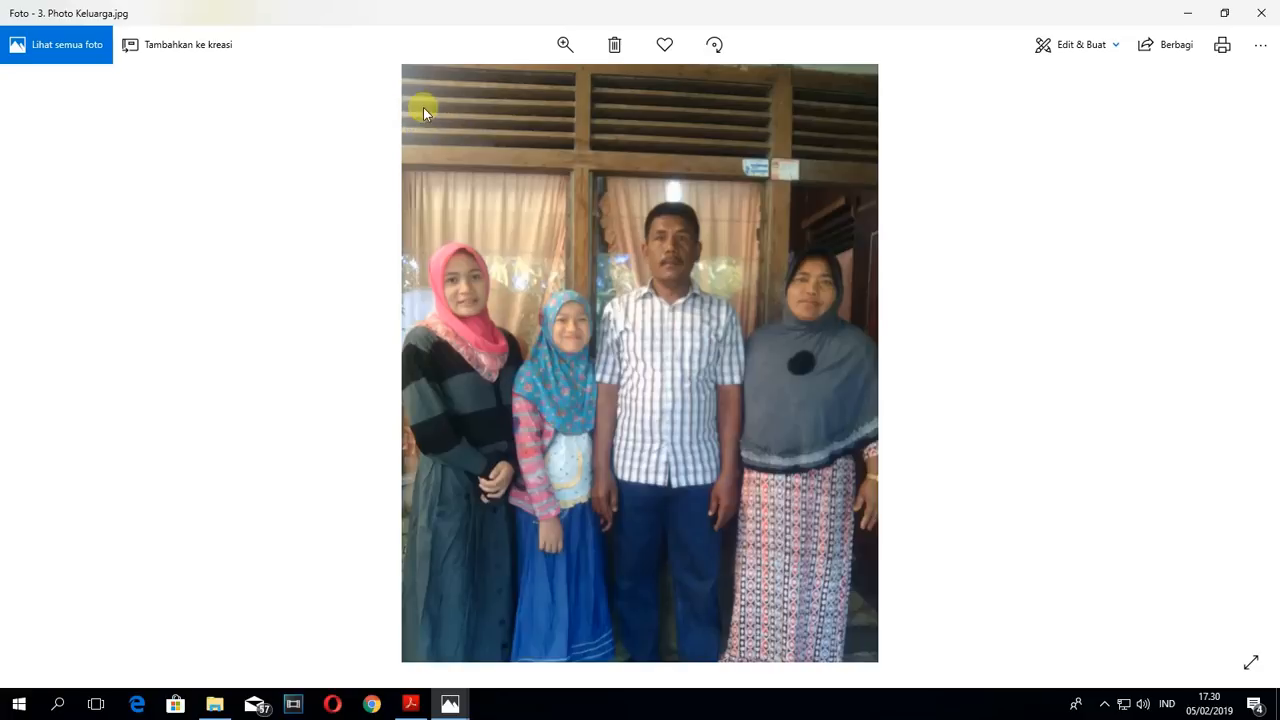
left_click(1192, 17)
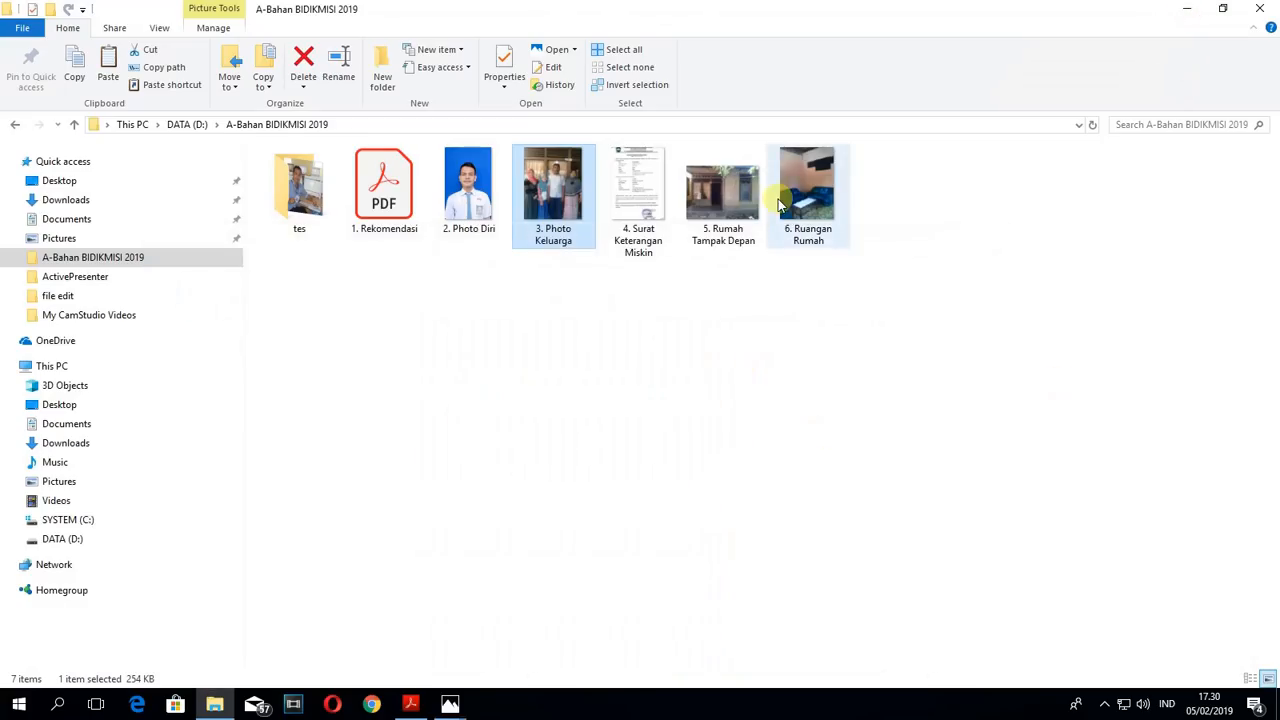
- View the 4. Surat Keterangan Miskin scan maximized and minimize it
left_click(646, 215)
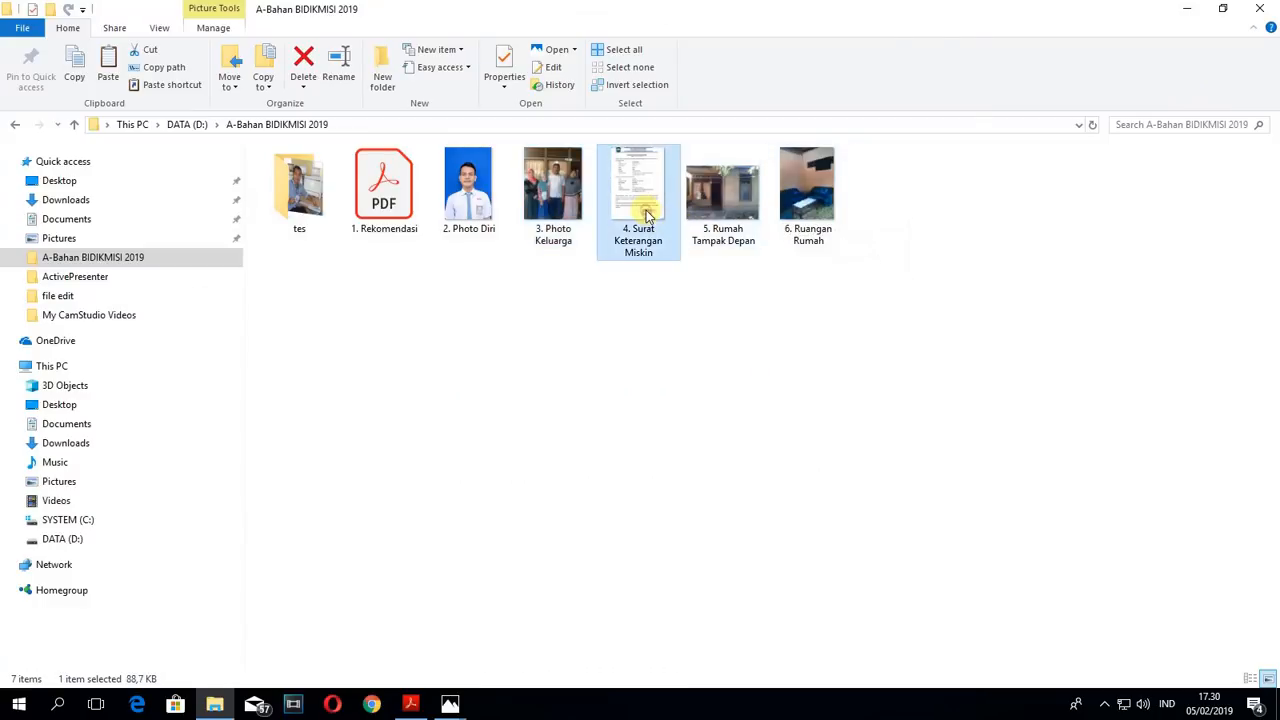
double_click(646, 215)
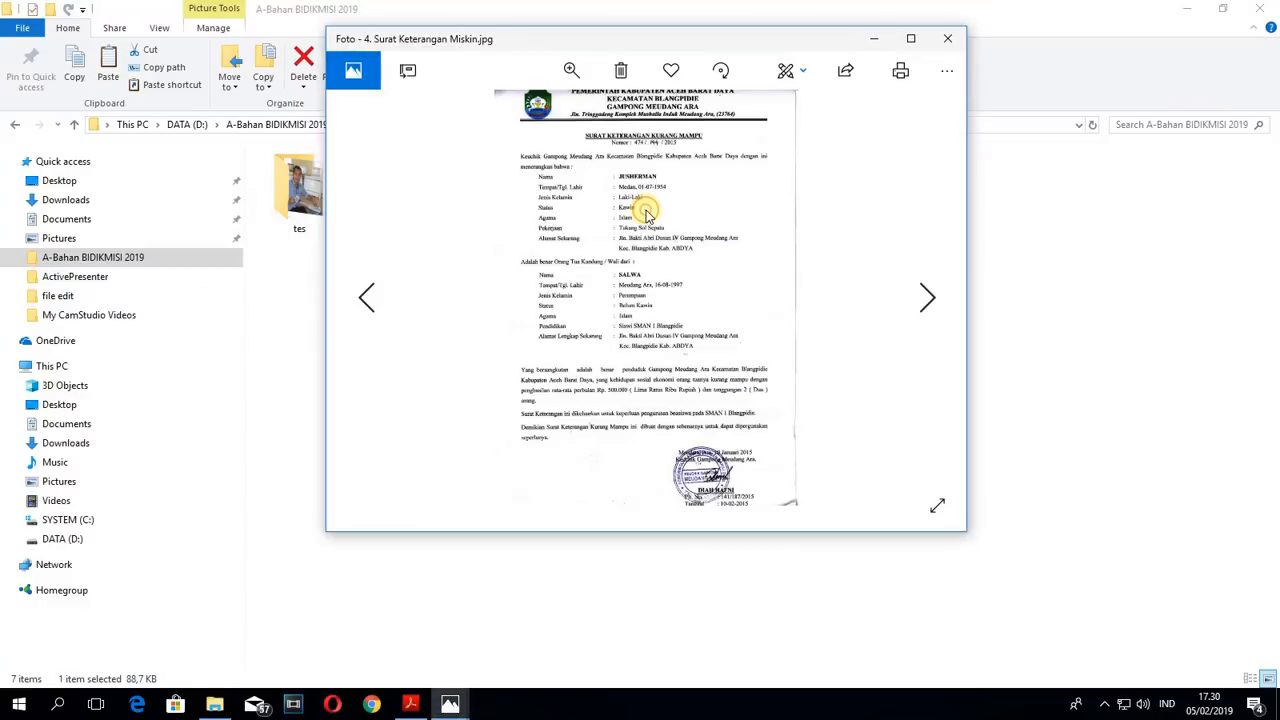
left_click(913, 39)
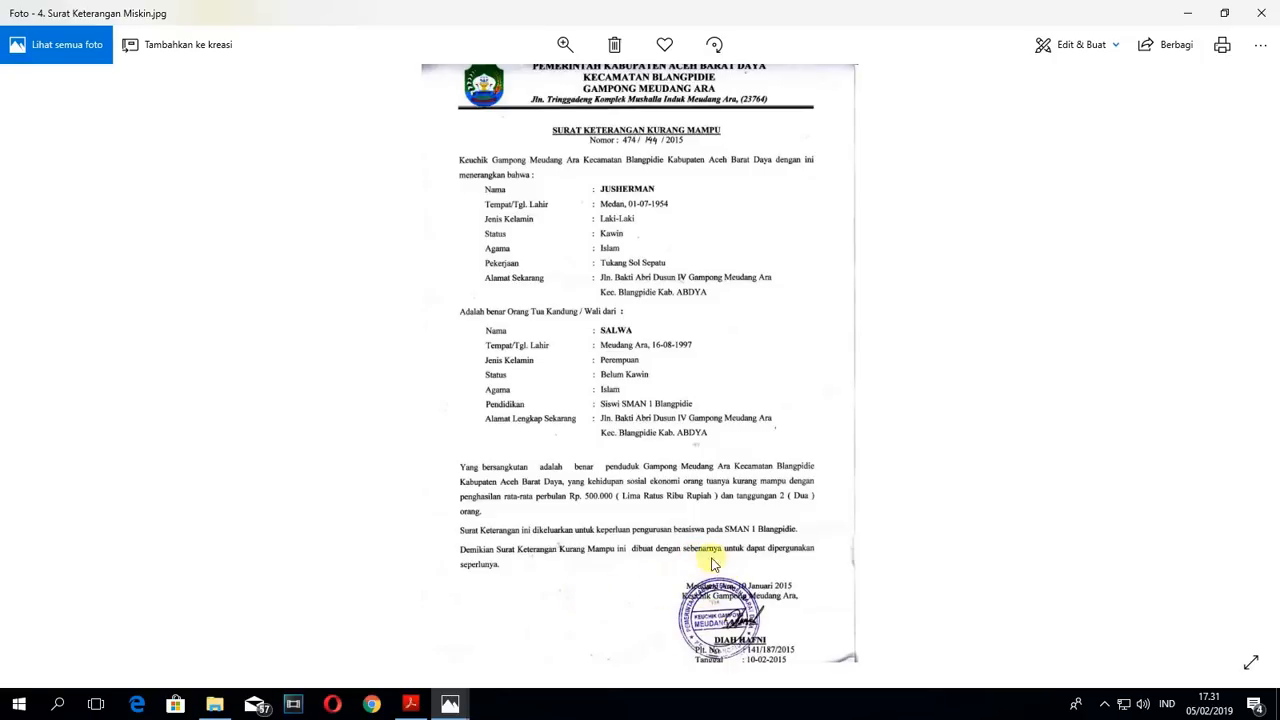
left_click(1192, 14)
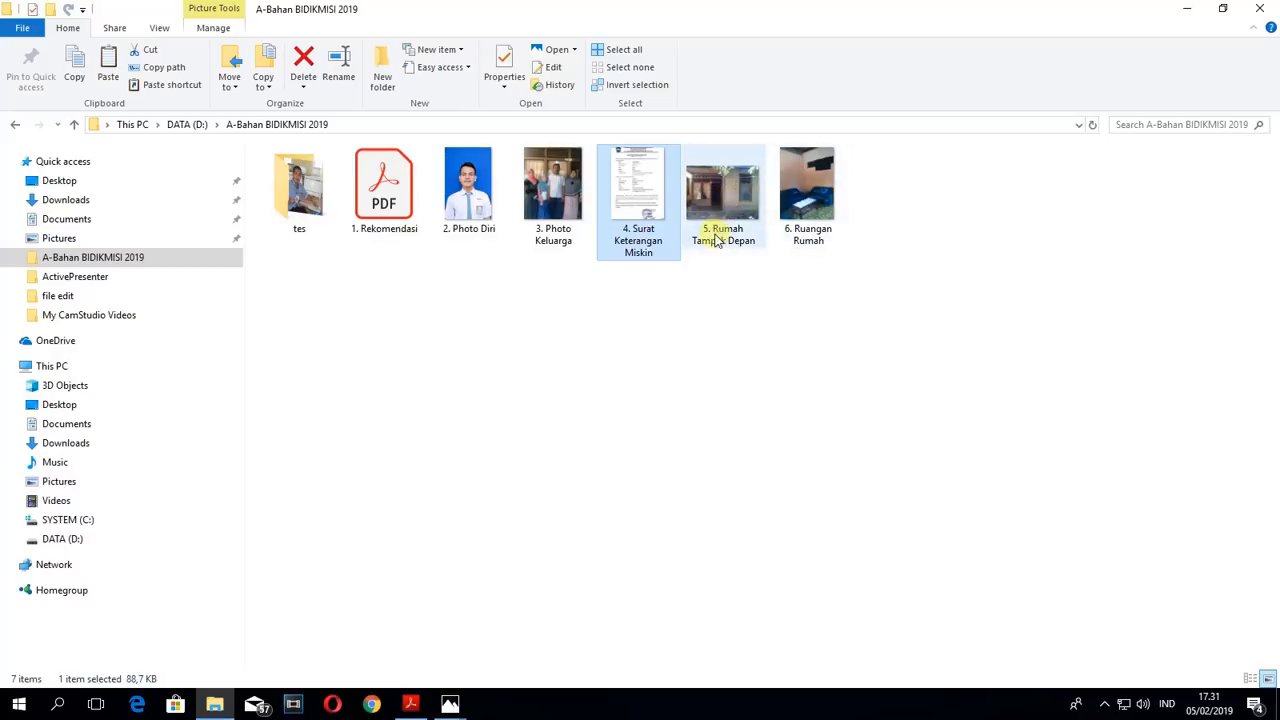
- View the house images 5. Rumah Tampak Depan and 6. Ruangan Rumah, minimizing each one
mouse_move(724, 234)
double_click(723, 200)
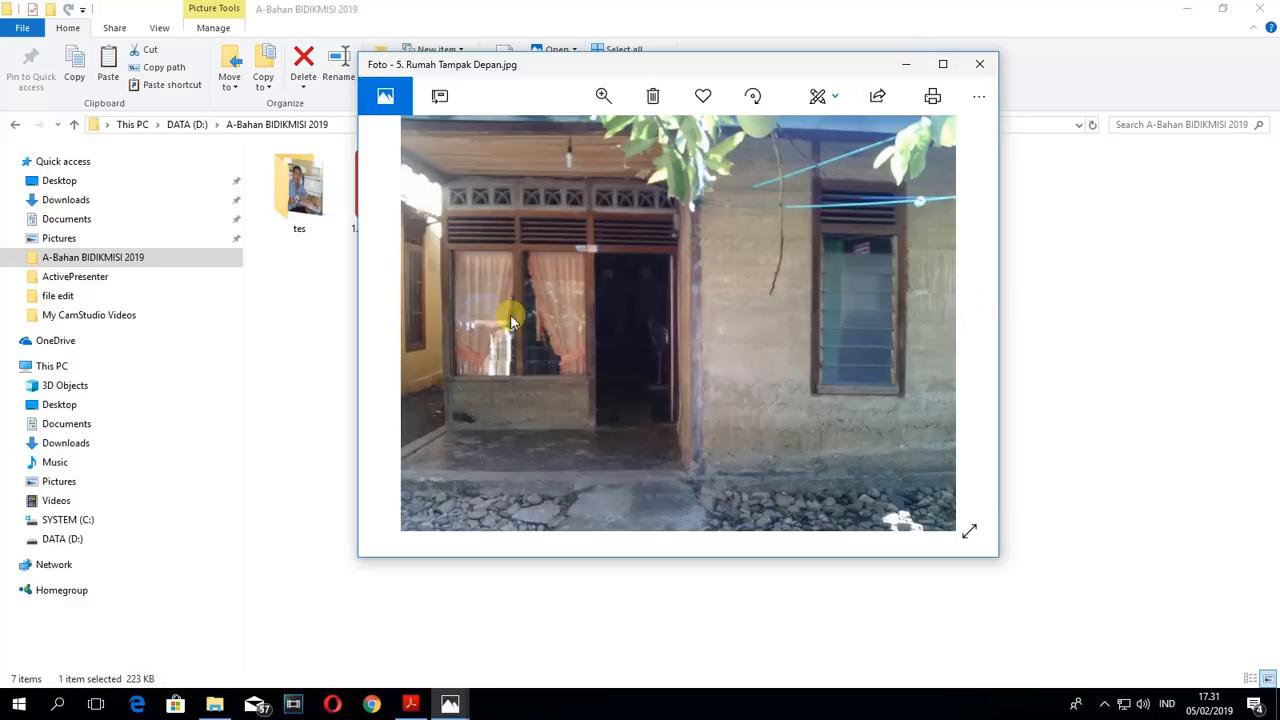
left_click(907, 64)
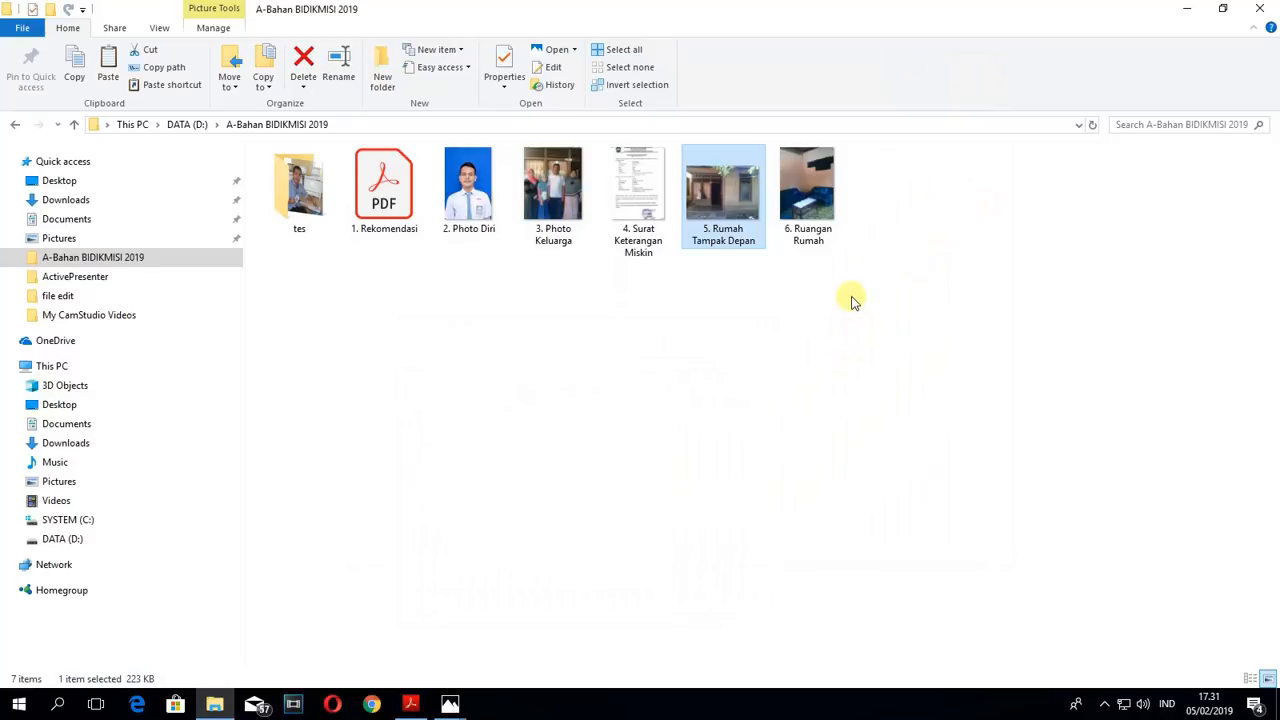
double_click(812, 203)
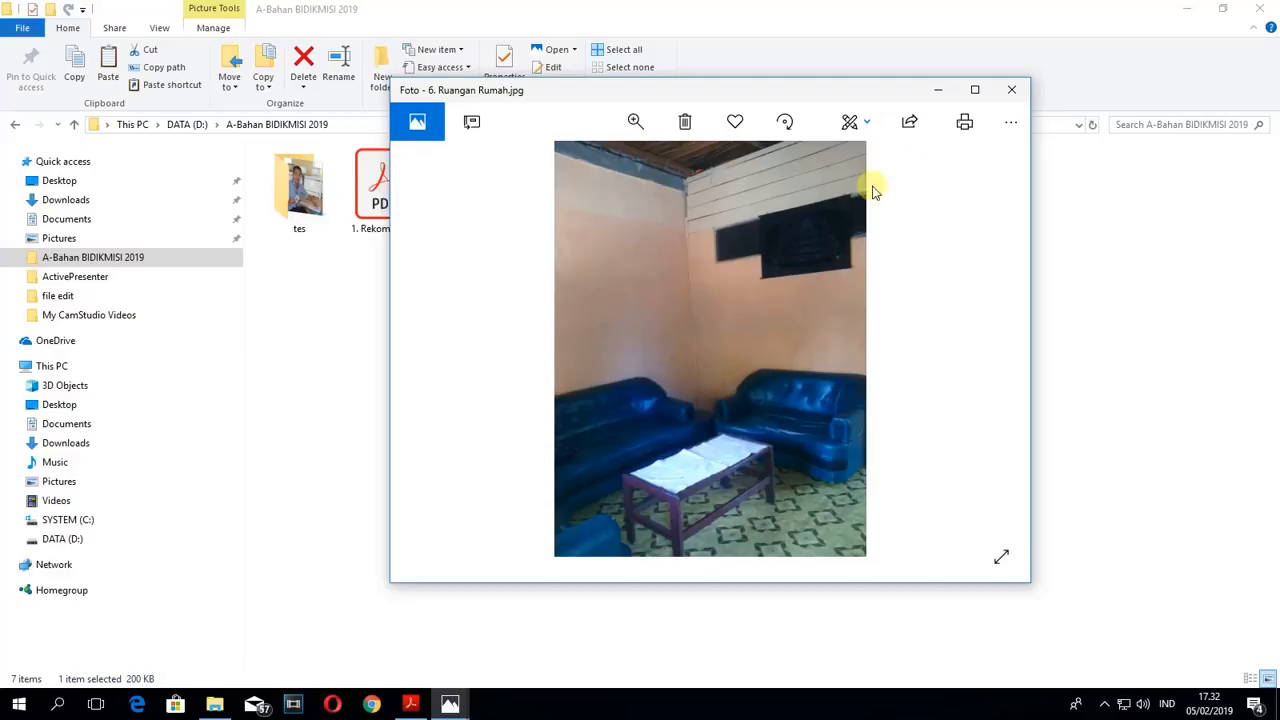
left_click(940, 95)
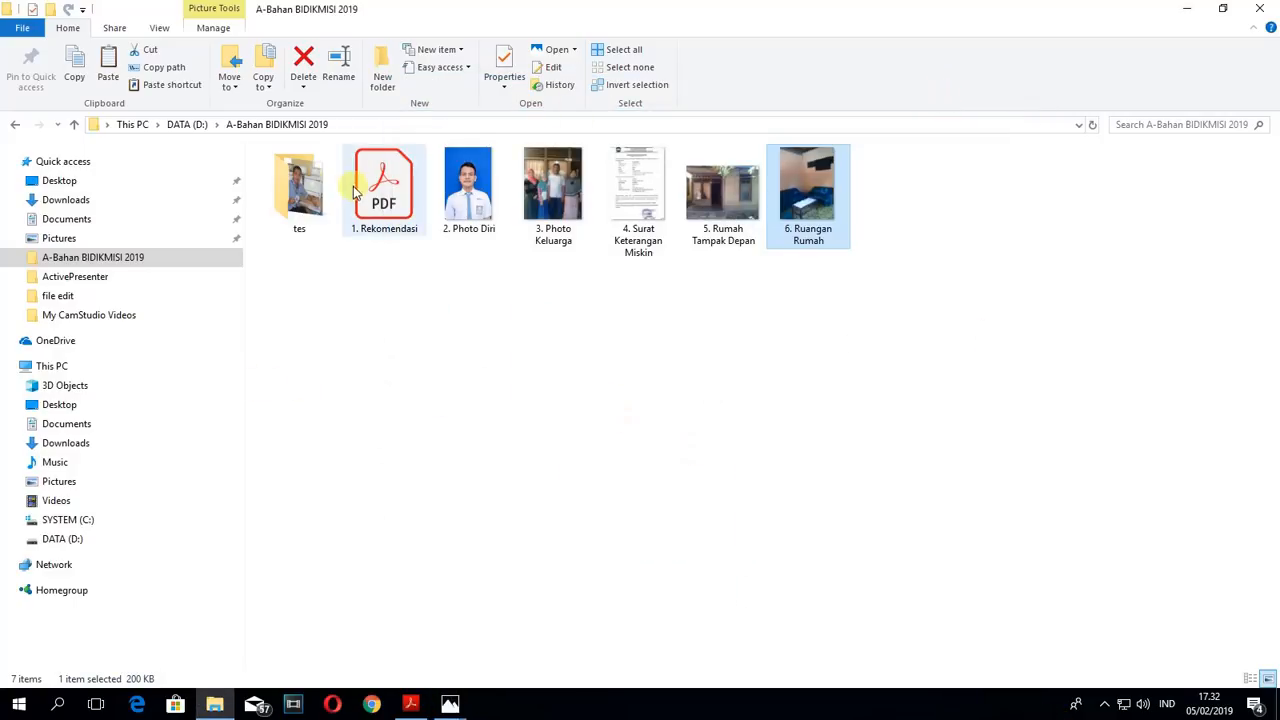
- Select the six numbered files from 1. Rekomendasi to 6. Ruangan Rumah as a group and clear the selection
left_click_drag(380, 206, 432, 236)
left_click_drag(374, 266, 825, 173)
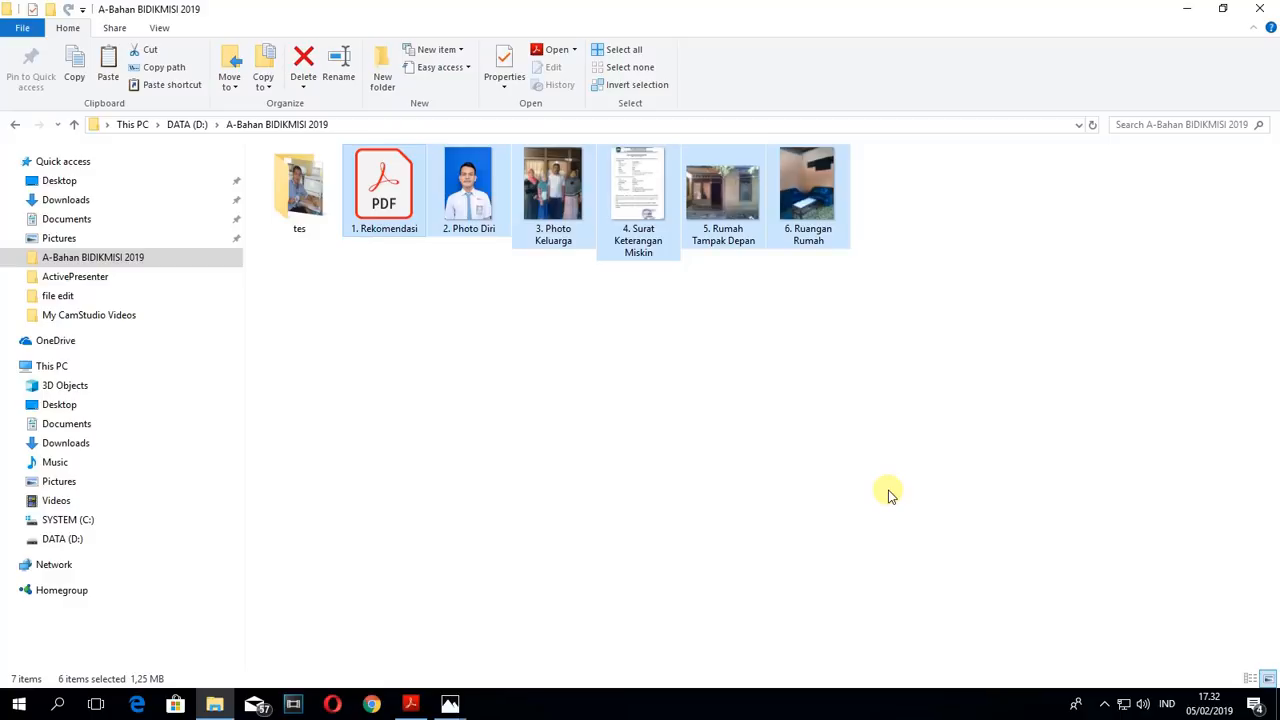
left_click(598, 450)
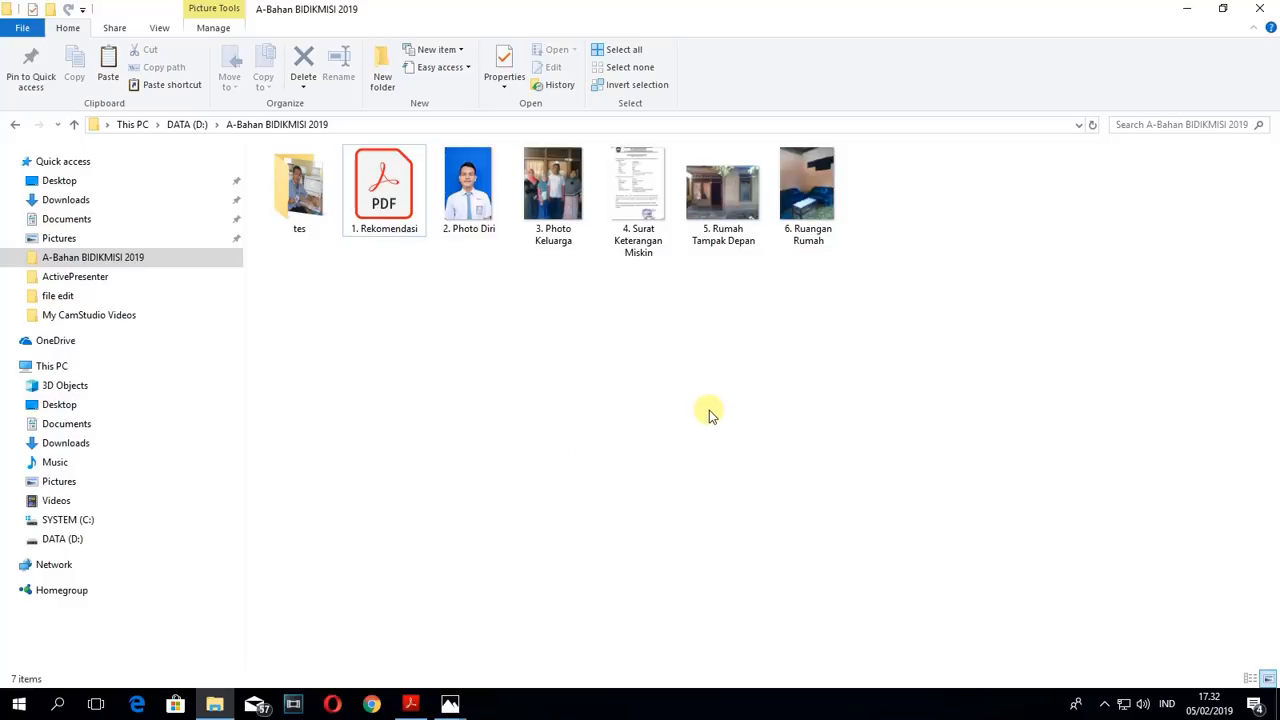
- Review the five image files from 2. Photo Diri to 6. Ruangan Rumah individually and as a group, including 4. Surat Keterangan Miskin
left_click(472, 222)
left_click(537, 228)
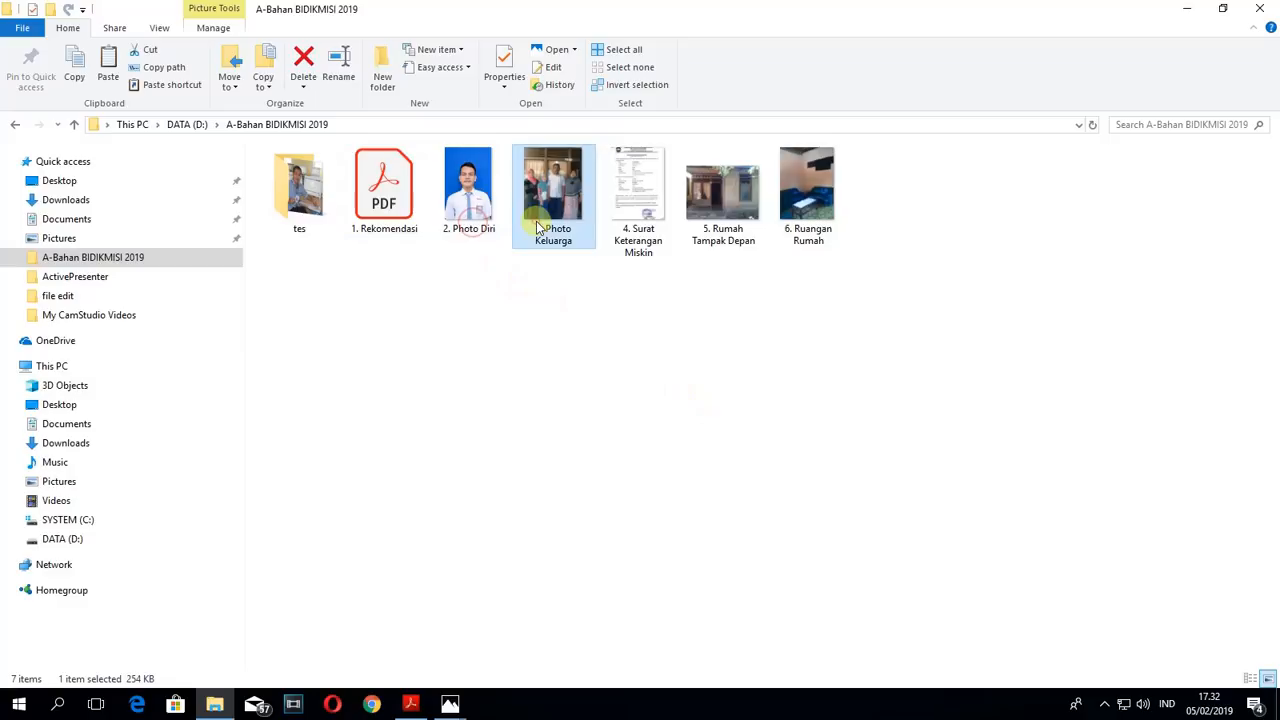
left_click(640, 226)
left_click(758, 226)
left_click(845, 215)
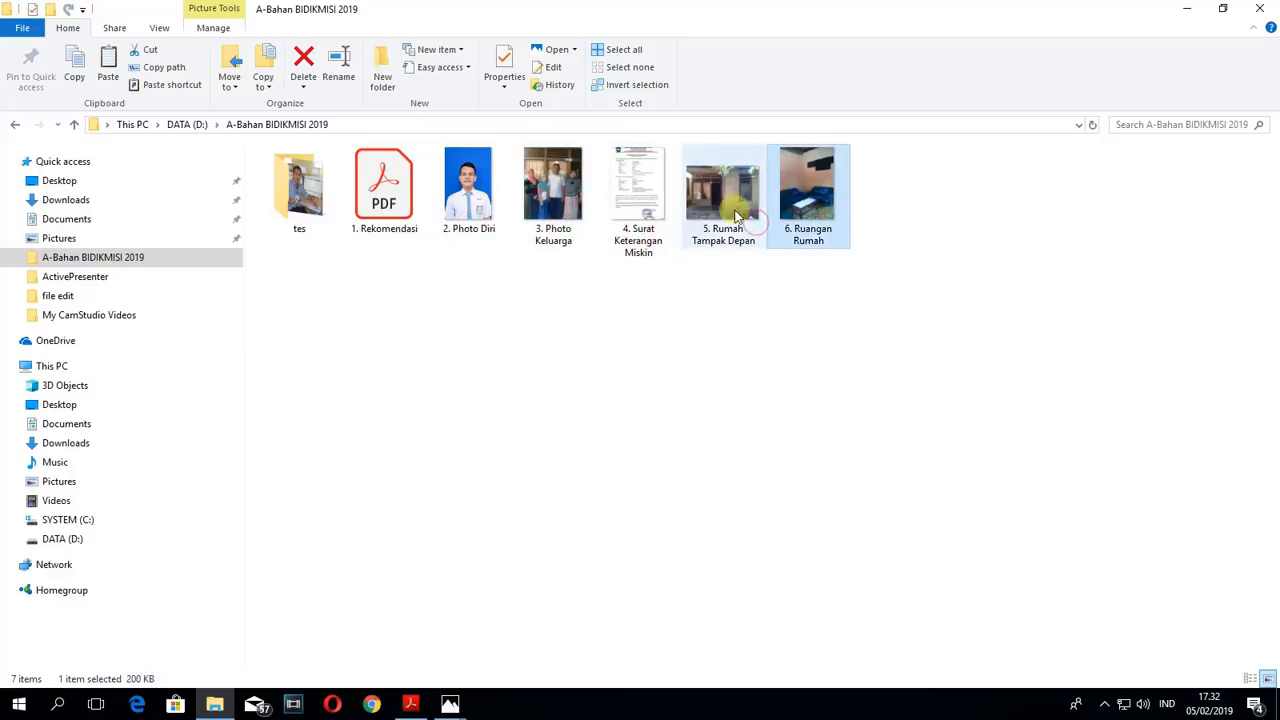
left_click(462, 192)
left_click(560, 178)
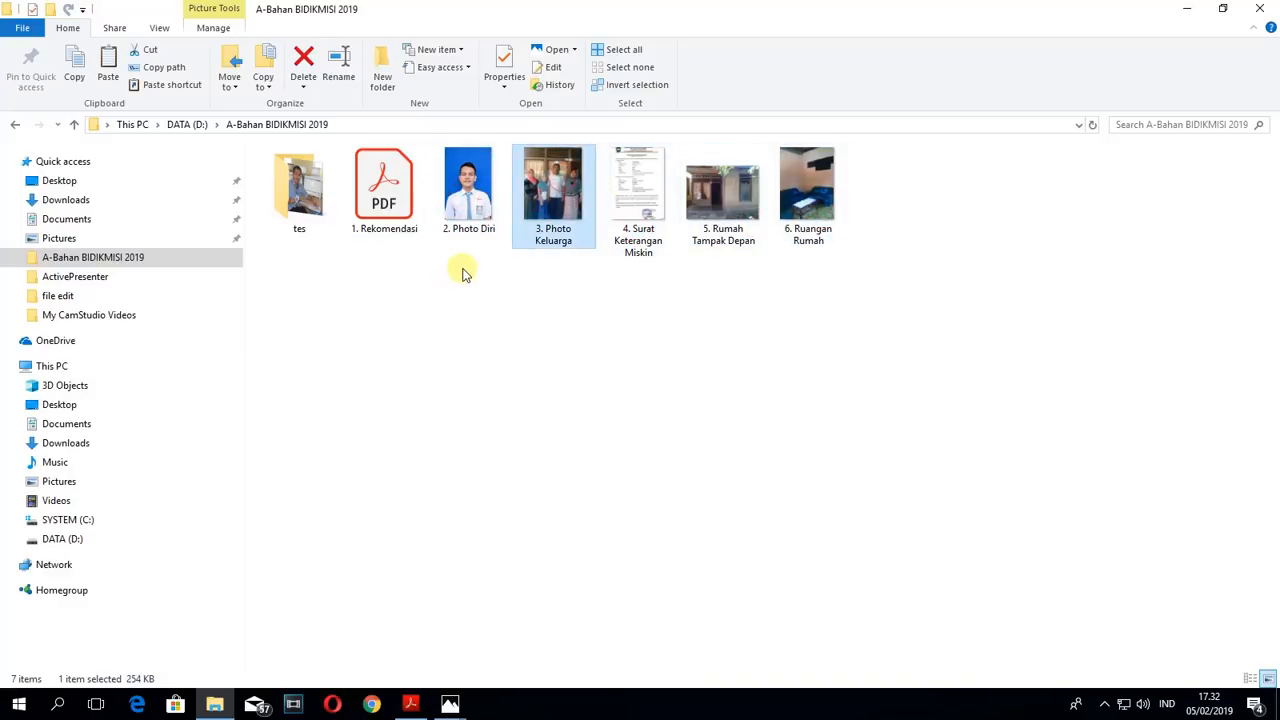
left_click_drag(468, 250, 795, 176)
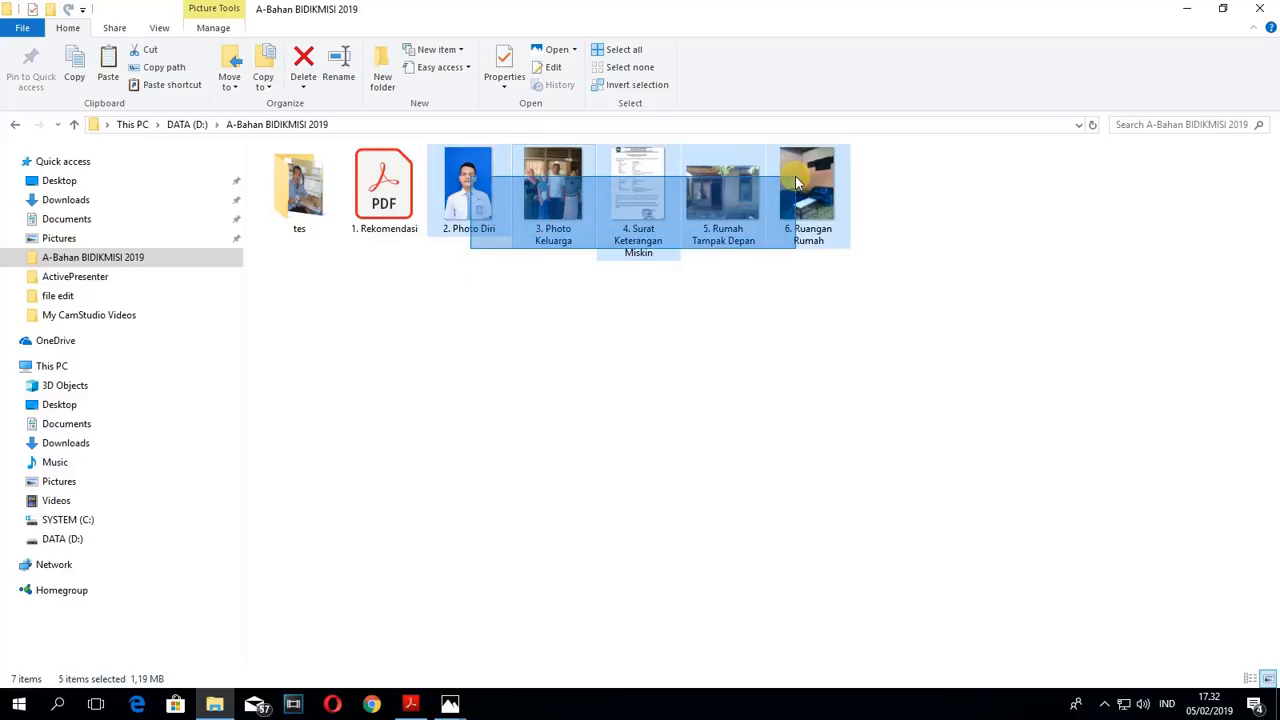
left_click_drag(795, 176, 799, 159)
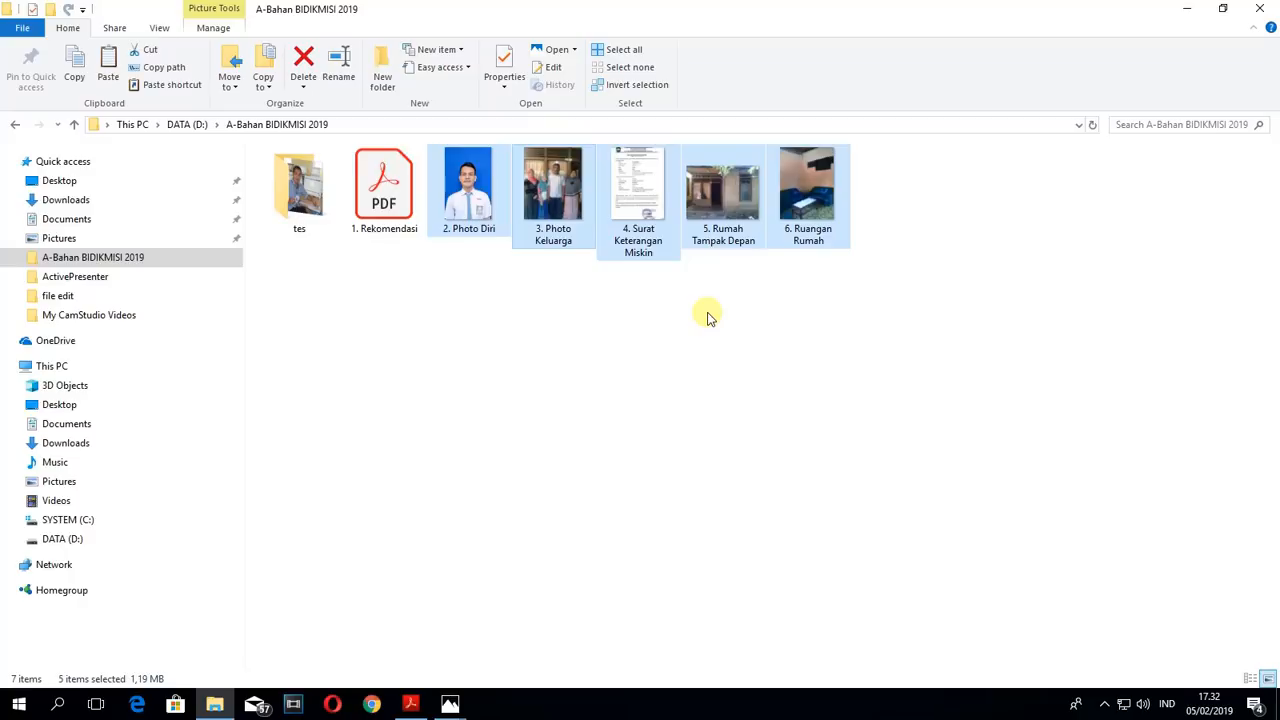
left_click(640, 195)
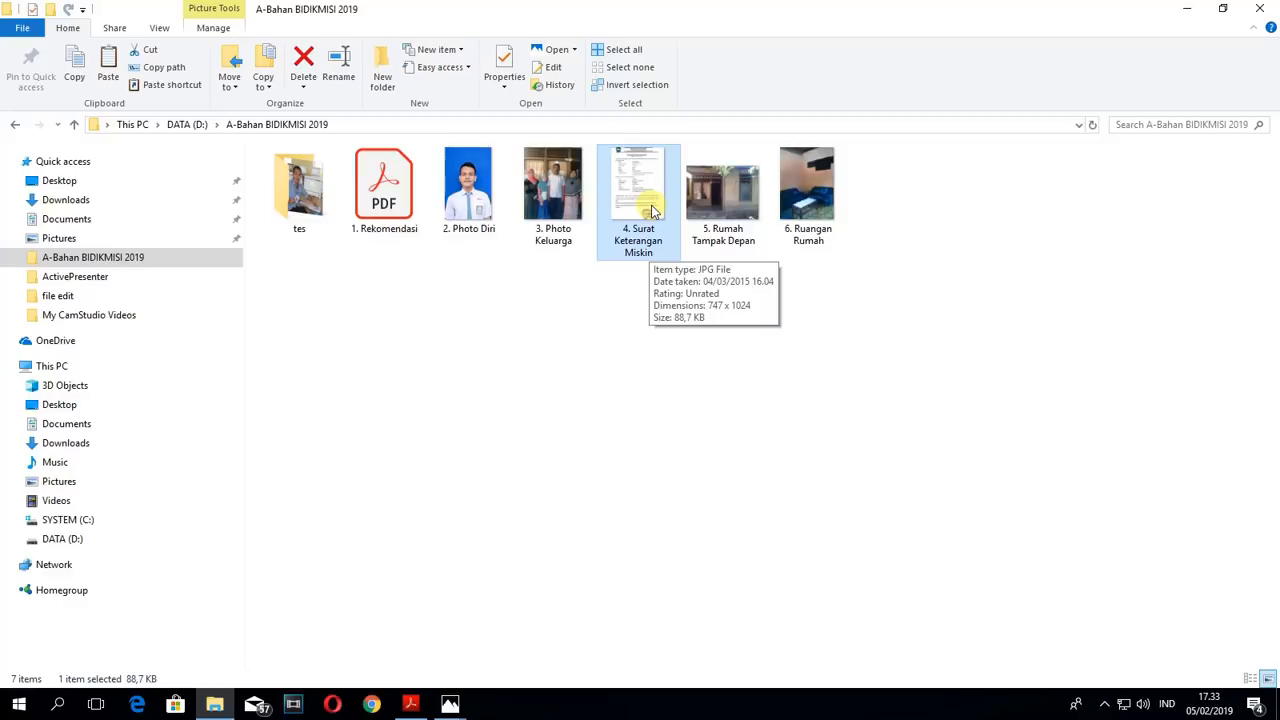
left_click(612, 294)
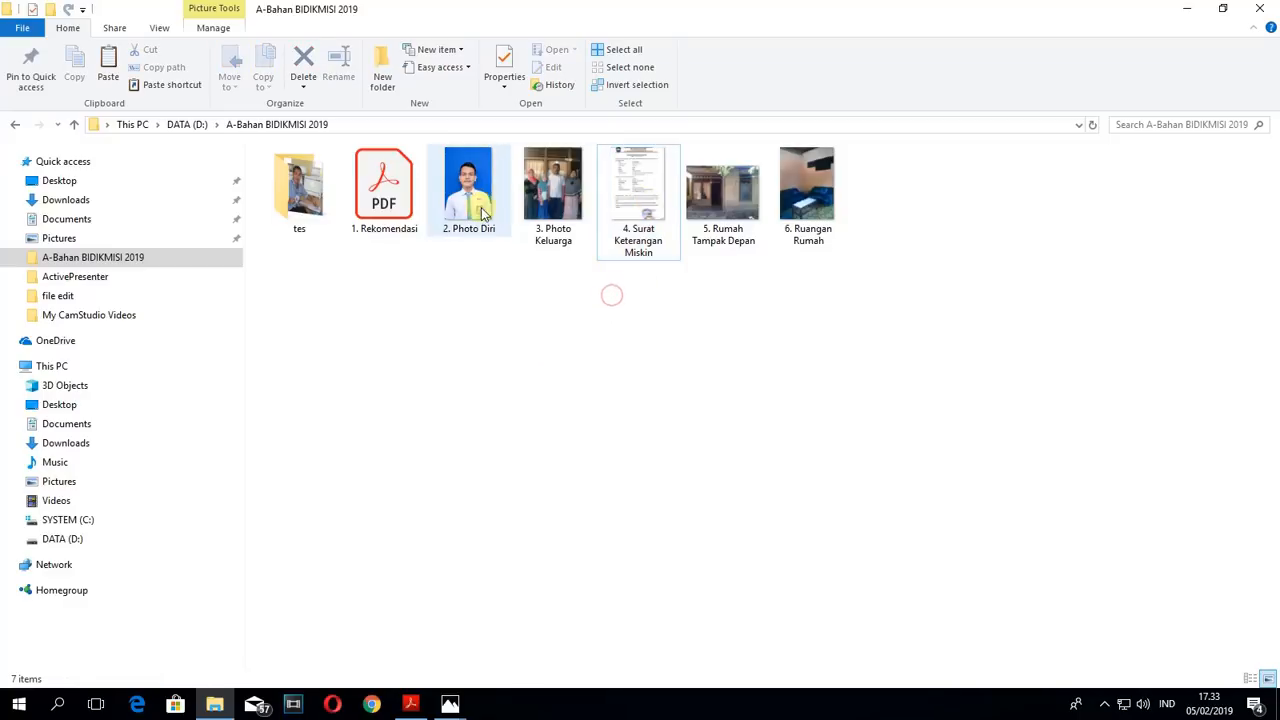
- Select the five image files from 2. Photo Diri to 6. Ruangan Rumah as a group and clear the selection
left_click_drag(455, 262, 830, 175)
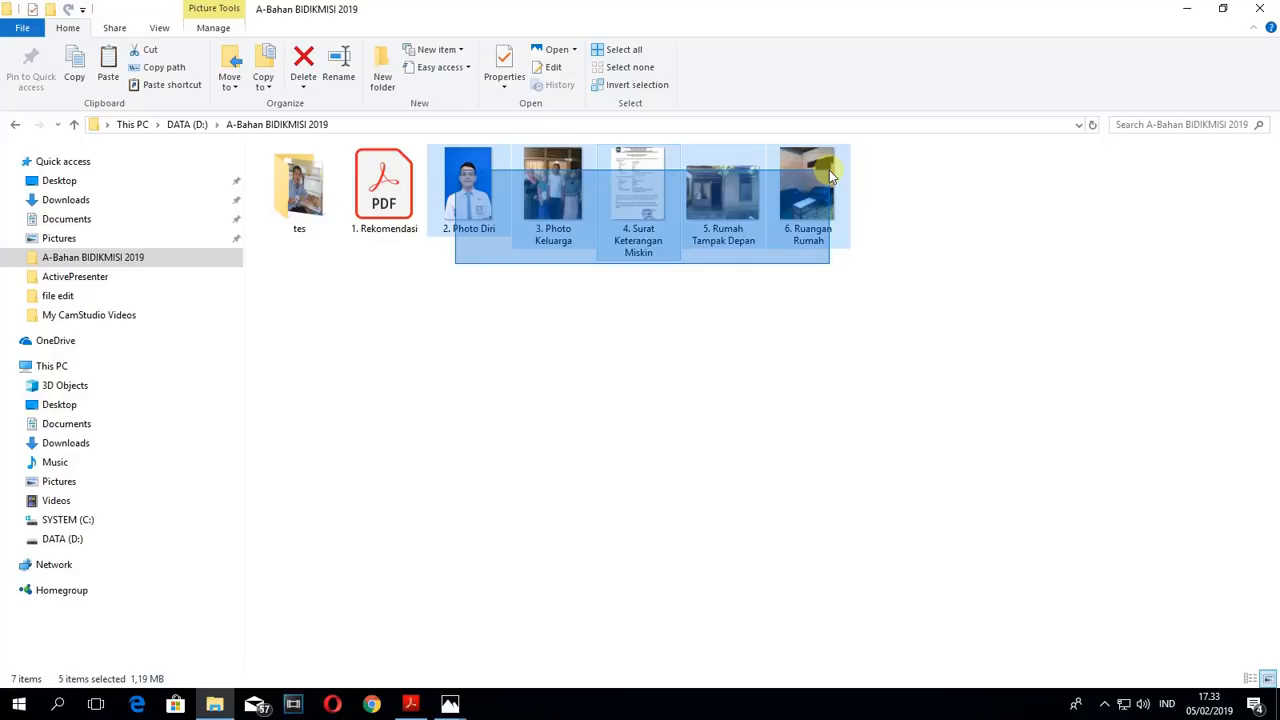
left_click_drag(829, 172, 832, 162)
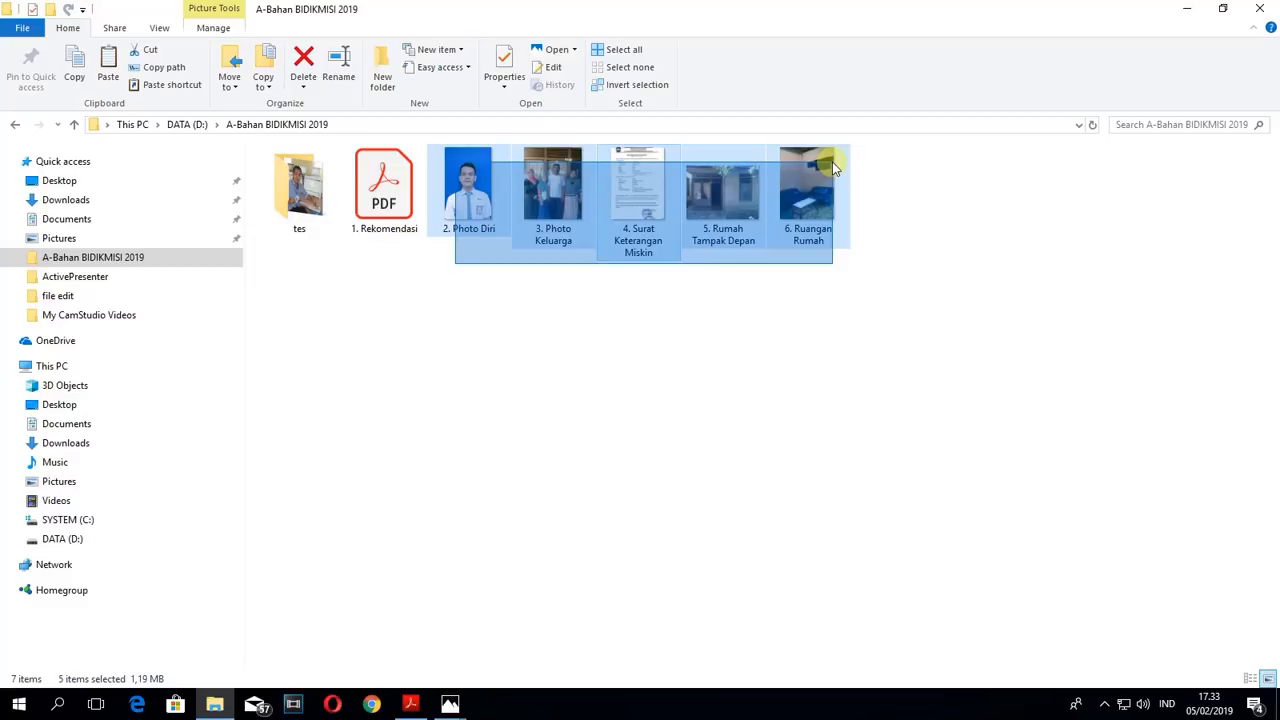
left_click_drag(832, 162, 832, 162)
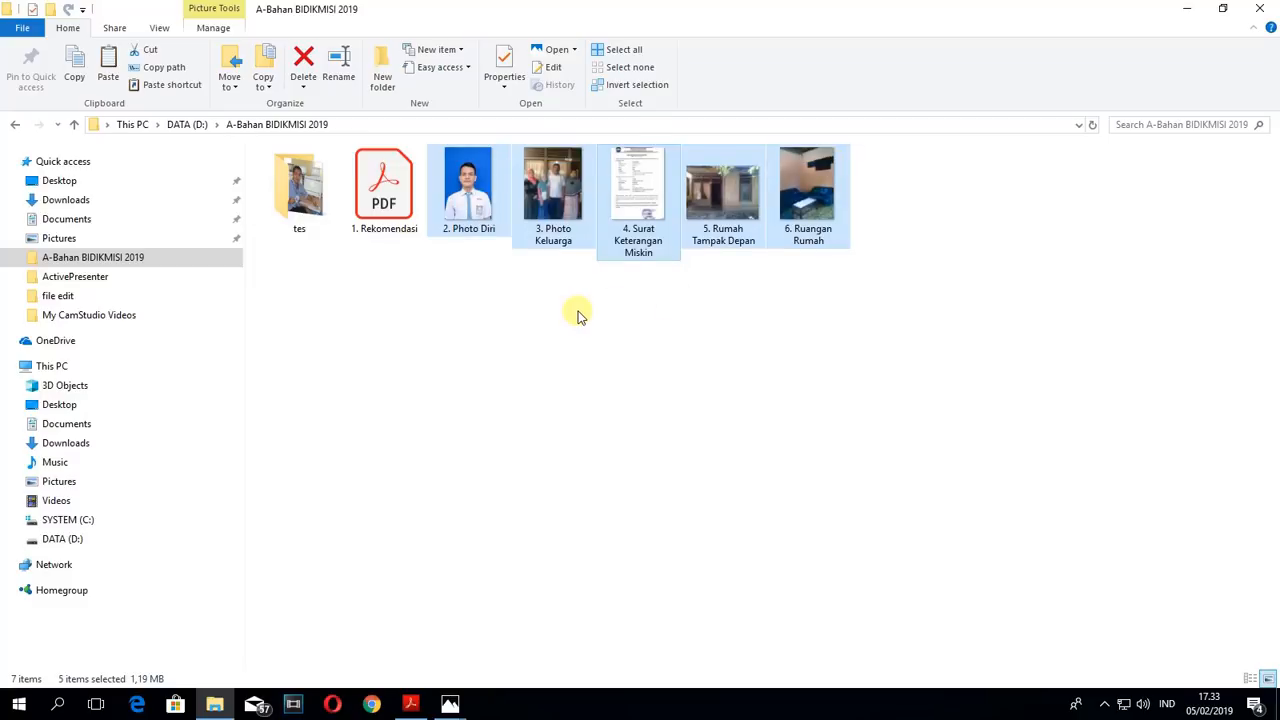
left_click(458, 258)
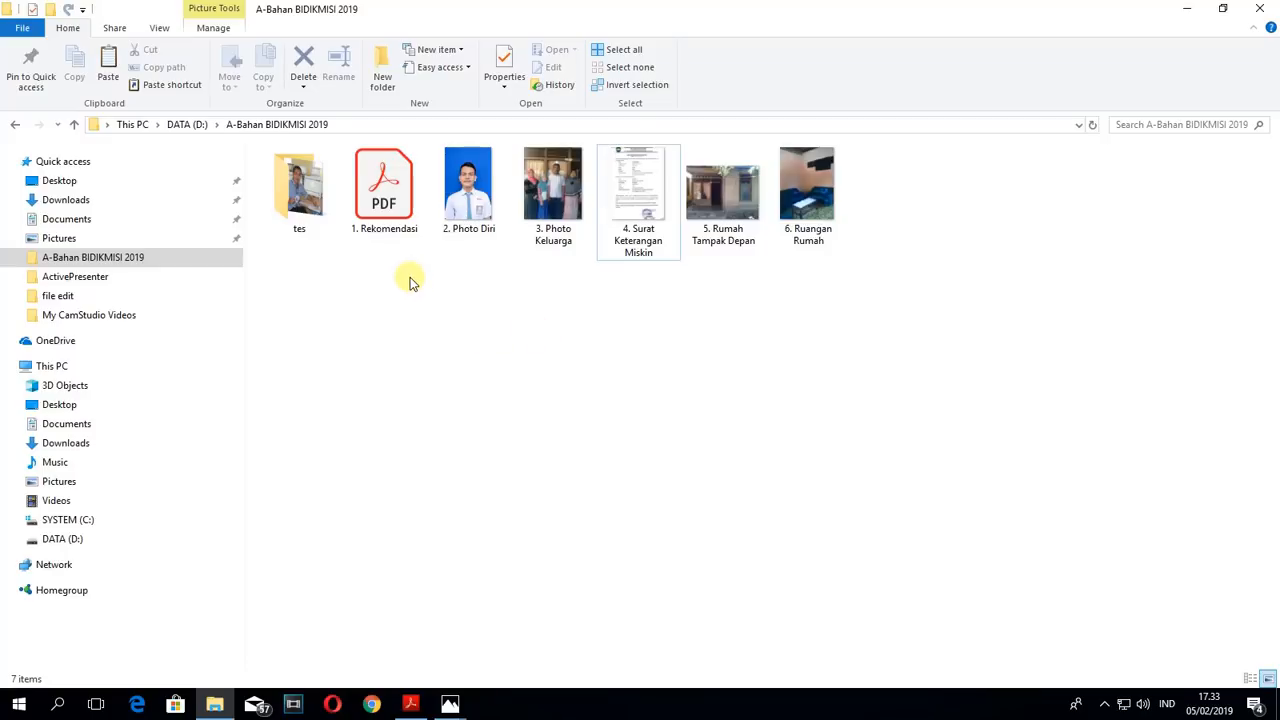
- Open the tes folder, refresh it and check the file size of IMG_1268 in its properties
double_click(305, 205)
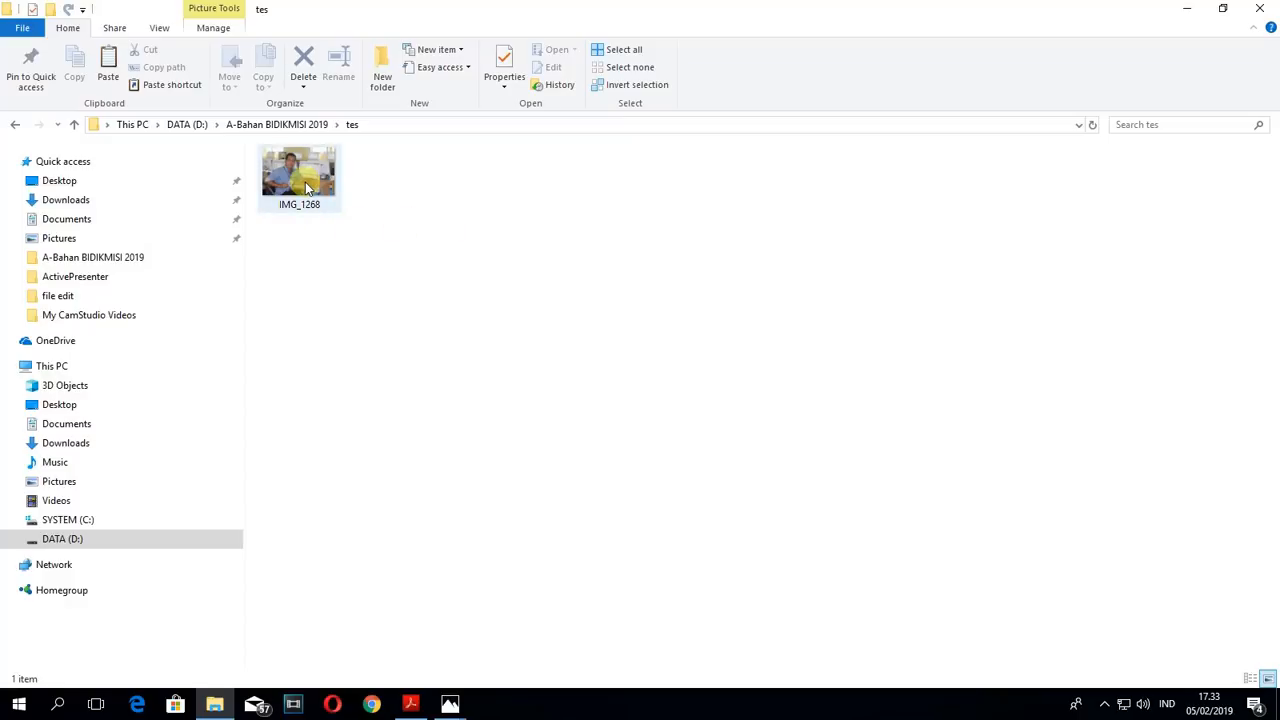
right_click(408, 253)
left_click(455, 327)
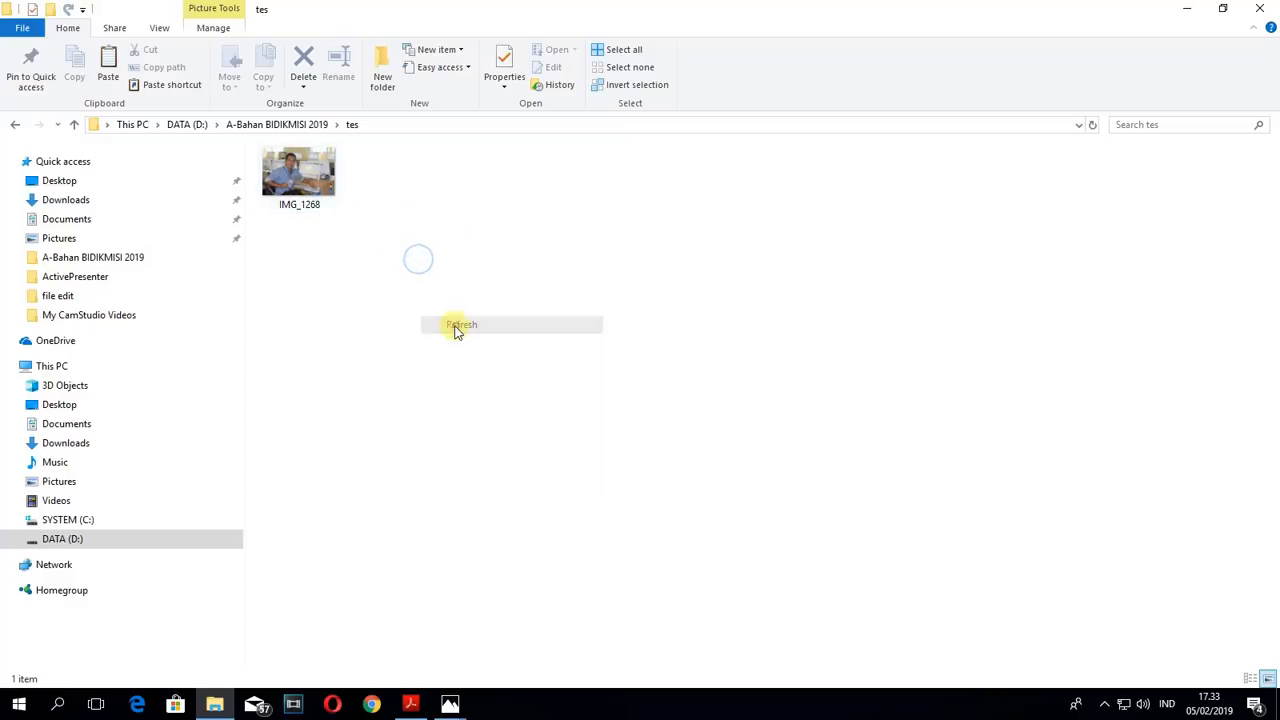
right_click(287, 181)
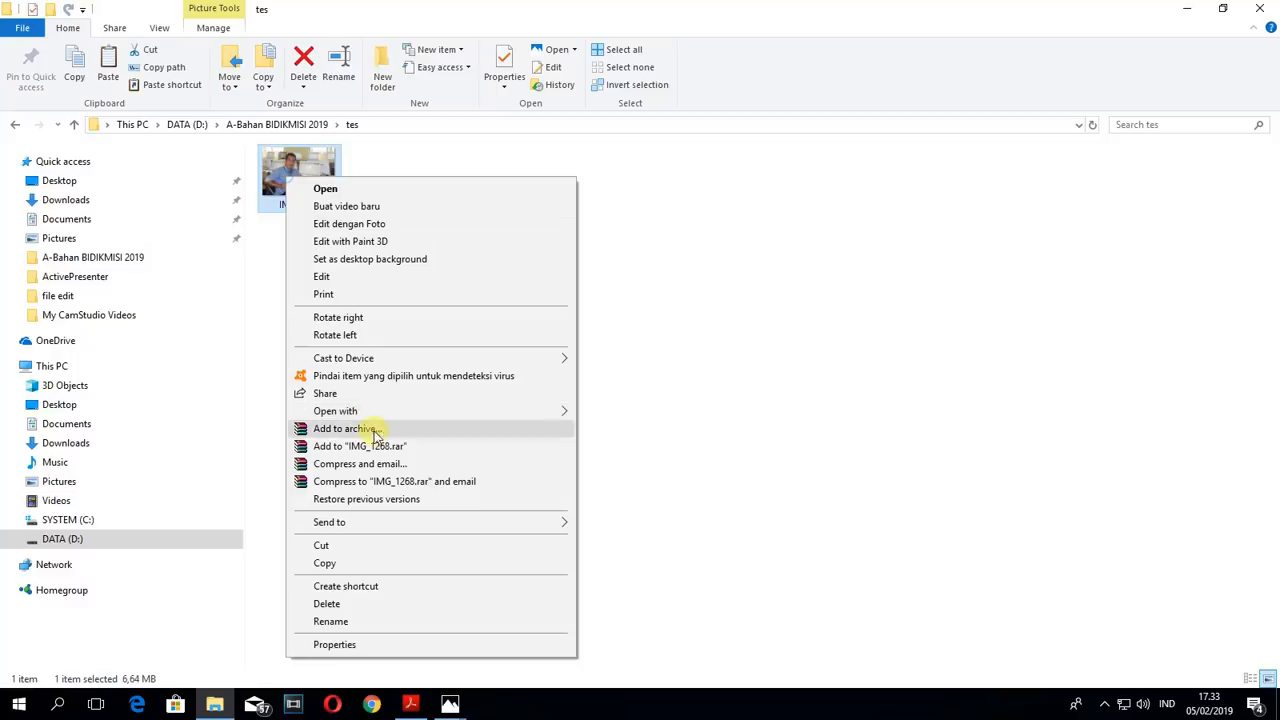
left_click(341, 644)
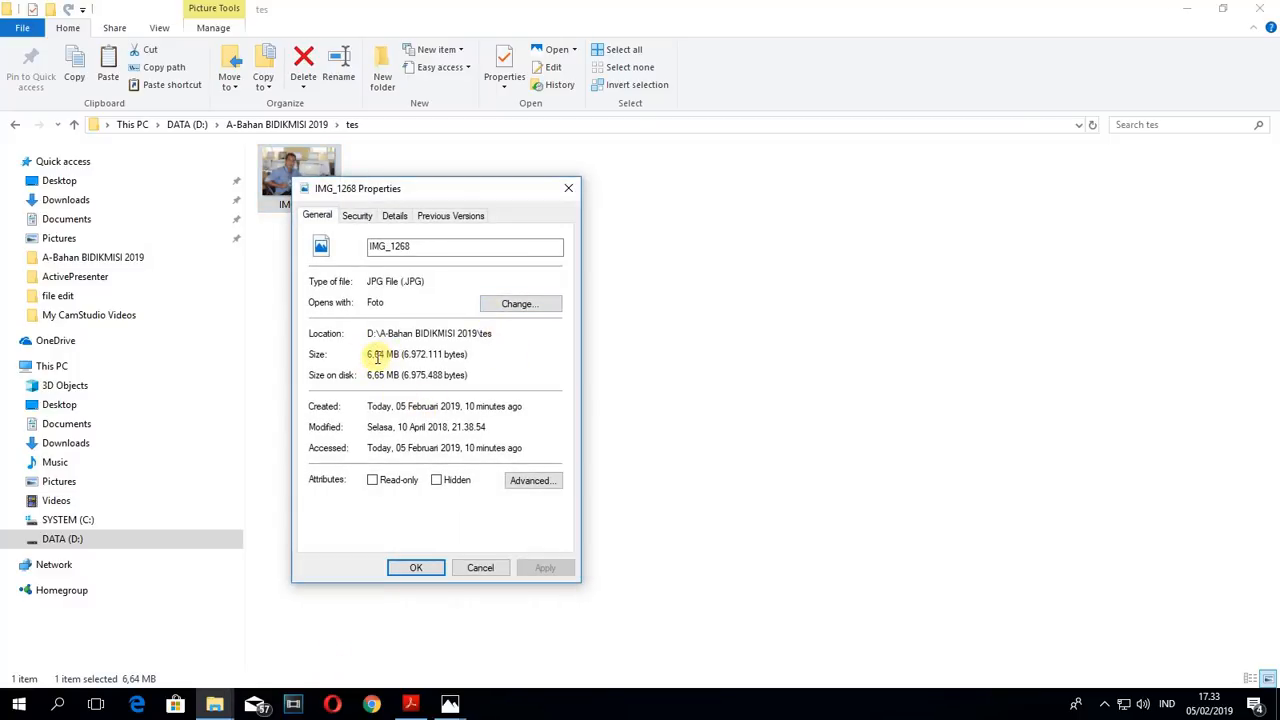
left_click(570, 188)
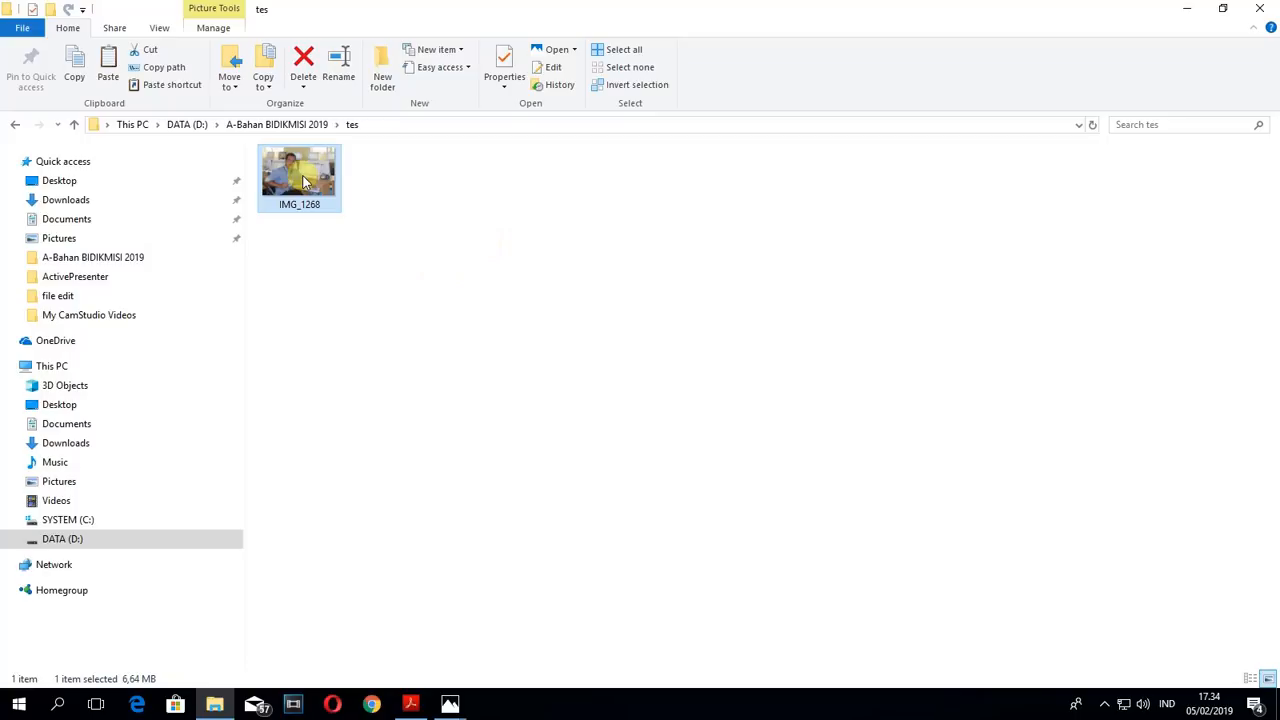
- Refresh the folder, open IMG_1268 in Paint and look over the full-size picture
right_click(407, 222)
left_click(460, 290)
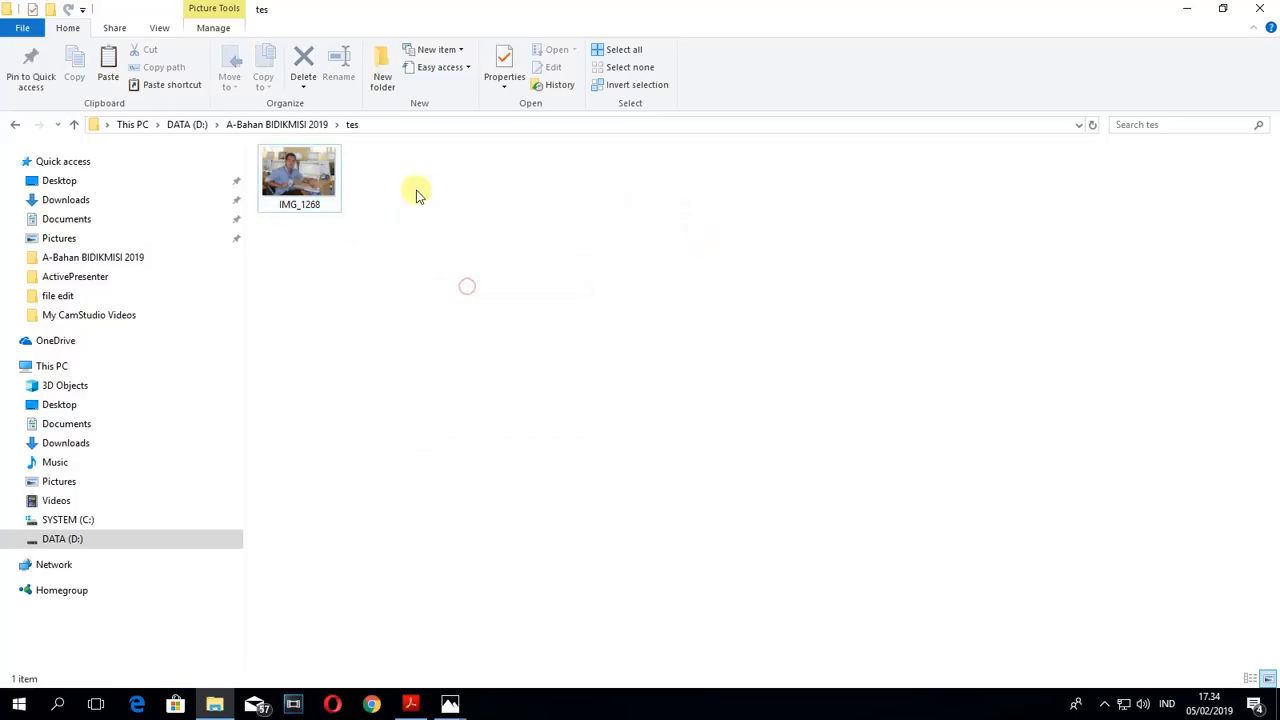
right_click(304, 175)
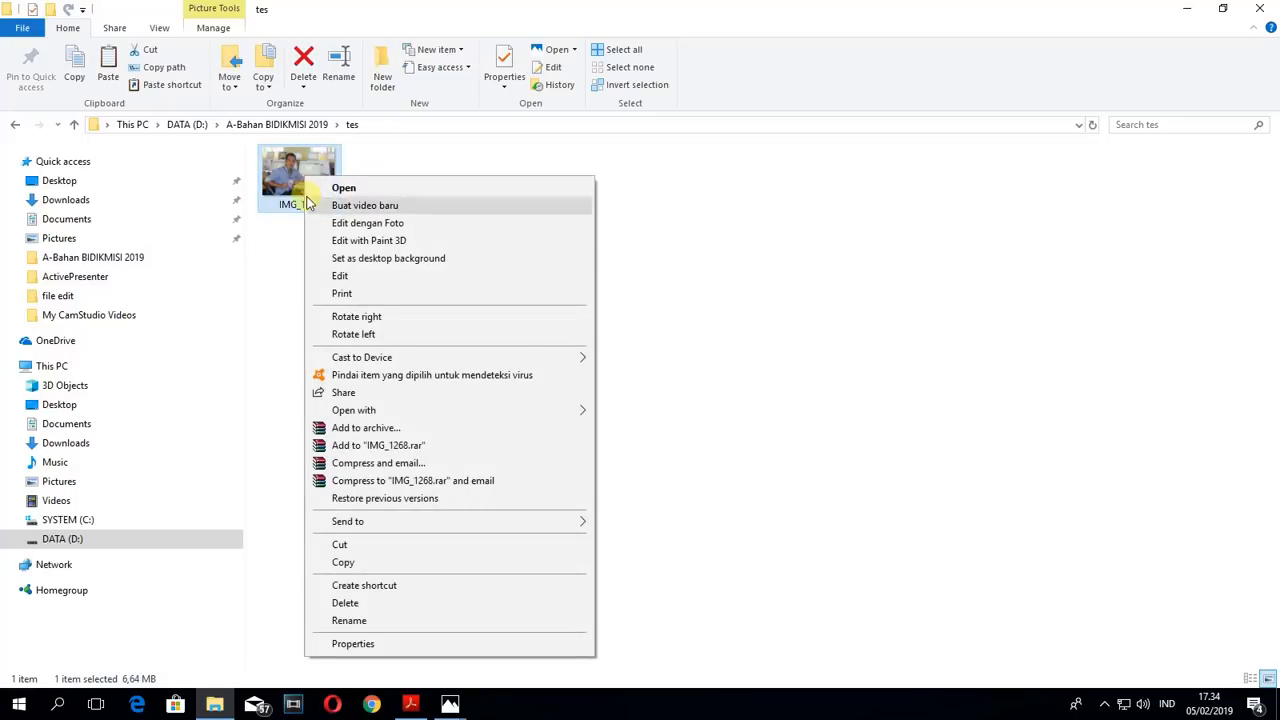
mouse_move(366, 410)
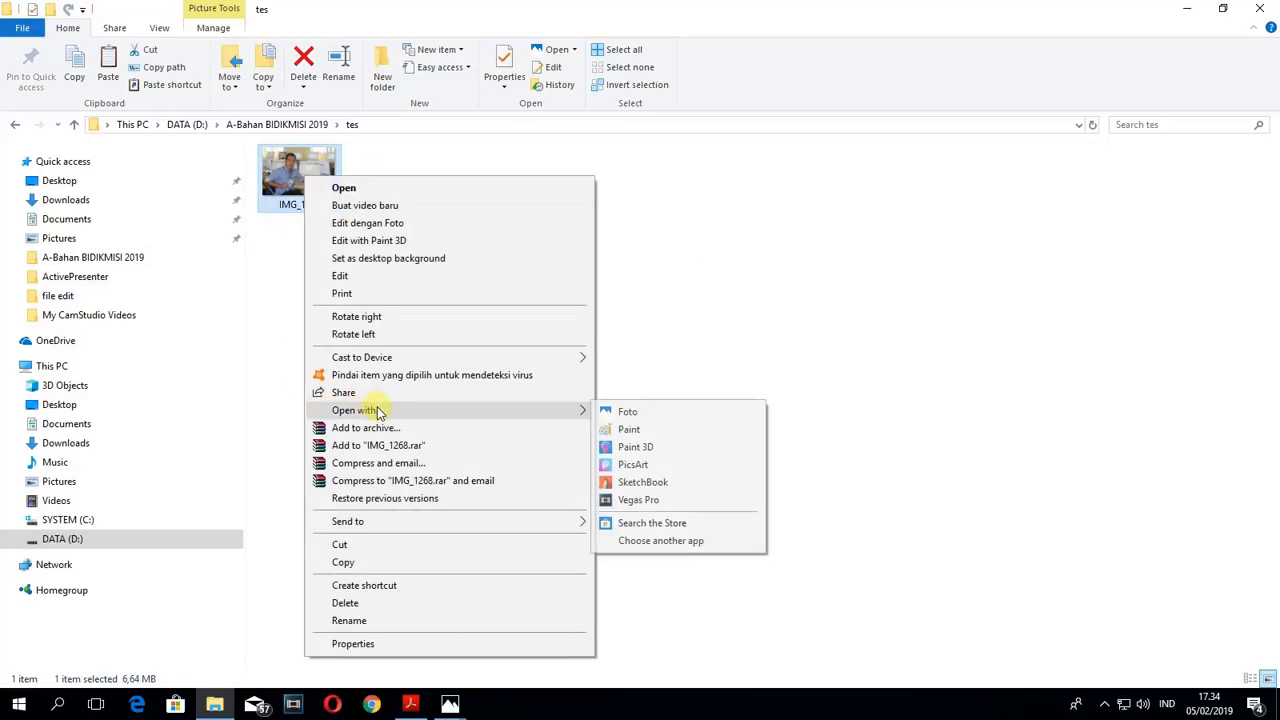
left_click(630, 429)
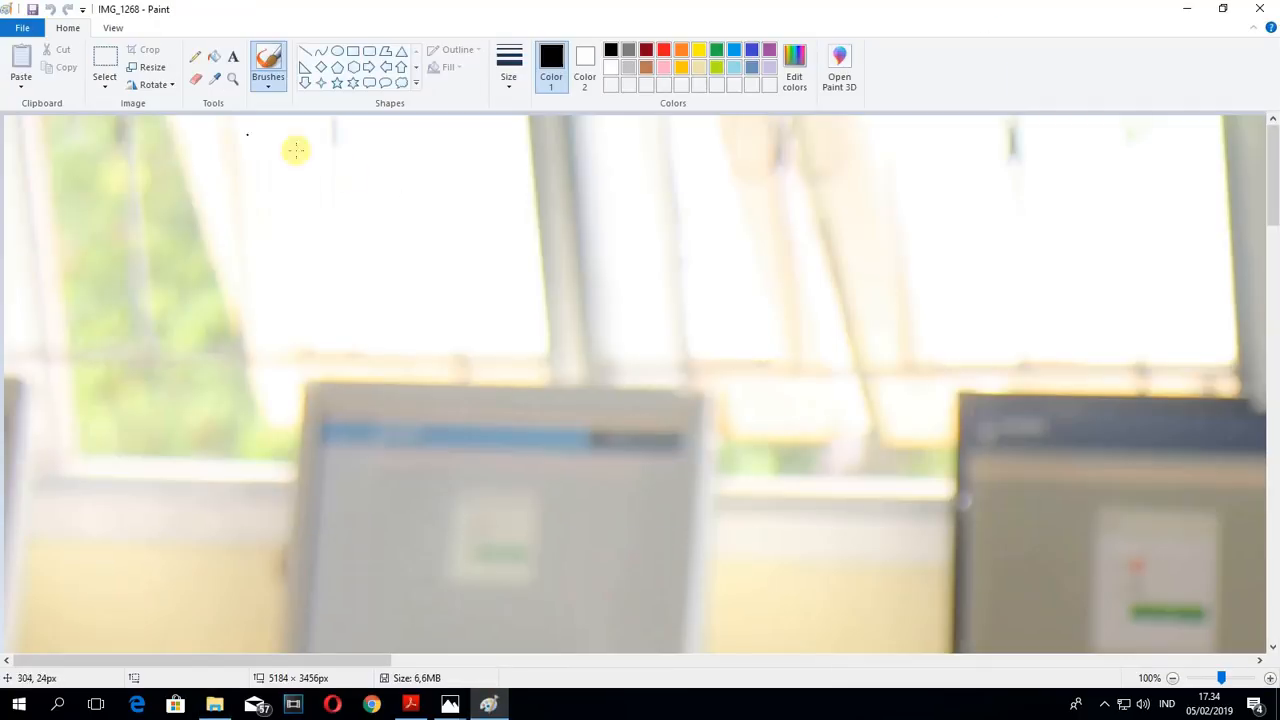
scroll(417, 294, "down", 10)
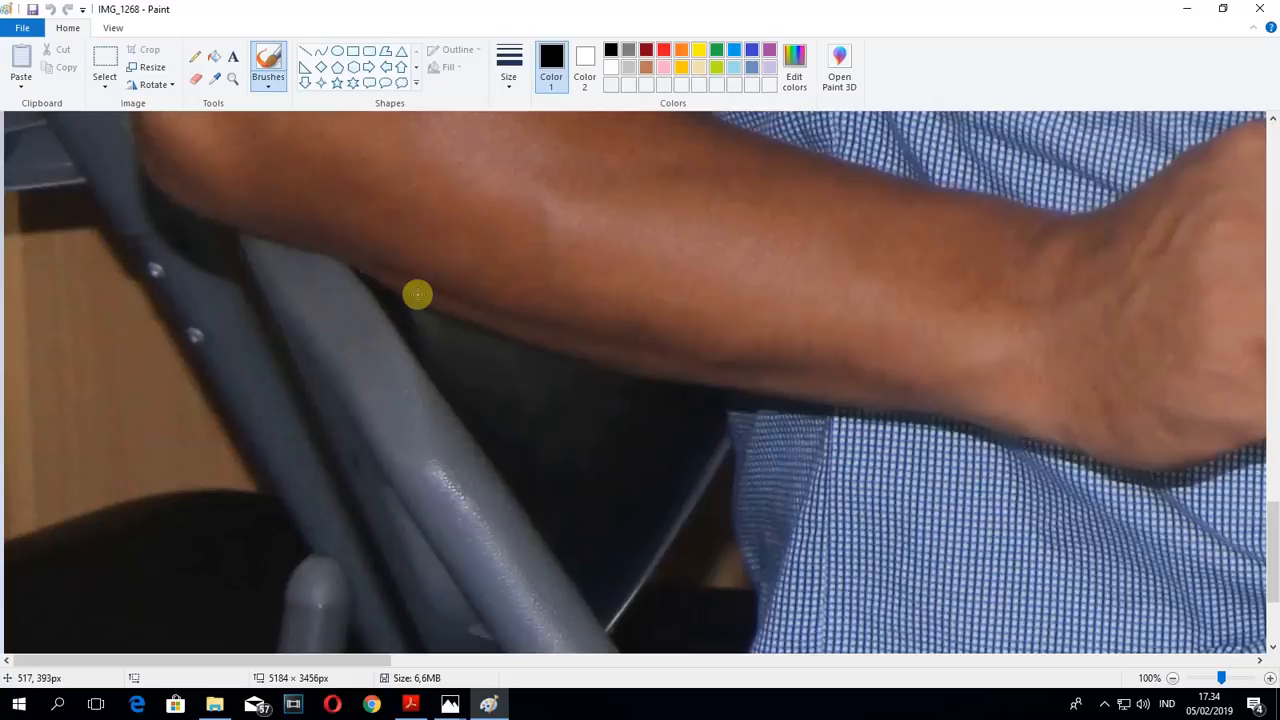
scroll(417, 294, "up", 4)
scroll(417, 294, "up", 6)
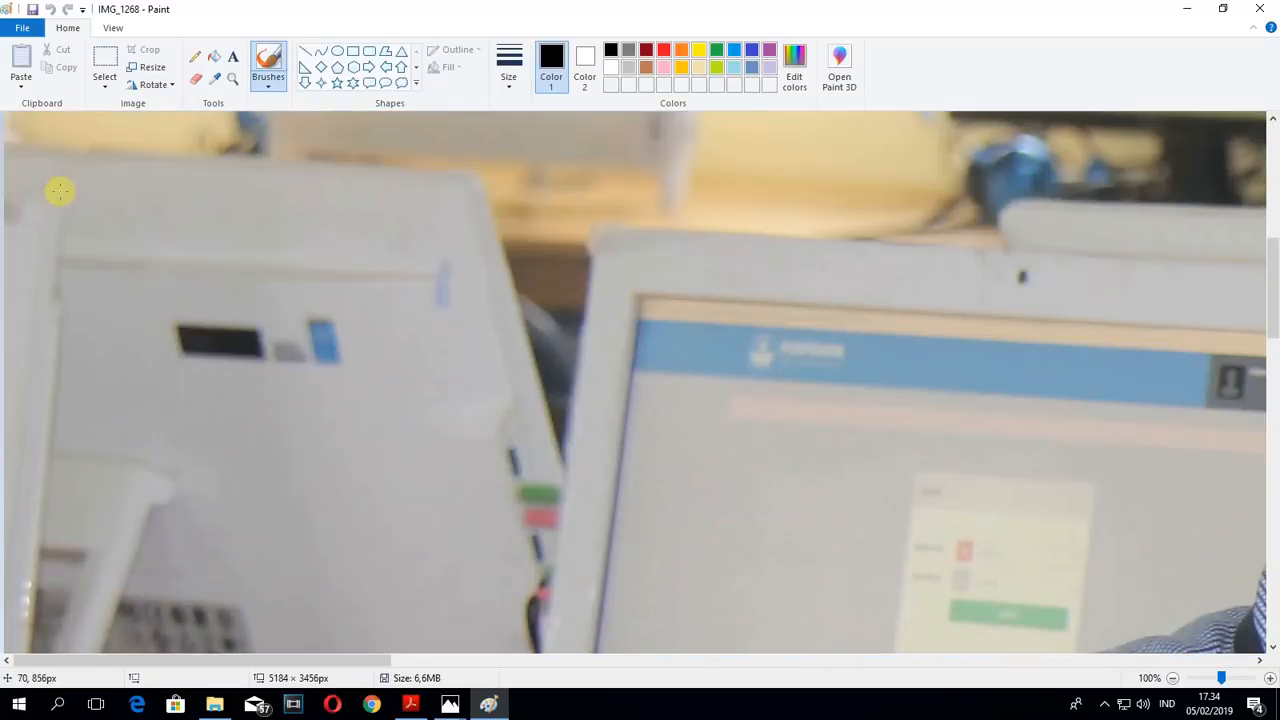
- Switch the picture's resizing to pixels and try 400 horizontal and 600 vertical with the aspect ratio maintained
left_click(148, 74)
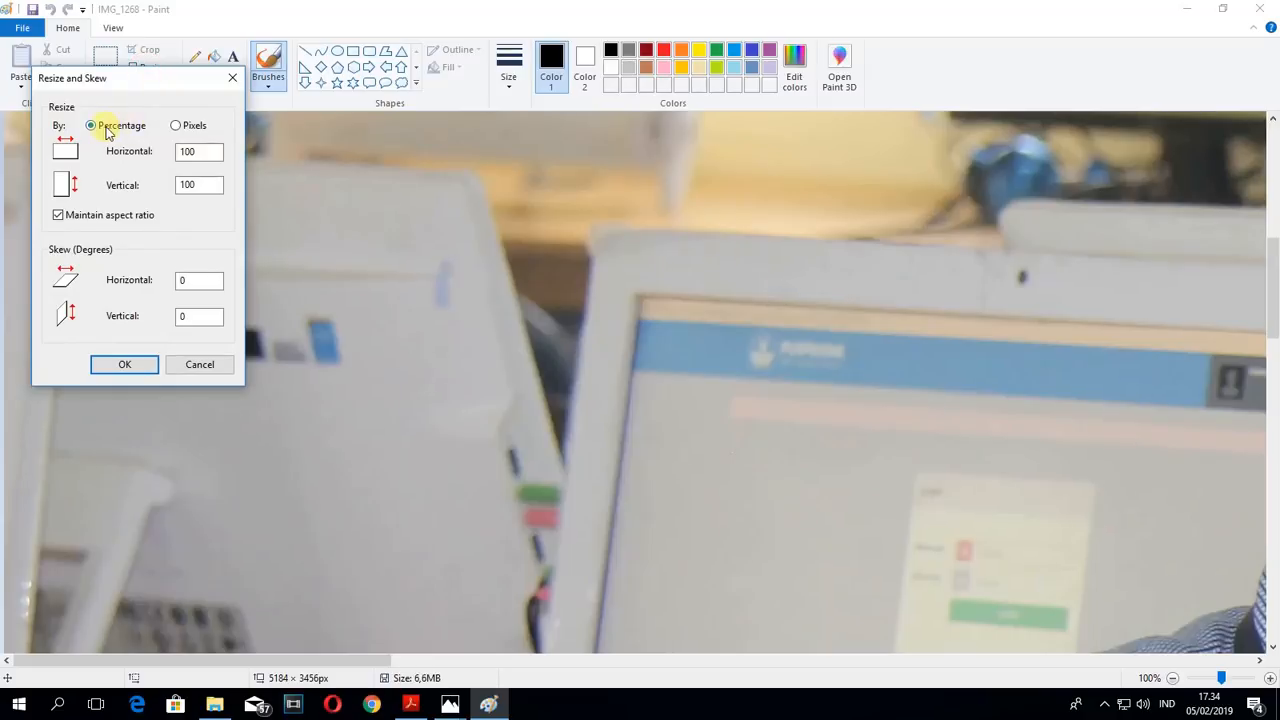
left_click(176, 126)
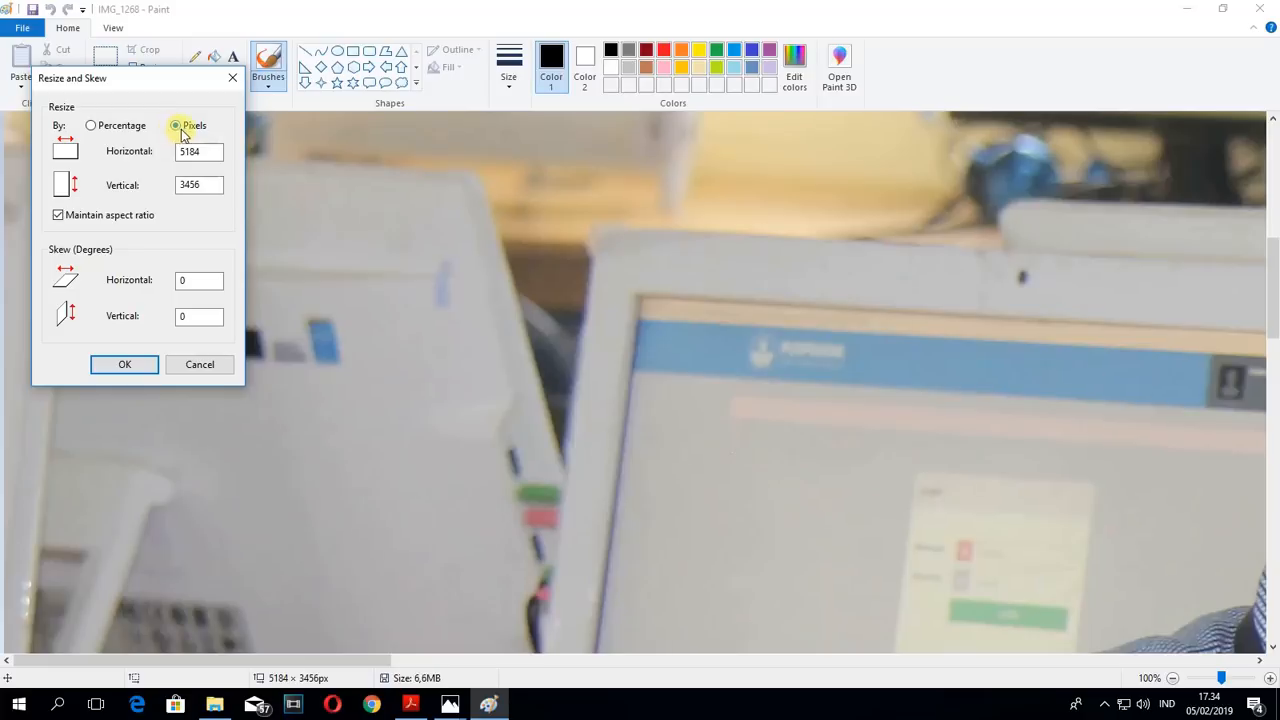
left_click(206, 154)
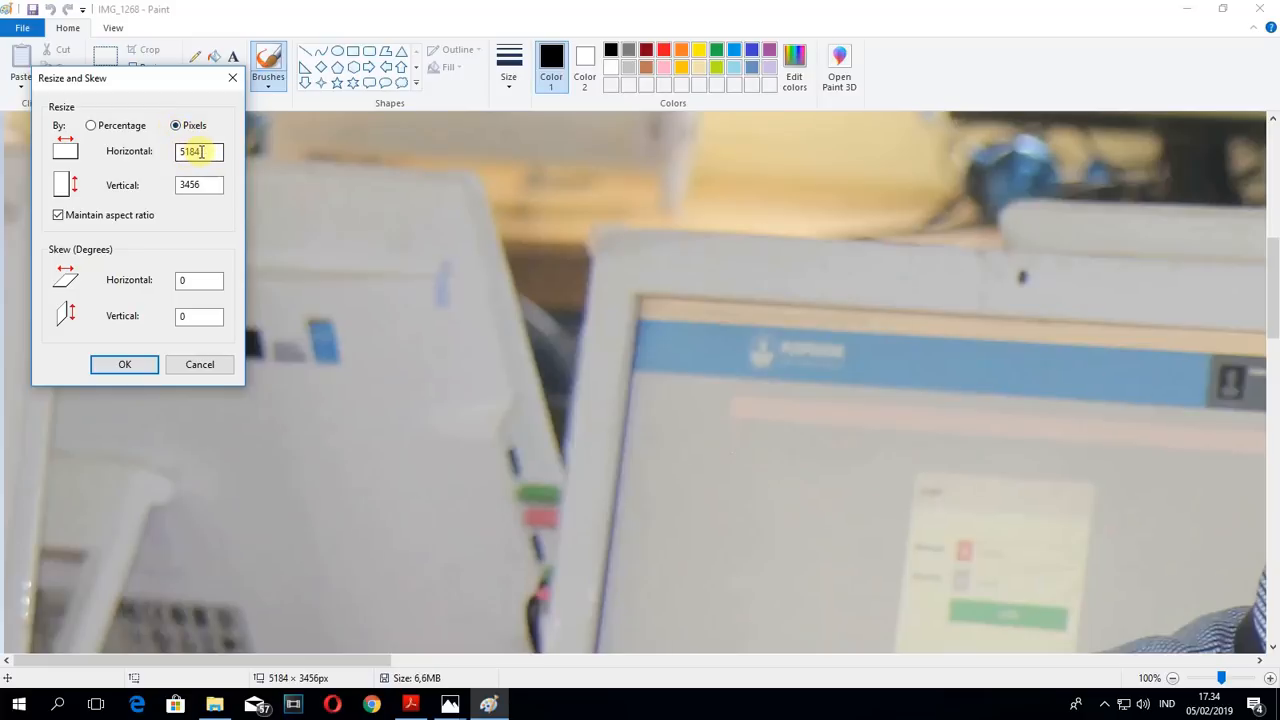
left_click_drag(212, 152, 164, 151)
type("400")
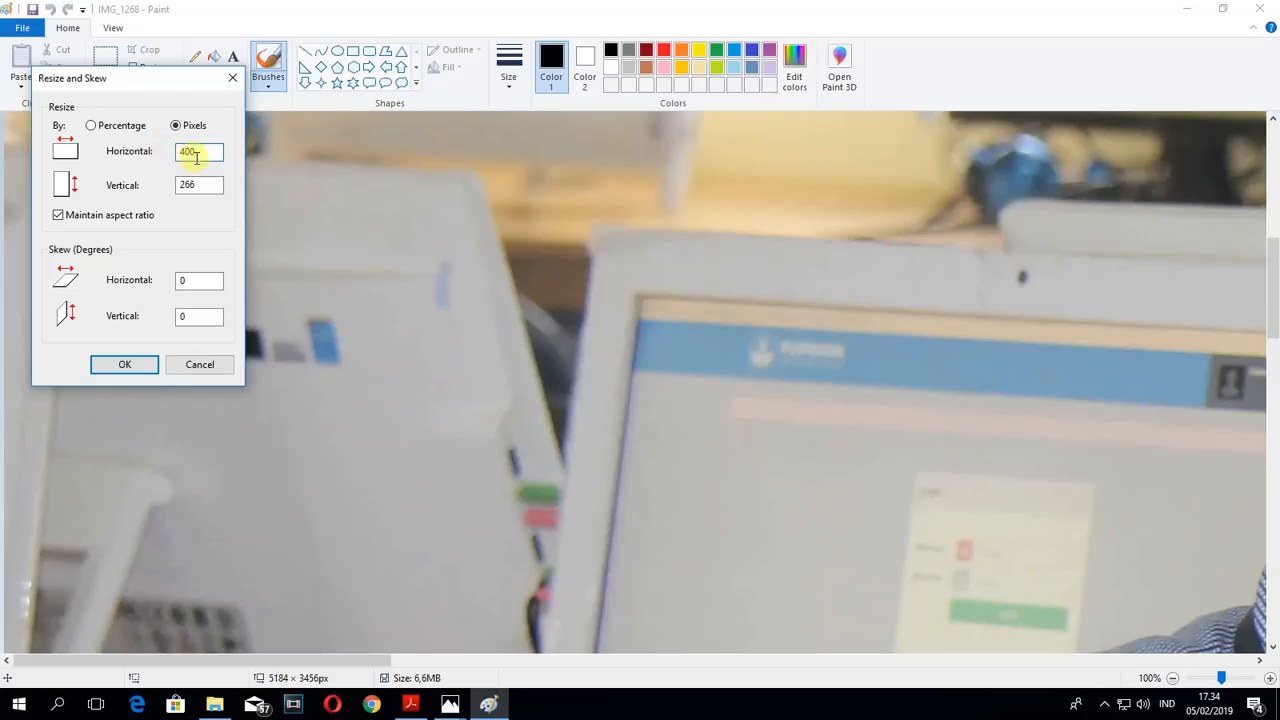
left_click_drag(210, 186, 167, 180)
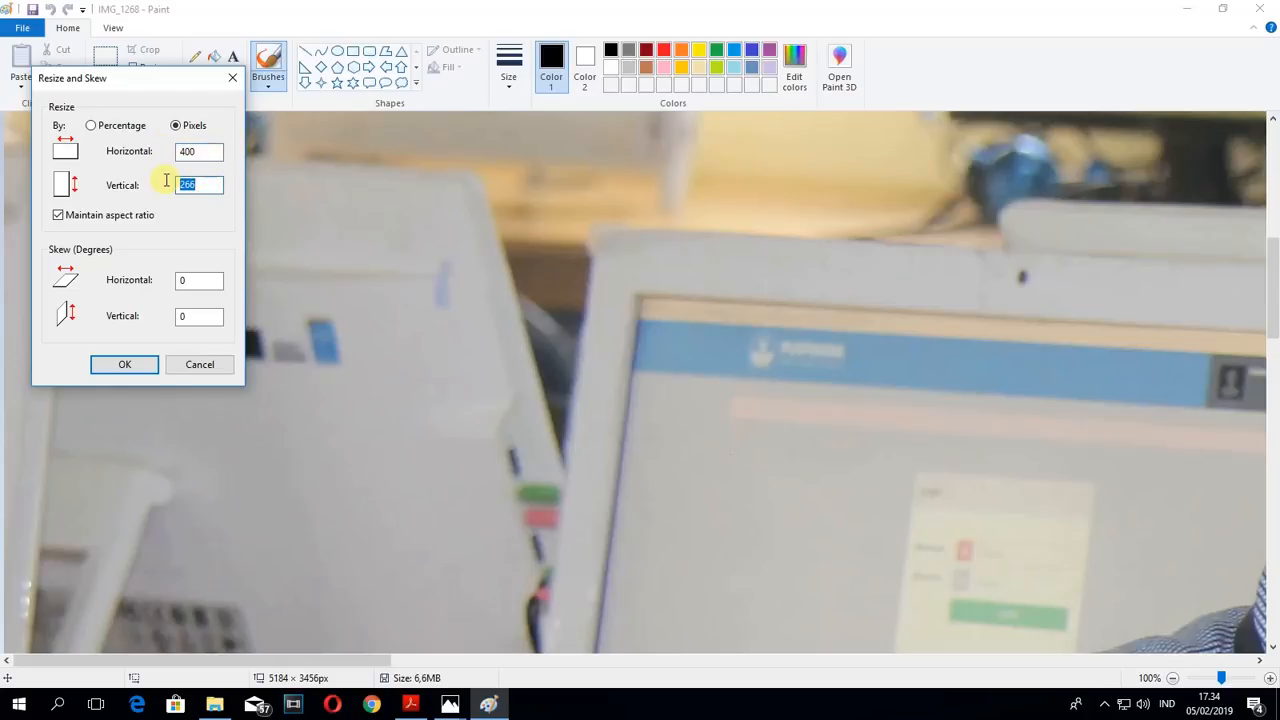
type("600")
left_click_drag(216, 152, 170, 156)
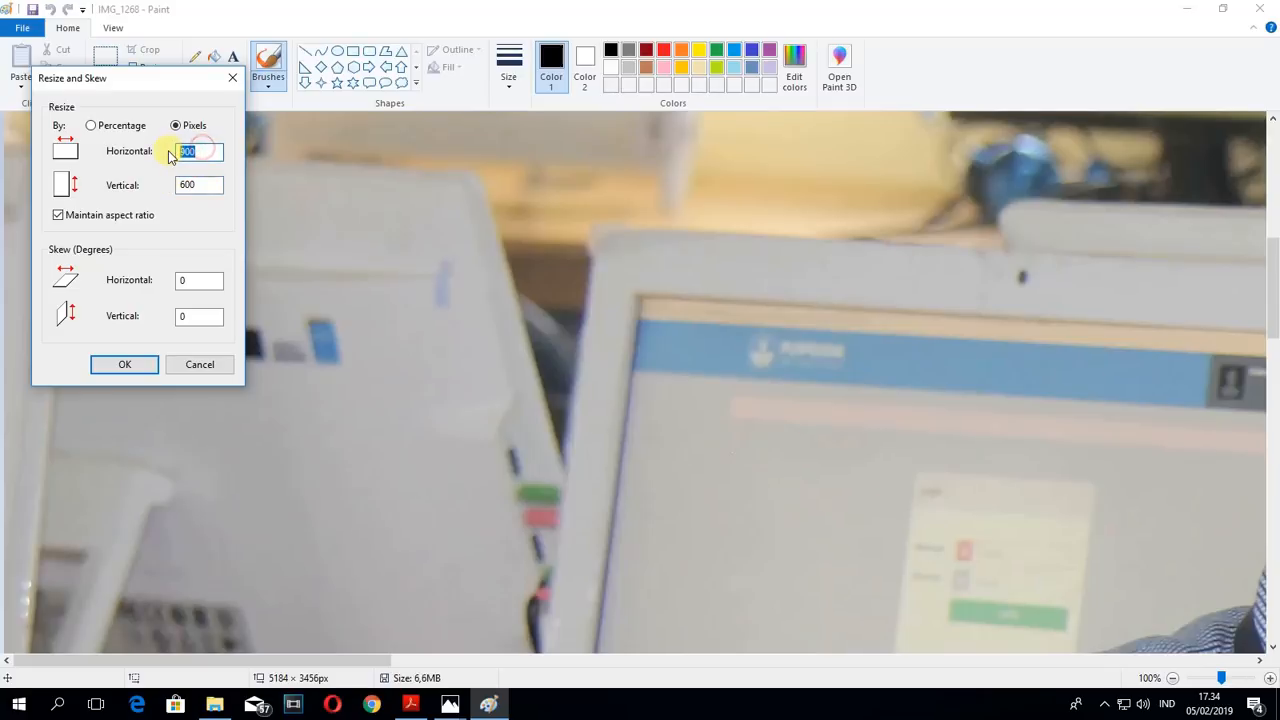
type("400")
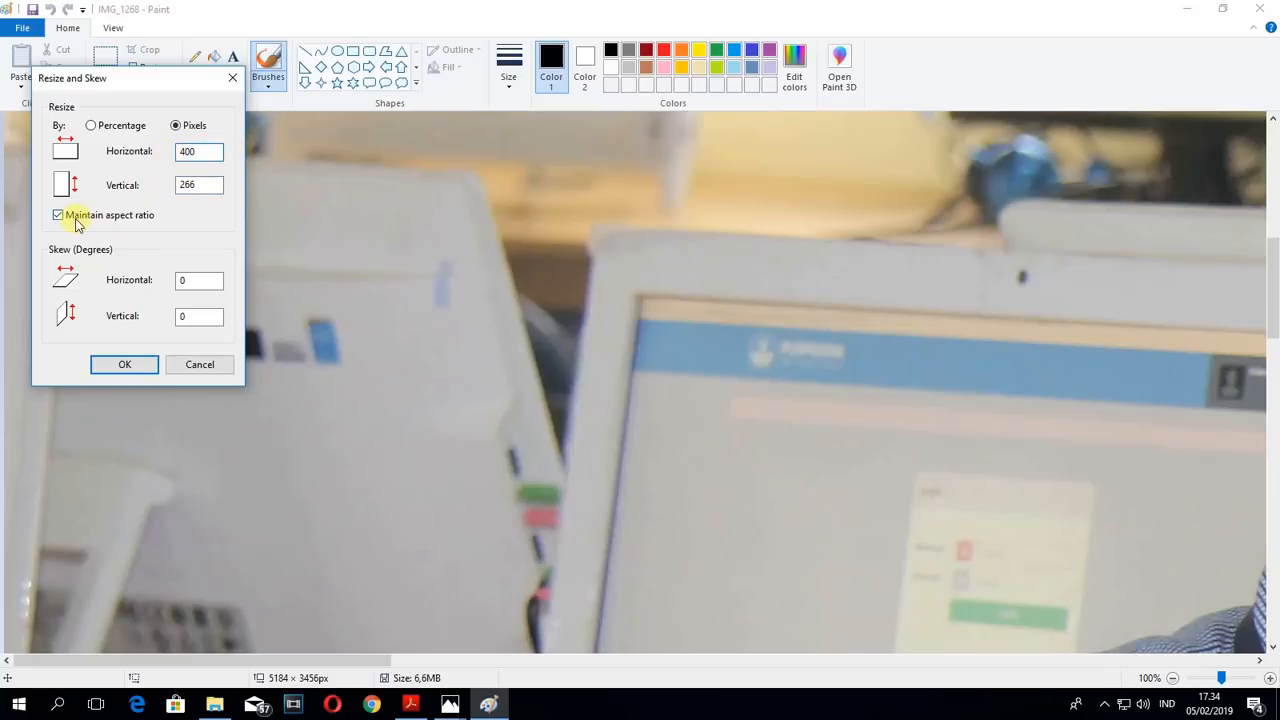
- Turn off Maintain aspect ratio and resize the picture to 400 pixels horizontally and 600 pixels vertically
left_click(58, 215)
double_click(190, 184)
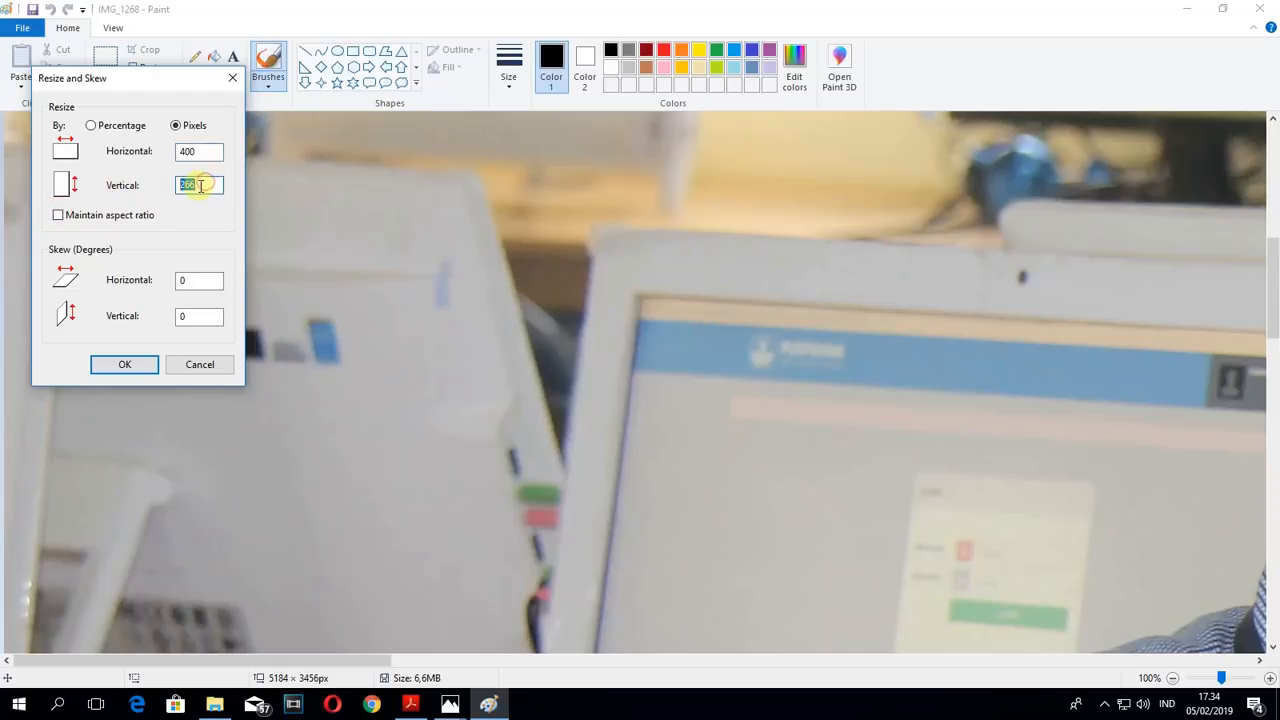
type("600")
double_click(201, 151)
type("900")
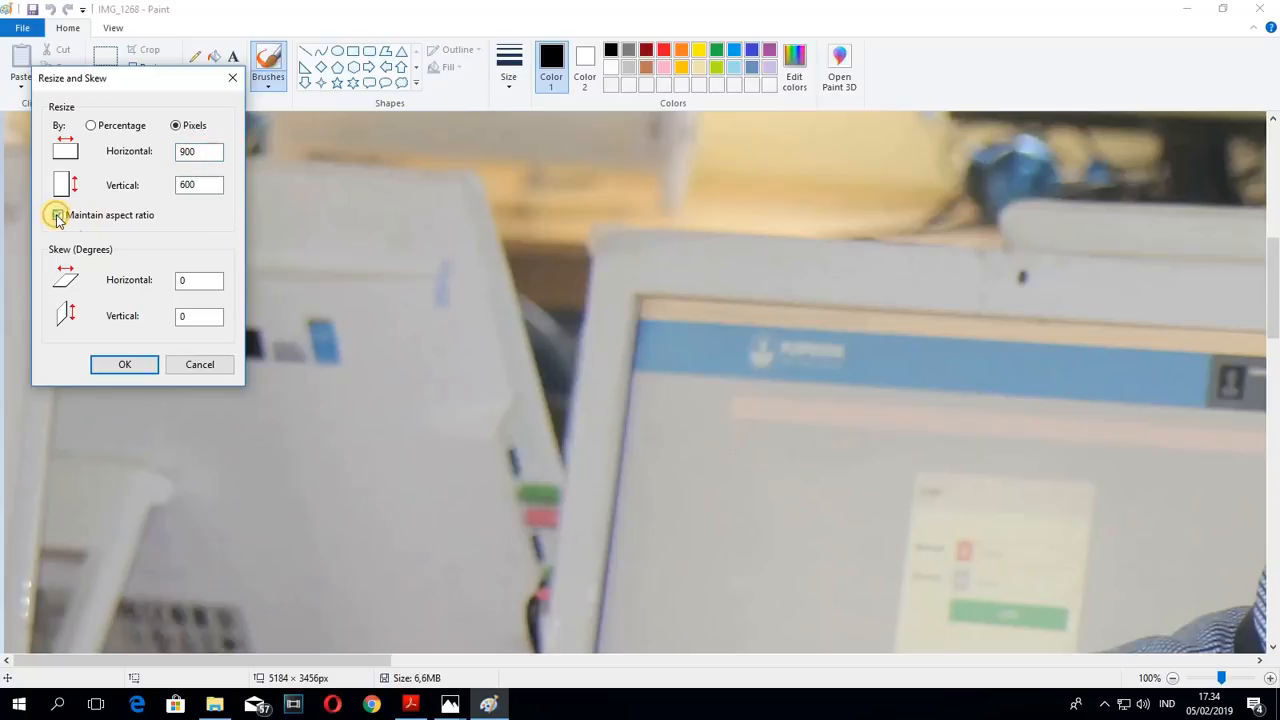
left_click(57, 216)
double_click(199, 151)
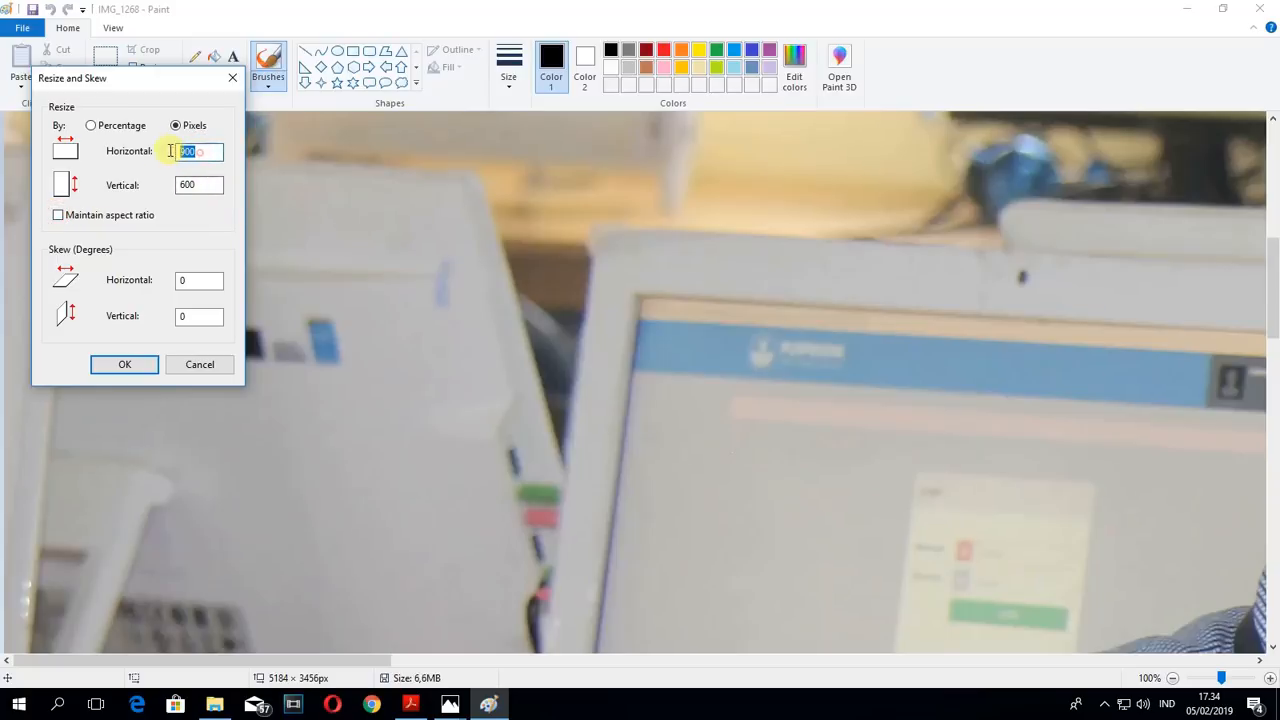
type("6")
key("BackSpace")
type("400")
left_click(200, 185)
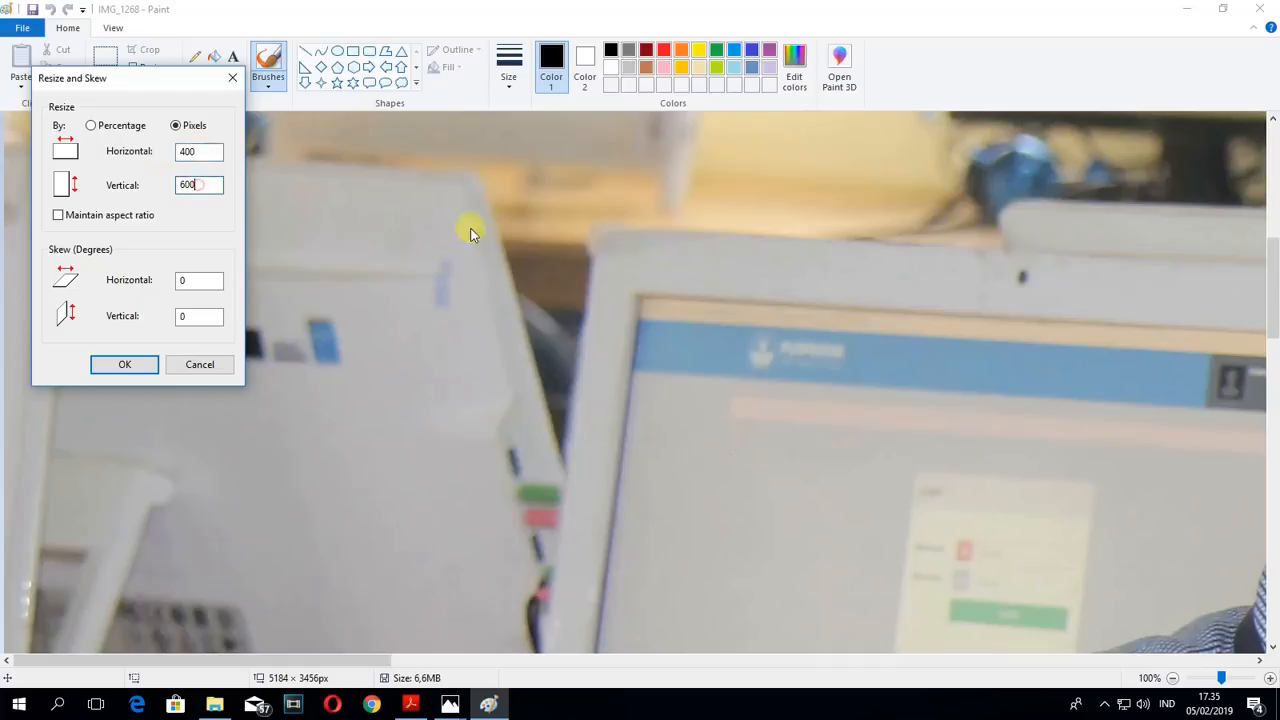
left_click(138, 368)
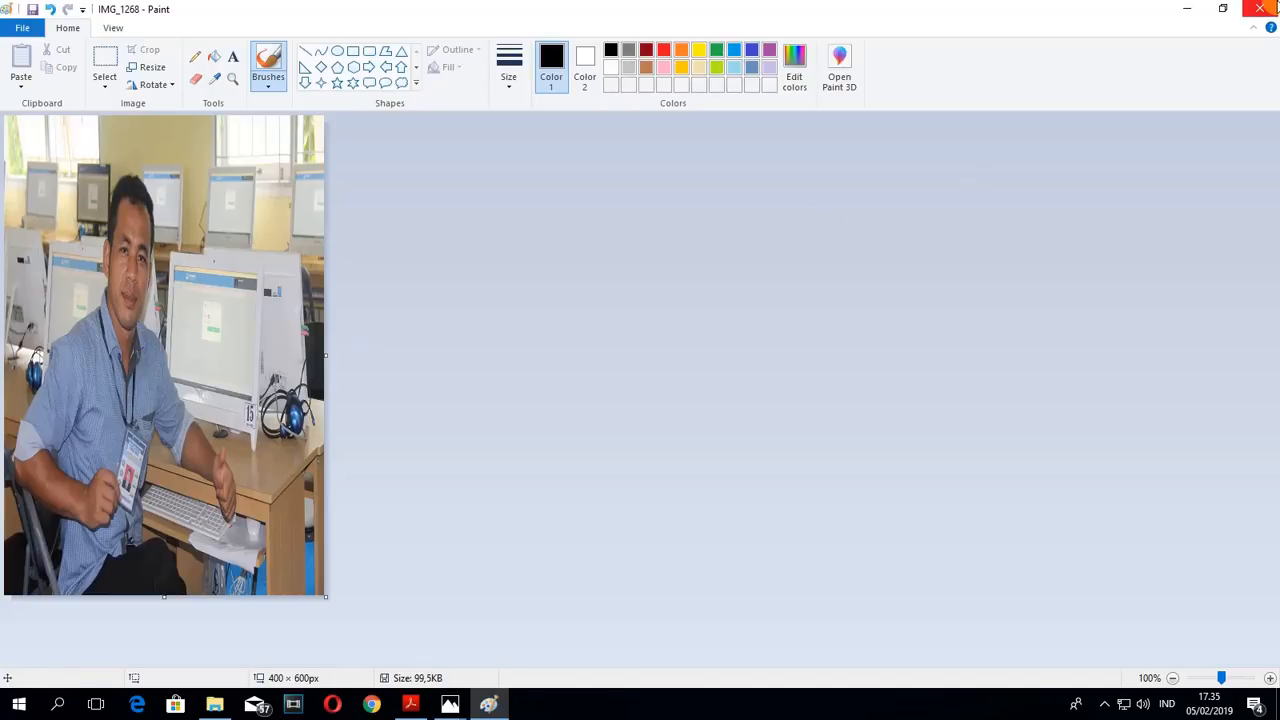
- Close the resized picture in Paint and refresh the tes folder in File Explorer
left_click(1260, 8)
right_click(534, 302)
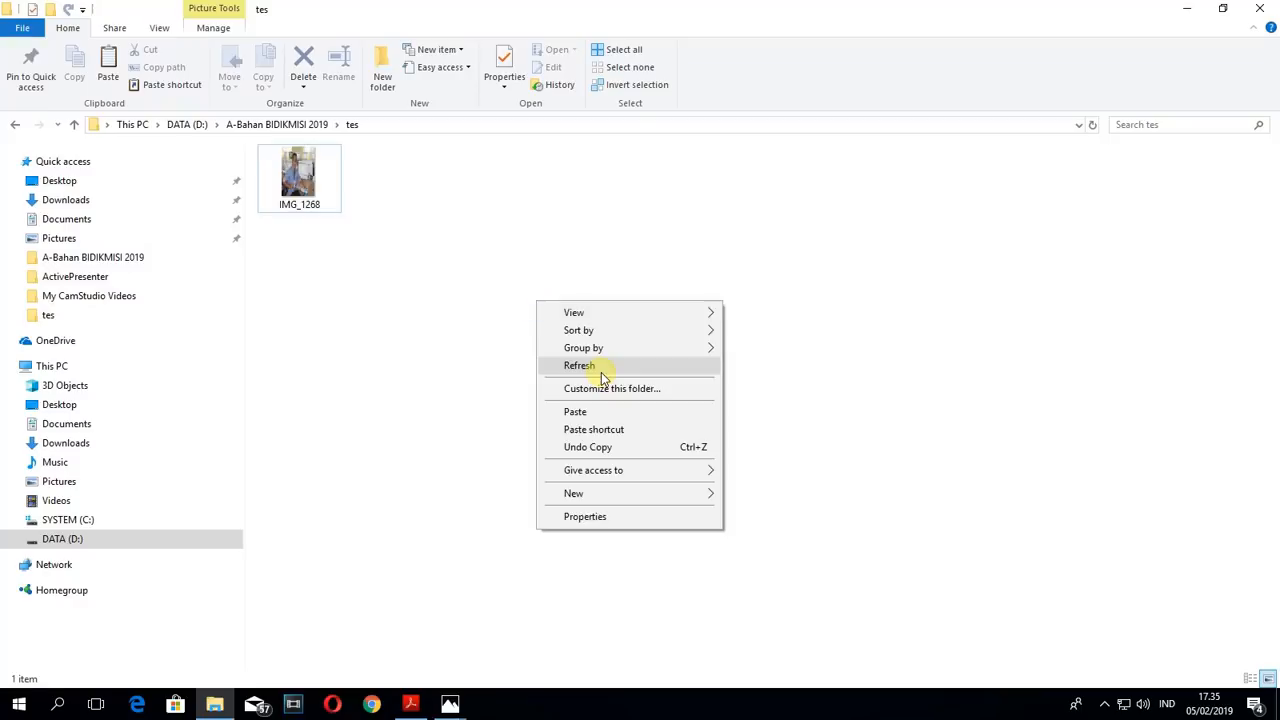
left_click(600, 372)
- Check the file size and size on disk of the resized IMG_1268 in its properties and close them
right_click(316, 195)
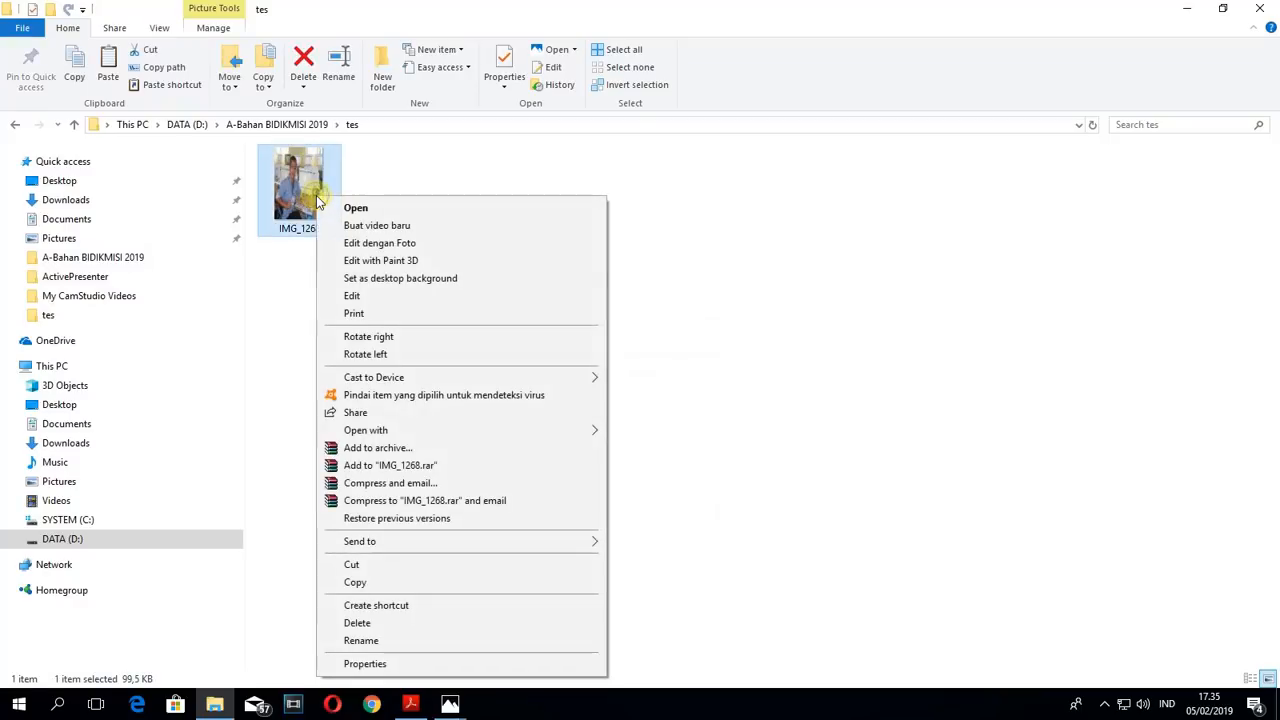
left_click(362, 664)
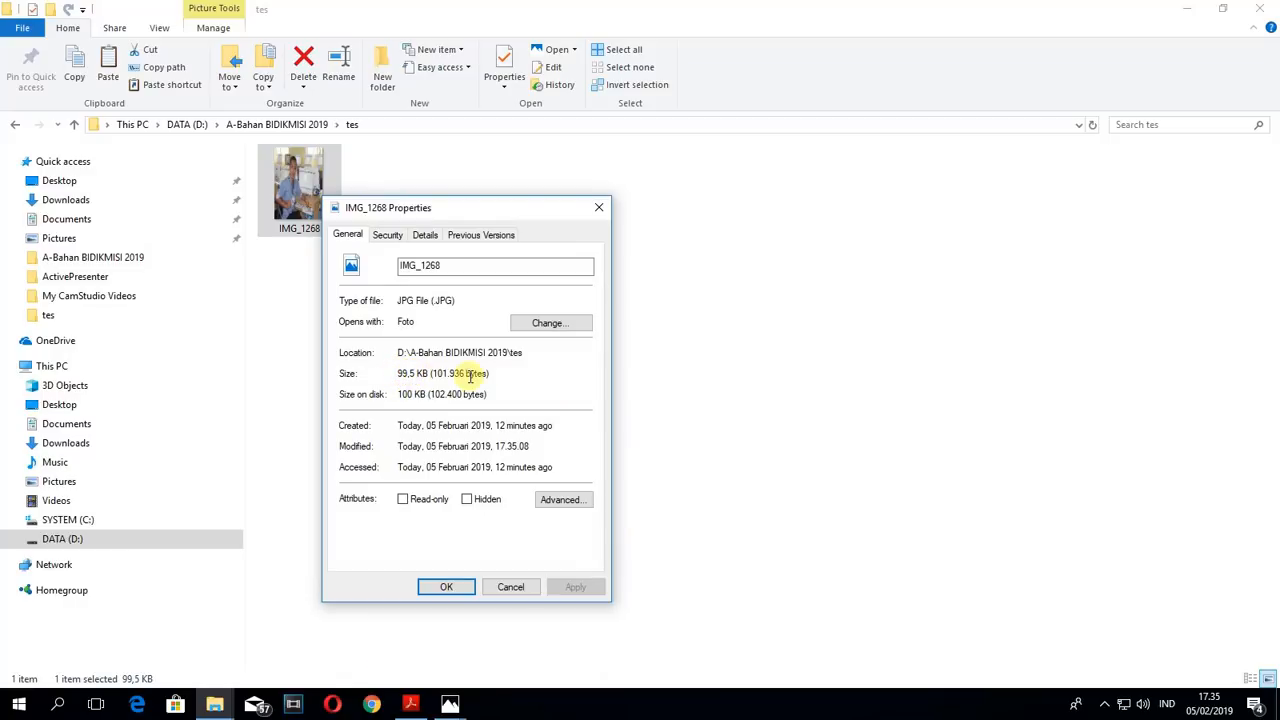
left_click_drag(401, 394, 430, 394)
left_click(416, 394)
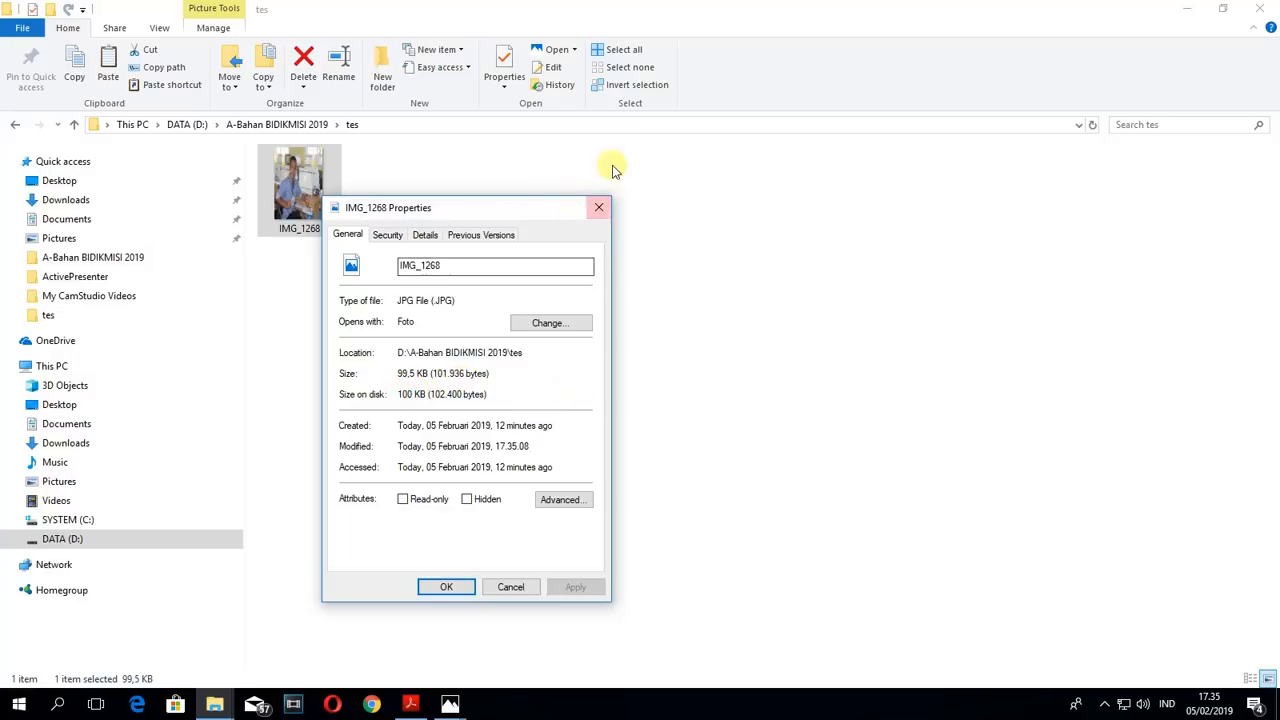
left_click(594, 207)
- Return to A-Bahan BIDIKMISI 2019, review the five image files as a group, refresh the folder and minimize its window
left_click(15, 124)
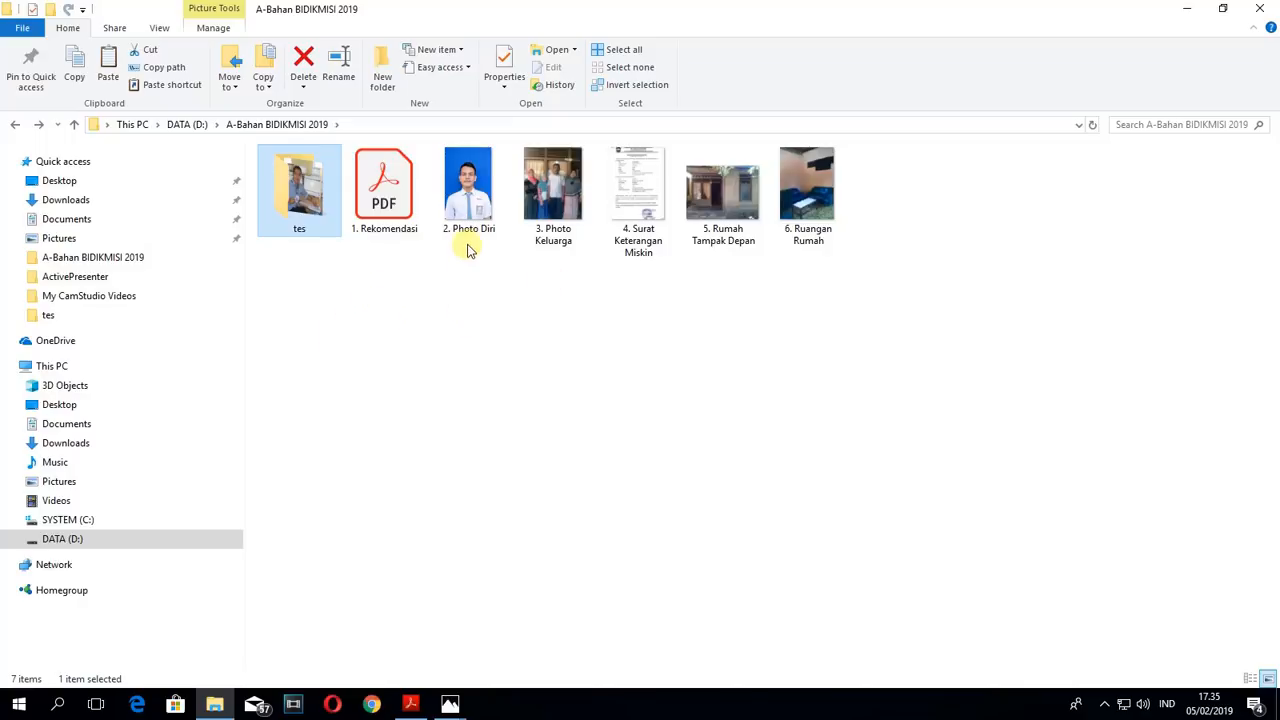
left_click_drag(468, 243, 832, 165)
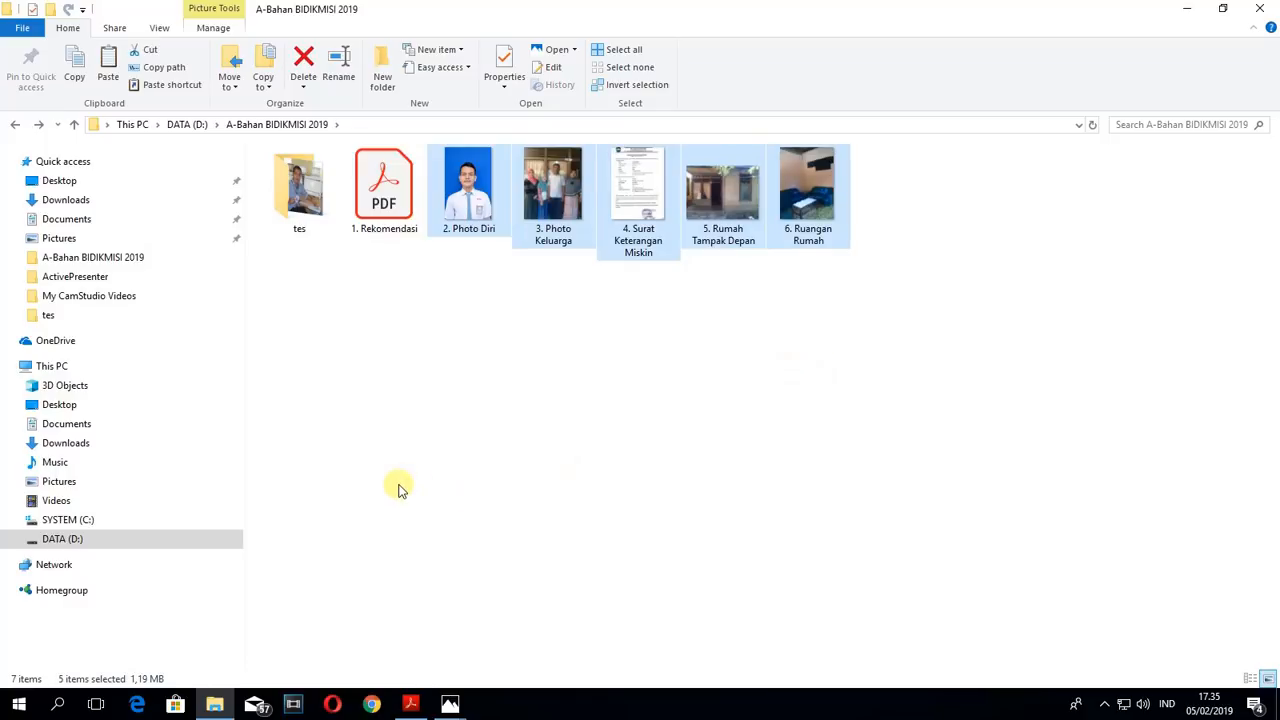
right_click(541, 358)
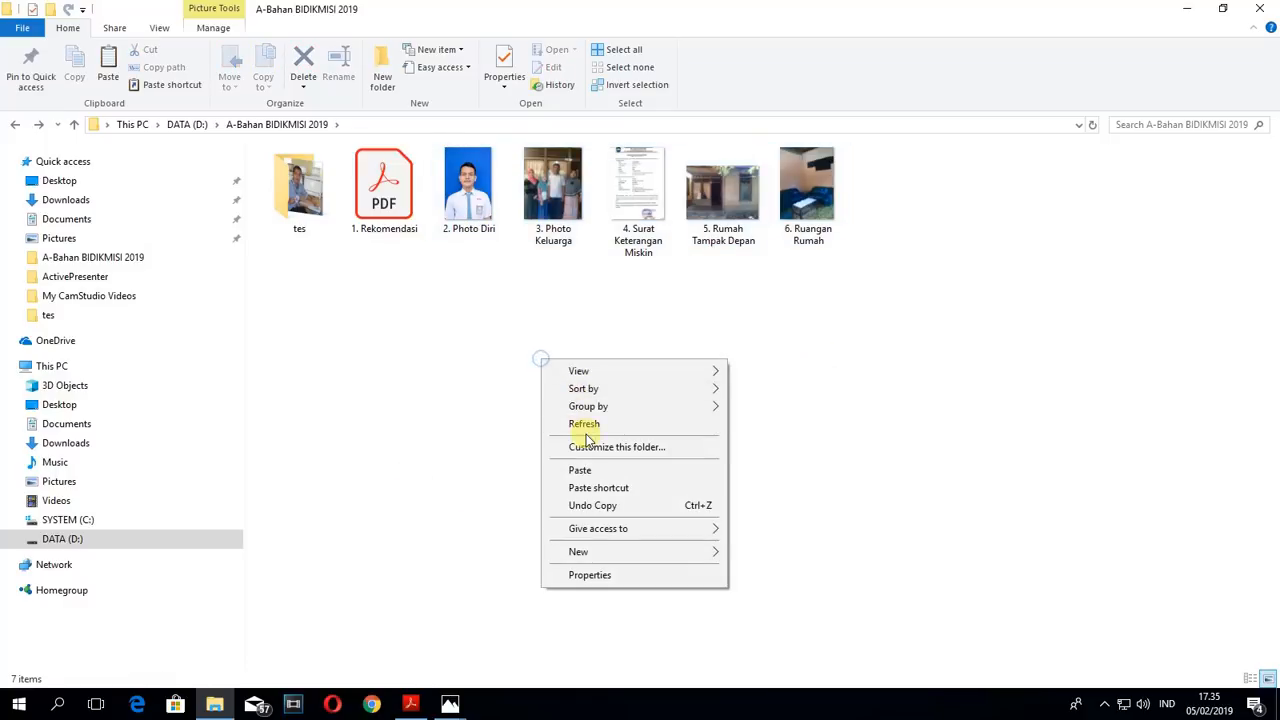
left_click(585, 424)
left_click(1189, 9)
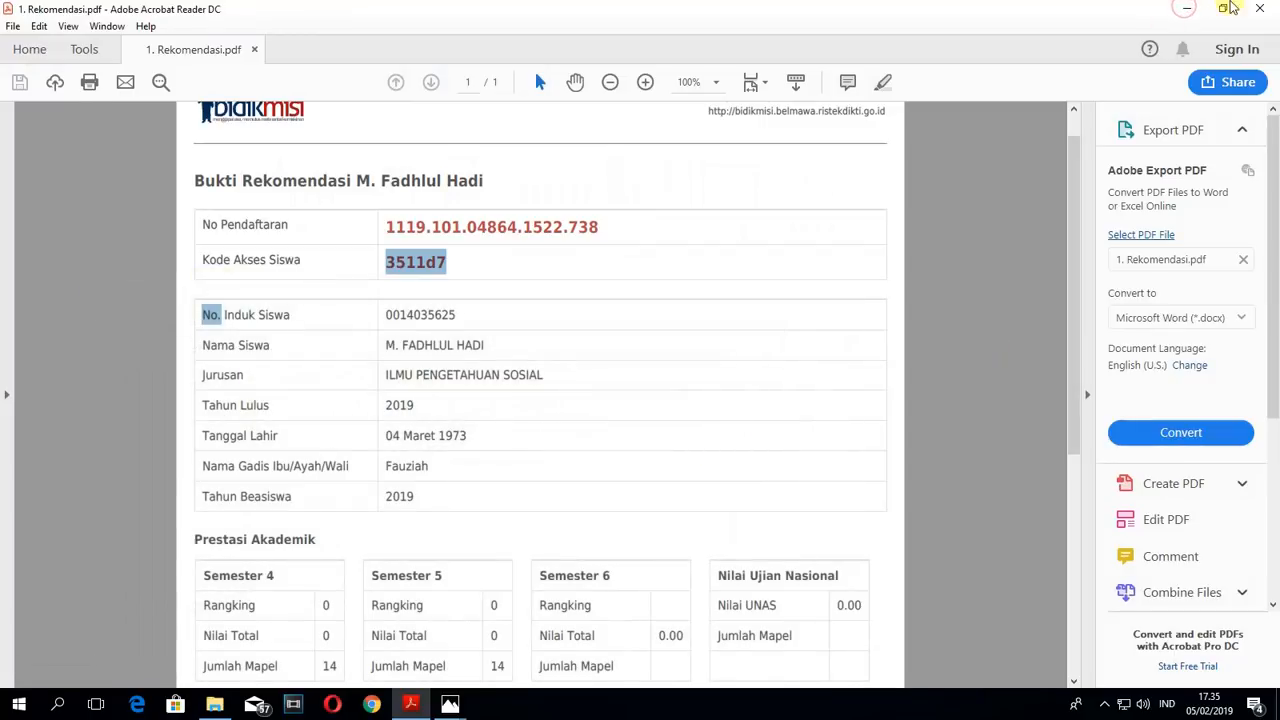
- Close the recommendation PDF, switch to Chrome, search for "bidikmisi 2019" and open the Bidikmisi - Beranda site
left_click(1263, 6)
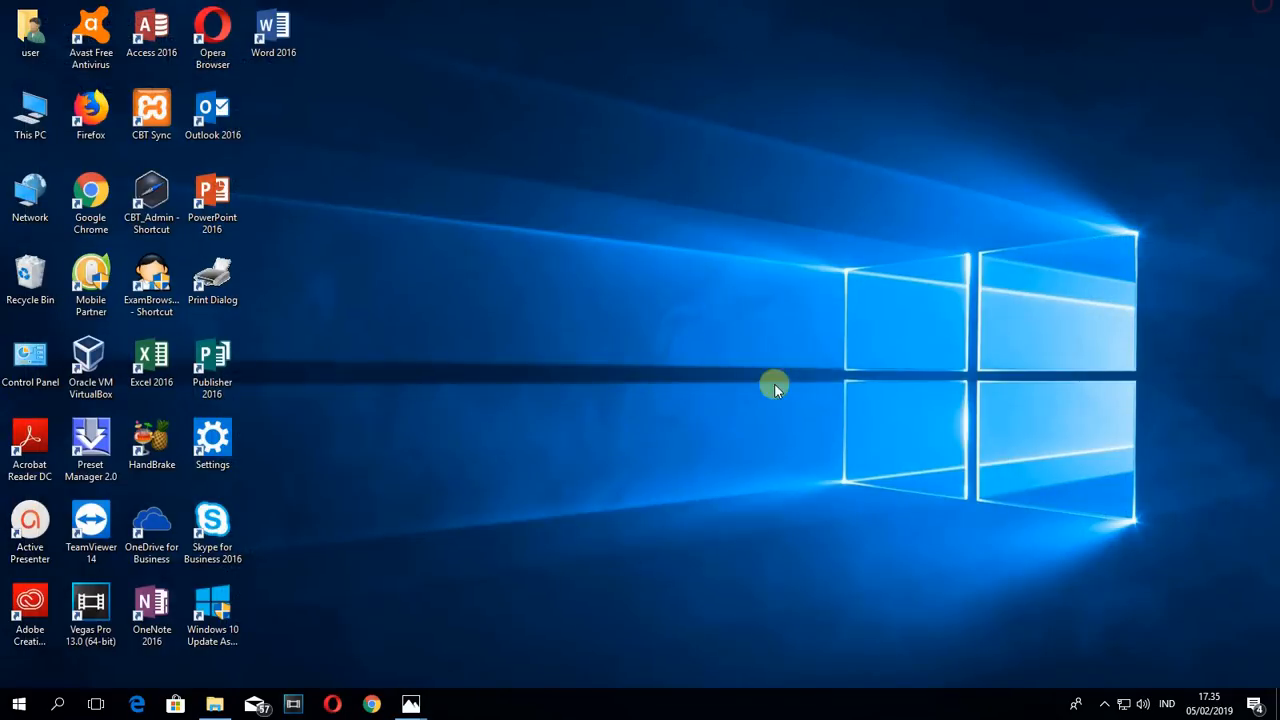
left_click(371, 704)
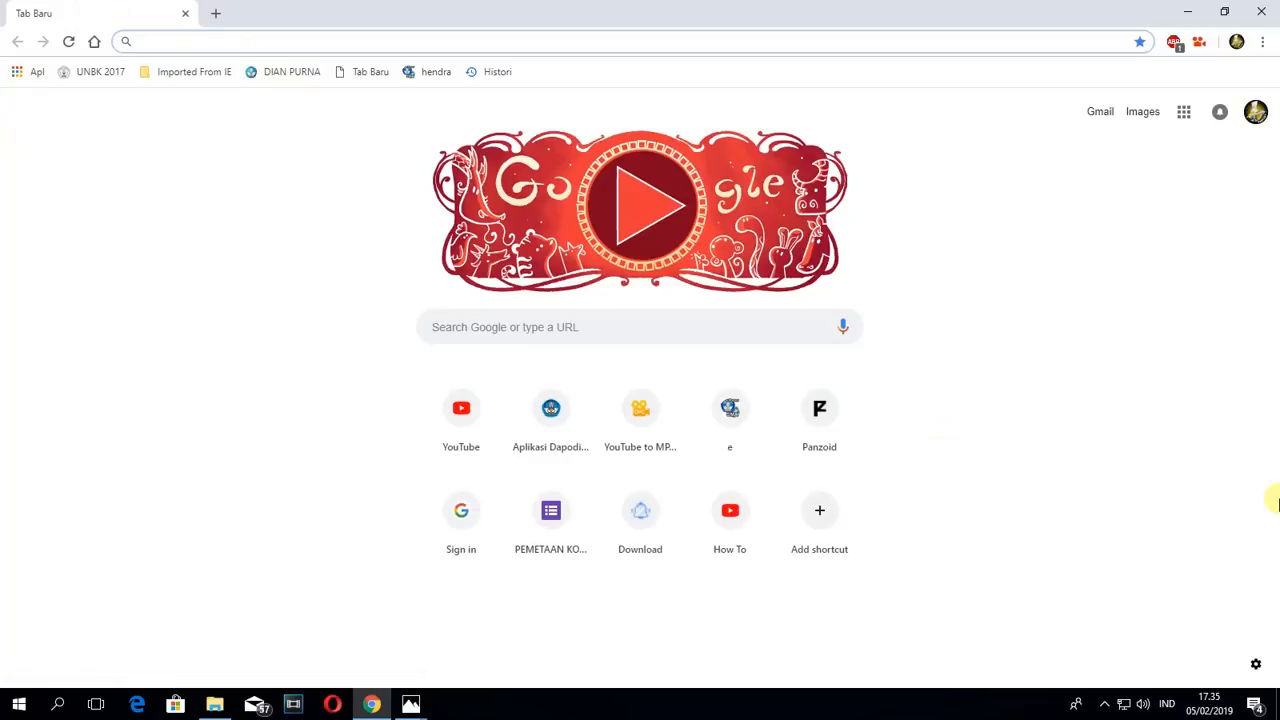
type("bid")
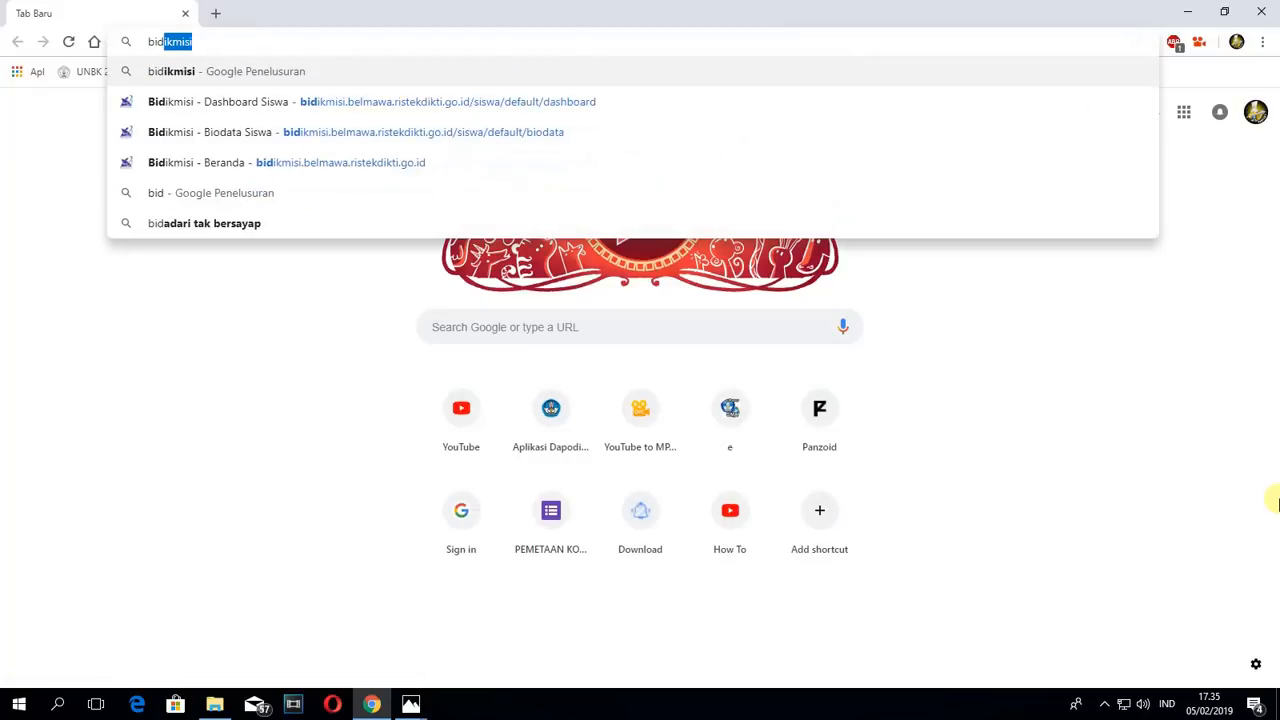
type("ikmisi")
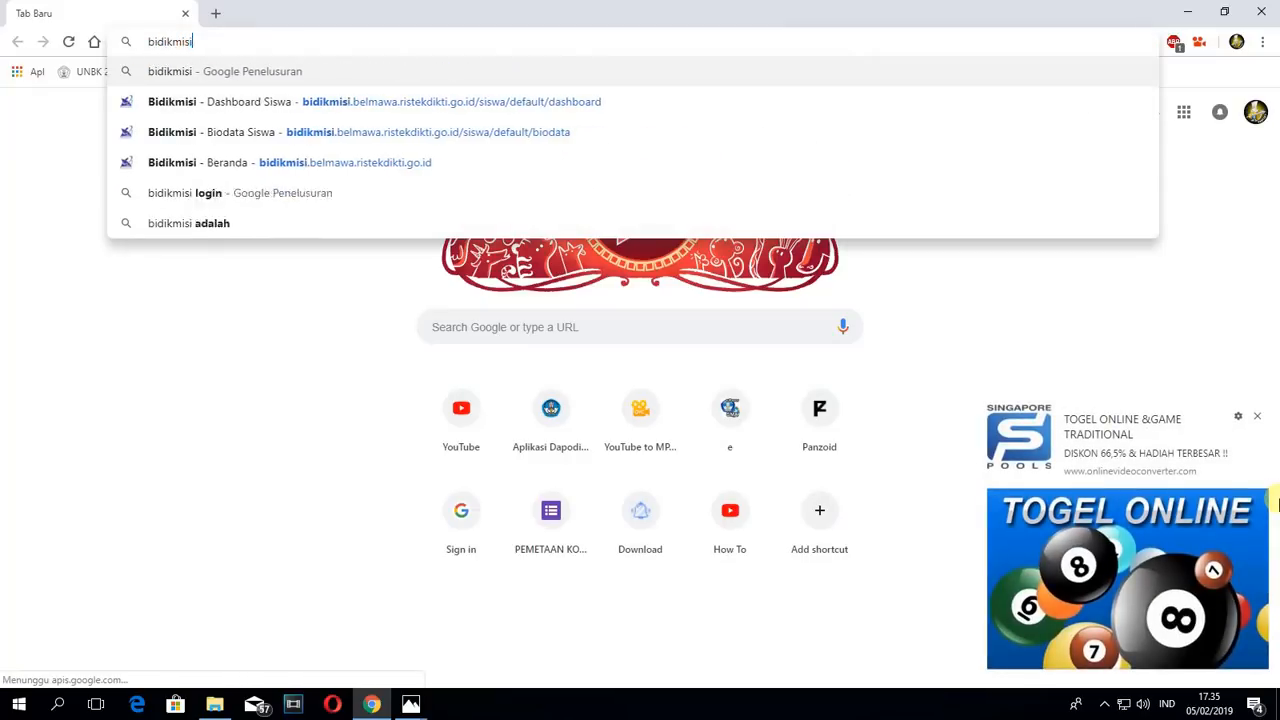
type(" 2019")
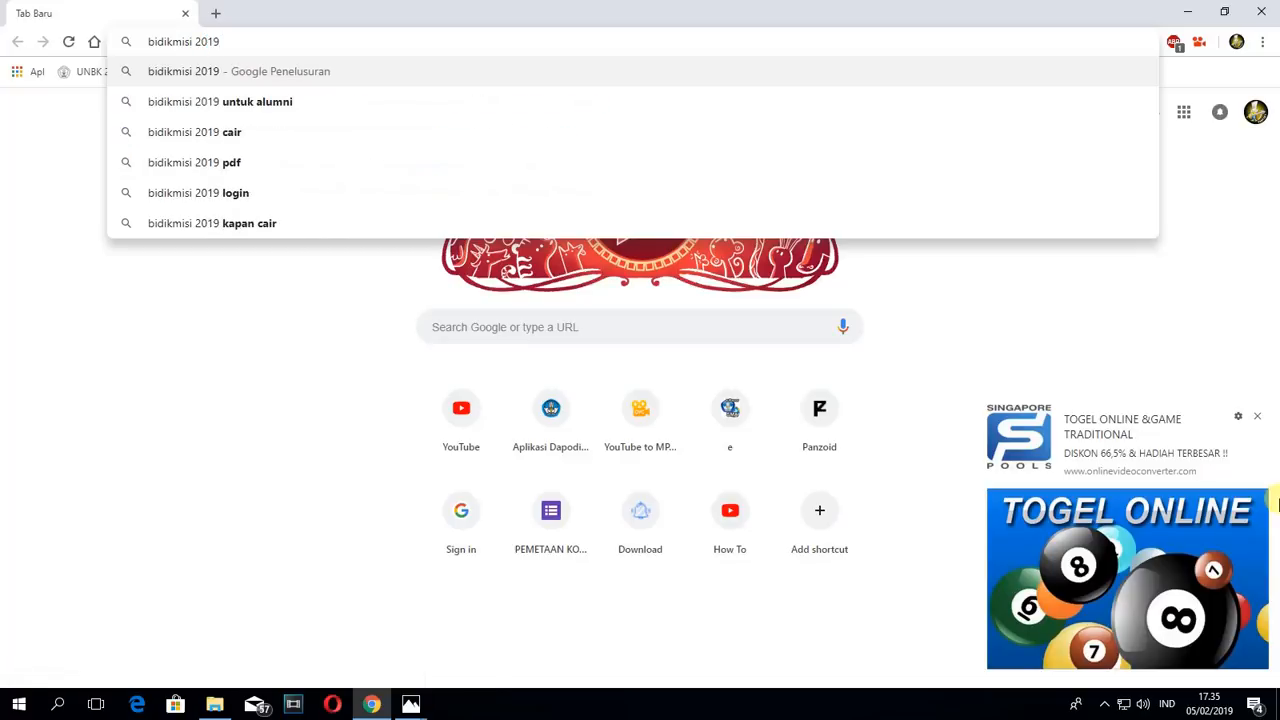
key("Return")
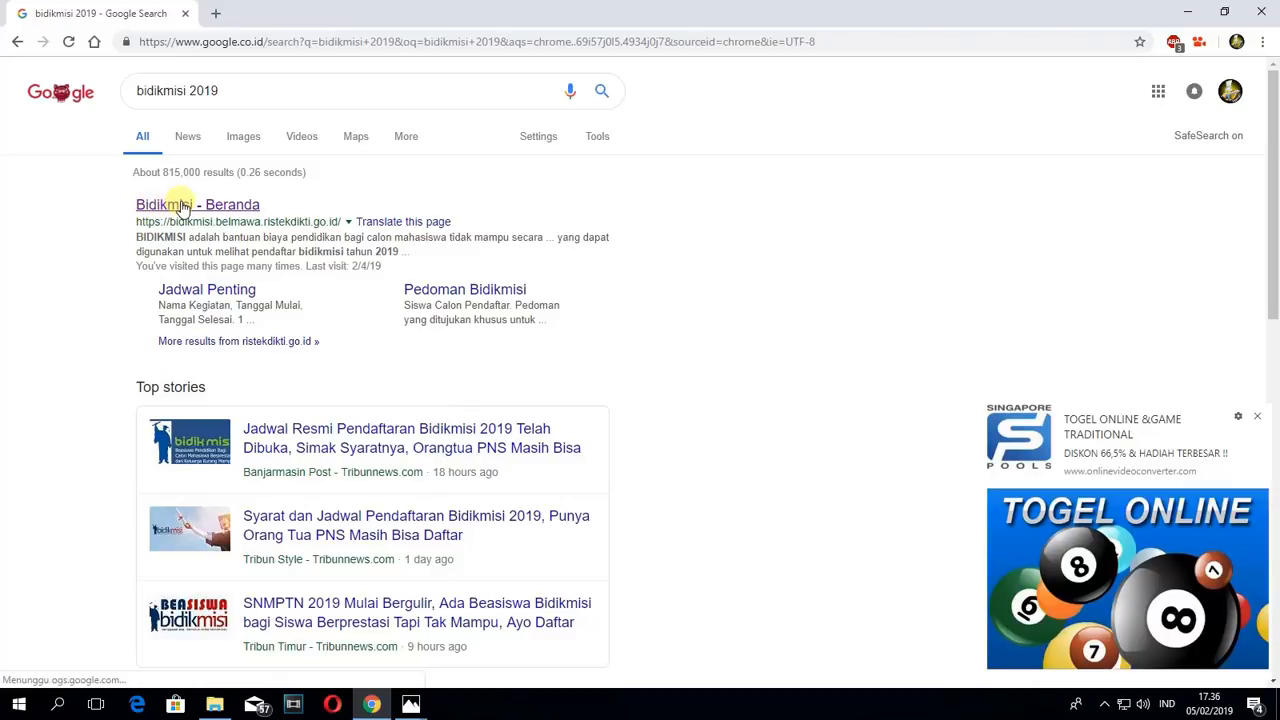
left_click(181, 207)
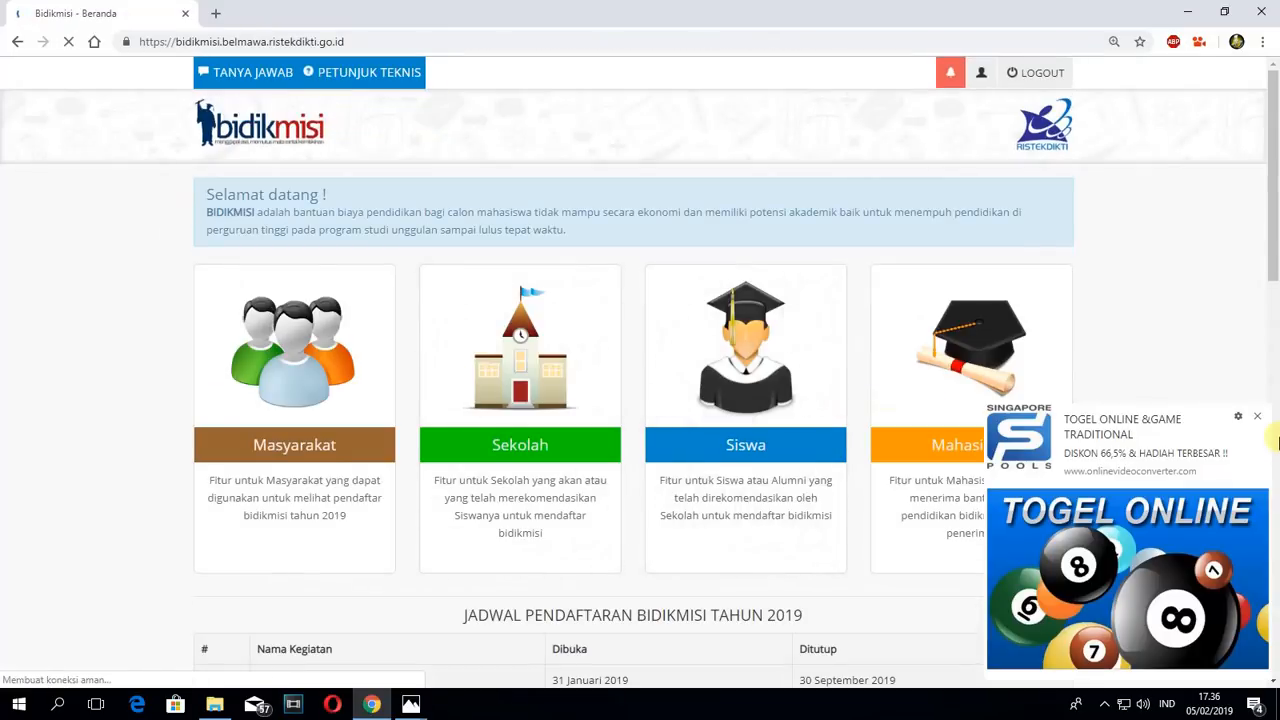
- Open the Siswa login page and clear the prefilled No.Pendaftaran and Kode Akses Siswa fields
left_click(1257, 416)
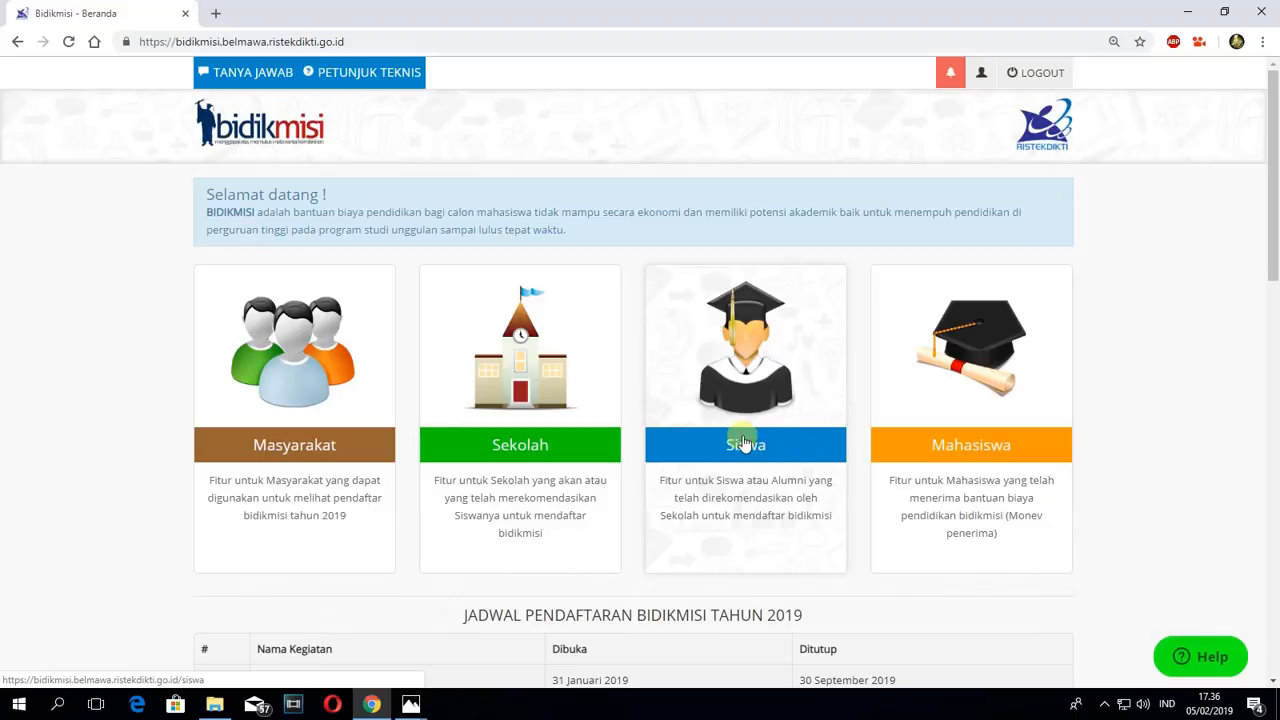
left_click(776, 447)
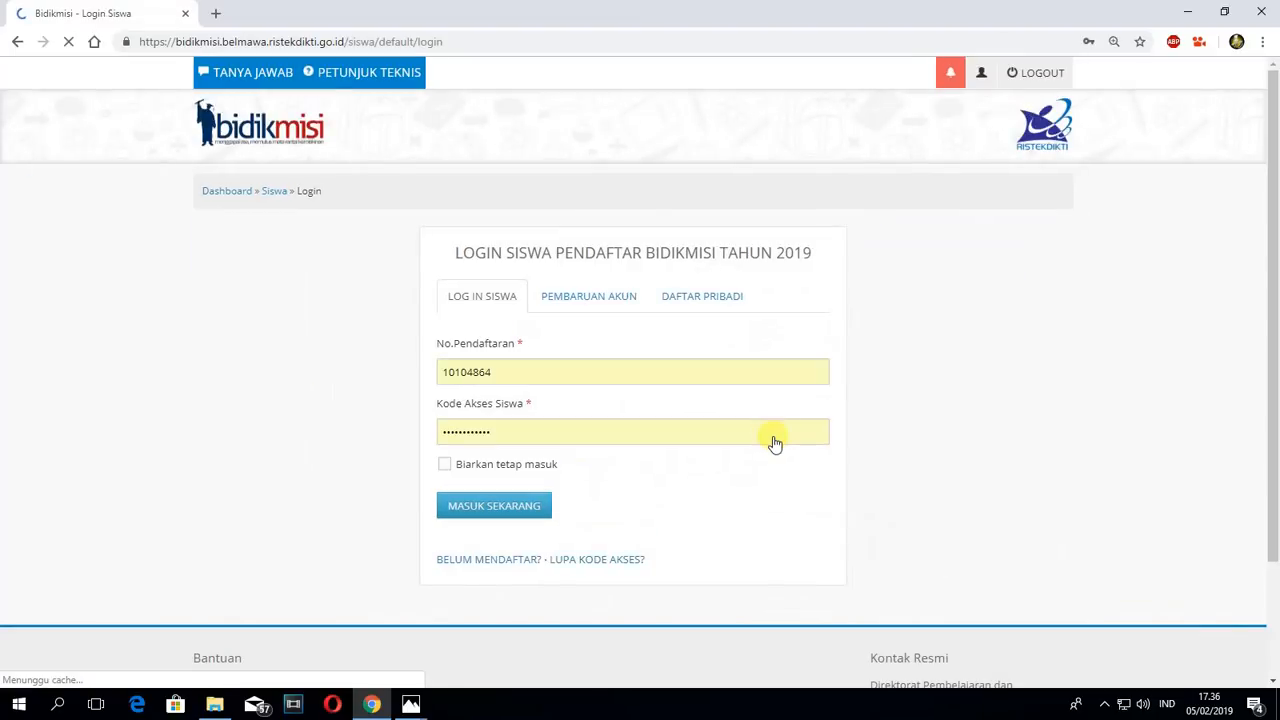
left_click(556, 372)
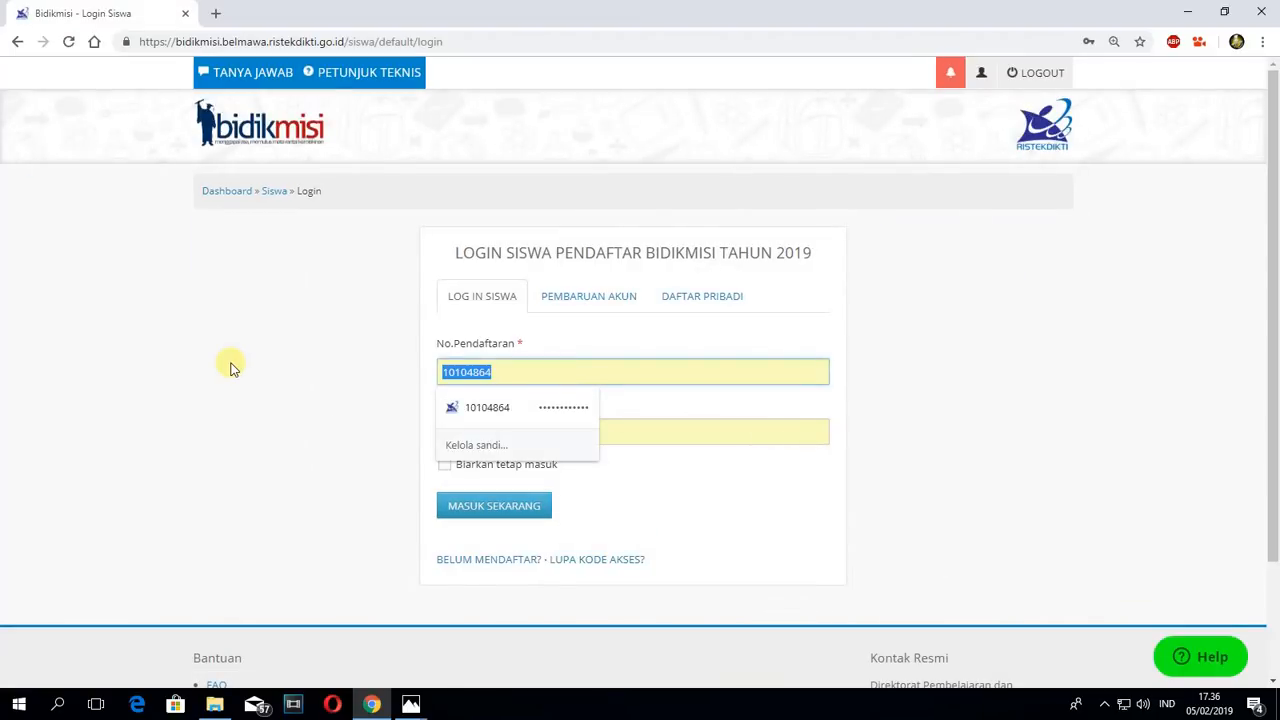
key("BackSpace")
left_click(762, 391)
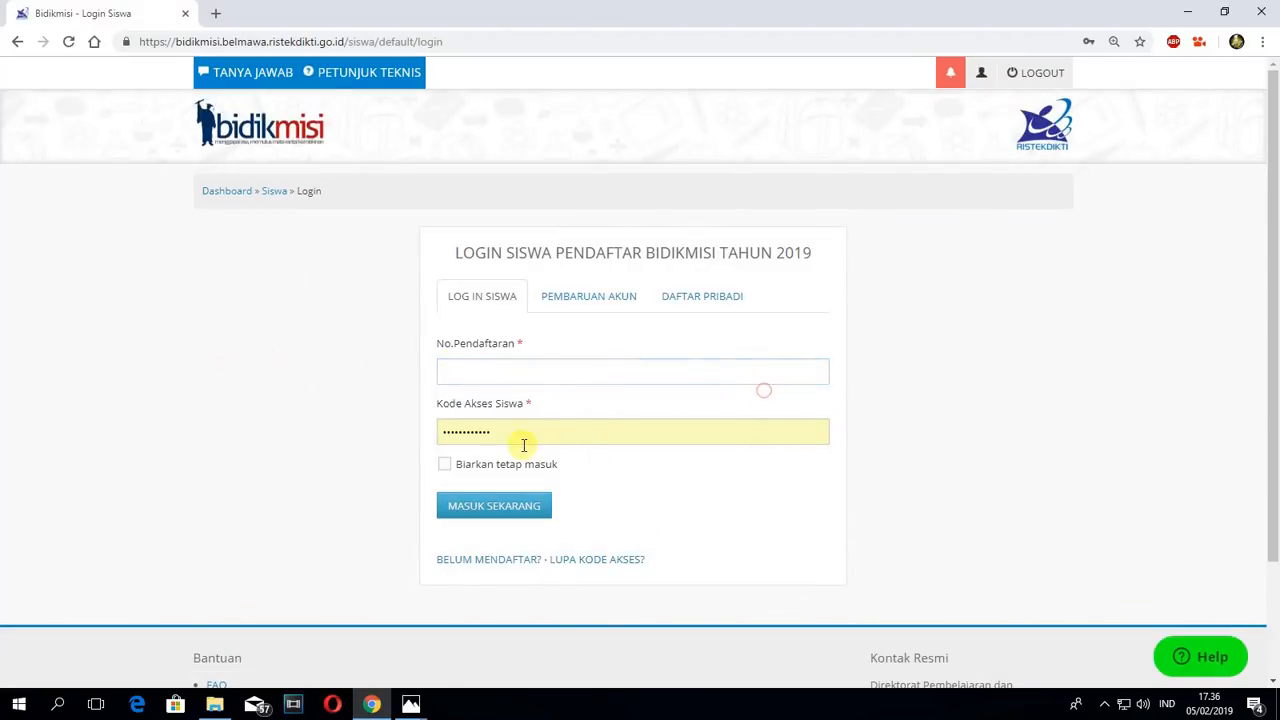
left_click(523, 433)
key("BackSpace")
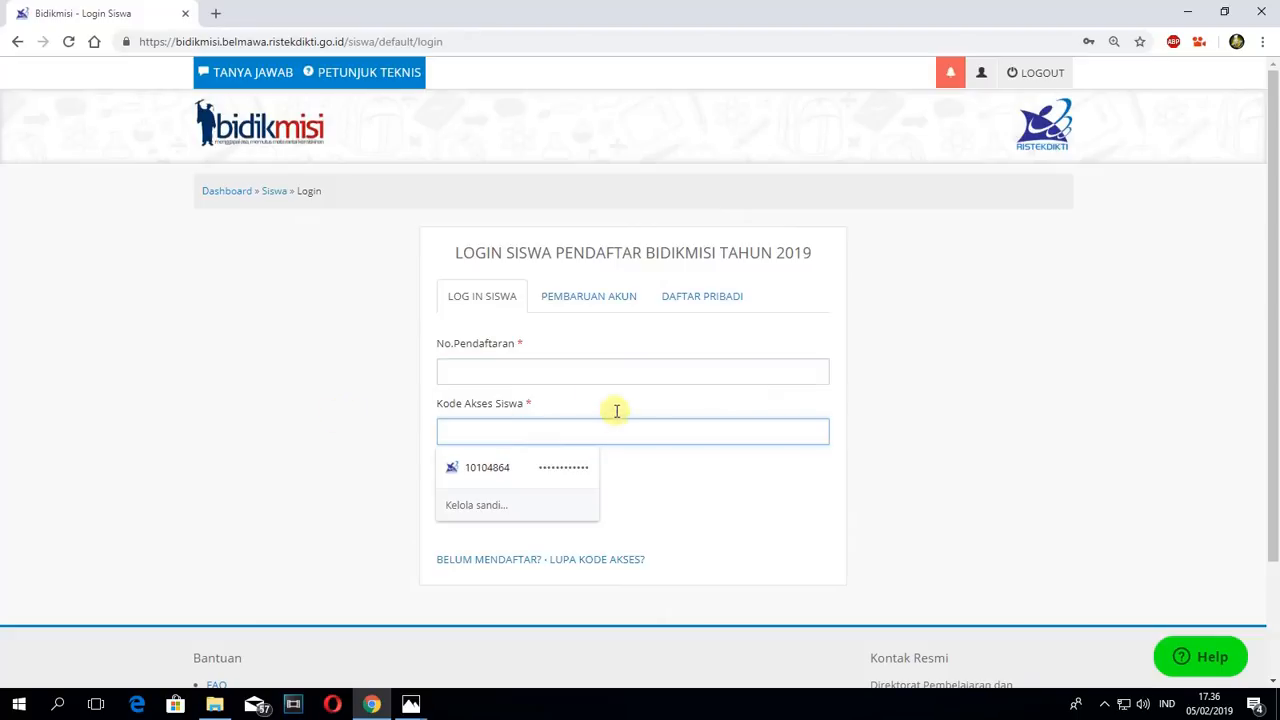
left_click(592, 375)
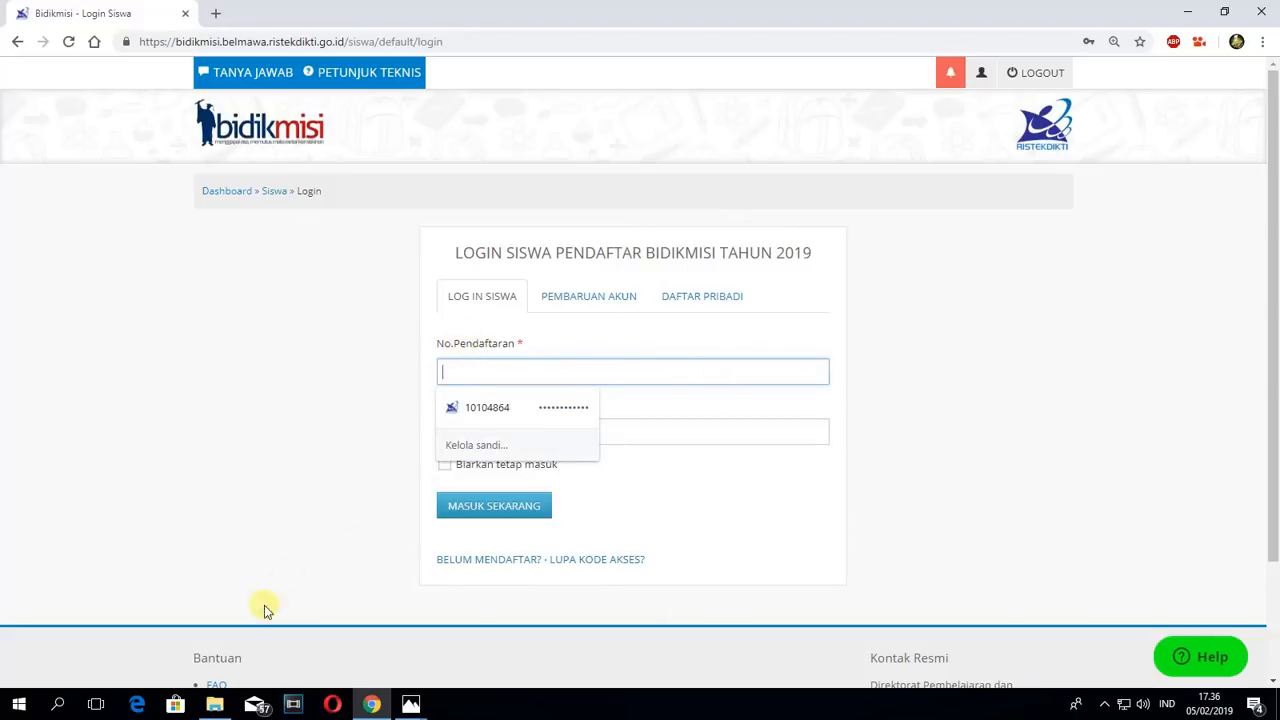
- Copy the registration number from the 1. Rekomendasi PDF in A-Bahan BIDIKMISI 2019 into the No.Pendaftaran login field in Chrome
left_click(214, 704)
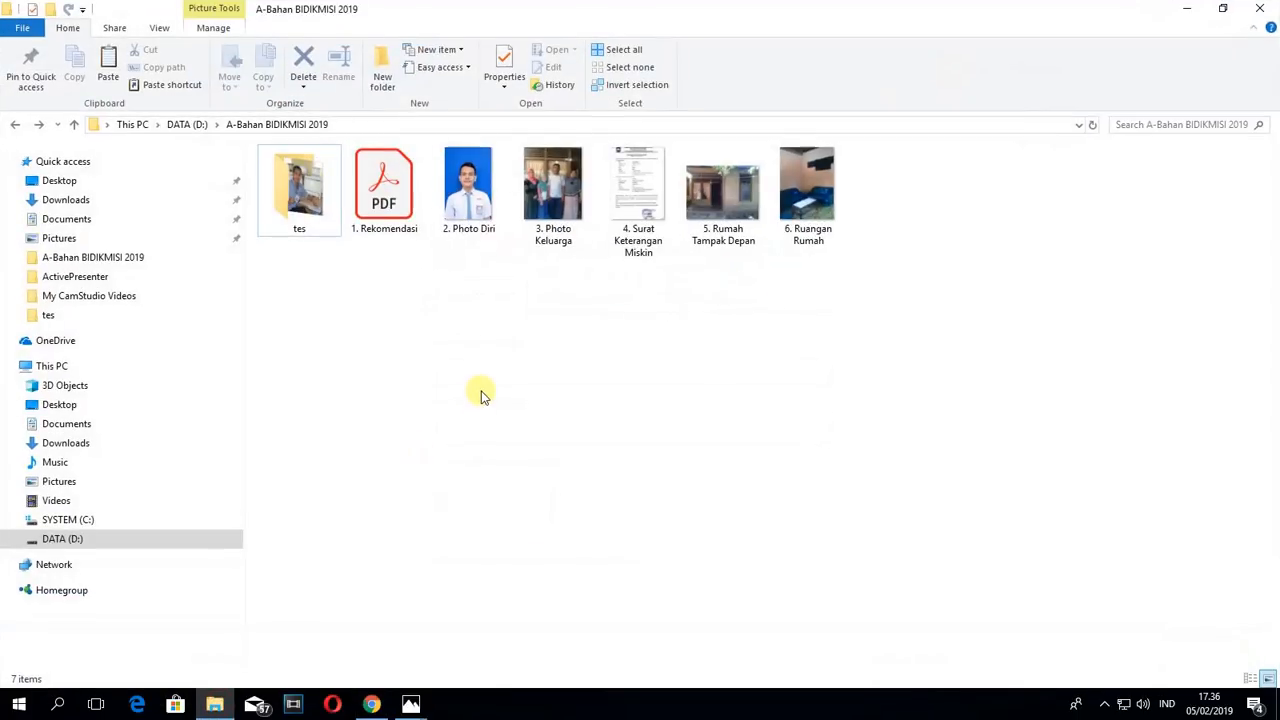
left_click(481, 391)
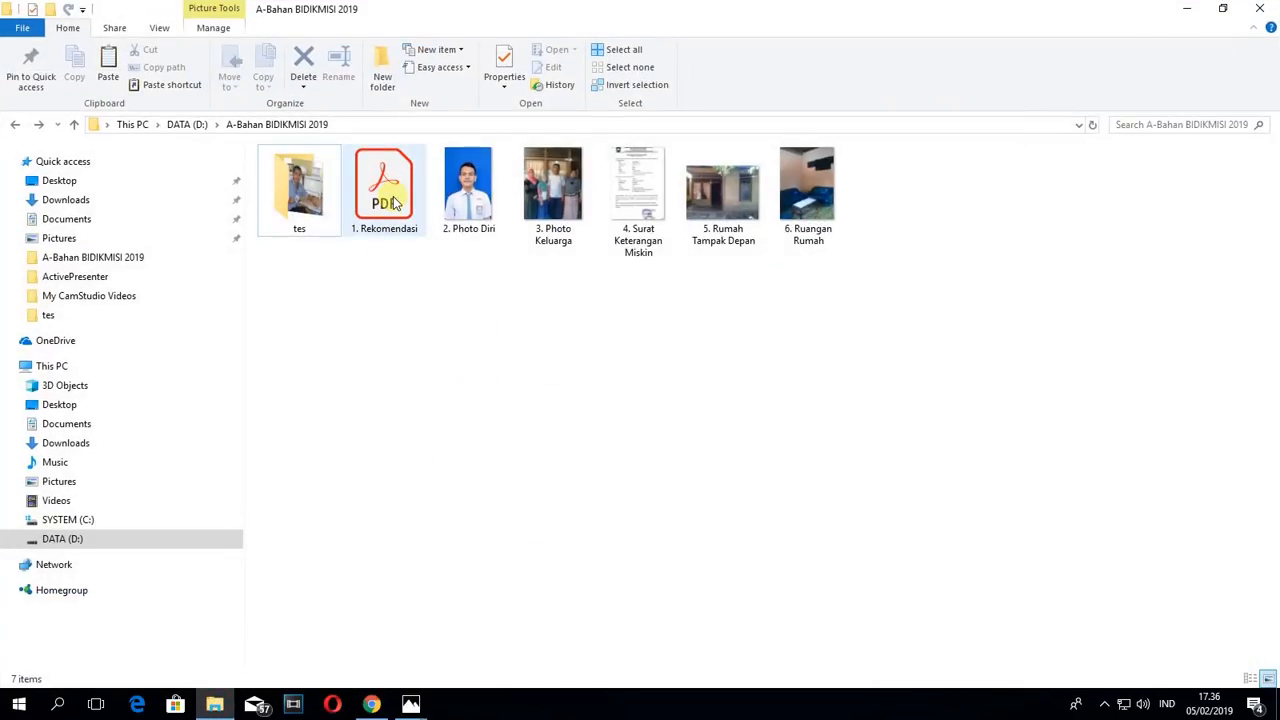
double_click(394, 203)
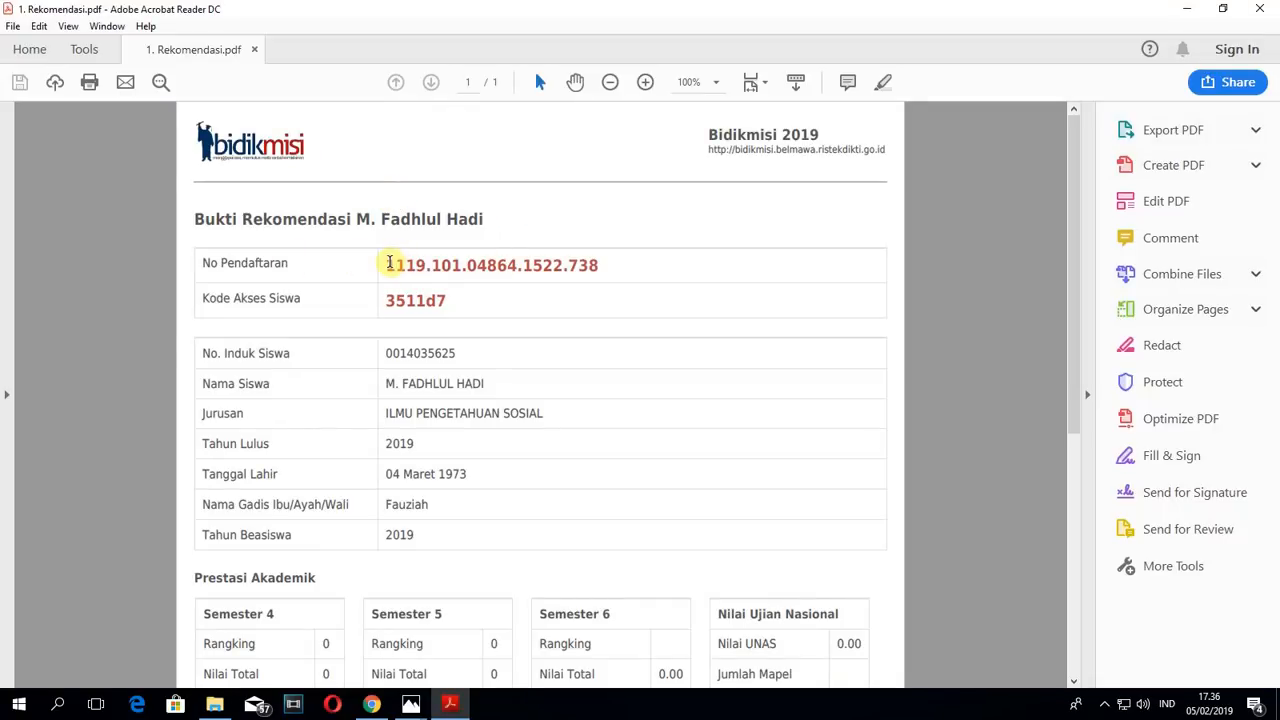
left_click_drag(203, 260, 614, 268)
key("ctrl+c")
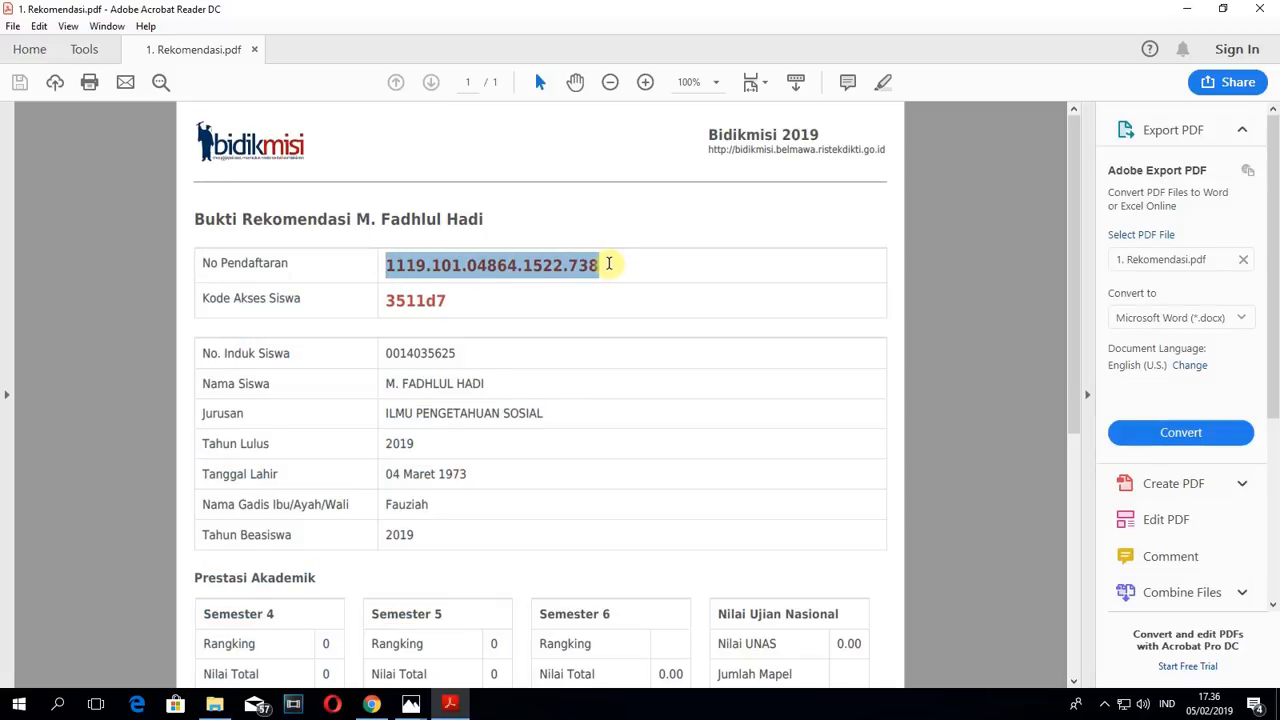
left_click(371, 704)
left_click(539, 371)
key("ctrl+v")
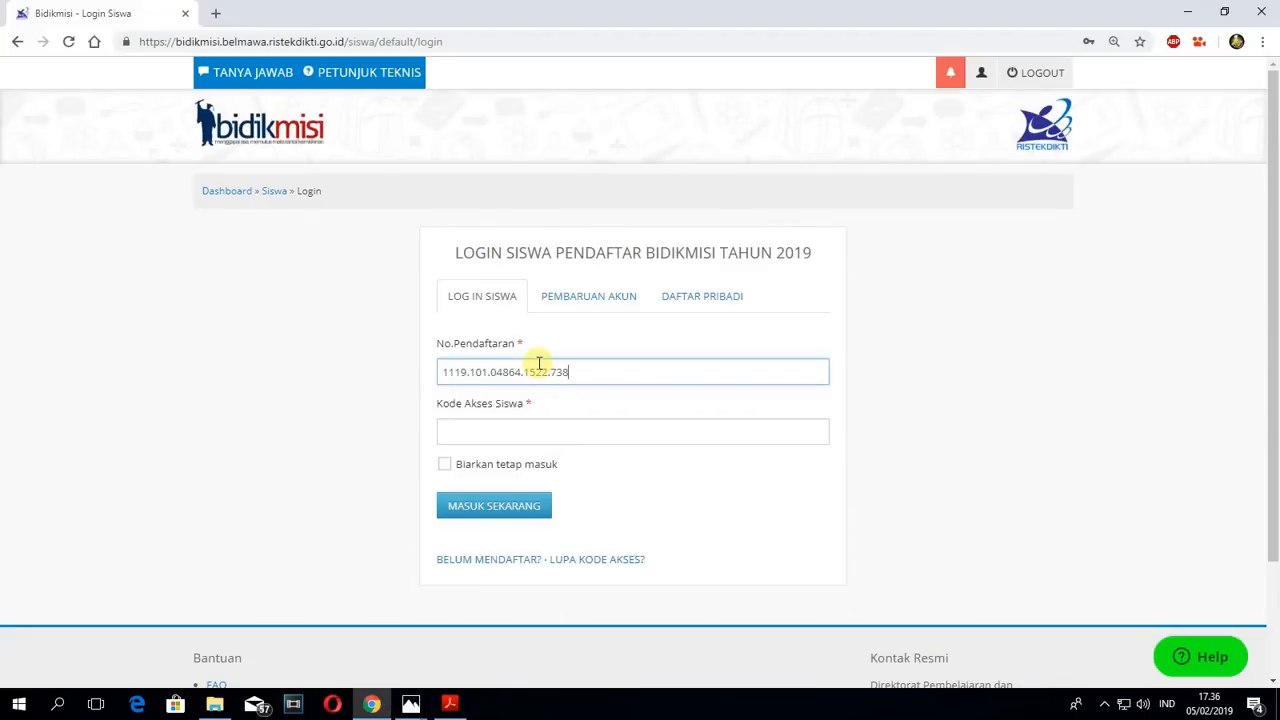
- Copy the student access code from the recommendation PDF into the Kode Akses Siswa field and log in
left_click(488, 428)
left_click(448, 704)
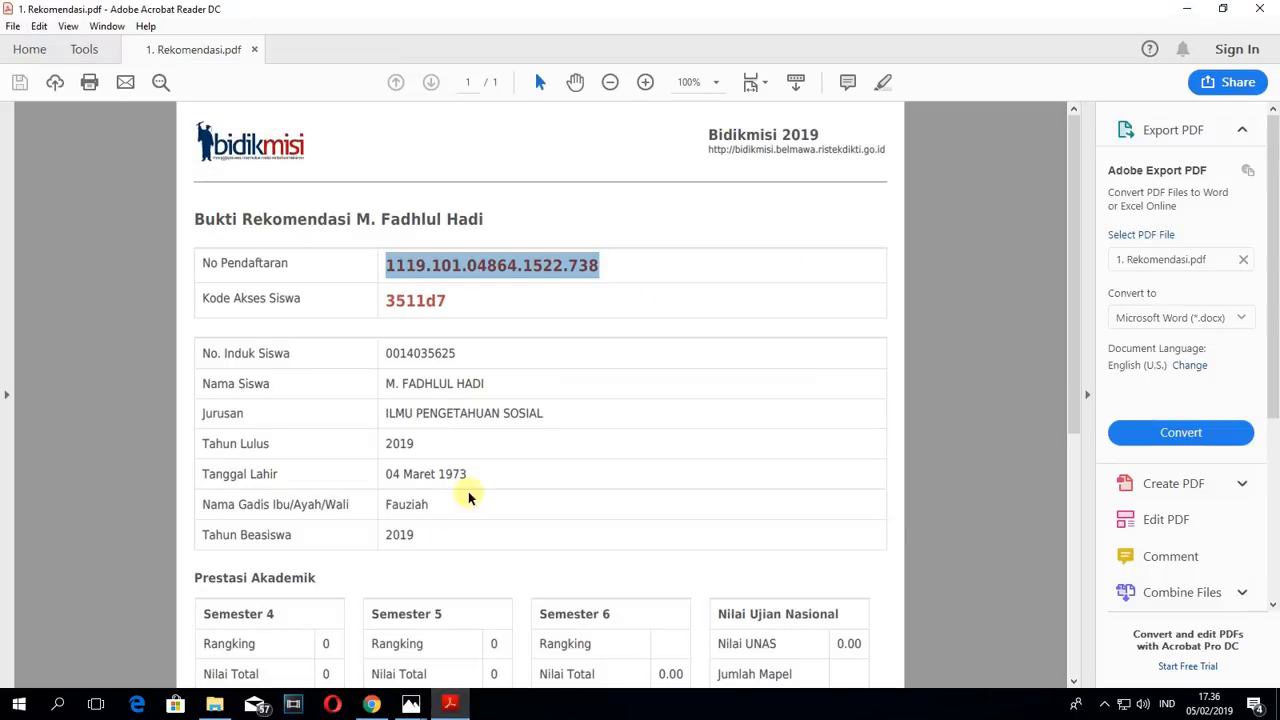
left_click(394, 300)
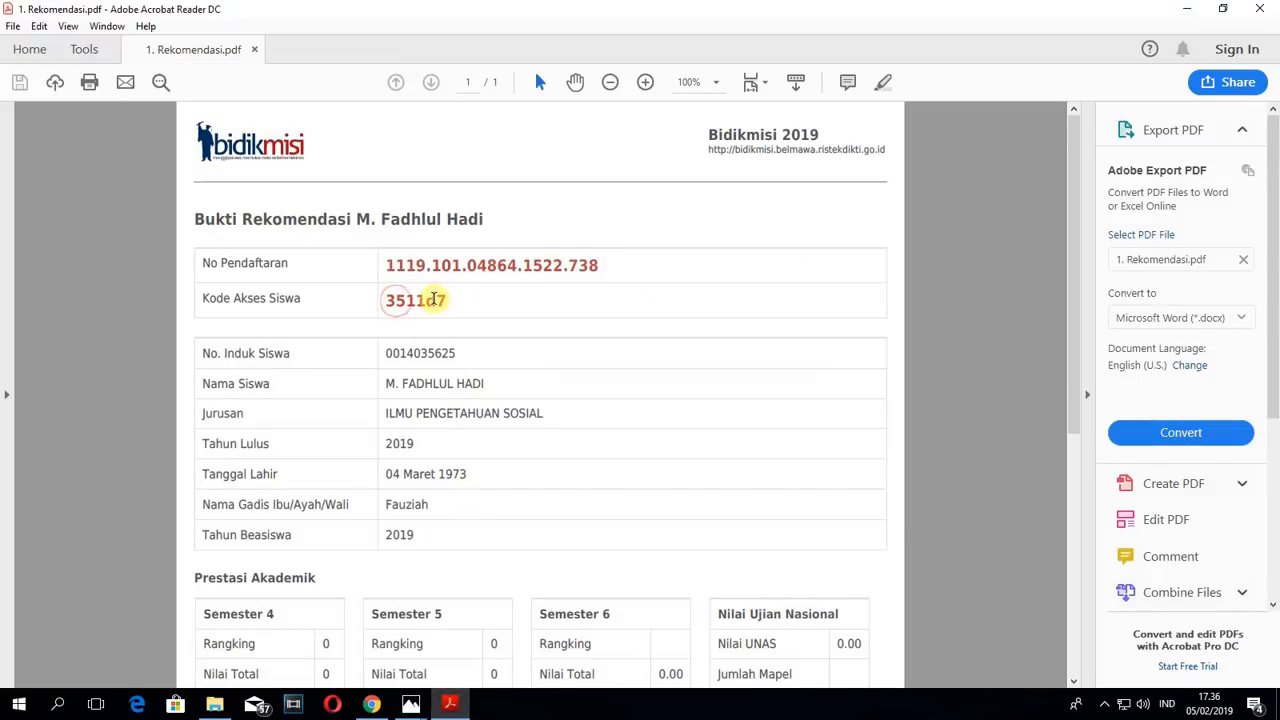
double_click(416, 300)
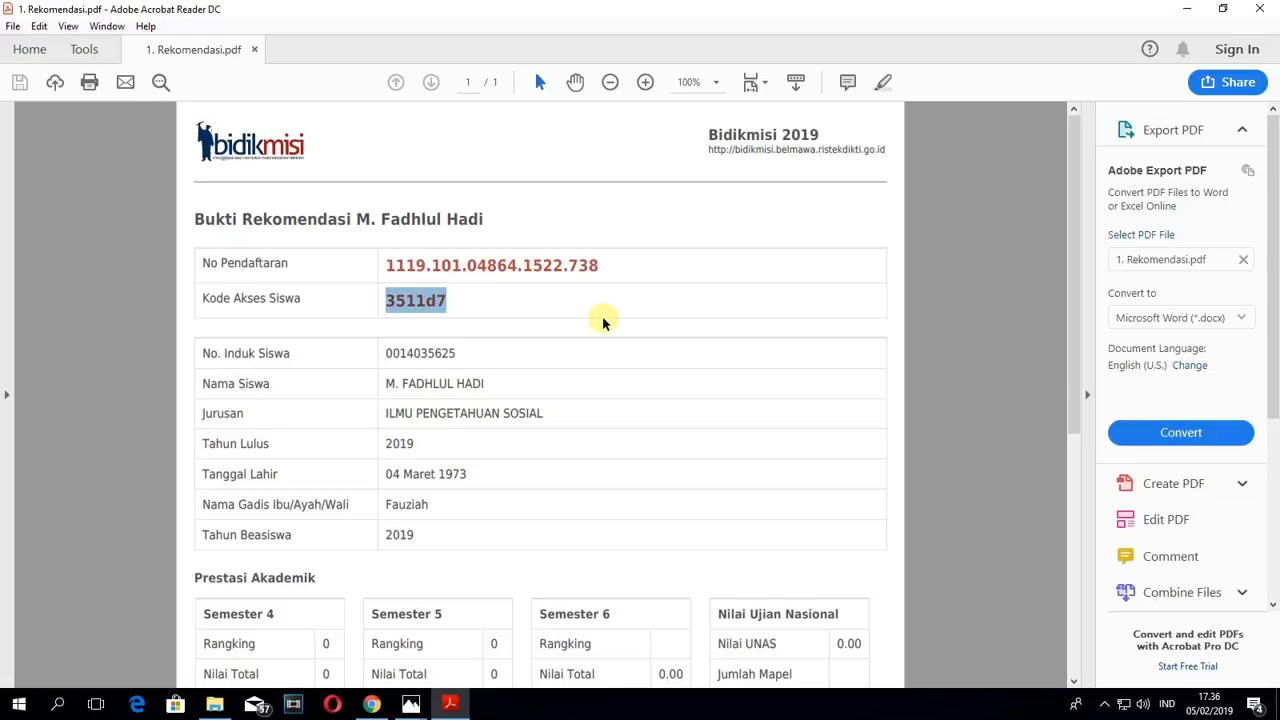
mouse_move(450, 704)
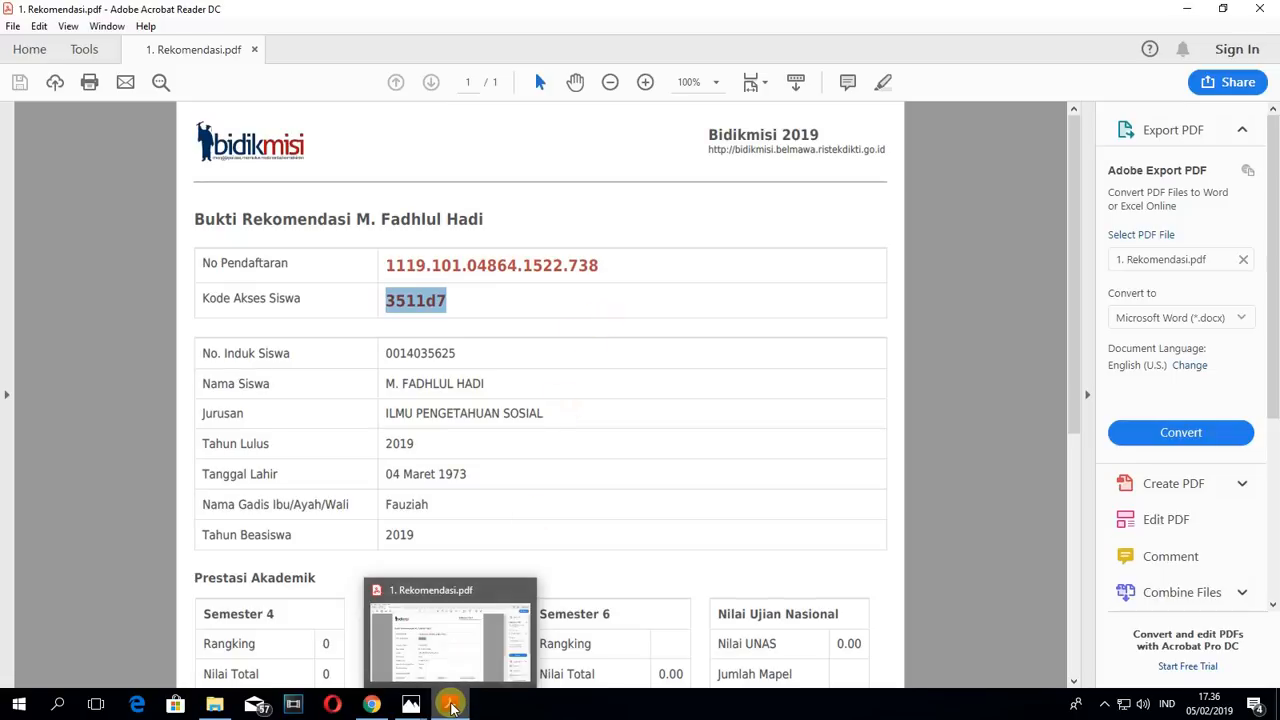
left_click(371, 704)
left_click(523, 430)
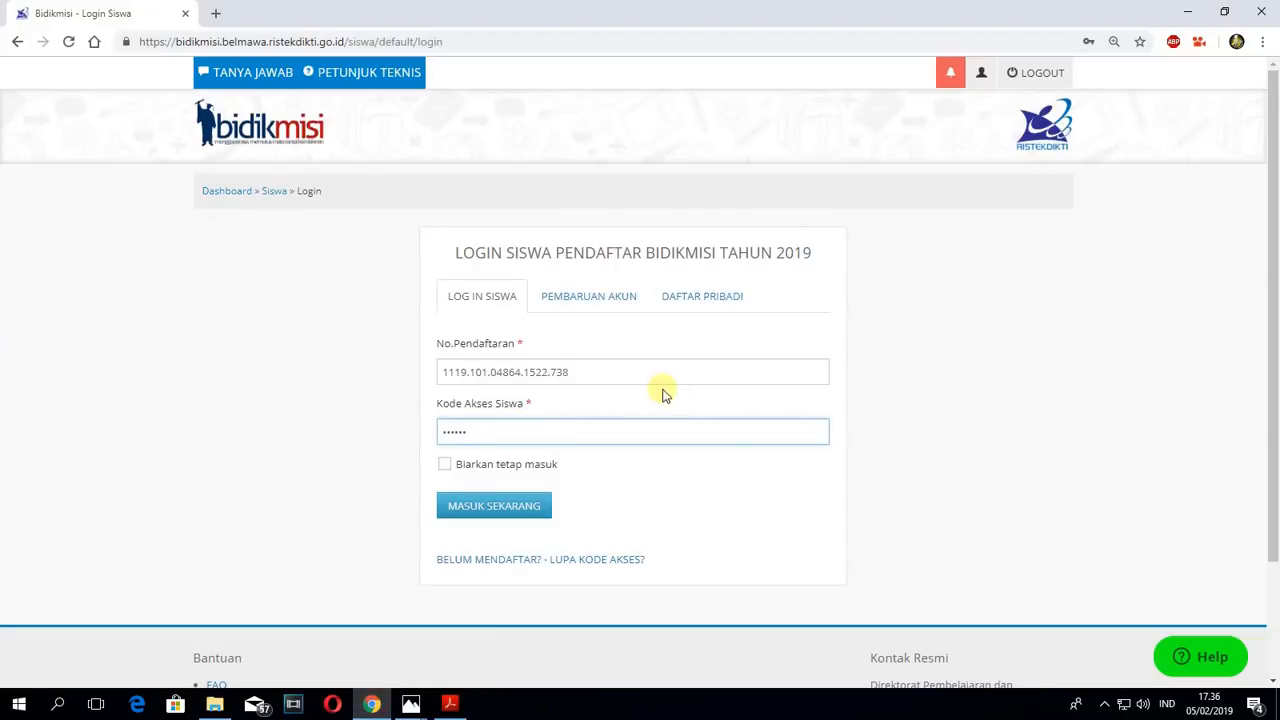
left_click(494, 506)
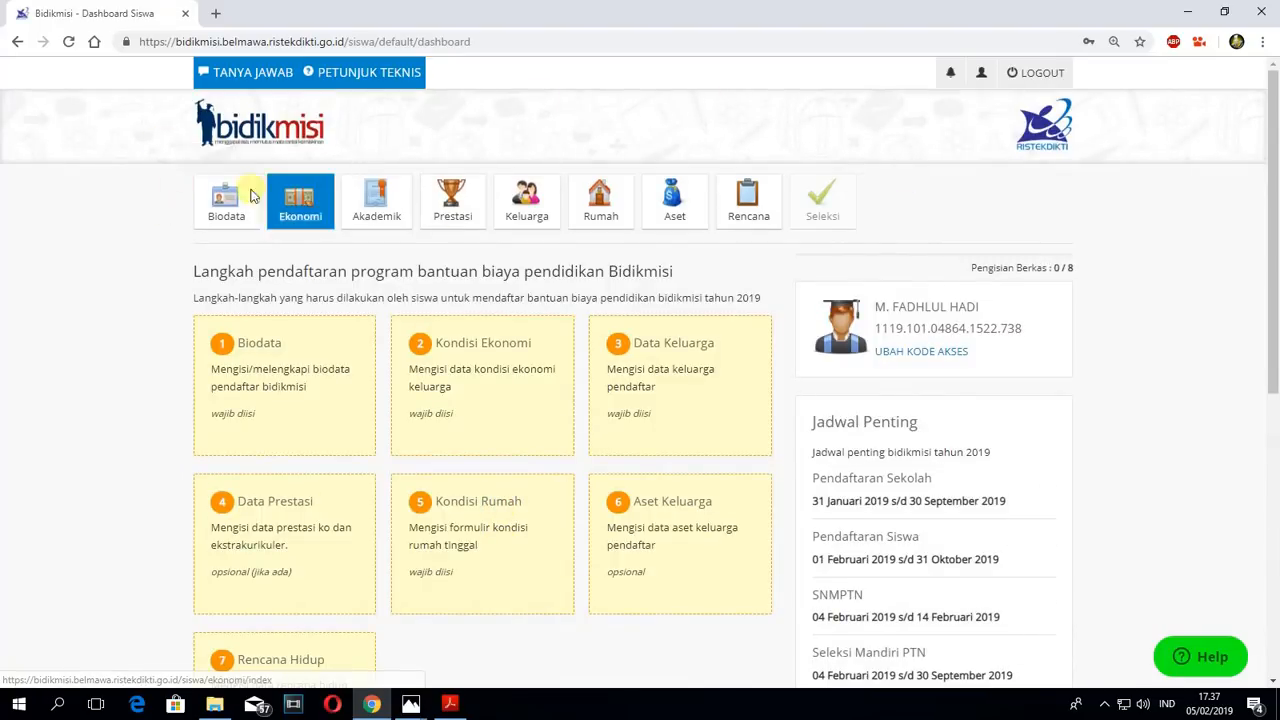
- Review the registration steps and the student's name and registration number on the dashboard, and open the Perbarui Biodata form
scroll(320, 466, "down", 1)
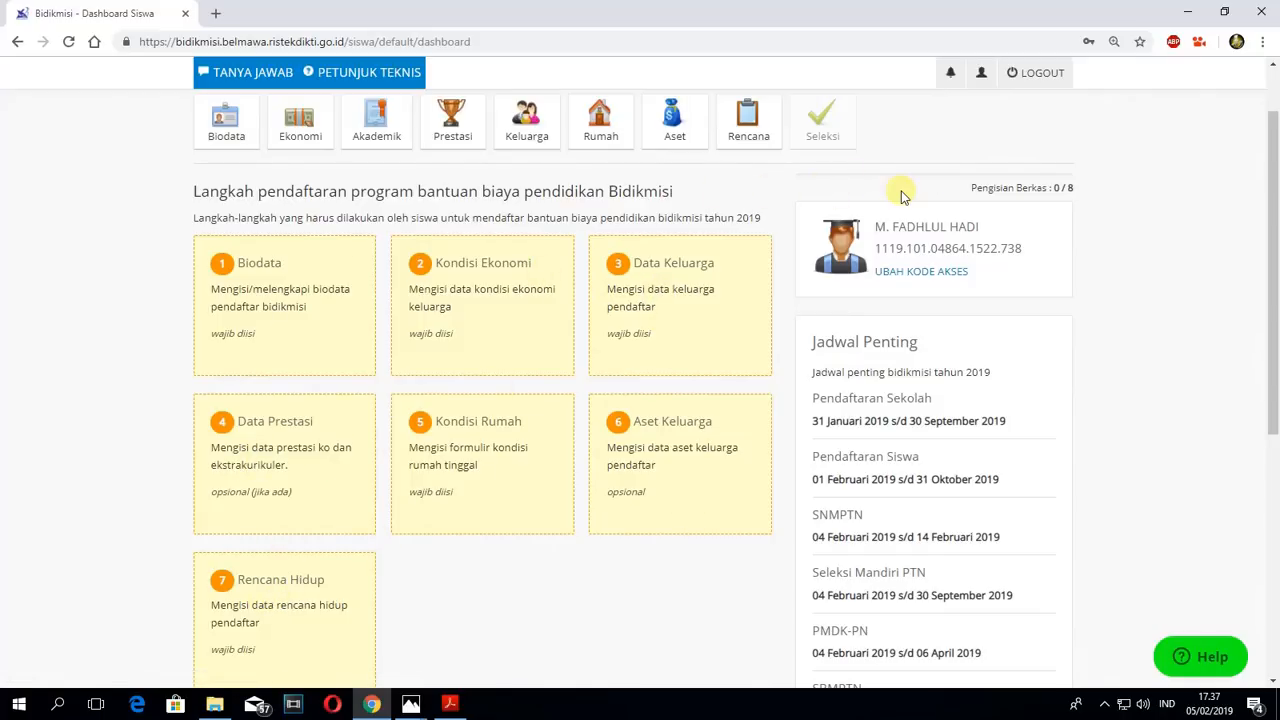
scroll(940, 185, "up", 1)
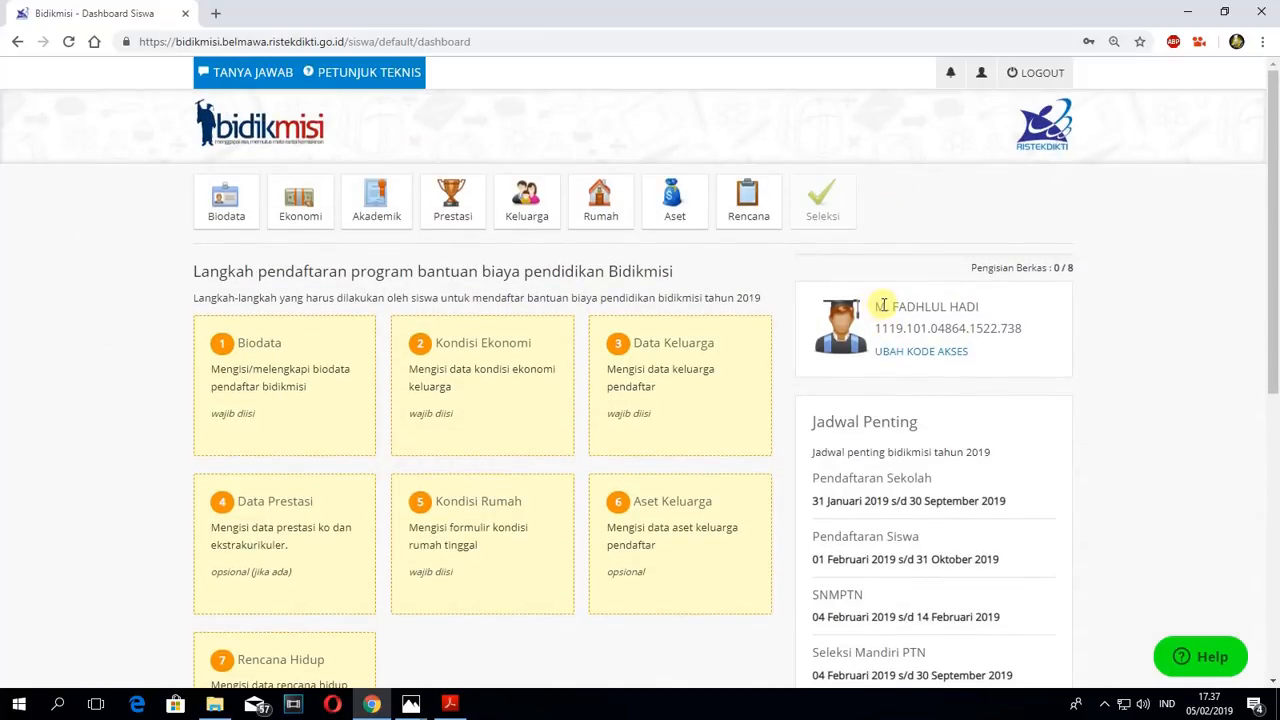
left_click_drag(875, 306, 983, 313)
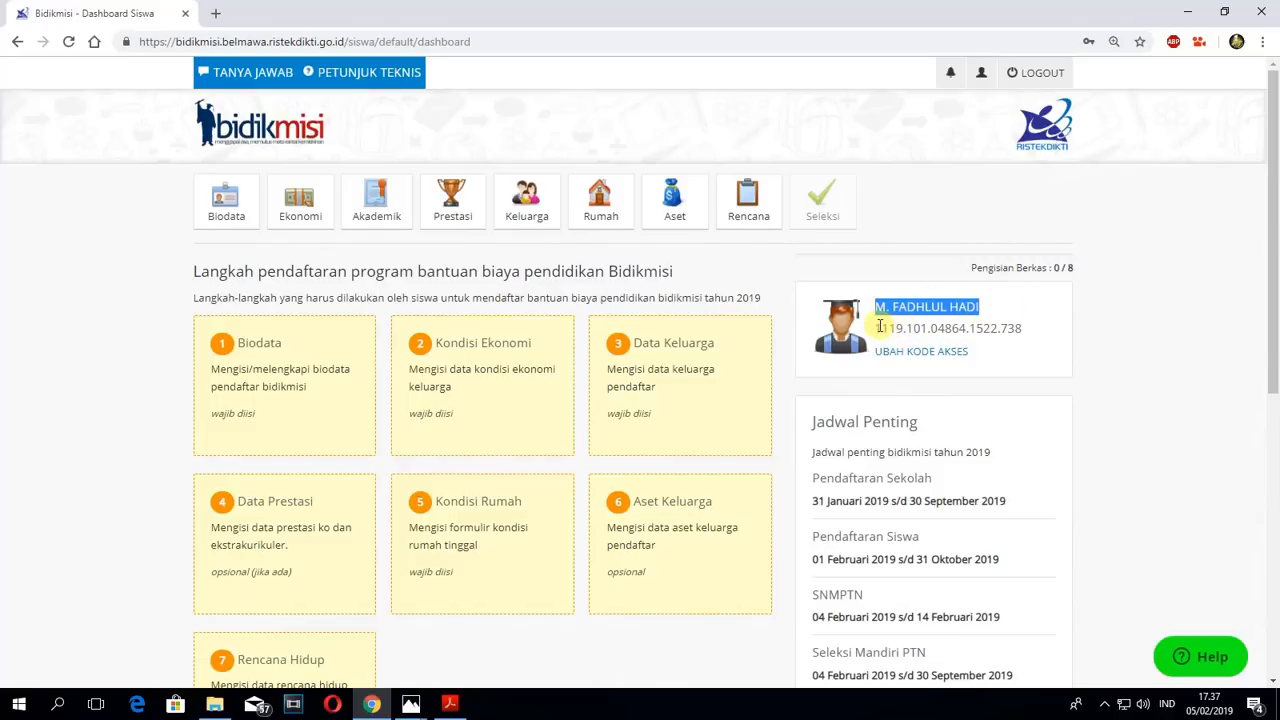
left_click_drag(879, 325, 1025, 330)
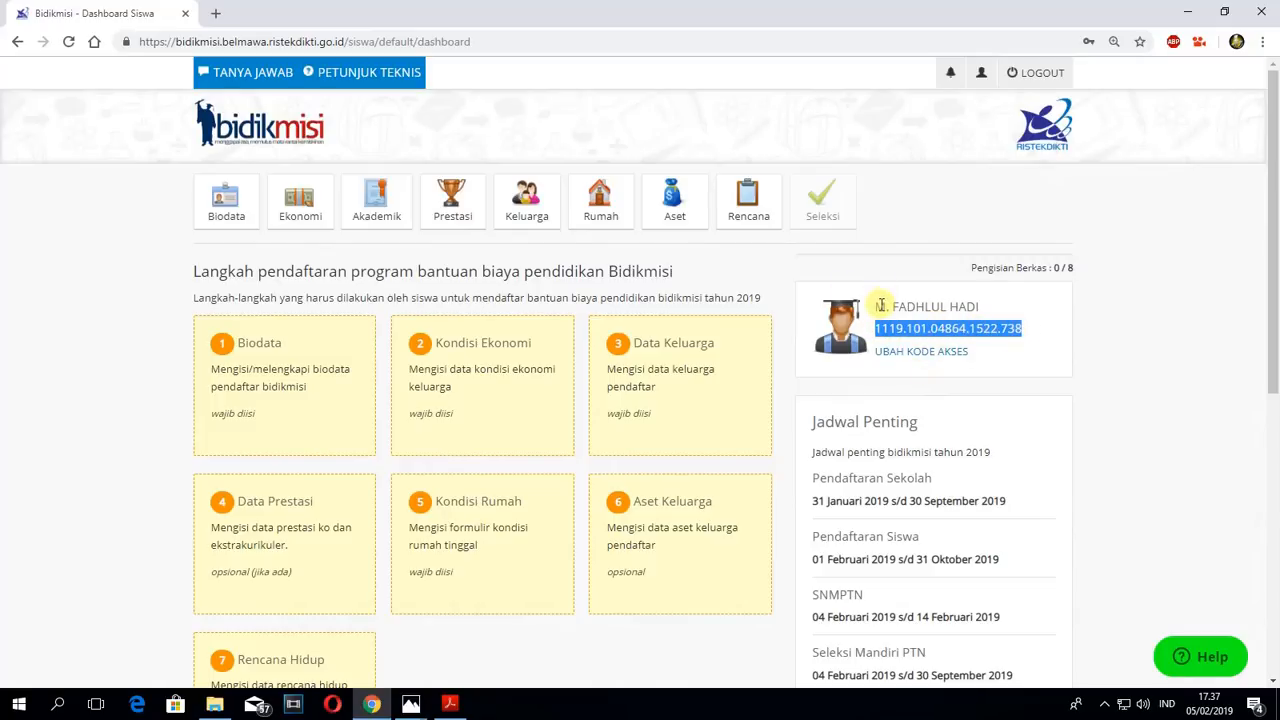
left_click(1047, 329)
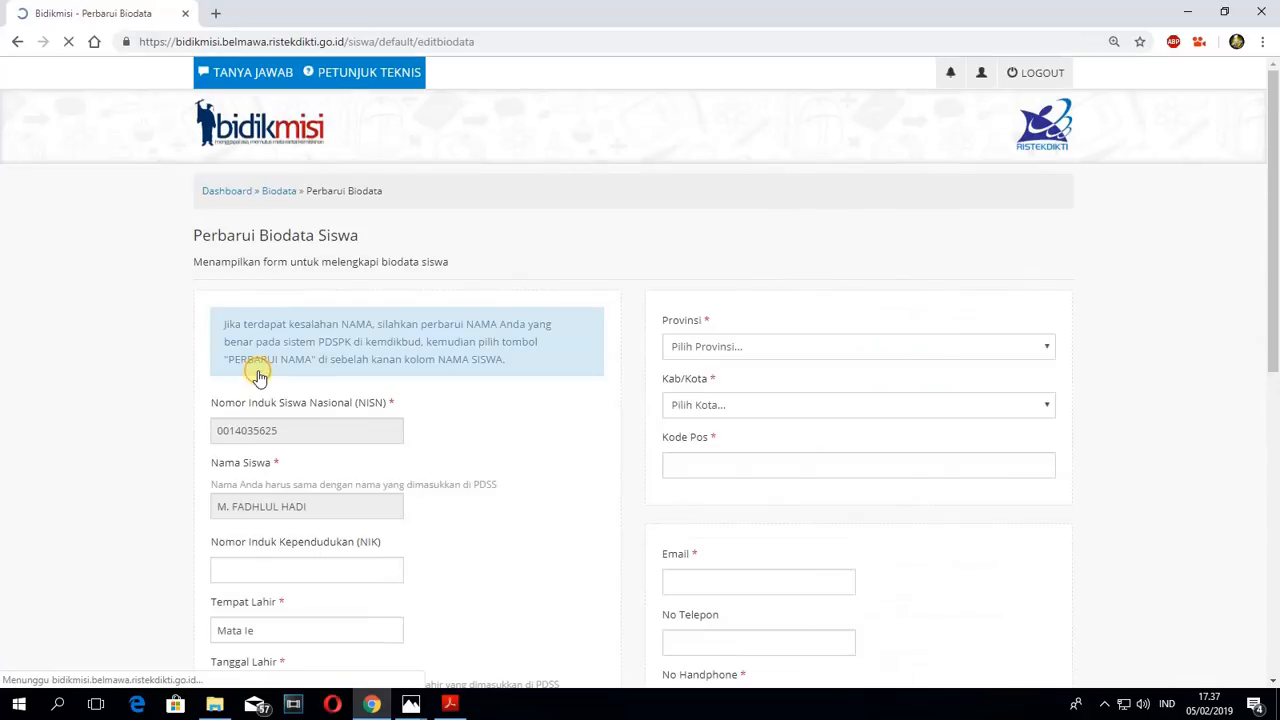
- Look over the biodata form and fill in the student's national identity number in the Nomor Induk Kependudukan (NIK) field
scroll(497, 323, "down", 1)
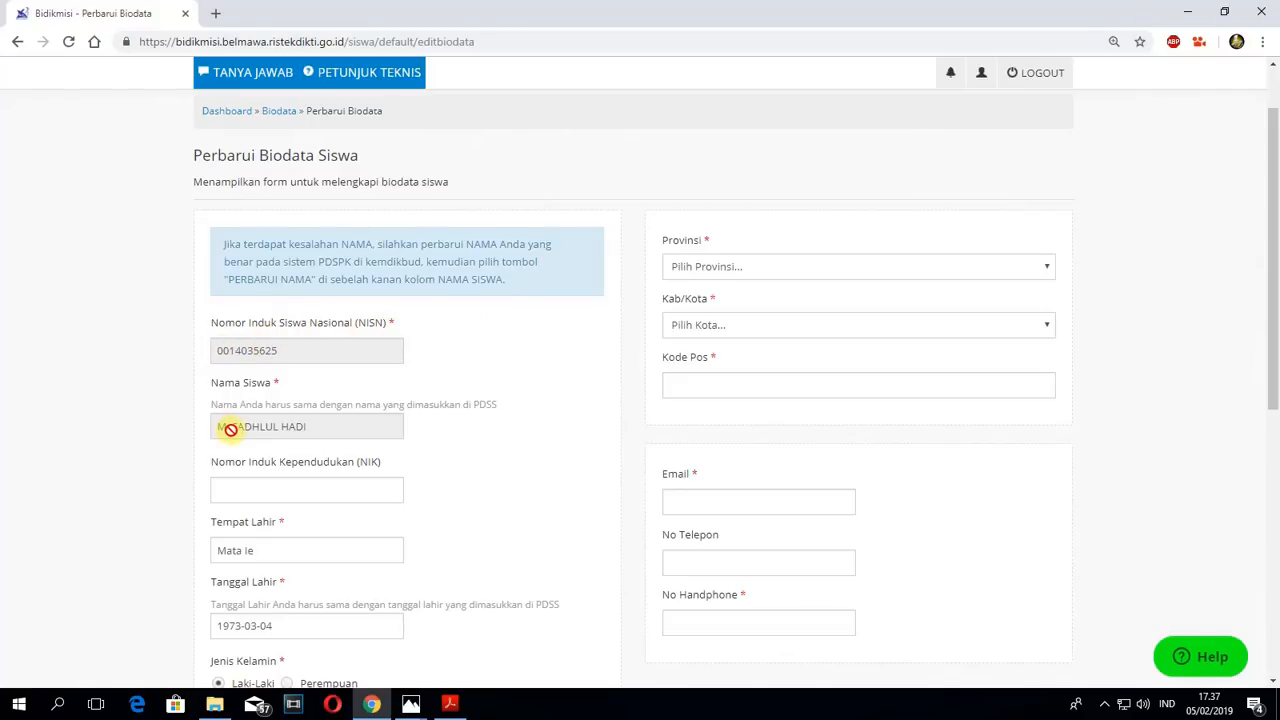
scroll(352, 425, "down", 1)
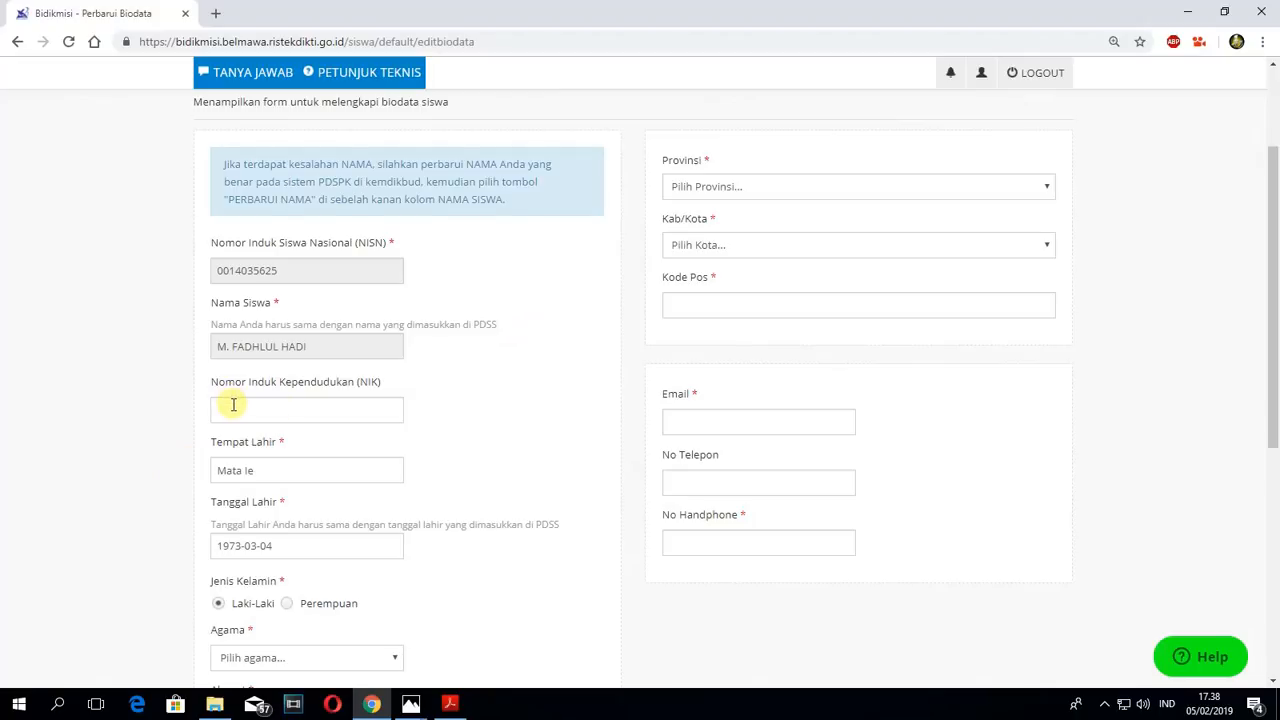
scroll(374, 391, "down", 1)
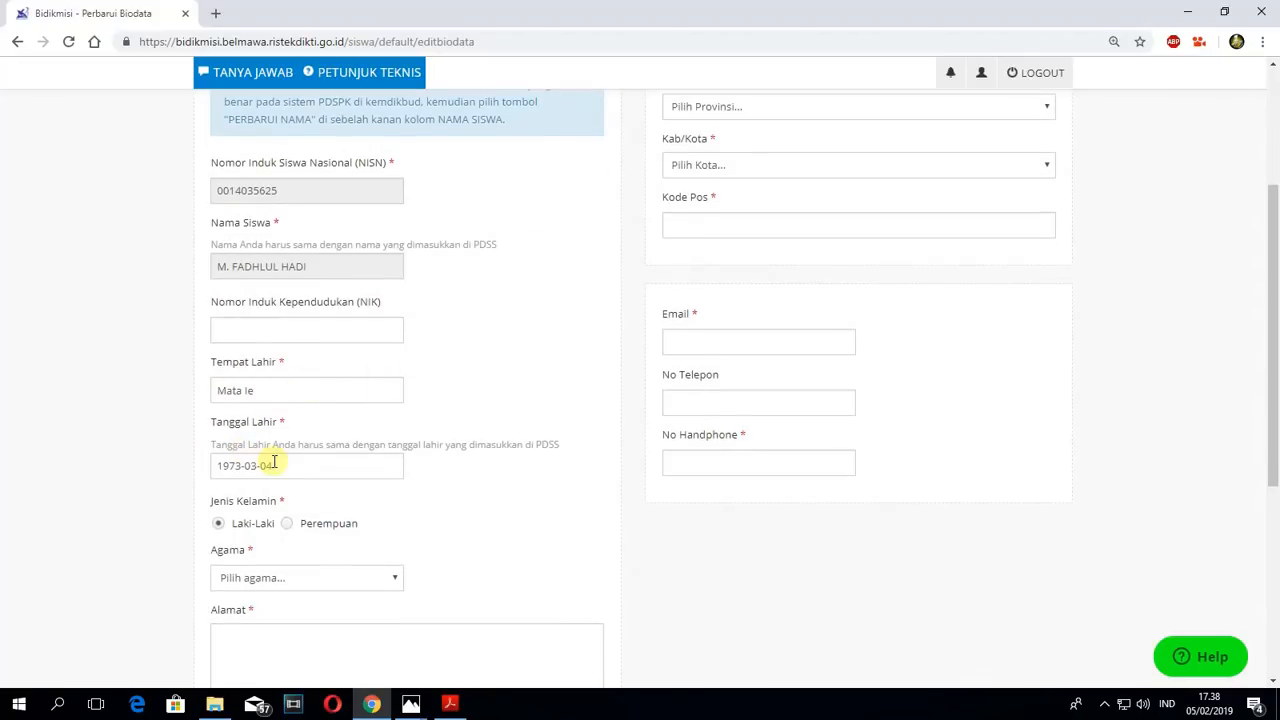
scroll(806, 287, "up", 1)
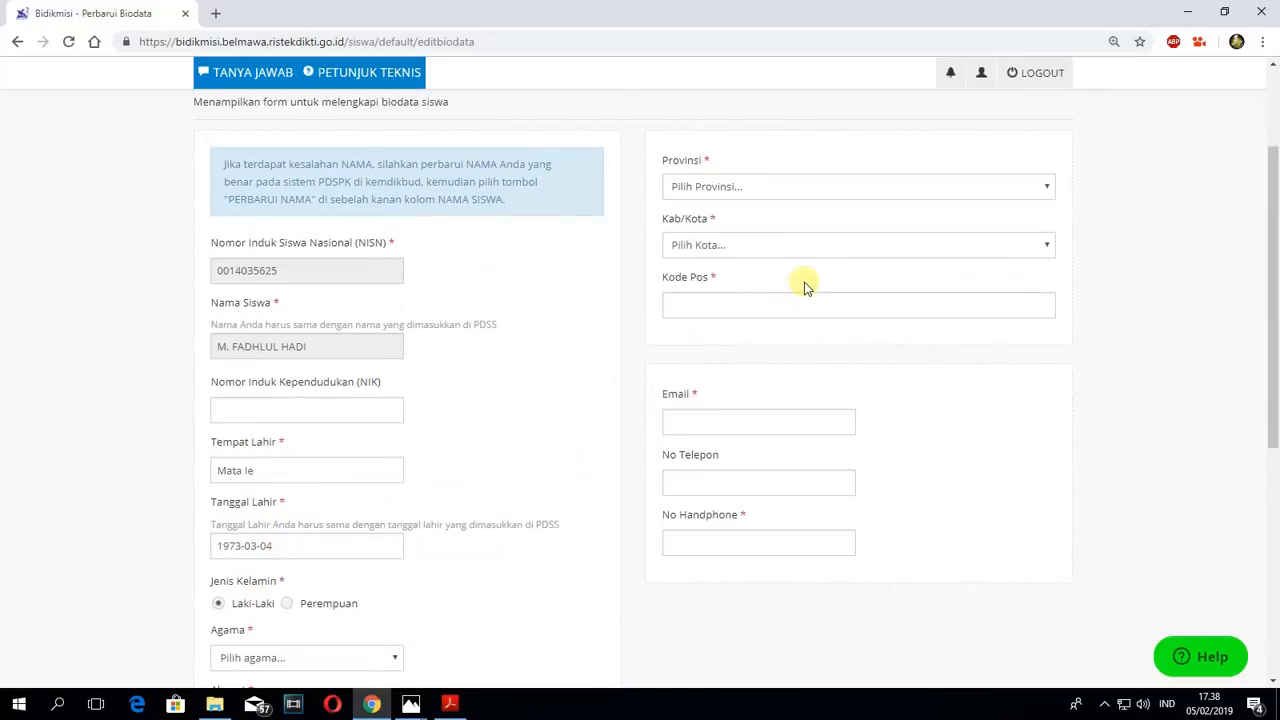
left_click(246, 408)
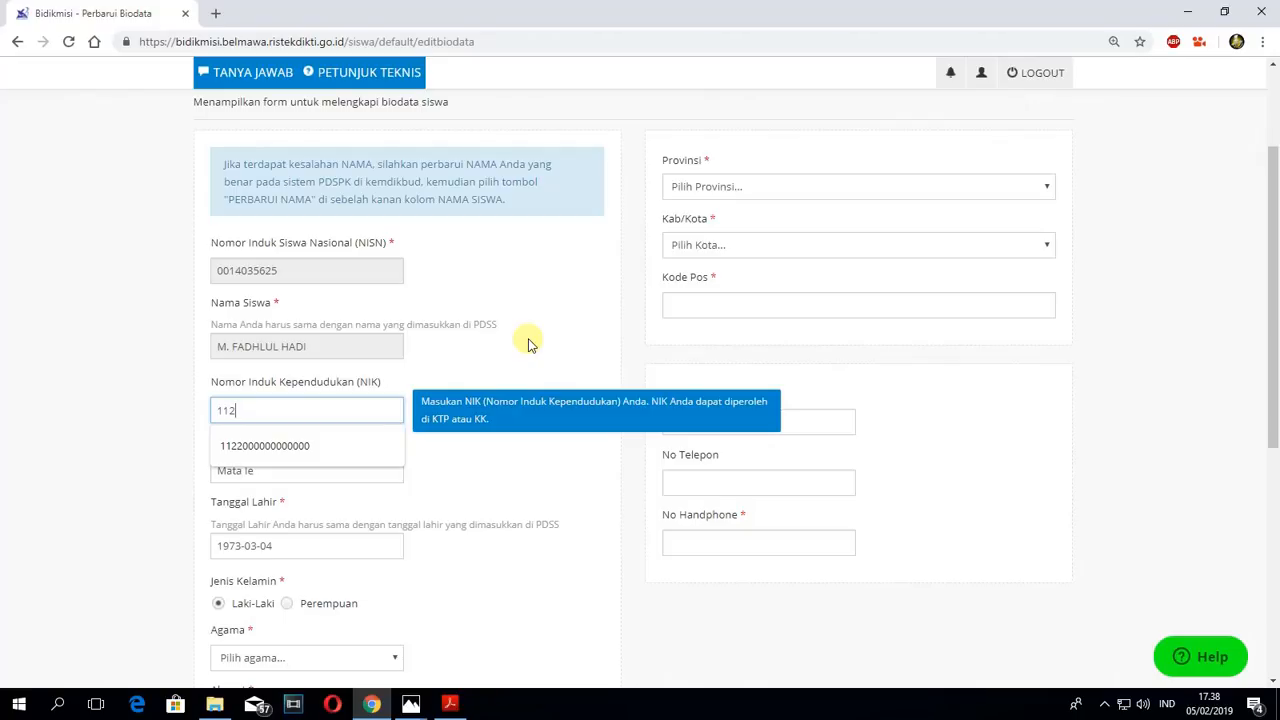
type("000000")
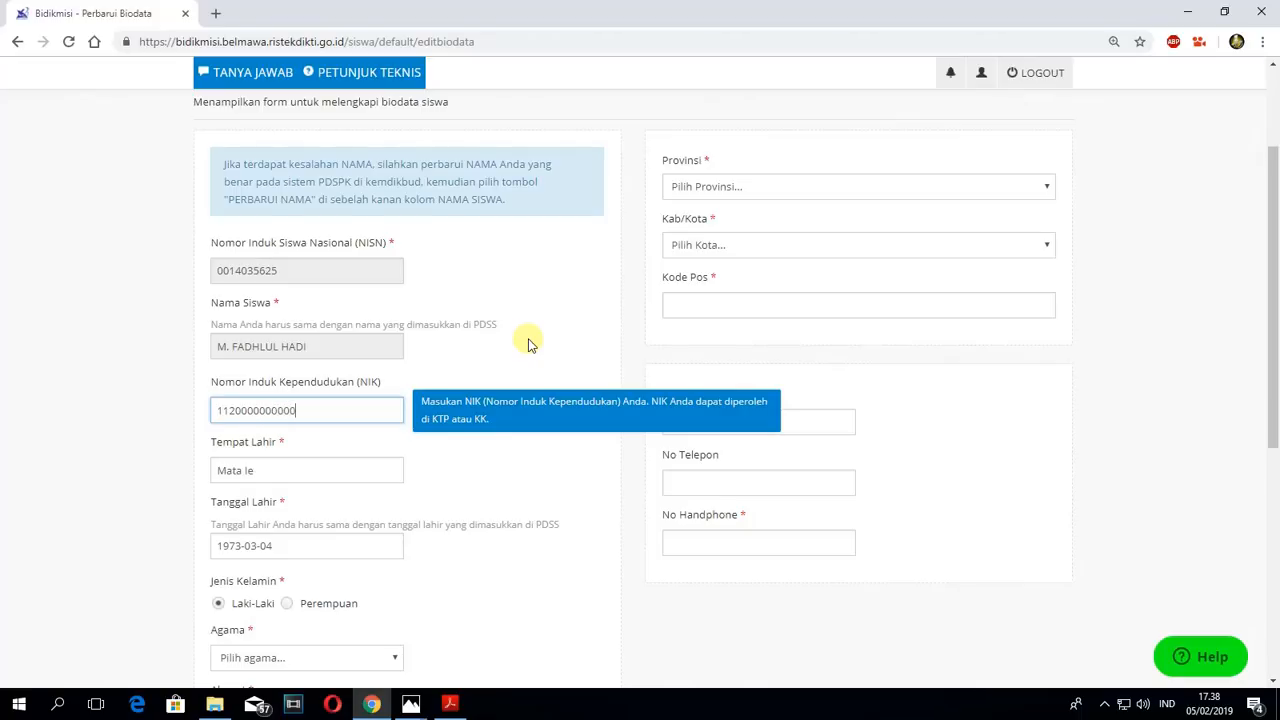
key("ctrl+a")
key("BackSpace")
left_click(309, 414)
left_click(305, 447)
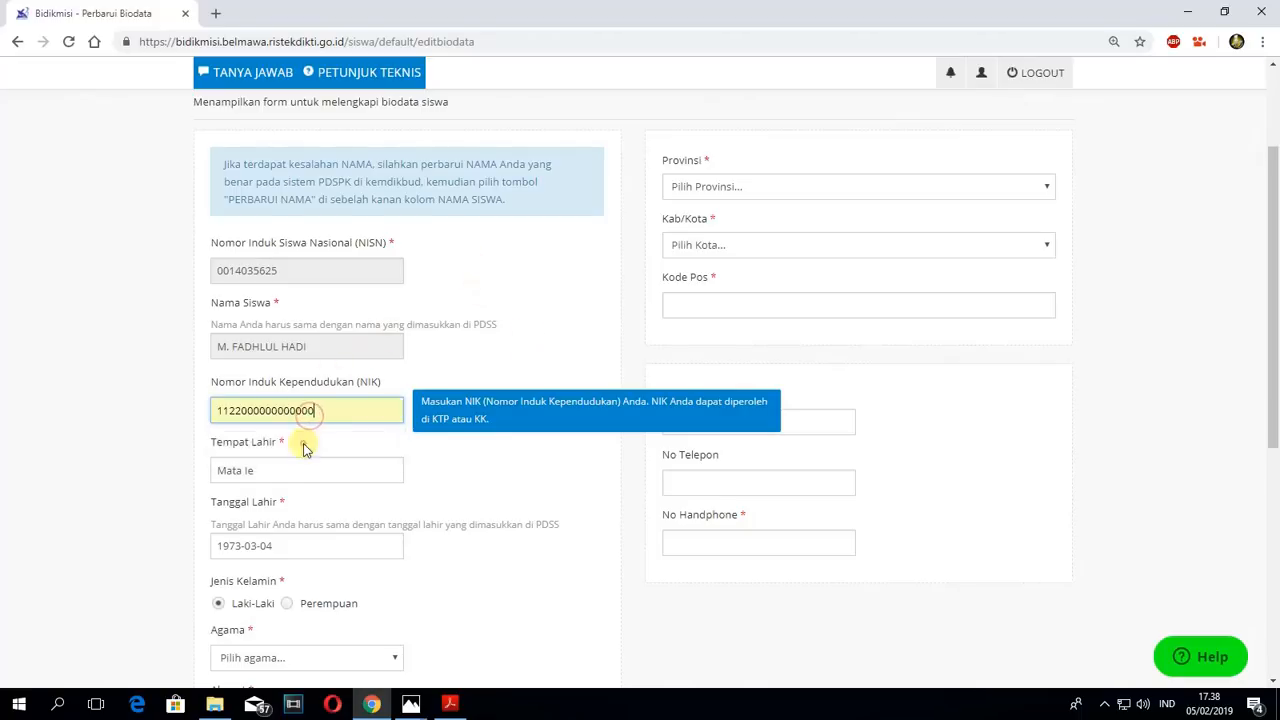
- Replace the prefilled place of birth in the Tempat Lahir field with Kuta Tinggi
left_click(275, 470)
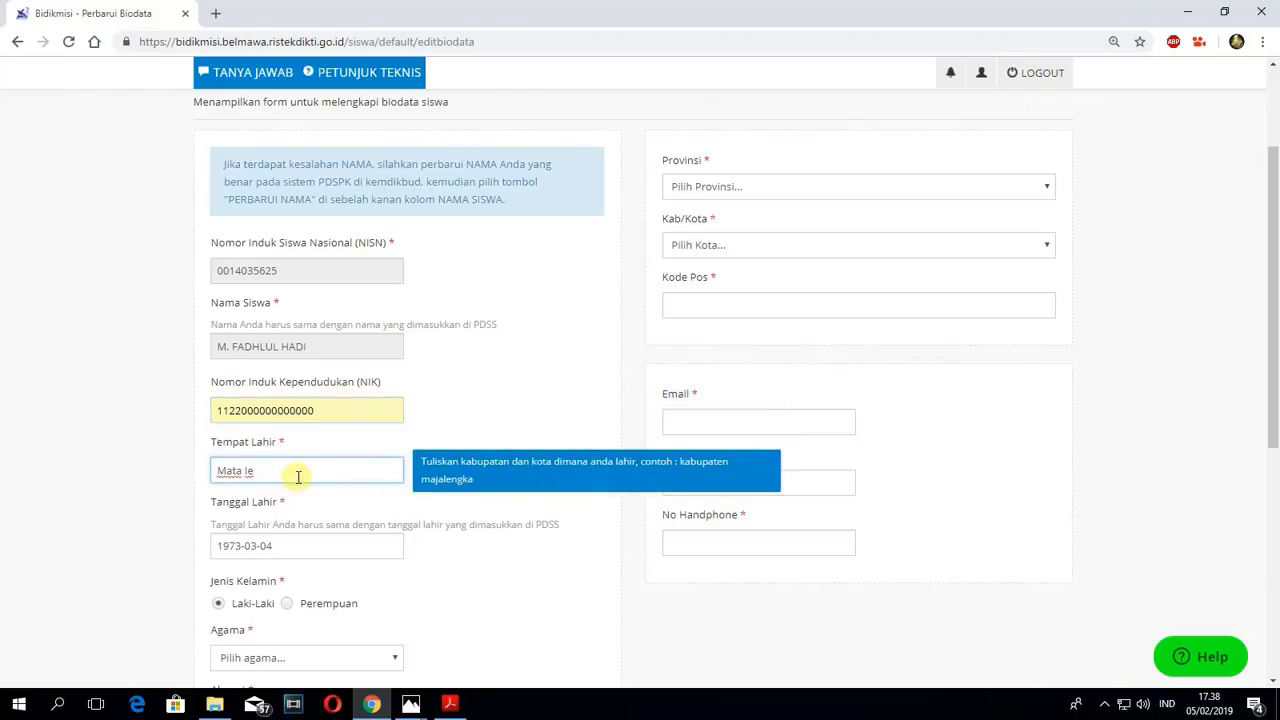
left_click_drag(294, 473, 213, 455)
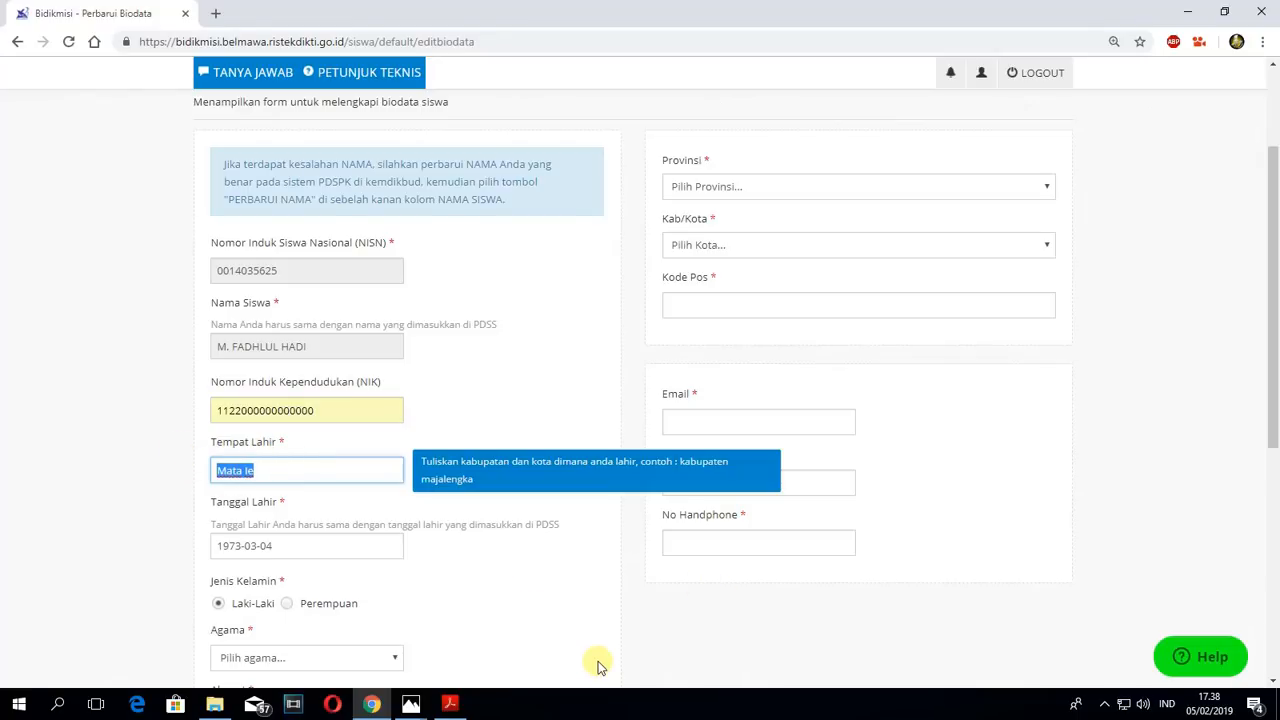
type("Kuta Tinggi")
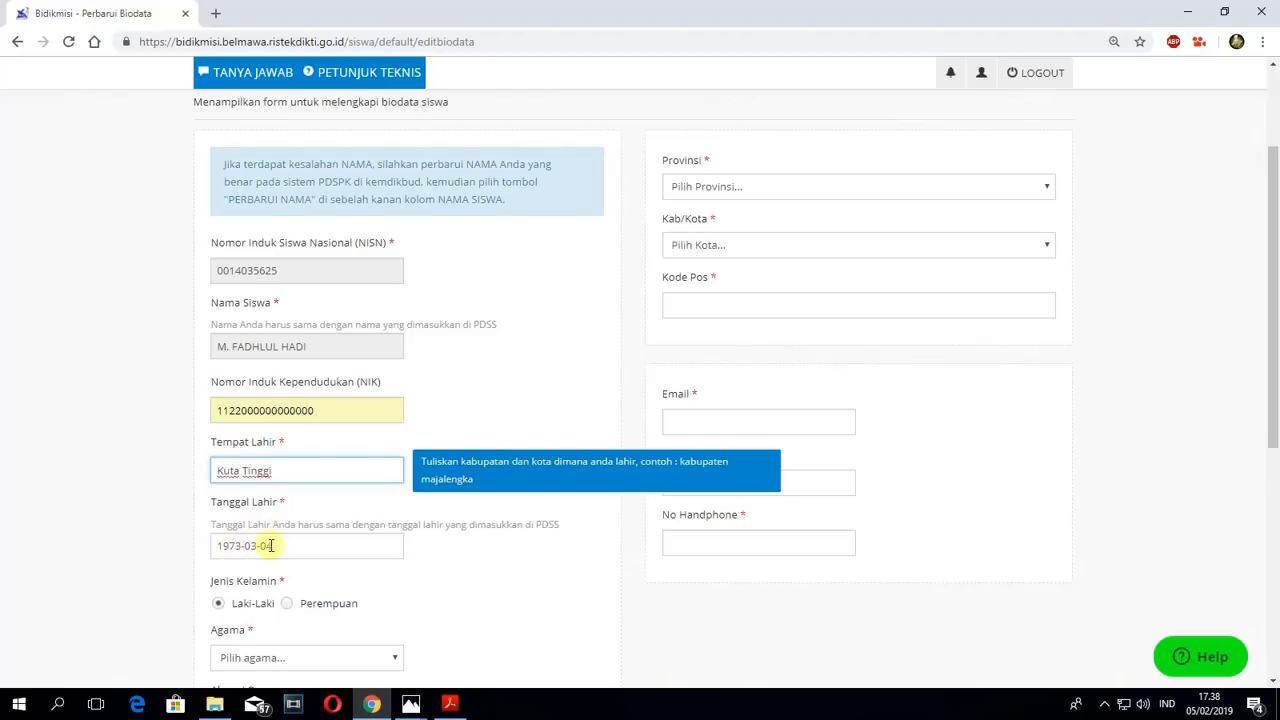
- Set the student's date of birth in the Tanggal Lahir field by choosing the year, month and day from the calendar
scroll(306, 537, "down", 1)
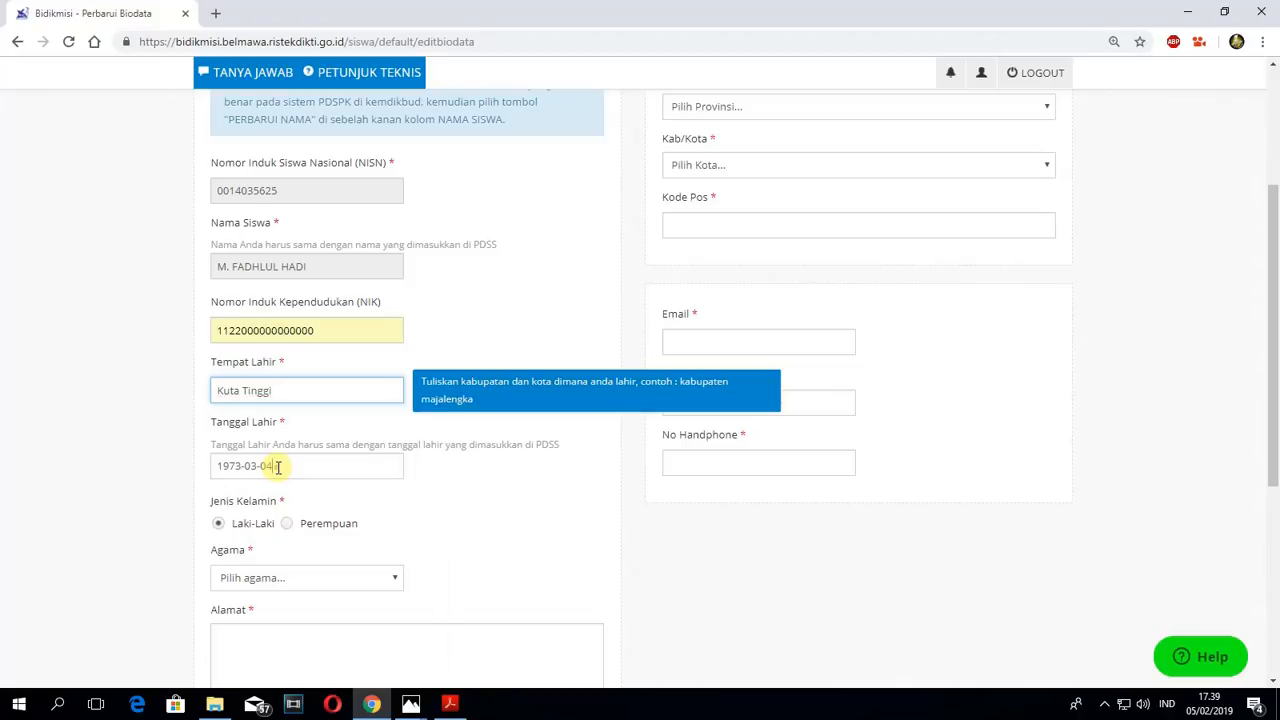
left_click(278, 466)
left_click(371, 507)
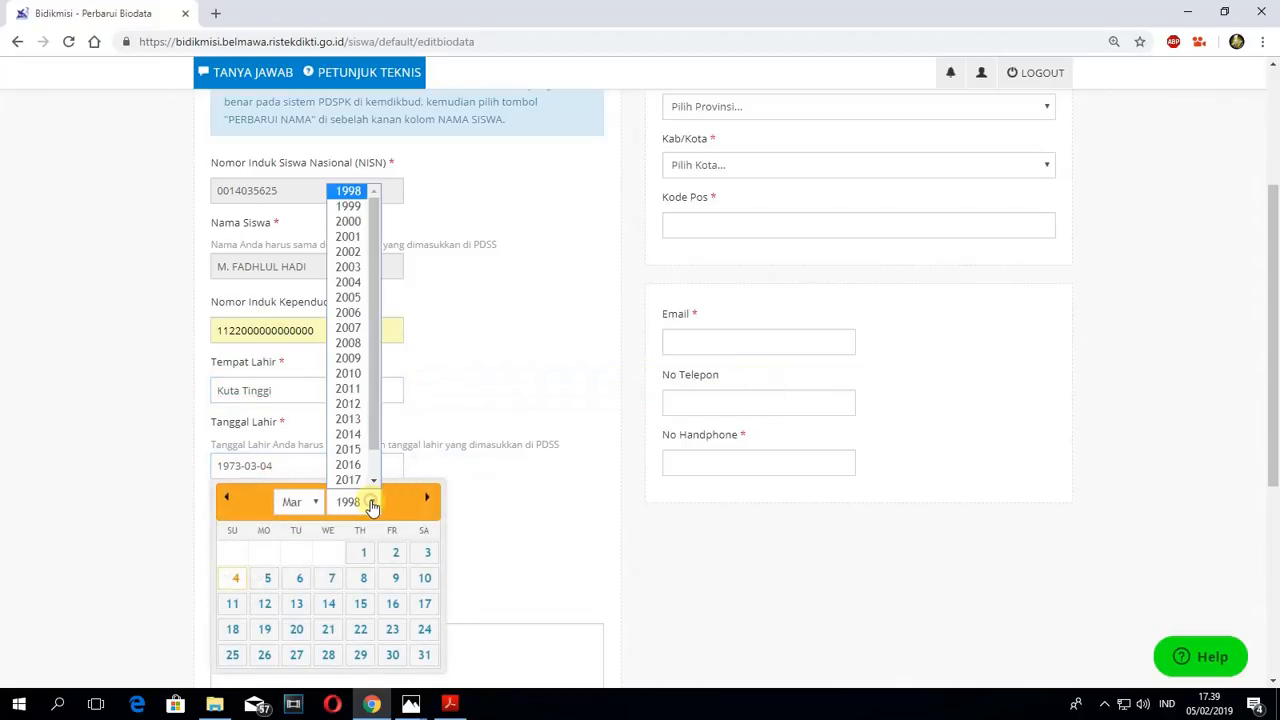
left_click(358, 236)
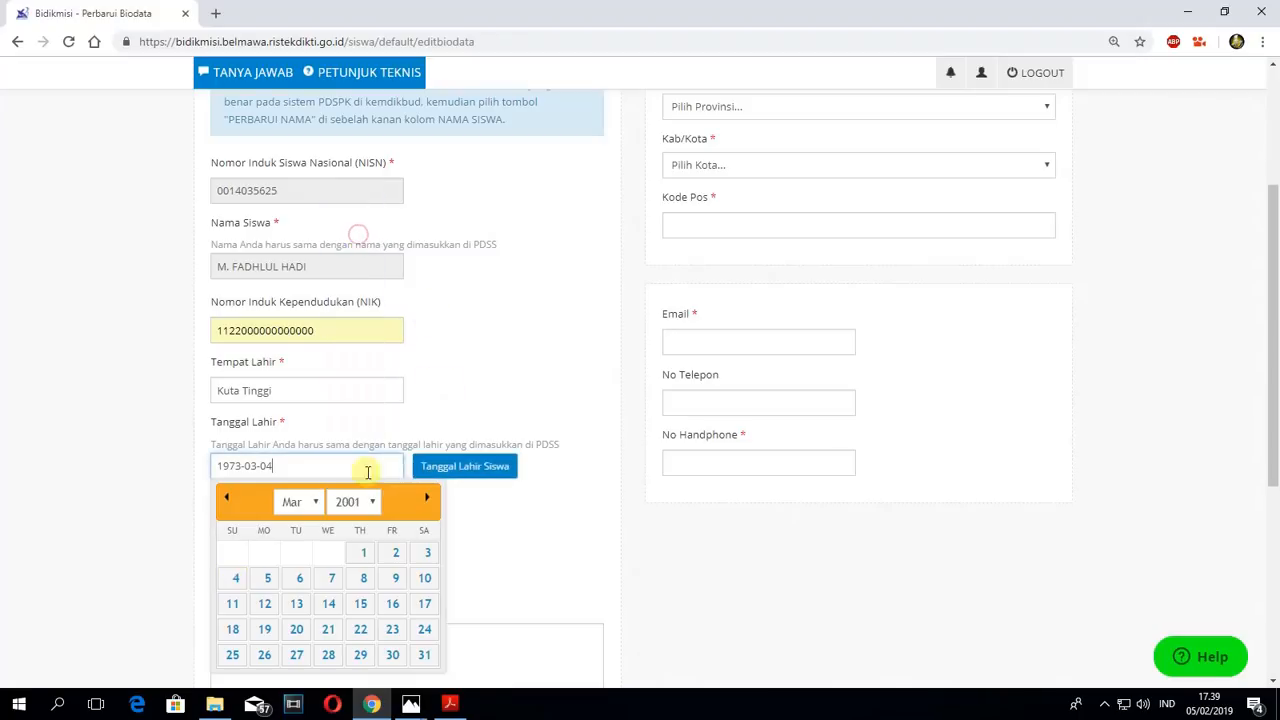
left_click(308, 504)
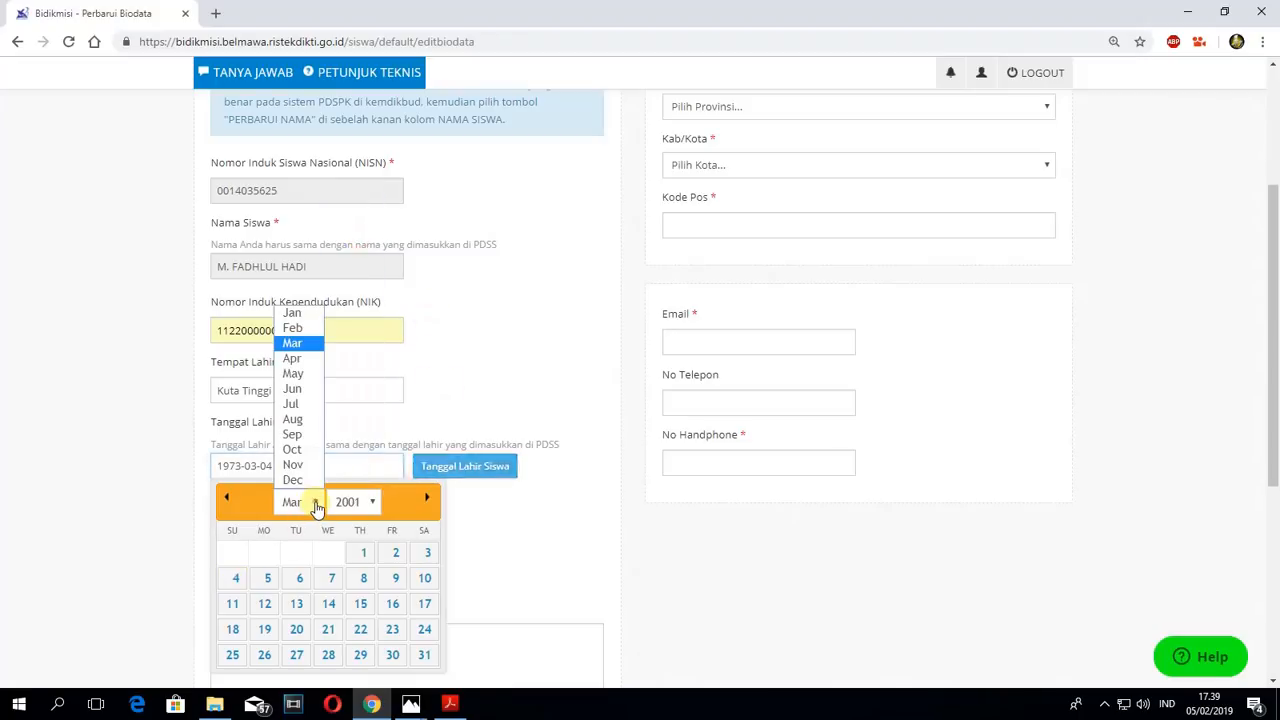
left_click(304, 376)
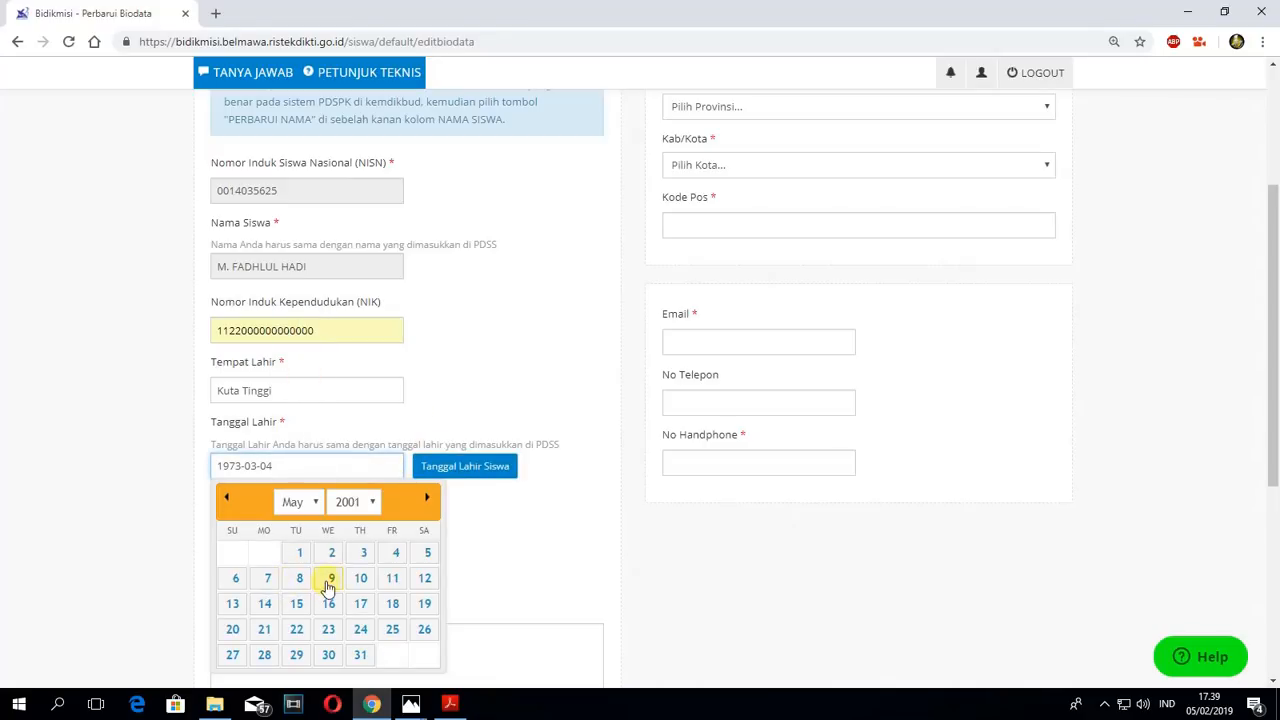
left_click(299, 552)
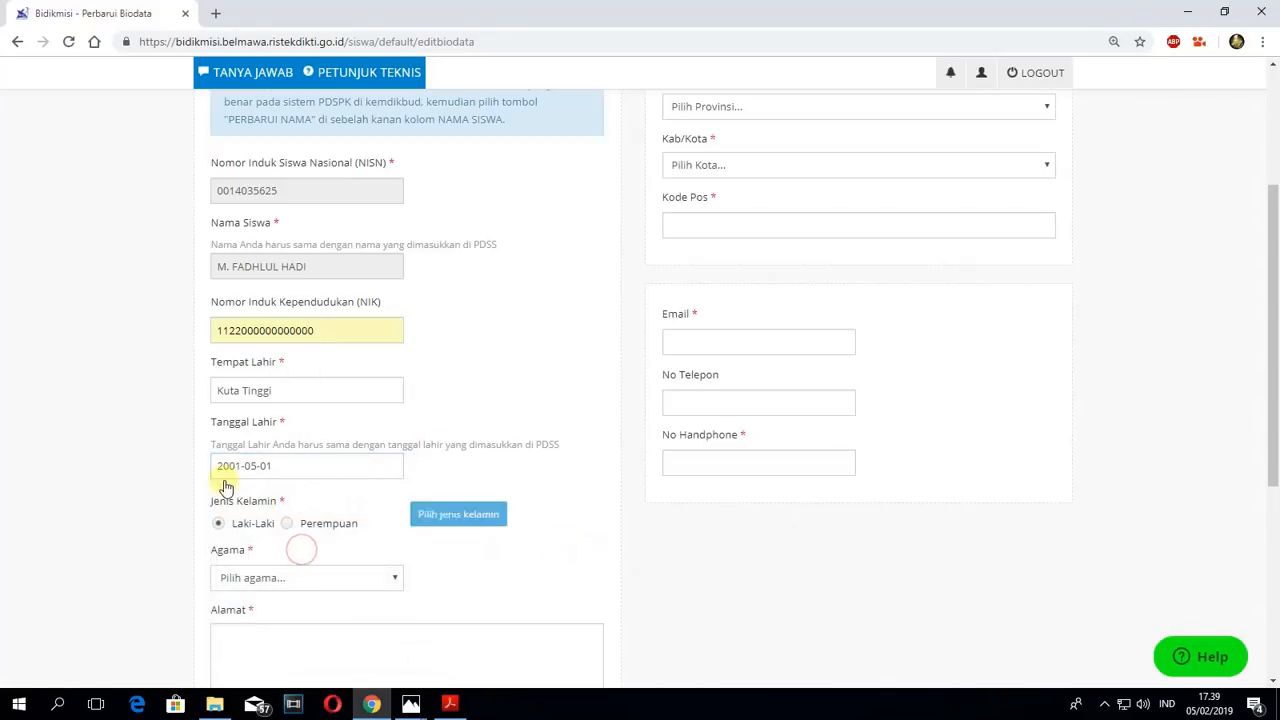
left_click_drag(216, 466, 240, 466)
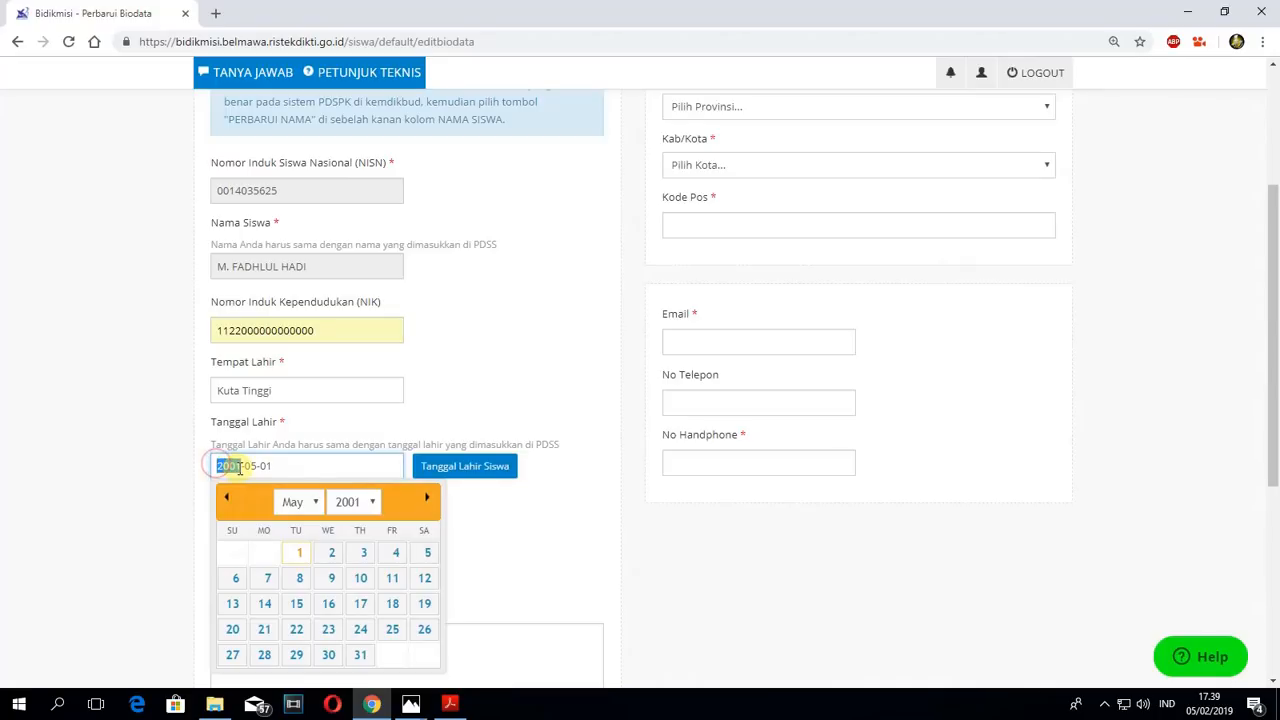
double_click(250, 466)
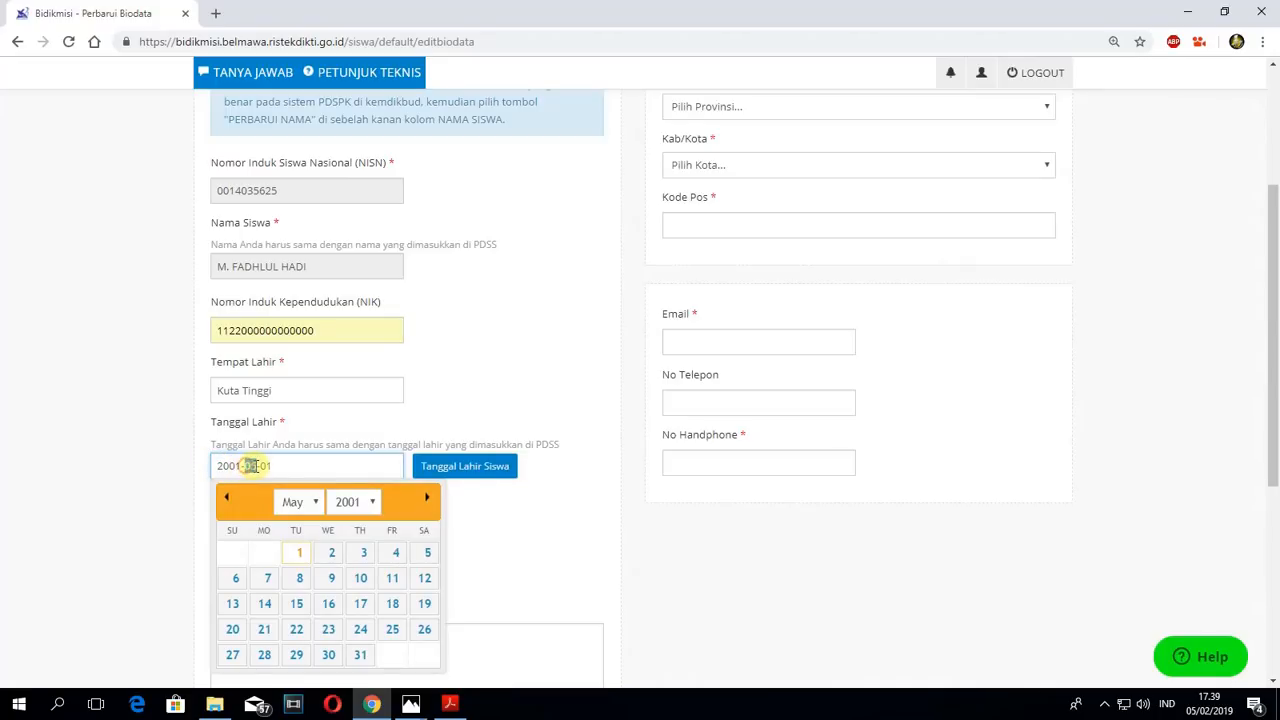
left_click(575, 531)
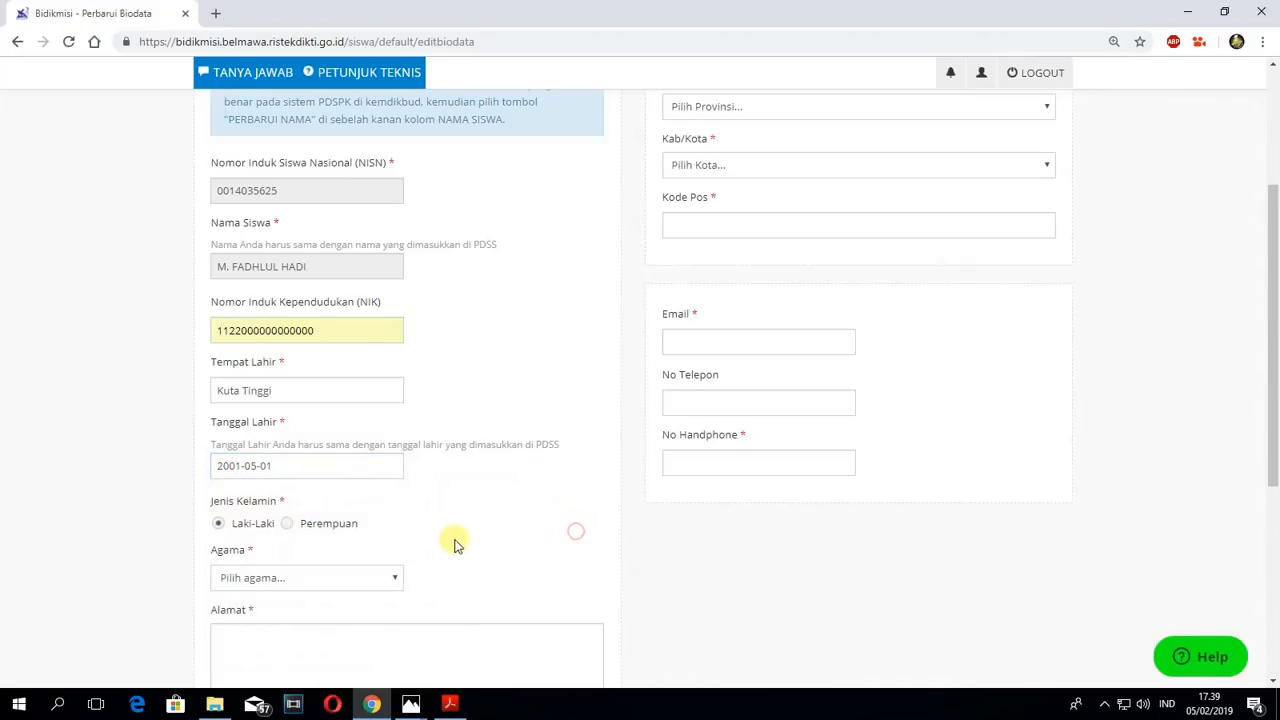
- Check the Jenis Kelamin selection and set the student's Agama to Islam
scroll(450, 540, "down", 1)
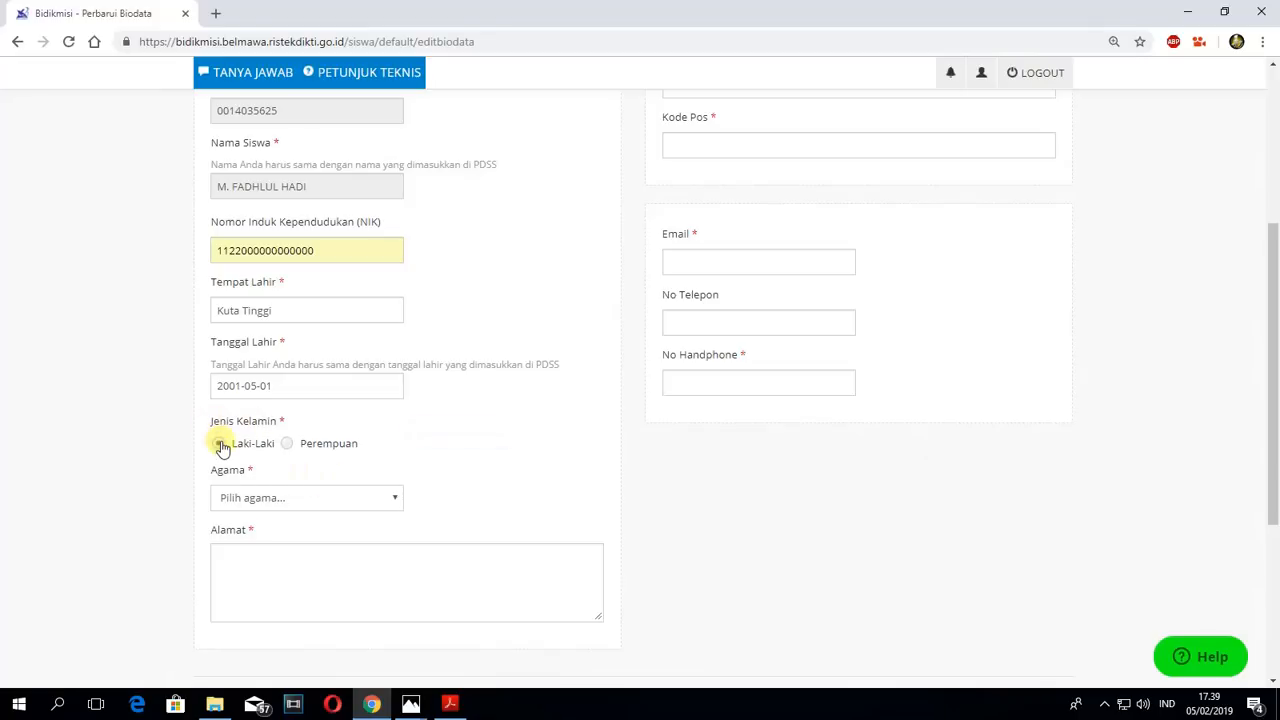
scroll(640, 323, "up", 4)
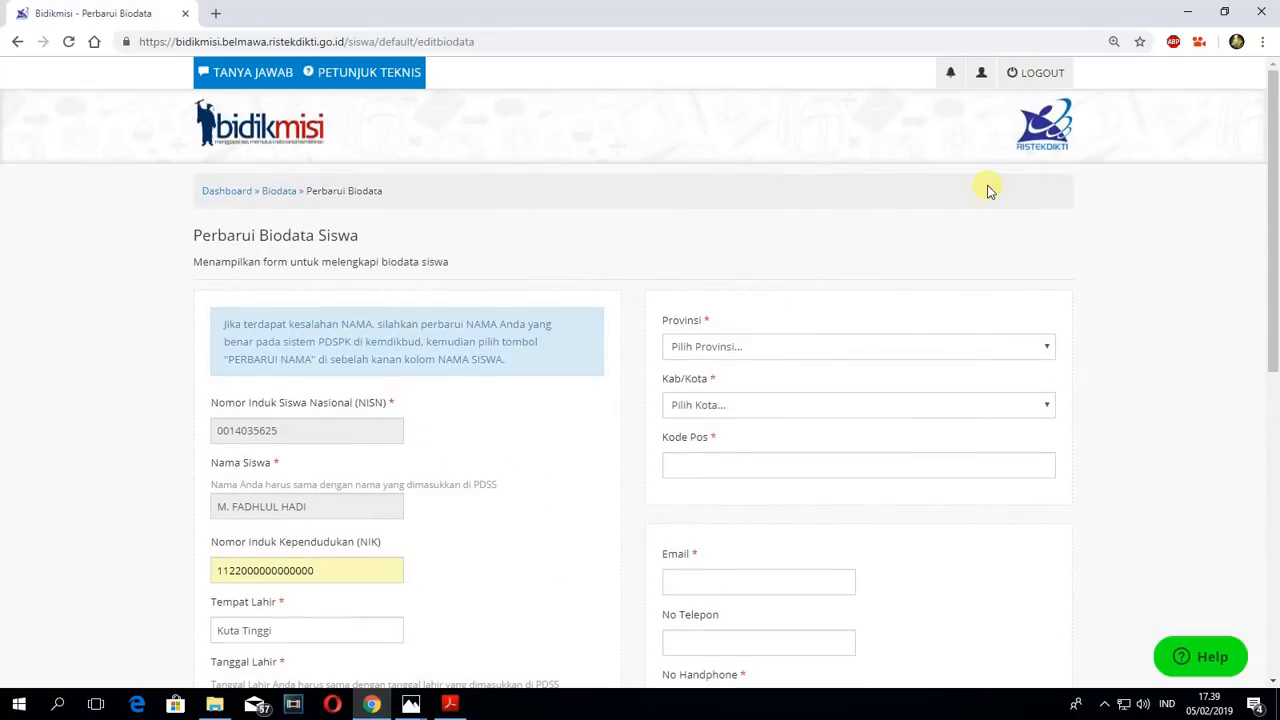
scroll(366, 457, "down", 3)
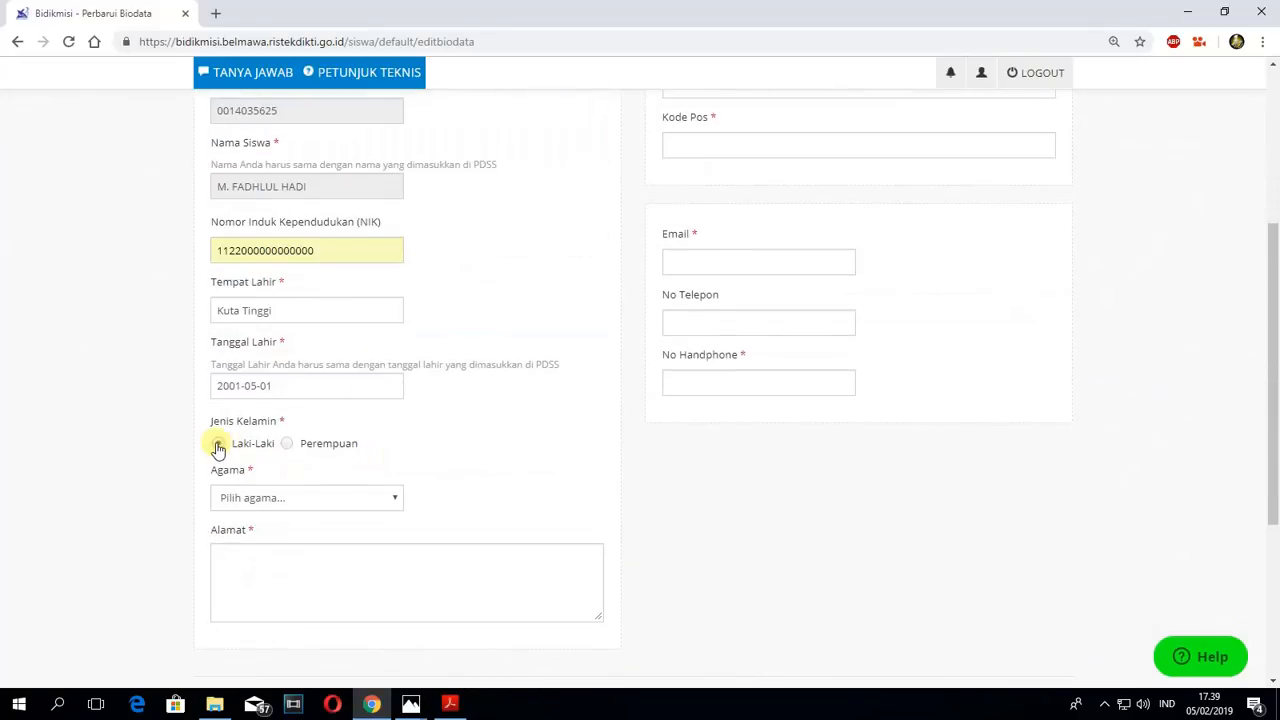
left_click(287, 500)
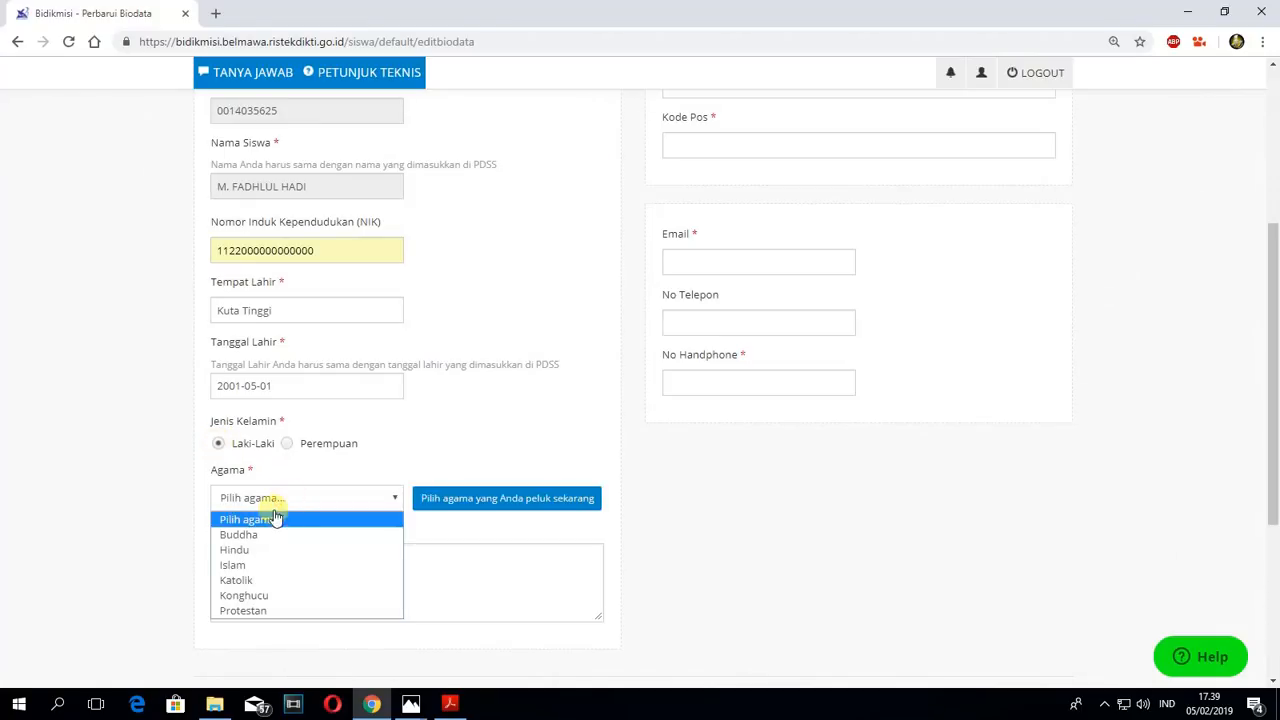
left_click(237, 566)
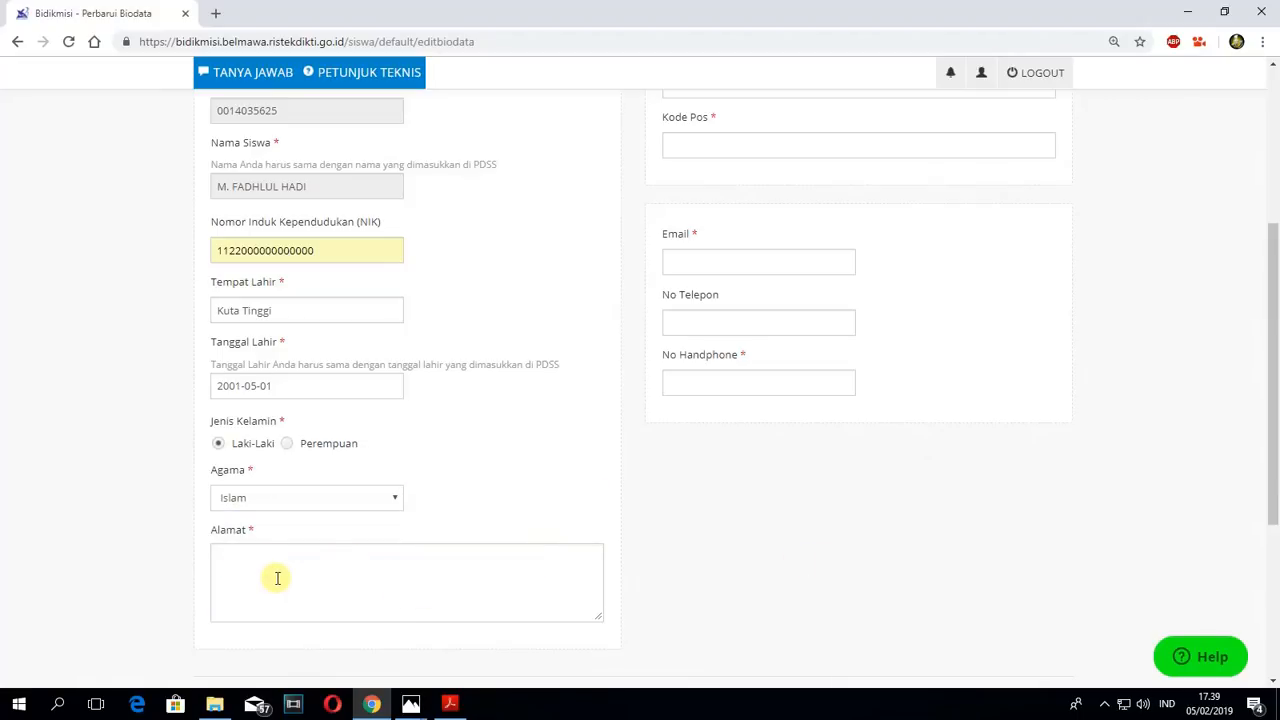
- Enter the student's mailing address in the Alamat field, including the village, subdistrict and regency
left_click(277, 578)
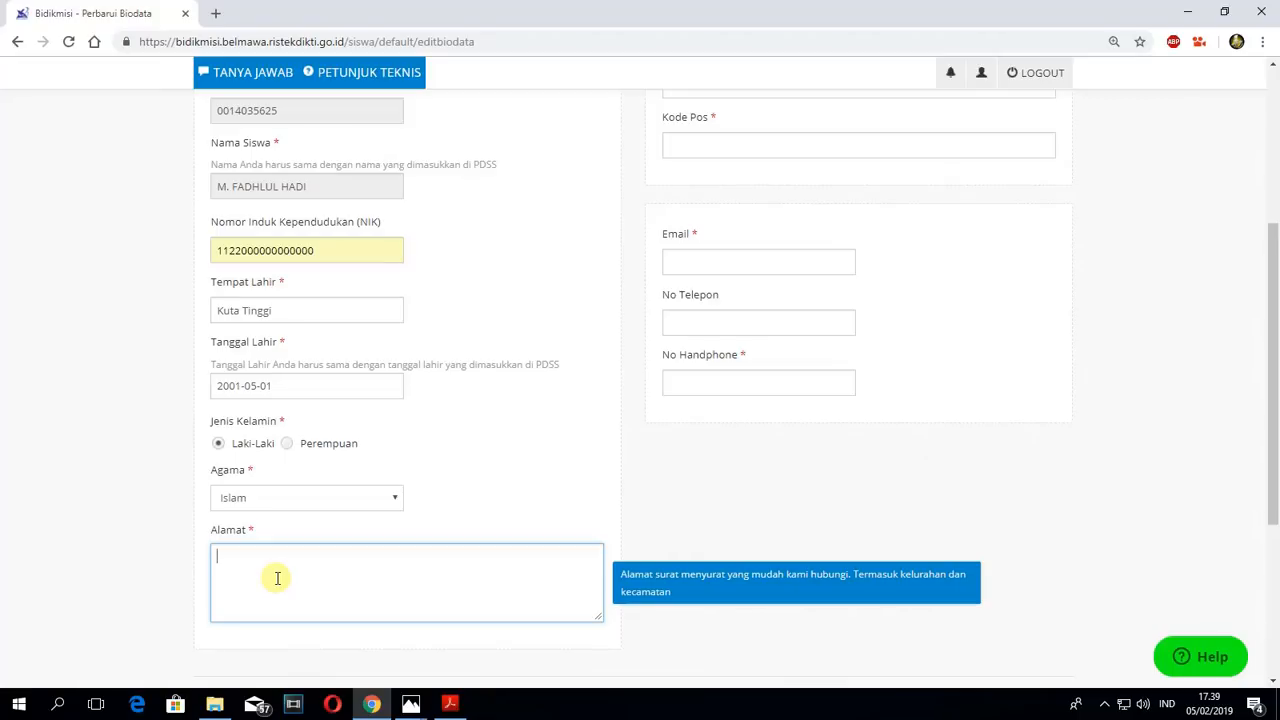
type("sa Kuta Tinggi, Kec. ")
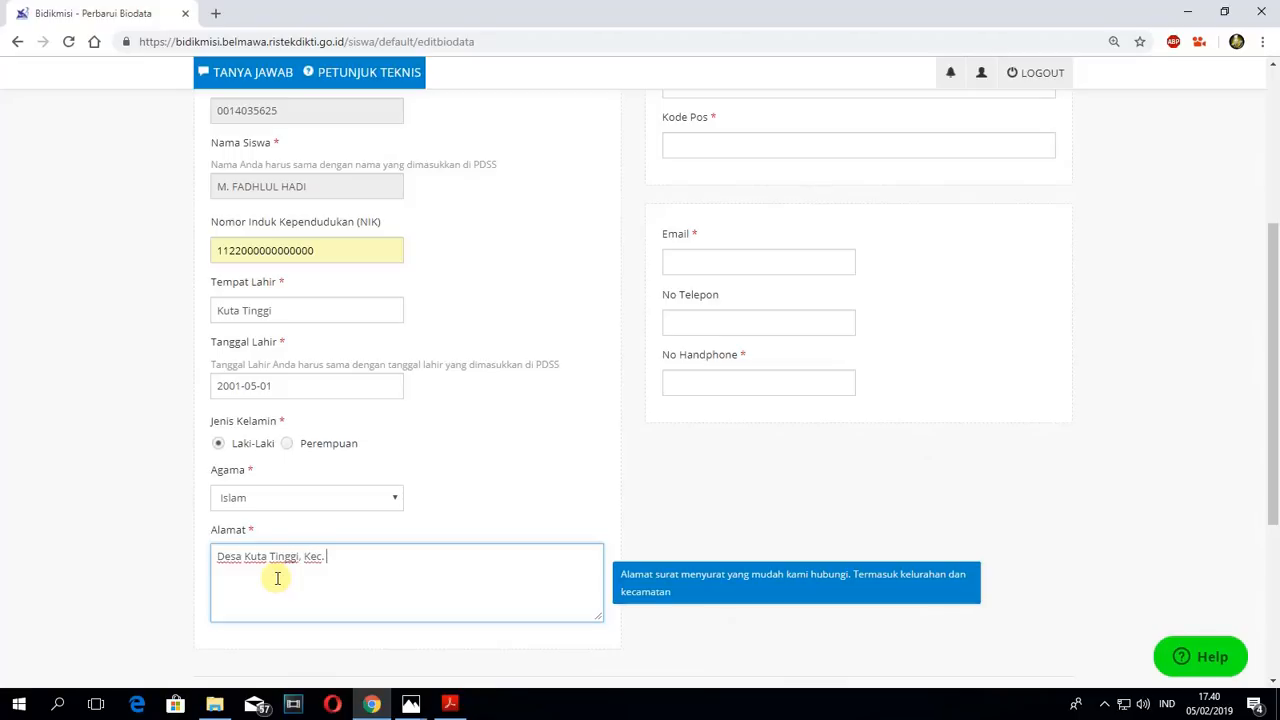
type("Blangpidie, Kab. Aceh Barat Daya")
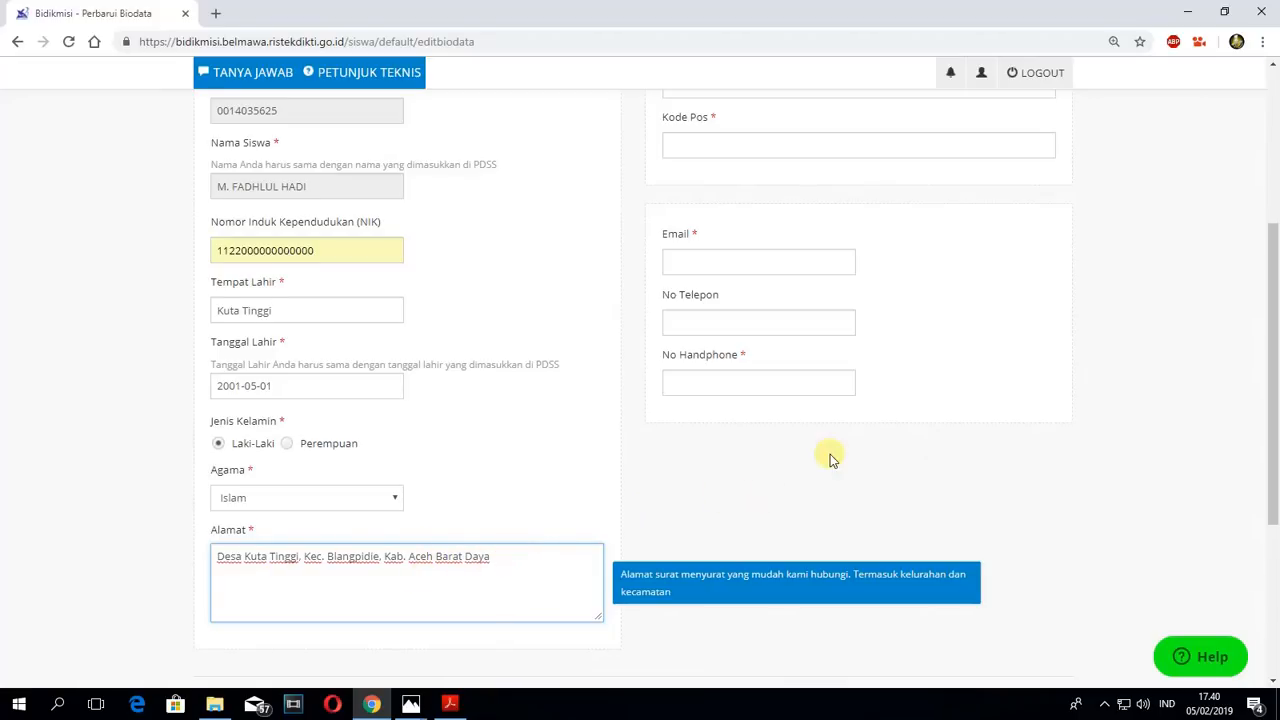
- Set the student's Provinsi to Nanggroe Aceh Darussalam
left_click_drag(1274, 330, 1214, 249)
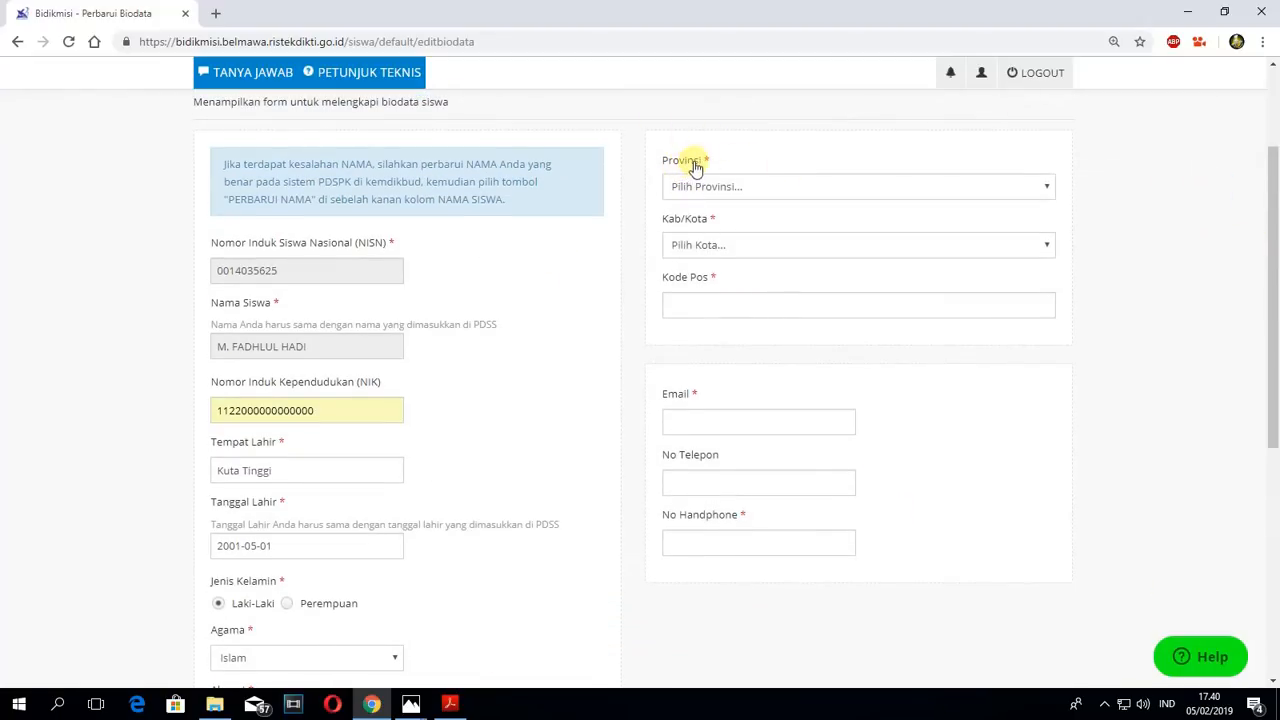
left_click(735, 187)
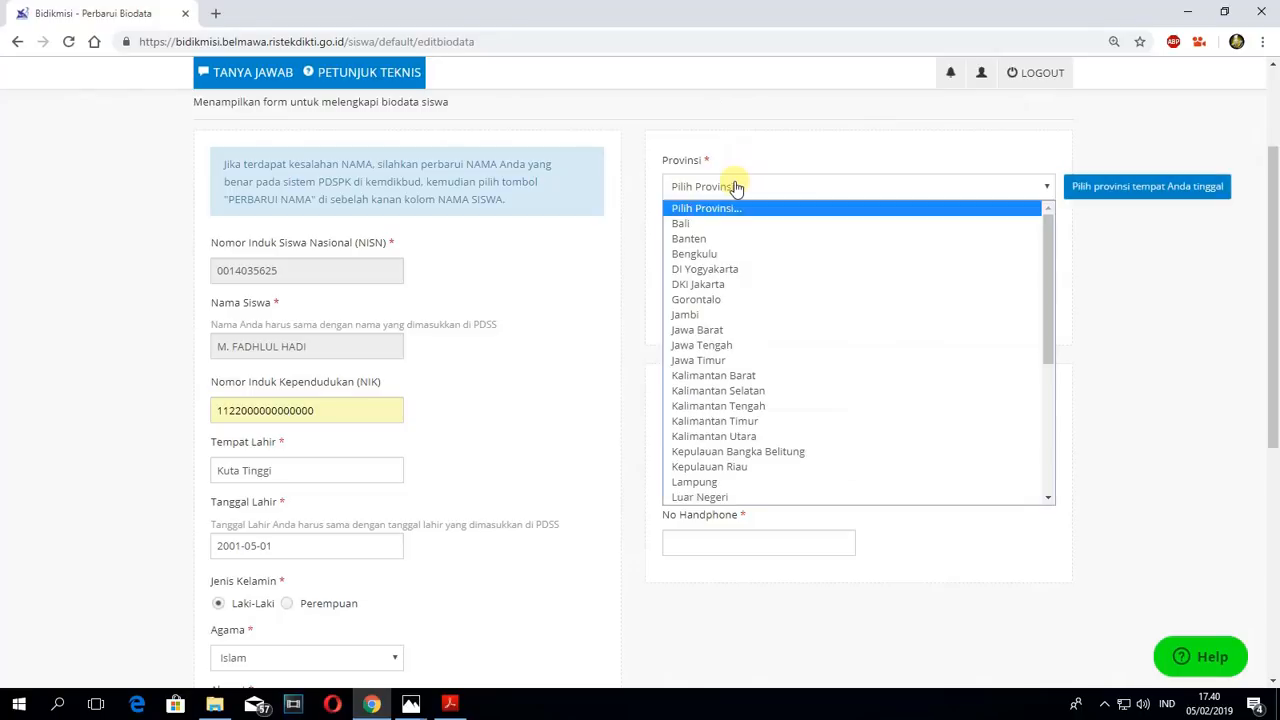
scroll(750, 330, "down", 3)
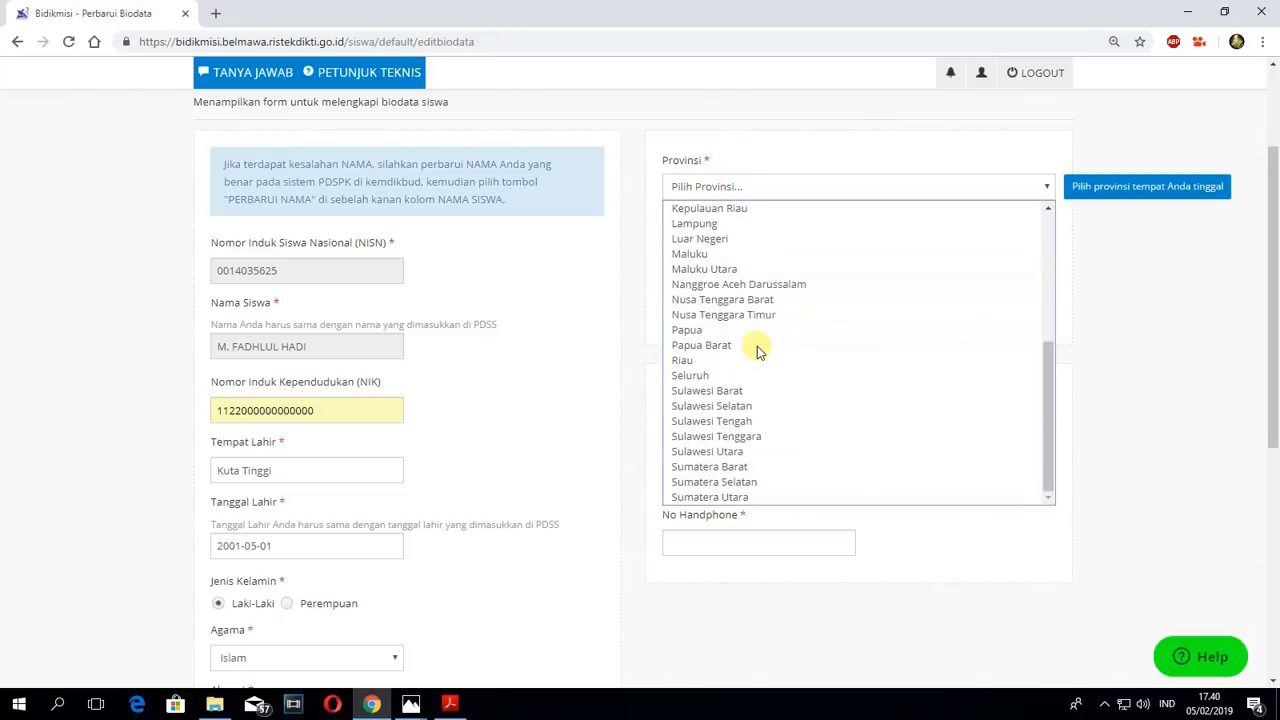
scroll(766, 283, "up", 5)
scroll(768, 287, "down", 4)
scroll(768, 292, "up", 3)
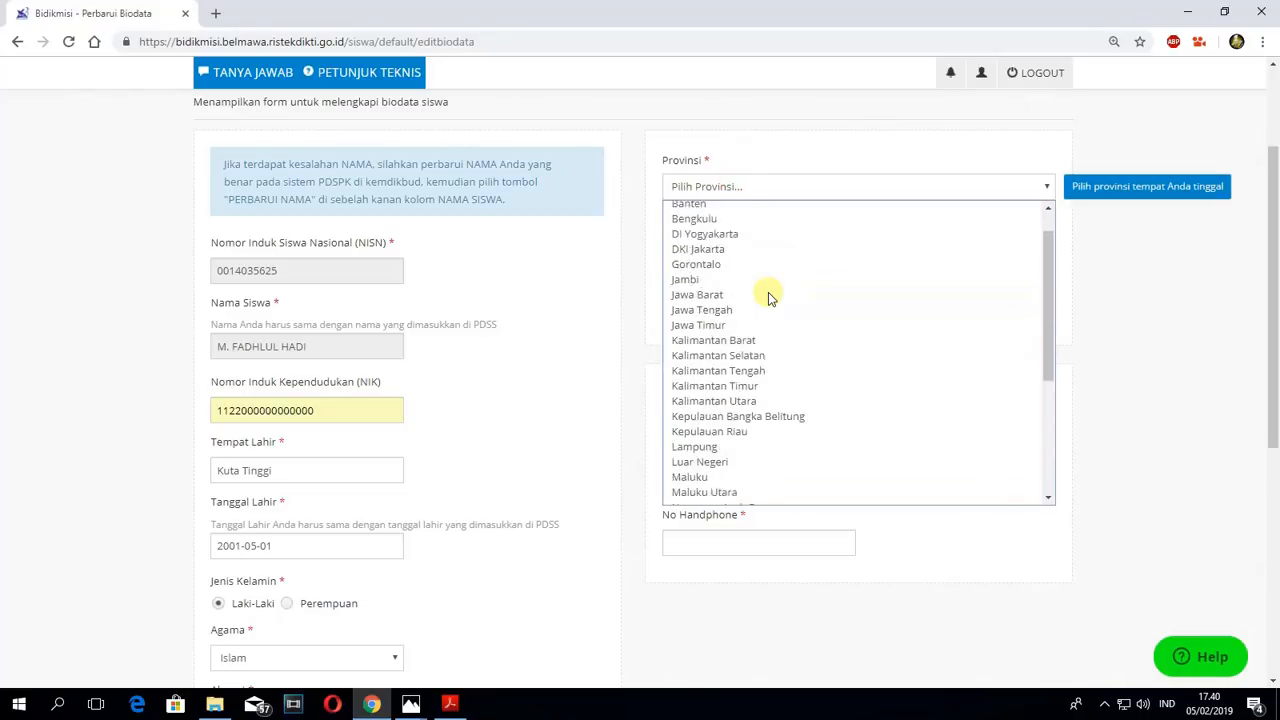
scroll(768, 292, "up", 1)
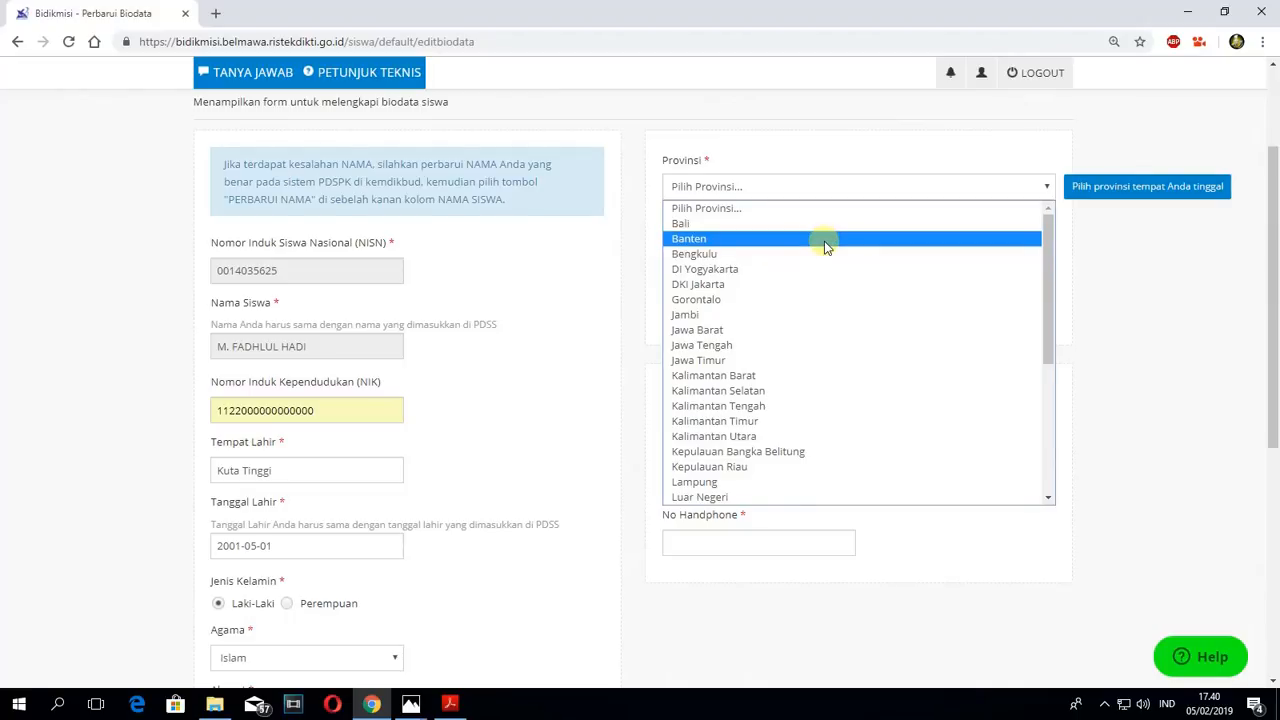
scroll(820, 250, "down", 3)
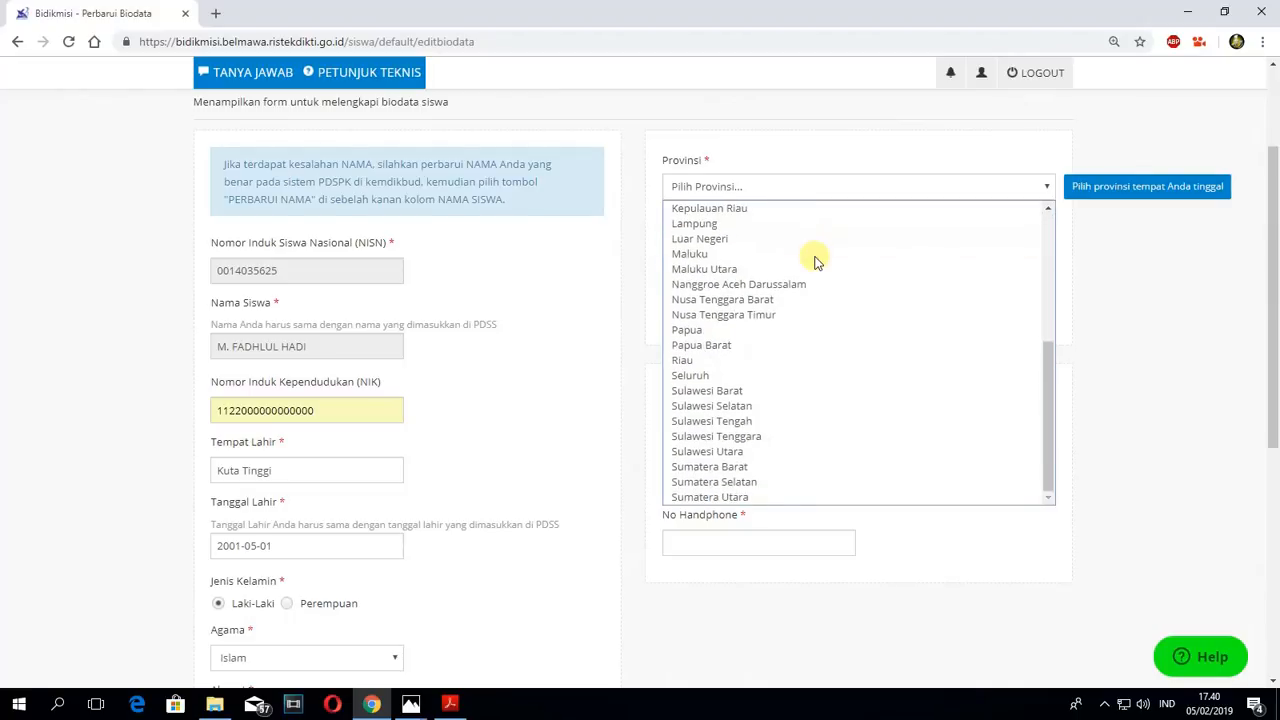
left_click(728, 286)
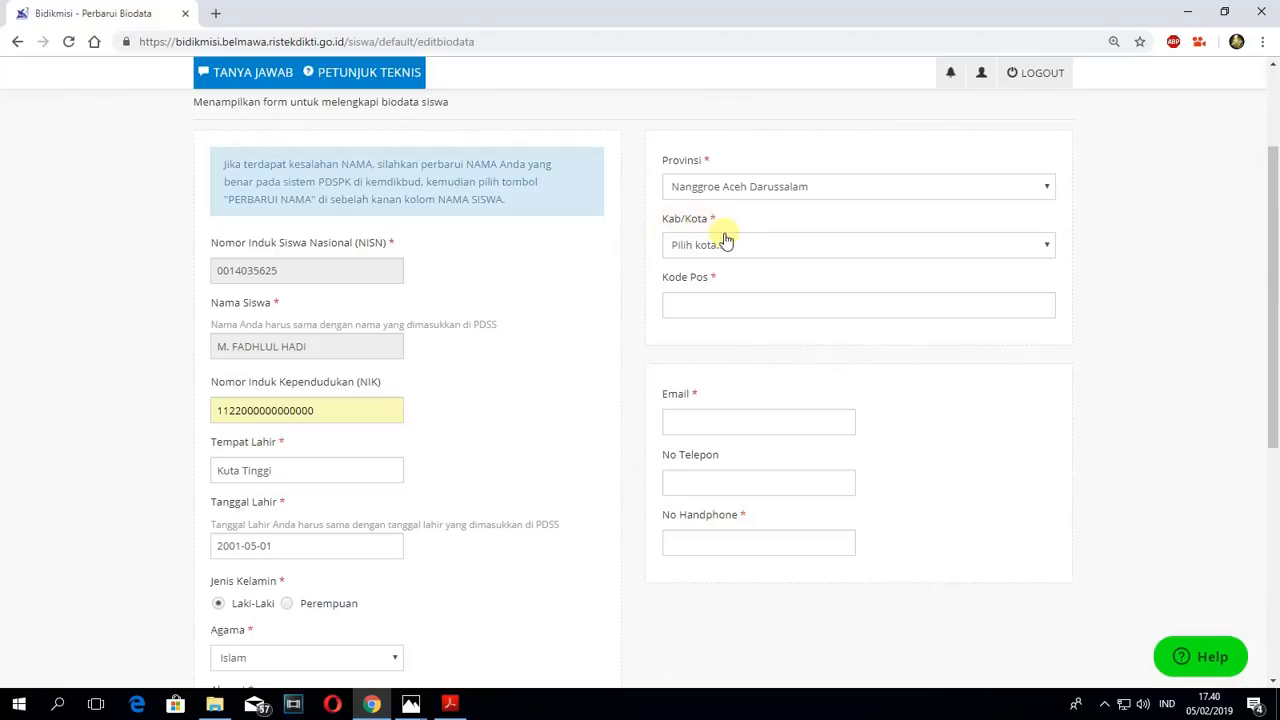
- Set the student's Kab/Kota to Kab. Aceh Barat Daya
left_click(755, 247)
scroll(751, 349, "down", 2)
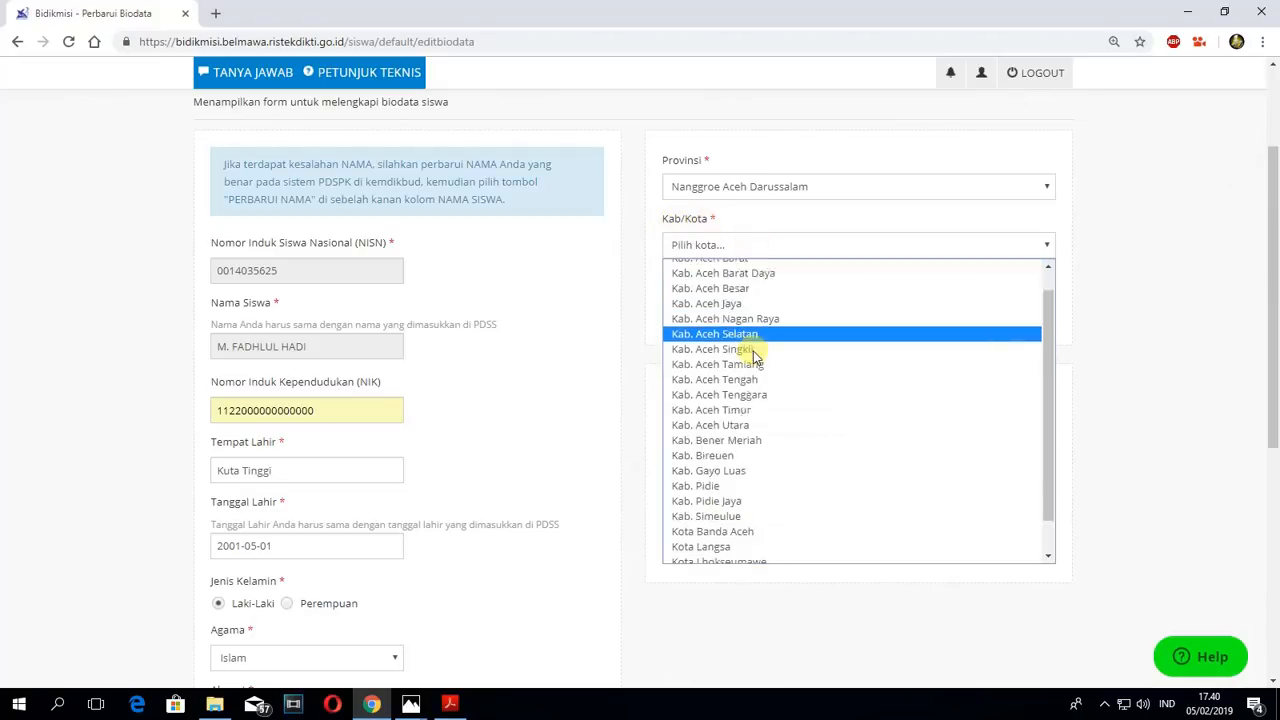
scroll(752, 358, "up", 2)
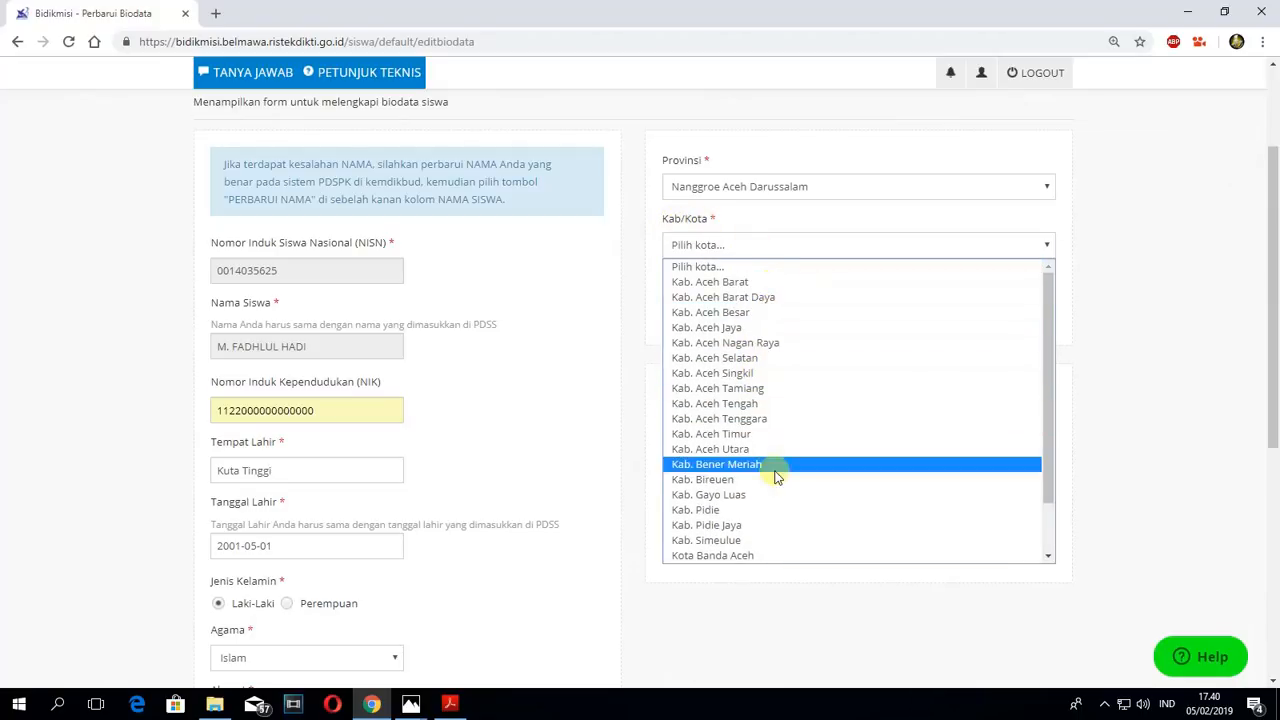
scroll(777, 366, "down", 1)
scroll(766, 345, "up", 1)
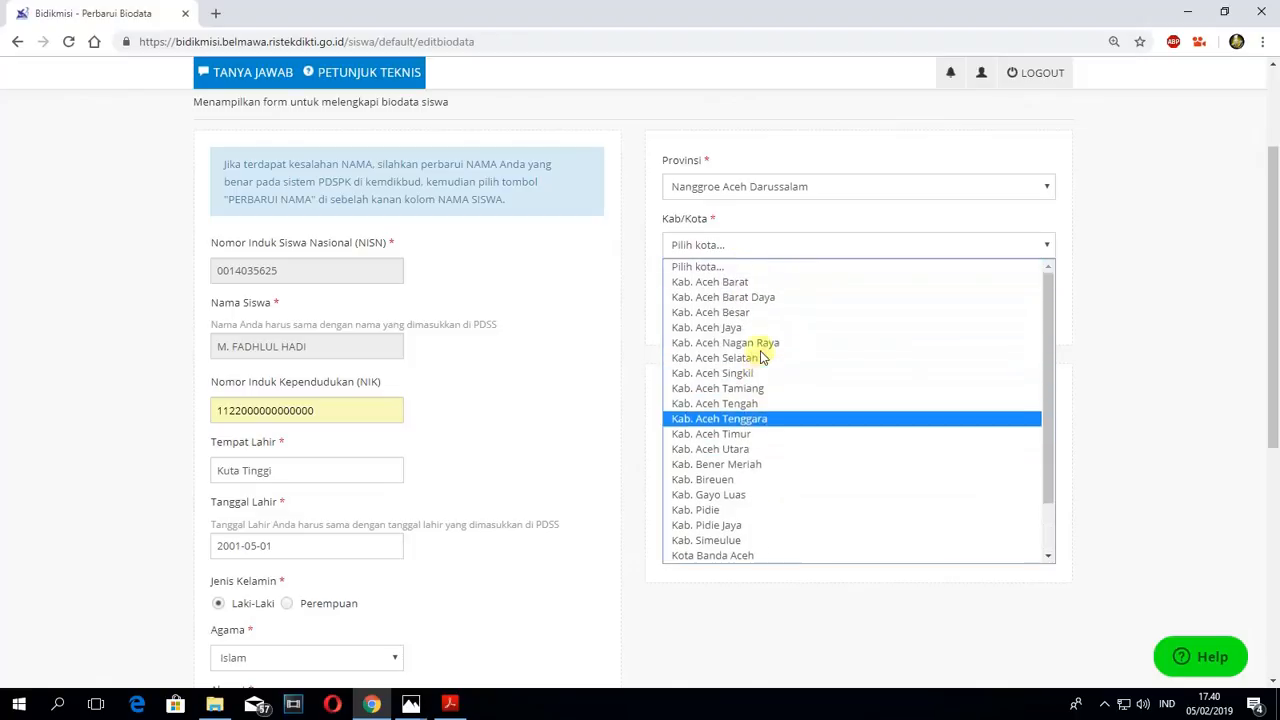
left_click(707, 297)
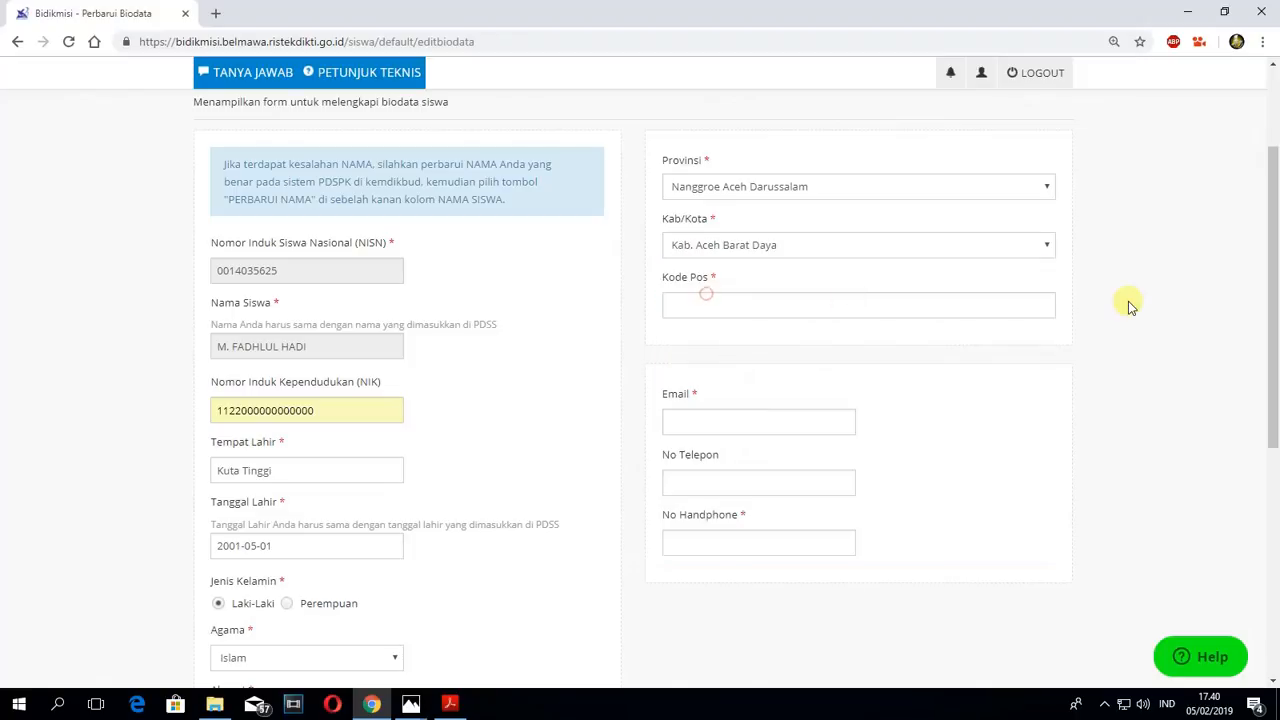
- Fill in the Kode Pos field with the student's postal code from the saved suggestion
left_click(701, 305)
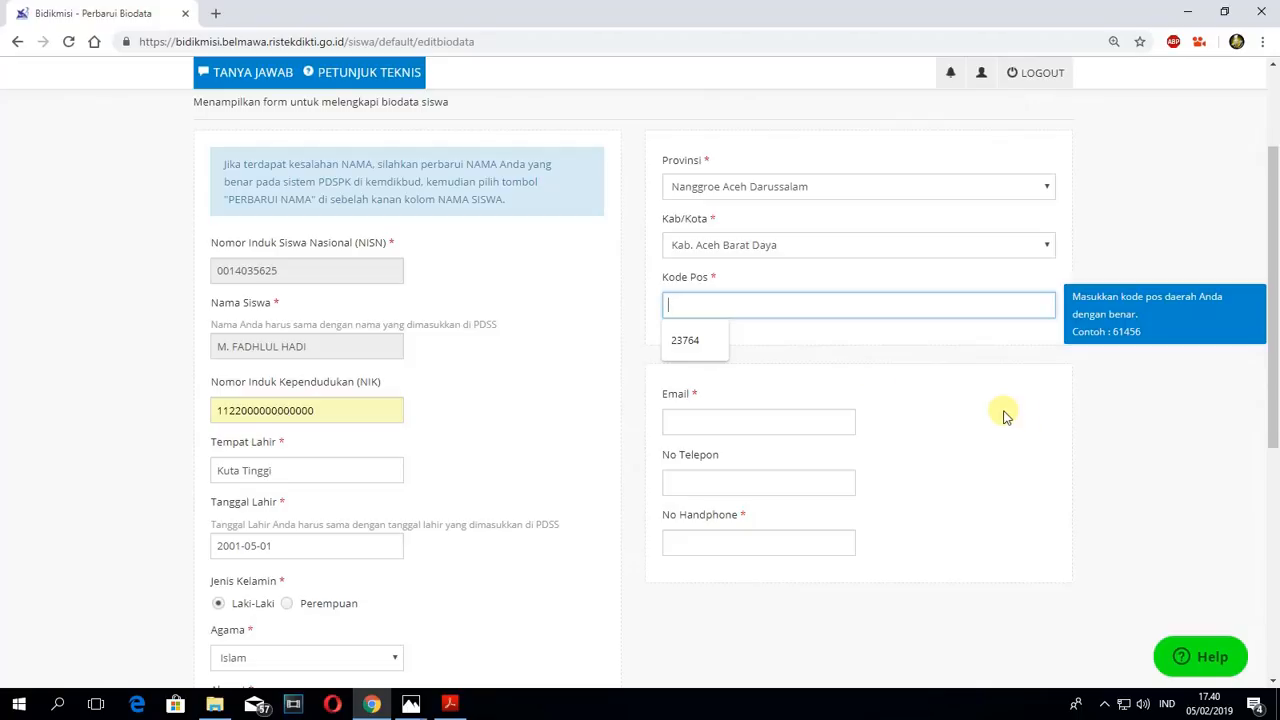
left_click(684, 342)
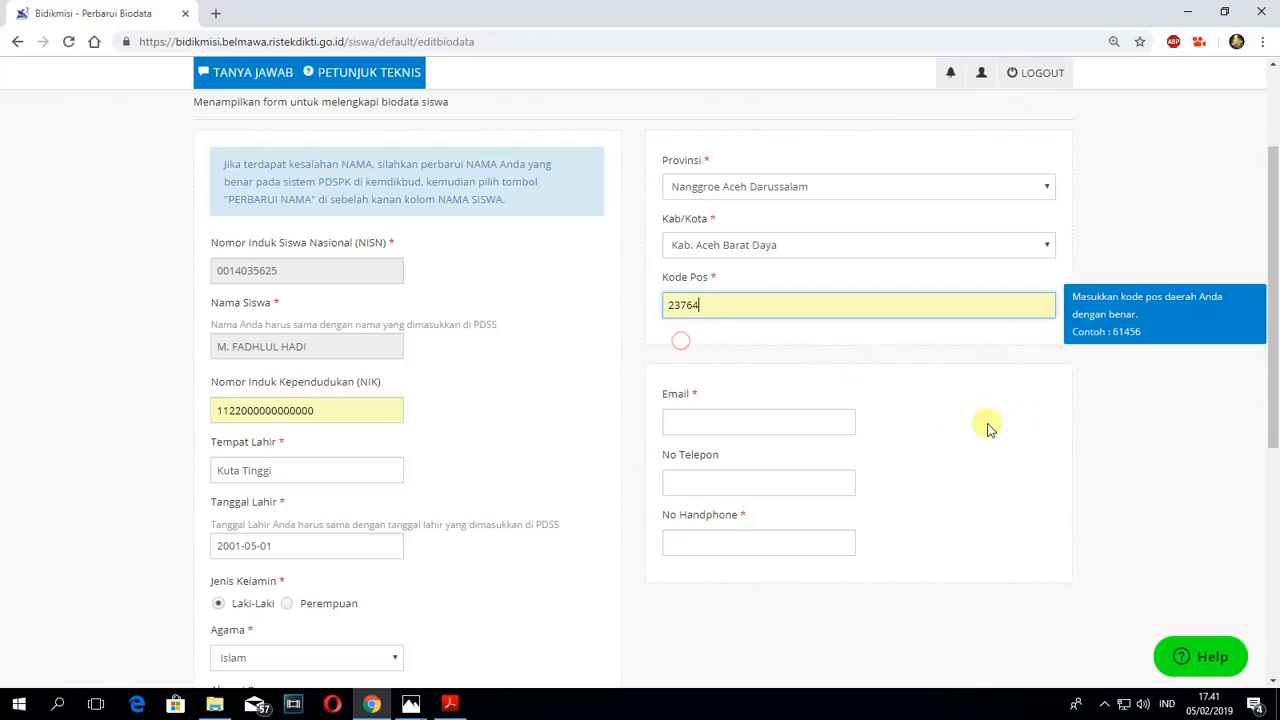
- Fill in the required Email field with the saved contact e-mail address
left_click(697, 420)
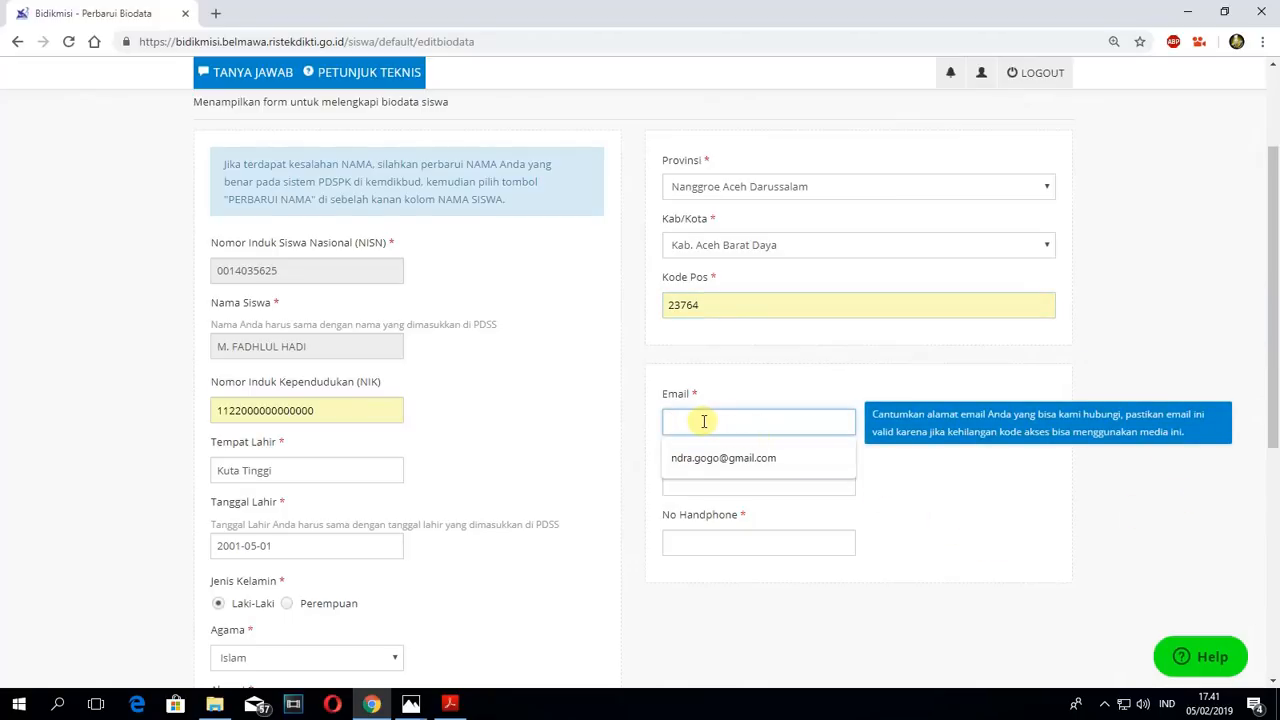
left_click(970, 492)
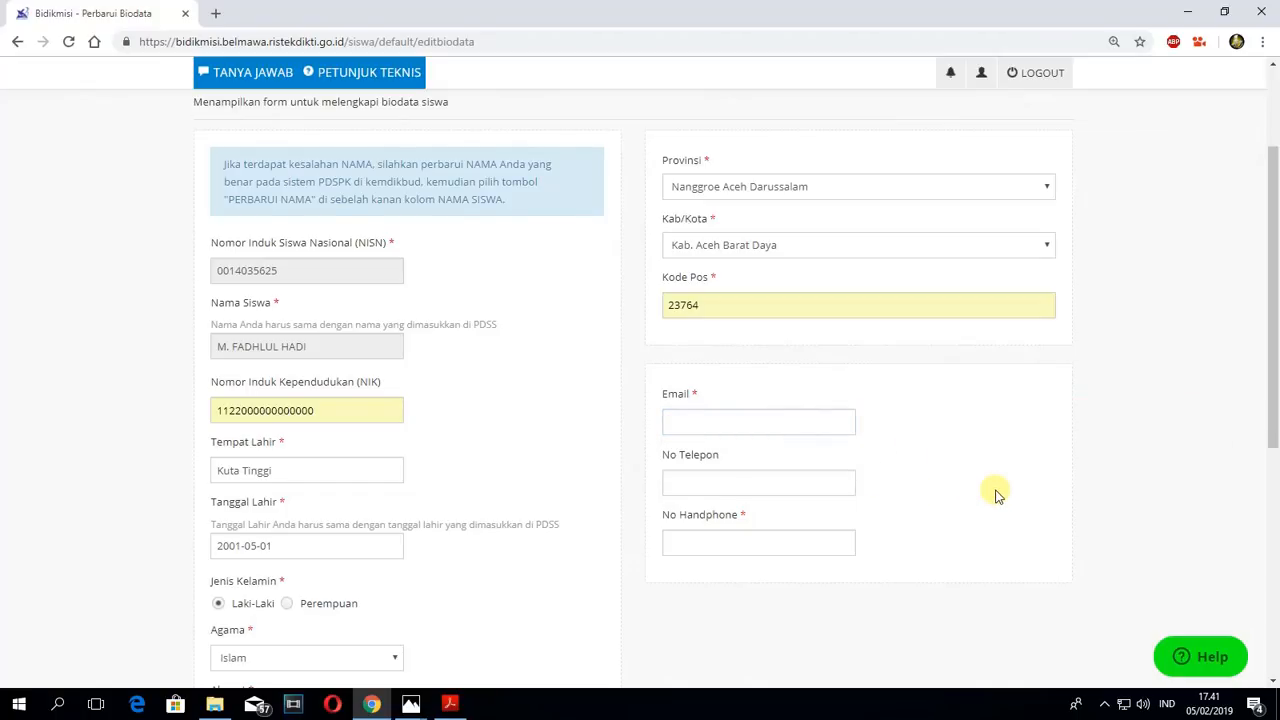
left_click(789, 418)
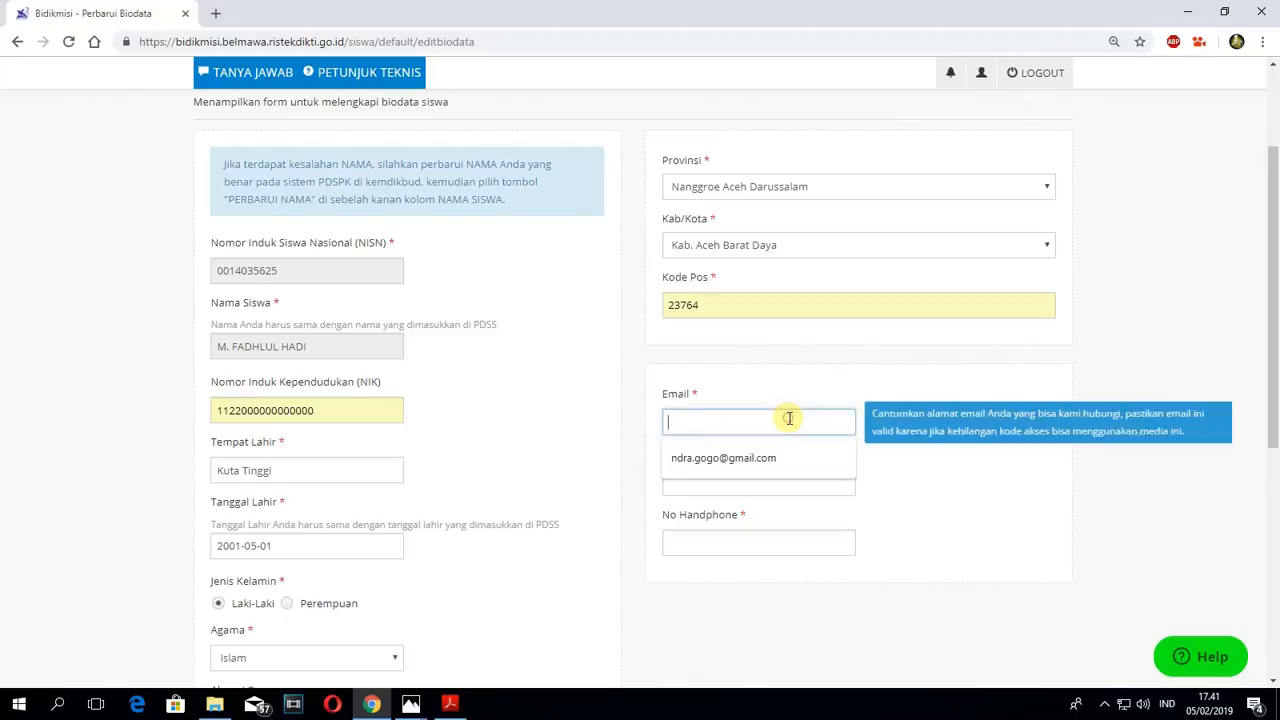
left_click(940, 503)
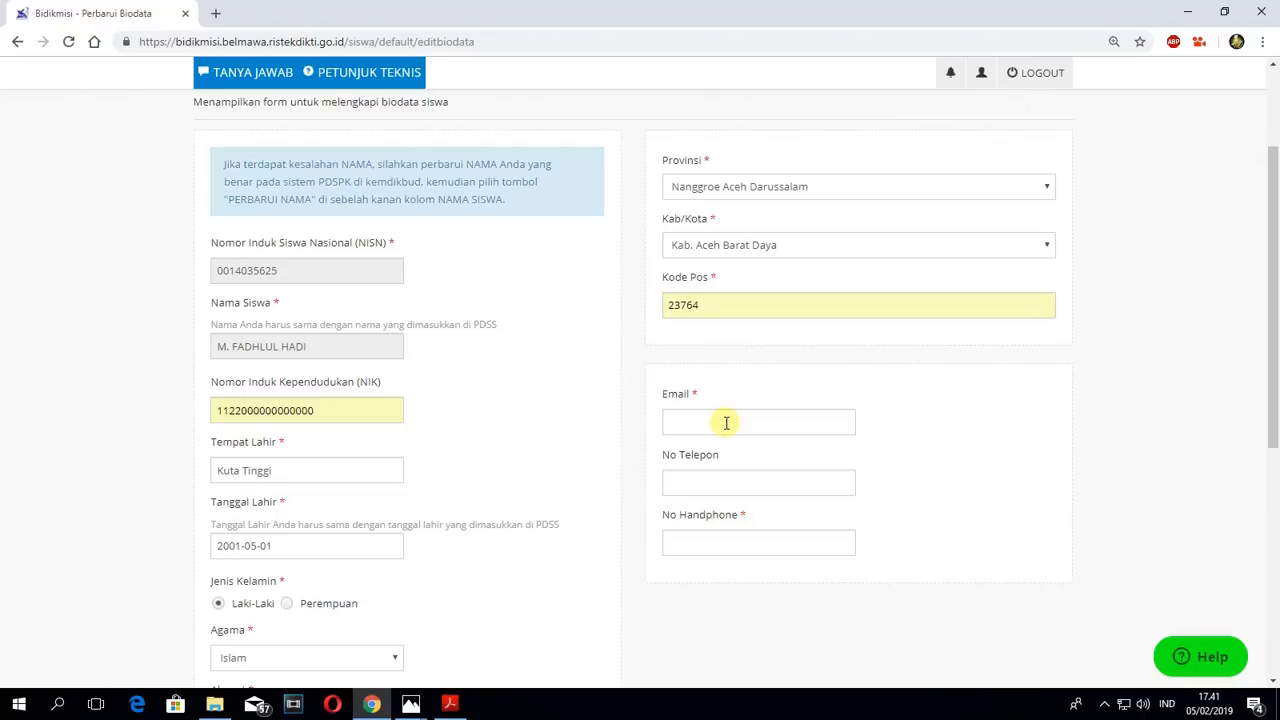
left_click(727, 423)
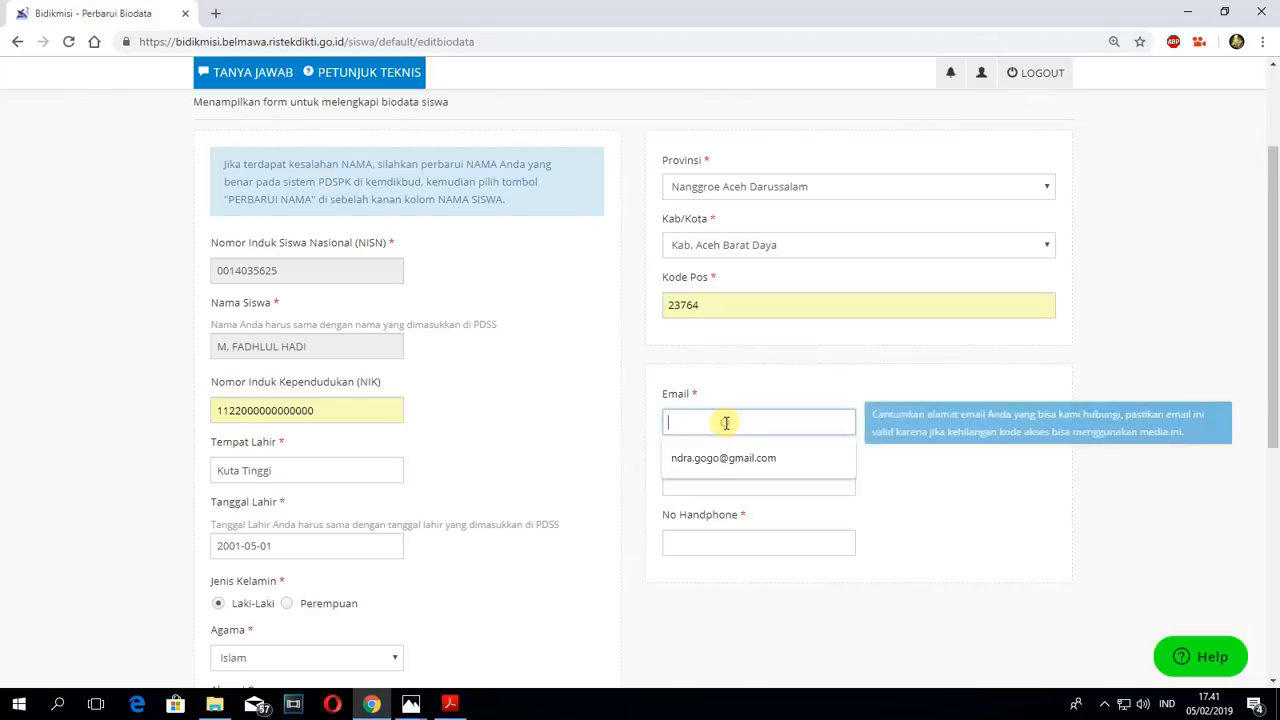
left_click(720, 457)
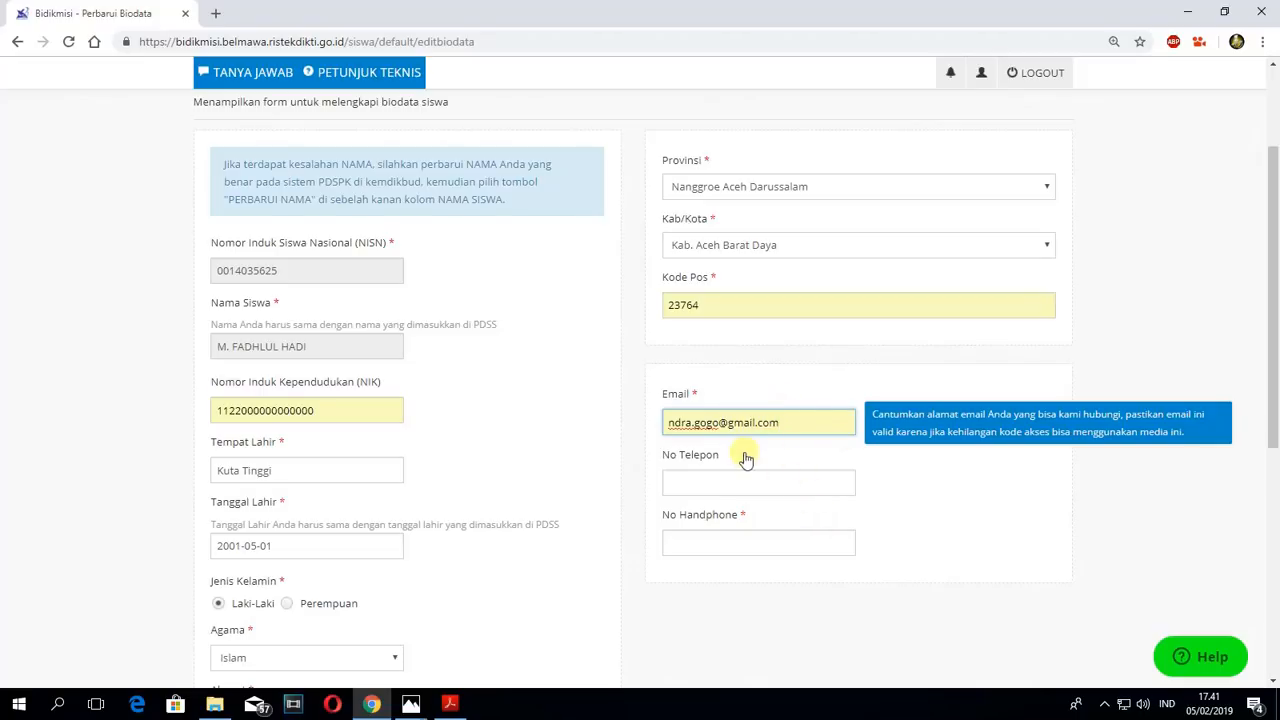
- Enter 0 in the No Telepon field
left_click(668, 484)
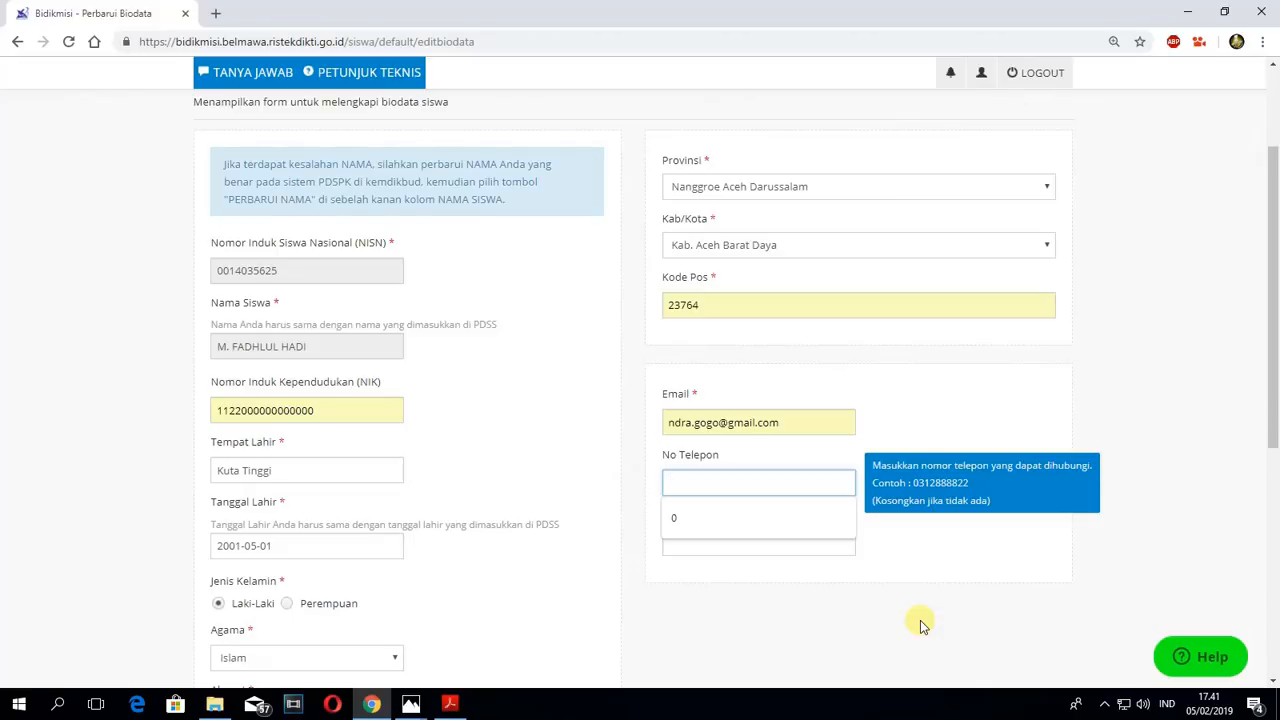
type("0")
left_click(1014, 587)
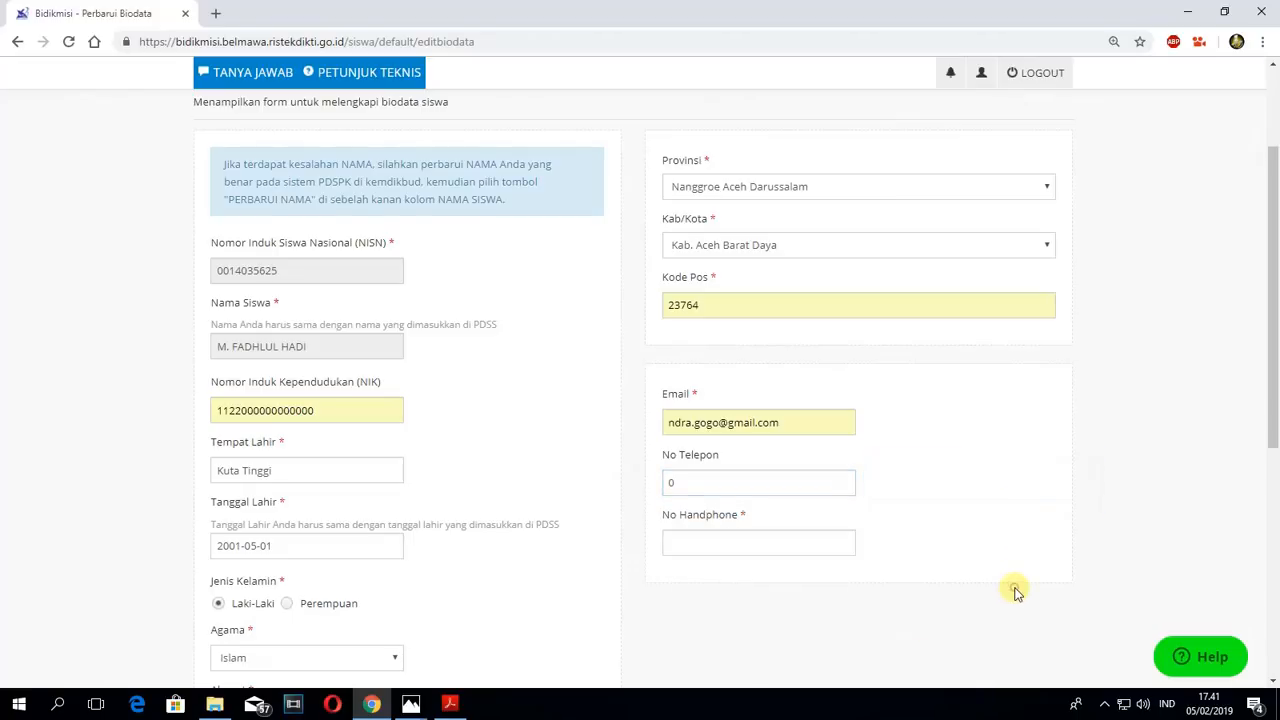
- Enter the student's mobile phone number in the required No Handphone field
left_click(729, 543)
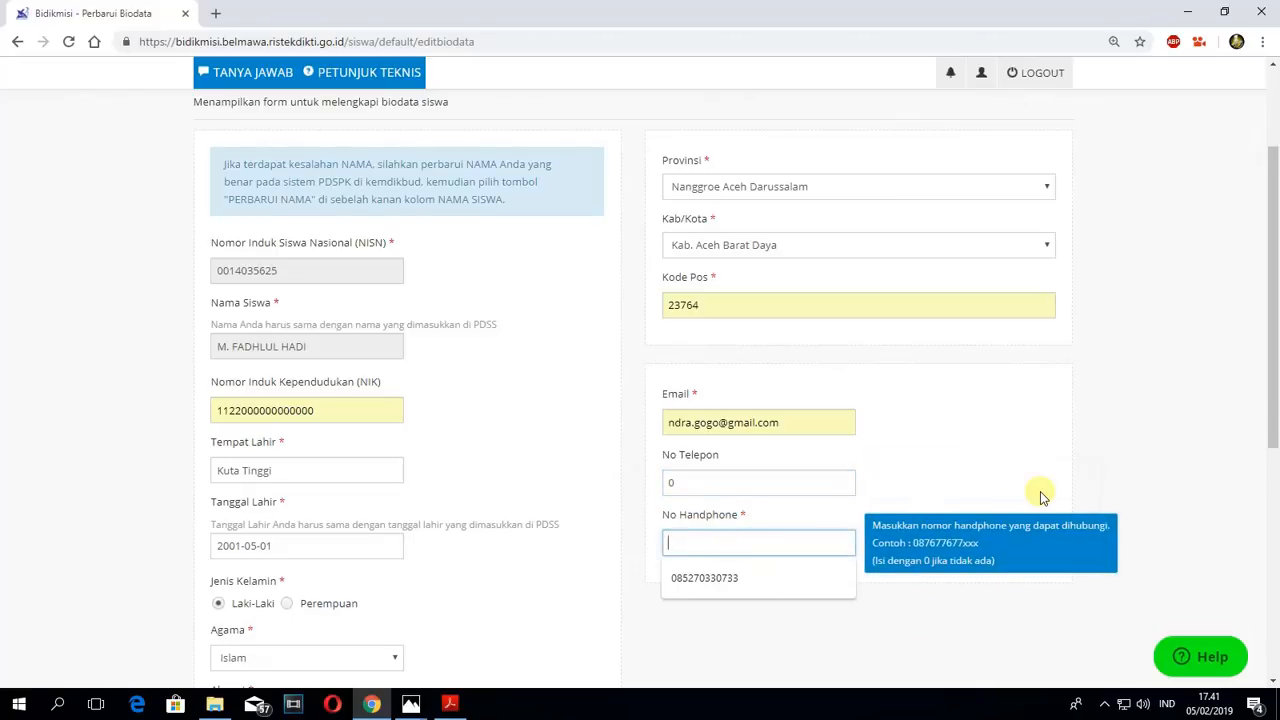
left_click(1004, 441)
left_click(731, 545)
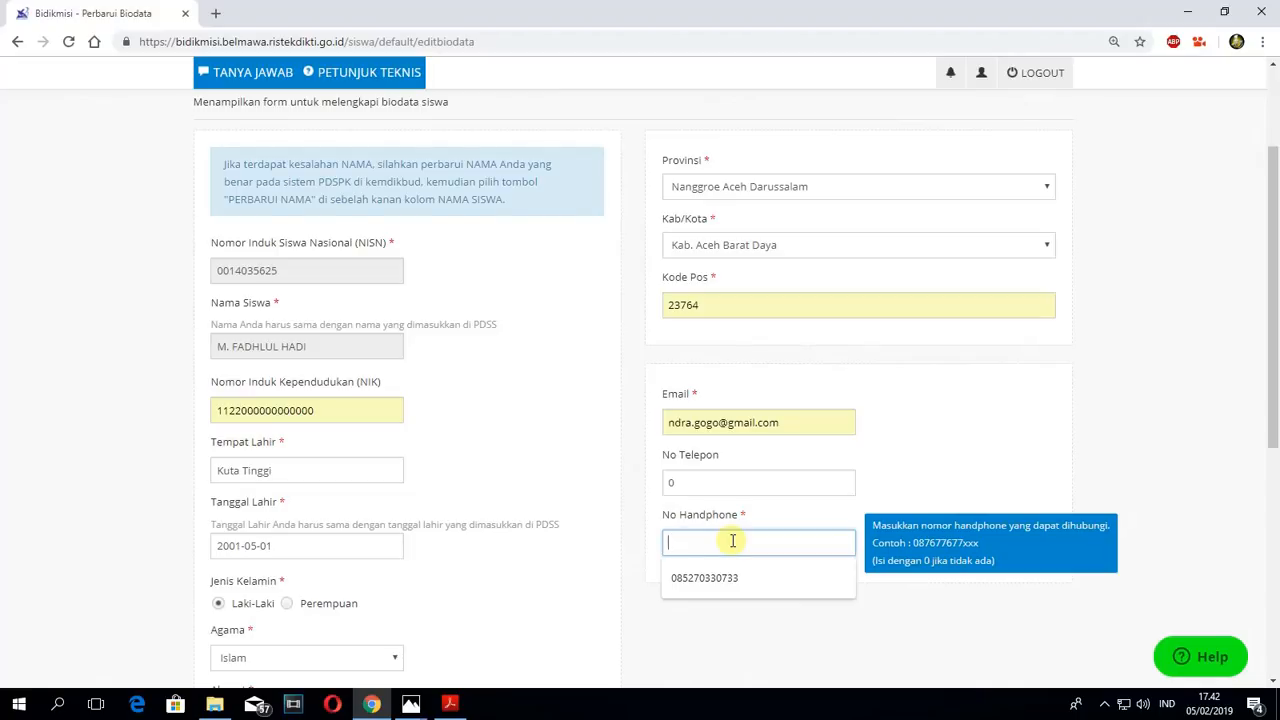
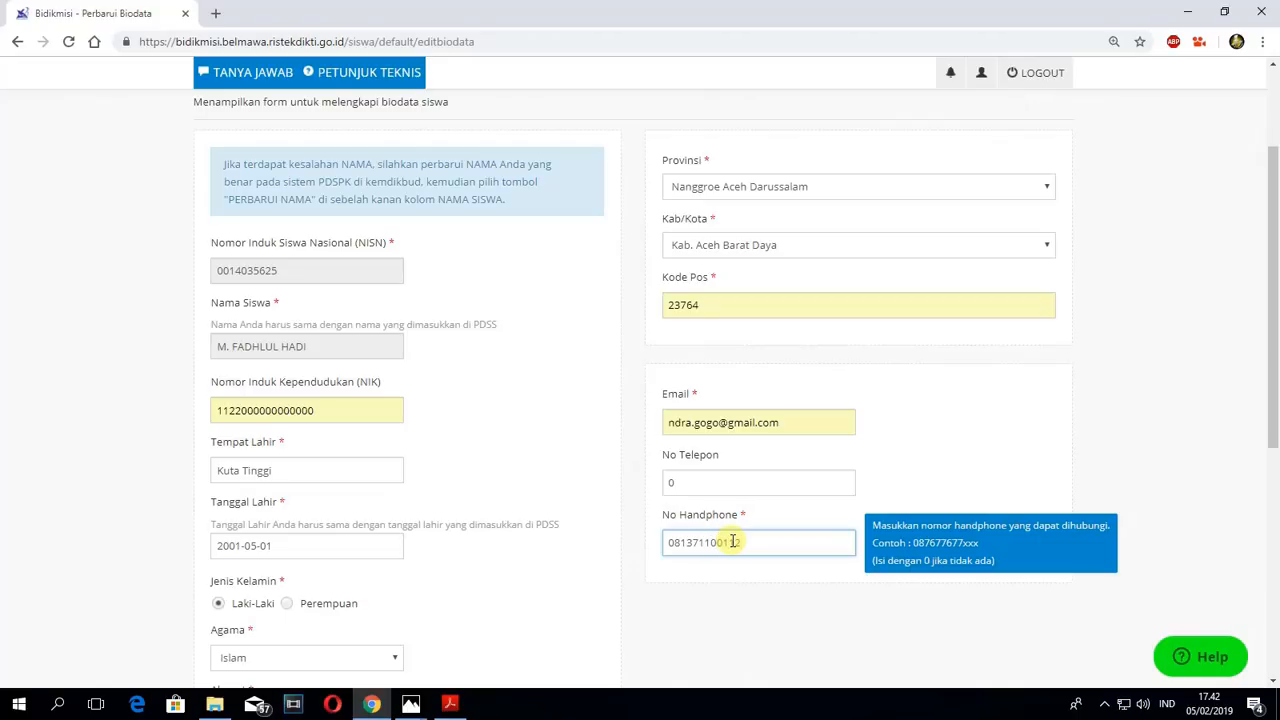
left_click(740, 603)
- Review the completed biodata form from top to bottom and save it
scroll(854, 586, "down", 3)
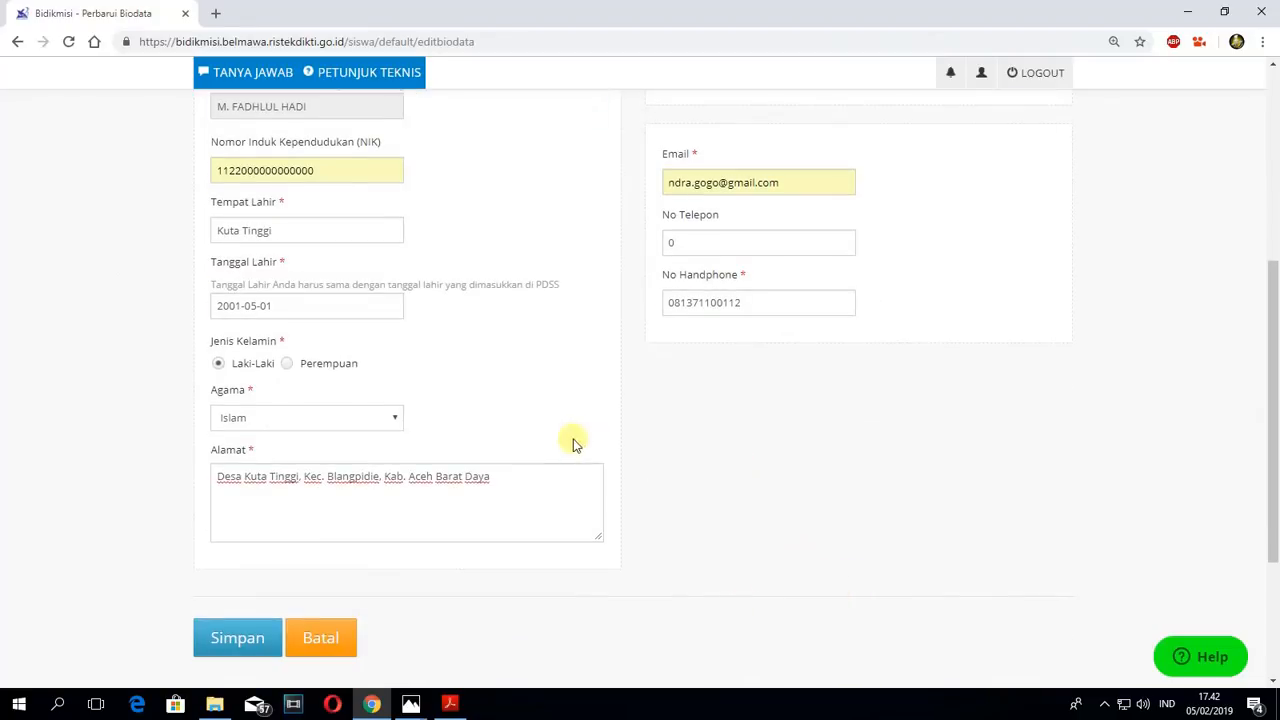
scroll(554, 186, "up", 4)
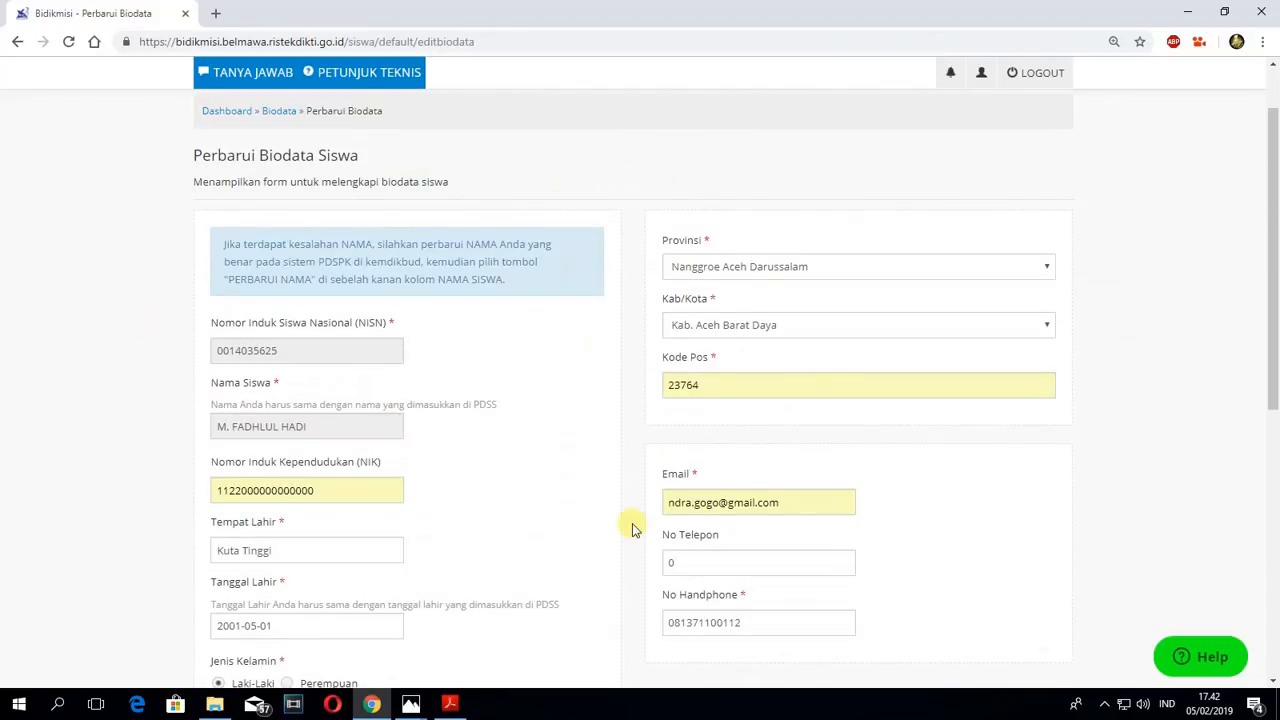
scroll(632, 528, "down", 4)
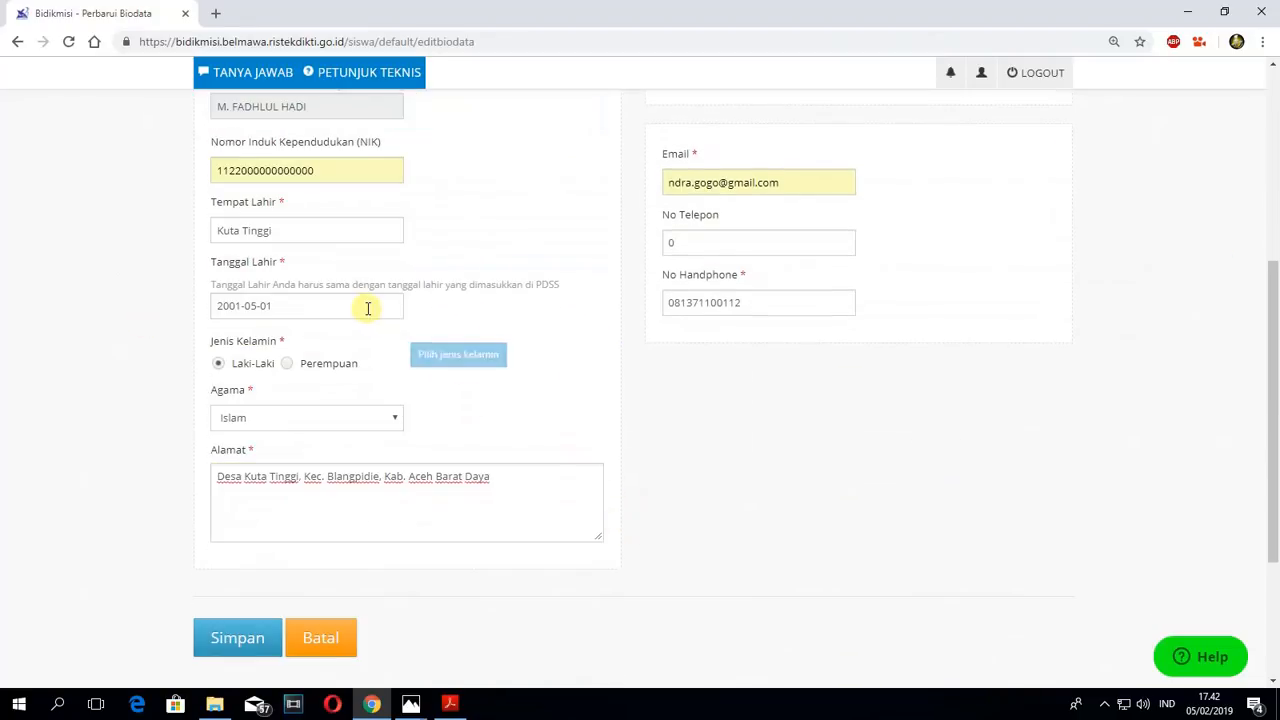
left_click(238, 642)
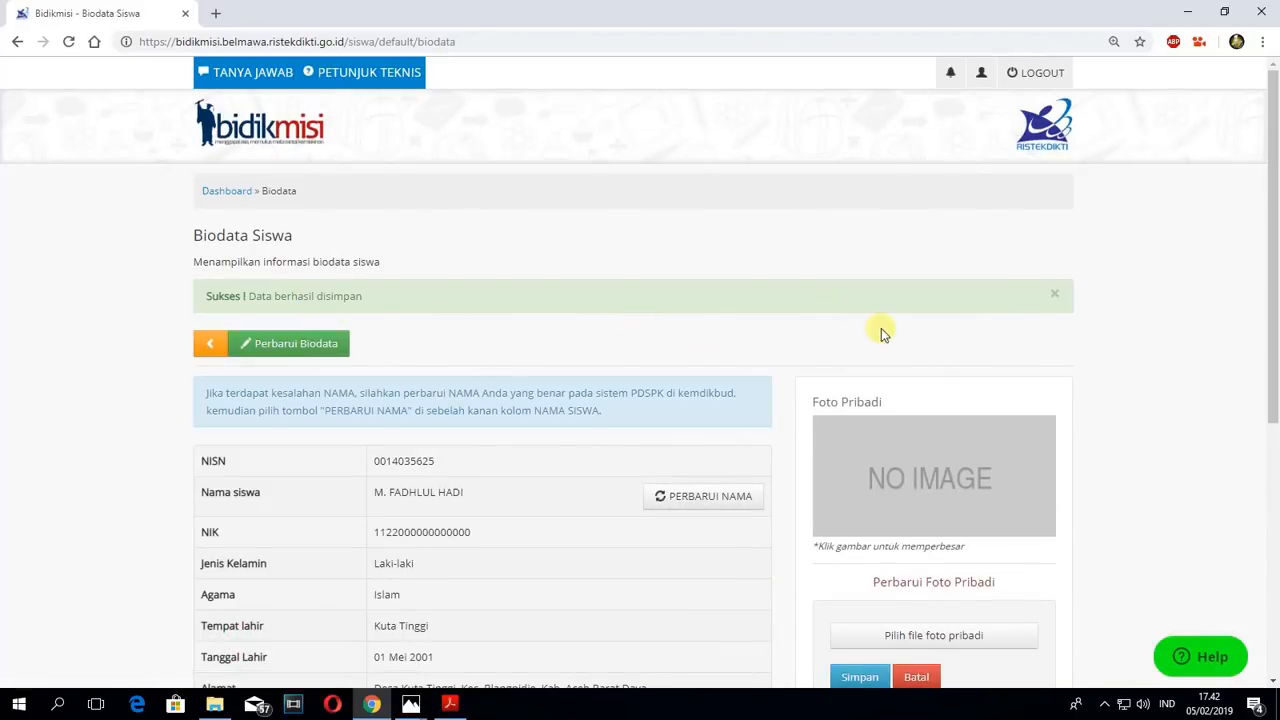
- Switch to File Explorer and locate the student's photo file 2. Photo Diri in the A-Bahan BIDIKMISI 2019 folder
scroll(985, 388, "down", 1)
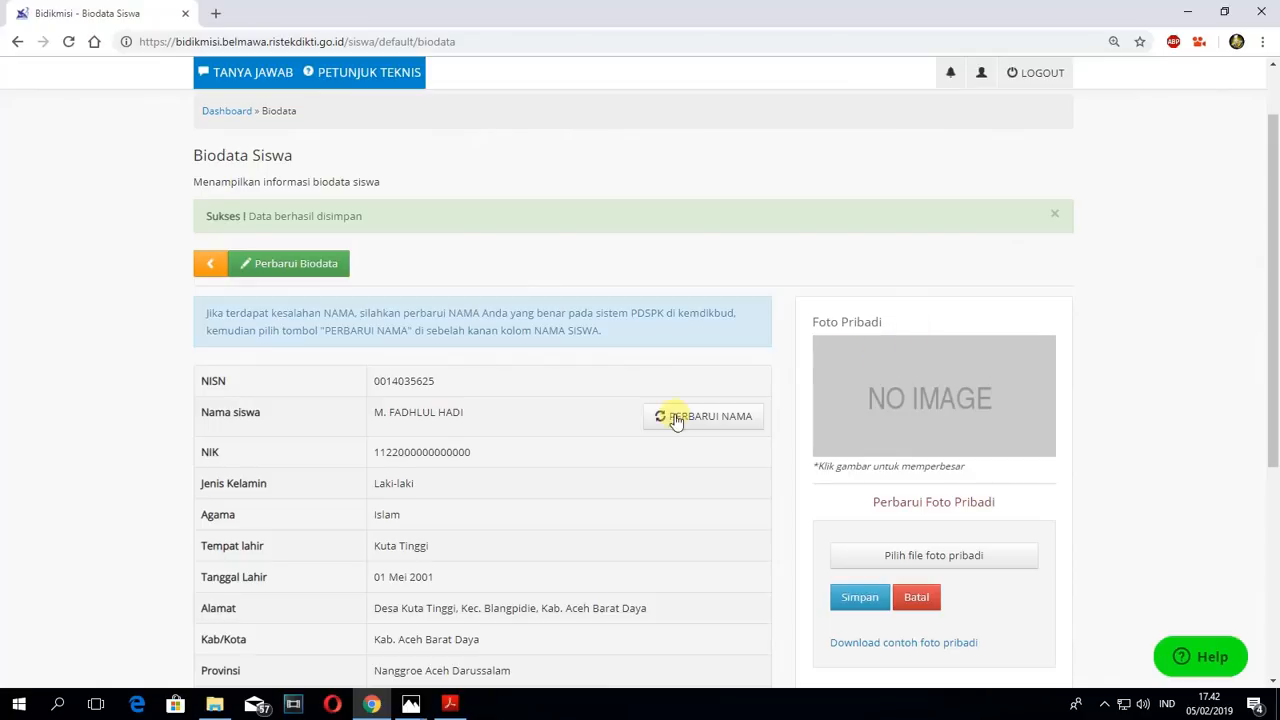
left_click(214, 704)
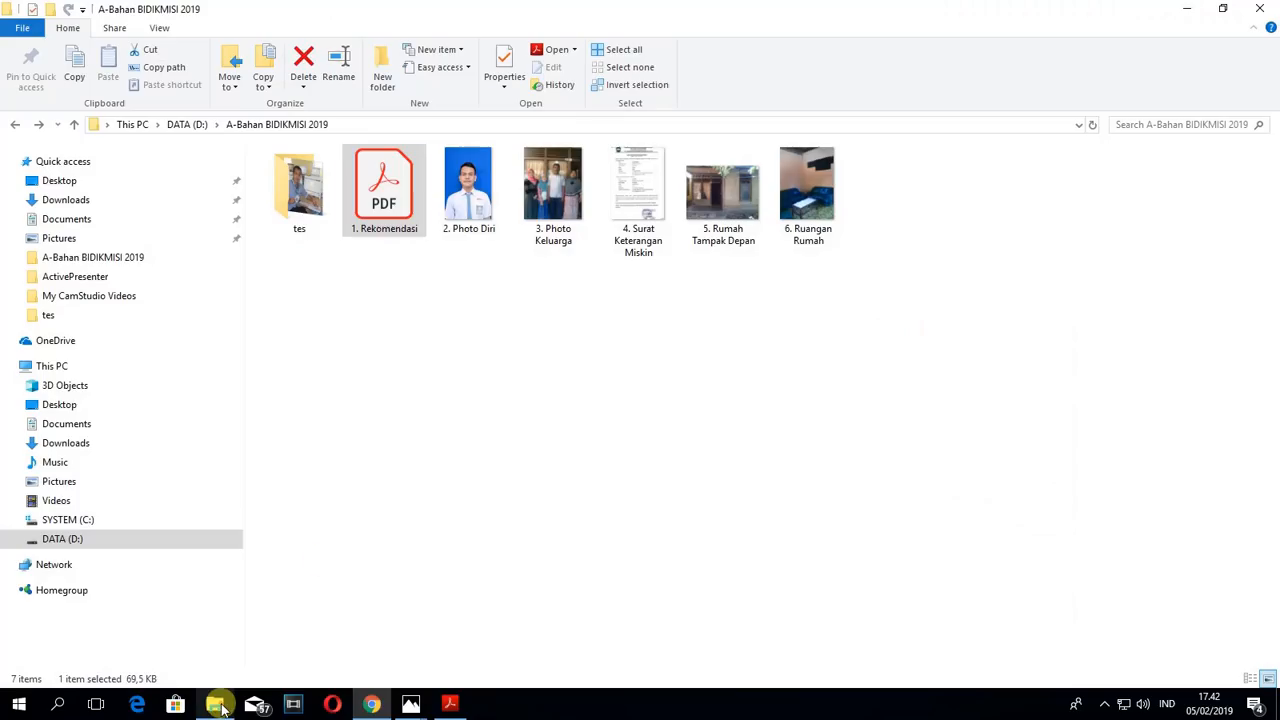
left_click(465, 198)
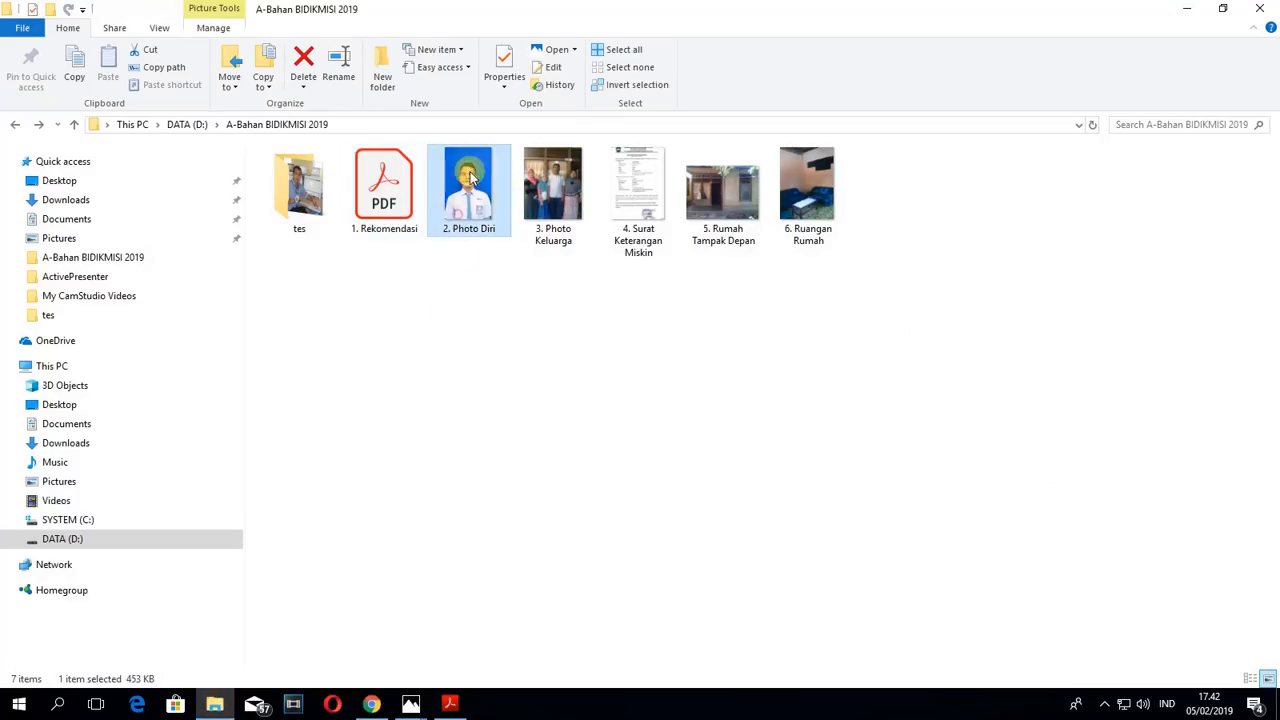
- Switch back to Chrome and try to upload 2. Photo Diri from the A-Bahan BIDIKMISI 2019 folder as the student's Foto Pribadi
left_click(371, 704)
scroll(907, 505, "down", 1)
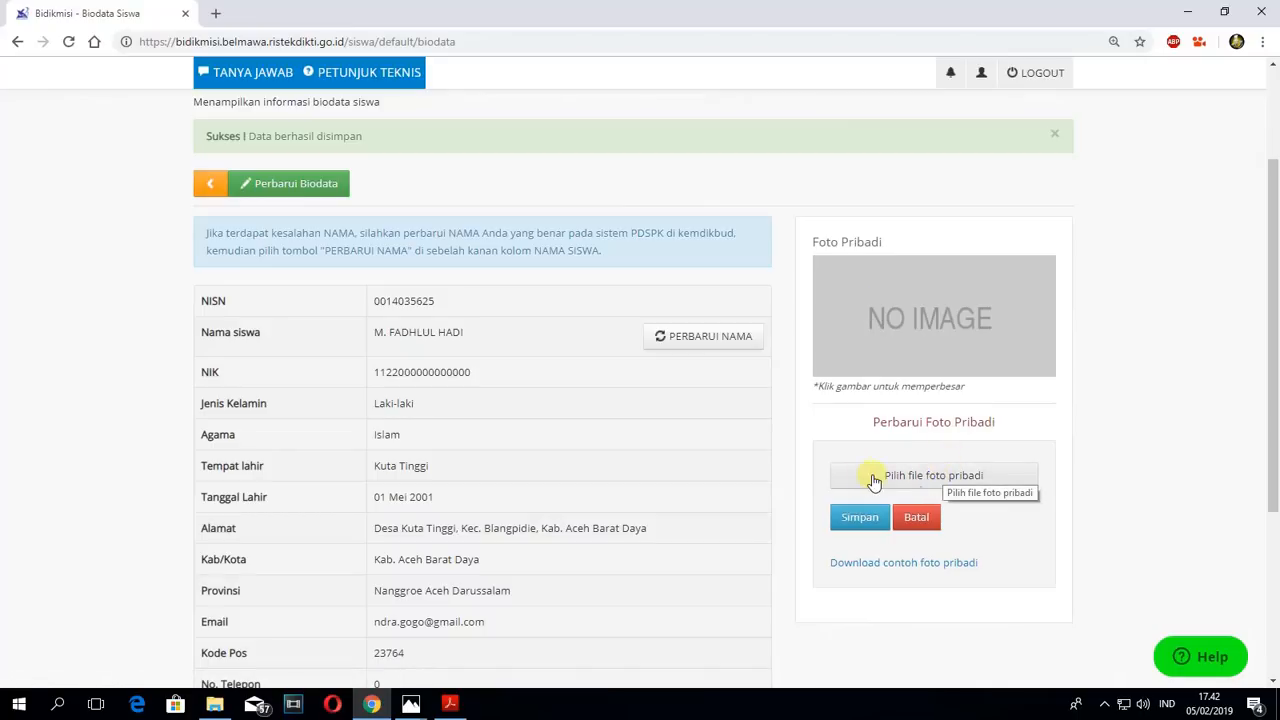
left_click(940, 481)
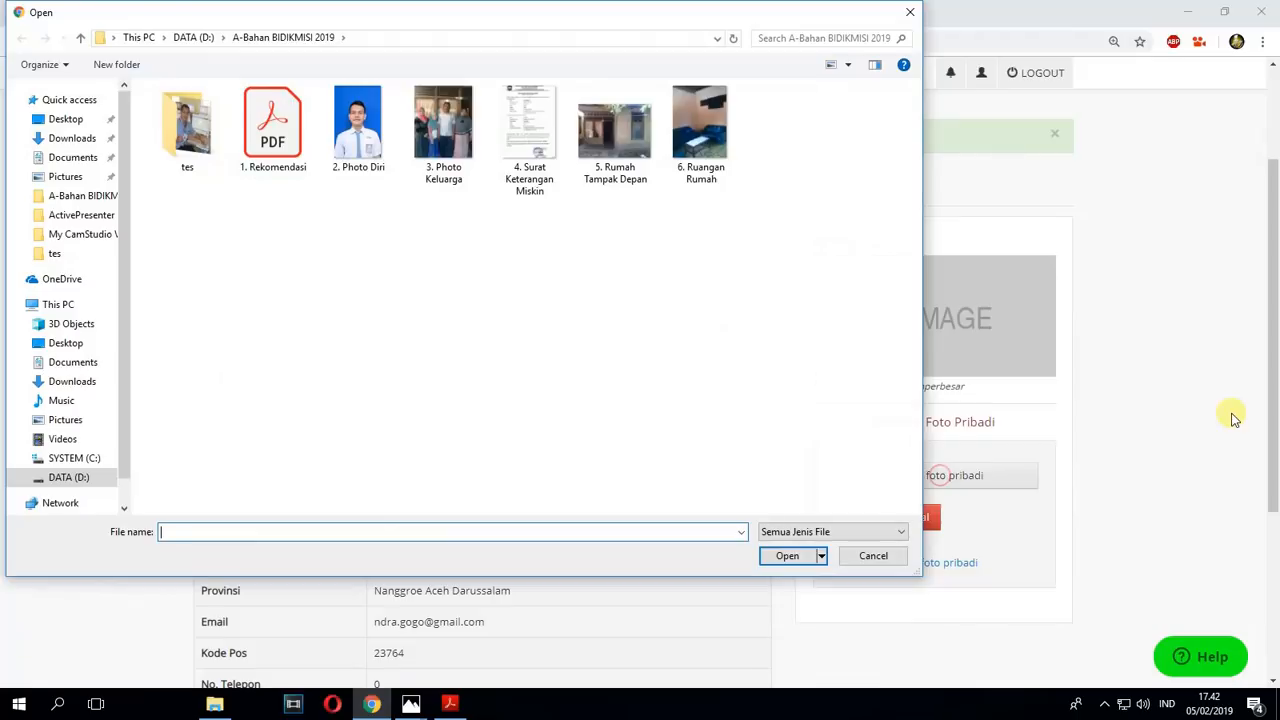
left_click(372, 140)
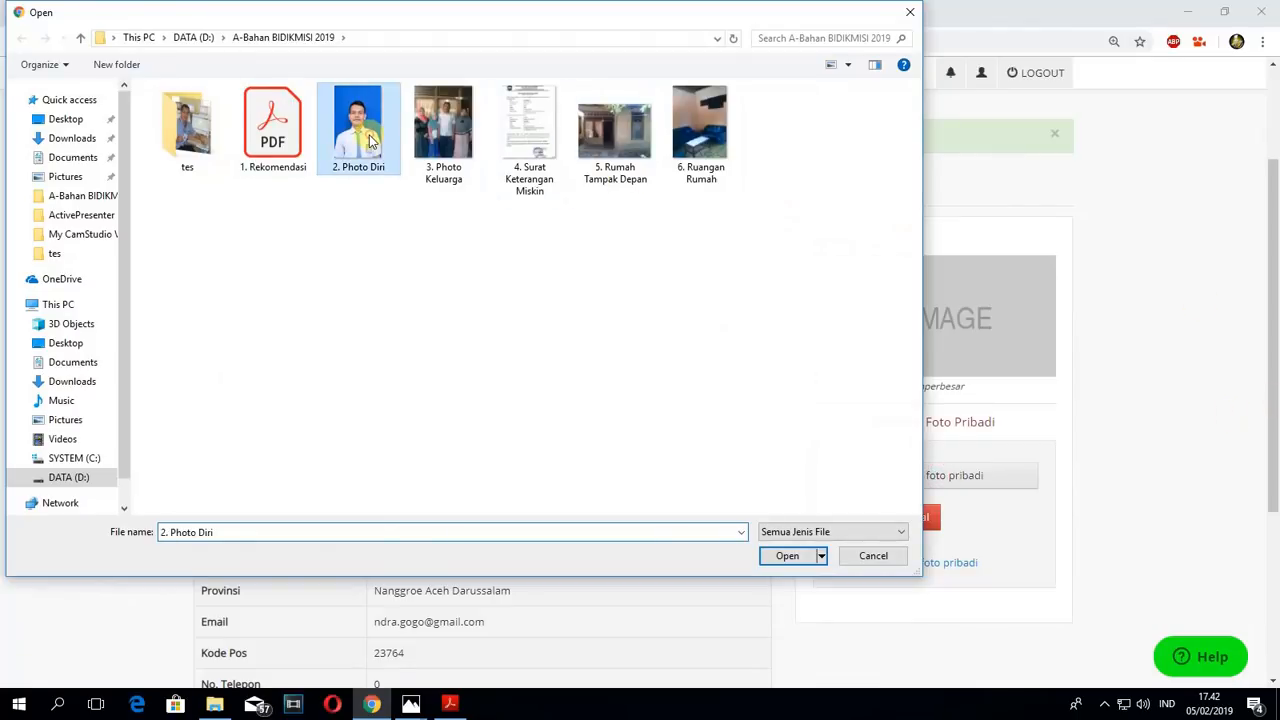
left_click(788, 556)
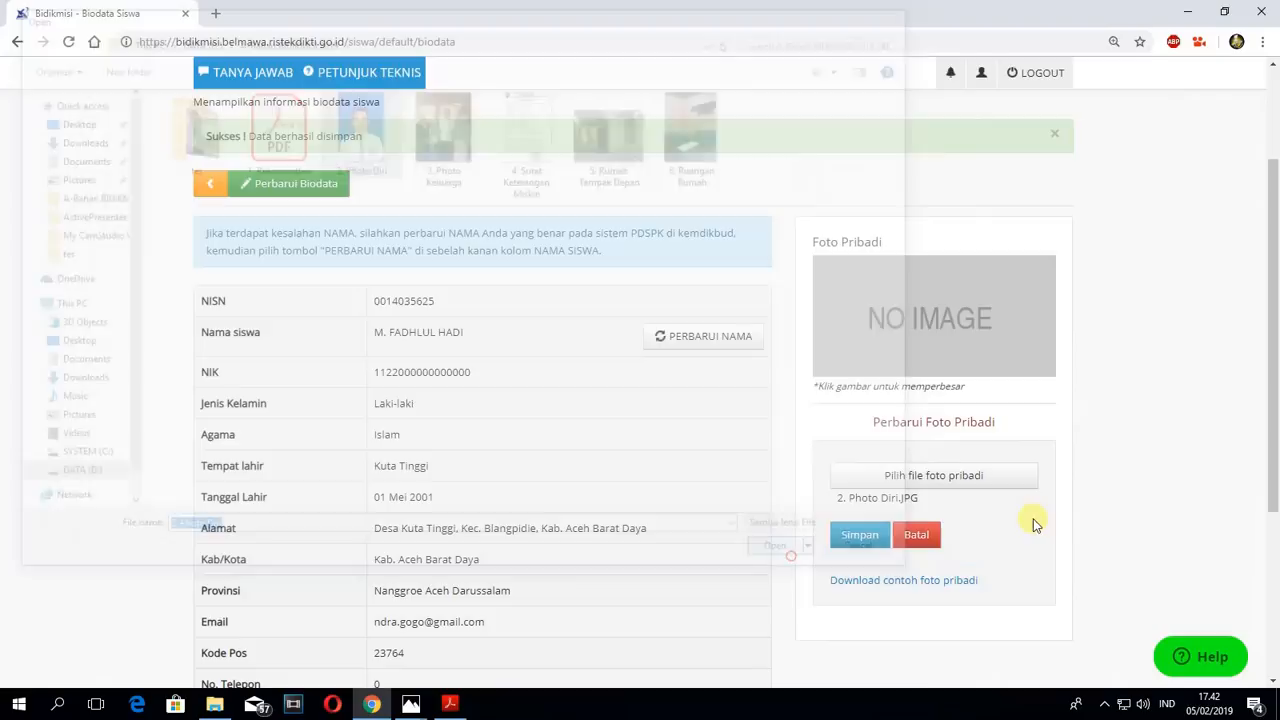
left_click(857, 538)
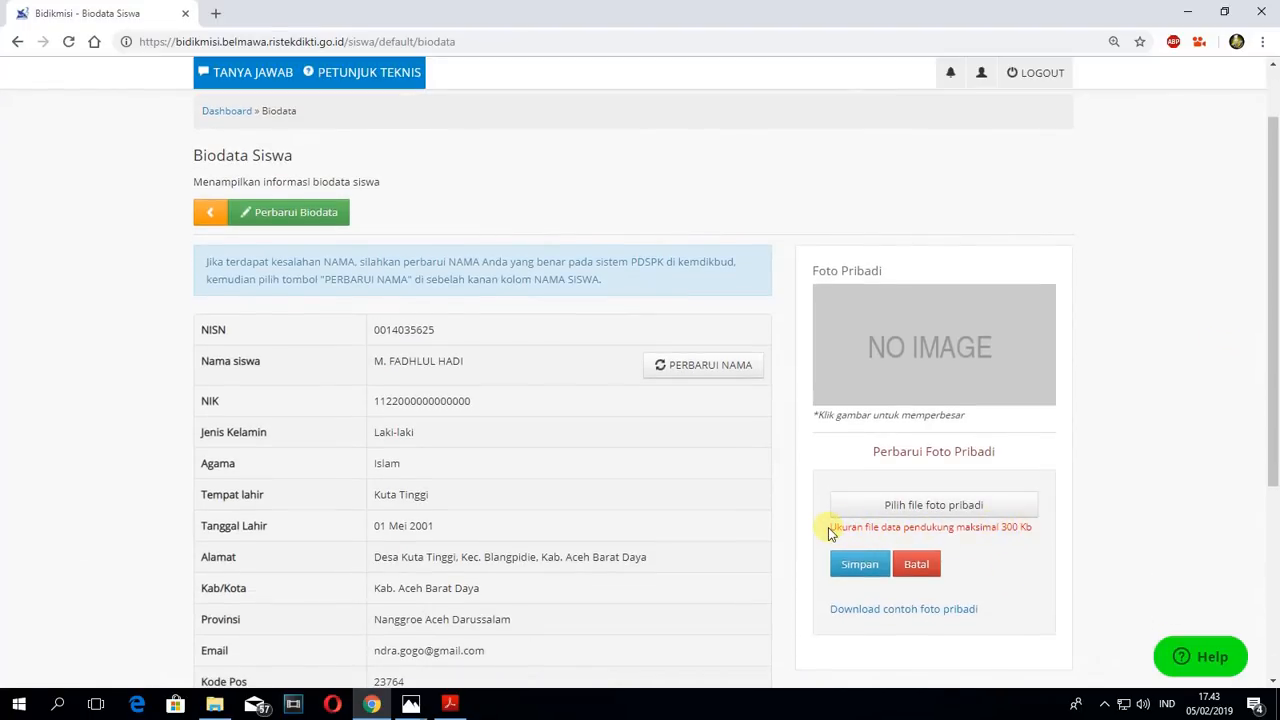
- Read the site's photo size limit, then switch to File Explorer and check the file size of 2. Photo Diri in its properties
left_click_drag(828, 533, 1033, 529)
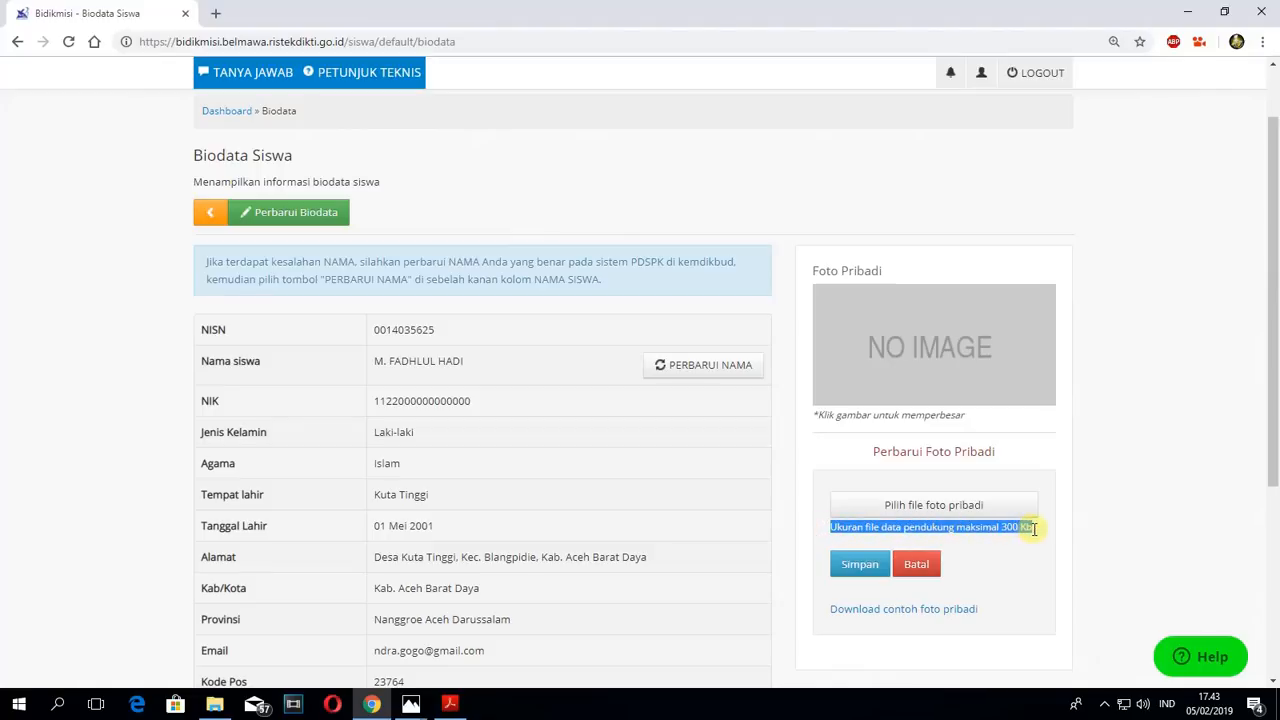
left_click(868, 524)
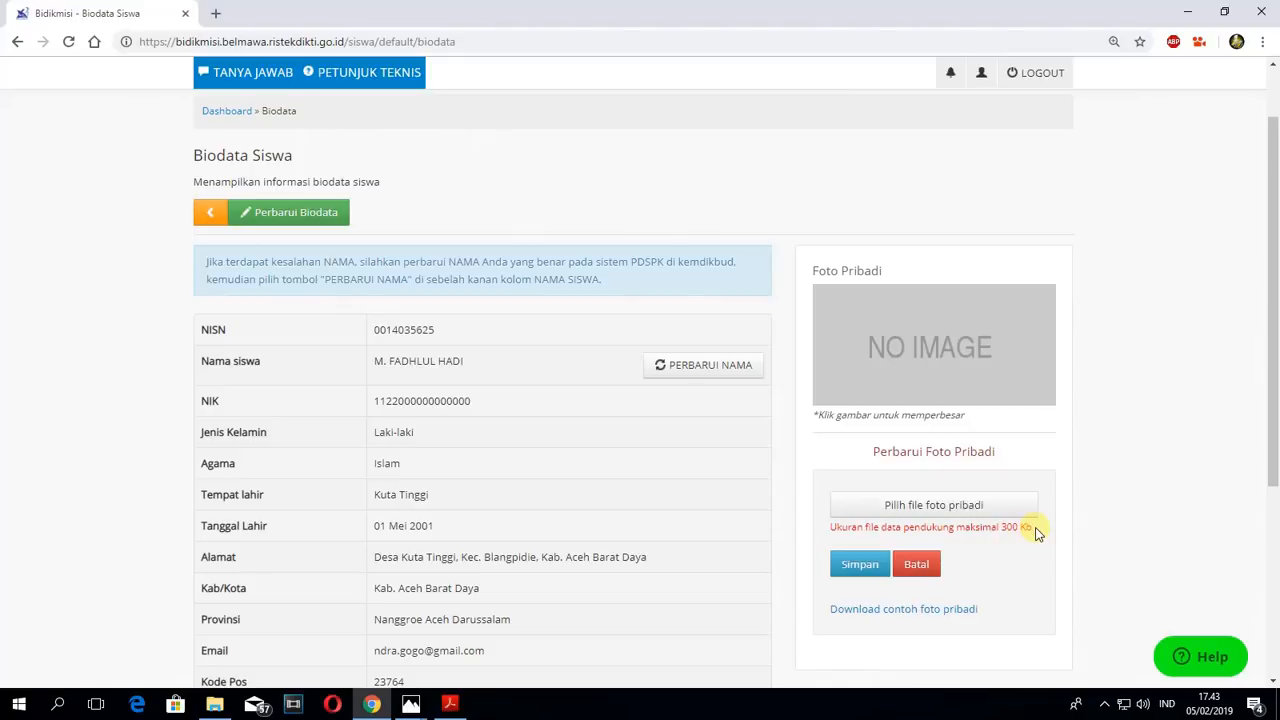
left_click(214, 703)
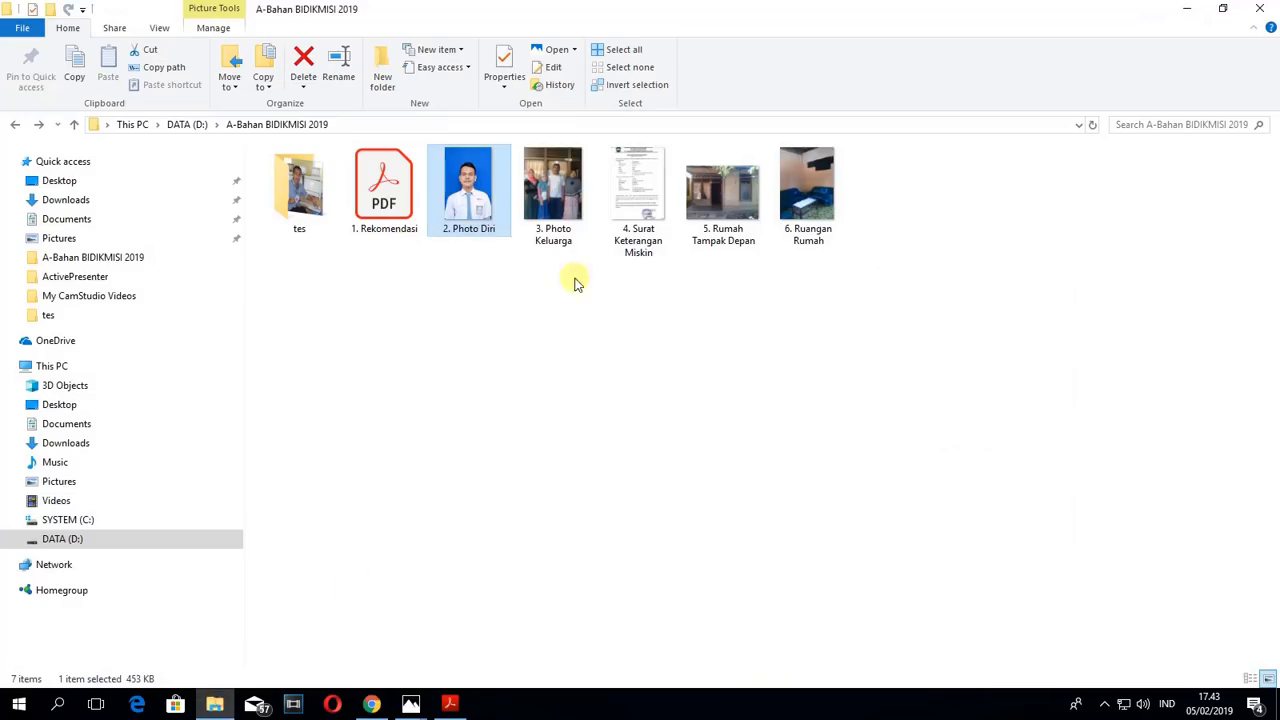
right_click(460, 227)
left_click(518, 671)
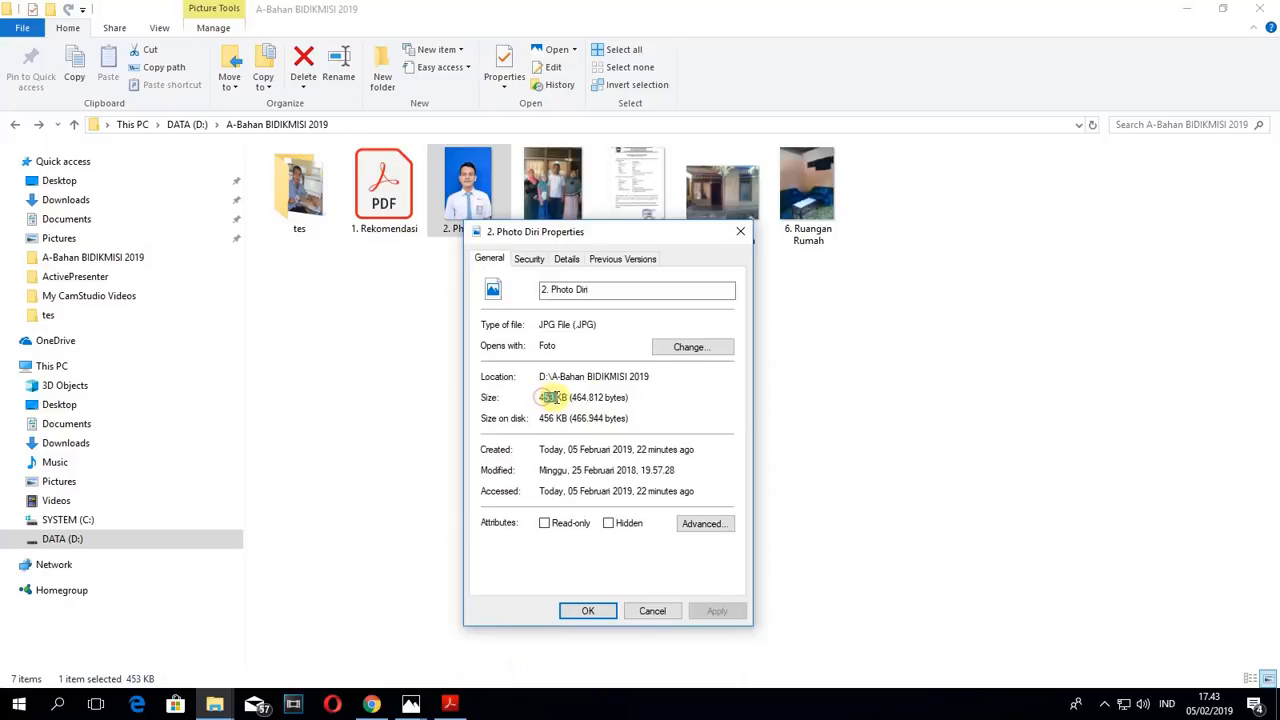
left_click(740, 231)
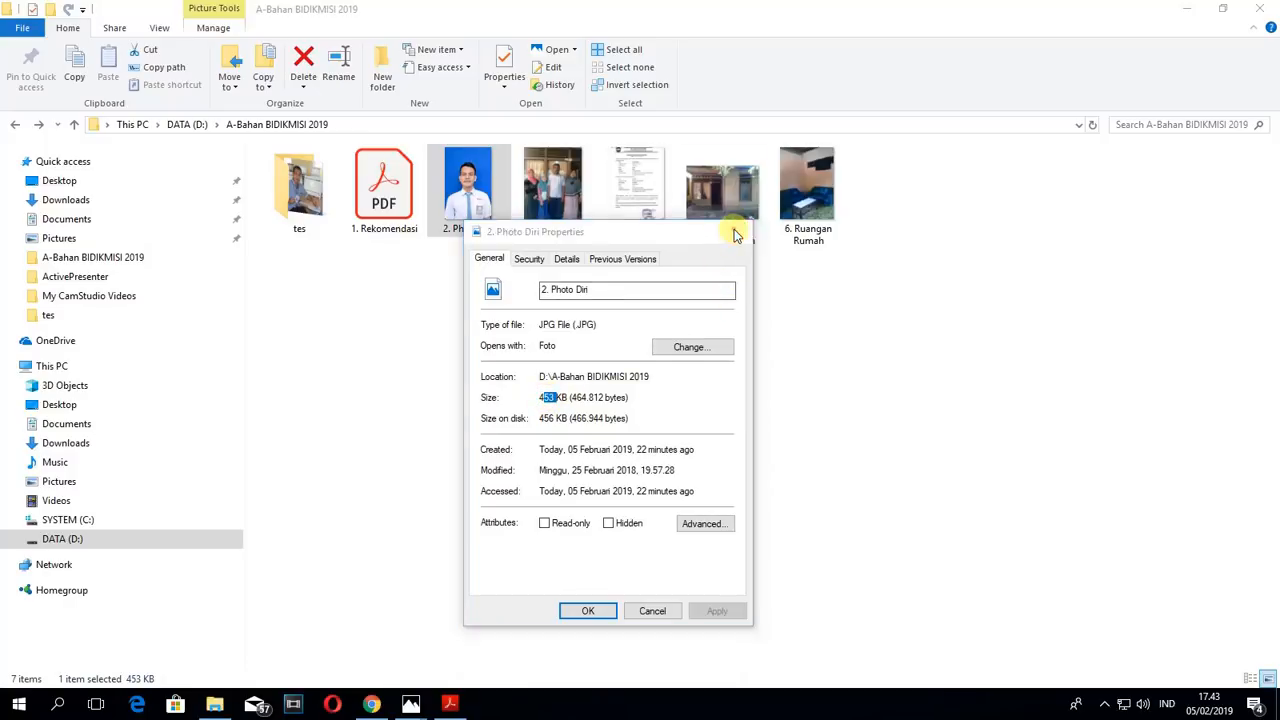
- Open the 2. Photo Diri image from the A-Bahan BIDIKMISI 2019 folder in Paint
right_click(448, 207)
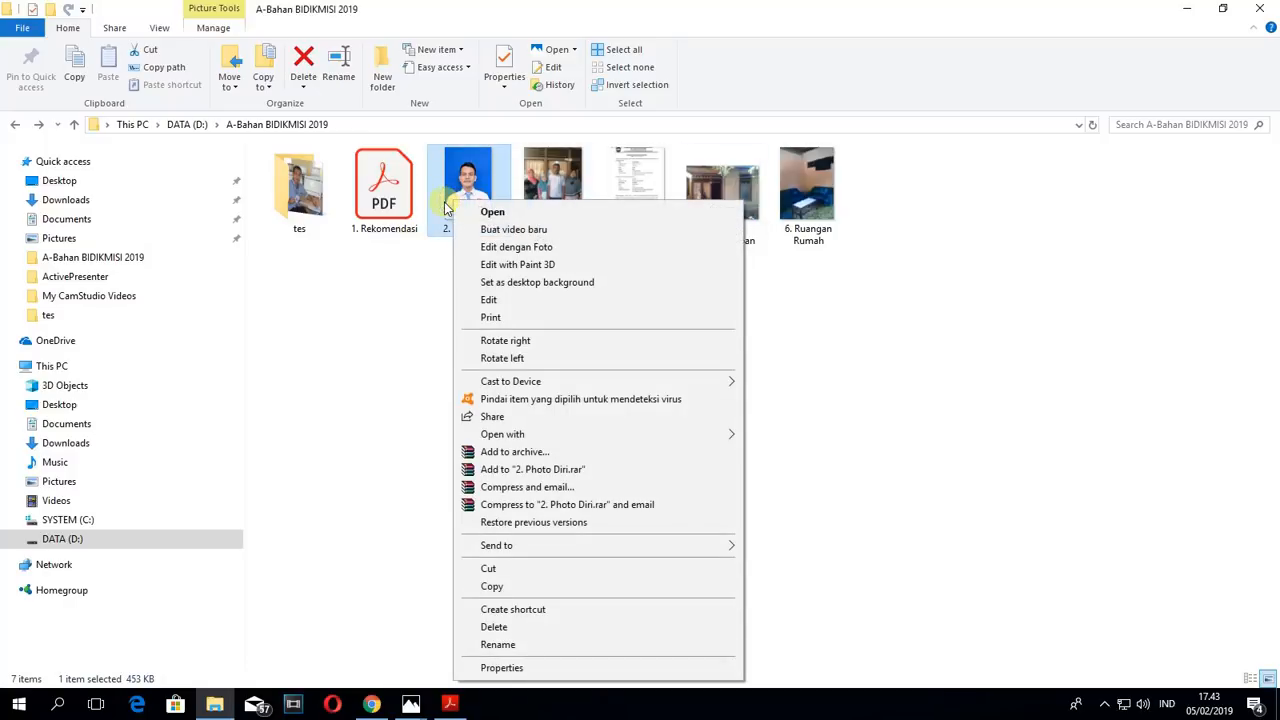
mouse_move(545, 437)
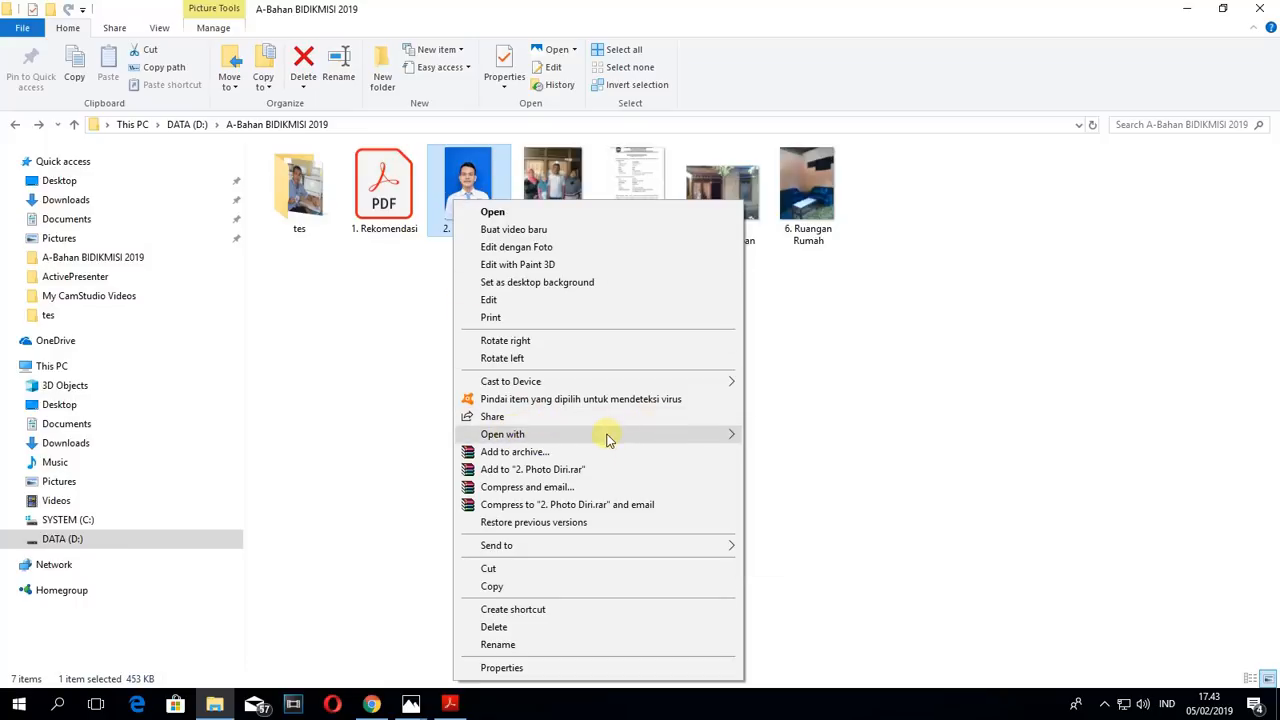
mouse_move(608, 440)
left_click(774, 451)
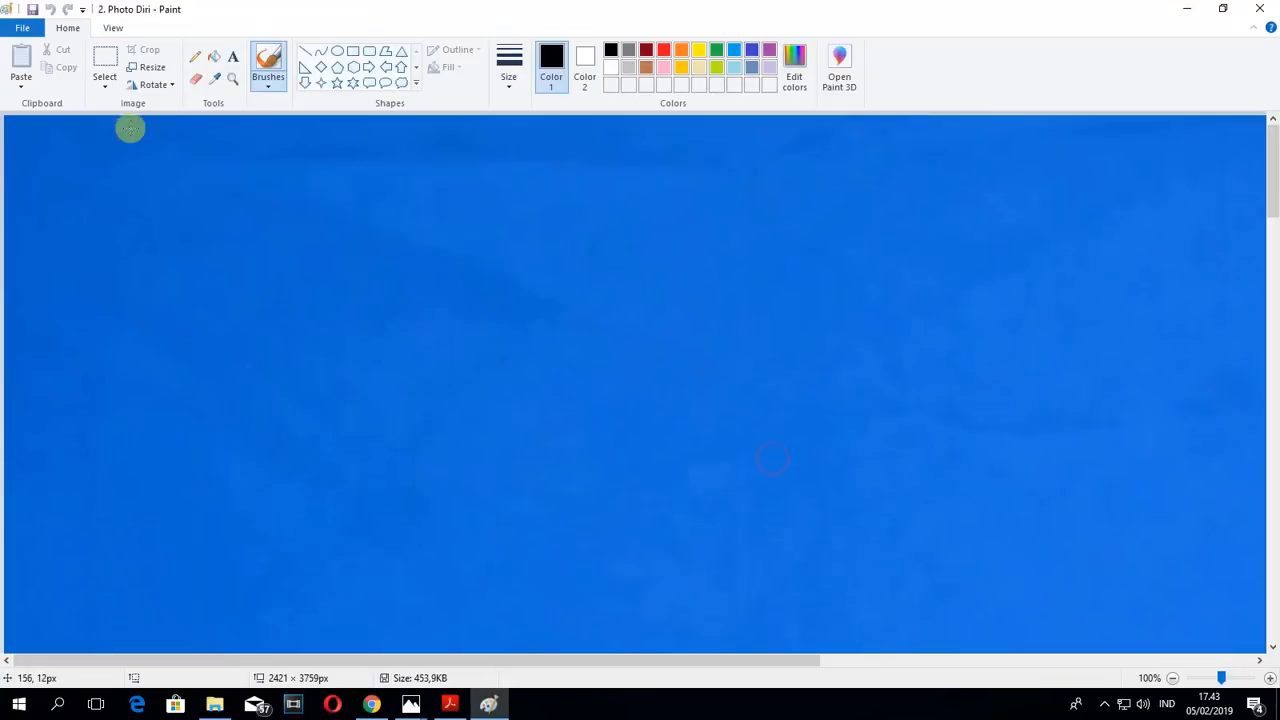
- Resize the photo to 400 by 600 pixels without maintaining the aspect ratio, save it and close Paint
left_click(141, 68)
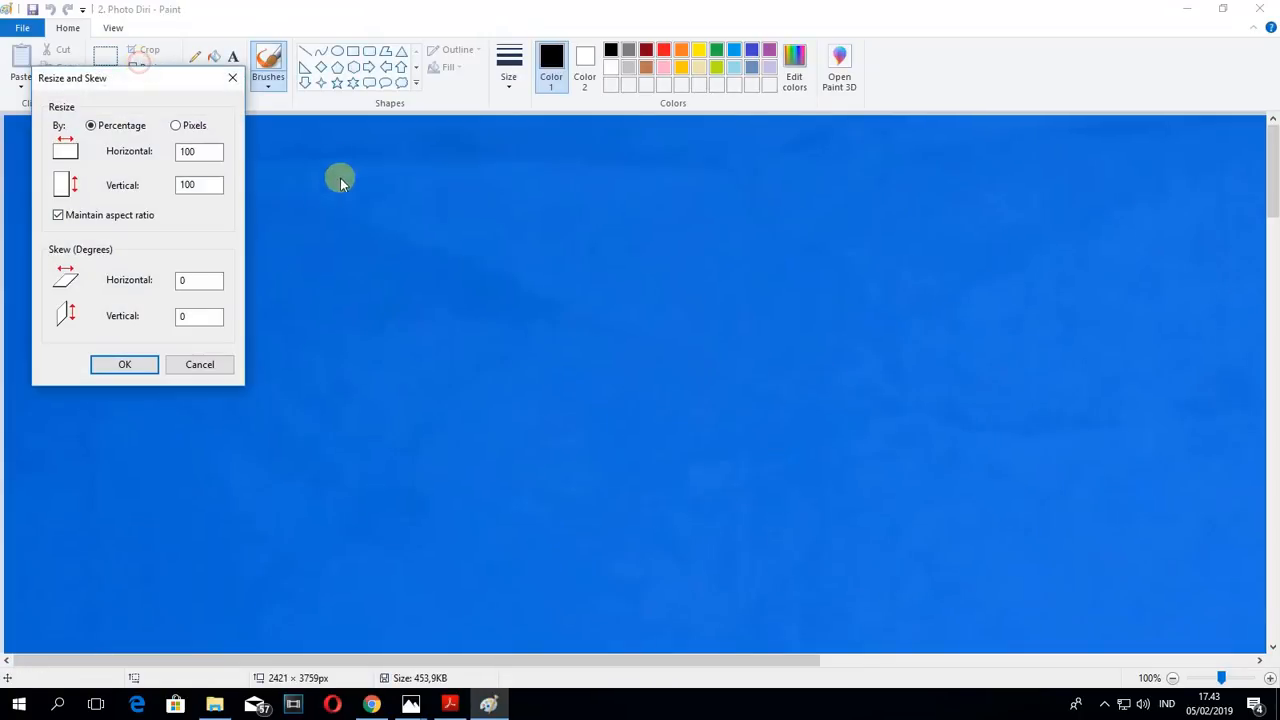
left_click(176, 126)
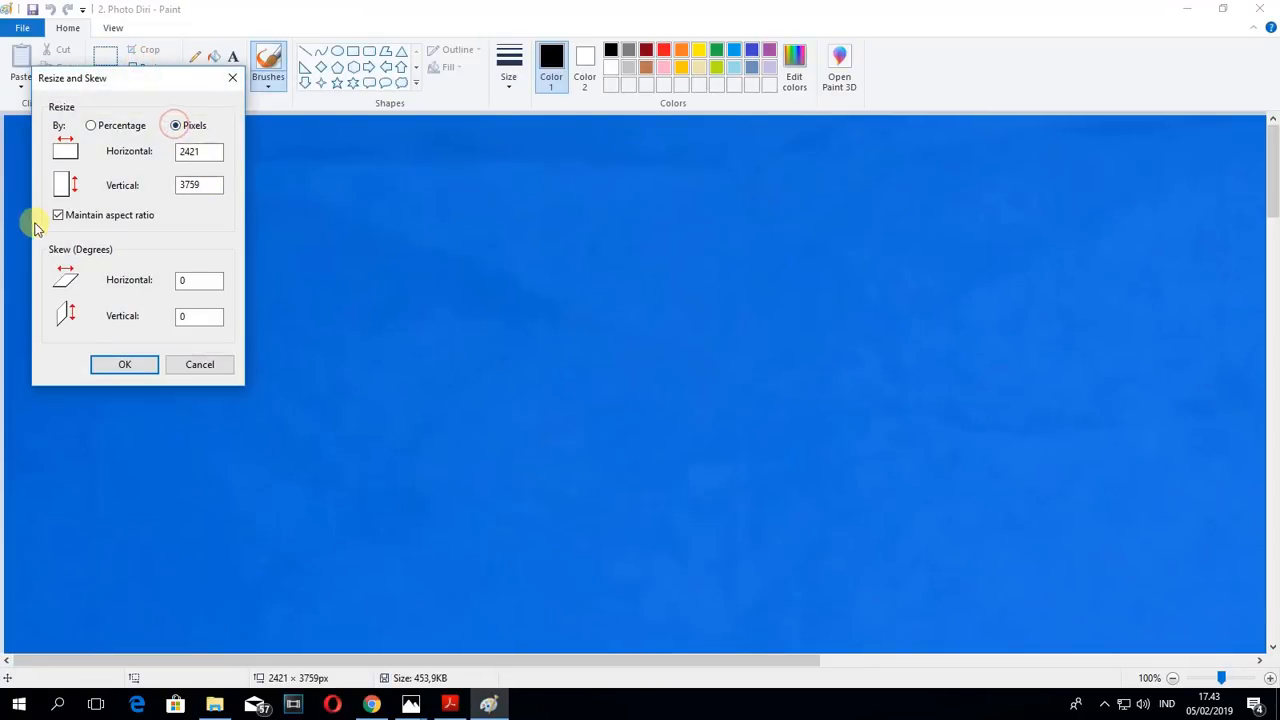
left_click(57, 214)
left_click_drag(211, 147, 101, 148)
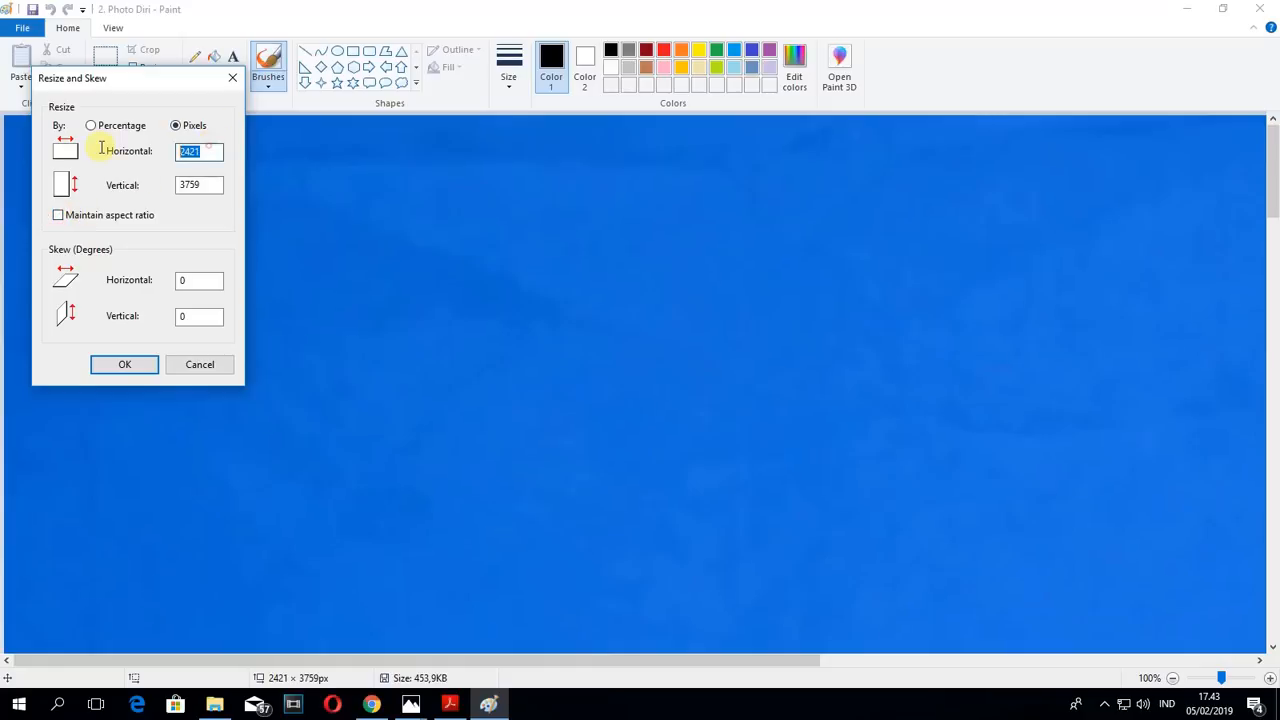
type("400")
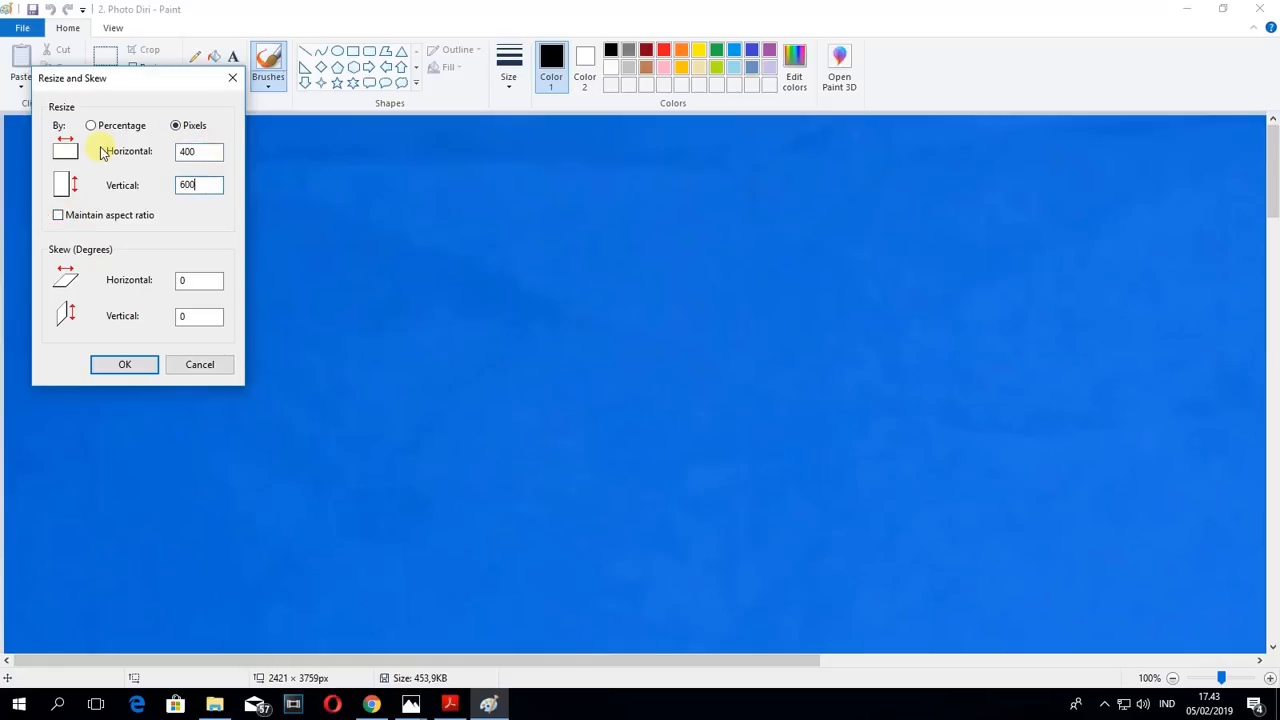
left_click(123, 365)
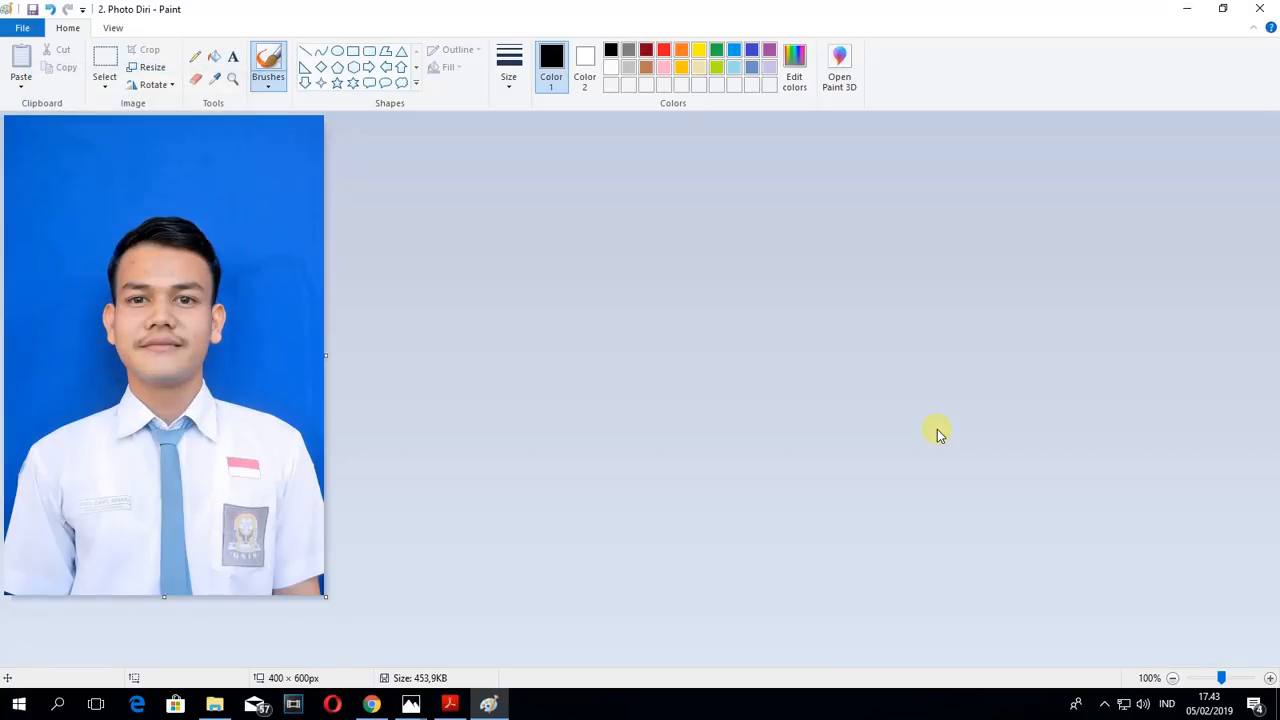
left_click(1260, 8)
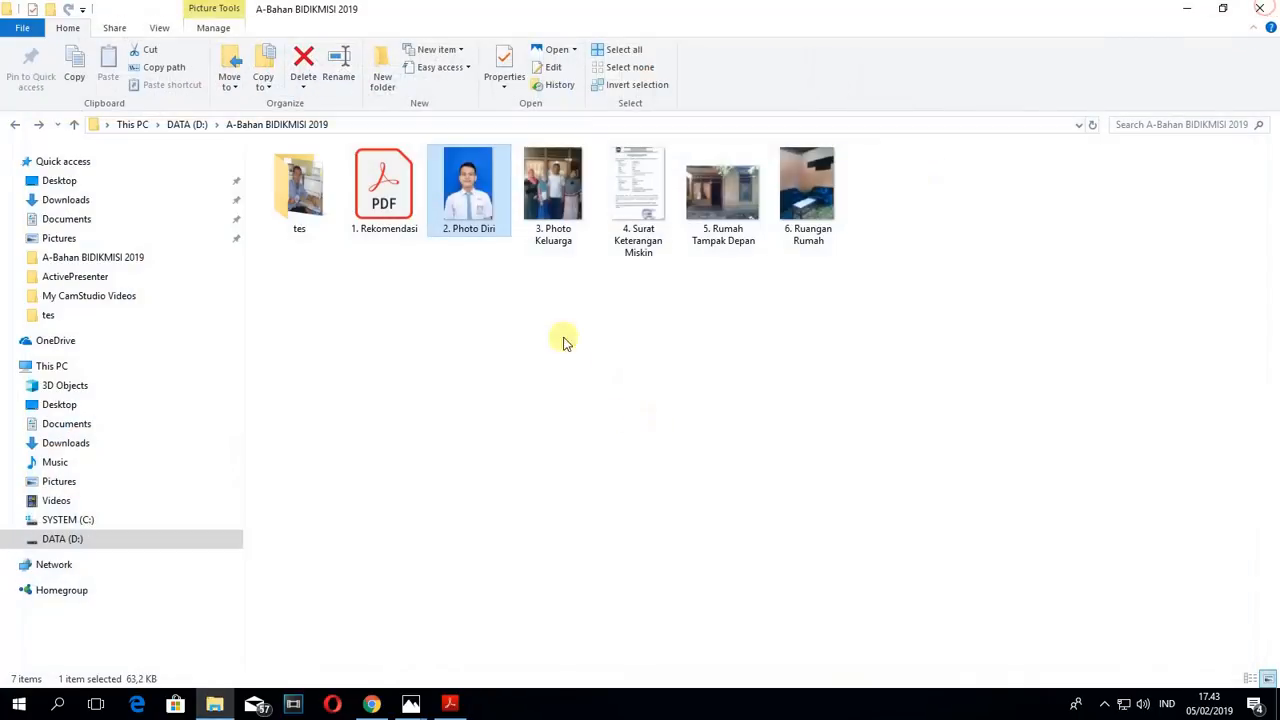
- Check the new file size of the resized 2. Photo Diri in its properties
right_click(461, 205)
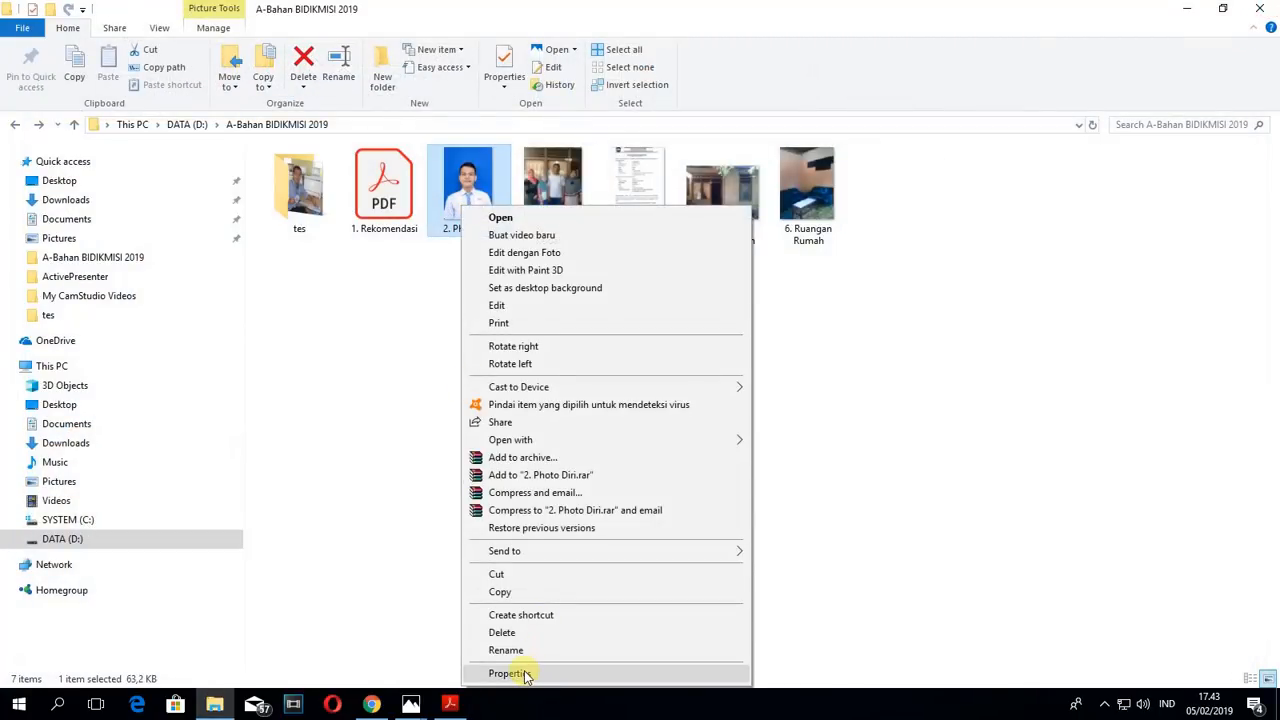
left_click(522, 673)
left_click_drag(544, 383, 567, 387)
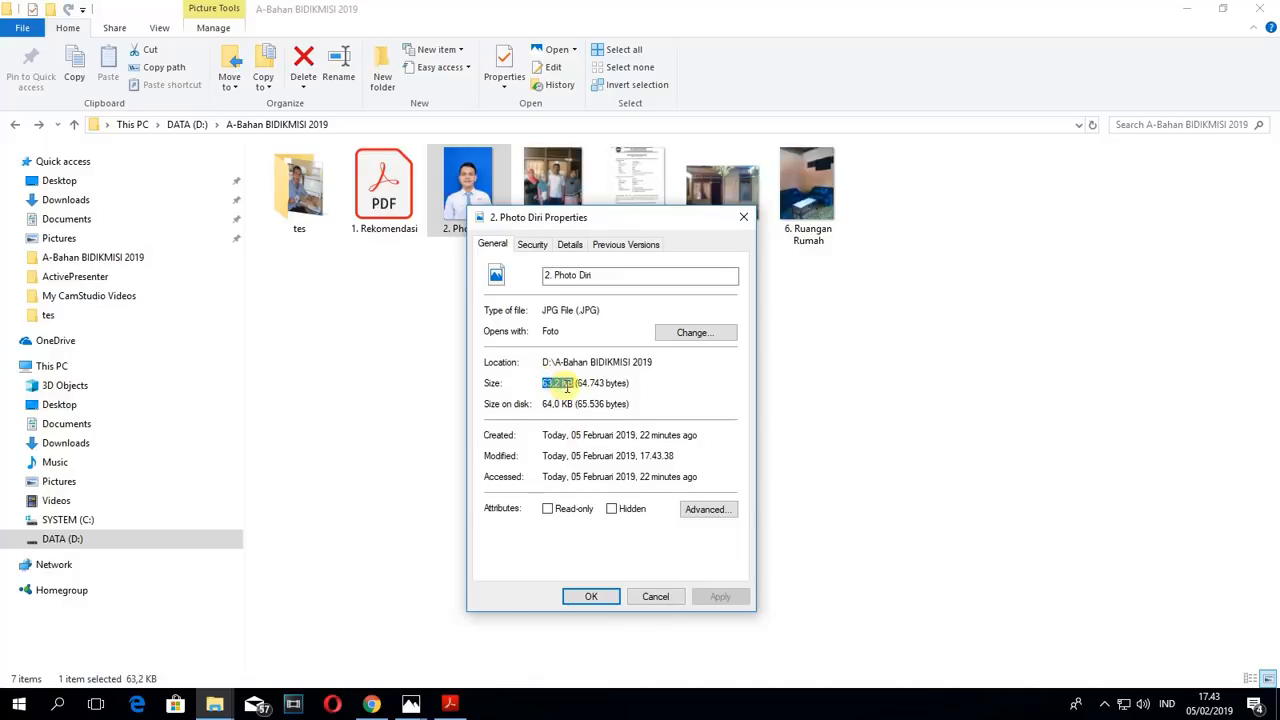
left_click(748, 217)
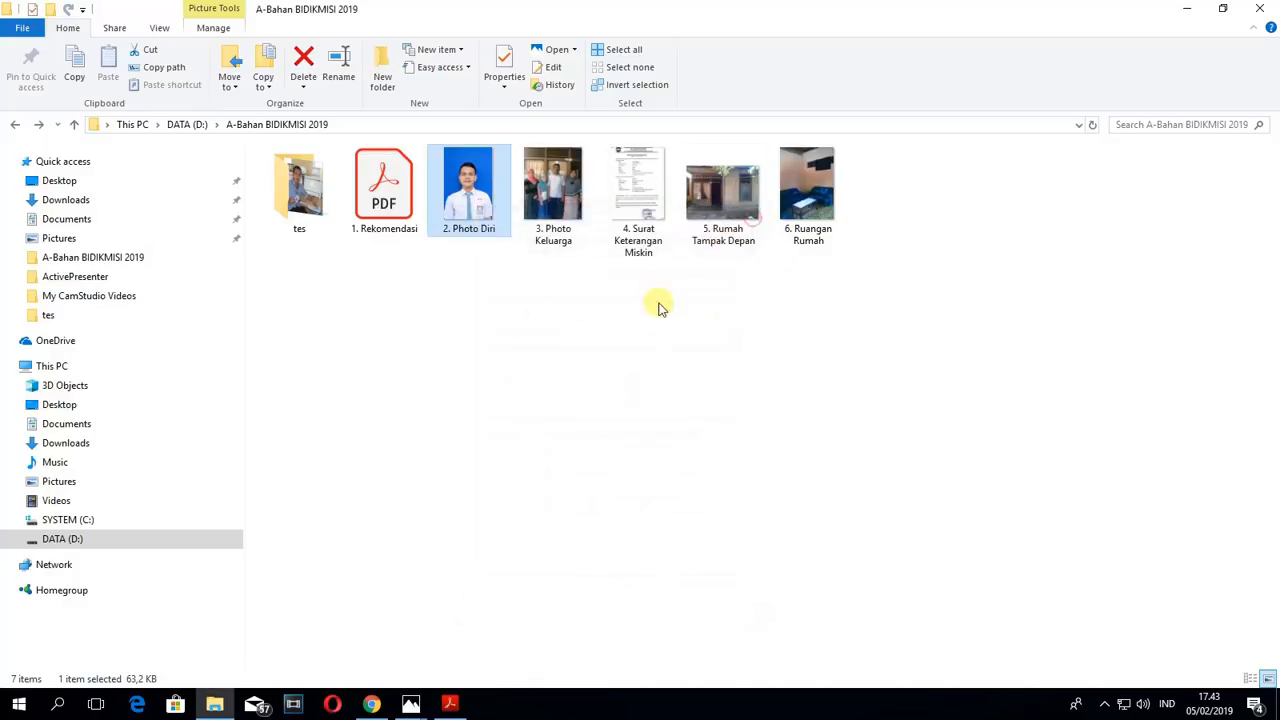
- Switch back to Chrome, choose the resized 2. Photo Diri as the student's Foto Pribadi and save the upload
left_click(371, 704)
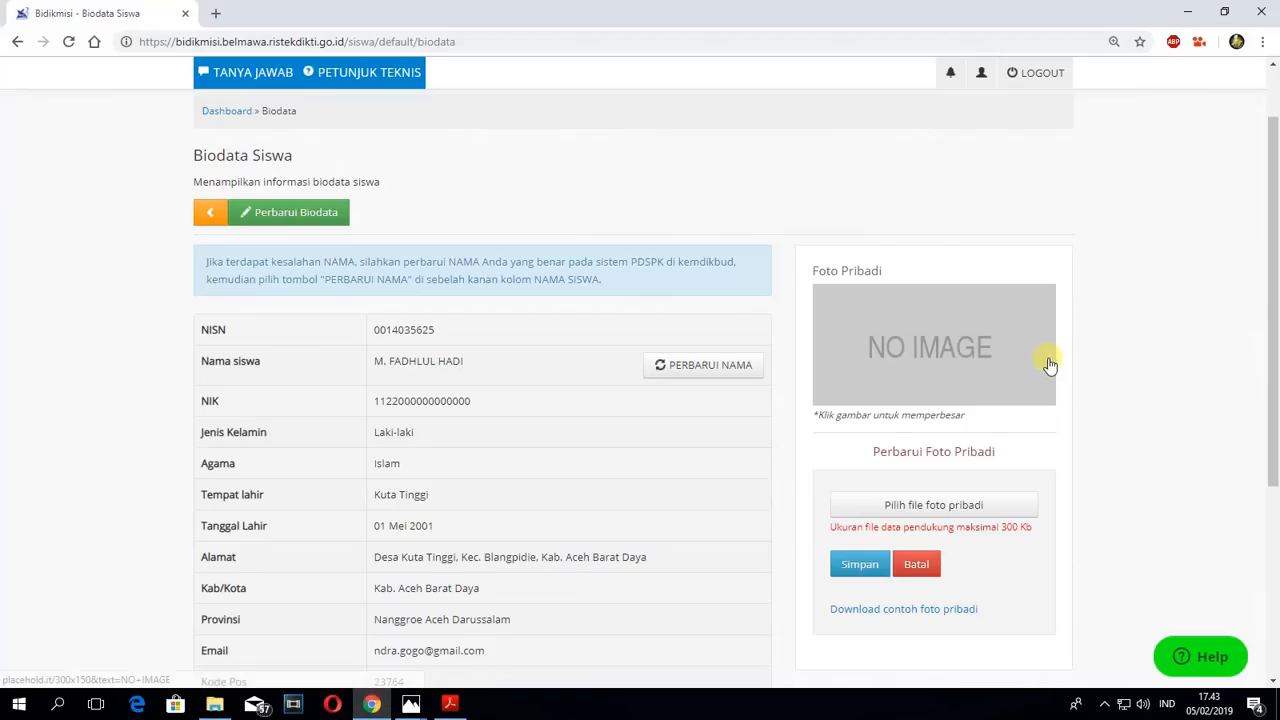
left_click(936, 507)
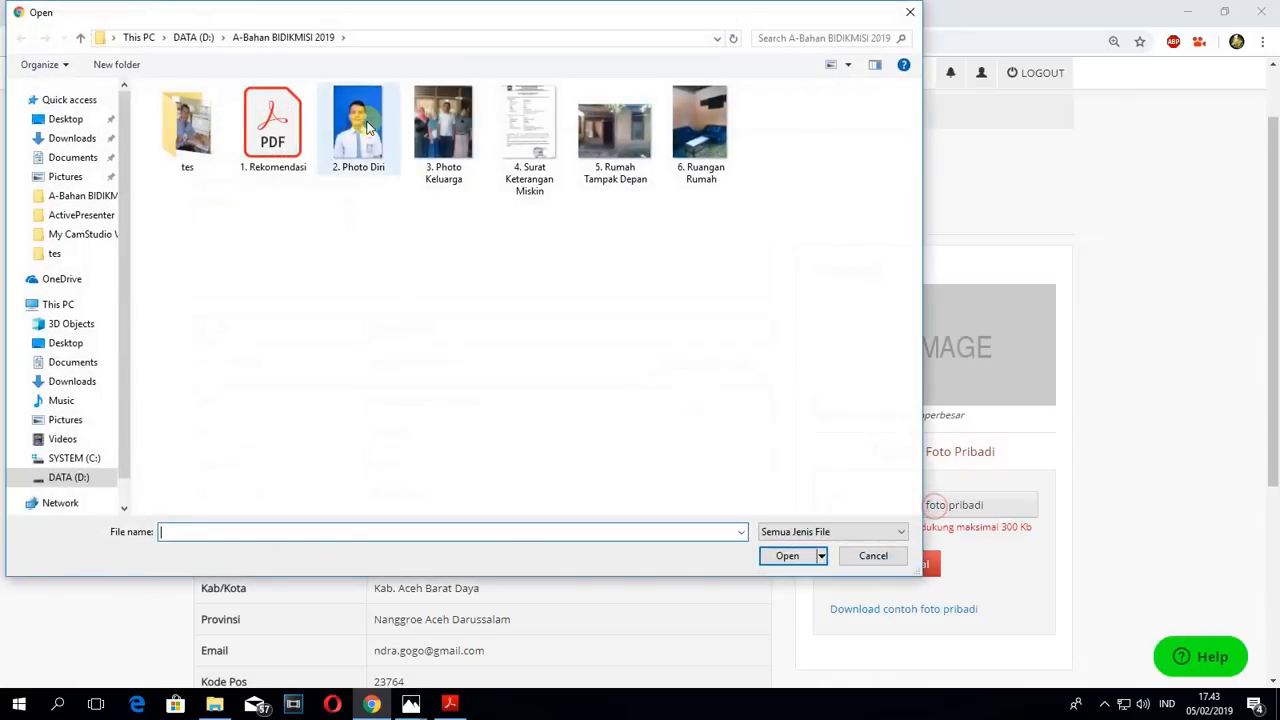
left_click(360, 125)
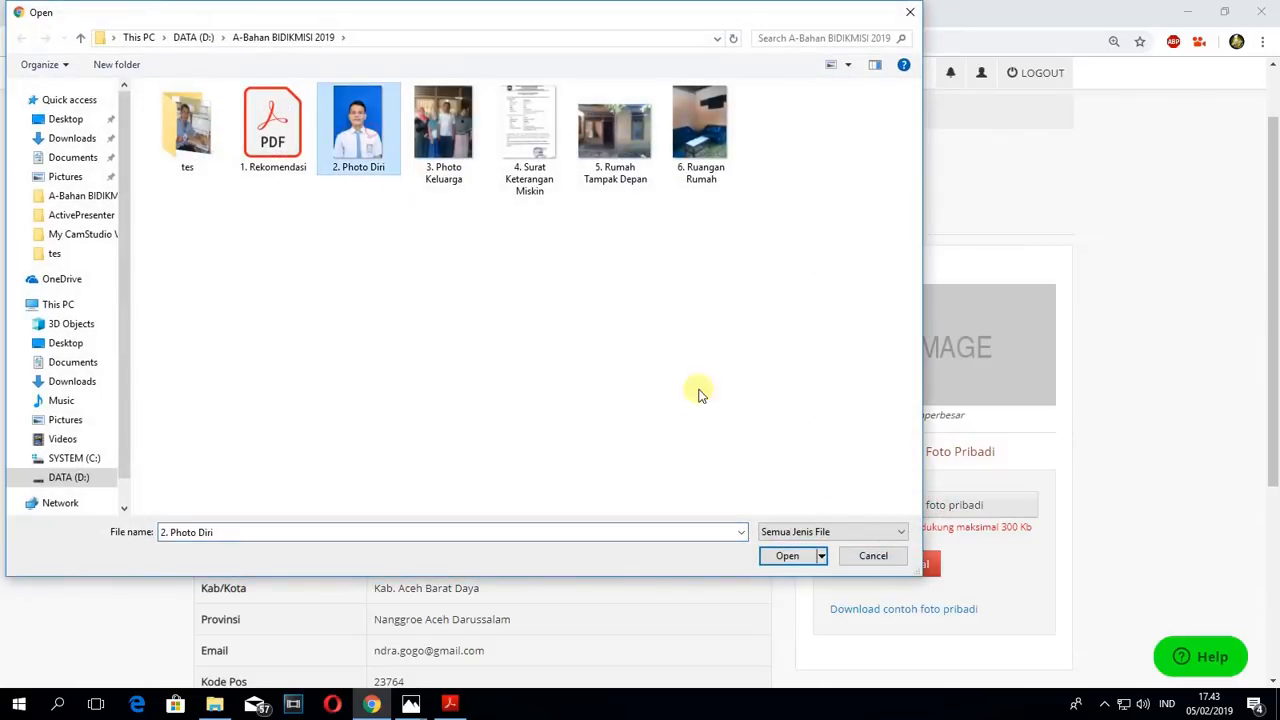
left_click(786, 556)
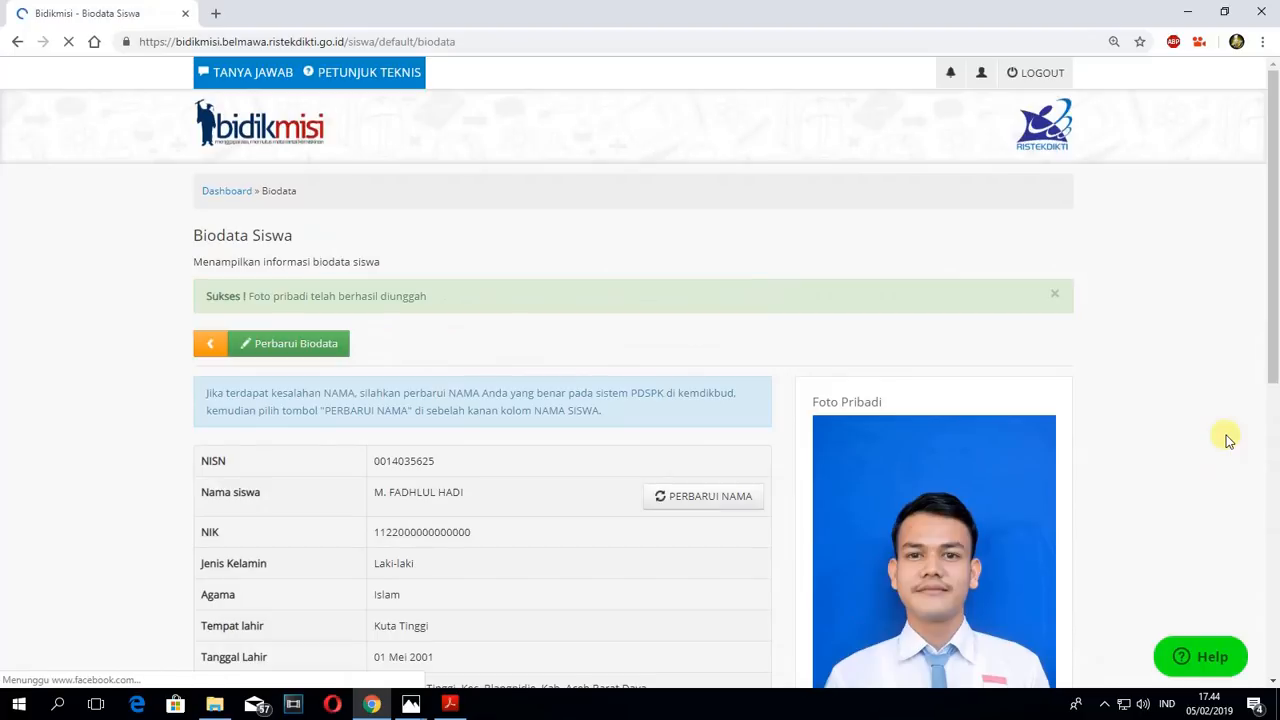
- Review the Biodata Siswa page, examining the upload message, the Foto Pribadi and the student's data rows
scroll(1134, 403, "down", 3)
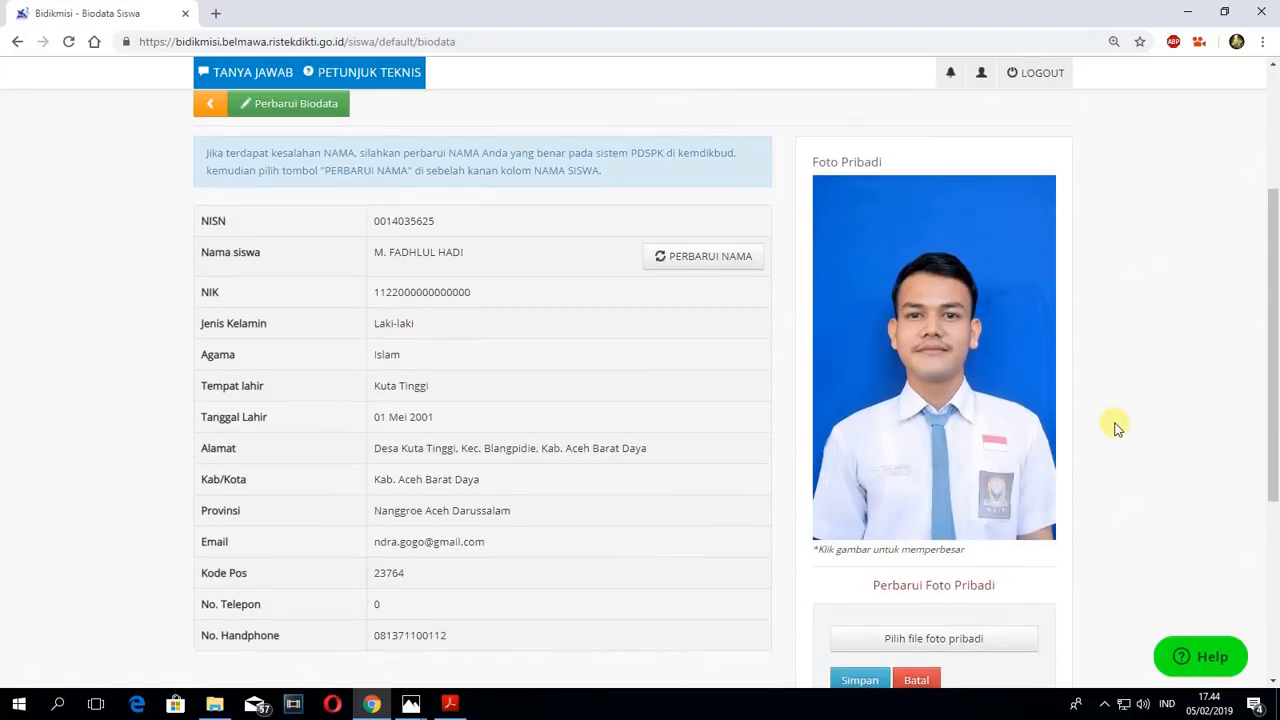
scroll(944, 311, "down", 3)
scroll(940, 335, "up", 5)
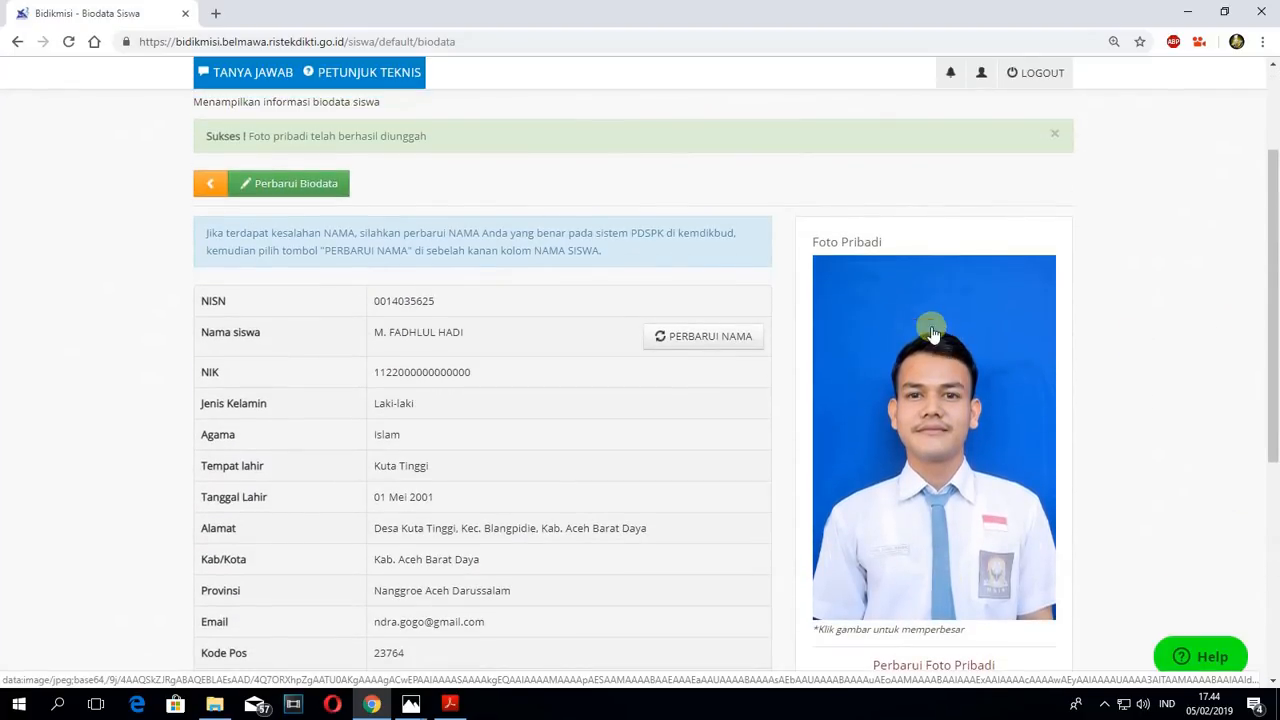
scroll(549, 149, "up", 2)
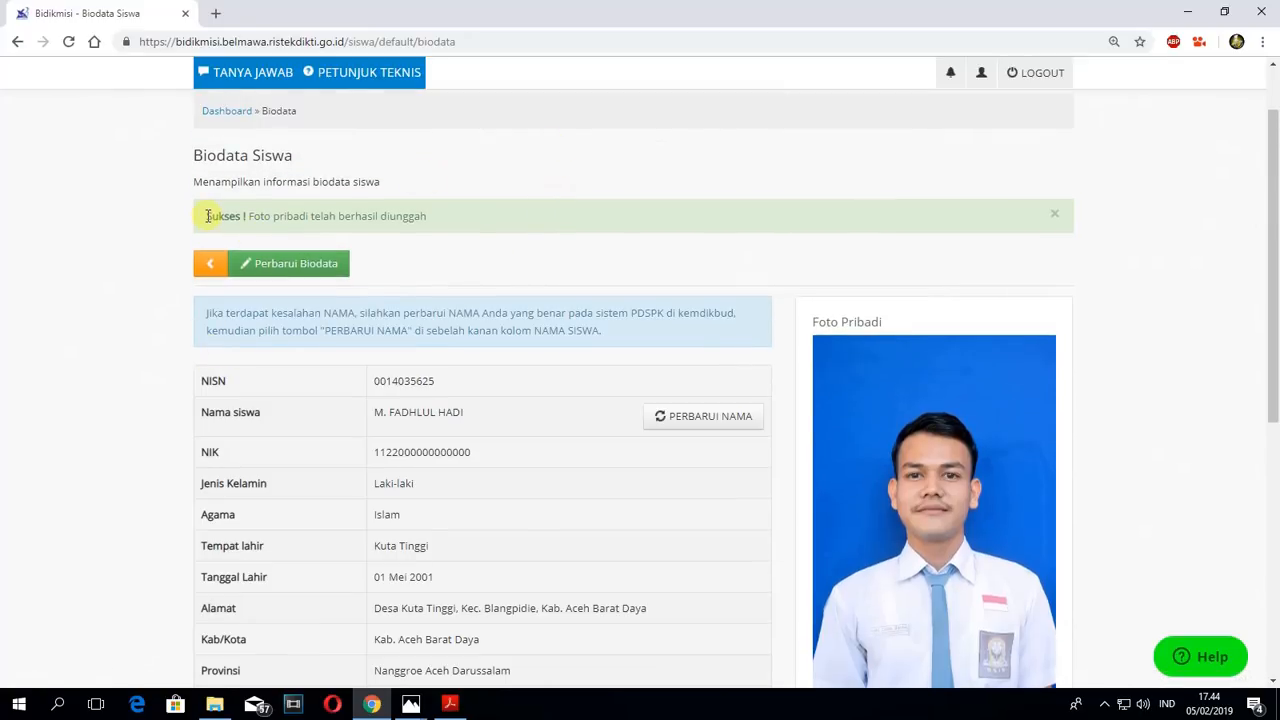
mouse_move(207, 216)
left_mouse_down()
mouse_move(421, 214)
mouse_move(228, 218)
left_mouse_up()
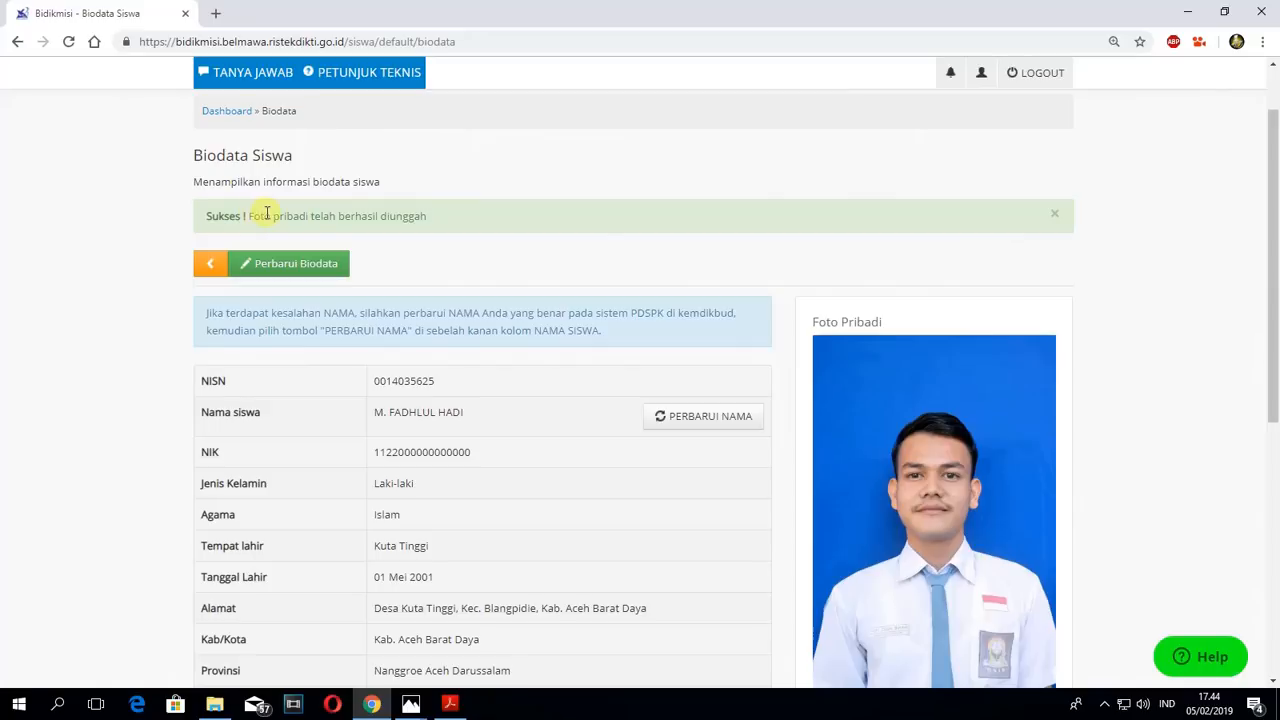
scroll(590, 240, "down", 3)
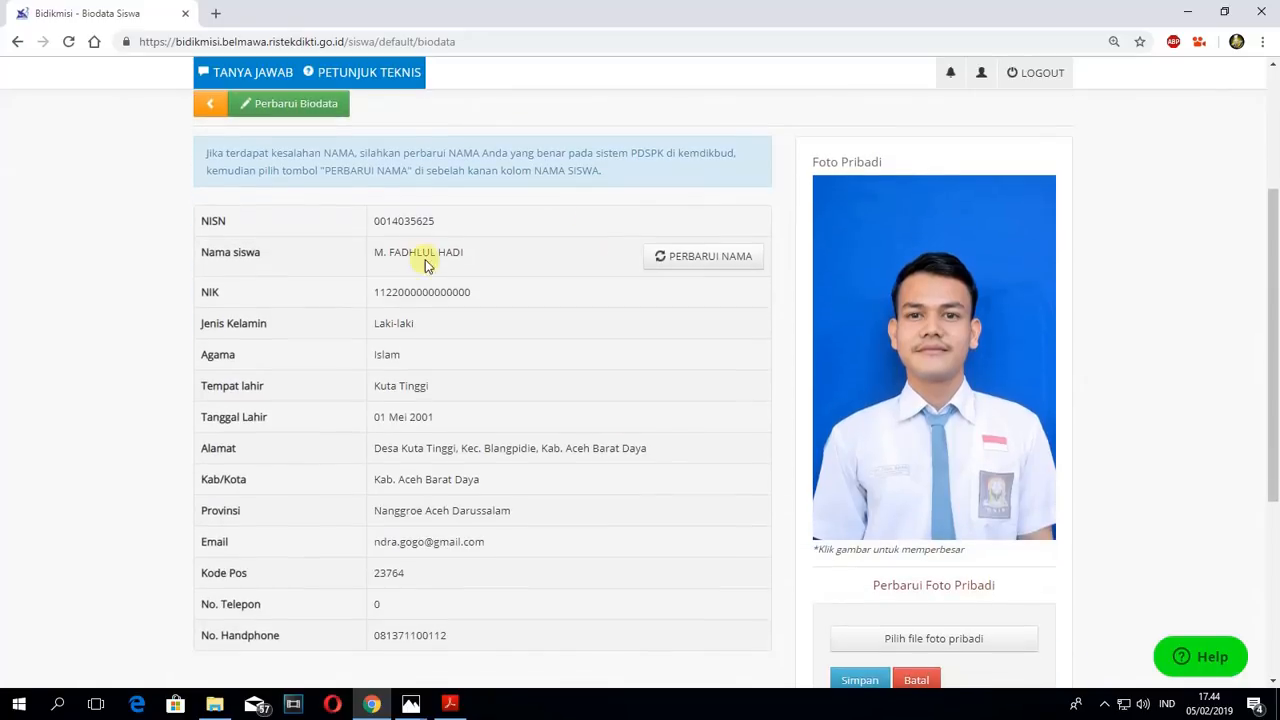
left_click_drag(196, 222, 366, 277)
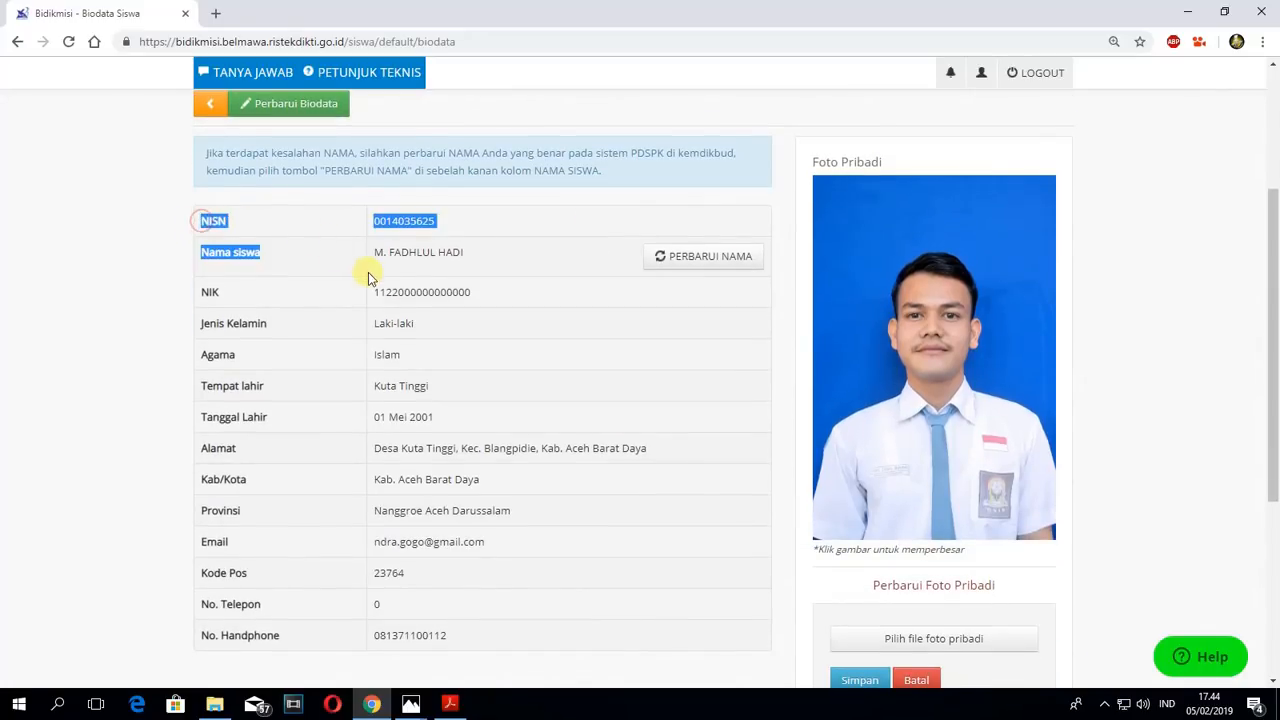
scroll(449, 411, "down", 3)
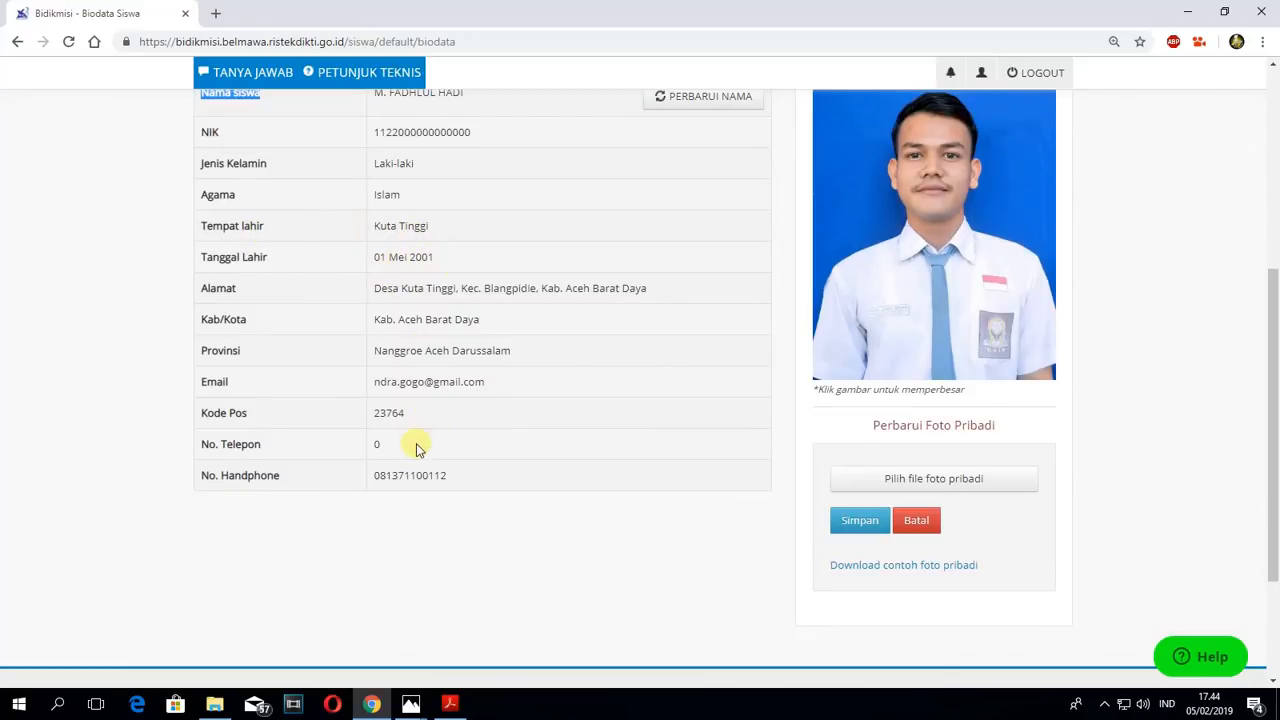
scroll(500, 375, "up", 8)
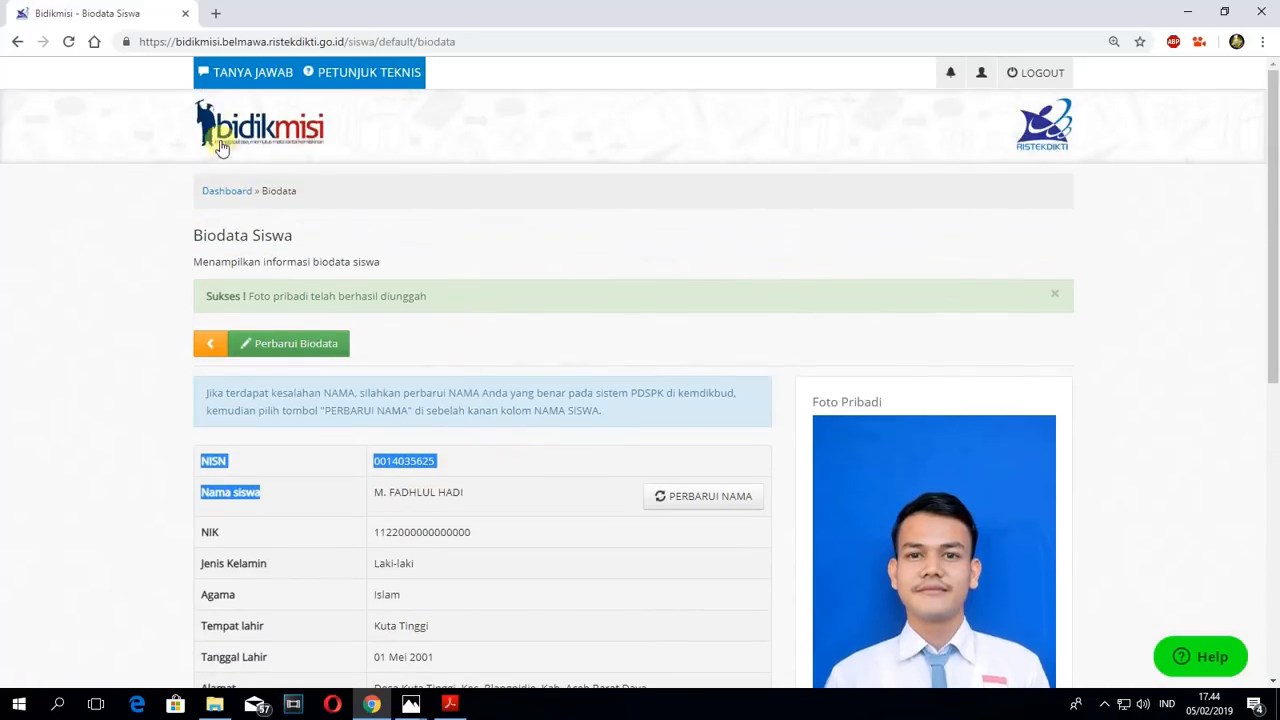
- Return to the dashboard, open the Kondisi Ekonomi form and set Pekerjaan Ayah to Petani
left_click(232, 194)
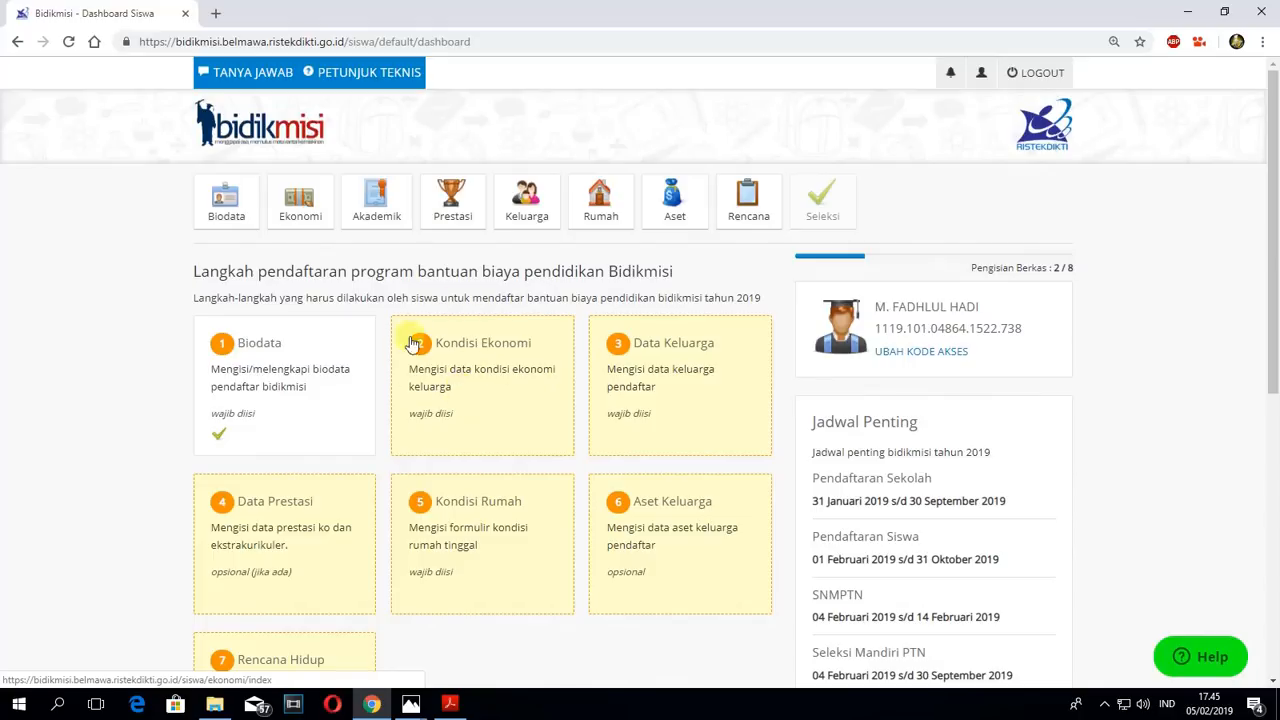
left_click(466, 372)
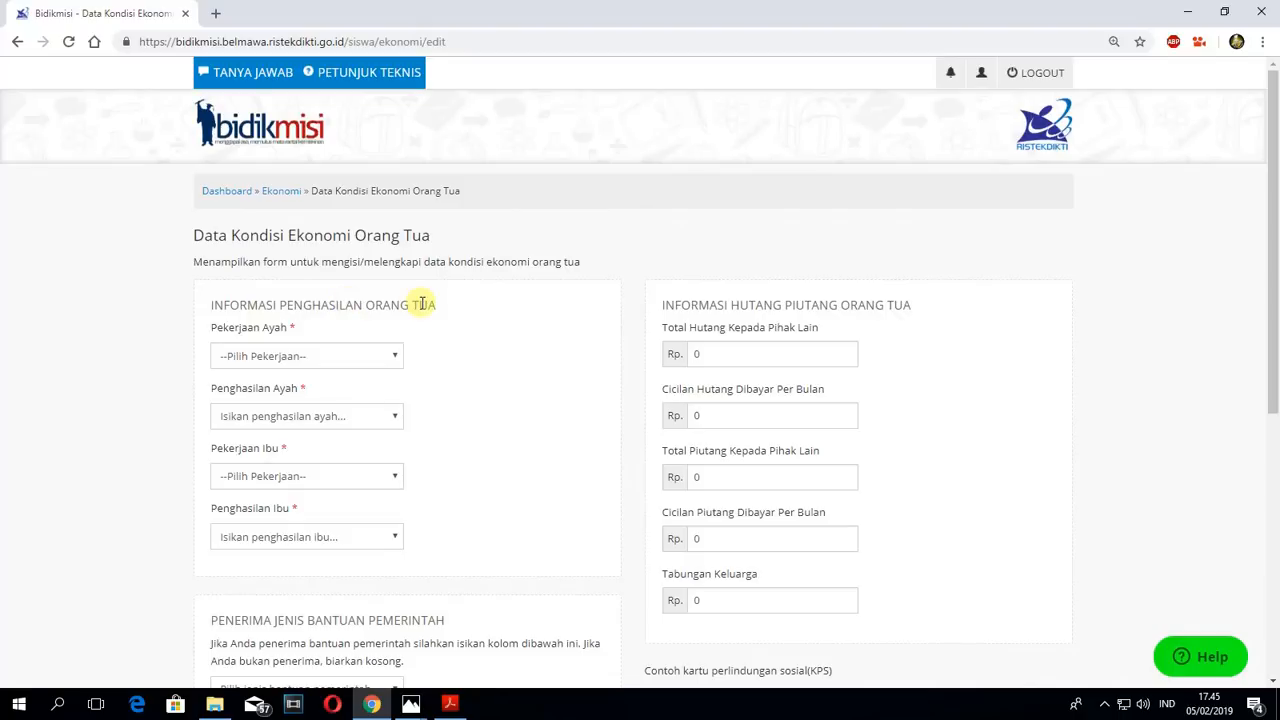
left_click(396, 357)
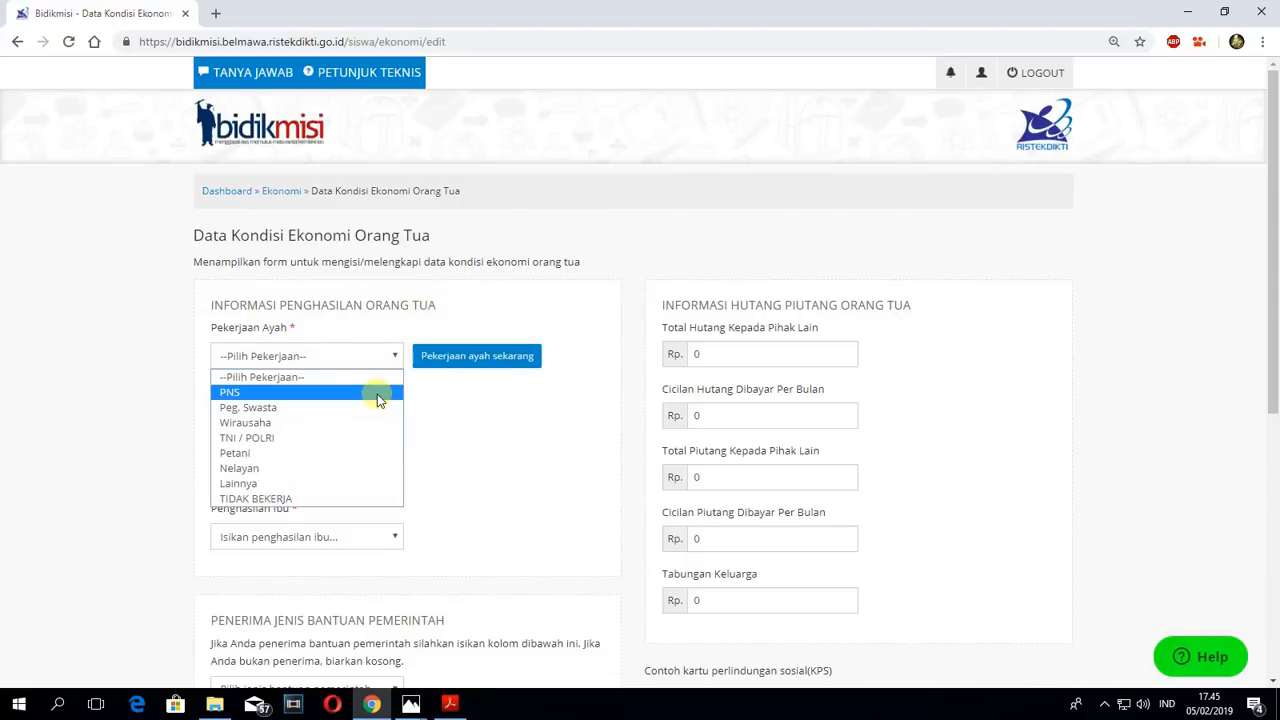
left_click(238, 455)
- Set Penghasilan Ayah to the range Rp. 1.000.001 - Rp. 1.250.000
mouse_move(331, 420)
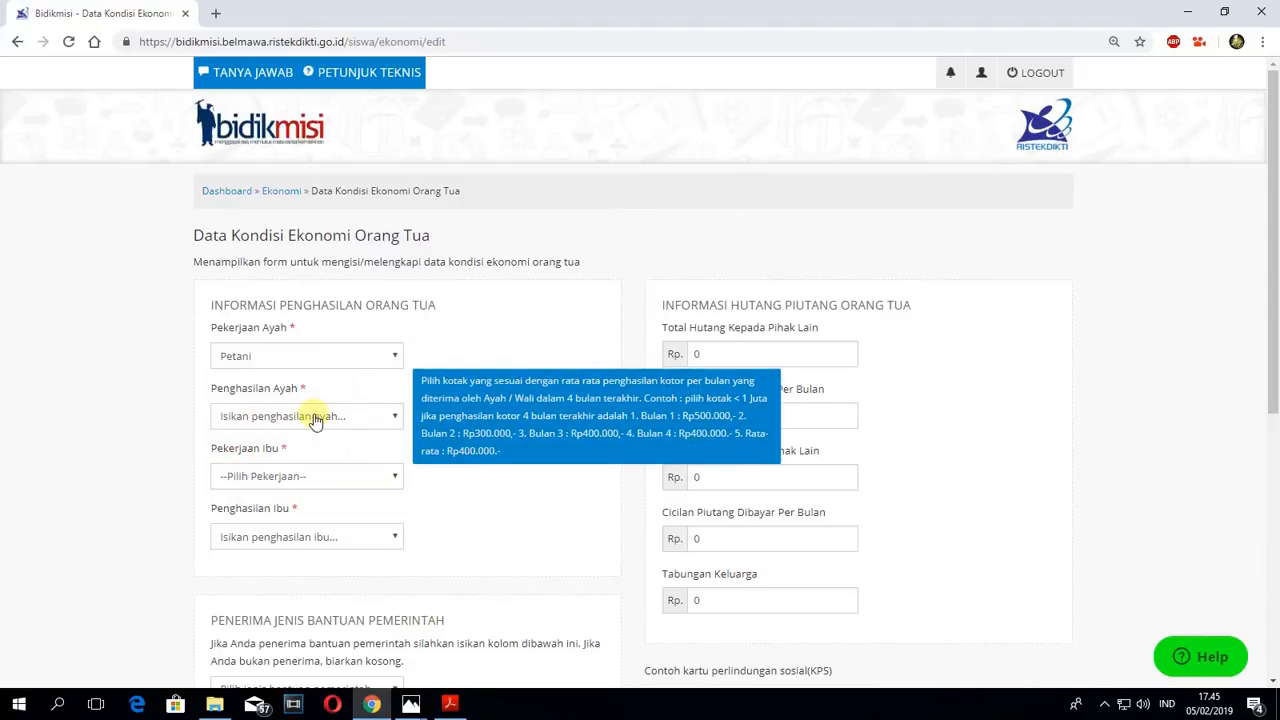
left_click(370, 417)
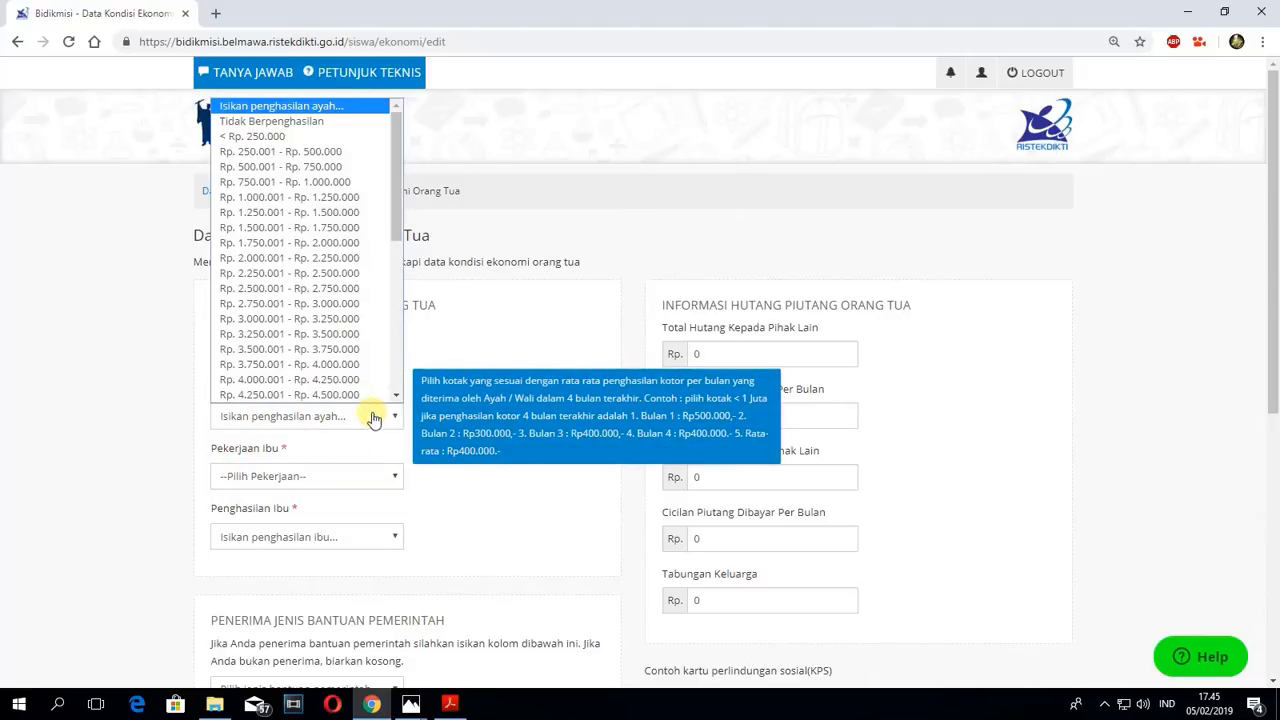
left_click(298, 197)
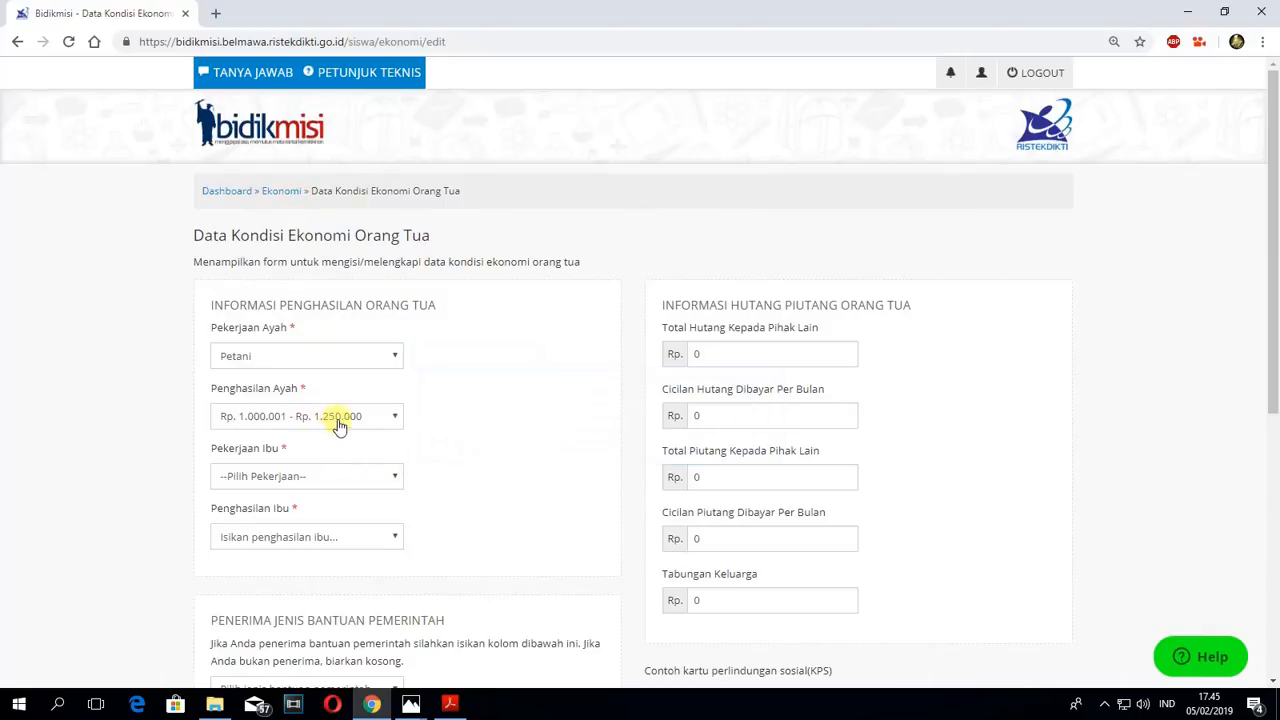
left_click(396, 421)
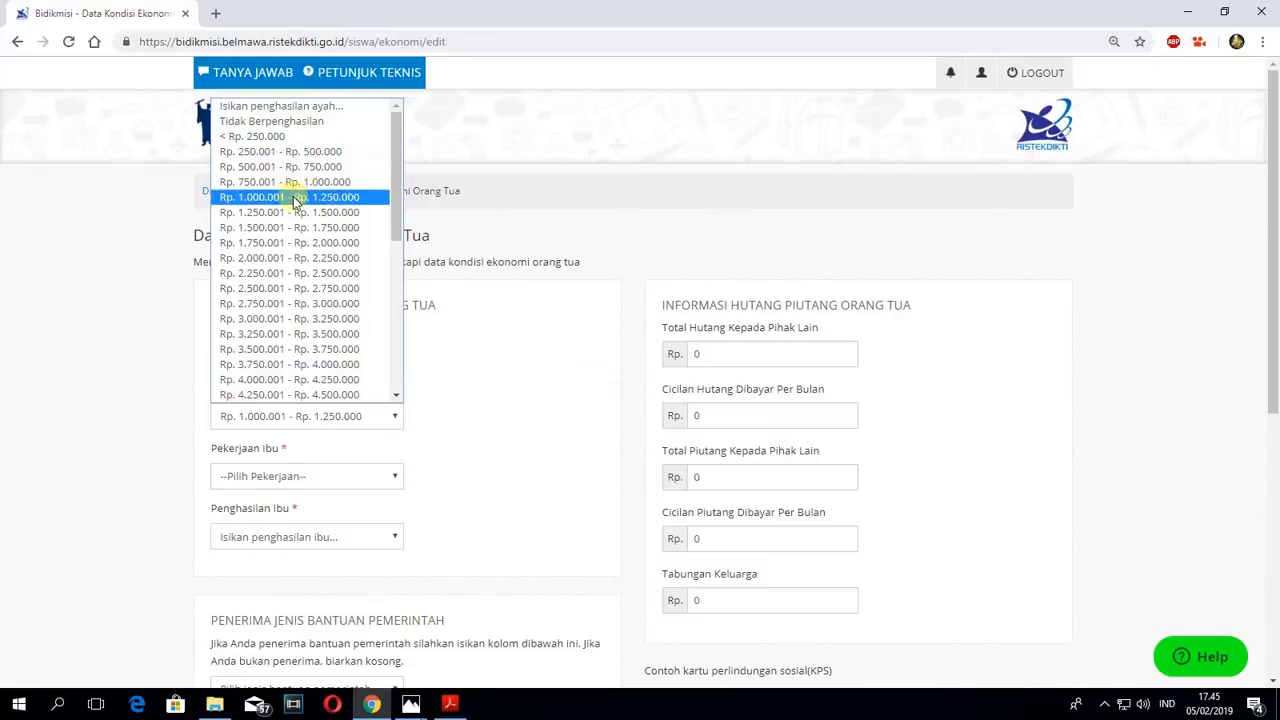
left_click(488, 396)
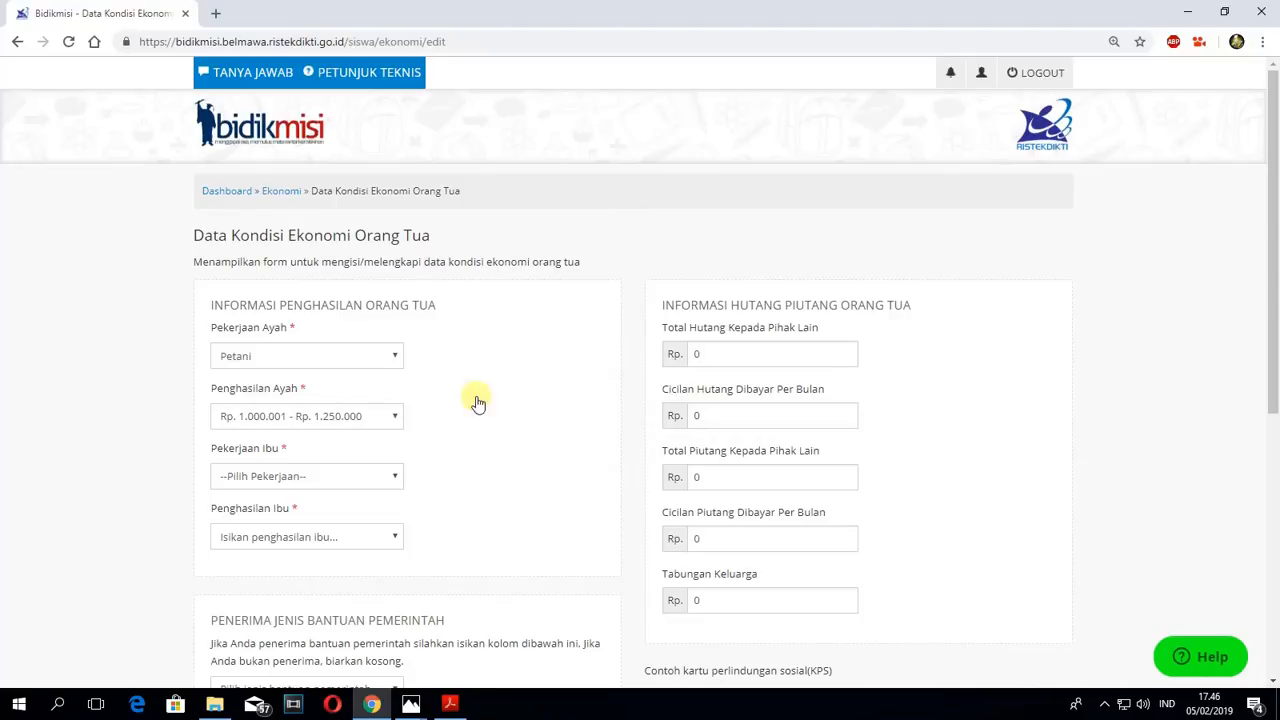
- Set Pekerjaan Ibu to TIDAK BEKERJA and Penghasilan Ibu to Tidak Berpenghasilan
left_click(395, 481)
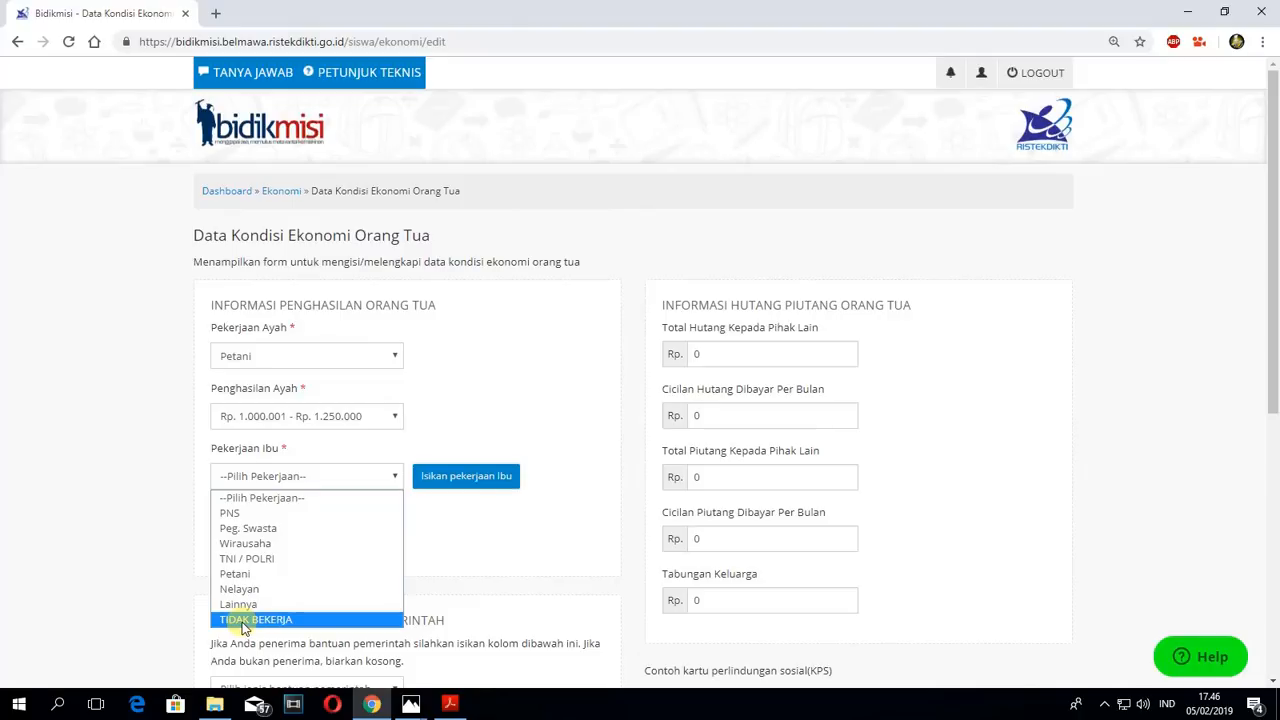
left_click(243, 622)
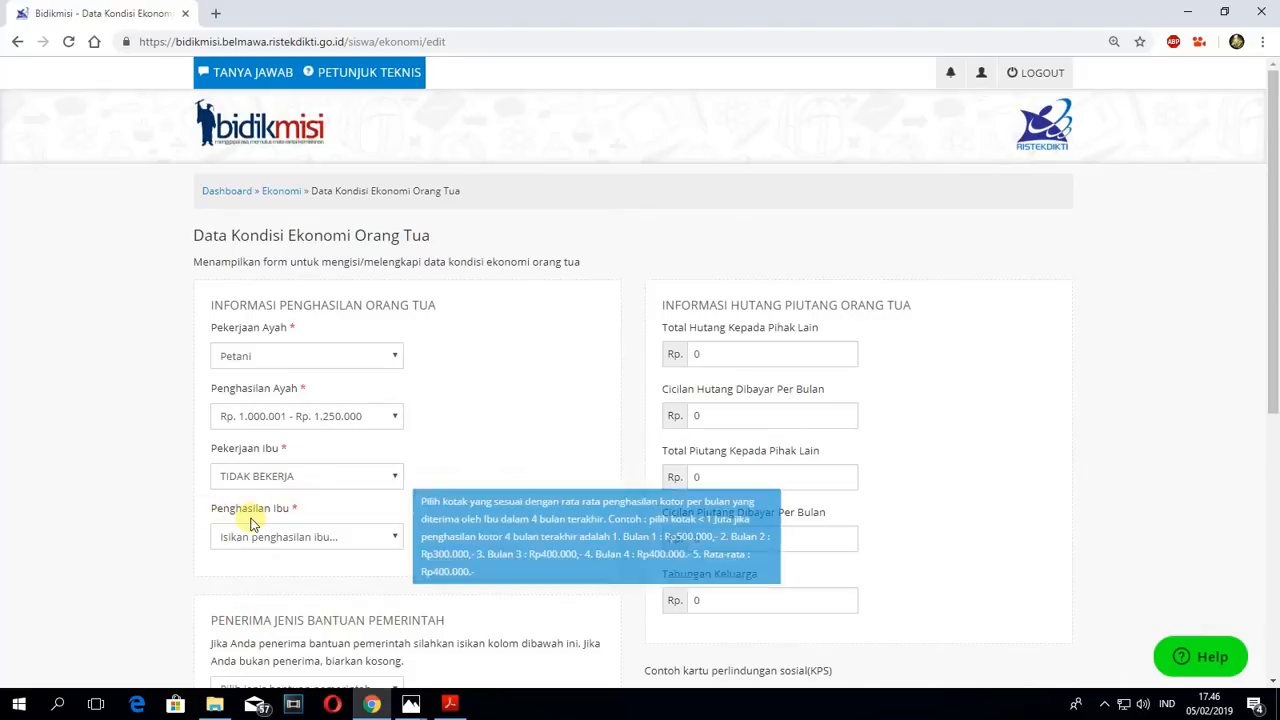
left_click(392, 538)
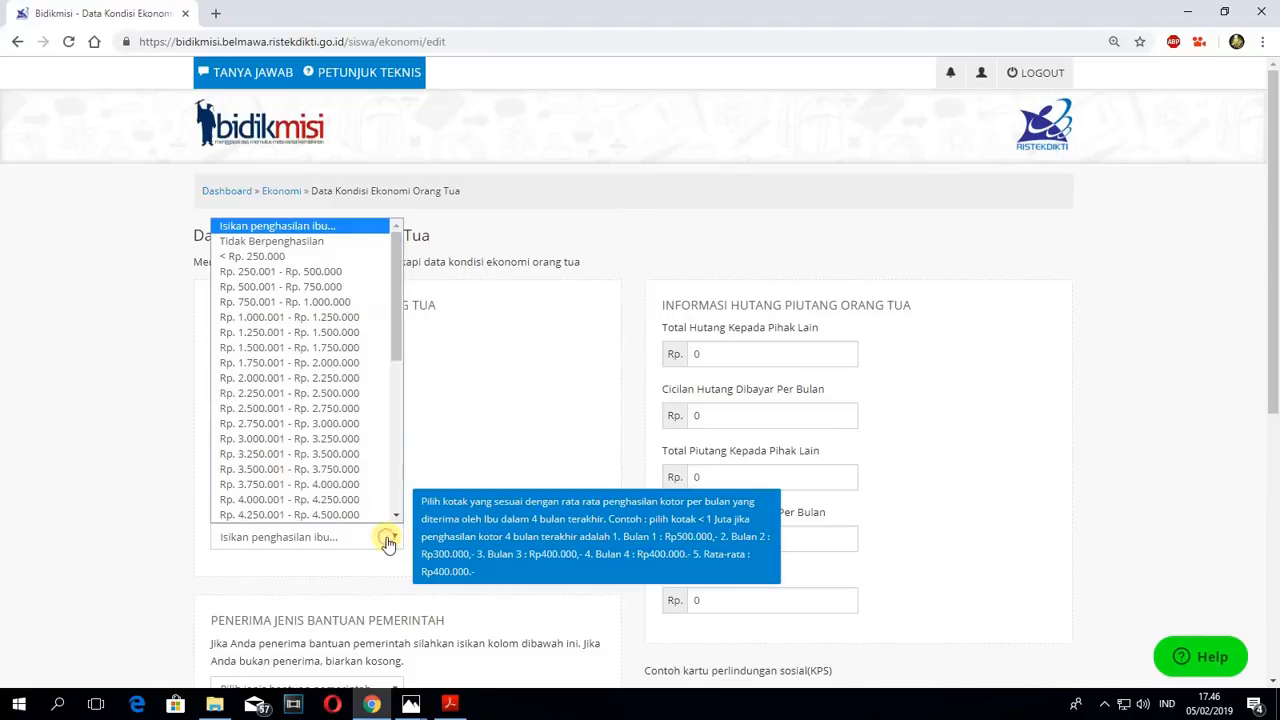
left_click(270, 242)
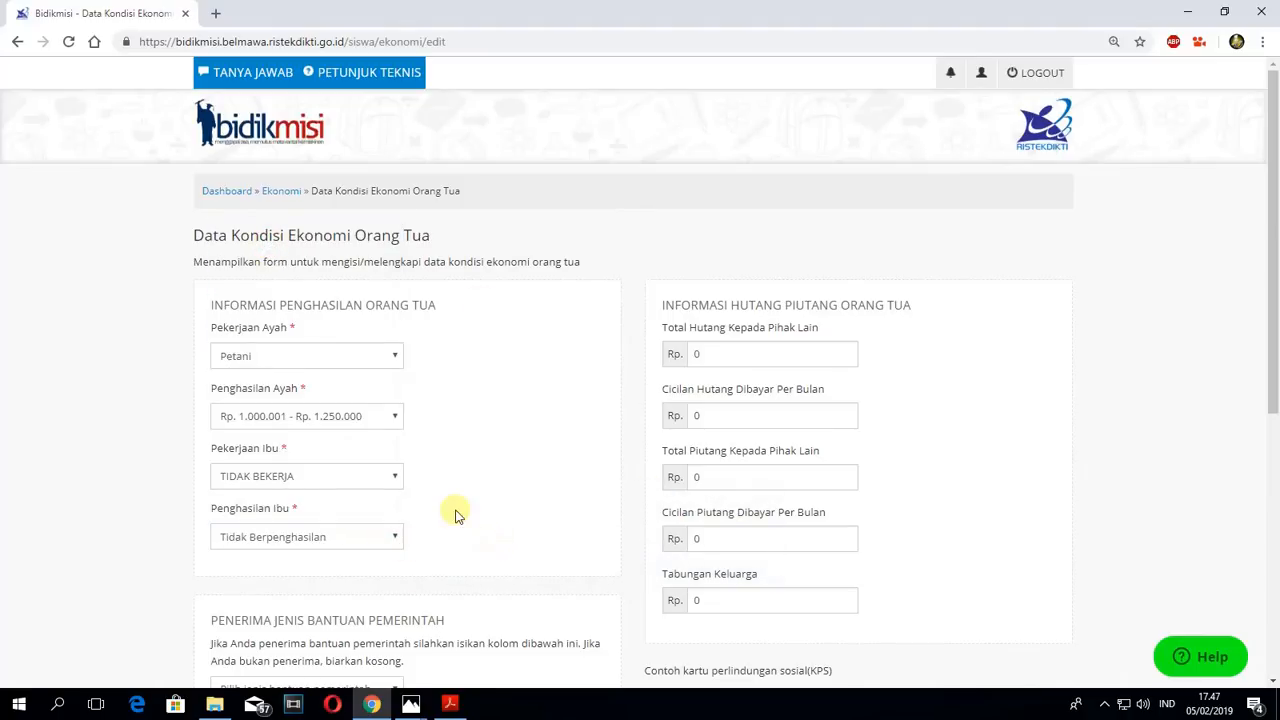
- Choose Kartu Indonesia Pintar (KIP) as the type of government assistance and enter the number printed on the card
scroll(454, 514, "down", 1)
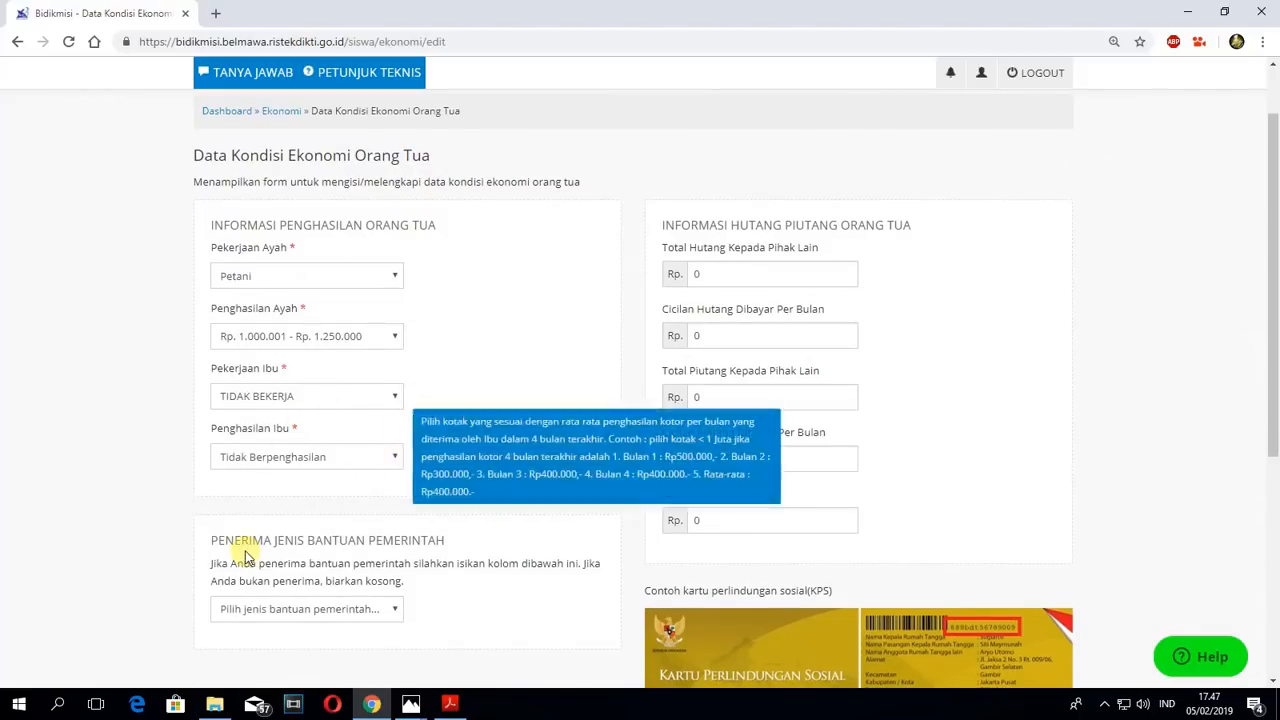
left_click_drag(224, 540, 425, 538)
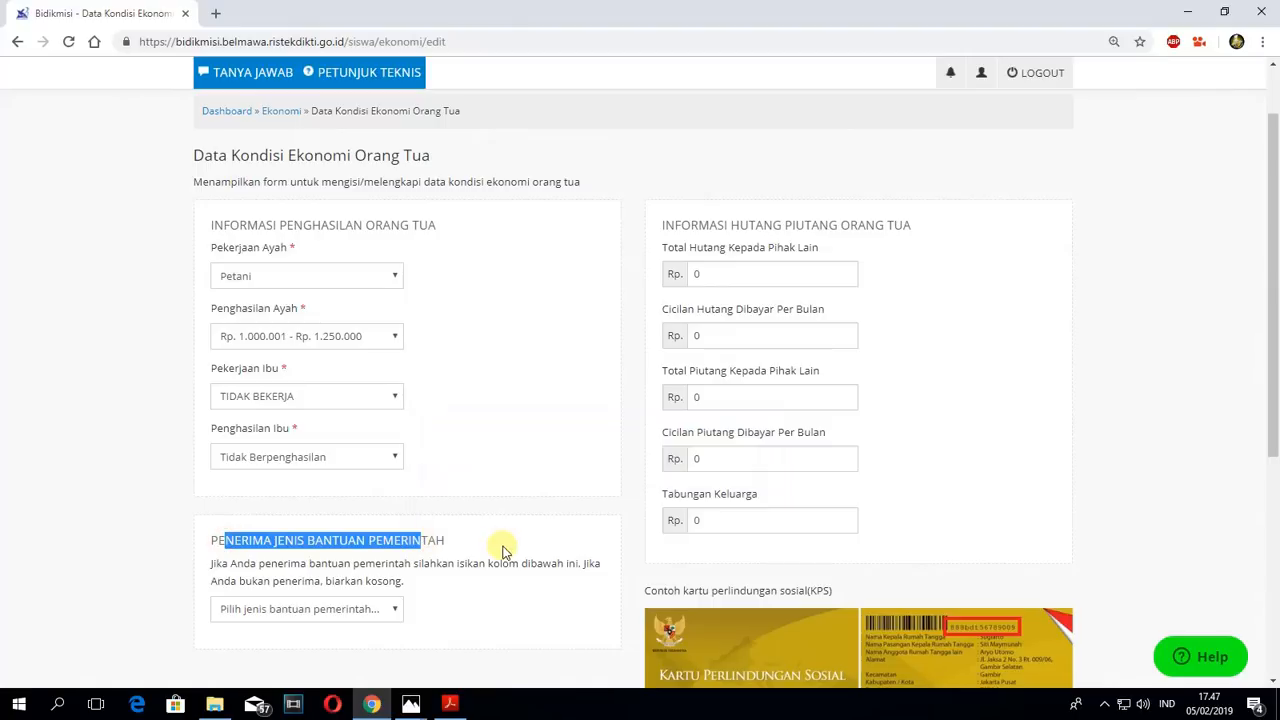
left_click(502, 542)
scroll(500, 535, "down", 2)
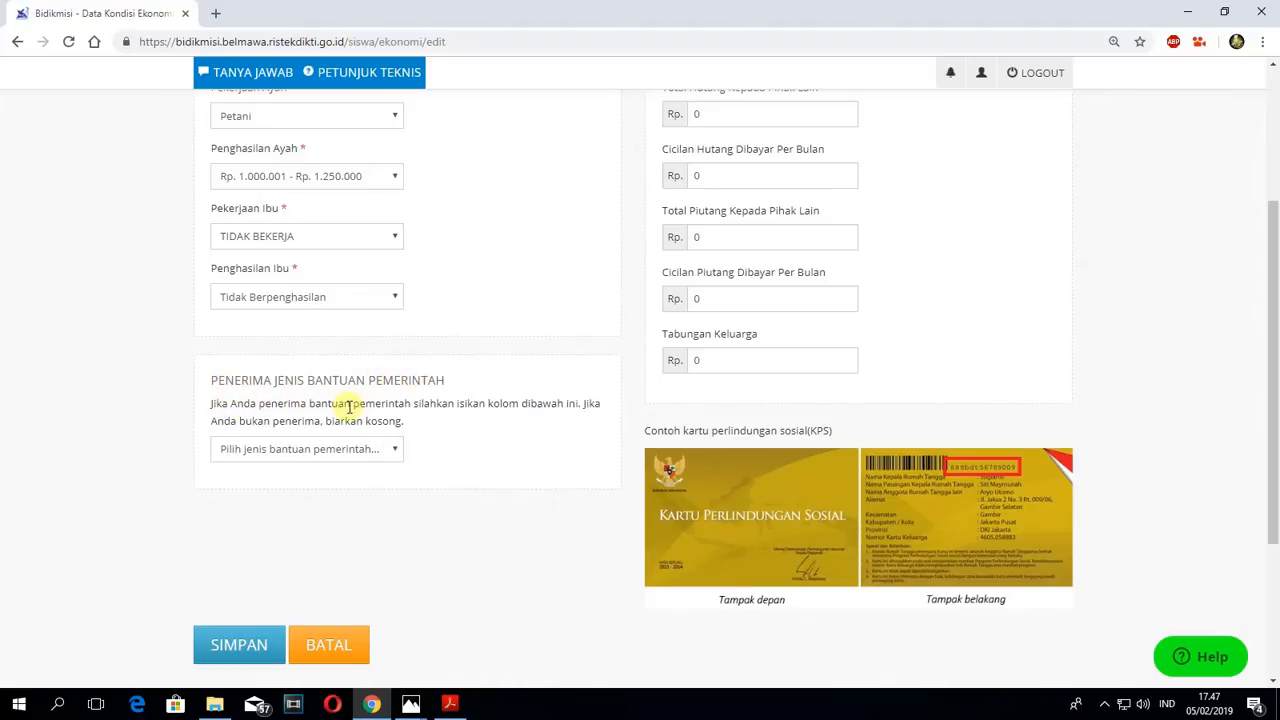
left_click(394, 449)
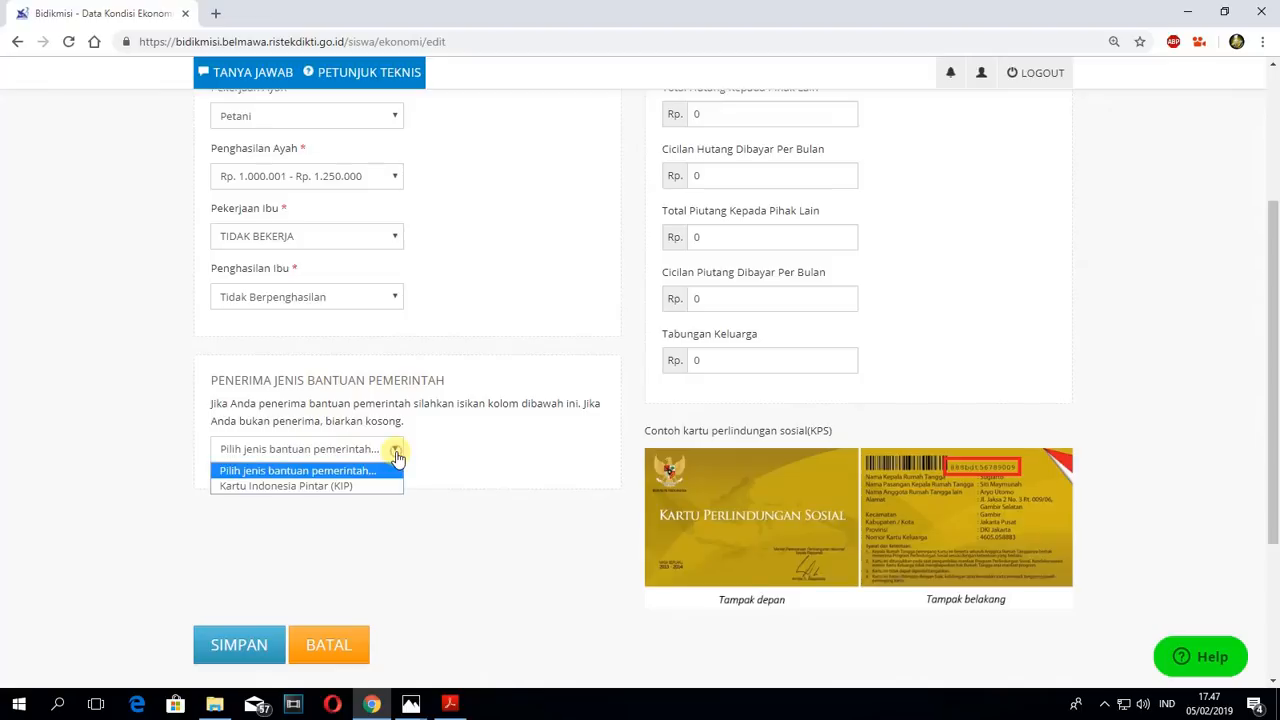
left_click(263, 488)
left_click(295, 511)
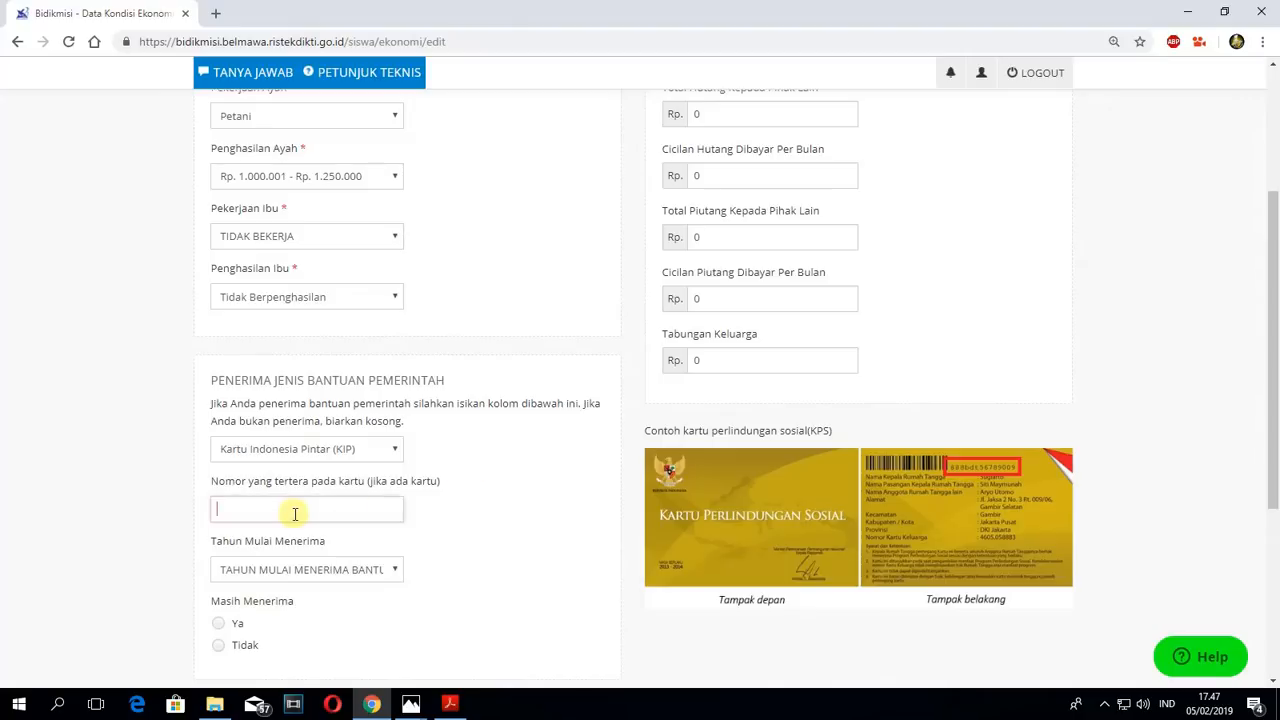
type("656565656")
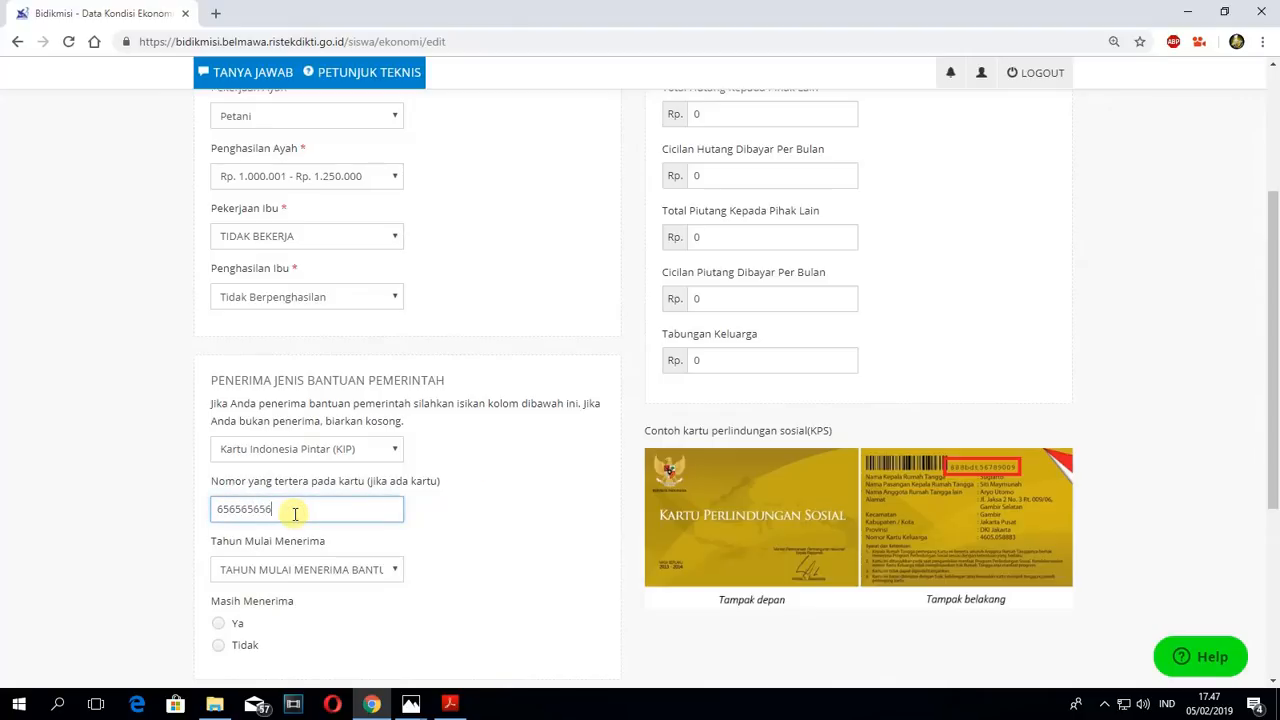
type("5656565")
- Set Tahun Mulai Menerima to 2017 and Masih Menerima to Ya for the KIP assistance
left_click(293, 574)
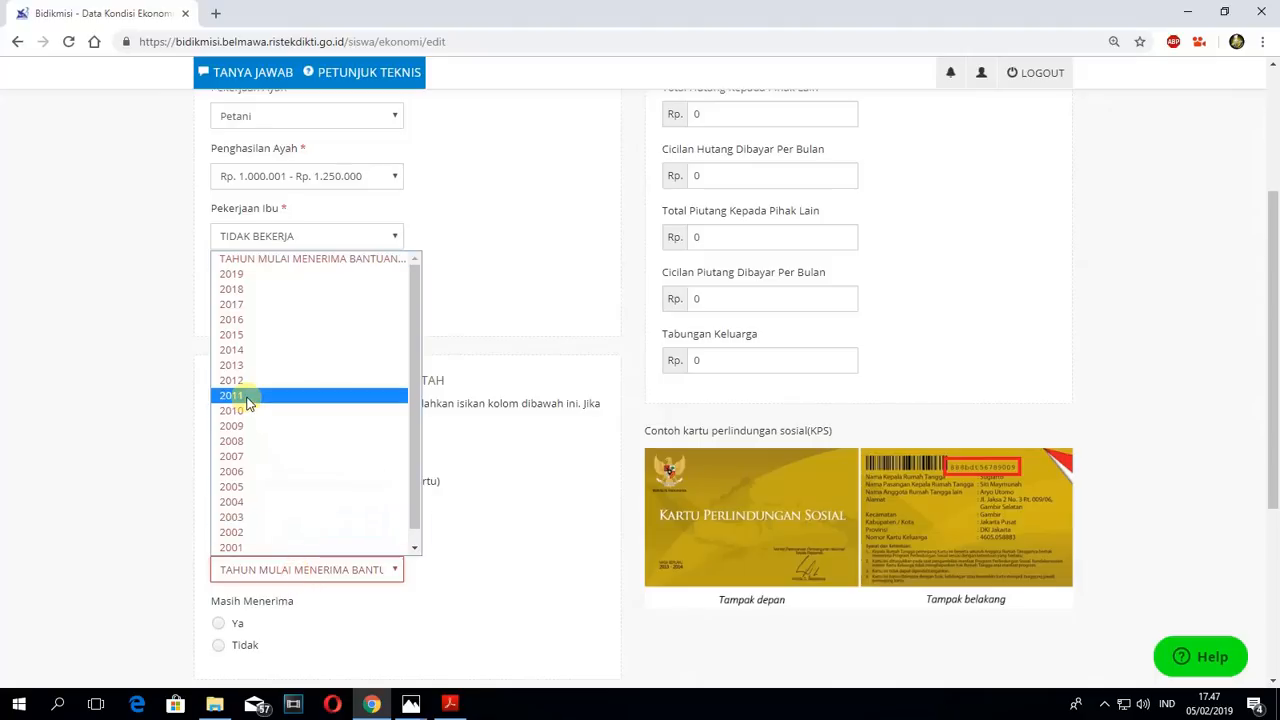
left_click(238, 305)
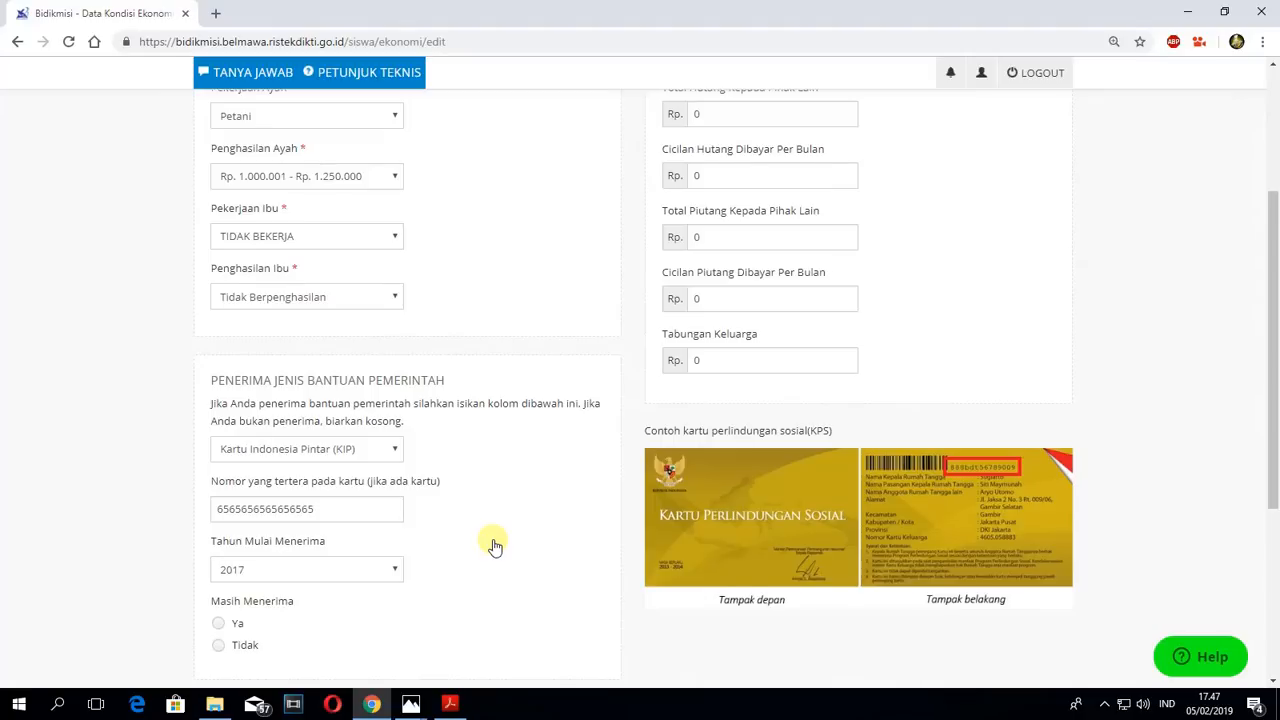
scroll(495, 545, "down", 1)
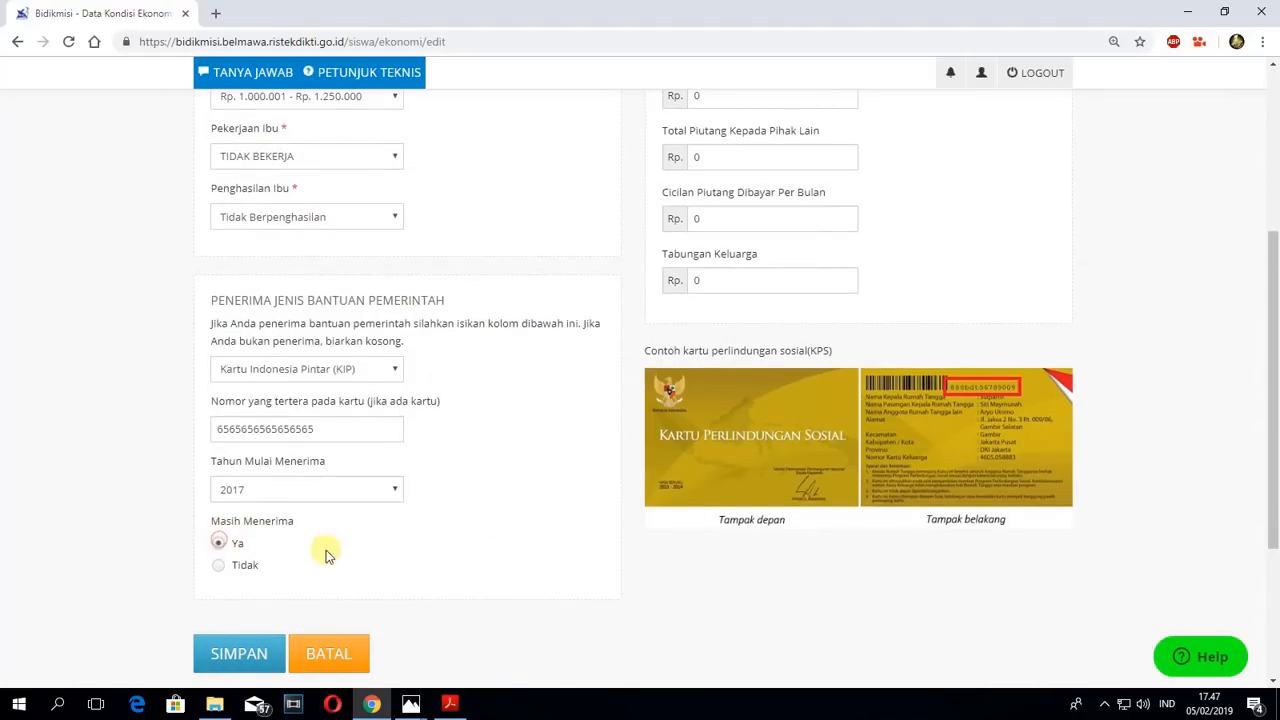
left_click(216, 565)
- Reset the government assistance type to the unselected option "Pilih jenis bantuan pemerintah..."
left_click(395, 370)
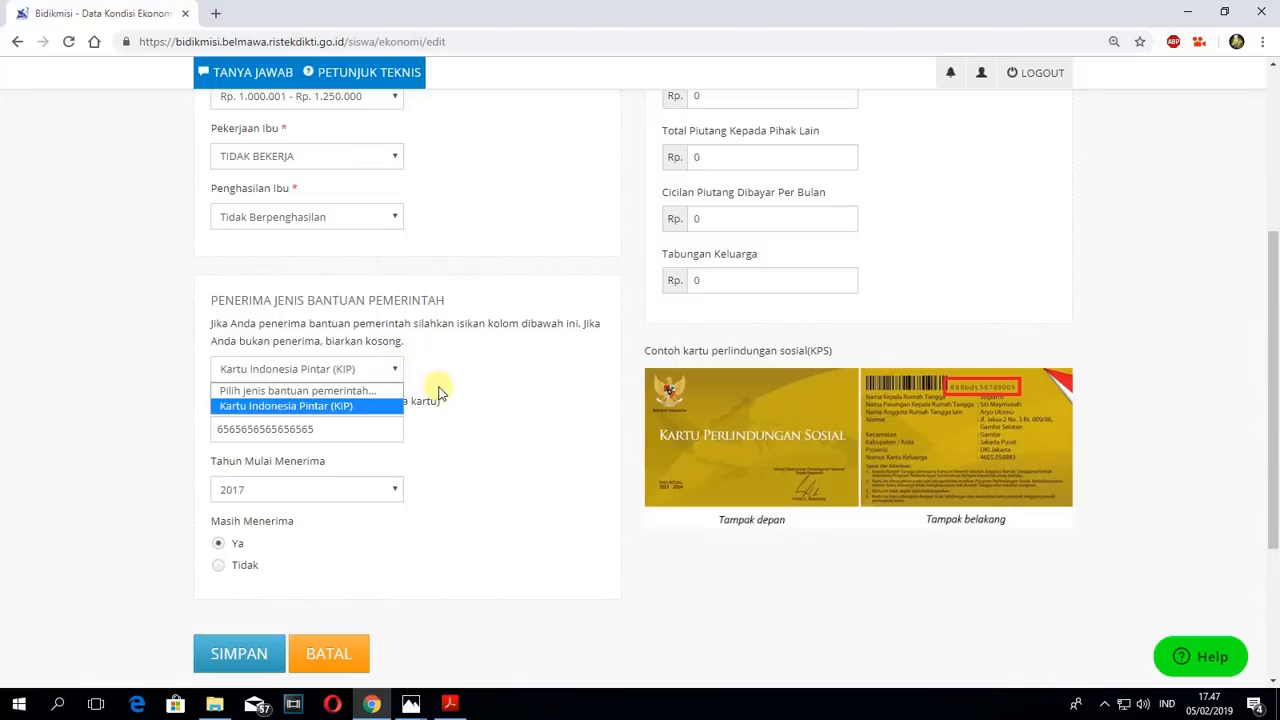
left_click(335, 391)
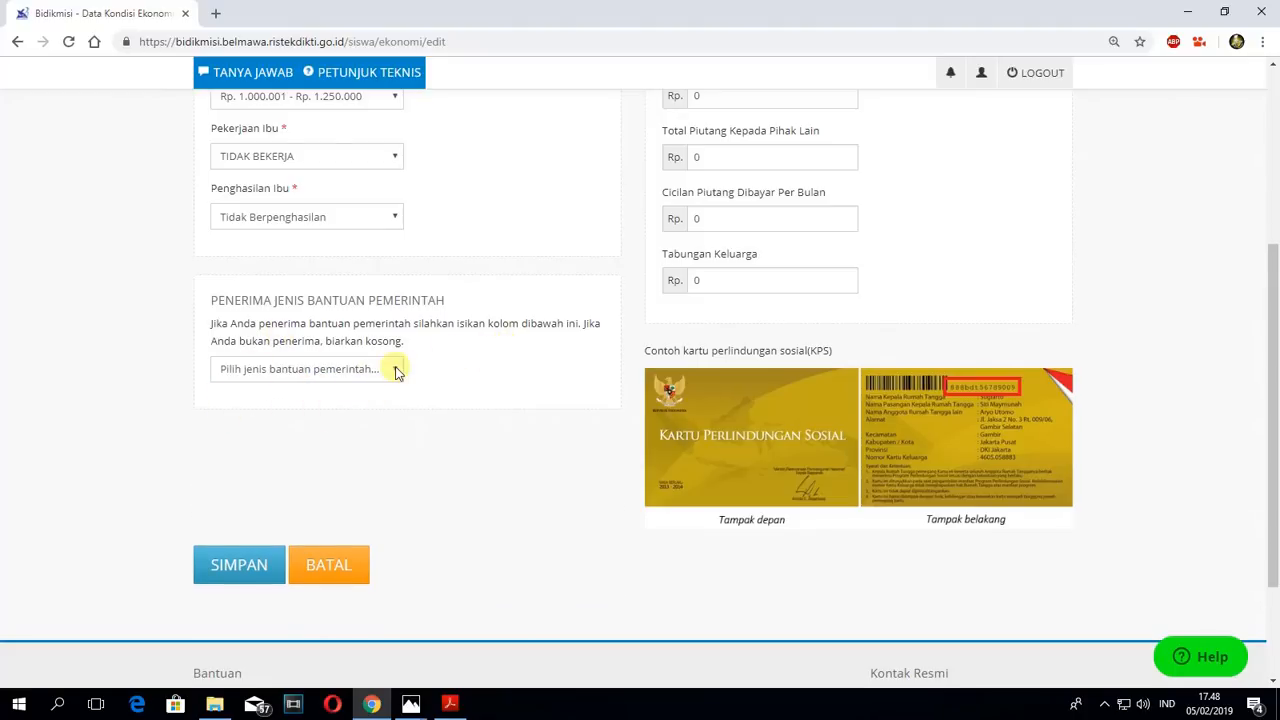
- Try 101000101 as Total Hutang Kepada Pihak Lain and set the amount back to 0
scroll(460, 358, "up", 3)
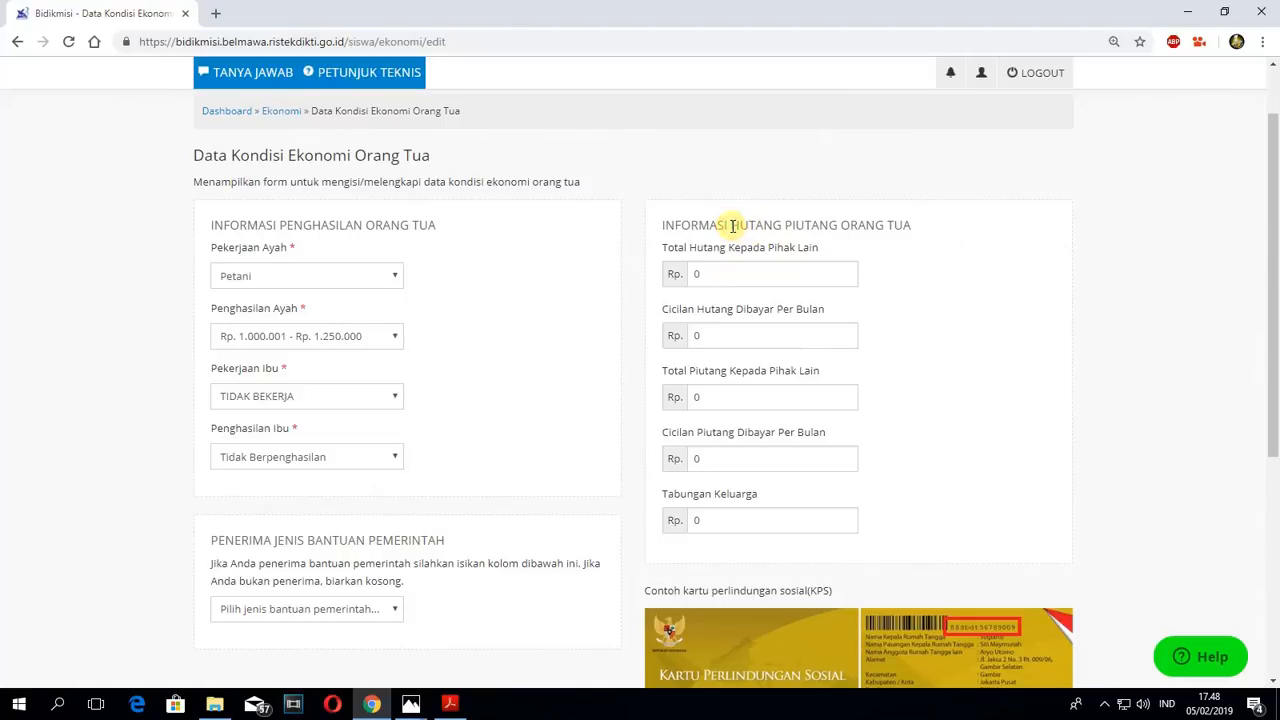
left_click_drag(732, 225, 836, 228)
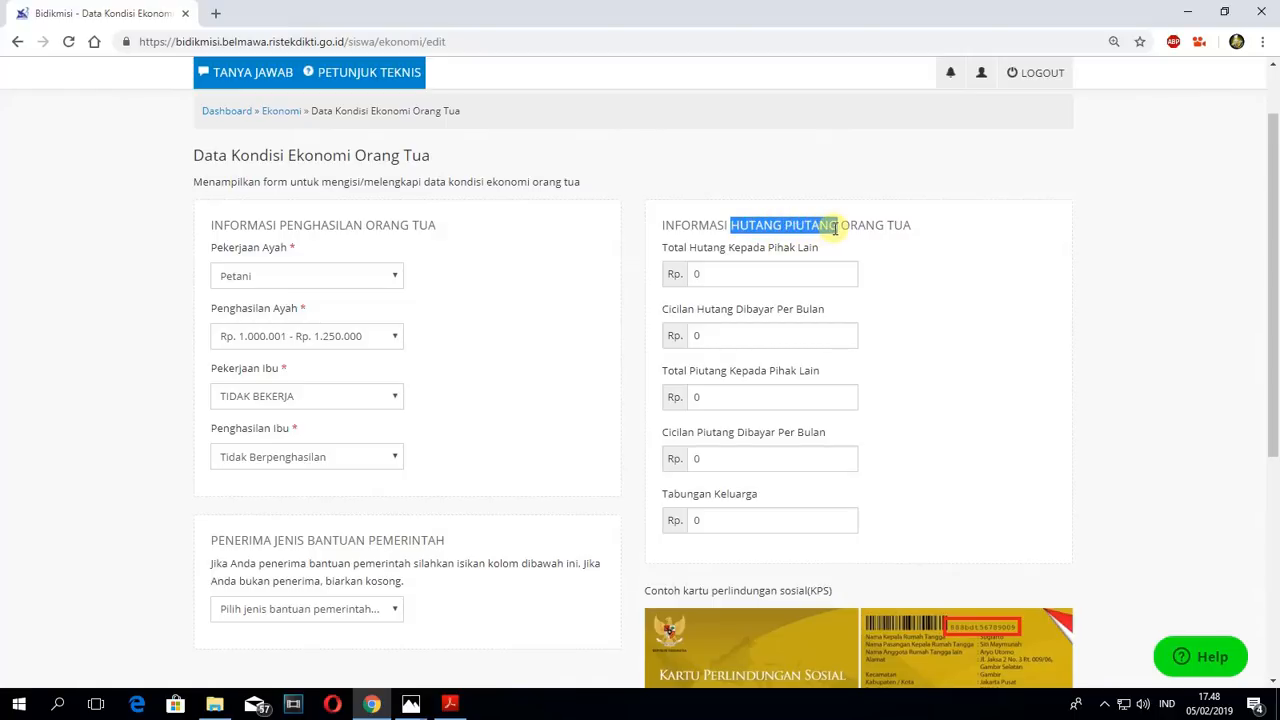
mouse_move(836, 228)
left_mouse_down()
mouse_move(823, 227)
mouse_move(837, 214)
left_mouse_up()
left_click(766, 220)
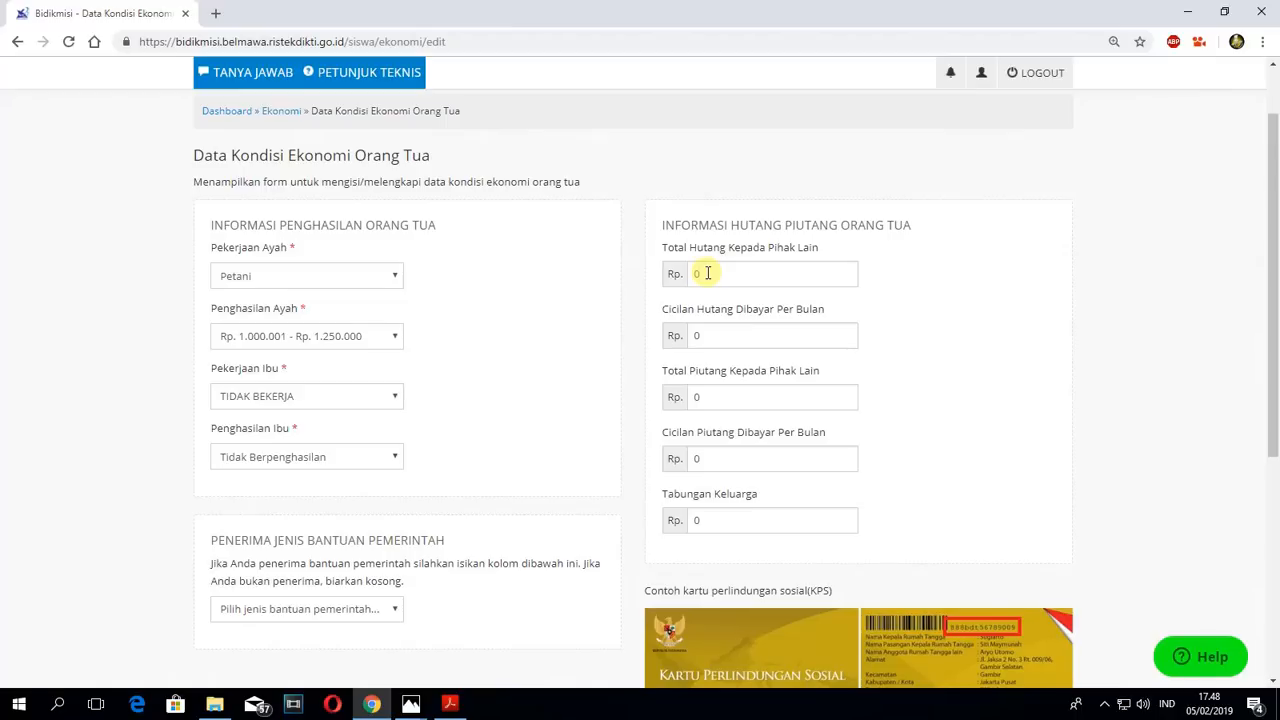
left_click_drag(786, 226, 820, 226)
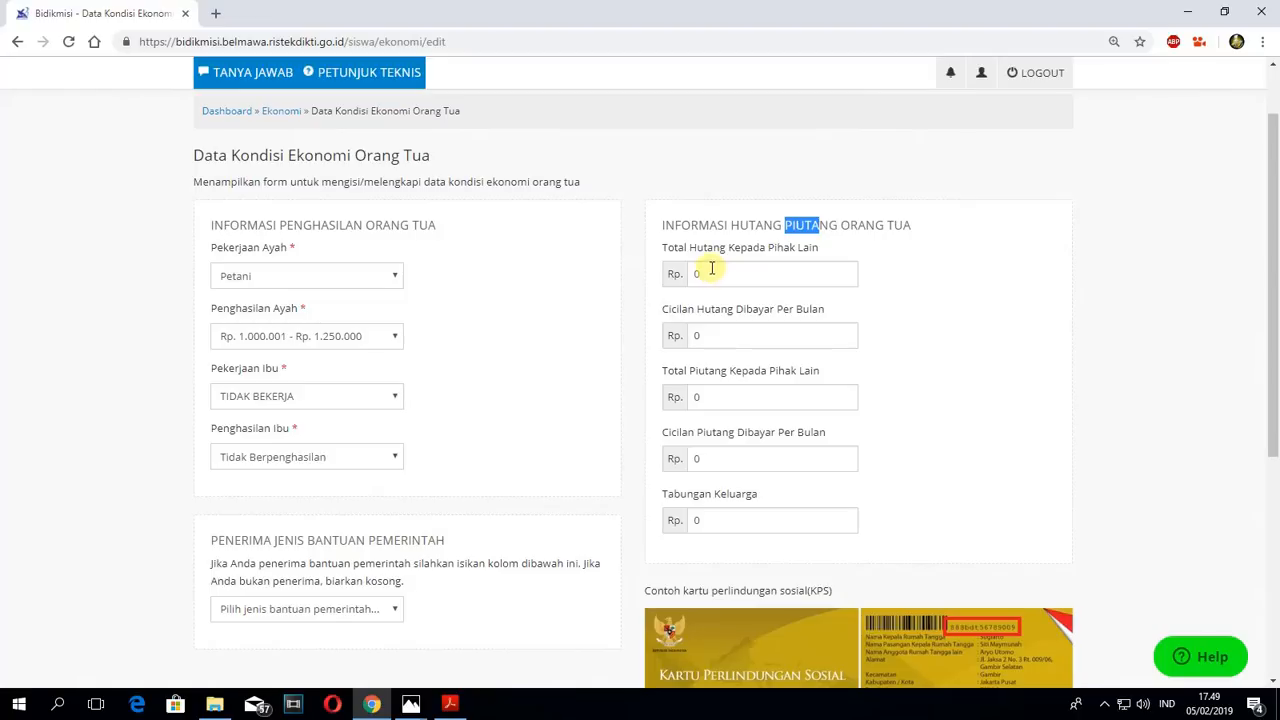
left_click_drag(712, 268, 663, 291)
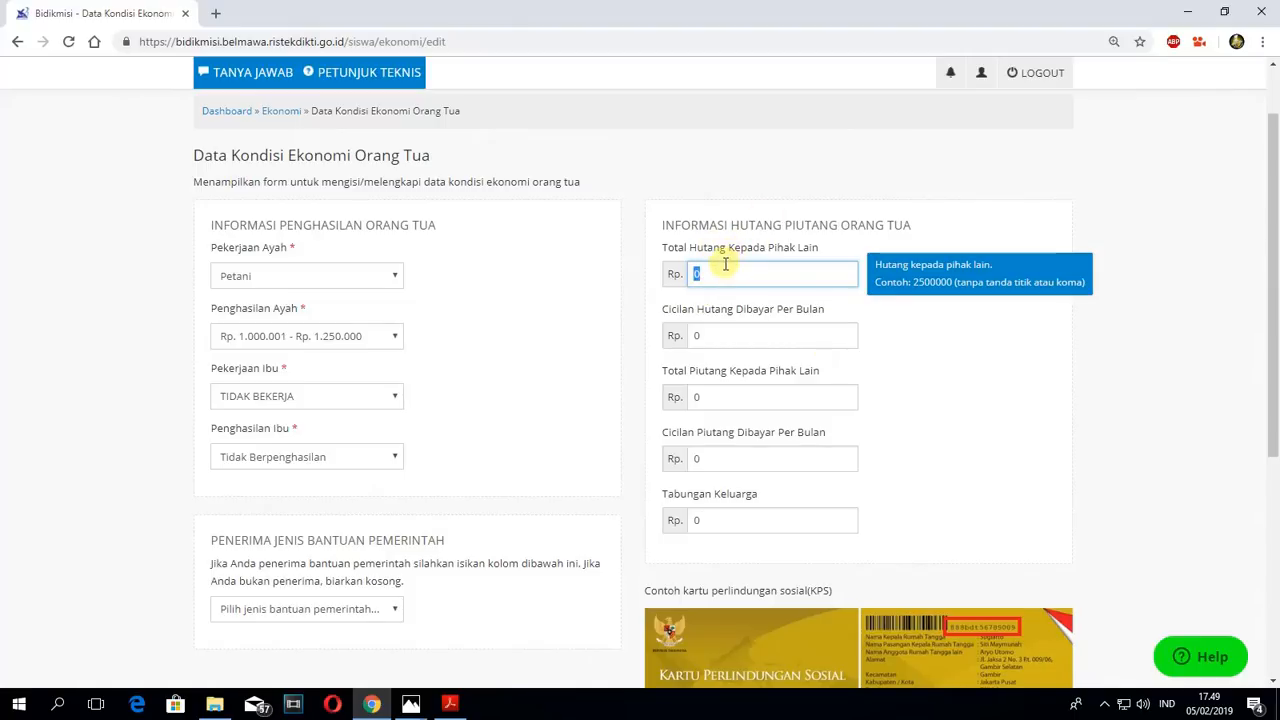
type("101000101")
left_click_drag(794, 271, 629, 251)
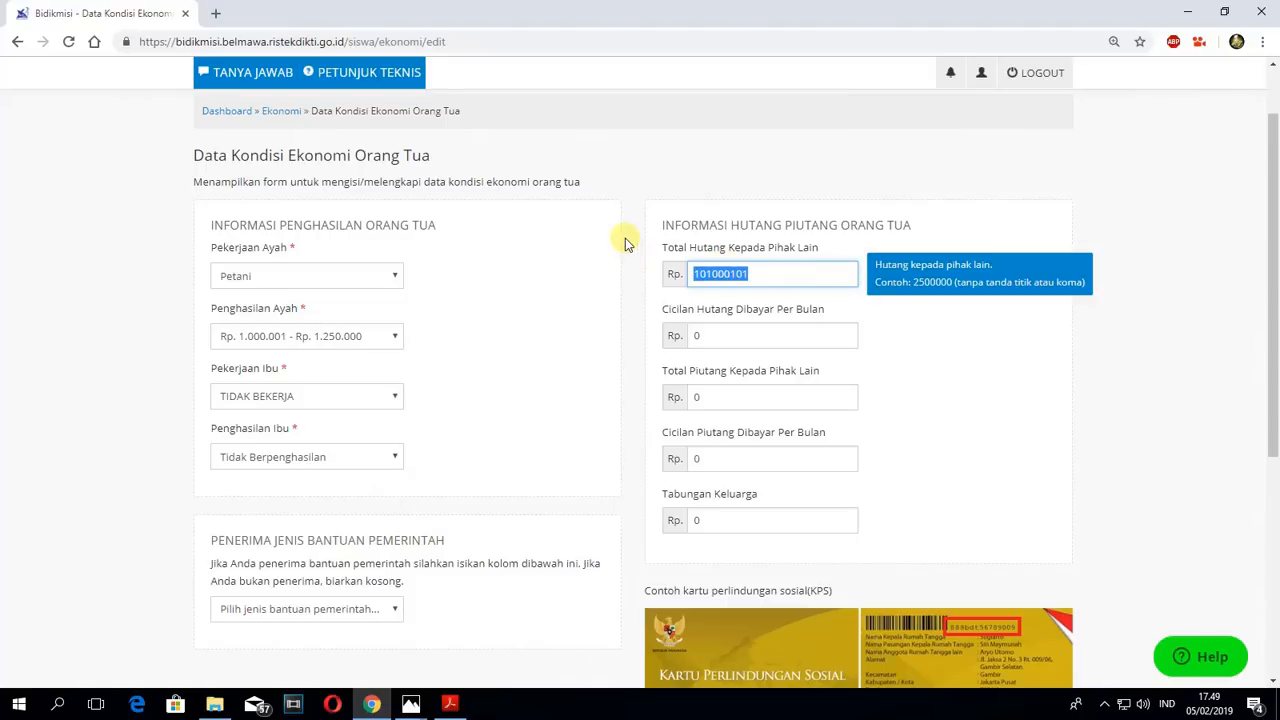
type("0")
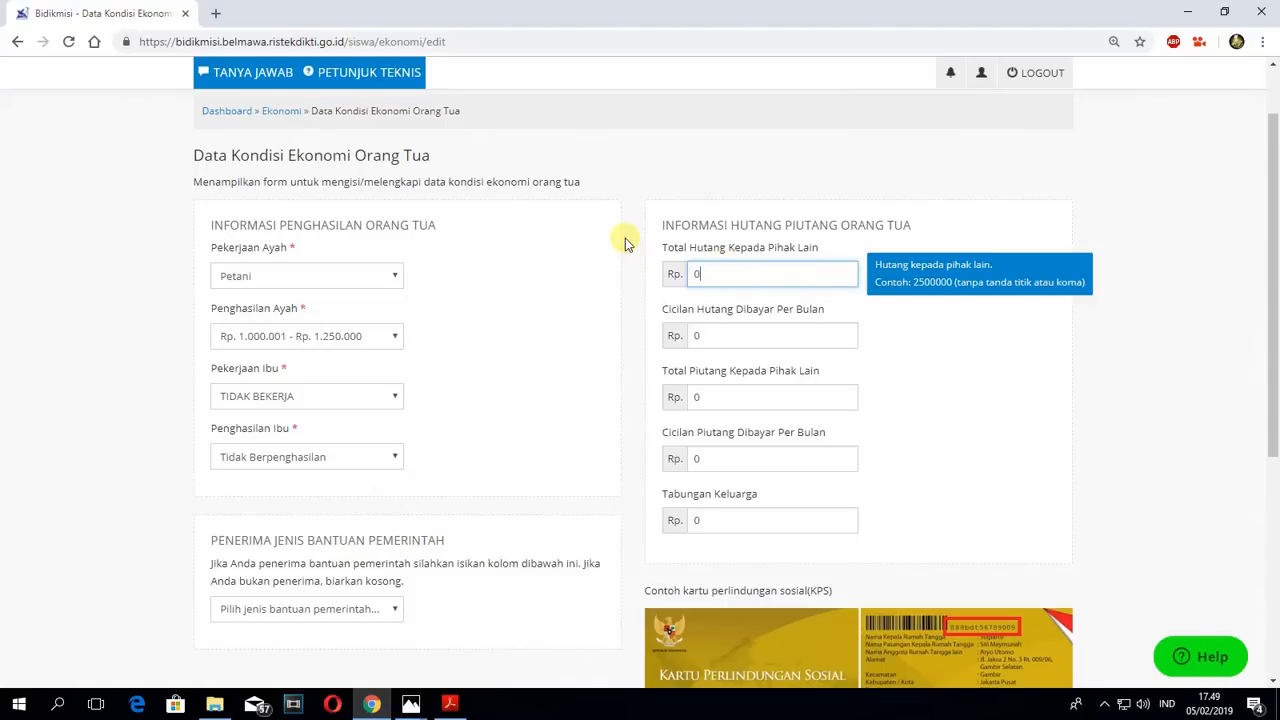
- Check the hints of the Cicilan Hutang, Total Piutang, Cicilan Piutang and Tabungan Keluarga fields
left_click(714, 335)
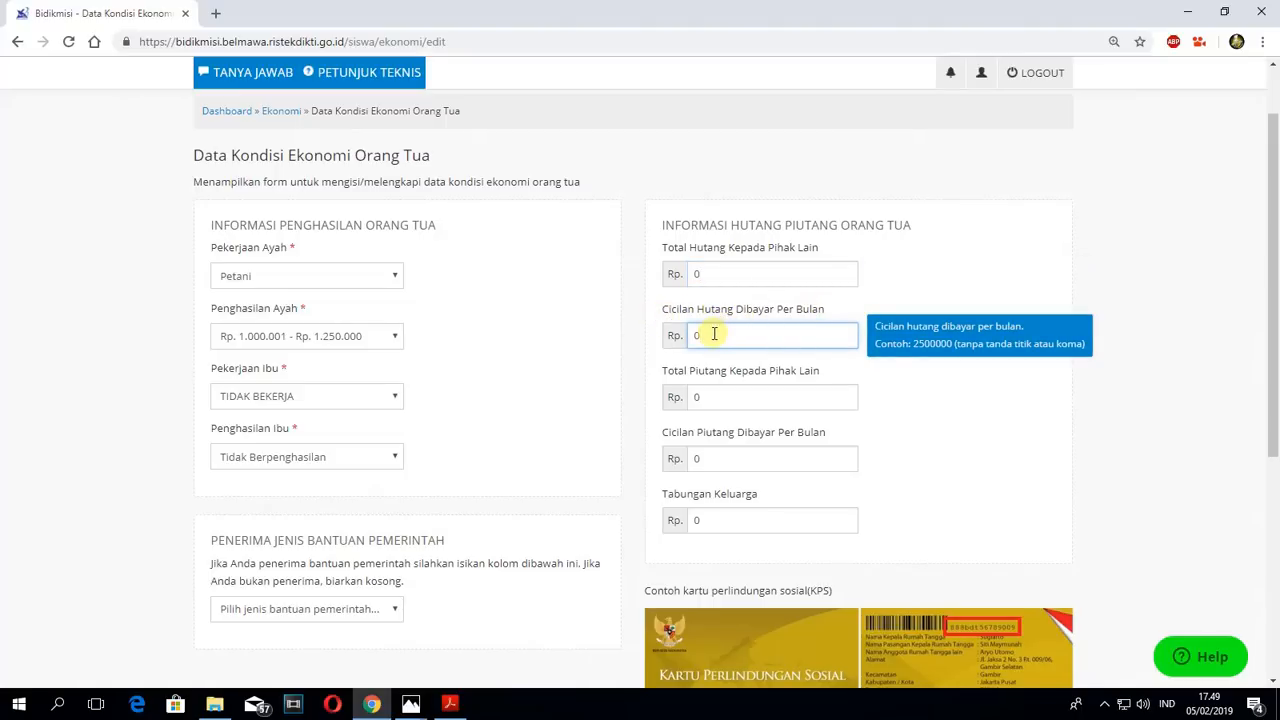
left_click(720, 397)
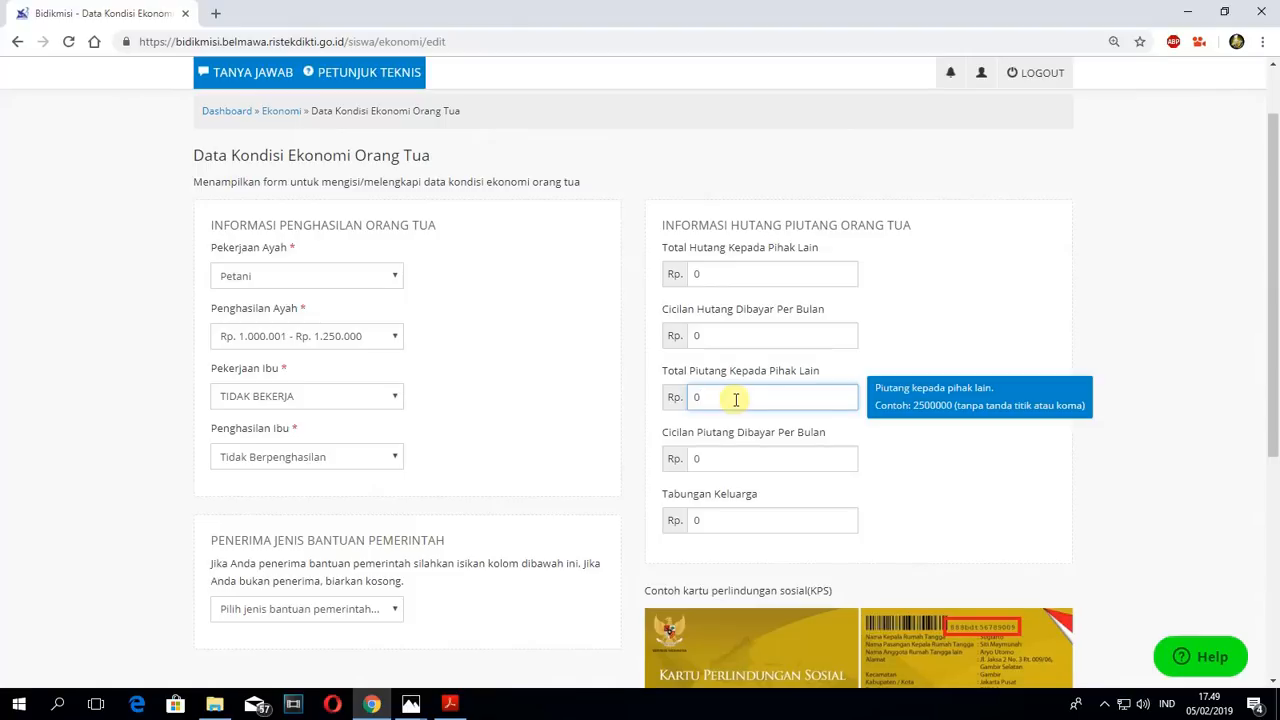
left_click(702, 458)
left_click(700, 520)
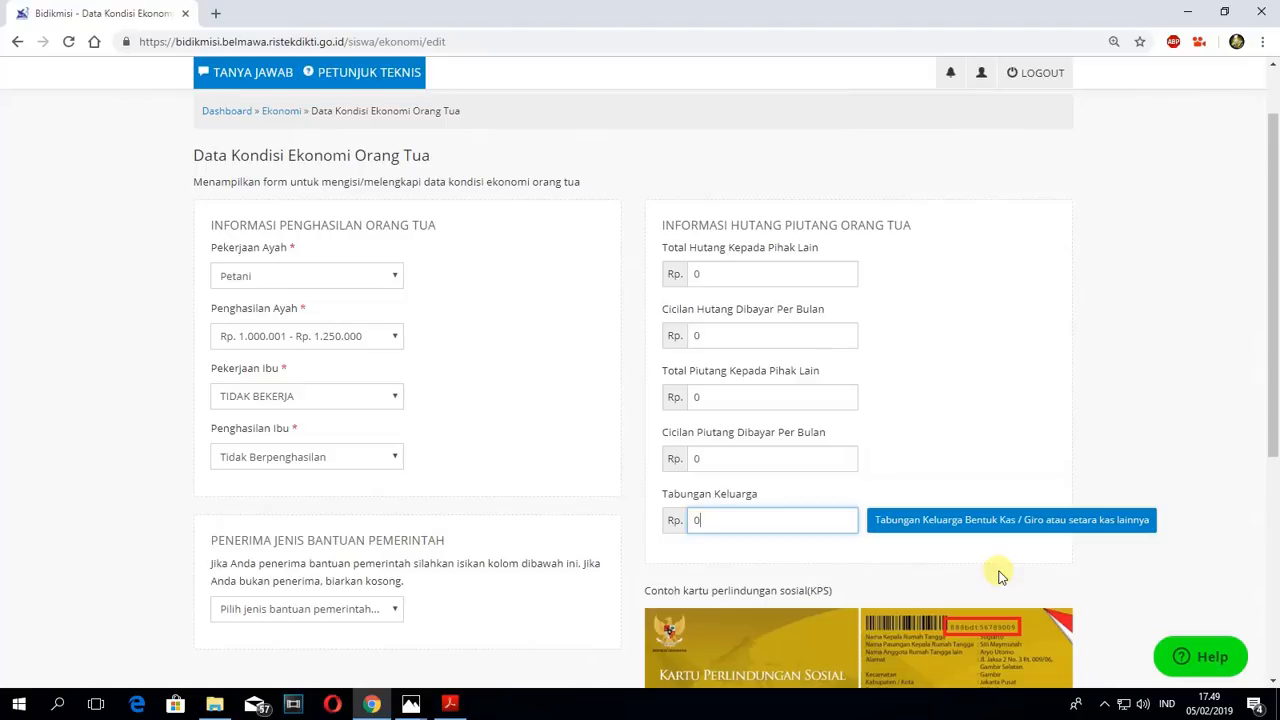
left_click(692, 335)
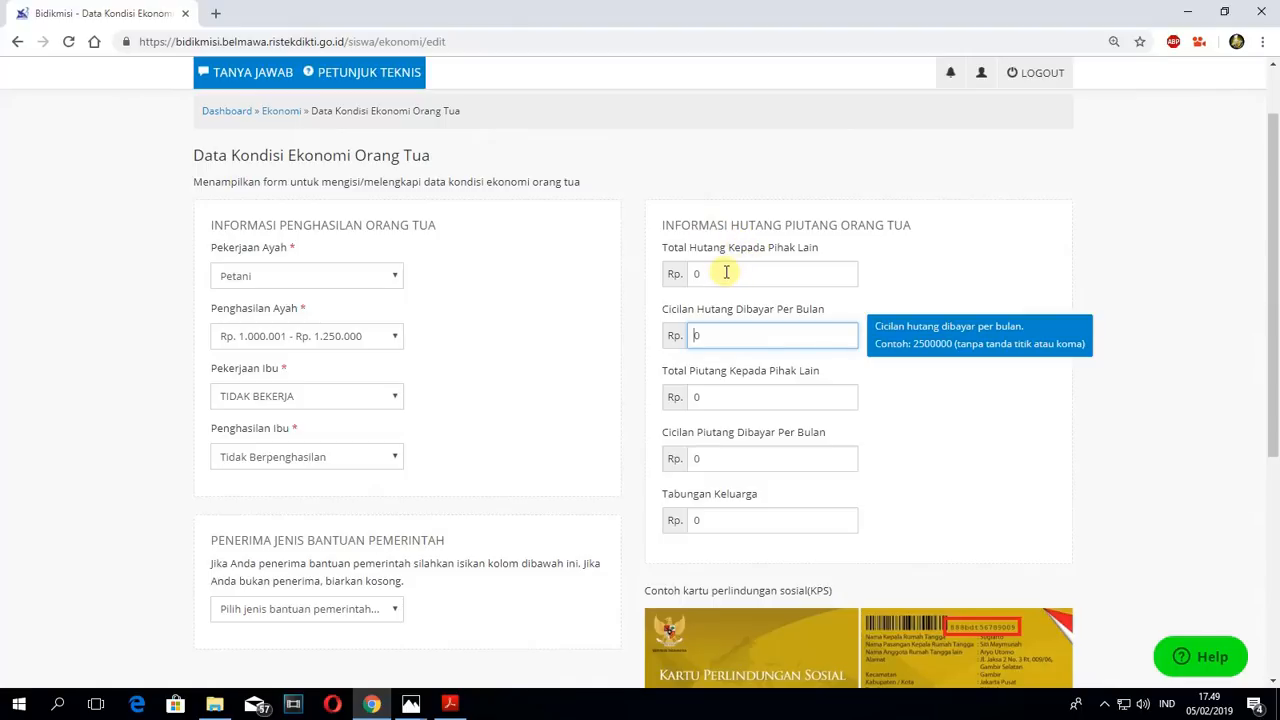
- Set Tabungan Keluarga to 5000000 and submit the economic condition form for saving
left_click(695, 529)
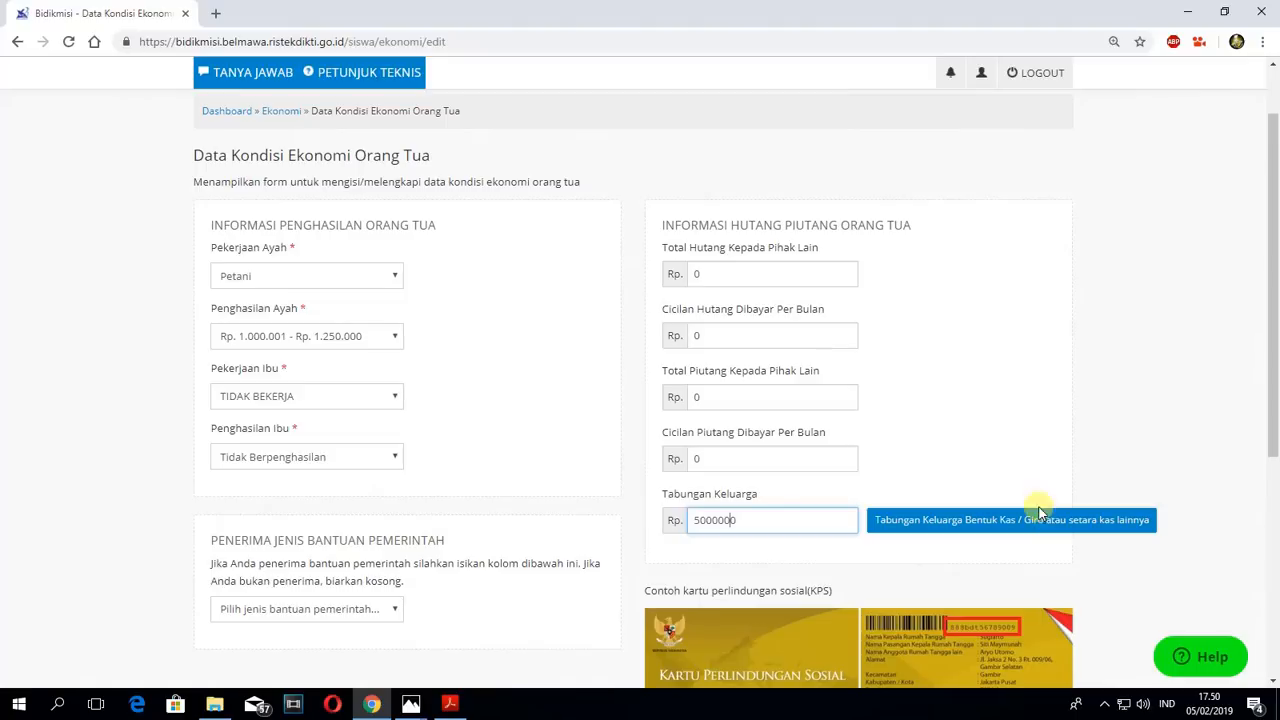
left_click(704, 520)
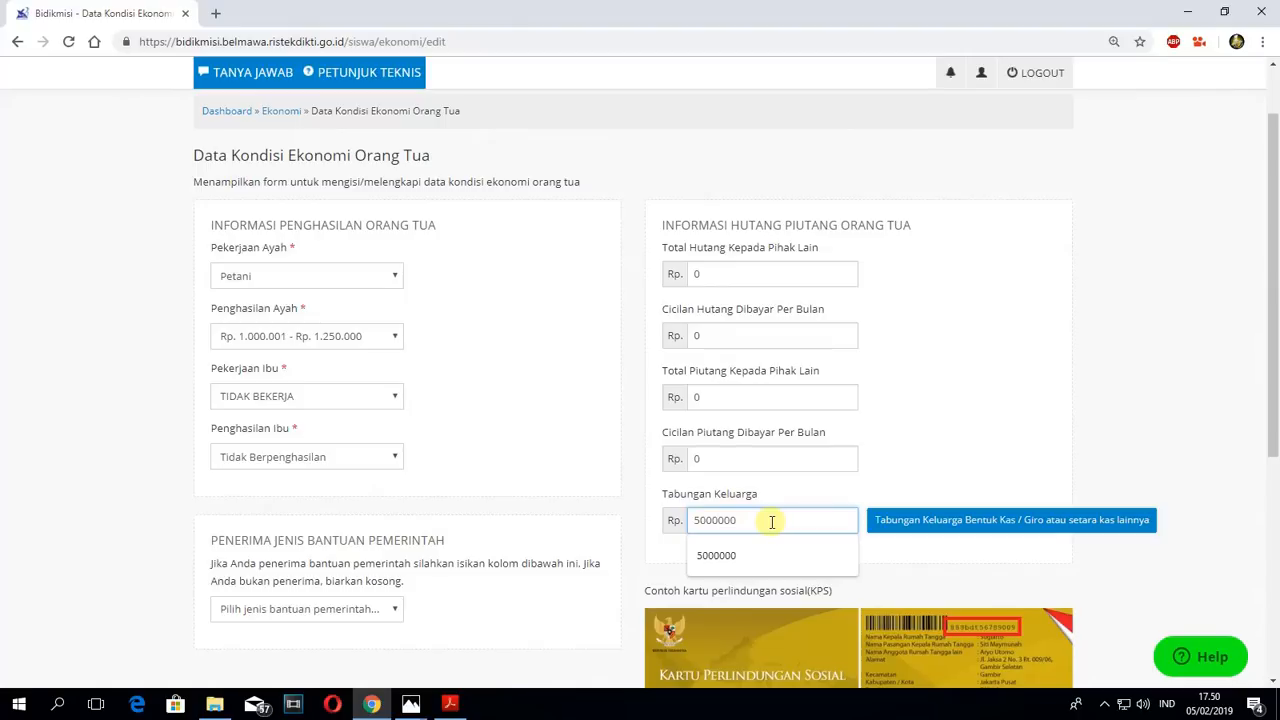
left_click(928, 455)
scroll(950, 457, "down", 3)
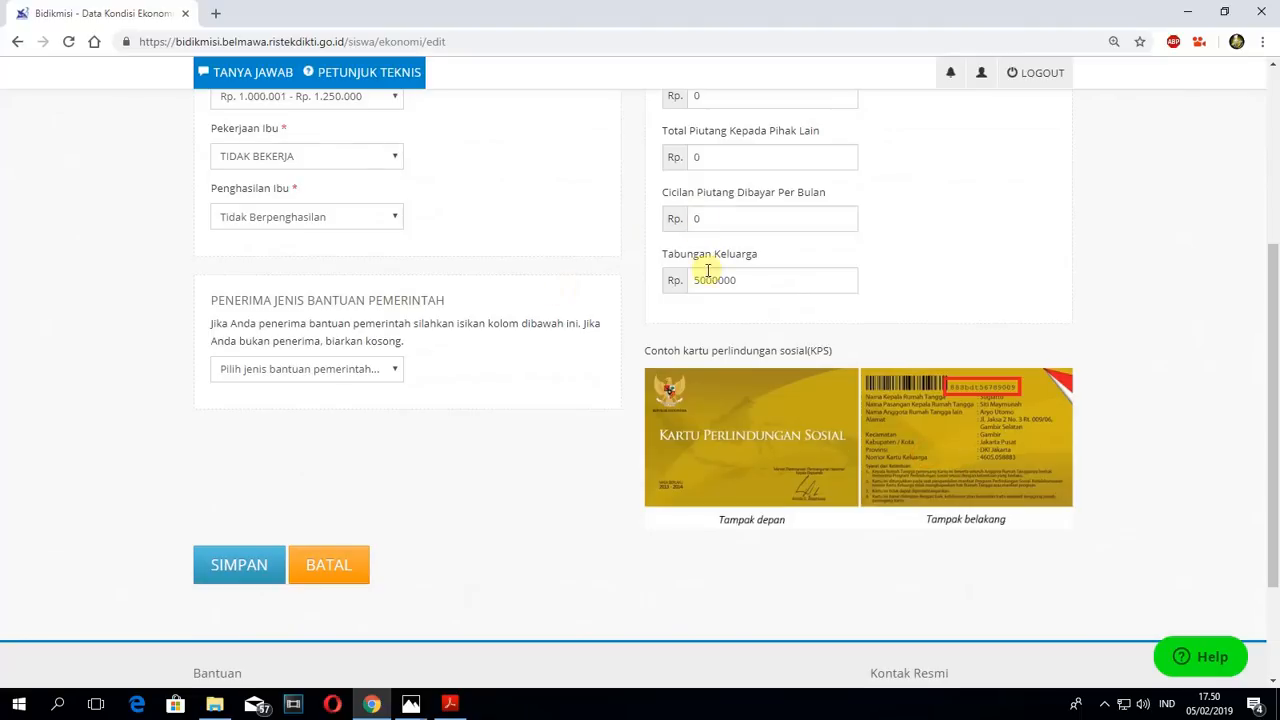
left_click(232, 568)
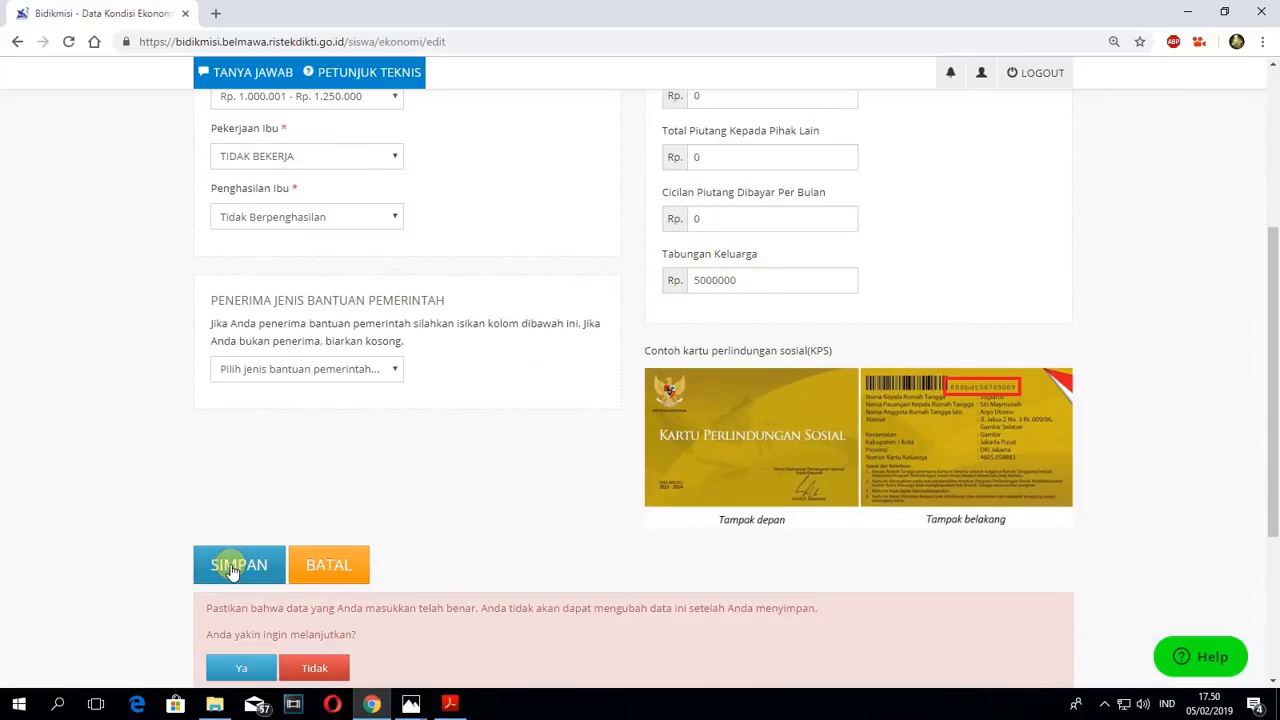
- Recheck the parents' income, assistance and debt entries and confirm saving the economic data
scroll(437, 437, "down", 1)
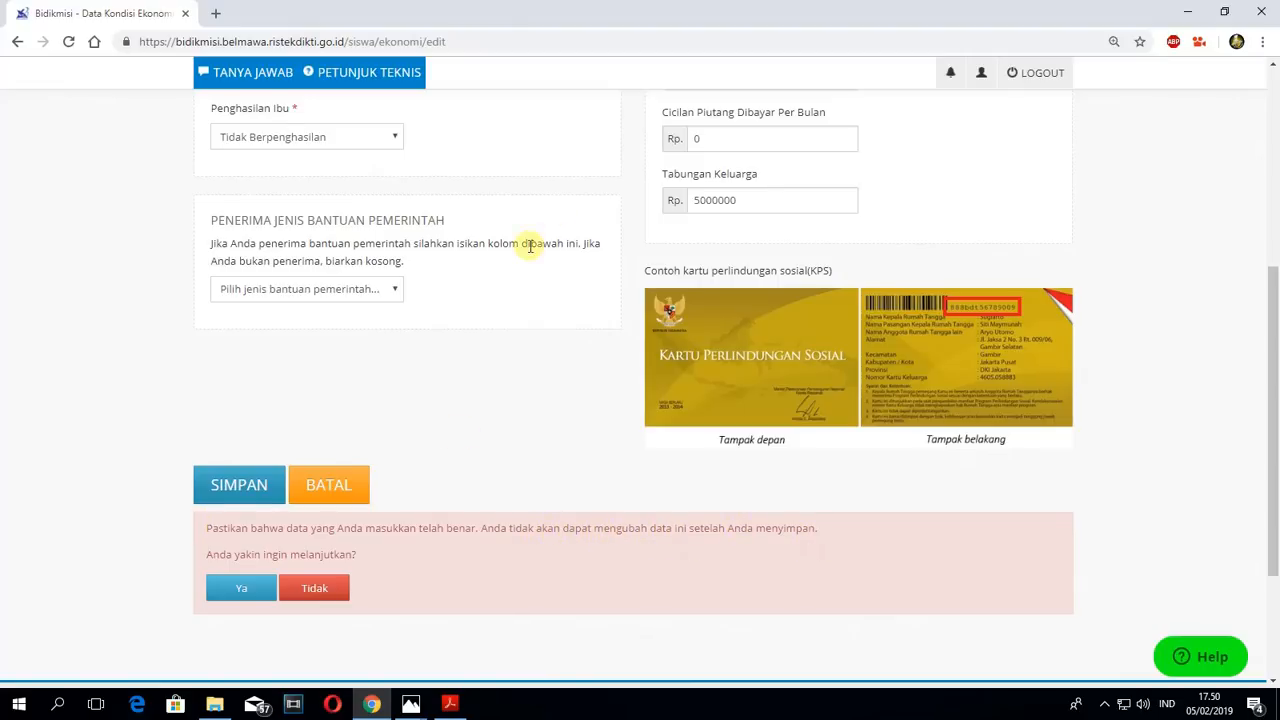
scroll(494, 234, "up", 2)
scroll(494, 234, "up", 1)
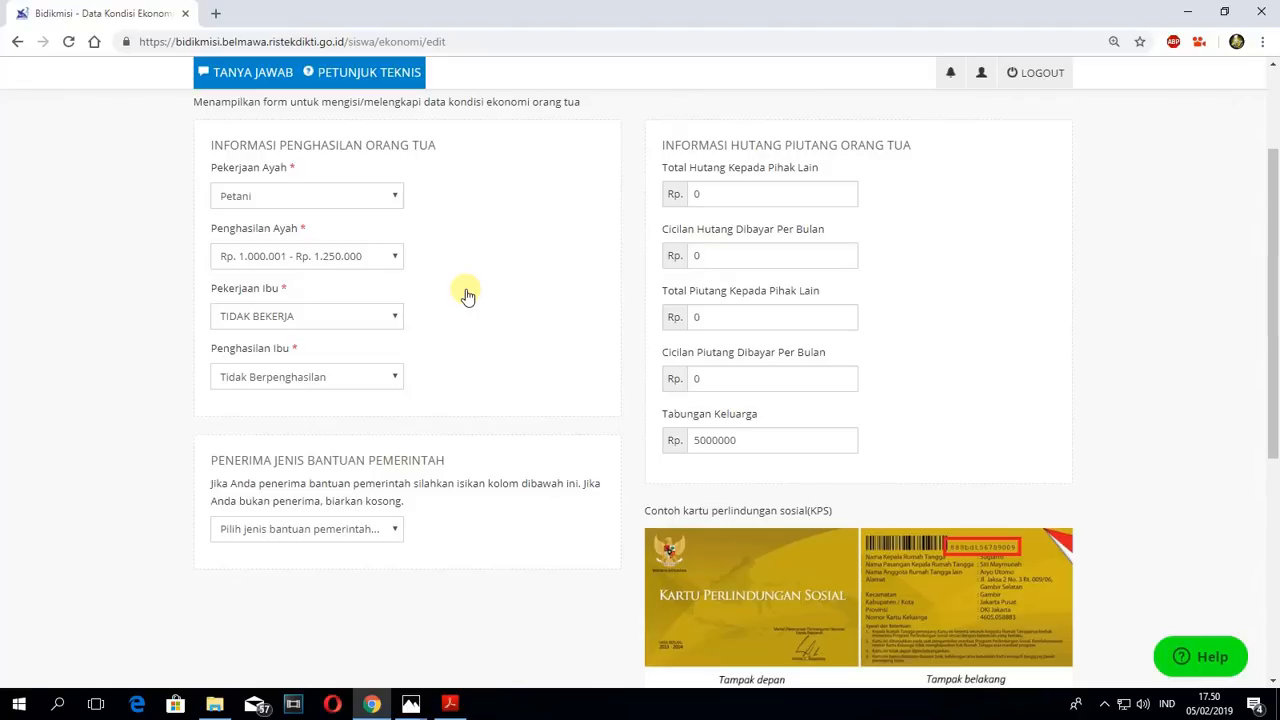
scroll(466, 296, "down", 3)
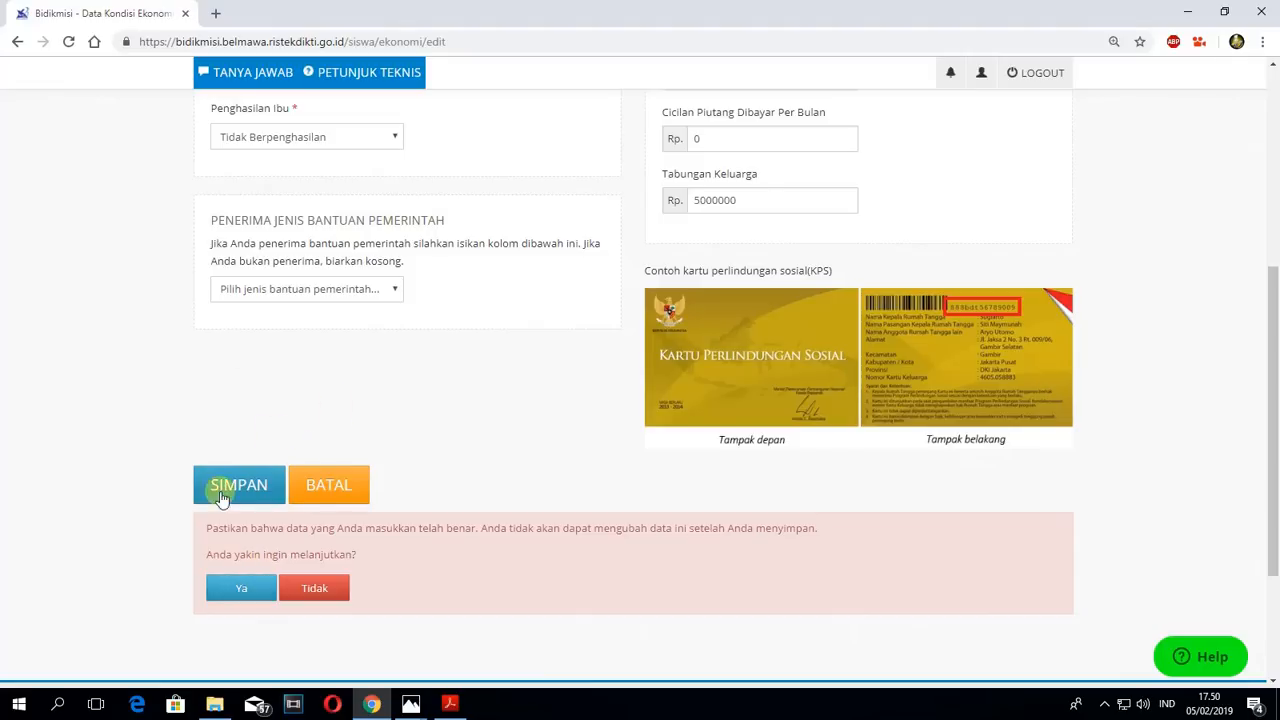
scroll(404, 386, "up", 4)
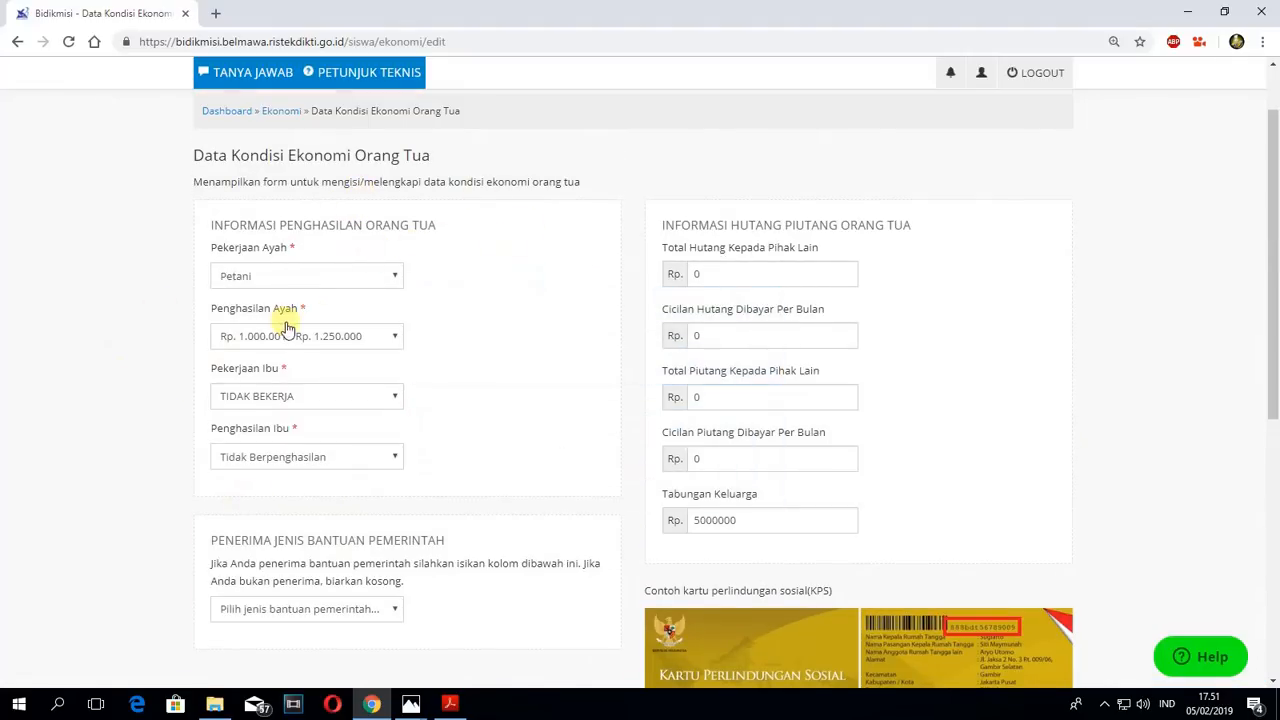
mouse_move(372, 333)
scroll(375, 330, "down", 1)
scroll(385, 325, "down", 3)
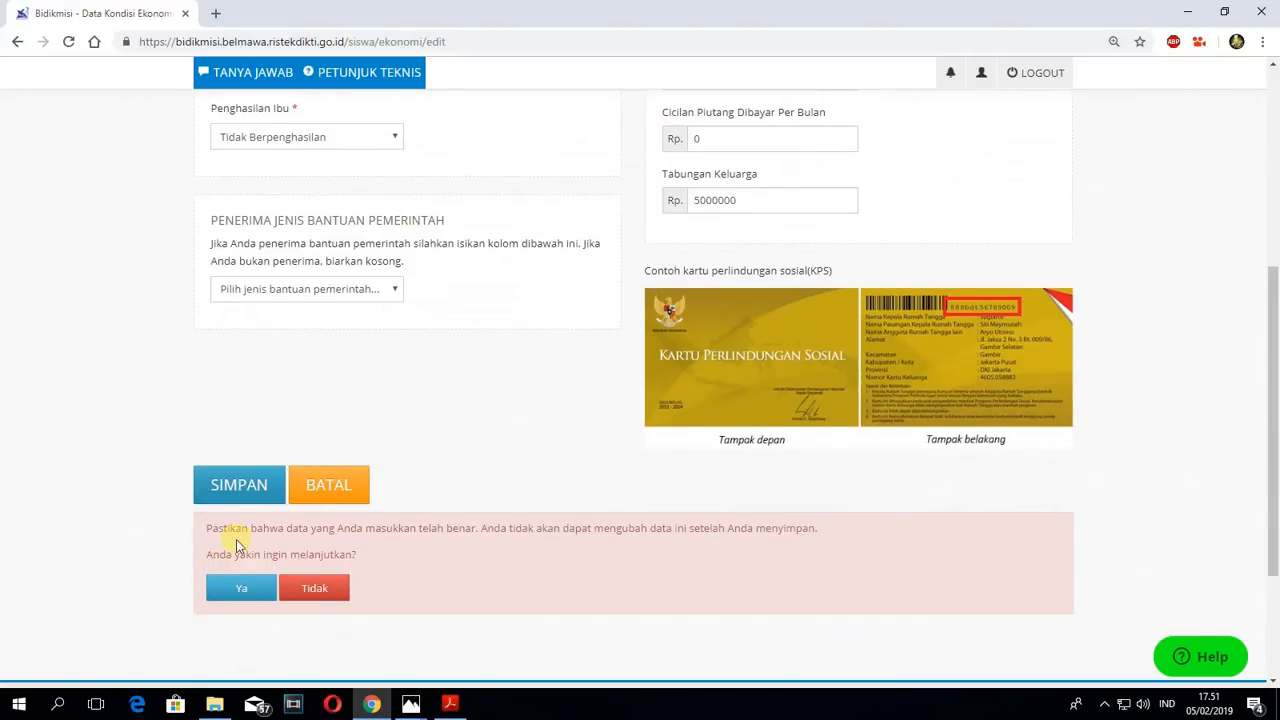
left_click(248, 590)
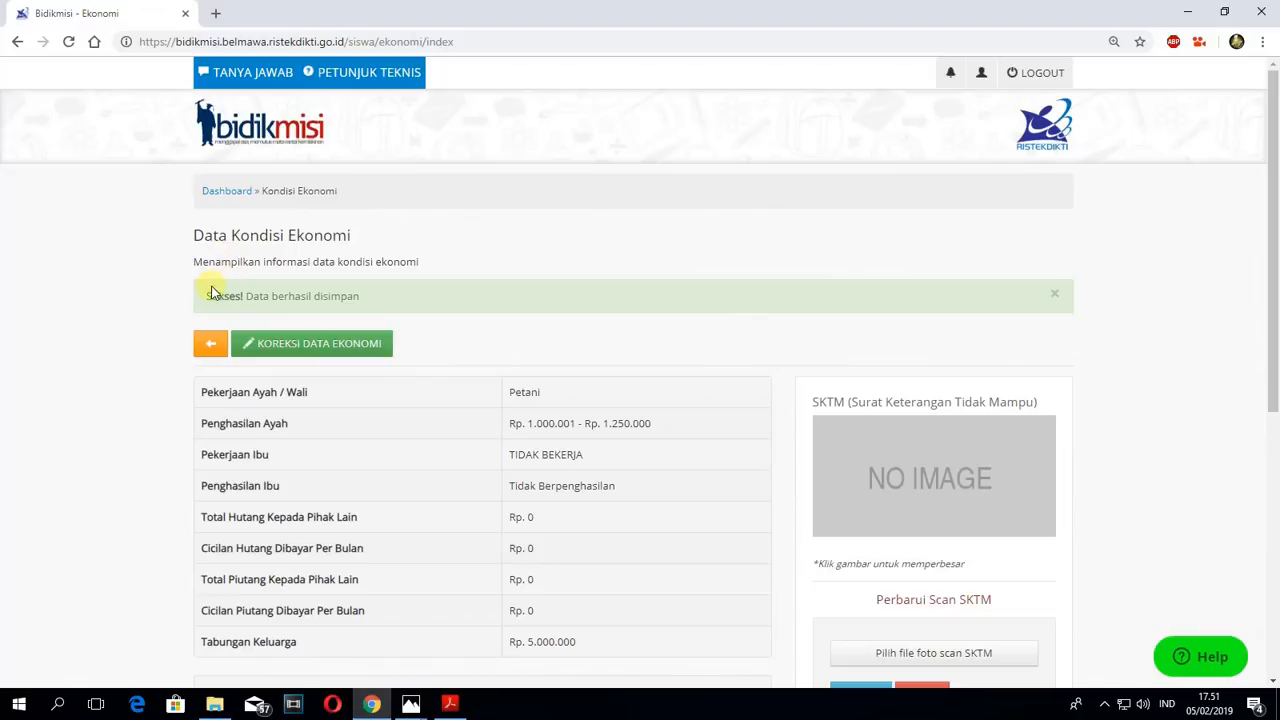
- Review the save message, the Data Kondisi Ekonomi table and the SKTM scan section
left_click_drag(205, 298, 380, 297)
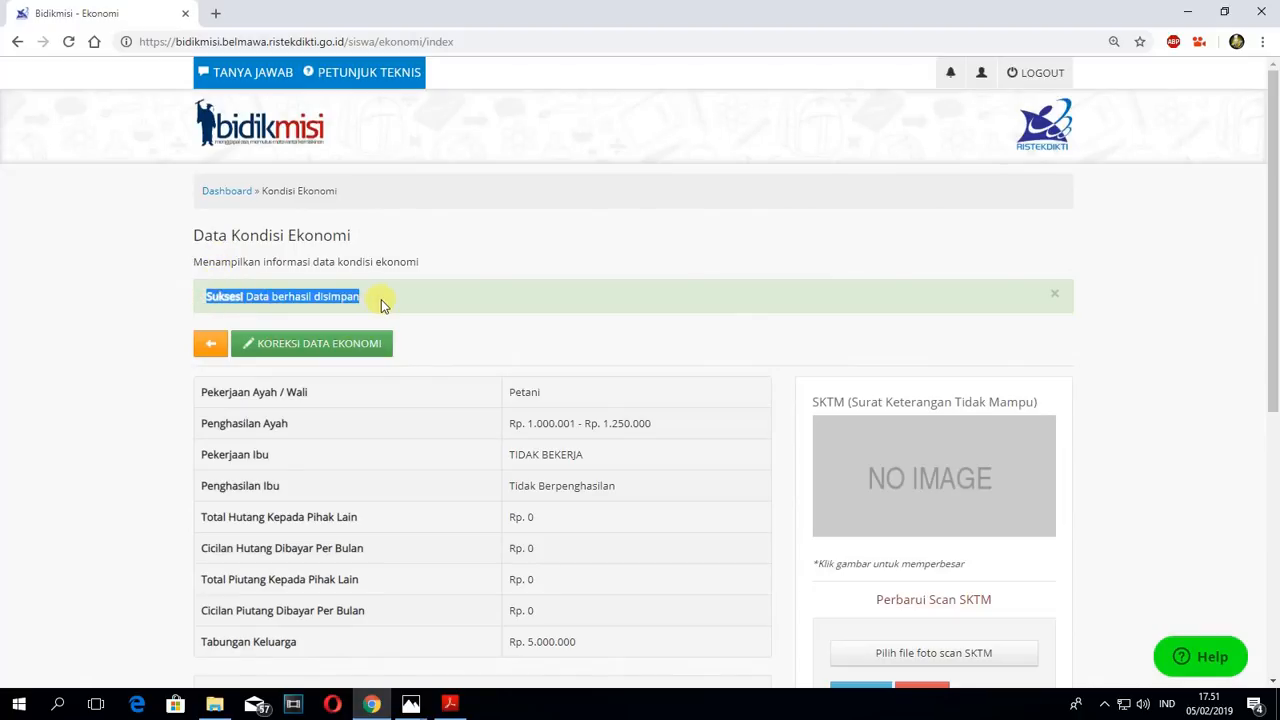
left_click(380, 297)
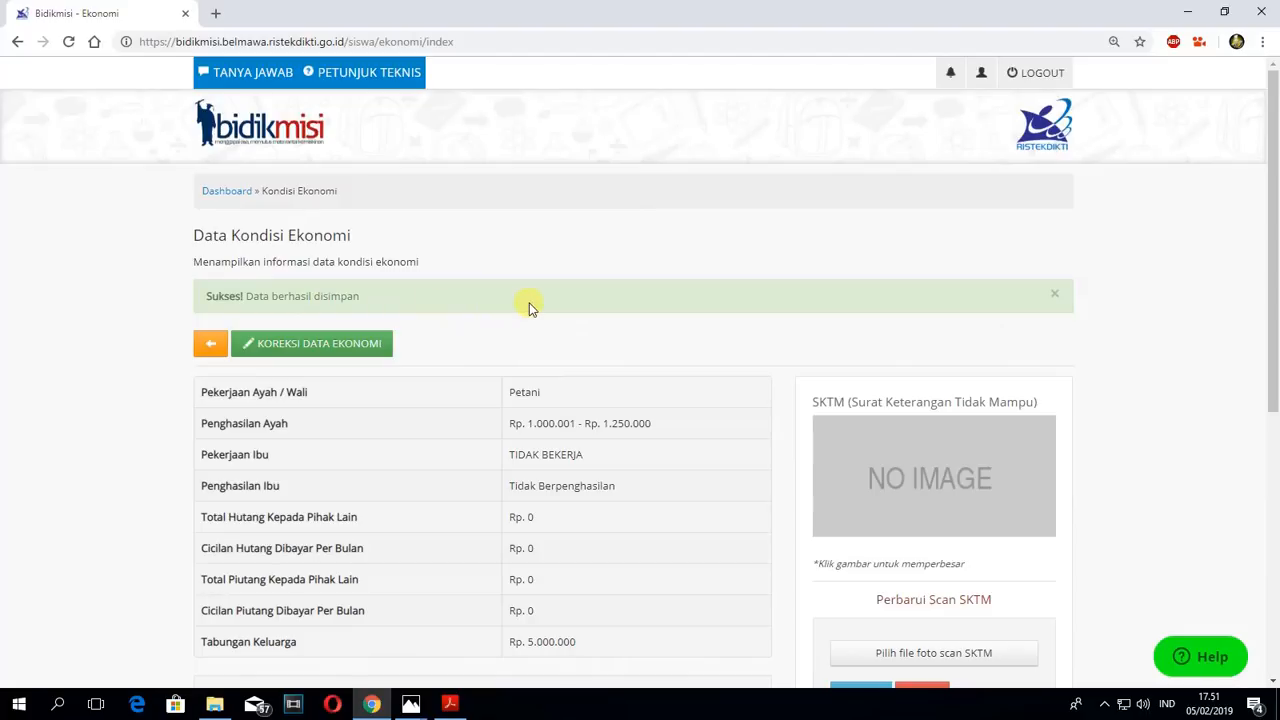
scroll(532, 305, "down", 1)
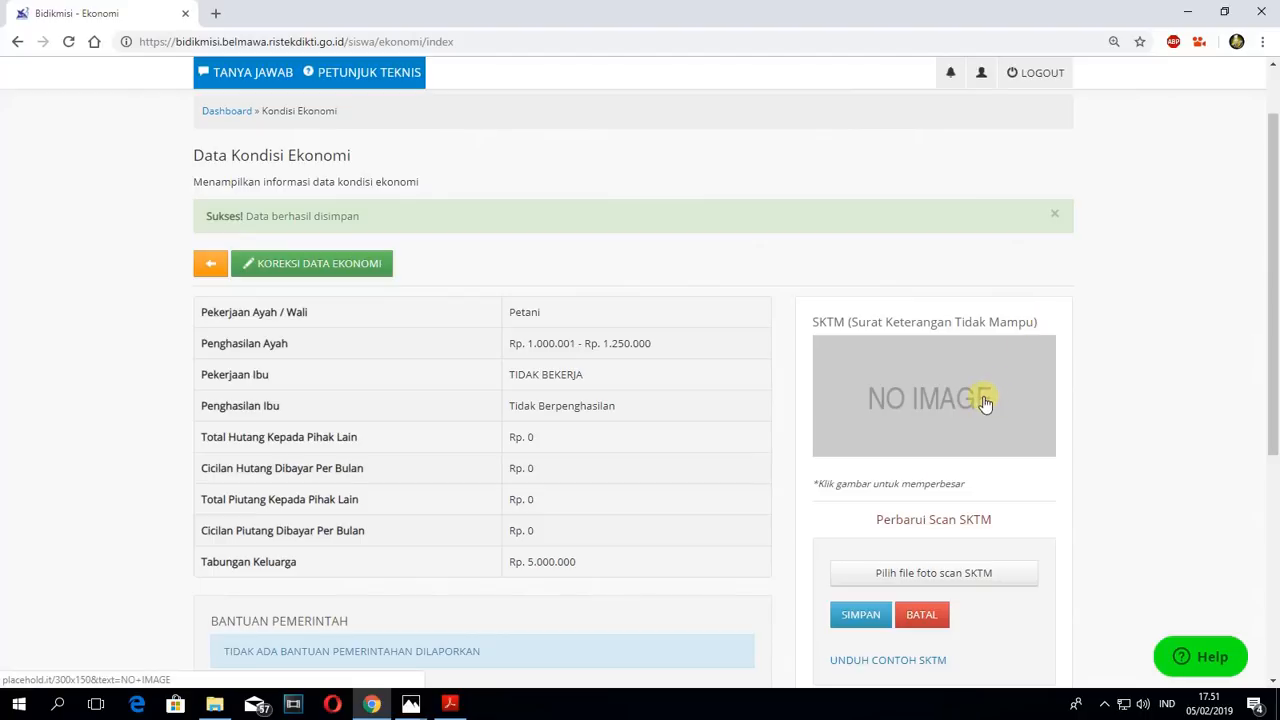
- Upload the file "4. Surat Keterangan Miskin" as the SKTM scan and save it
scroll(1060, 495, "down", 1)
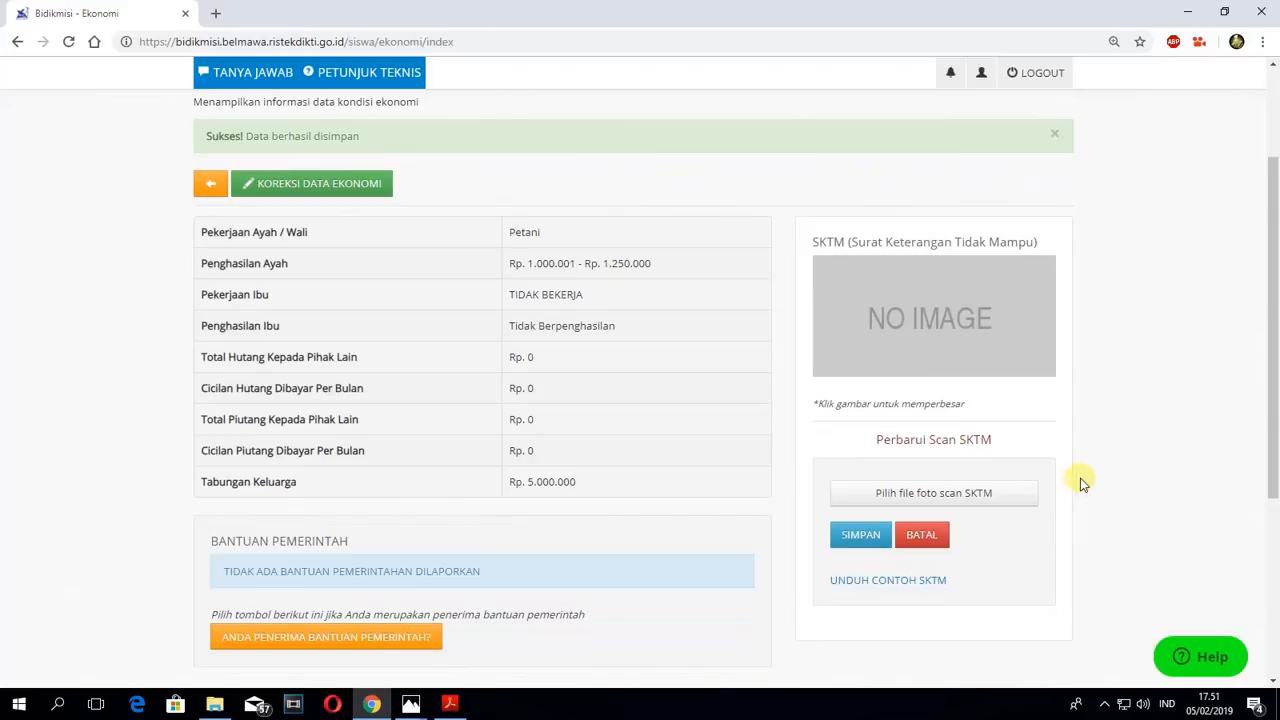
scroll(1083, 483, "down", 1)
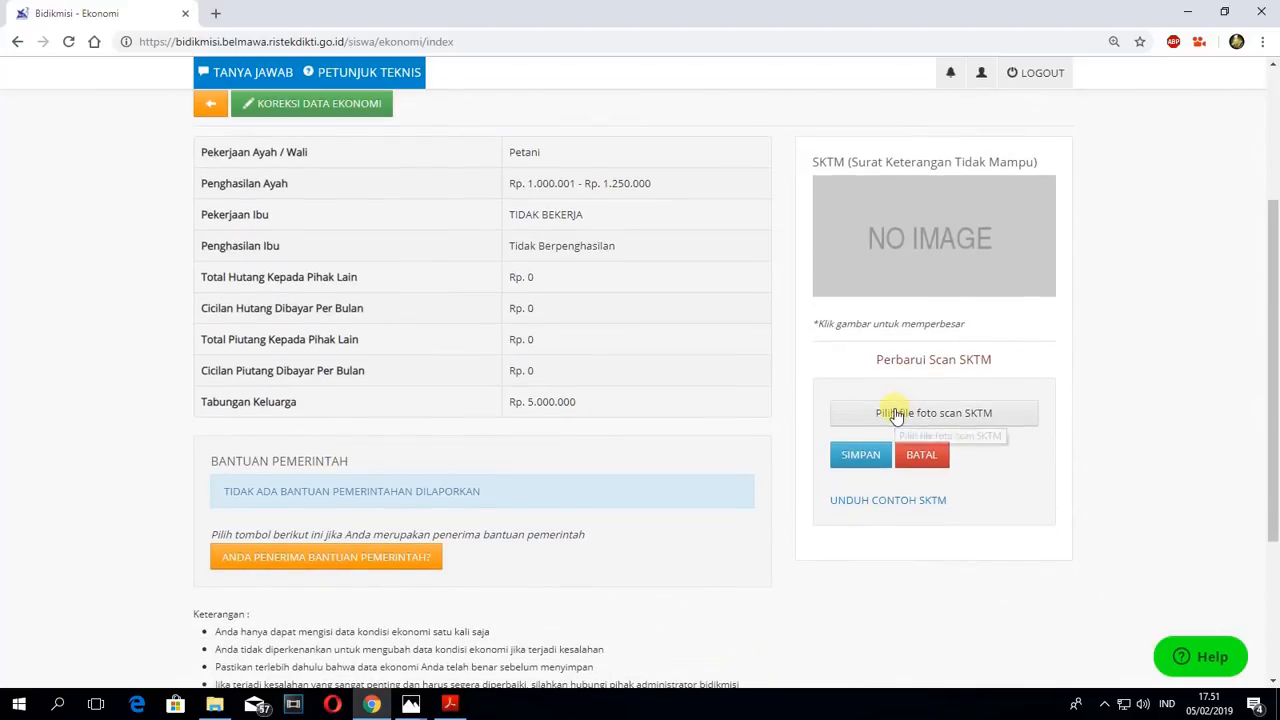
left_click(966, 412)
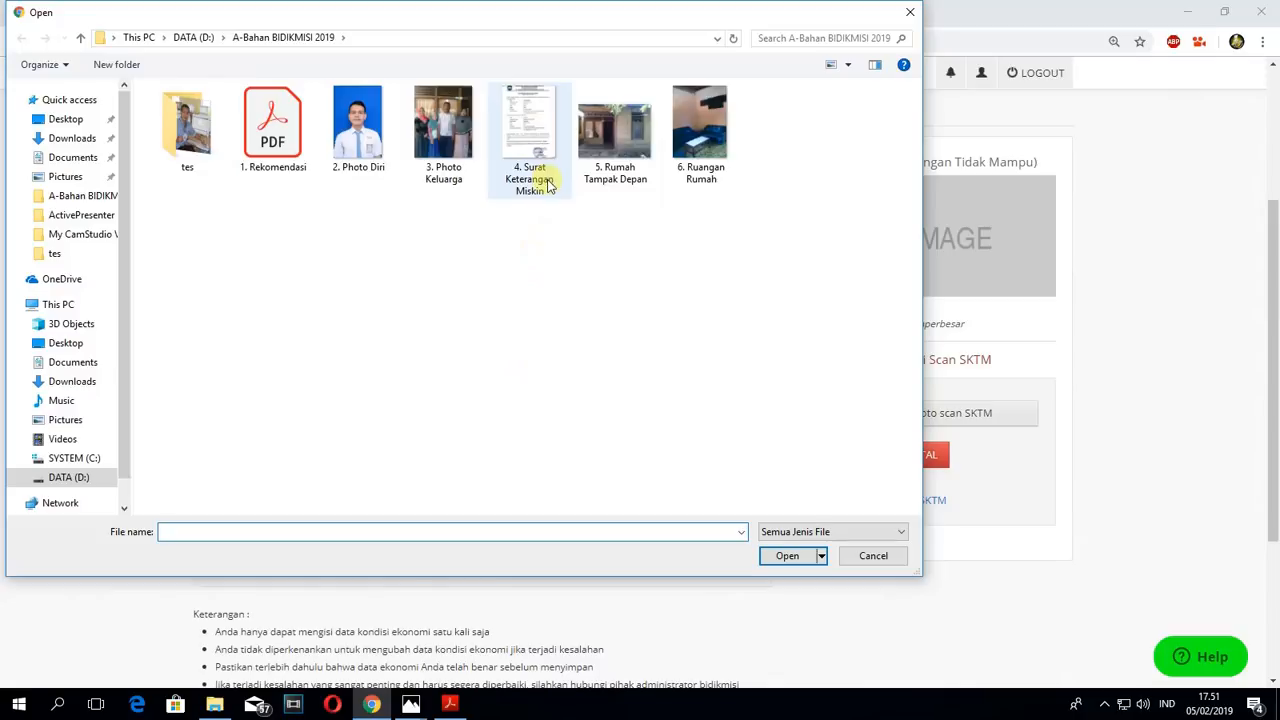
left_click(530, 150)
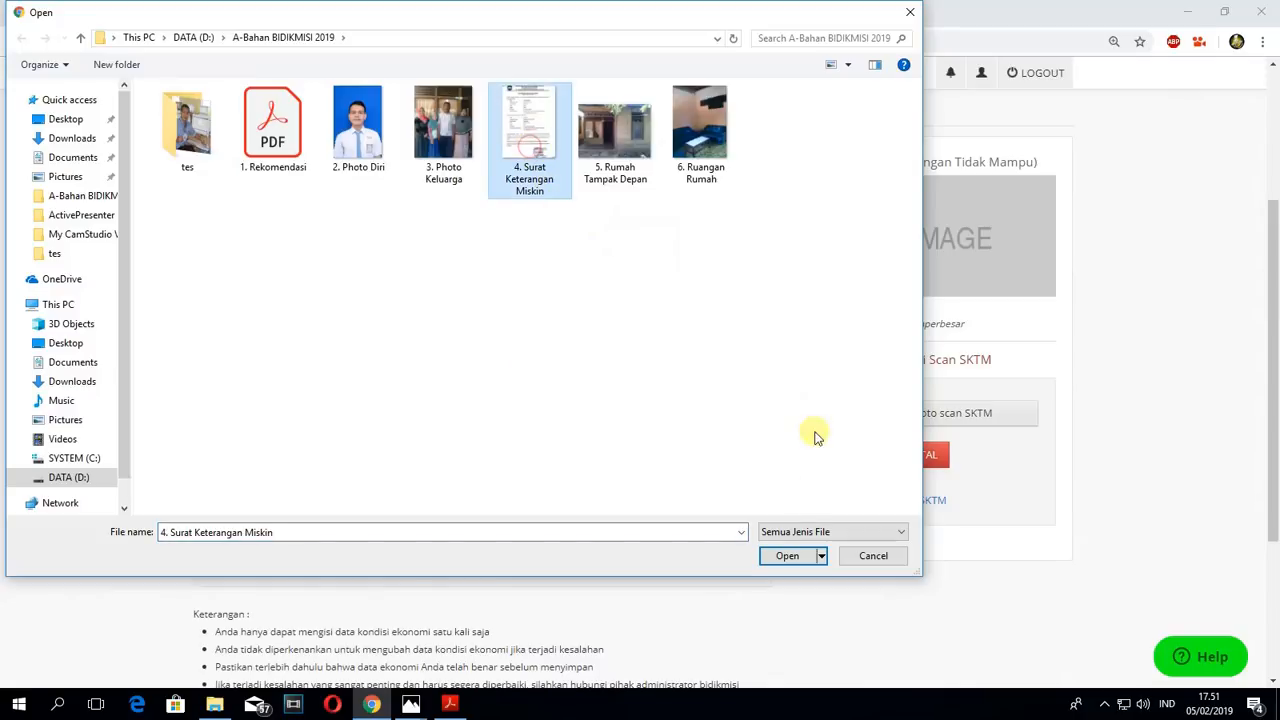
left_click(787, 555)
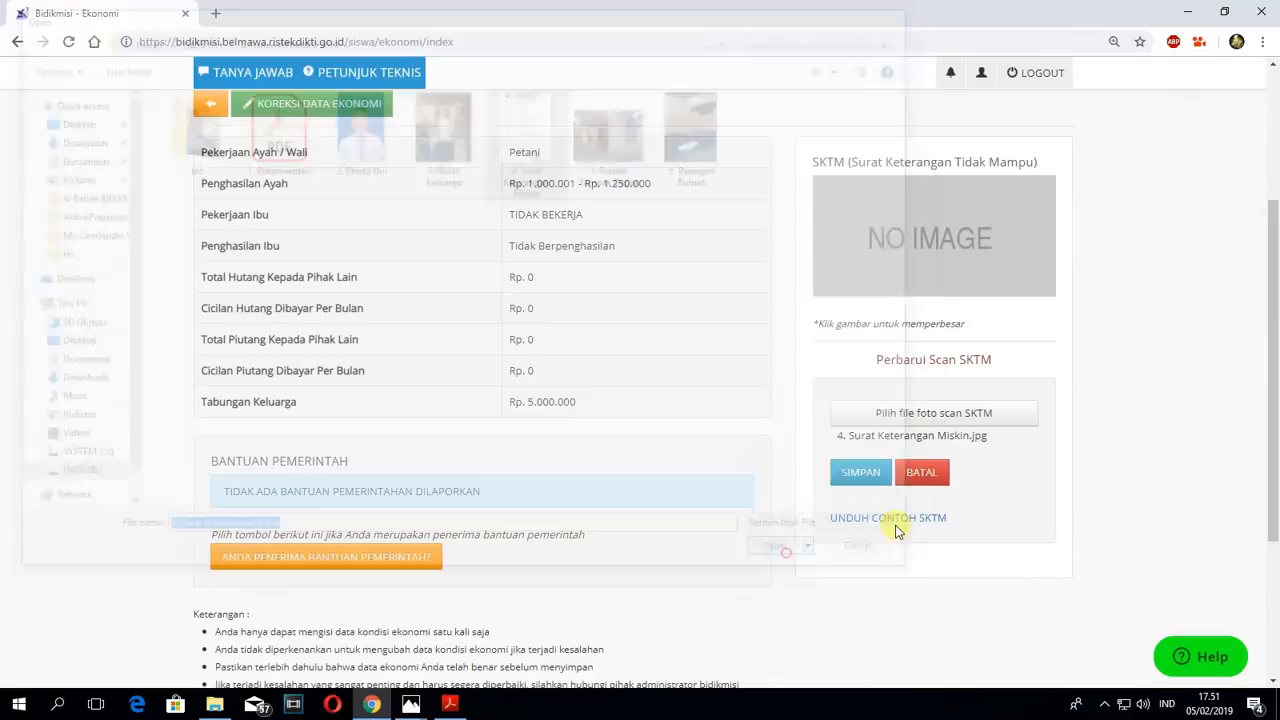
left_click(858, 476)
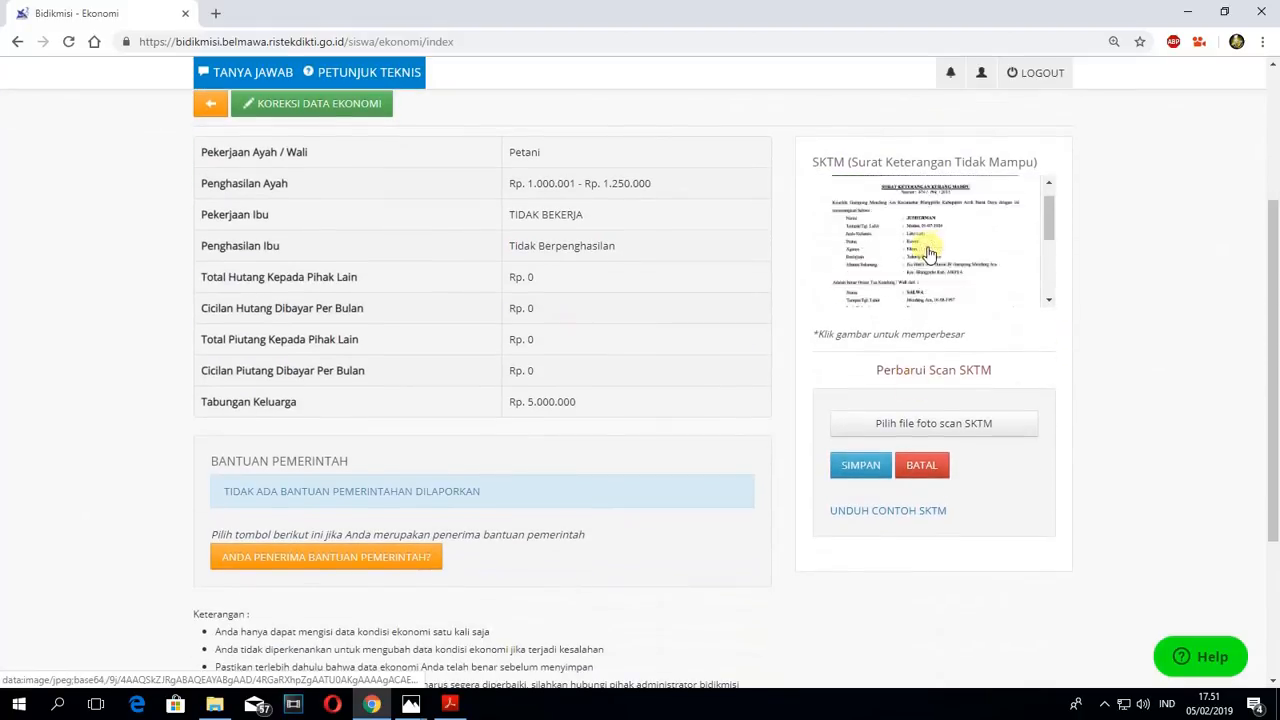
- Check the SKTM upload message and the saved economic data, and return to the dashboard's registration steps
scroll(945, 235, "up", 3)
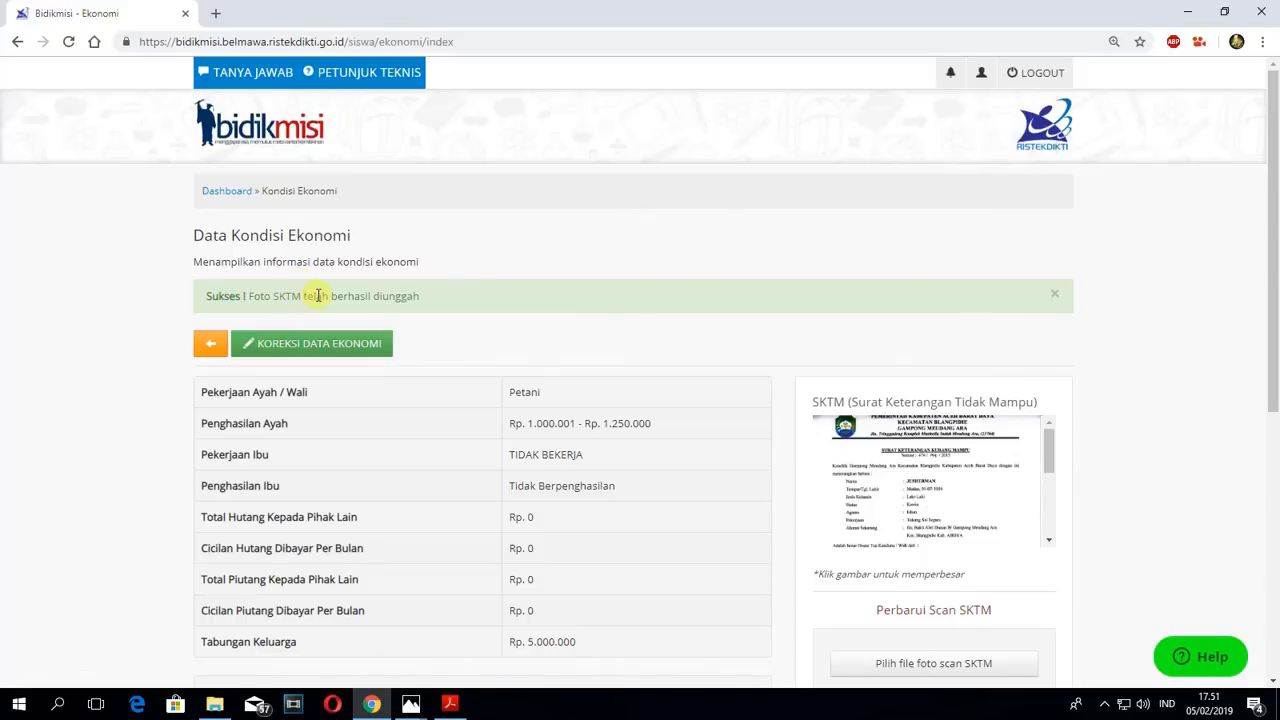
scroll(686, 334, "down", 3)
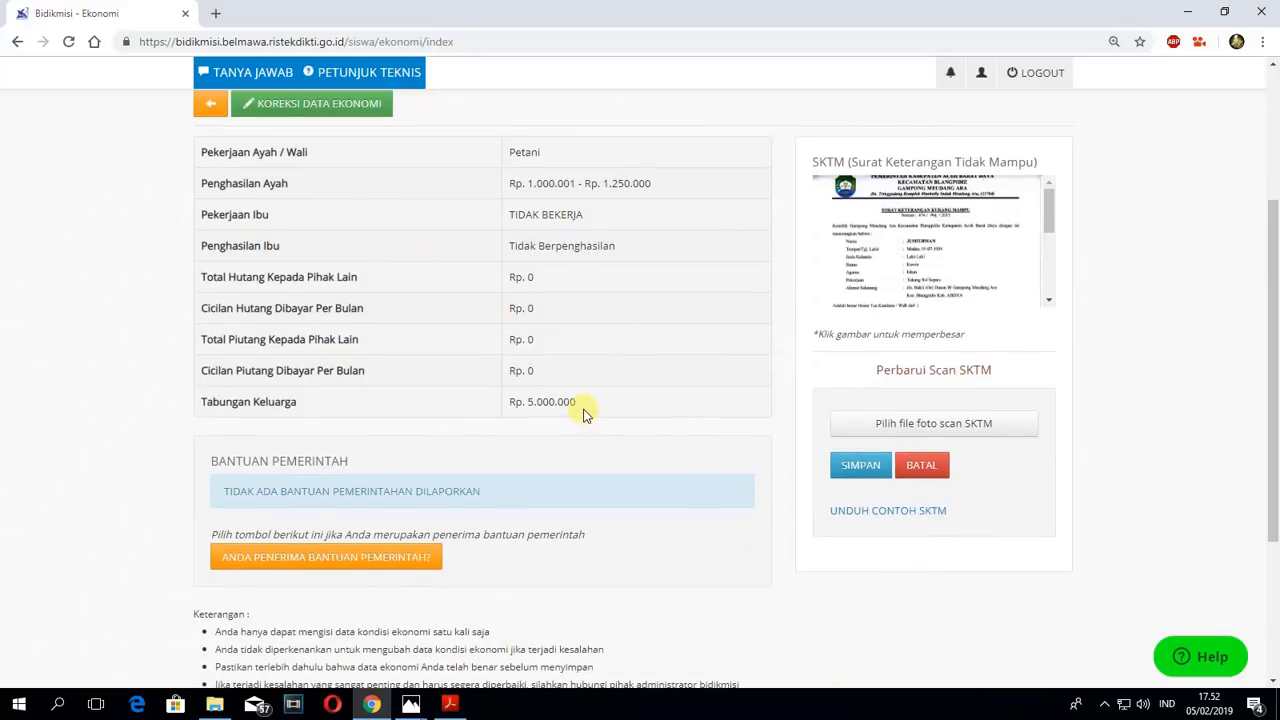
scroll(585, 415, "up", 3)
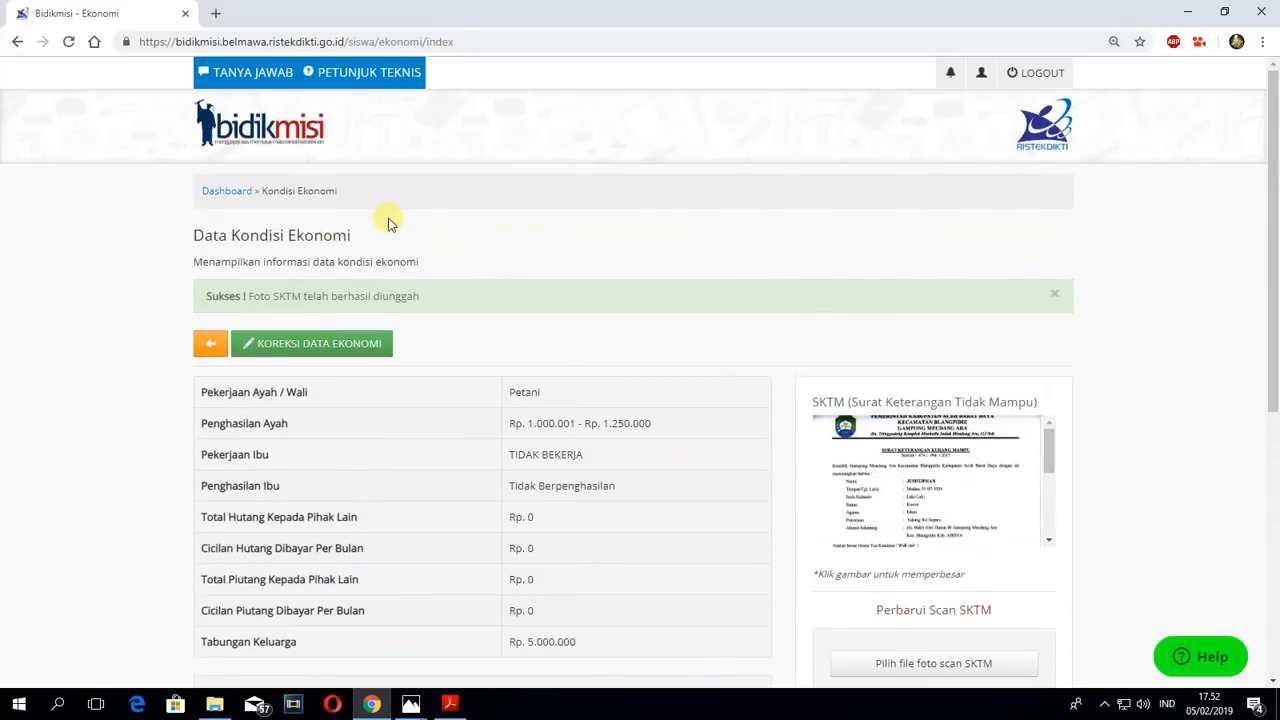
left_click(224, 191)
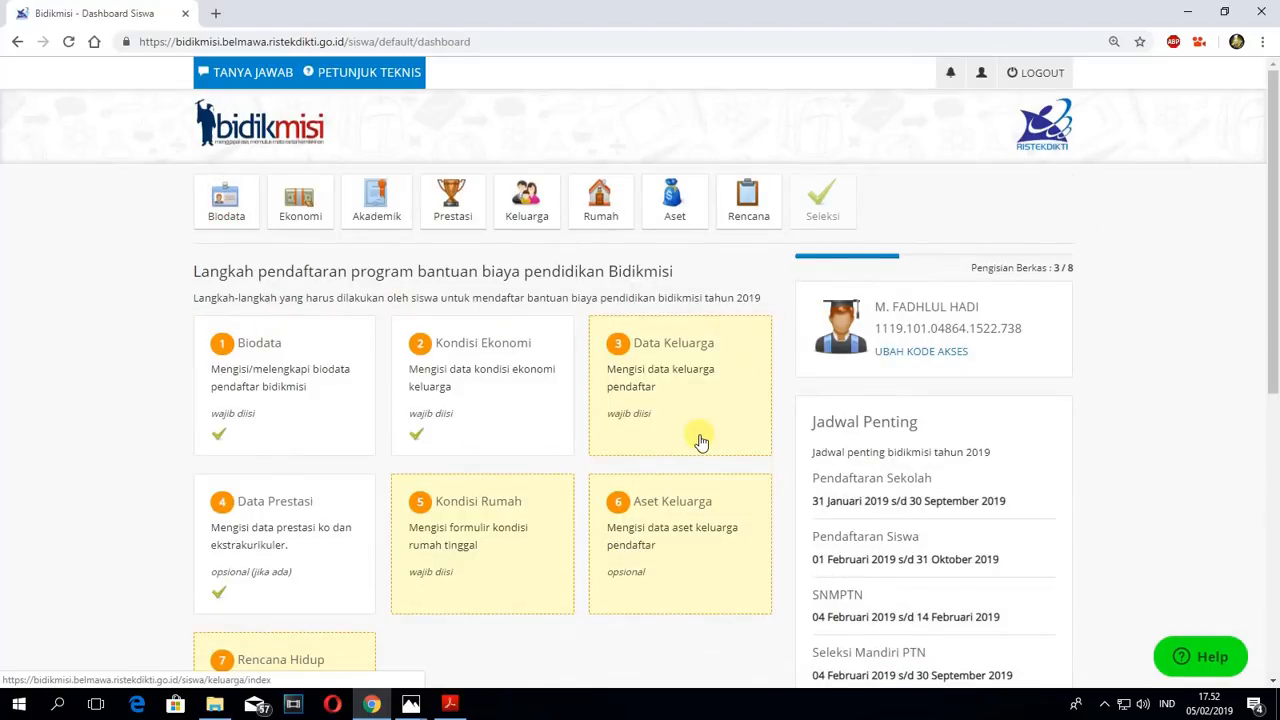
scroll(400, 378, "down", 2)
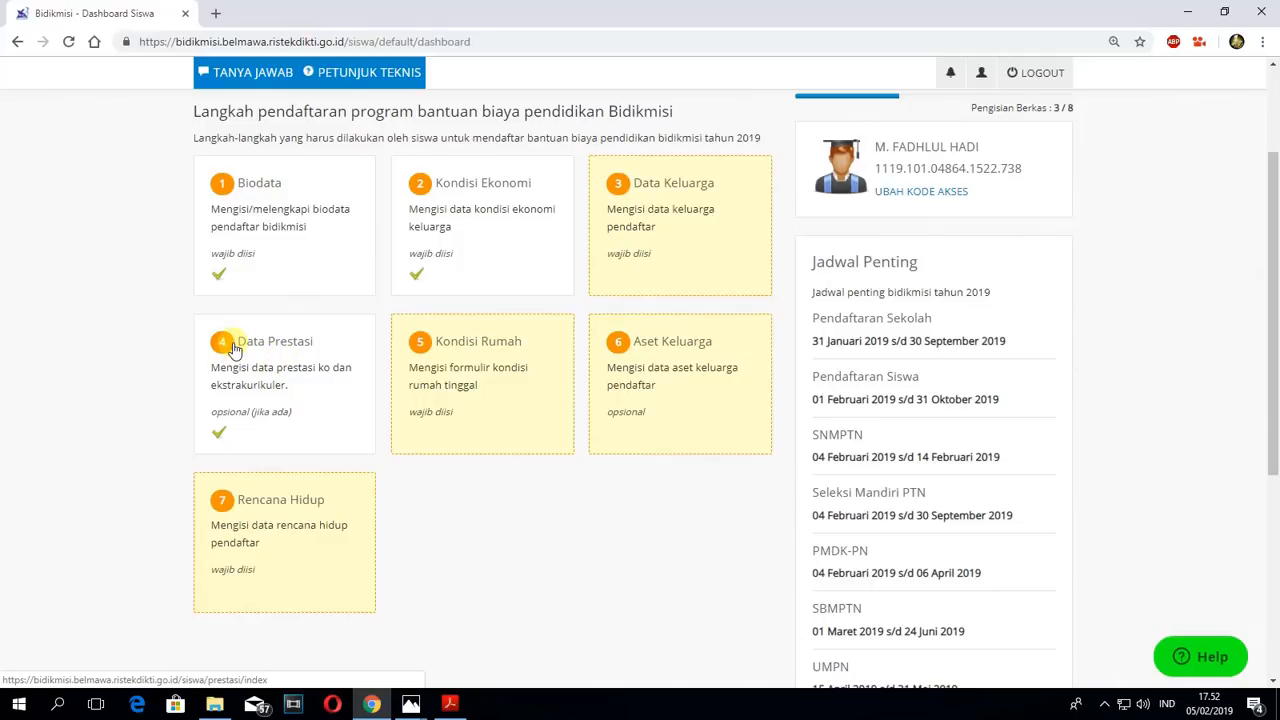
- Open Tambah Prestasi from the Data Prestasi step and examine the first page of the school's achievement list
left_click(283, 378)
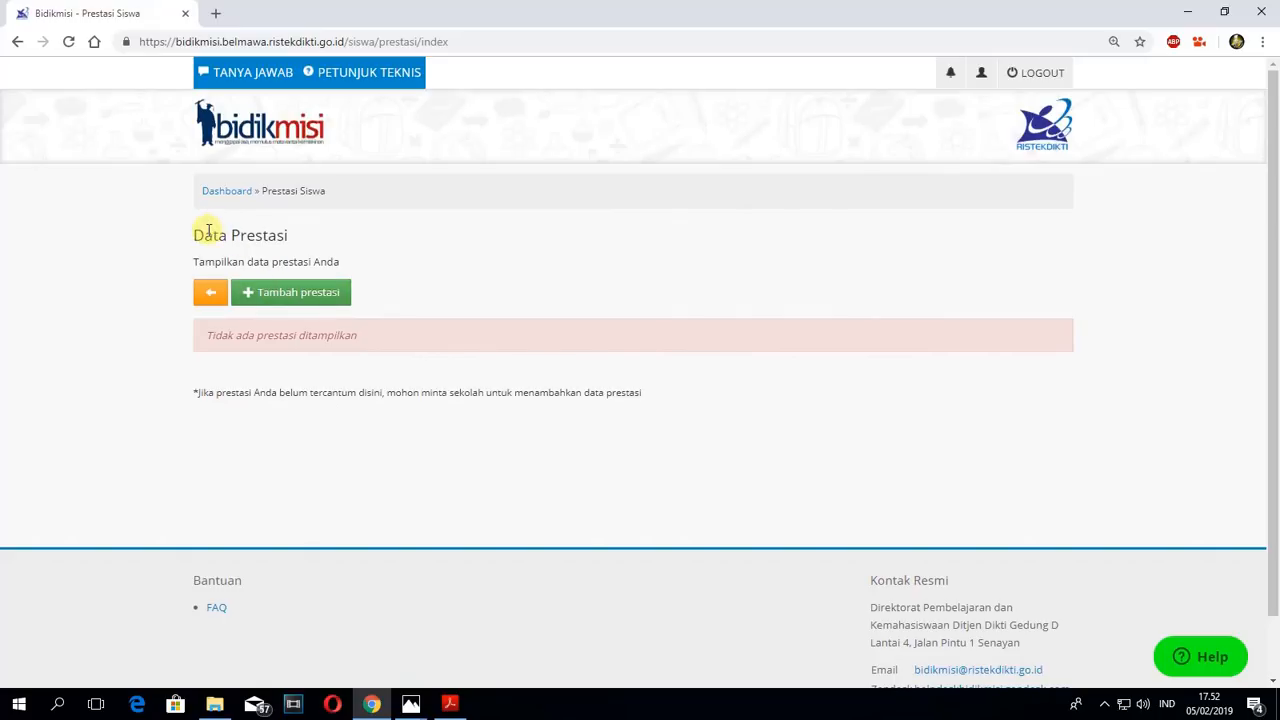
left_click(285, 297)
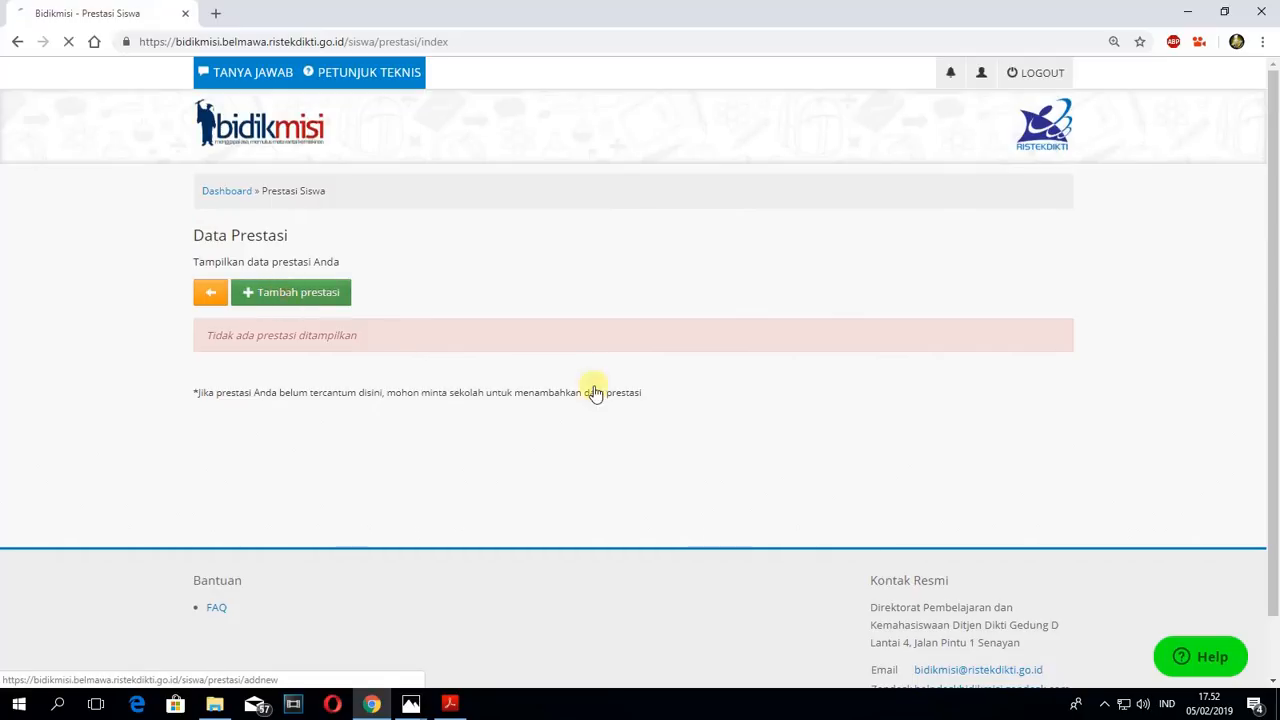
scroll(640, 380, "down", 1)
scroll(271, 406, "down", 4)
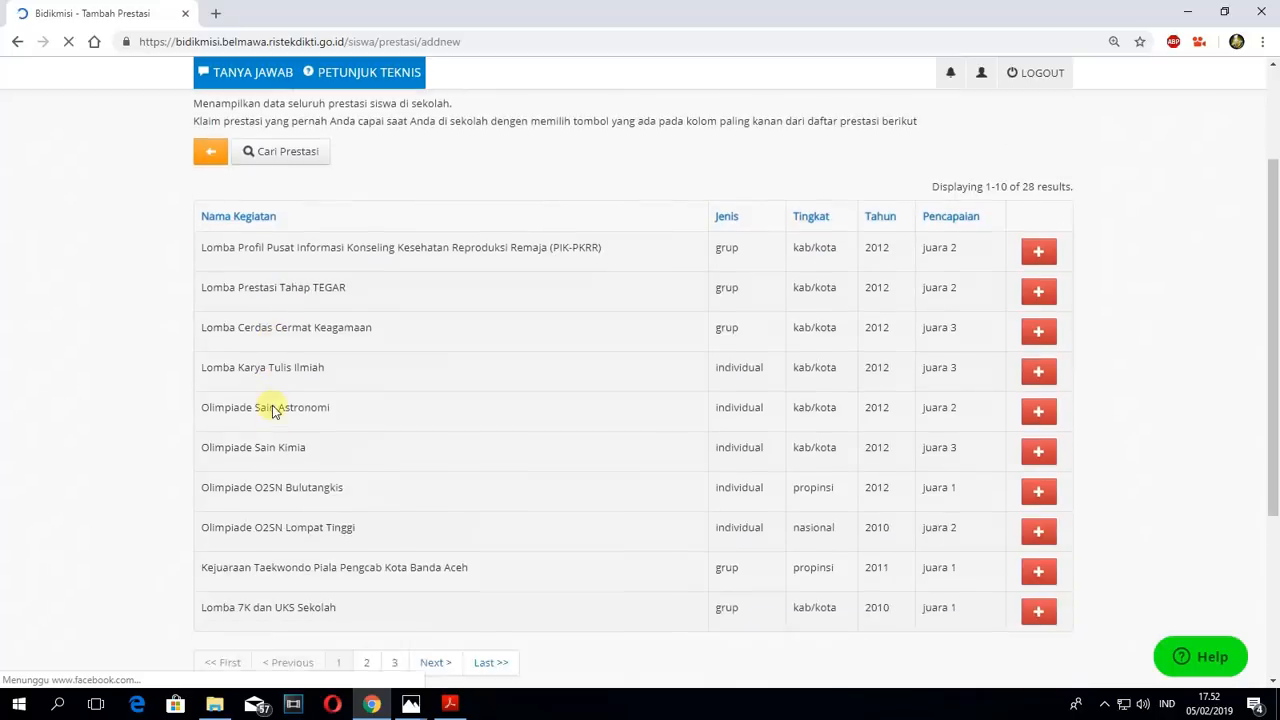
scroll(434, 289, "up", 4)
scroll(500, 330, "down", 2)
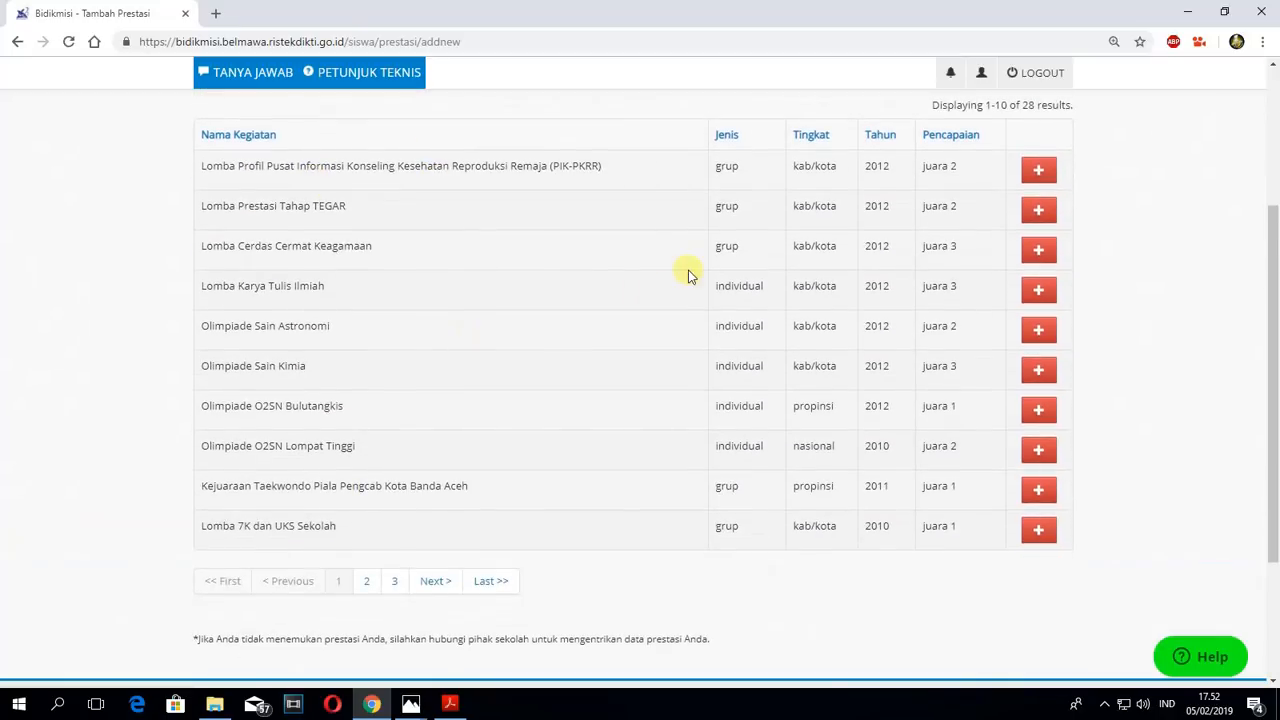
scroll(760, 268, "up", 1)
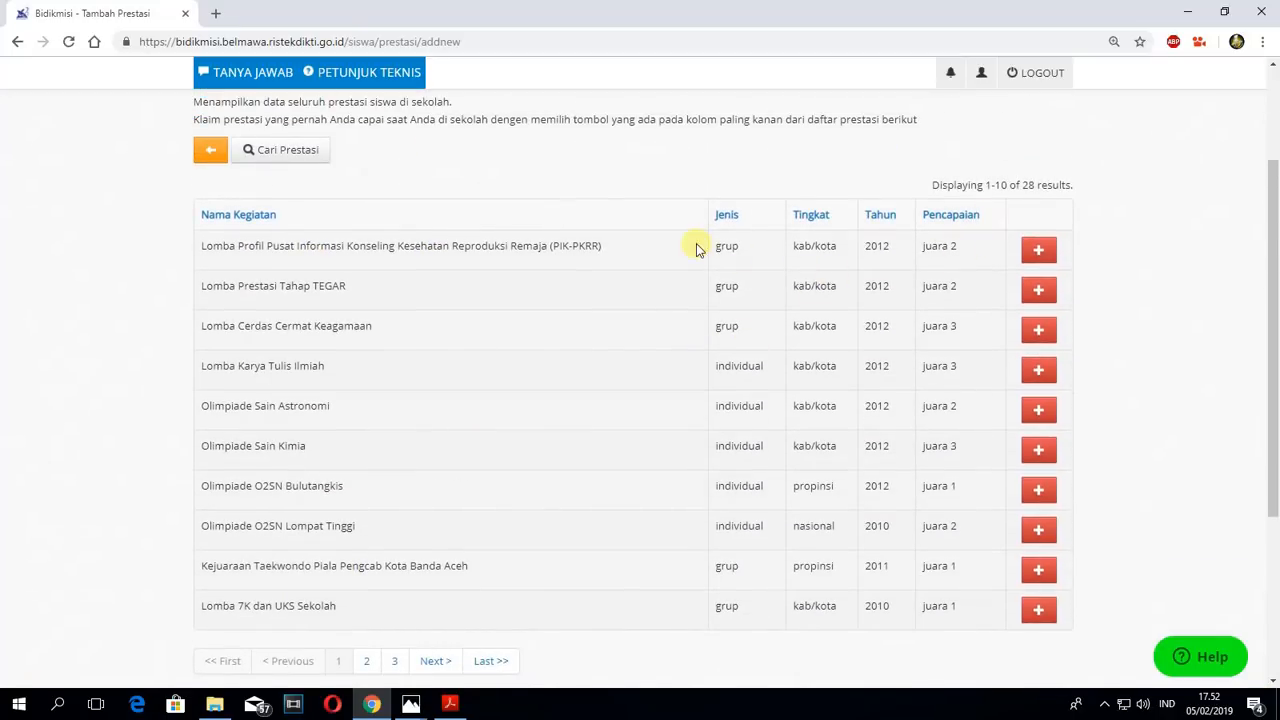
scroll(922, 395, "down", 2)
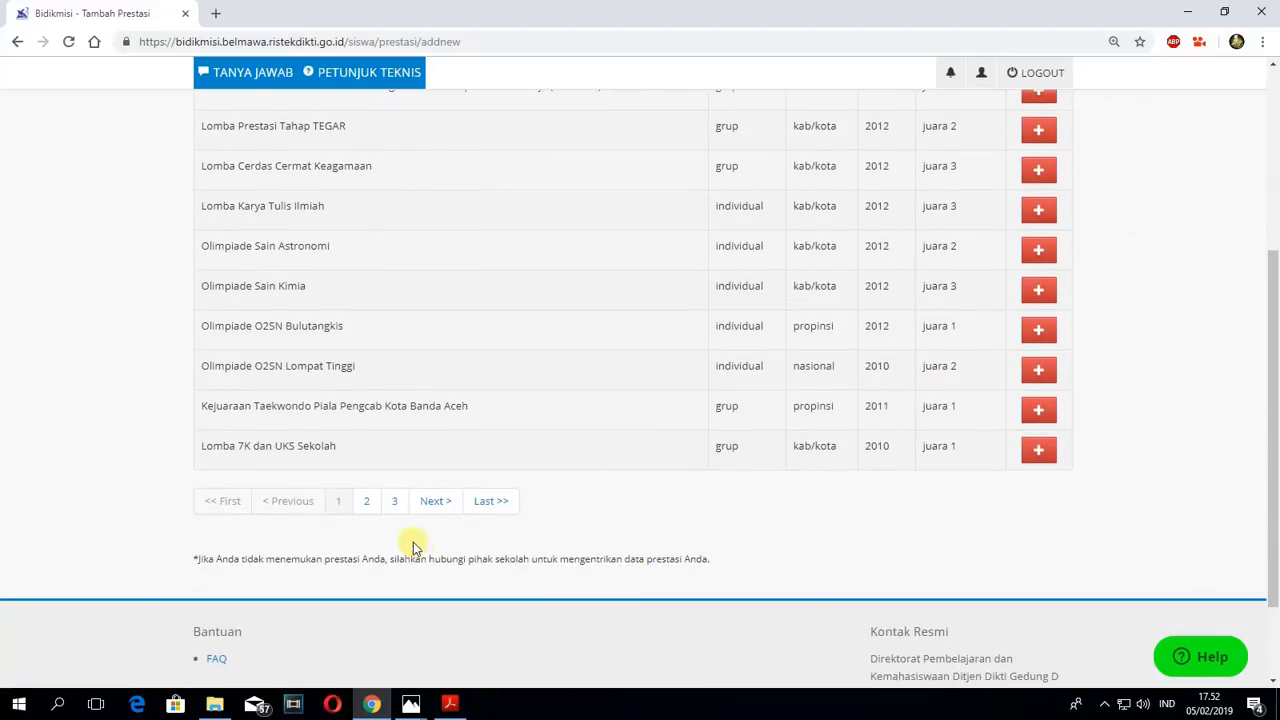
- Claim the 2015 CERDAS CERMAT HUT TNI juara 2 achievement from page 3 of the list
left_click(394, 501)
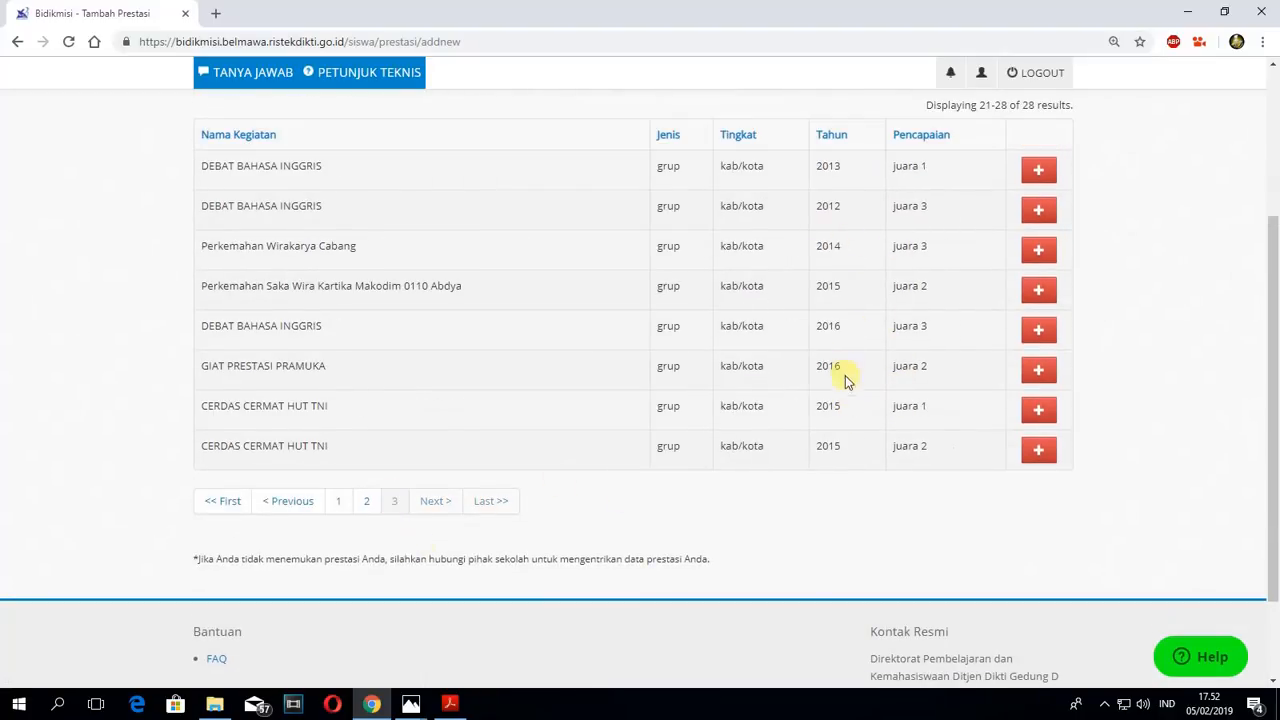
left_click(1038, 450)
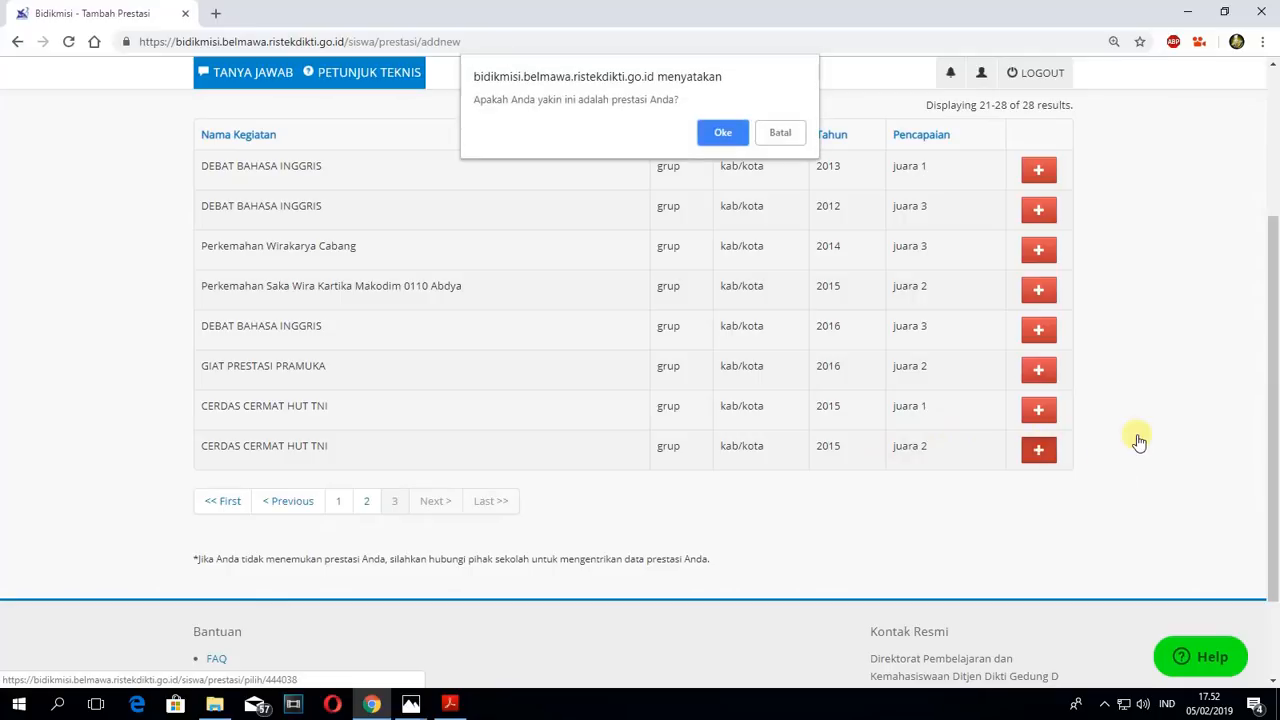
left_click(722, 132)
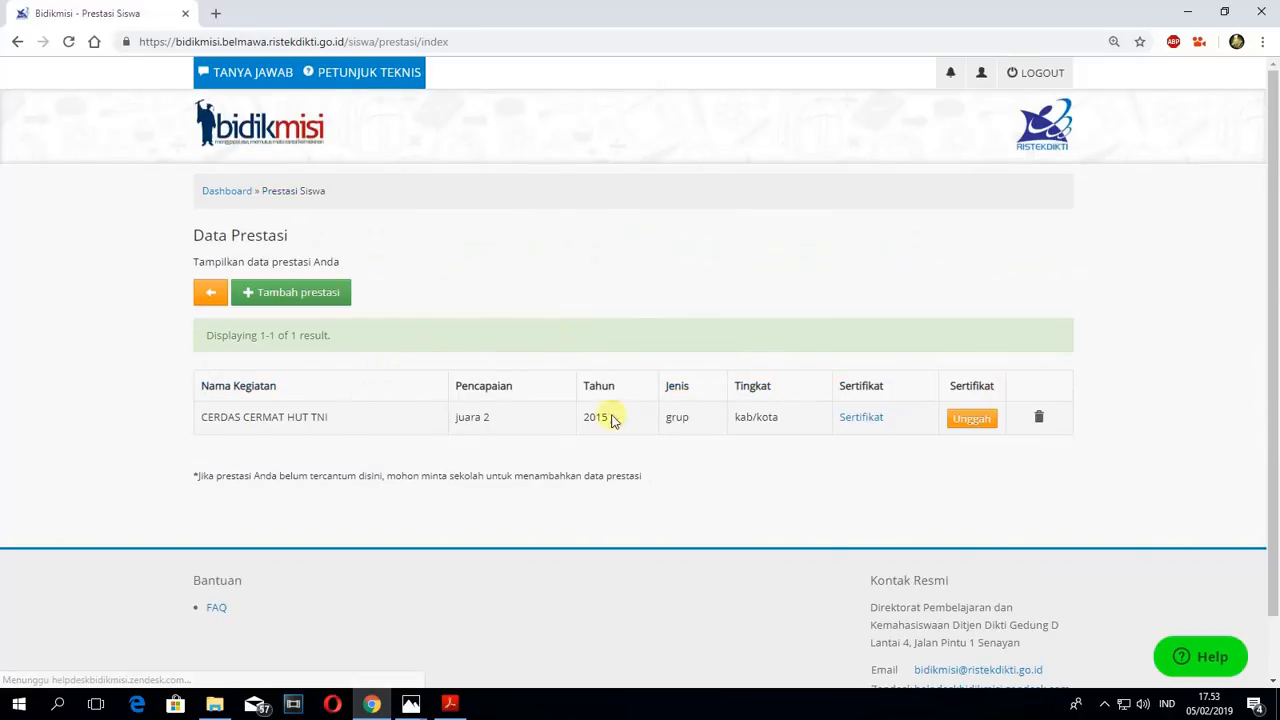
- Cancel the claim on the CERDAS CERMAT HUT TNI achievement and confirm its deletion
left_click_drag(206, 417, 480, 422)
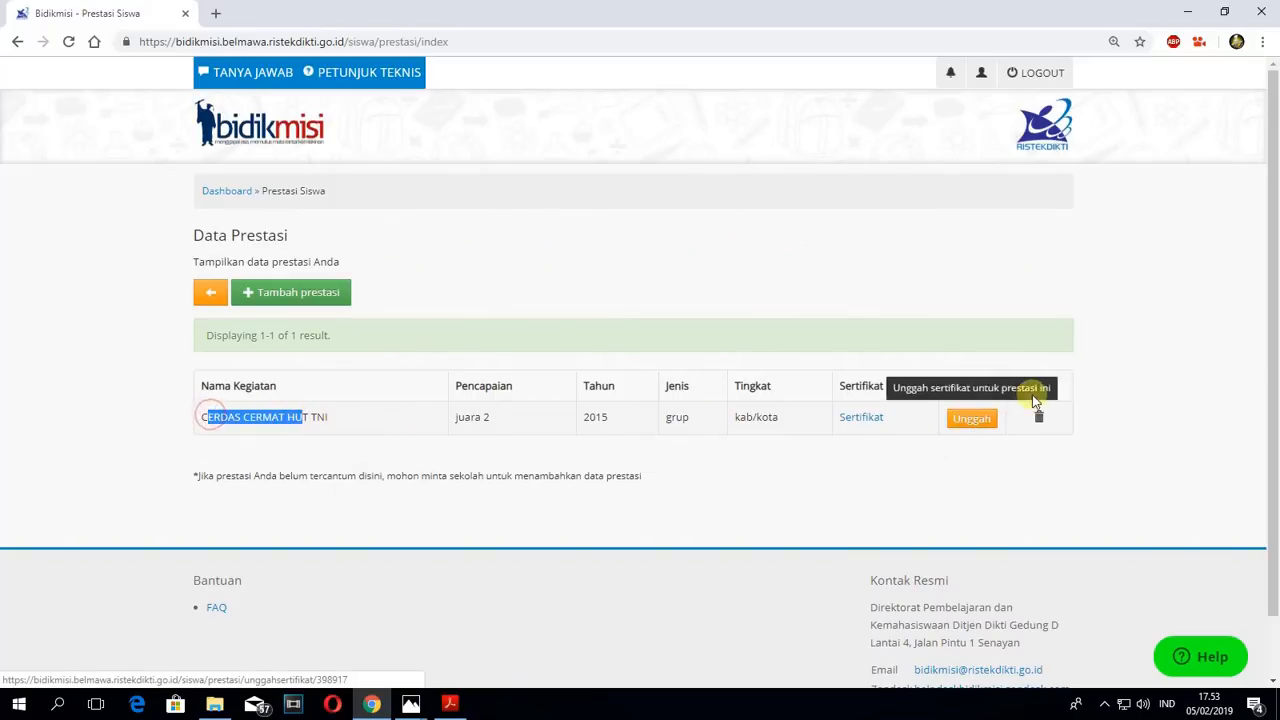
left_click(1038, 416)
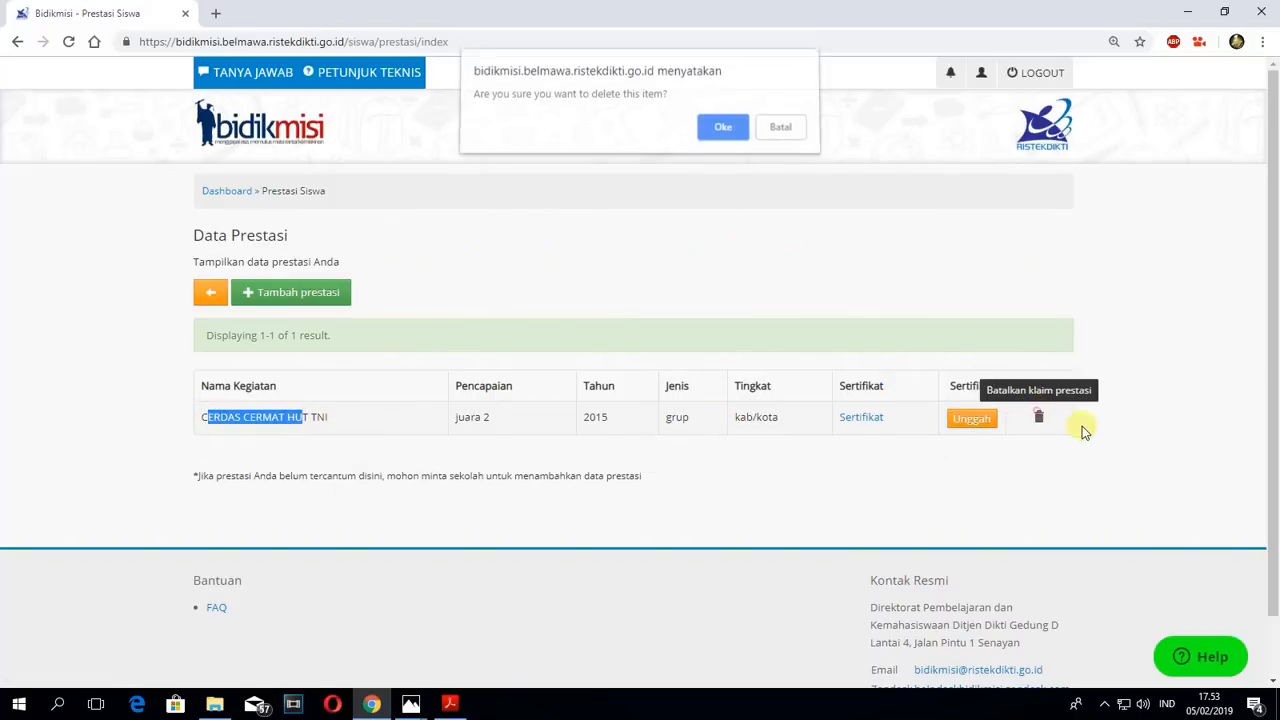
left_click(723, 131)
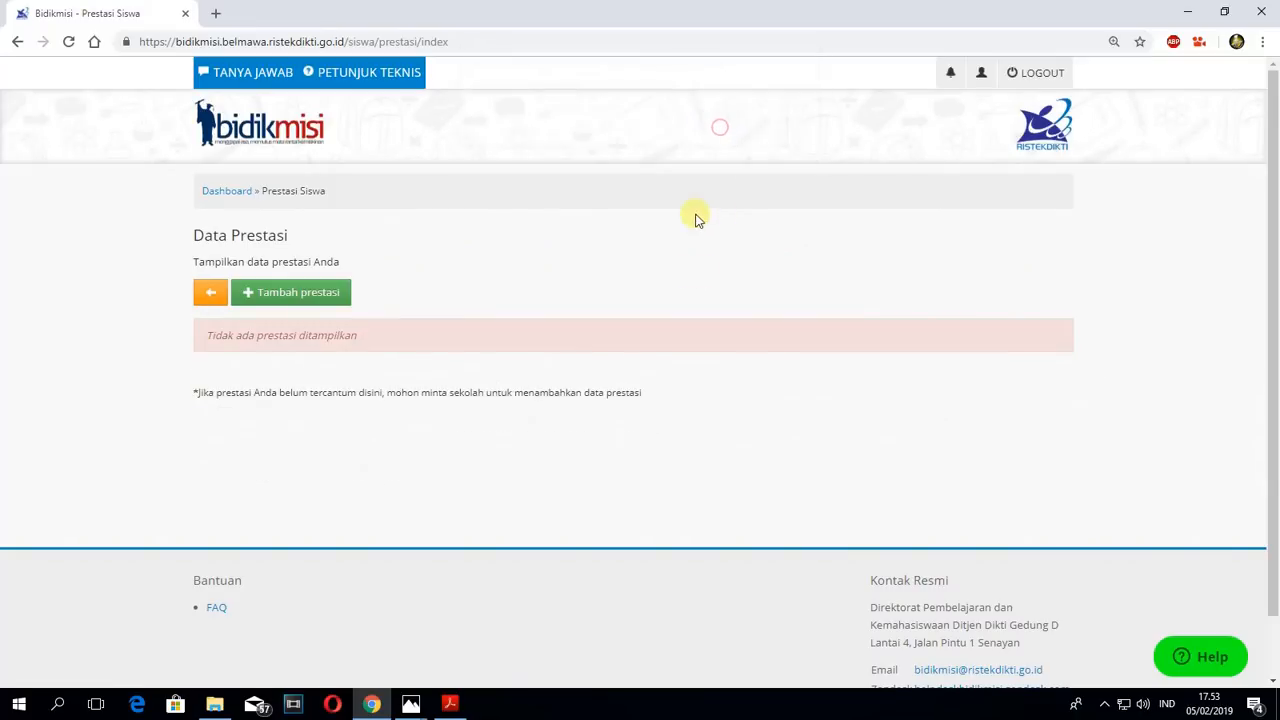
- Open the Data Keluarga form from the dashboard and enter the father's name in Nama Ayah
left_click(228, 192)
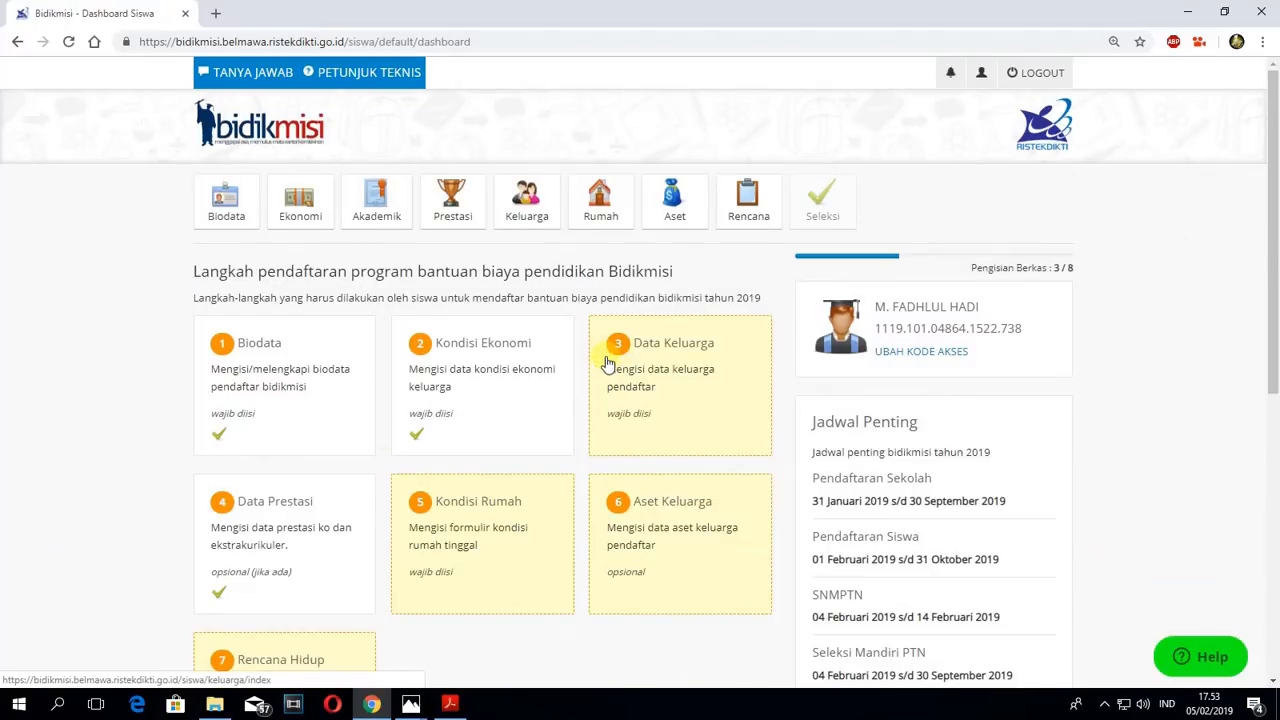
left_click(689, 388)
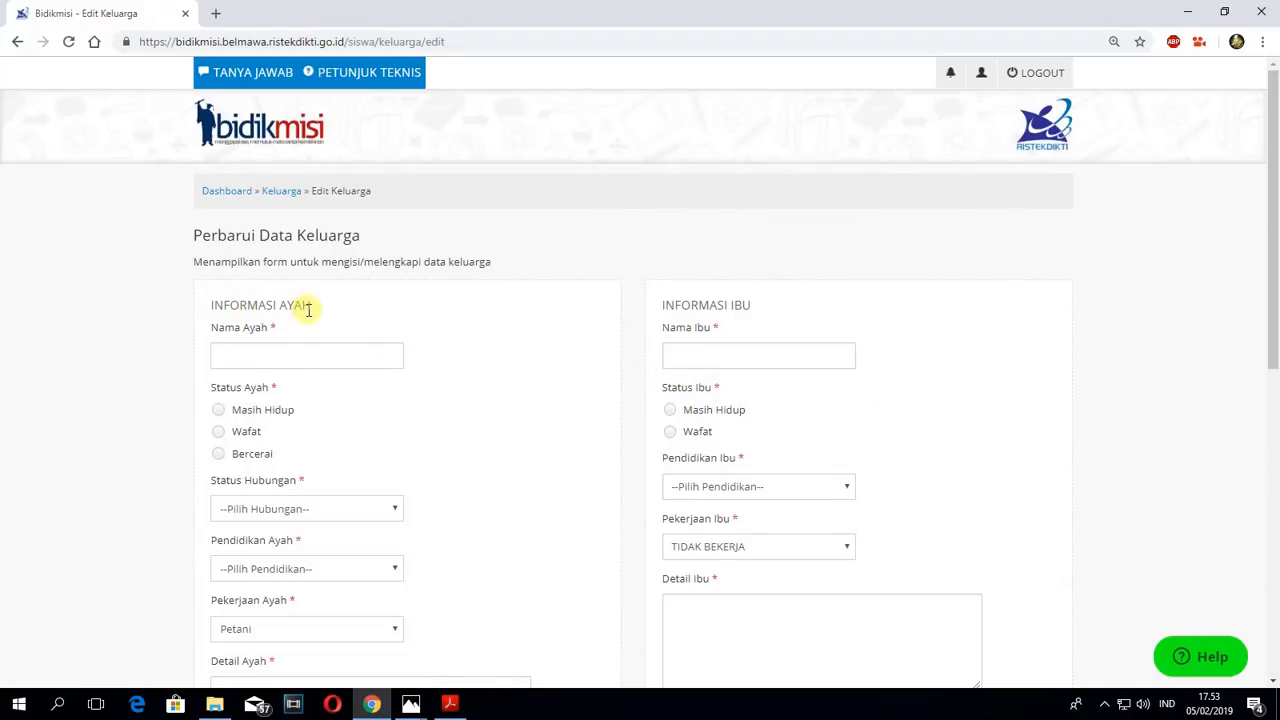
left_click(255, 355)
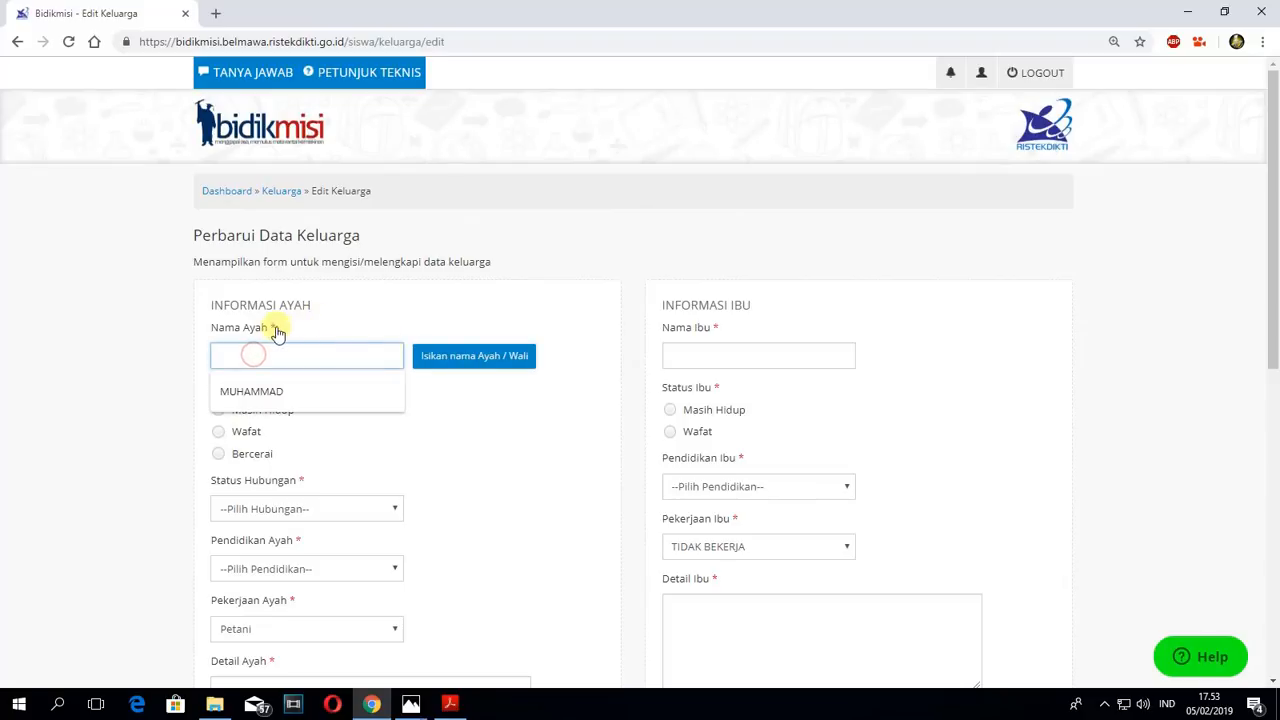
left_click(366, 302)
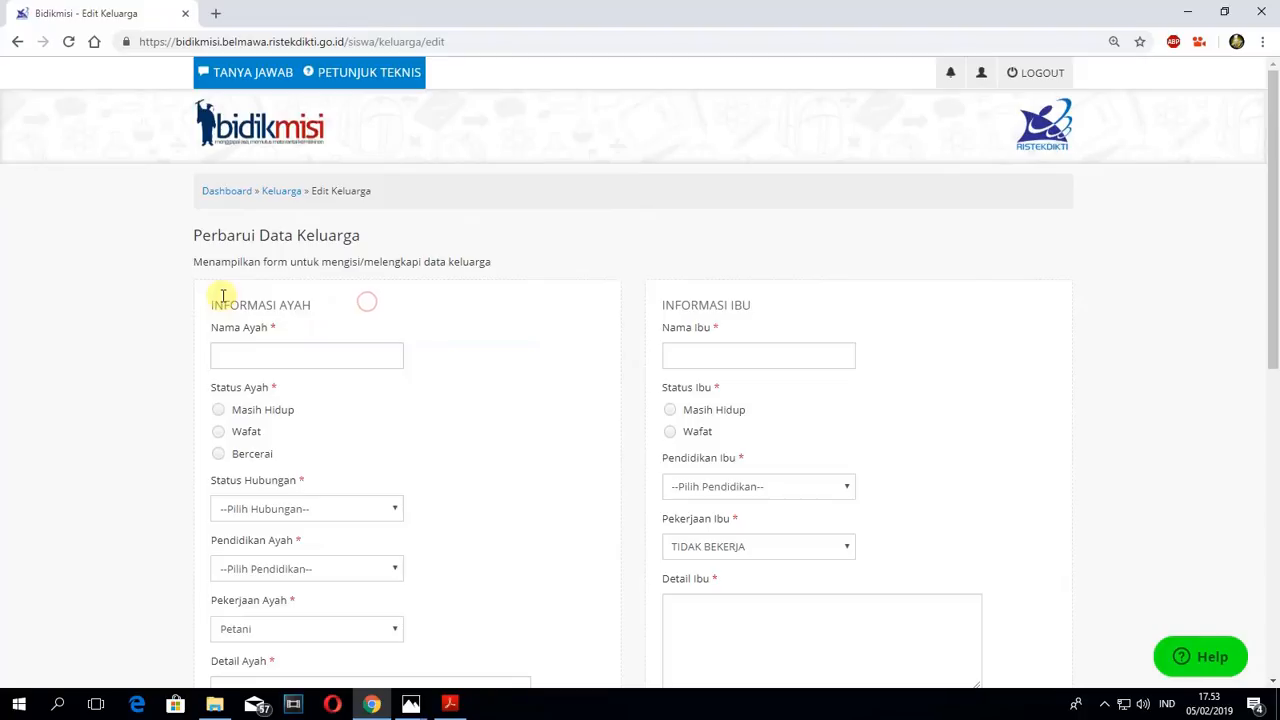
left_click(256, 355)
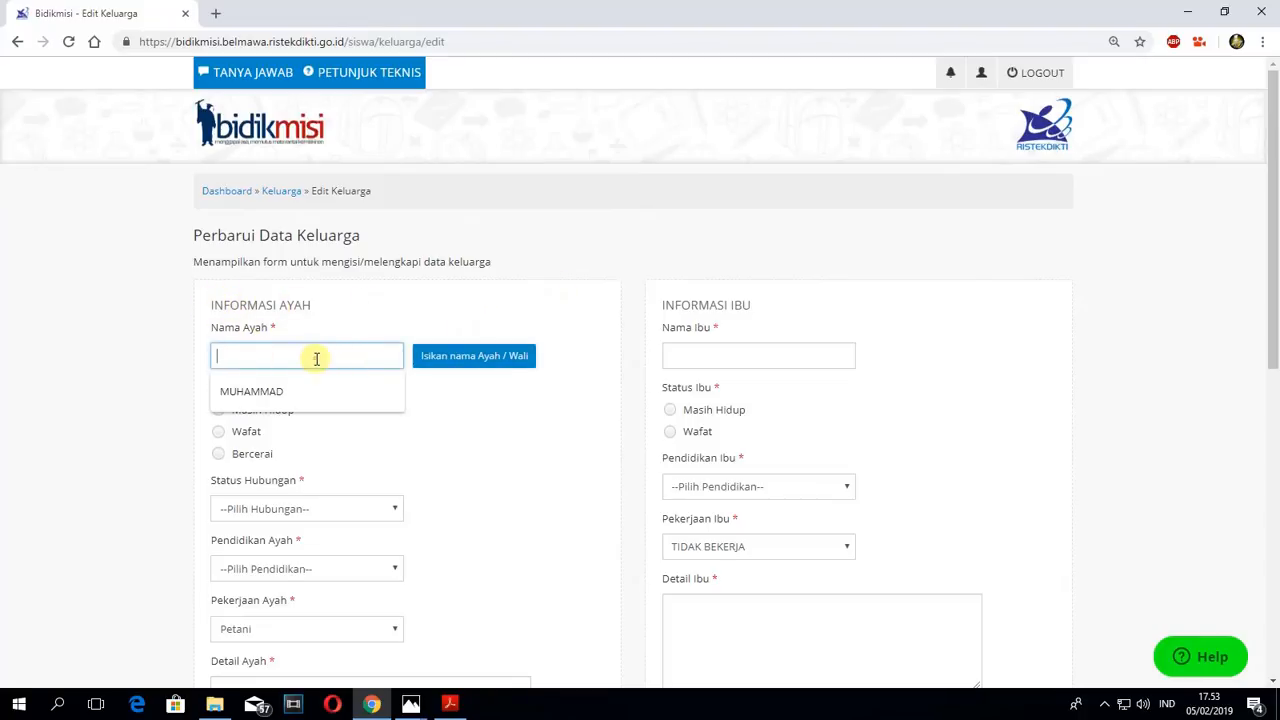
left_click(316, 358)
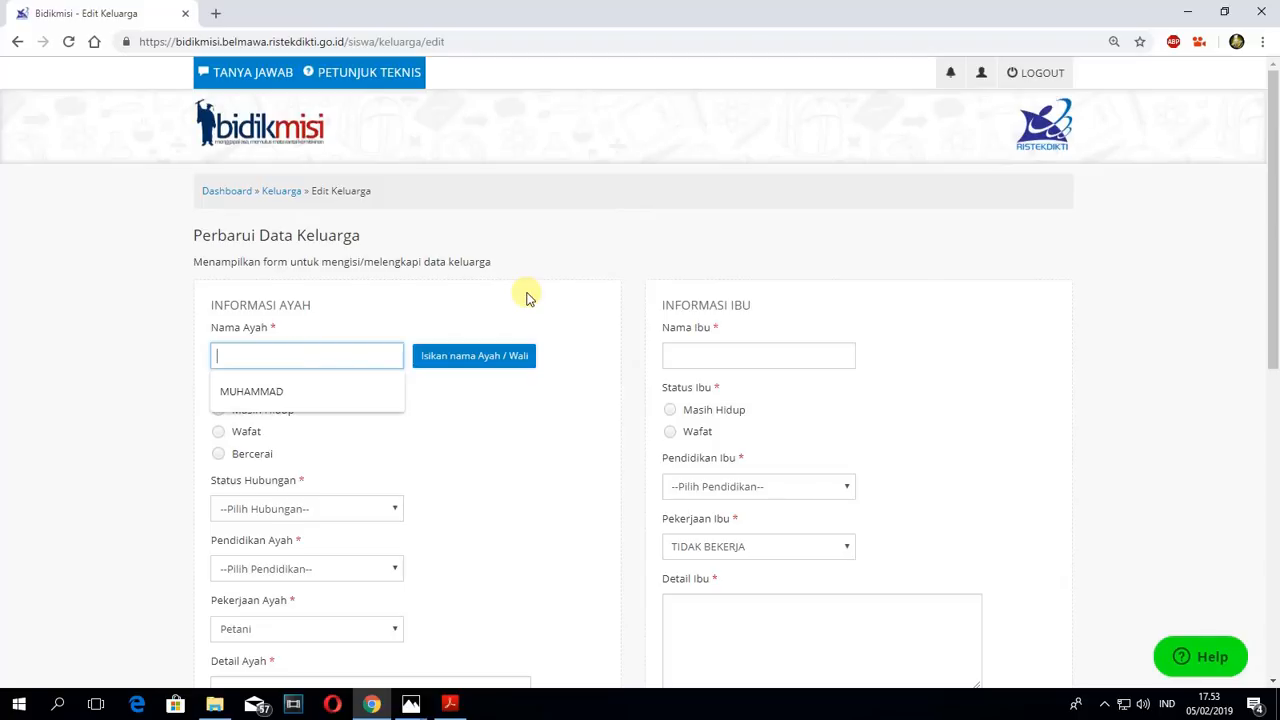
type("ABDULLAH")
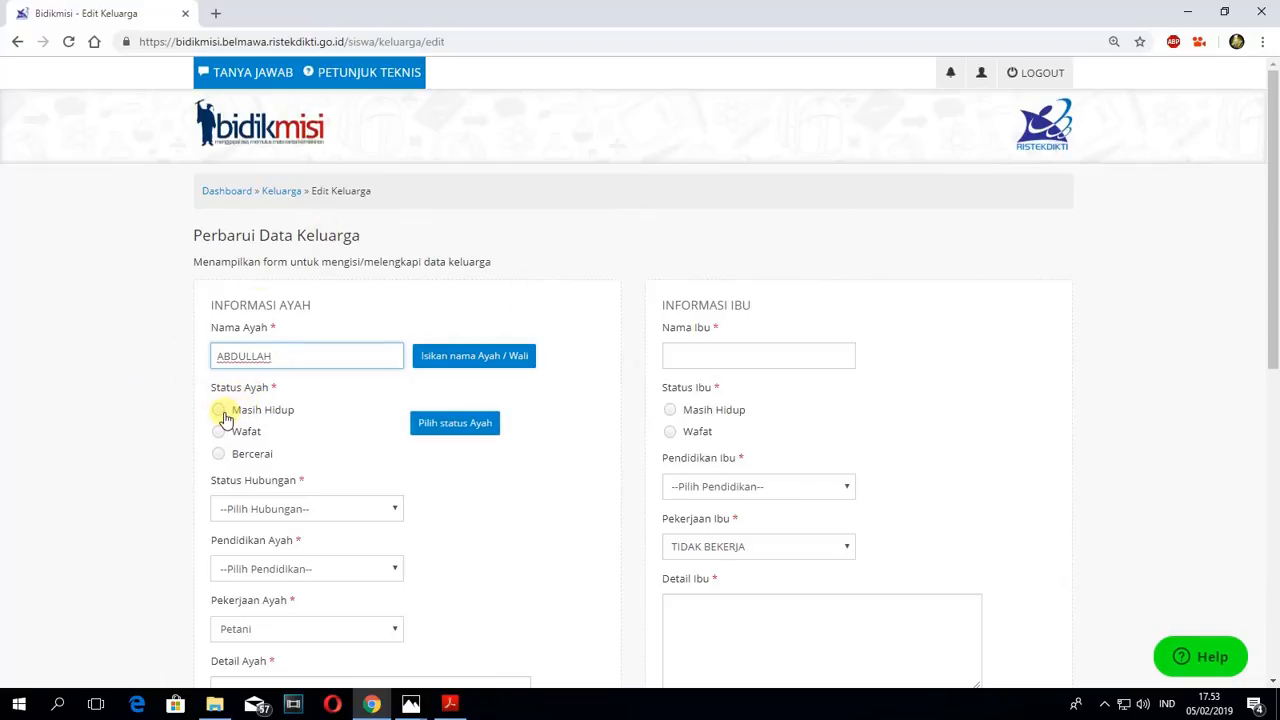
- Set Status Ayah to Masih Hidup and Status Hubungan to Ayah Kandung
left_click(224, 410)
scroll(329, 380, "down", 1)
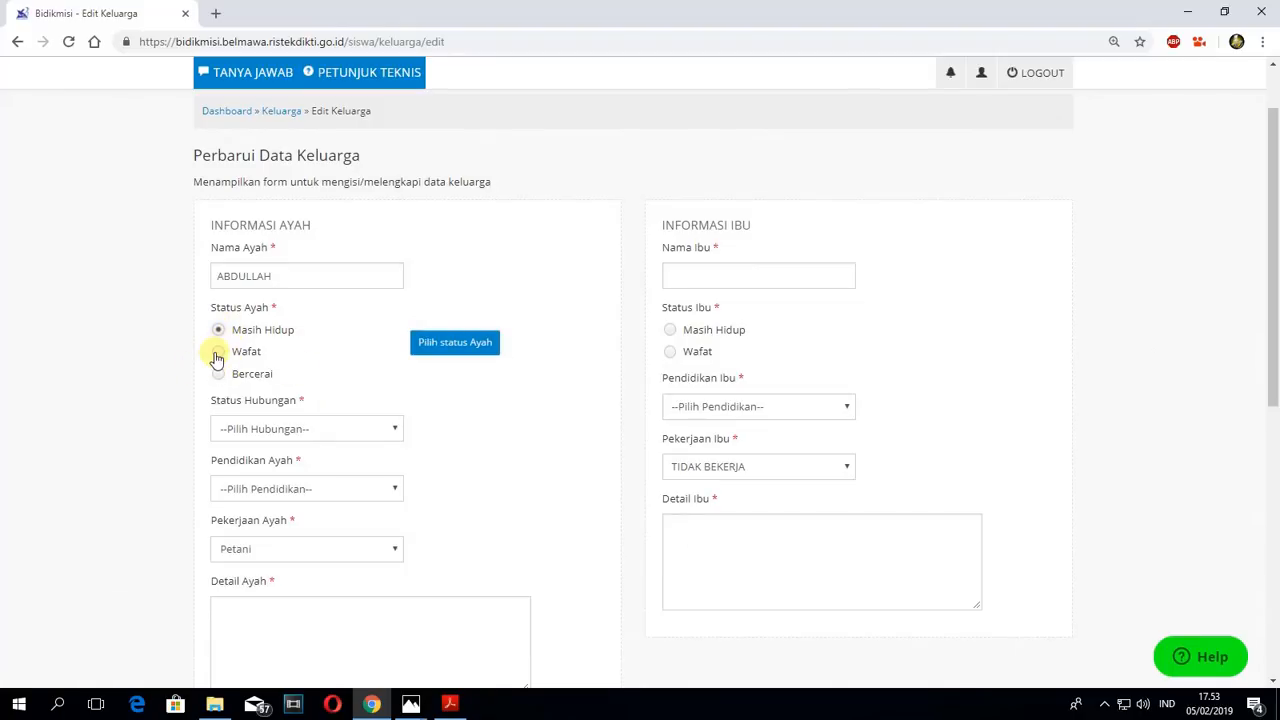
left_click(308, 428)
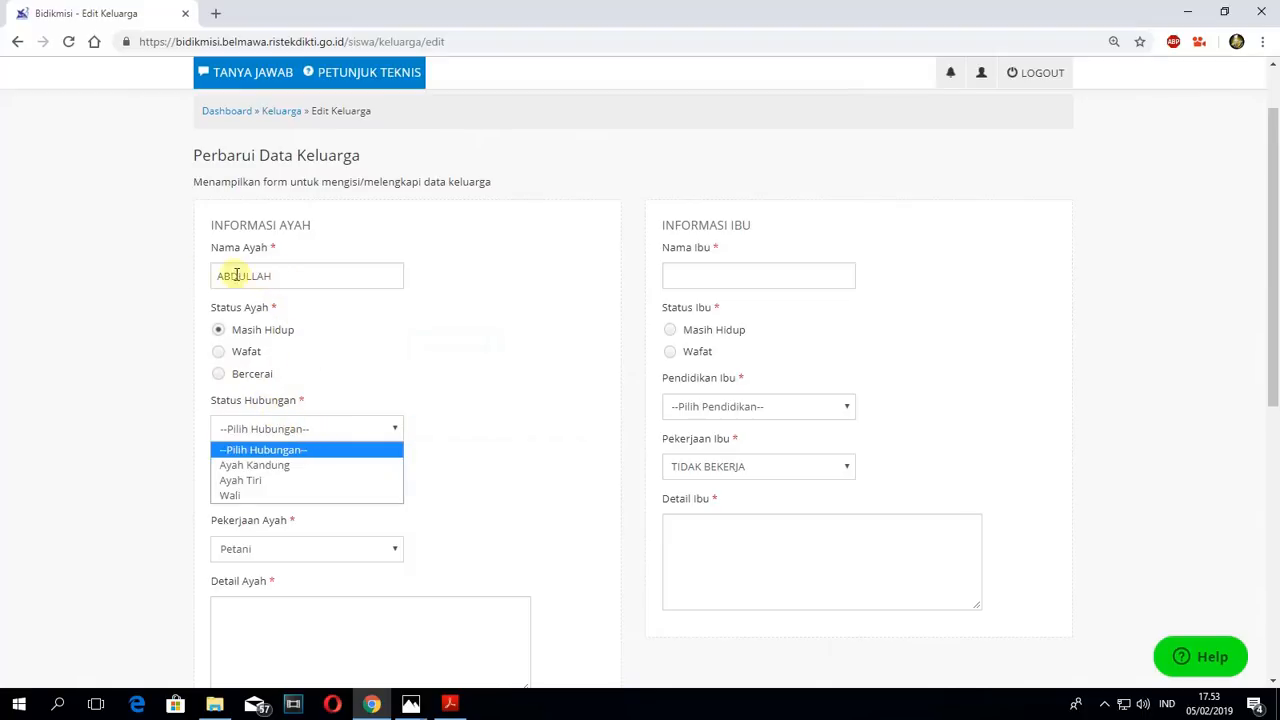
left_click_drag(283, 272, 187, 265)
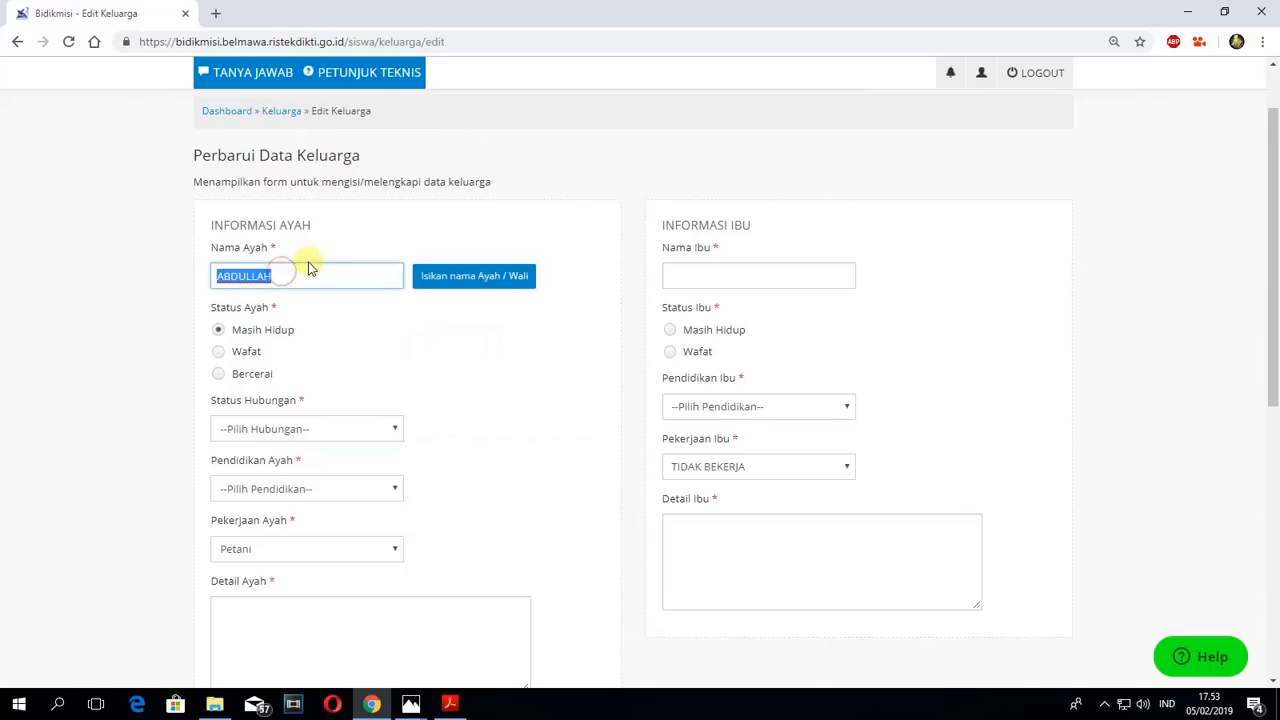
left_click(327, 438)
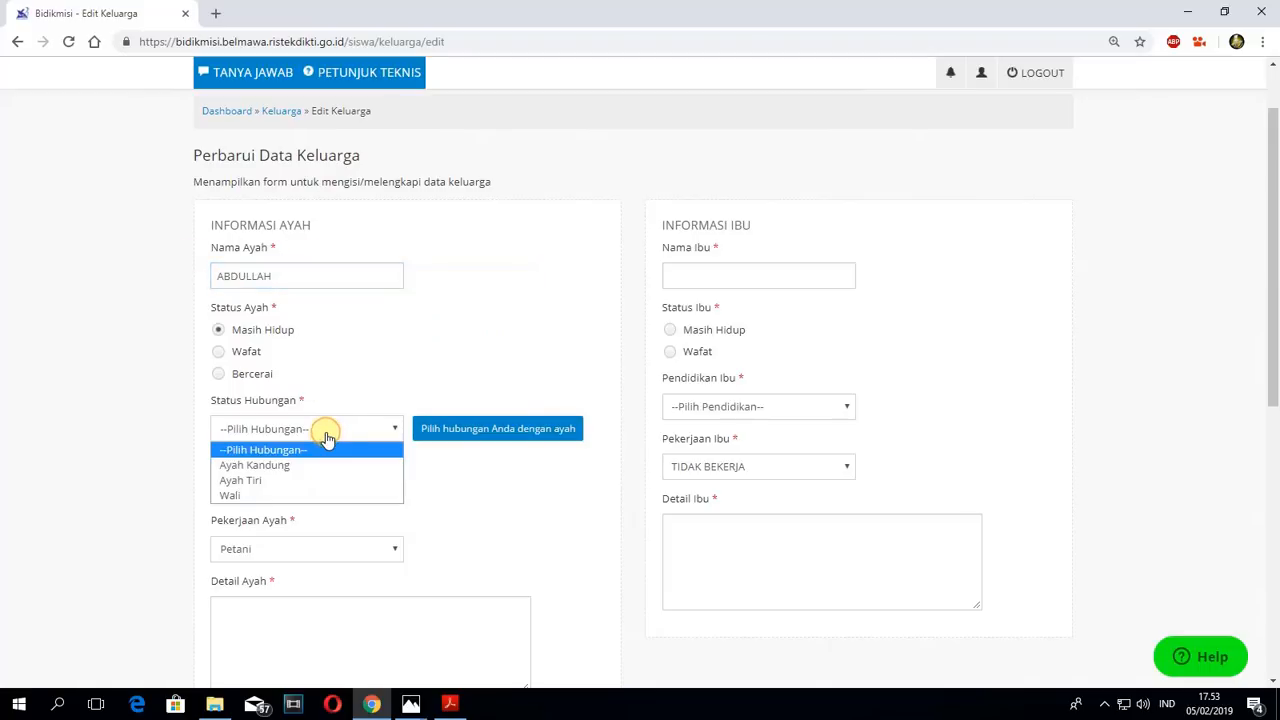
left_click(273, 468)
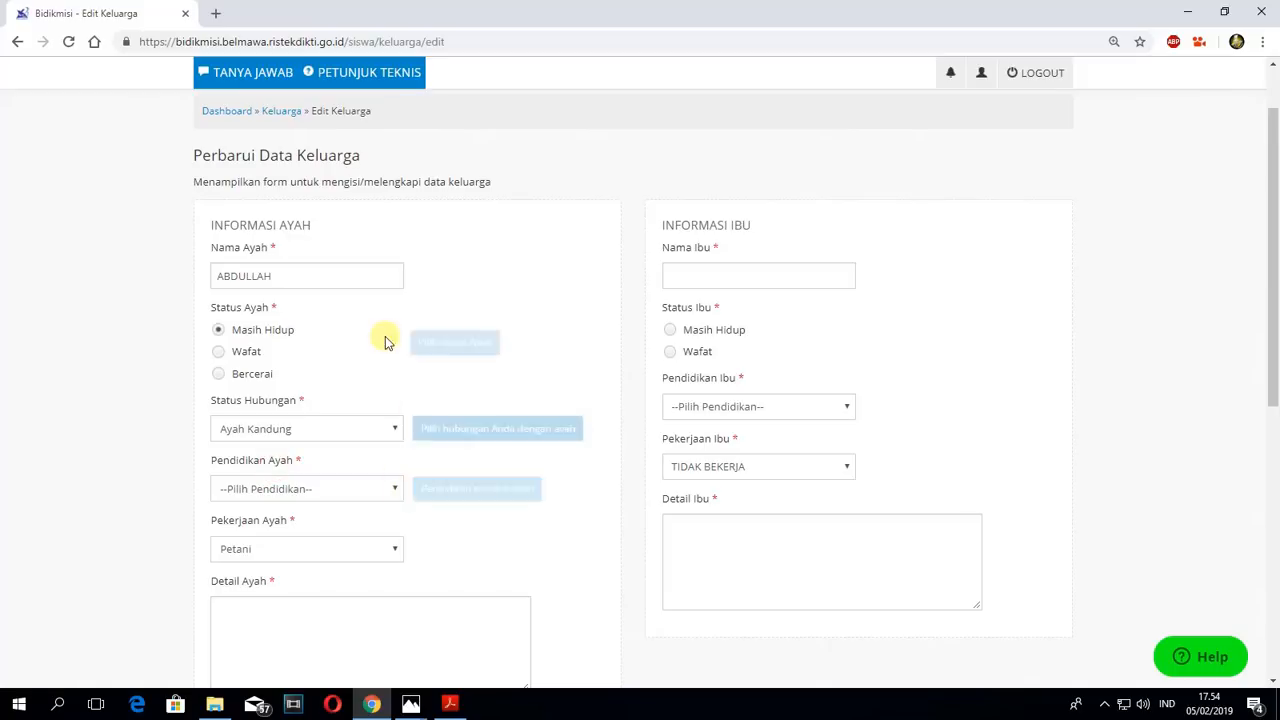
- Set Pendidikan Ayah to SD/MI / Sederajat and Pekerjaan Ayah to Petani in the father's information
left_click(343, 489)
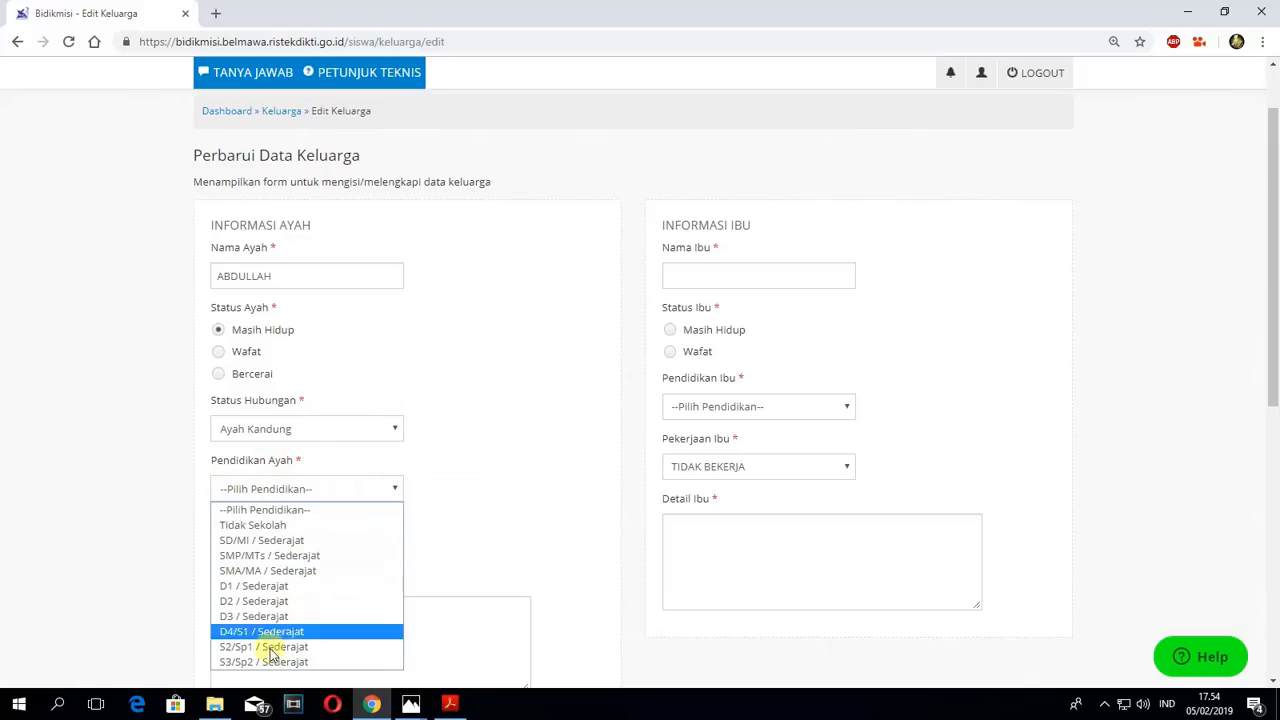
left_click(283, 542)
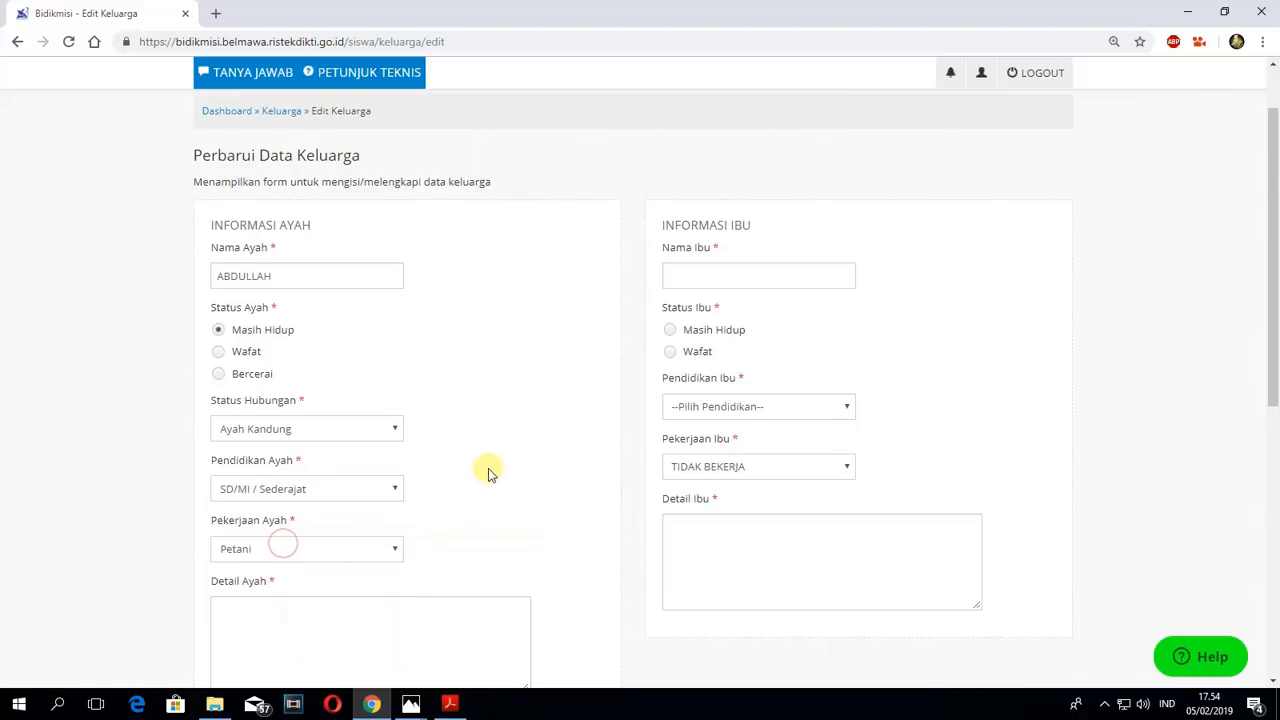
scroll(489, 471, "down", 2)
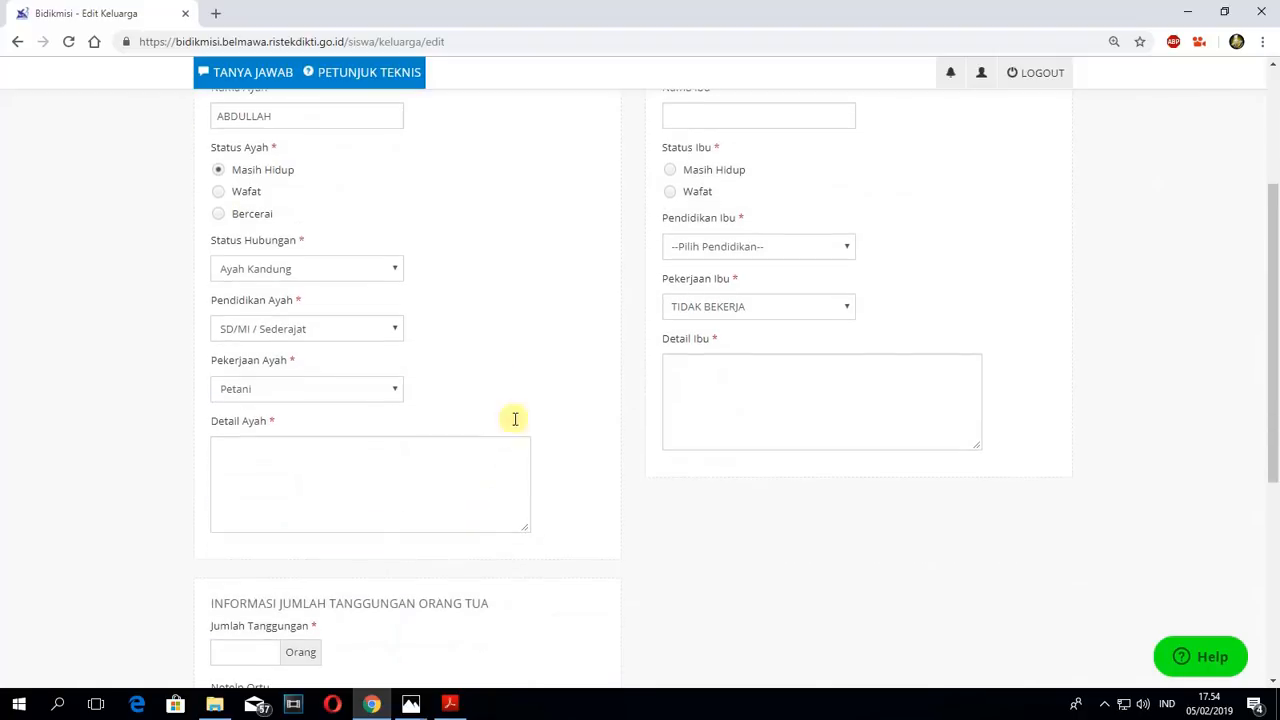
left_click(353, 389)
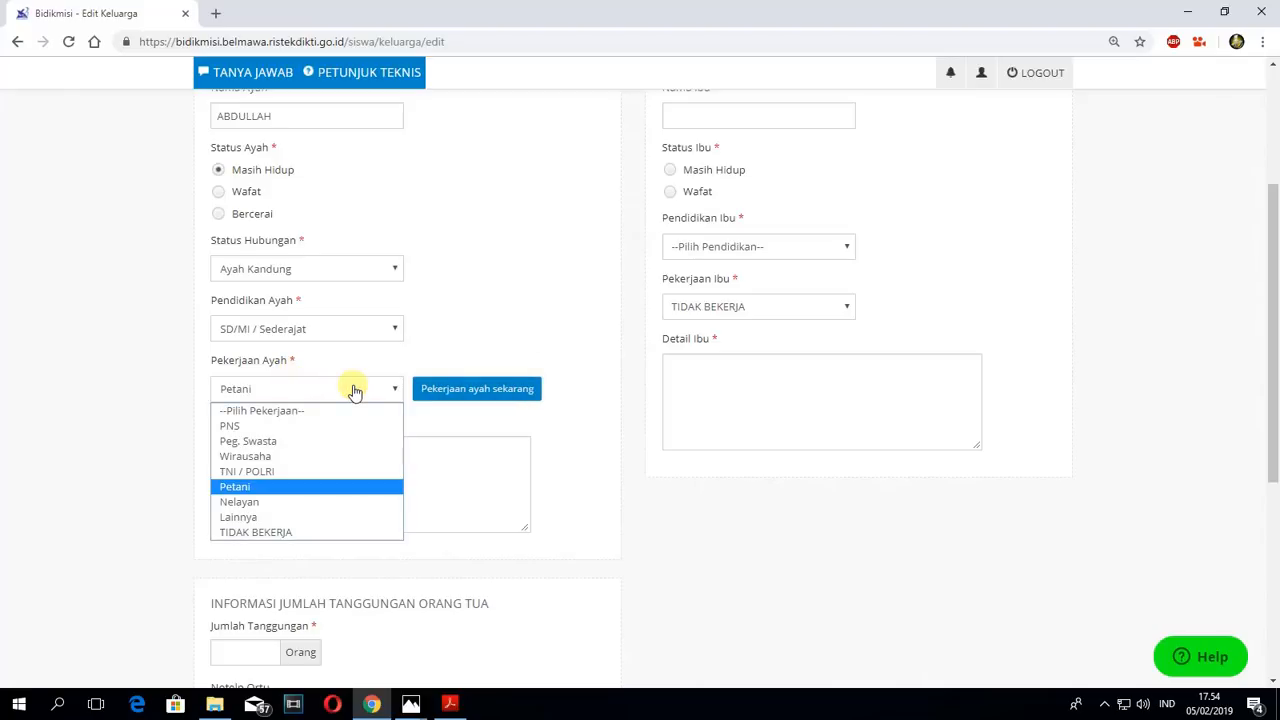
left_click(240, 487)
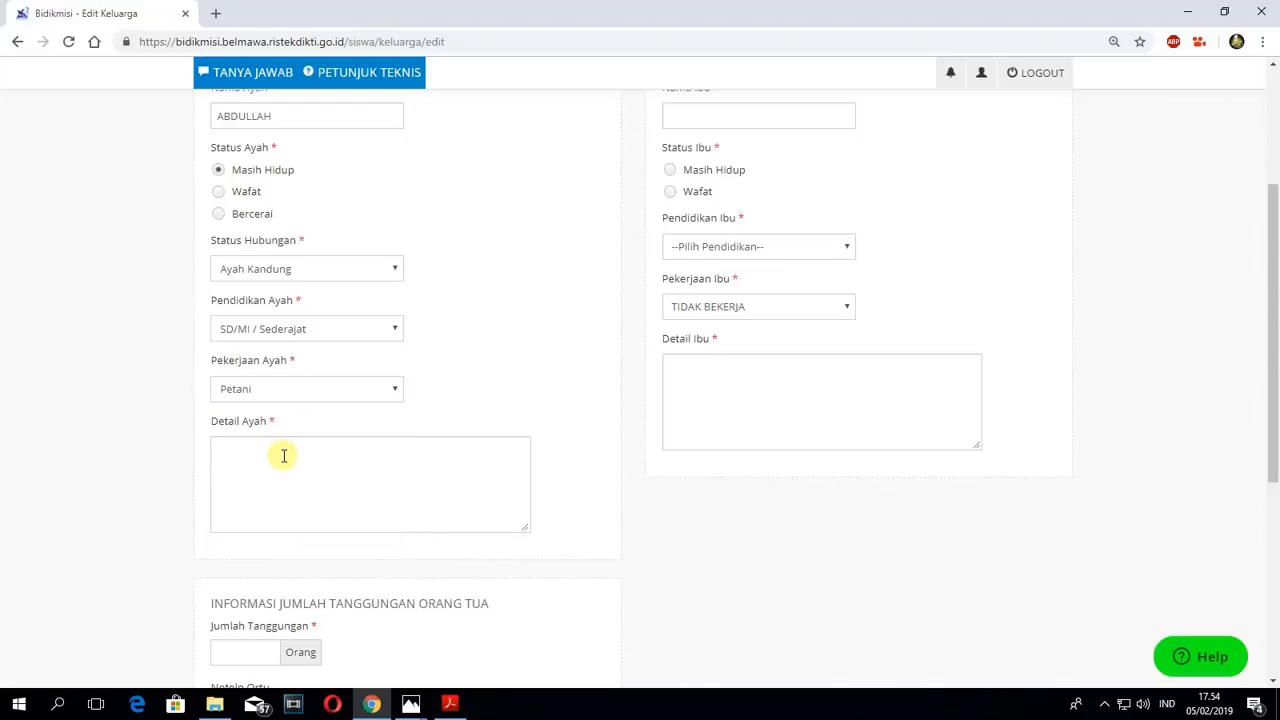
- Open the Detail Ayah field for entering the description of the father's work
left_click(284, 456)
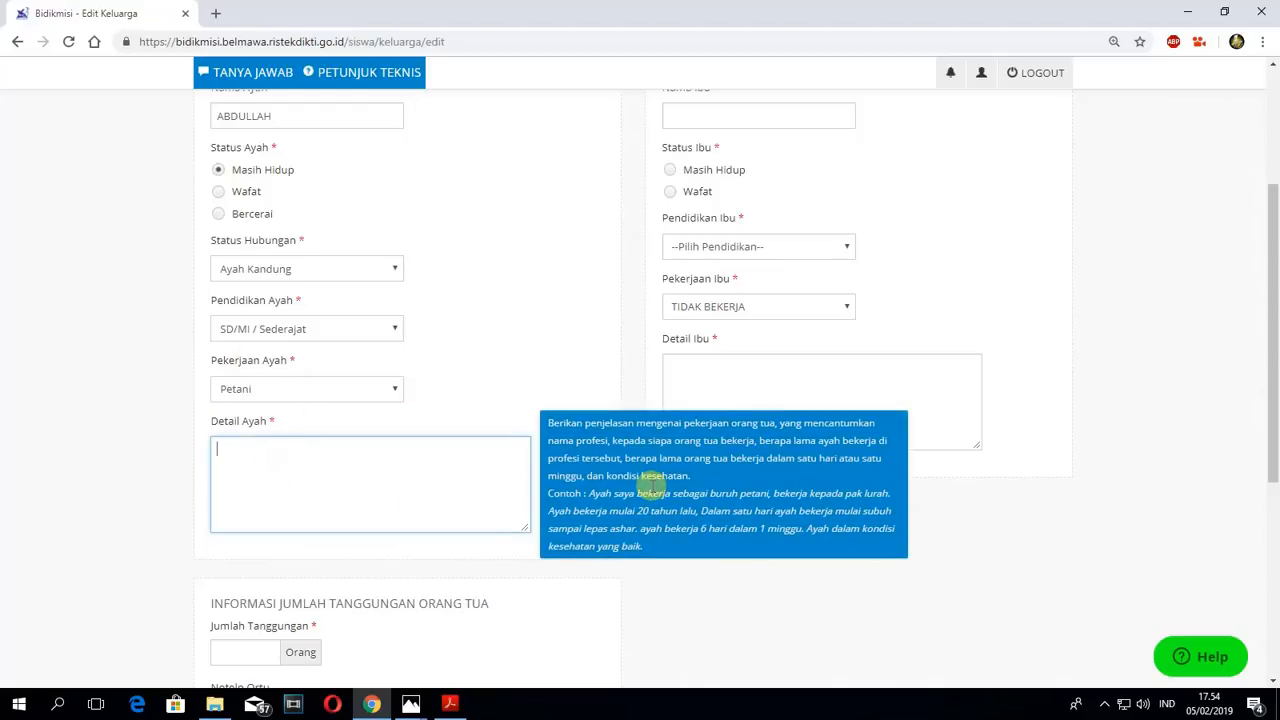
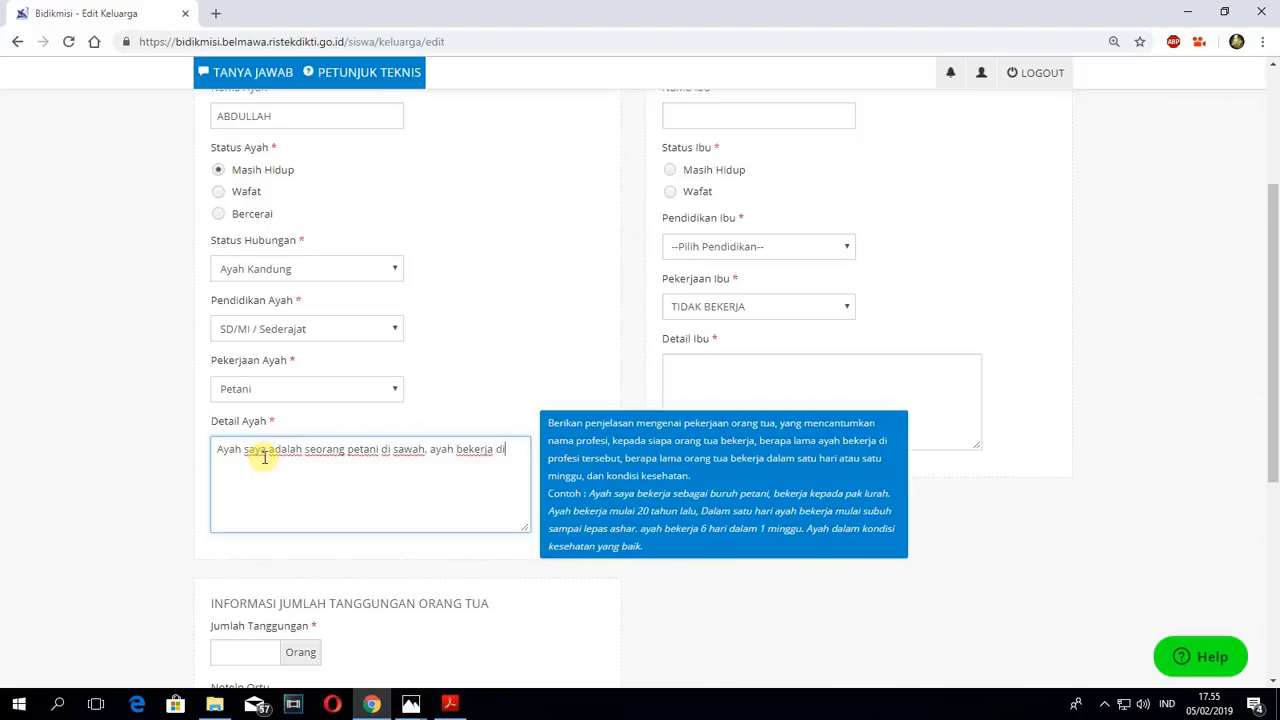
- Continue the Detail Ayah text with "sawah sendiri, ayah berangkat kerja pada pukul 8 pagi dan pulang pada pukul 12 siang."
type("awah sendiri, ayah ber")
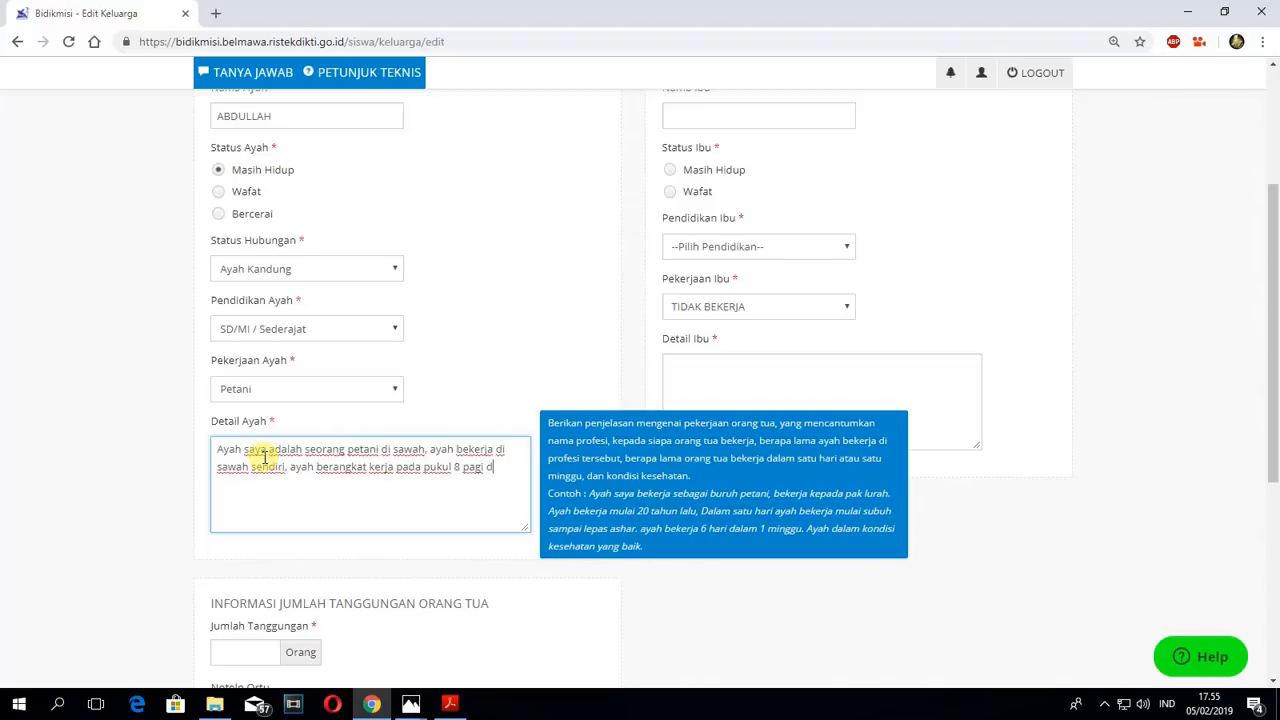
type("ang")
key("BackSpace")
type("pu")
key("BackSpace")
key("BackSpace")
type("pukul")
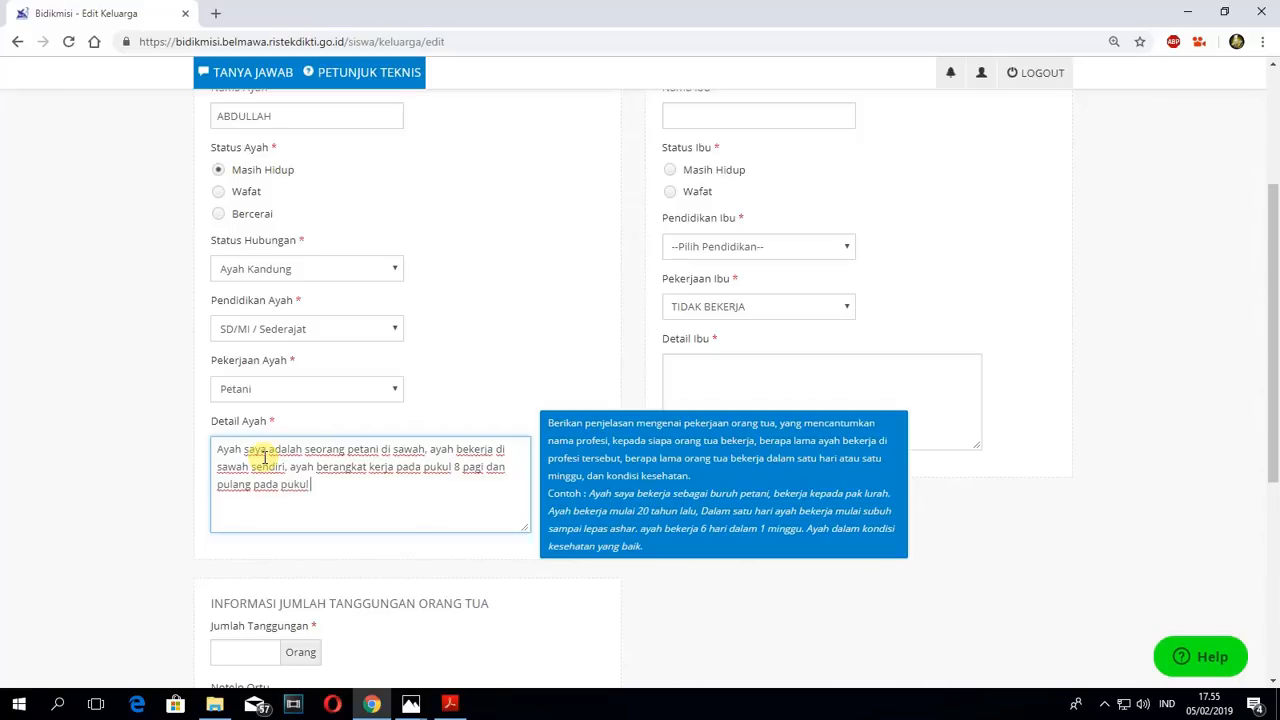
type(" 12 siang. ayah sudah bekerja s")
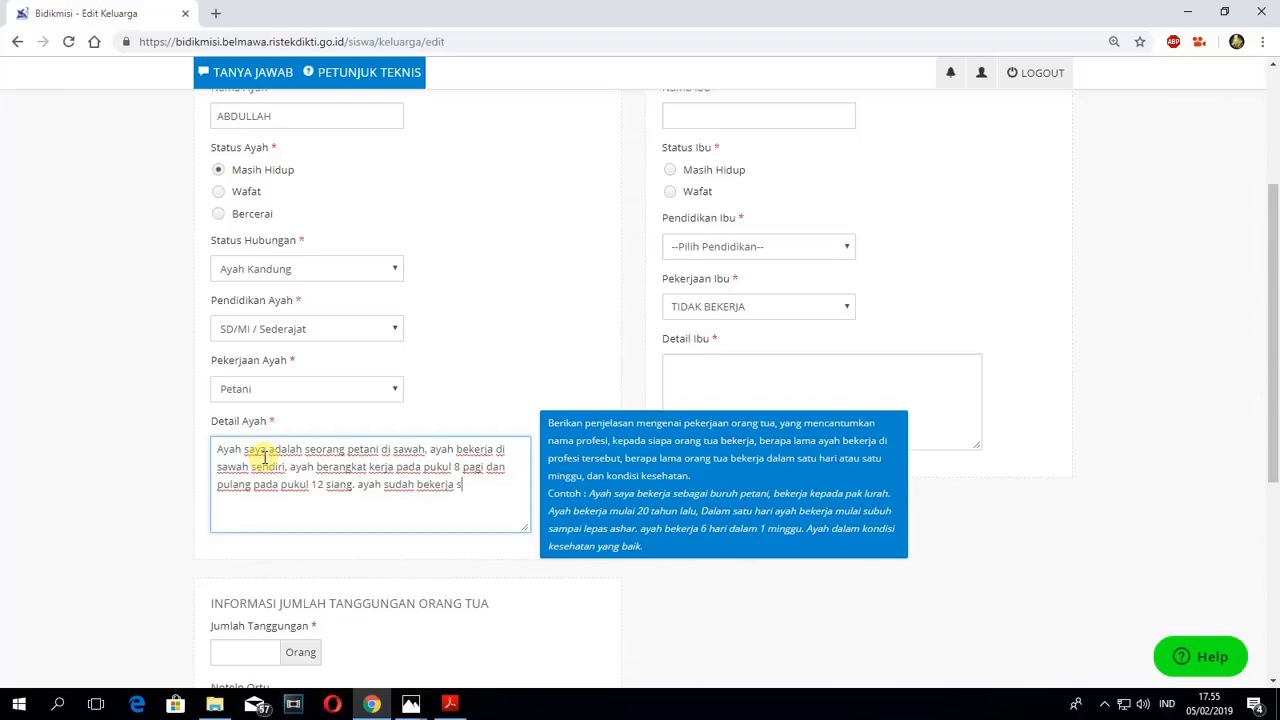
type("ejak saya masih kecil")
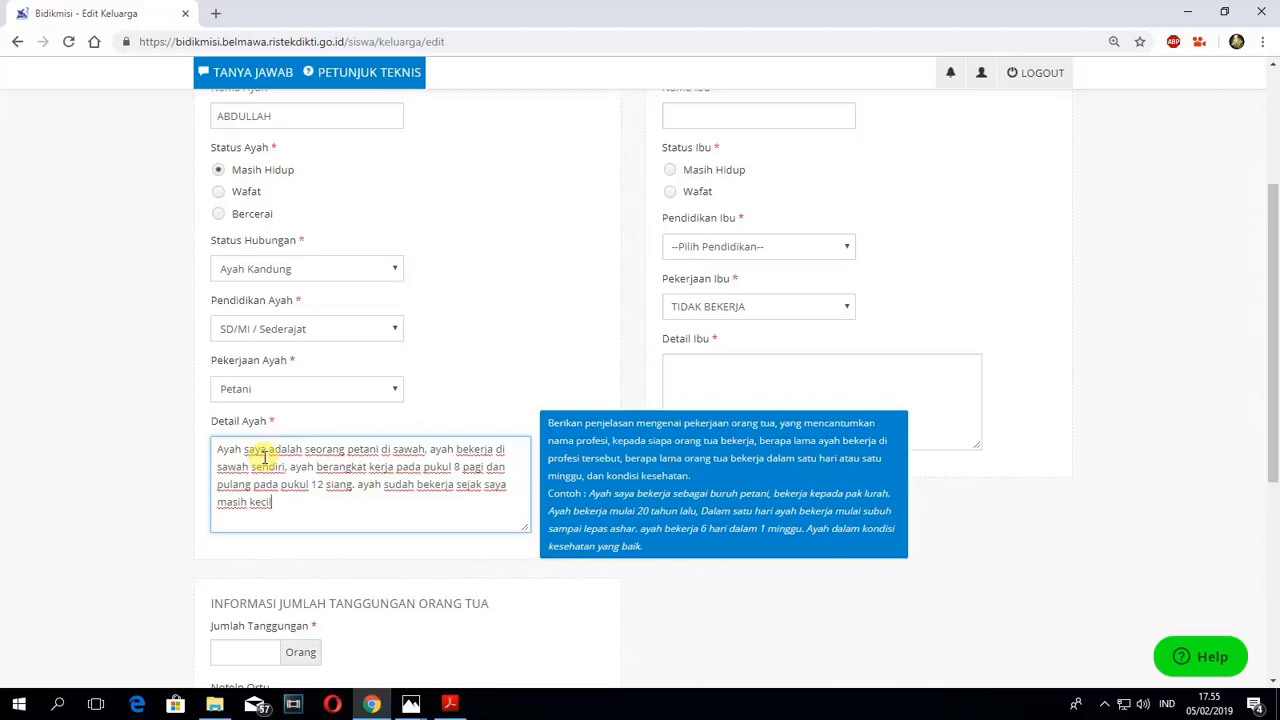
type(". kesehatan ayah saat ini seh")
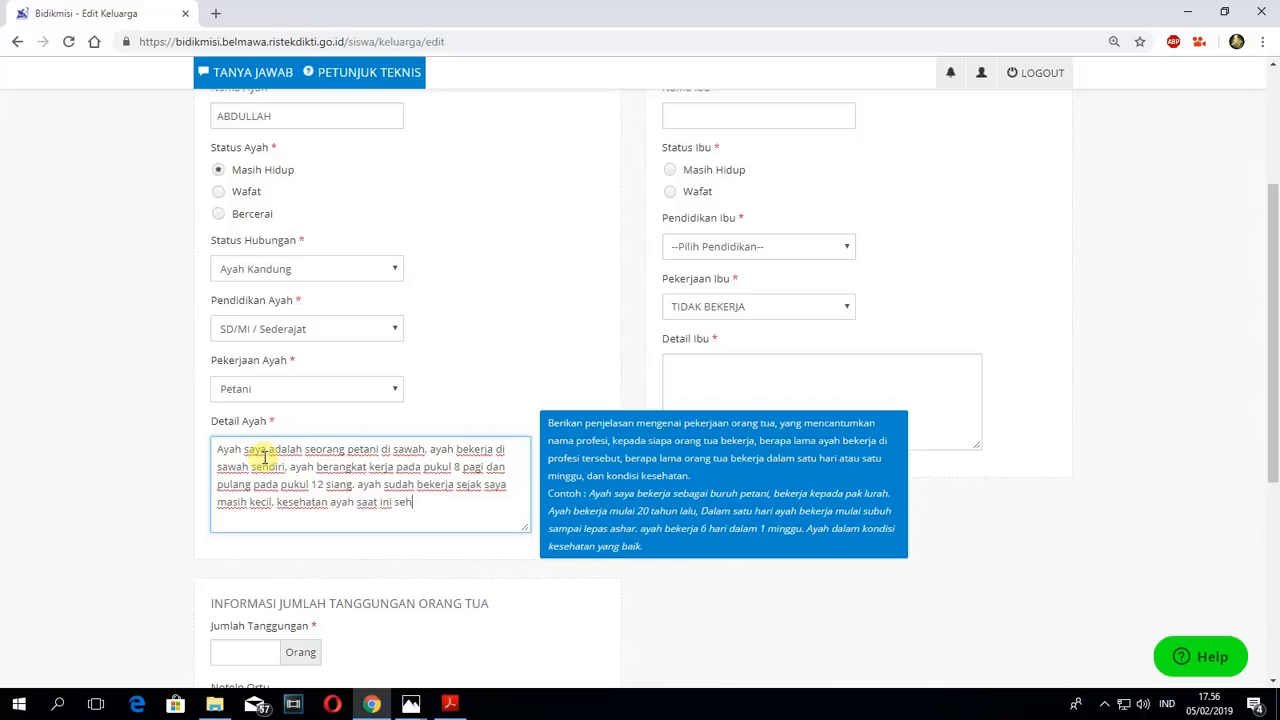
type("at wal afiat.")
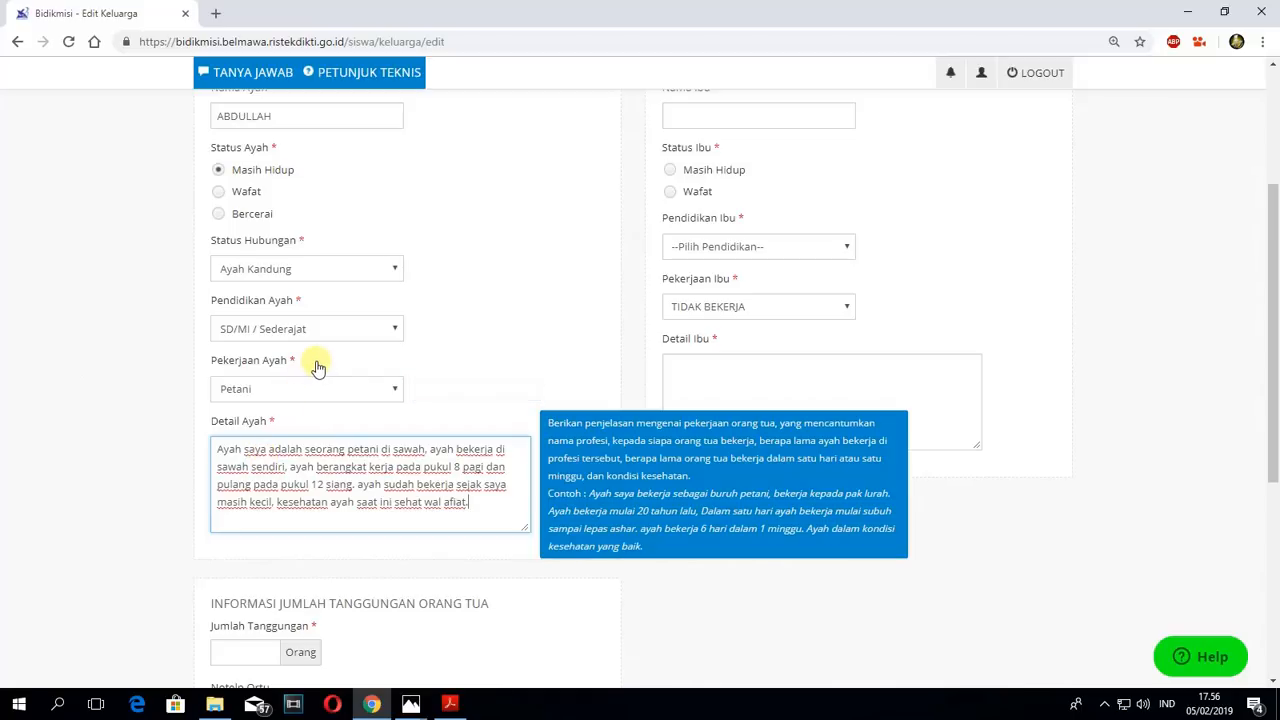
- Finish the Detail Ayah description with ", kesehatan ayah saat ini sehat wal afiat."
left_click_drag(478, 507, 218, 452)
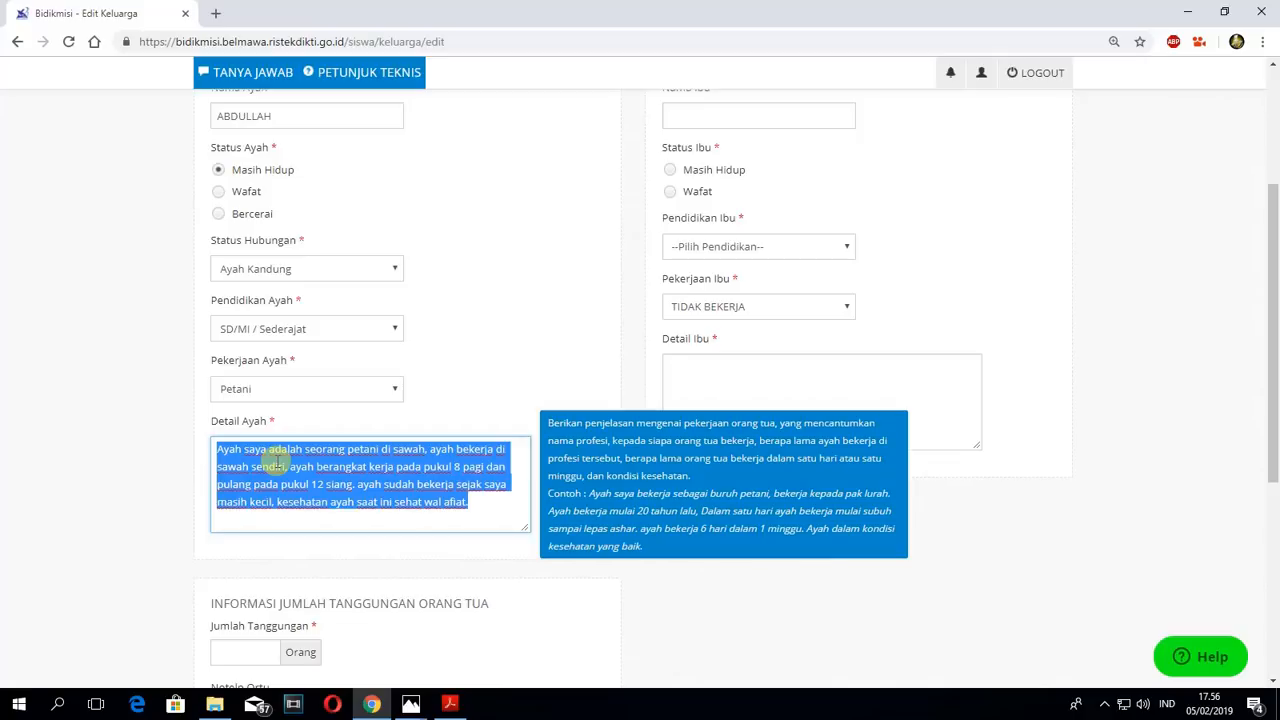
left_click(540, 378)
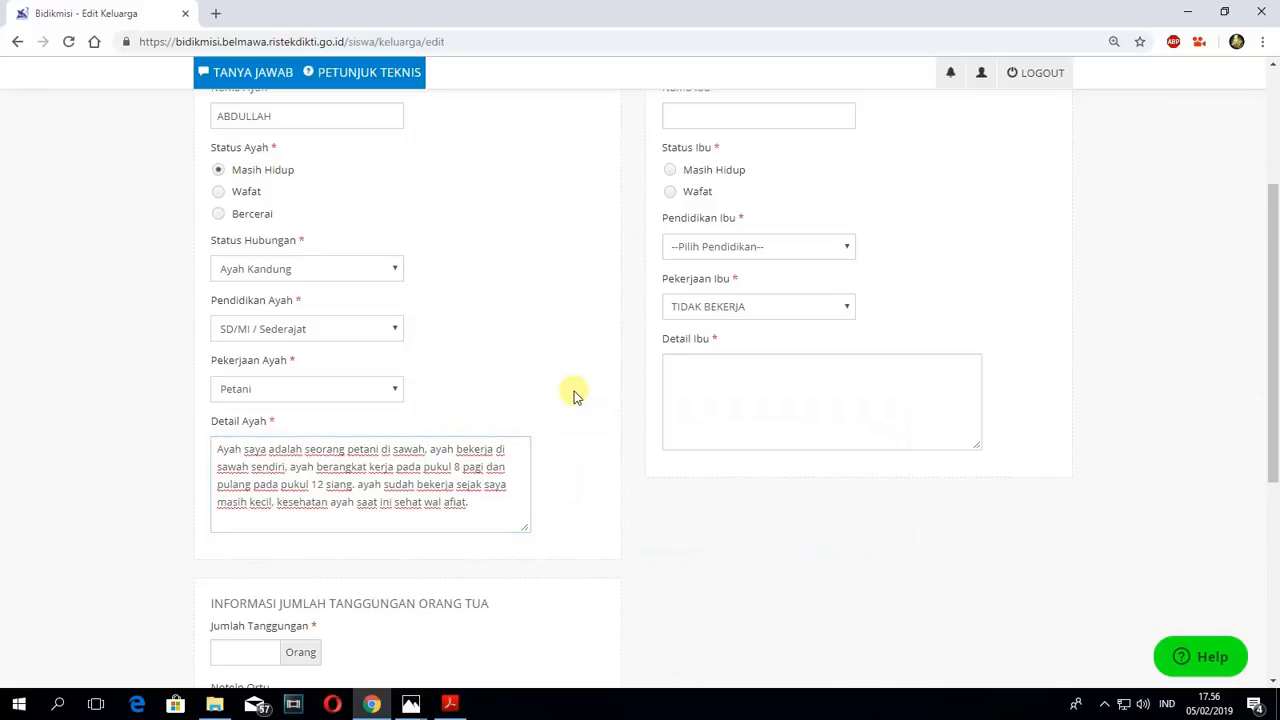
- Set Jumlah Tanggungan to 6 Orang in the parents' dependants information
scroll(572, 392, "down", 1)
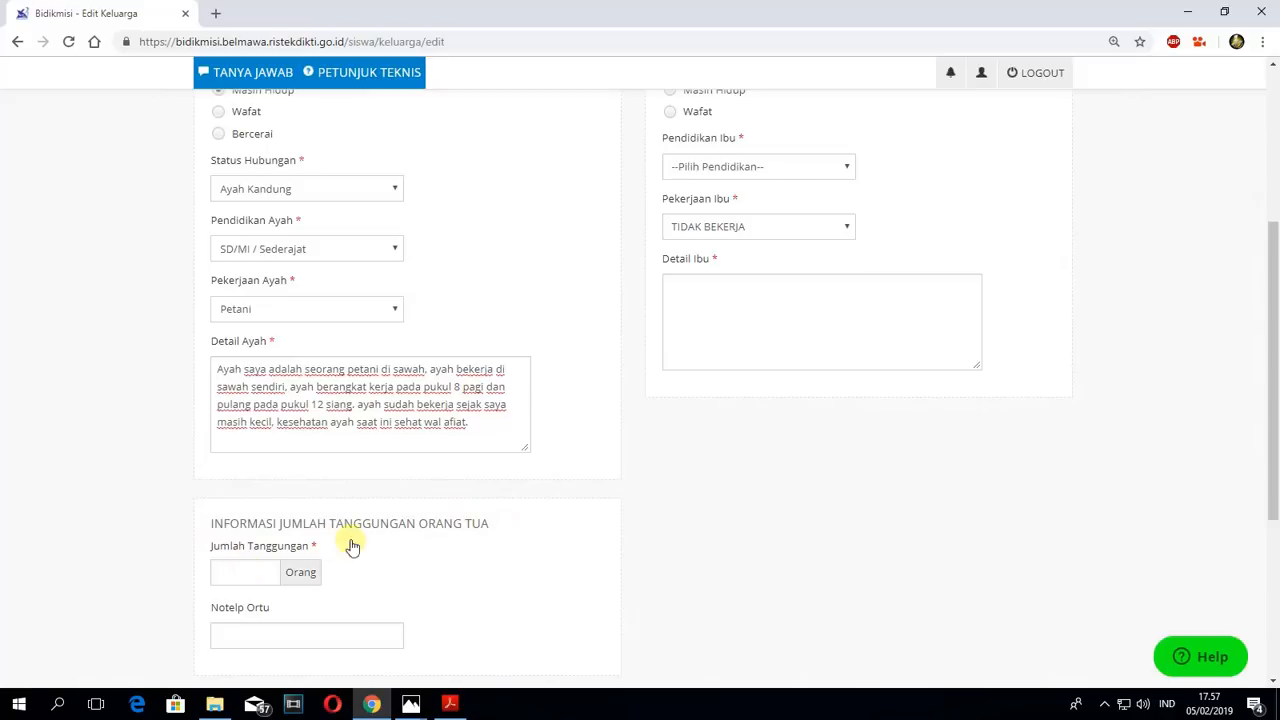
scroll(355, 540, "down", 1)
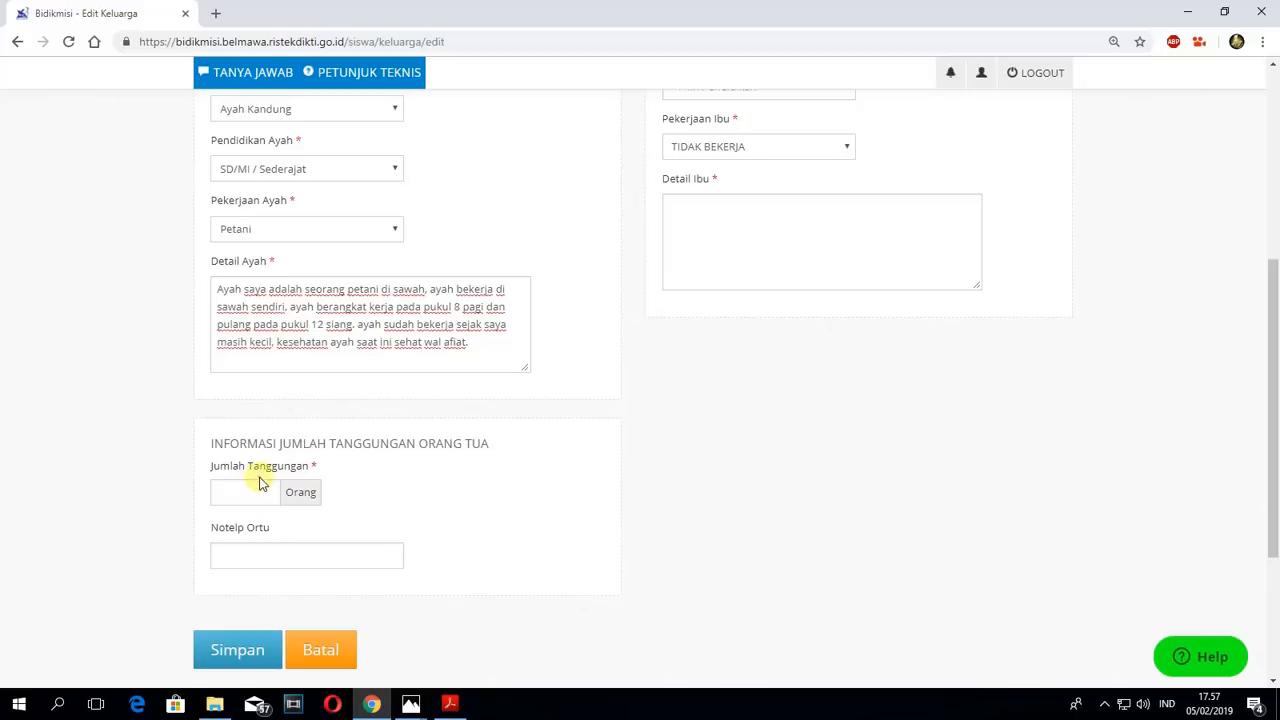
left_click(256, 490)
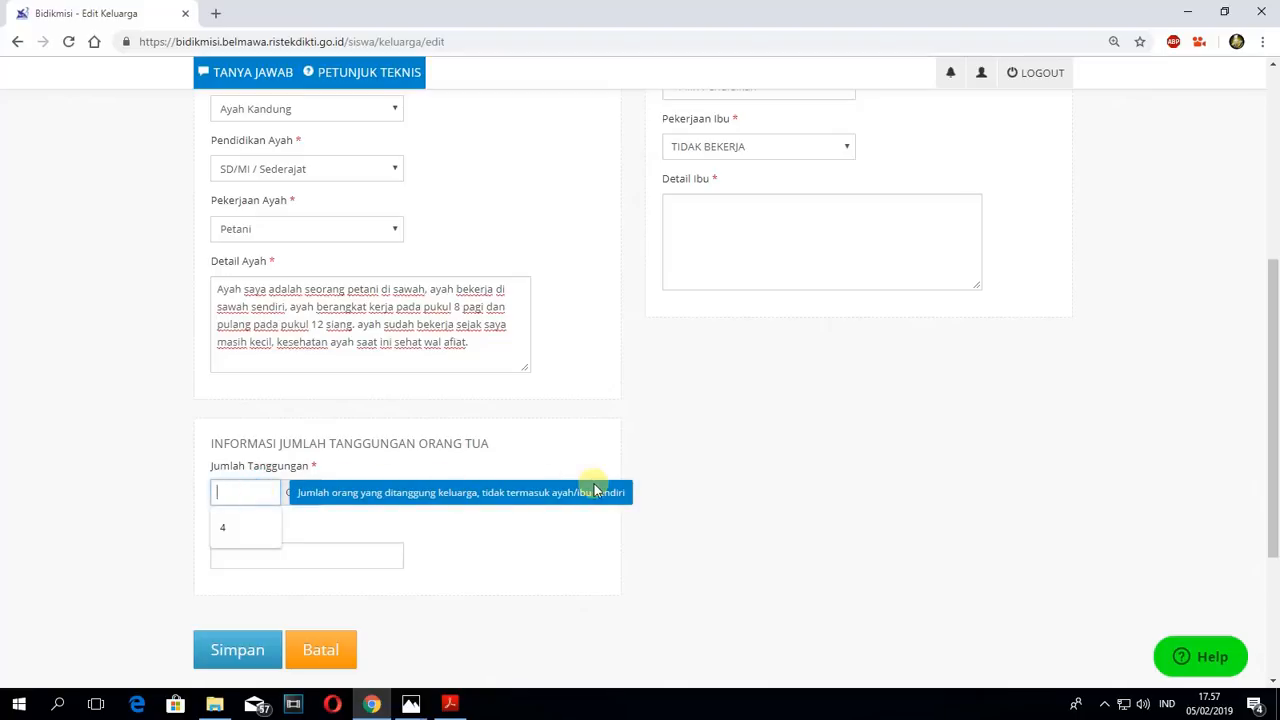
left_click(224, 494)
type("6")
left_click(570, 447)
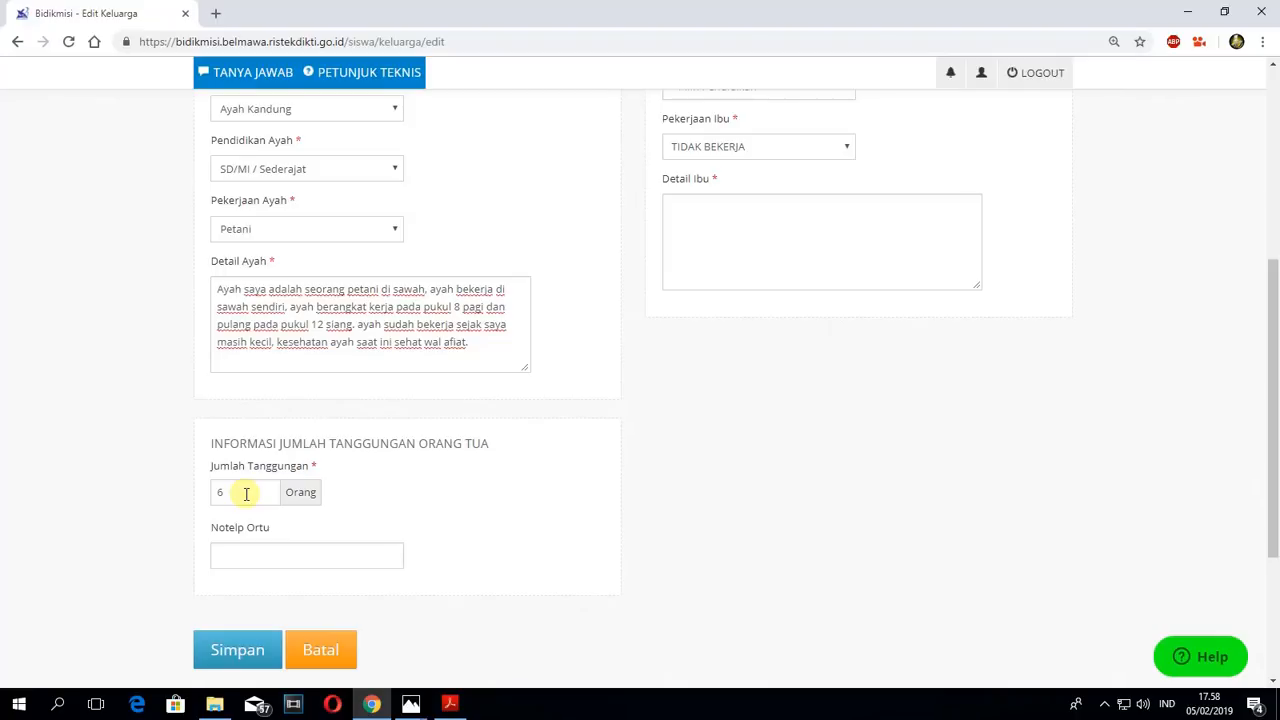
- Enter the parents' phone number in Notelp Ortu
left_click(251, 557)
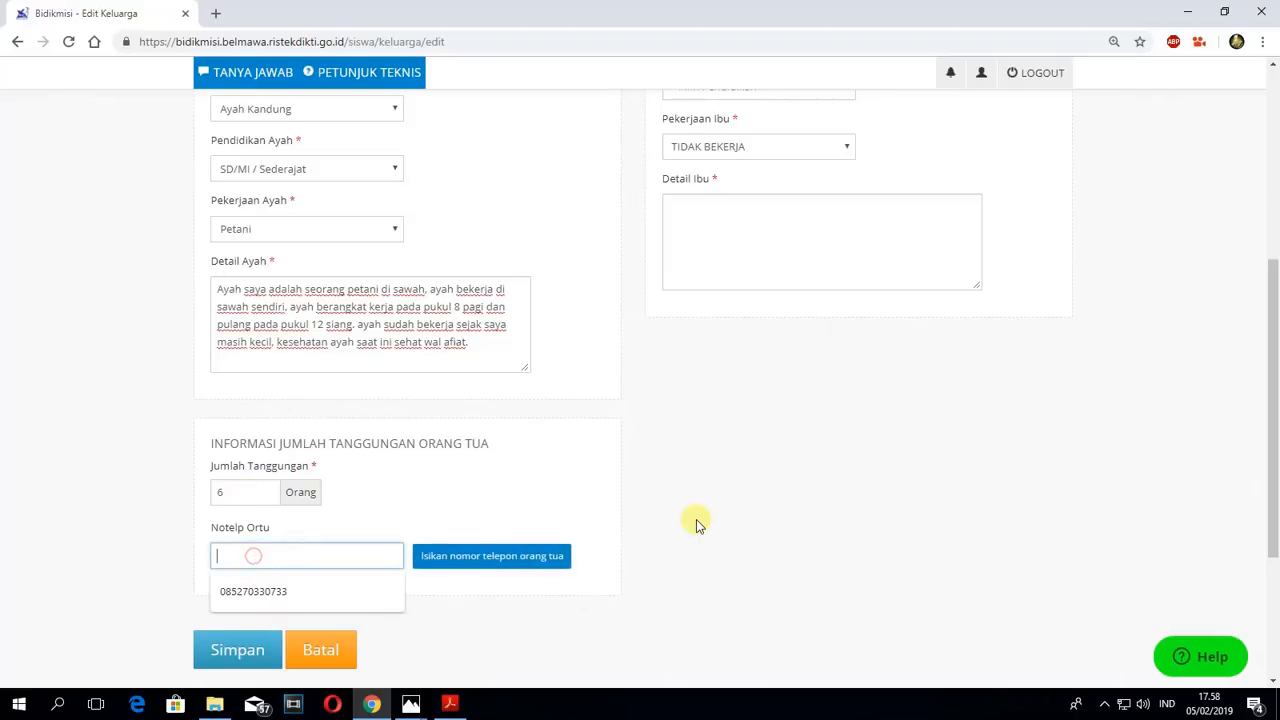
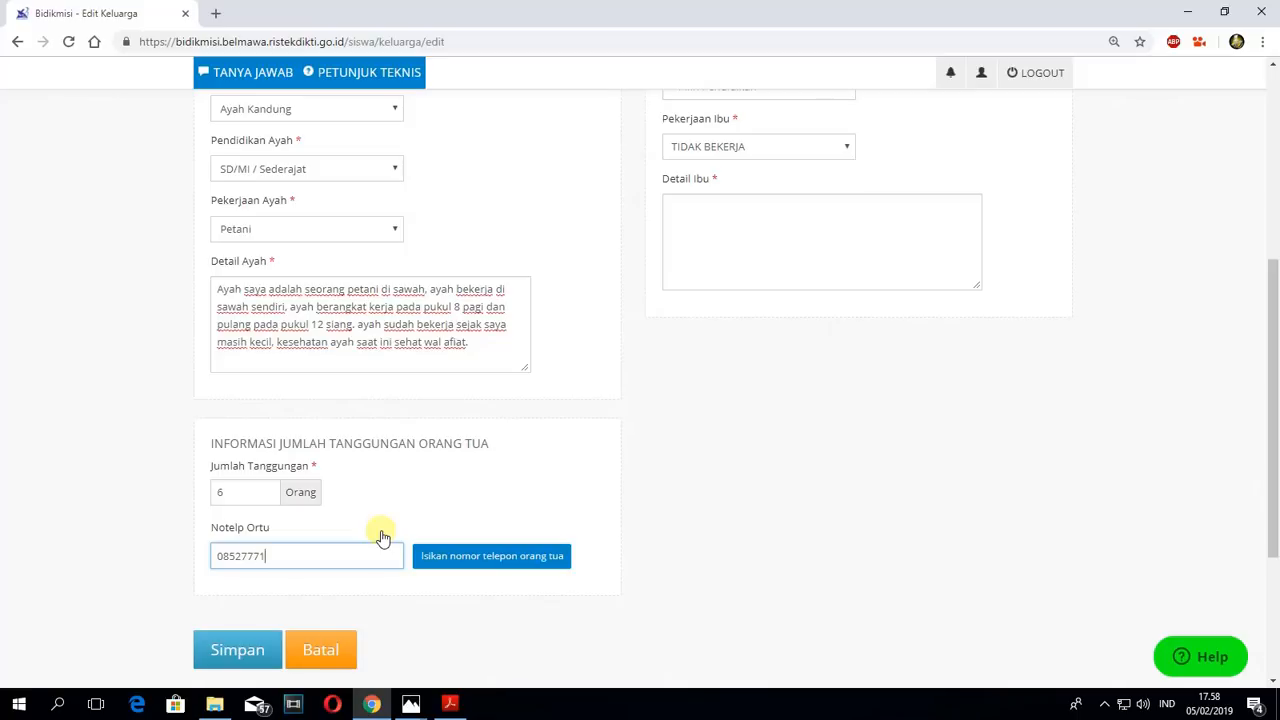
- Fill in the mother's name, set Status Ibu to Masih Hidup and Pendidikan Ibu to SMP/MTs / Sederajat
scroll(731, 364, "up", 2)
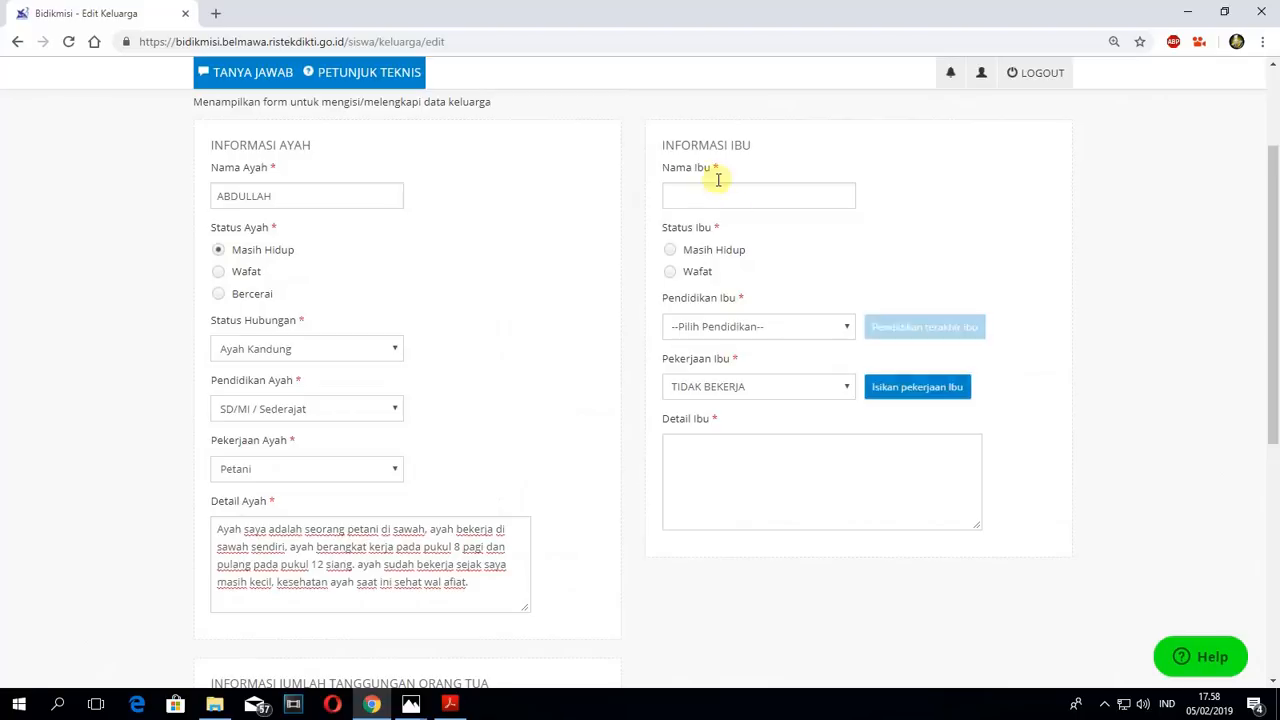
left_click(660, 200)
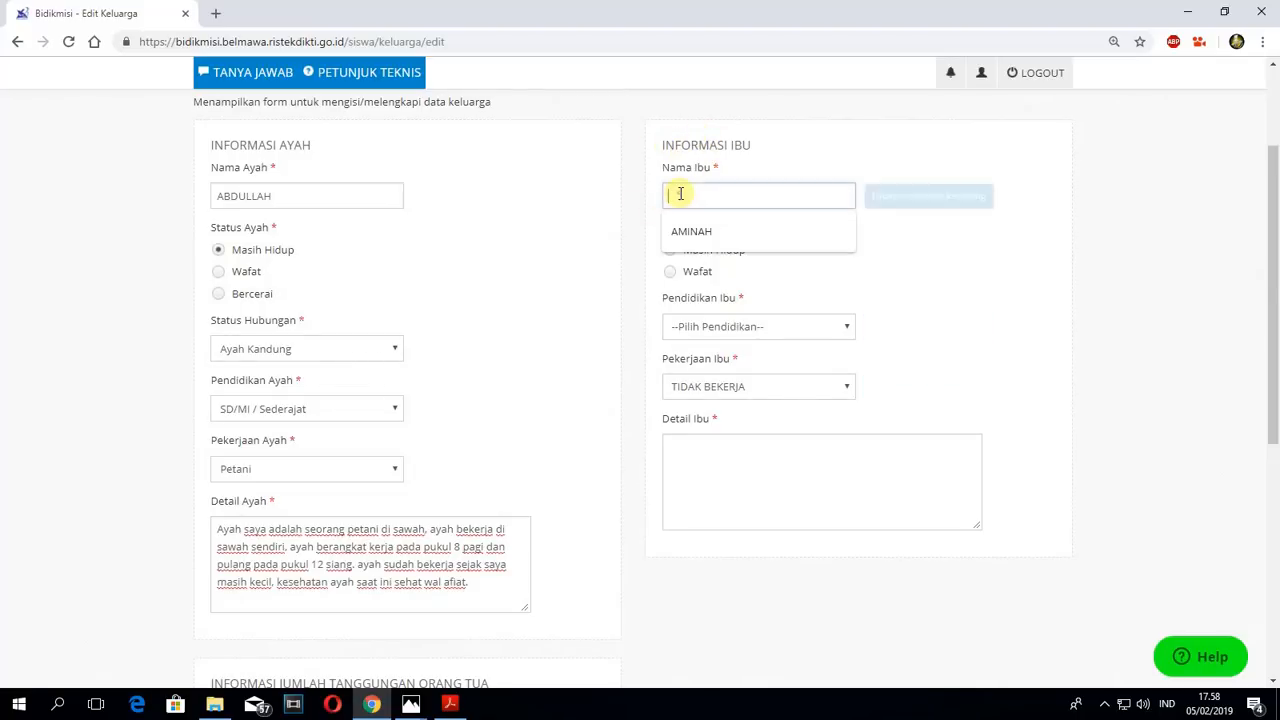
left_click(712, 232)
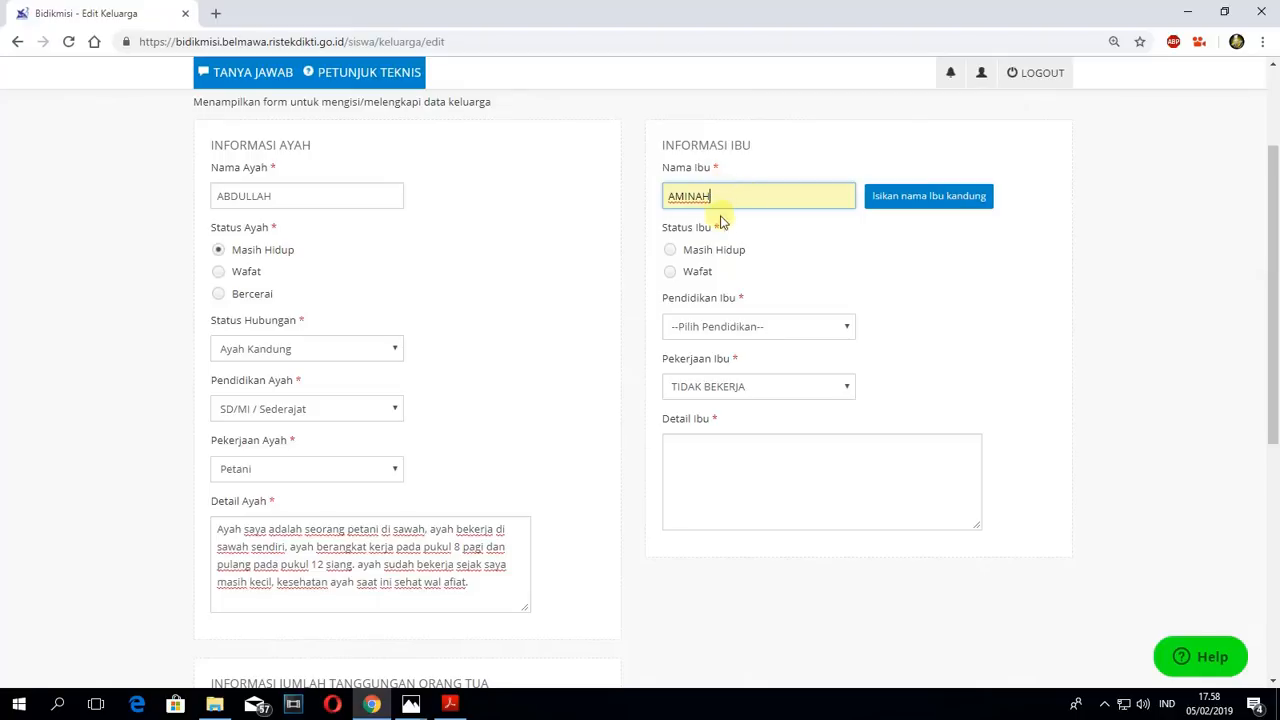
left_click(681, 248)
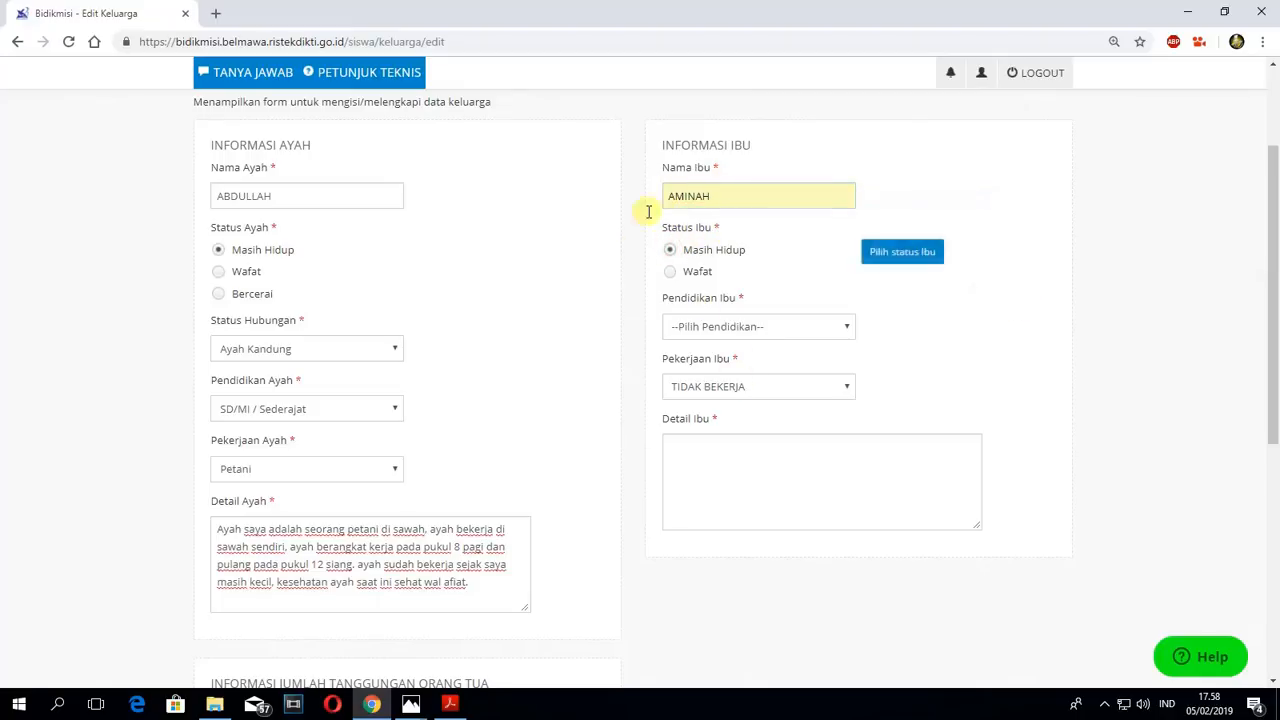
left_click(714, 326)
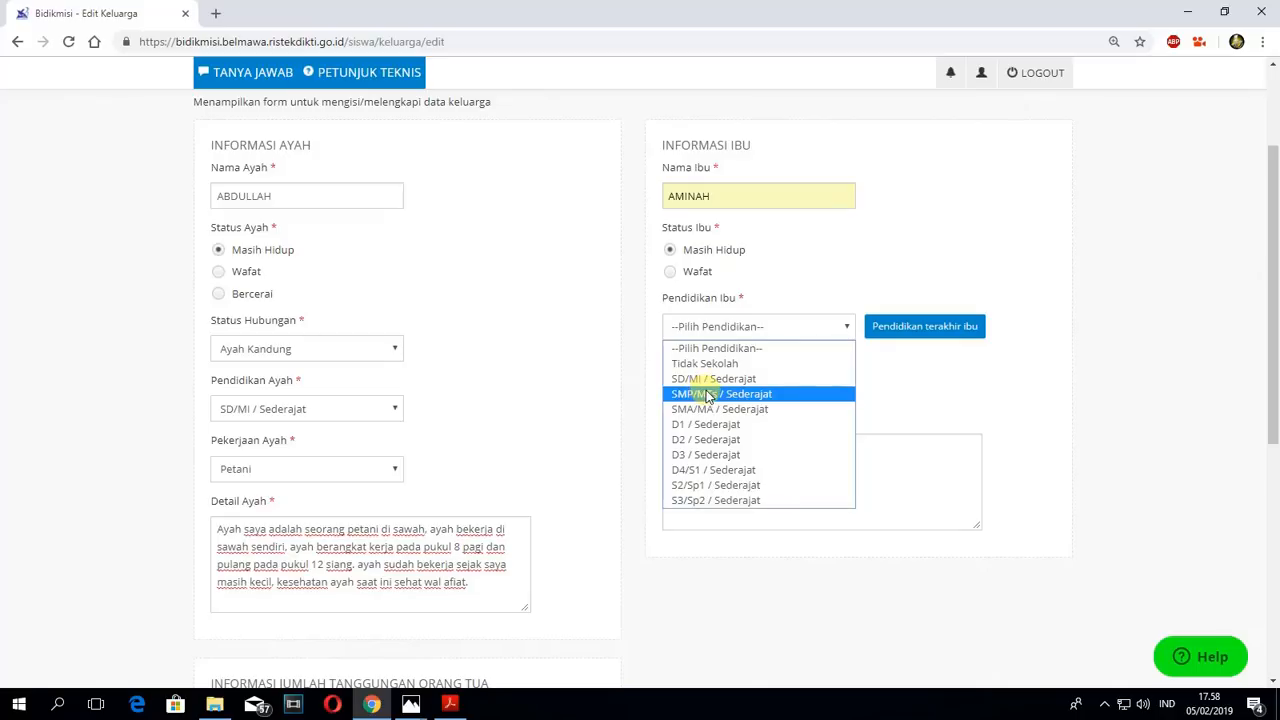
left_click(710, 393)
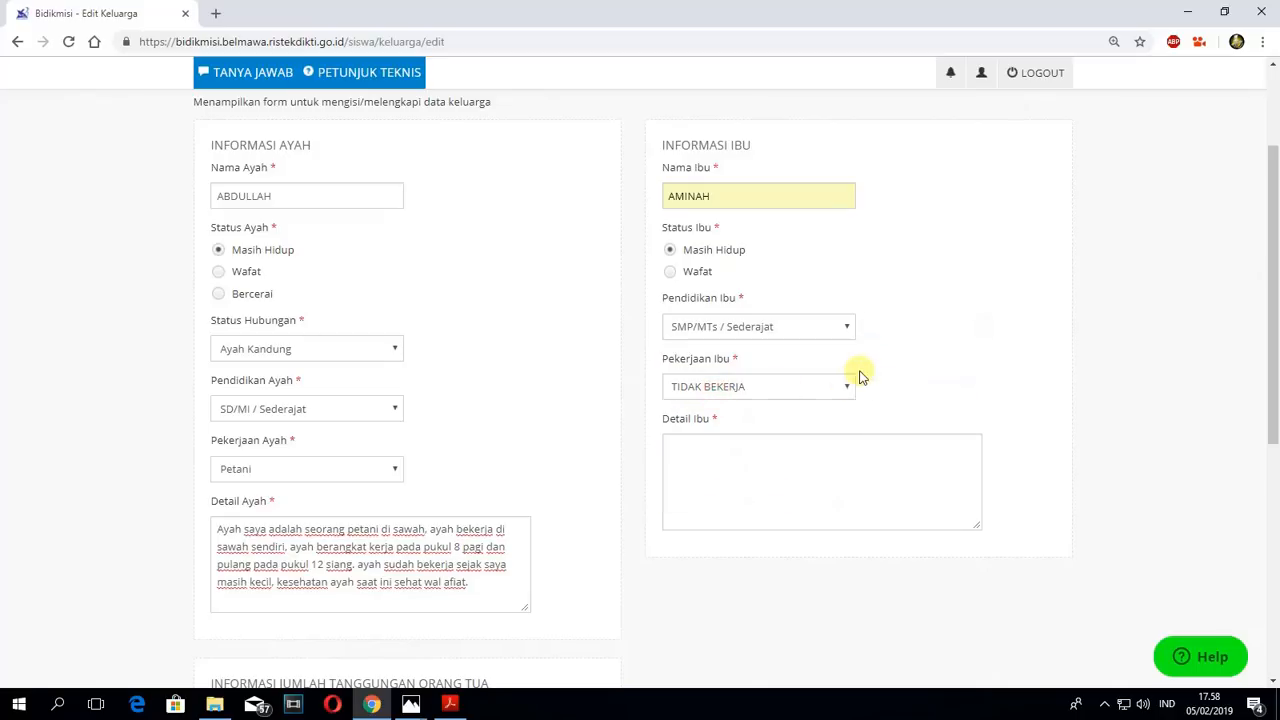
- Begin the Detail Ibu description with "Ibu saya adalah seorang ibu rumah tanggal,"
left_click(745, 451)
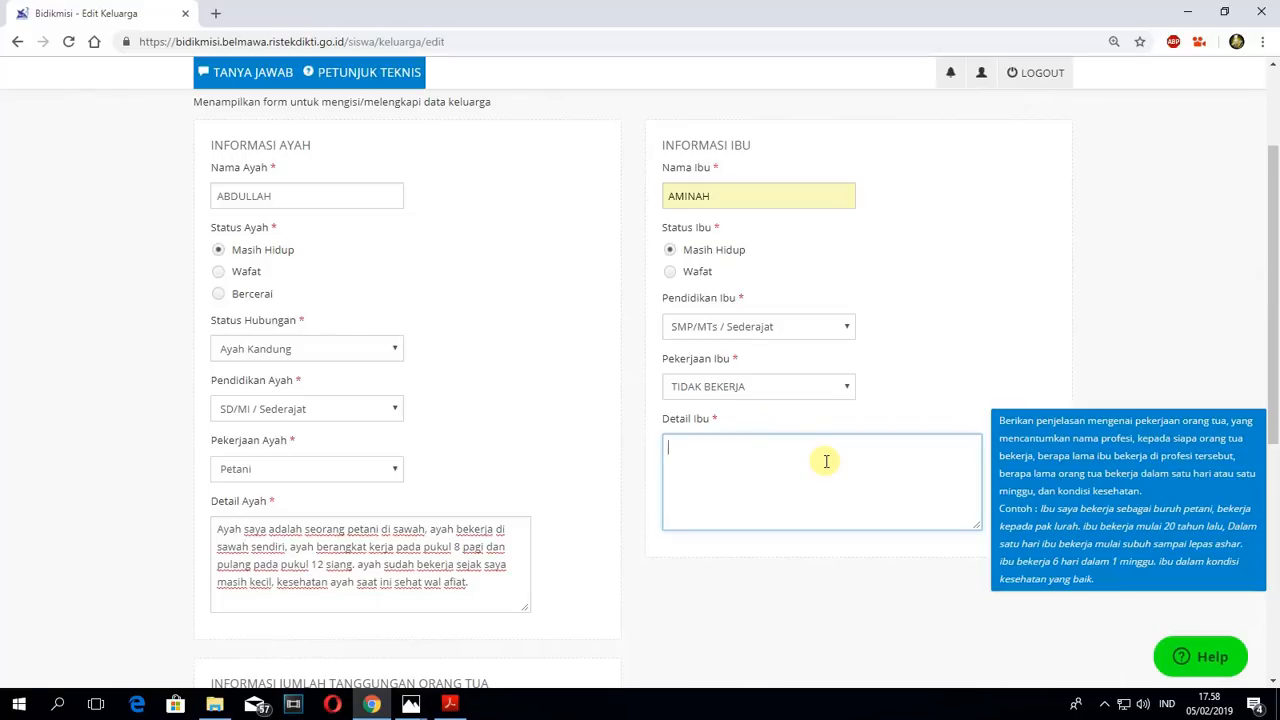
type("Ibu saya adalah seorang")
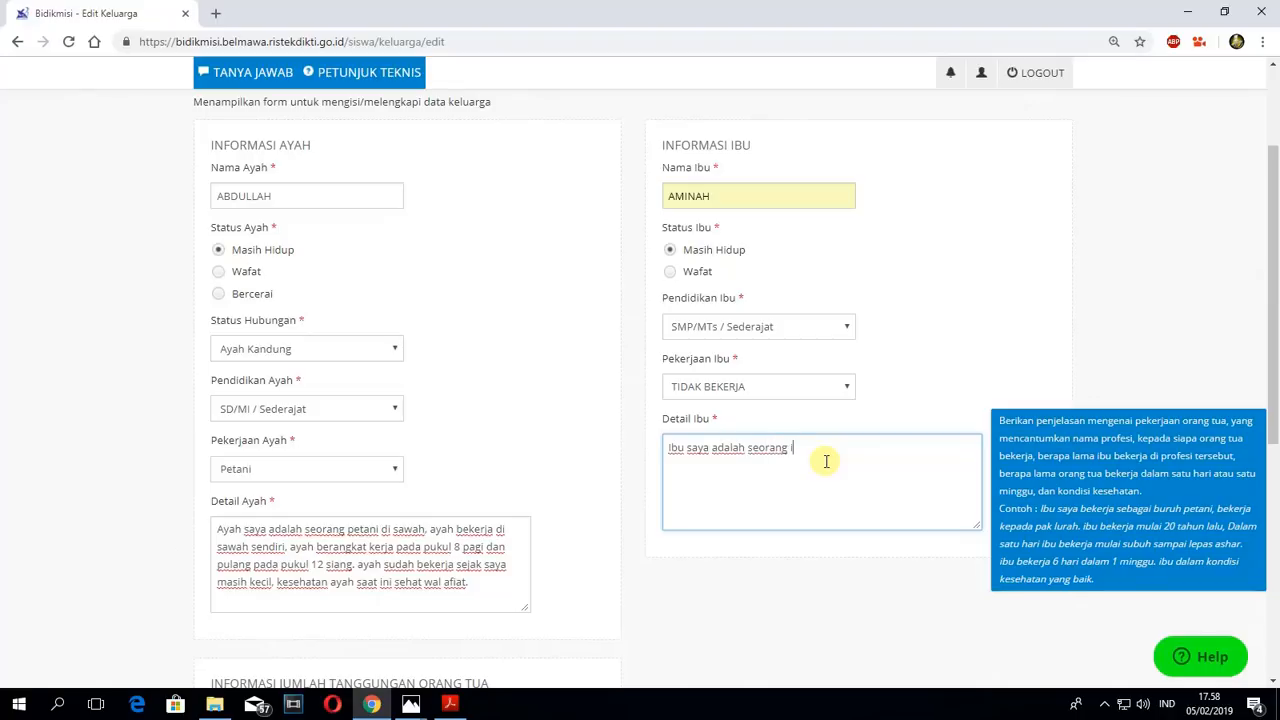
type("bu rumah tanggal, ")
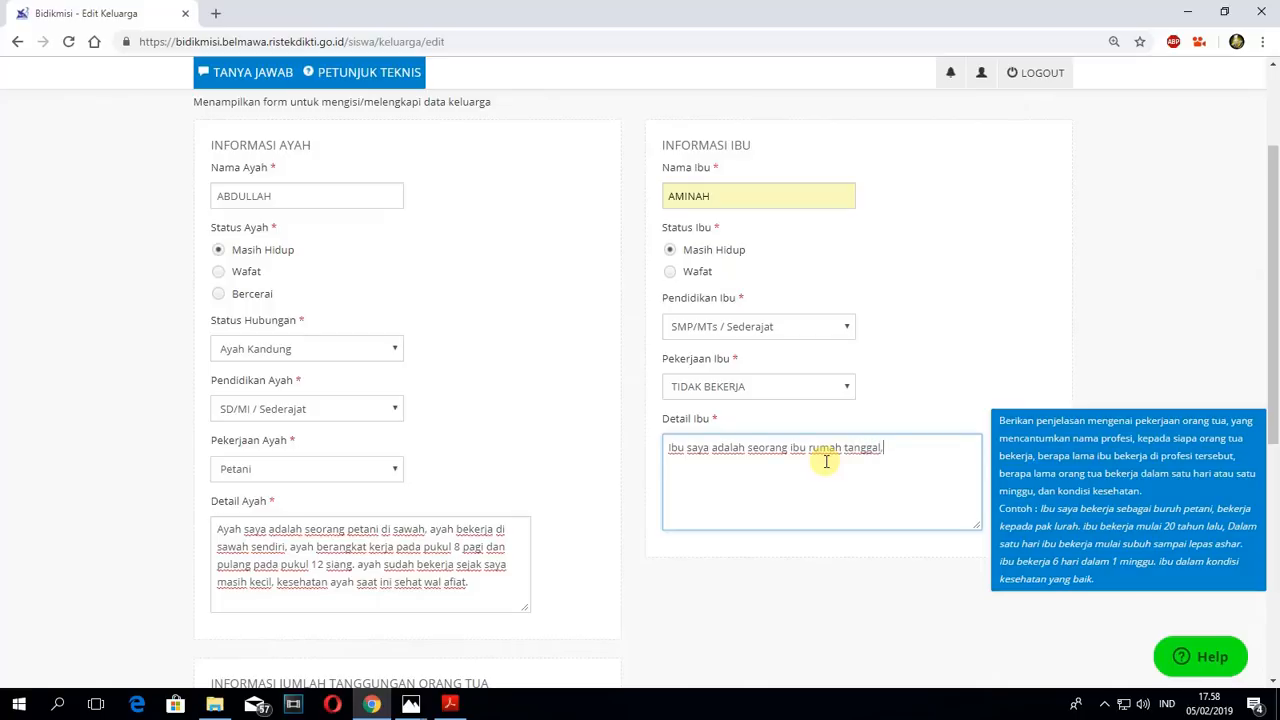
type("beliau bekerja hanya")
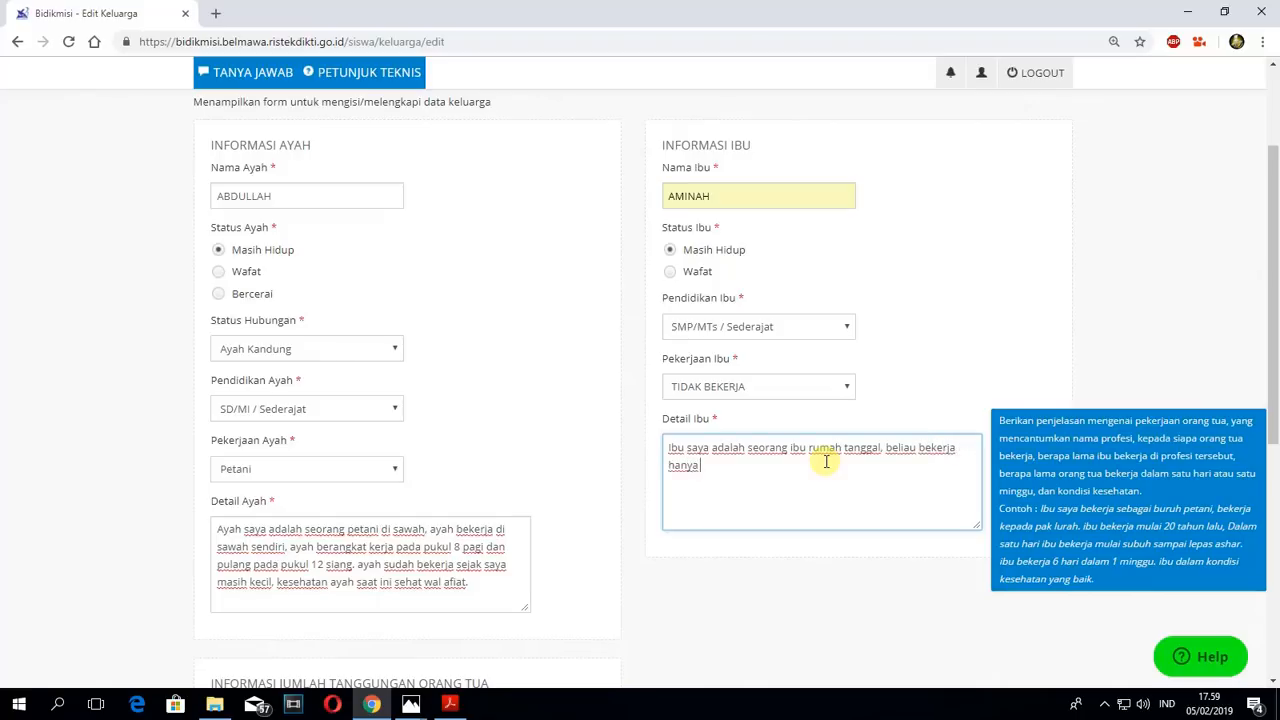
type(" mengurusi pekerjaan sud")
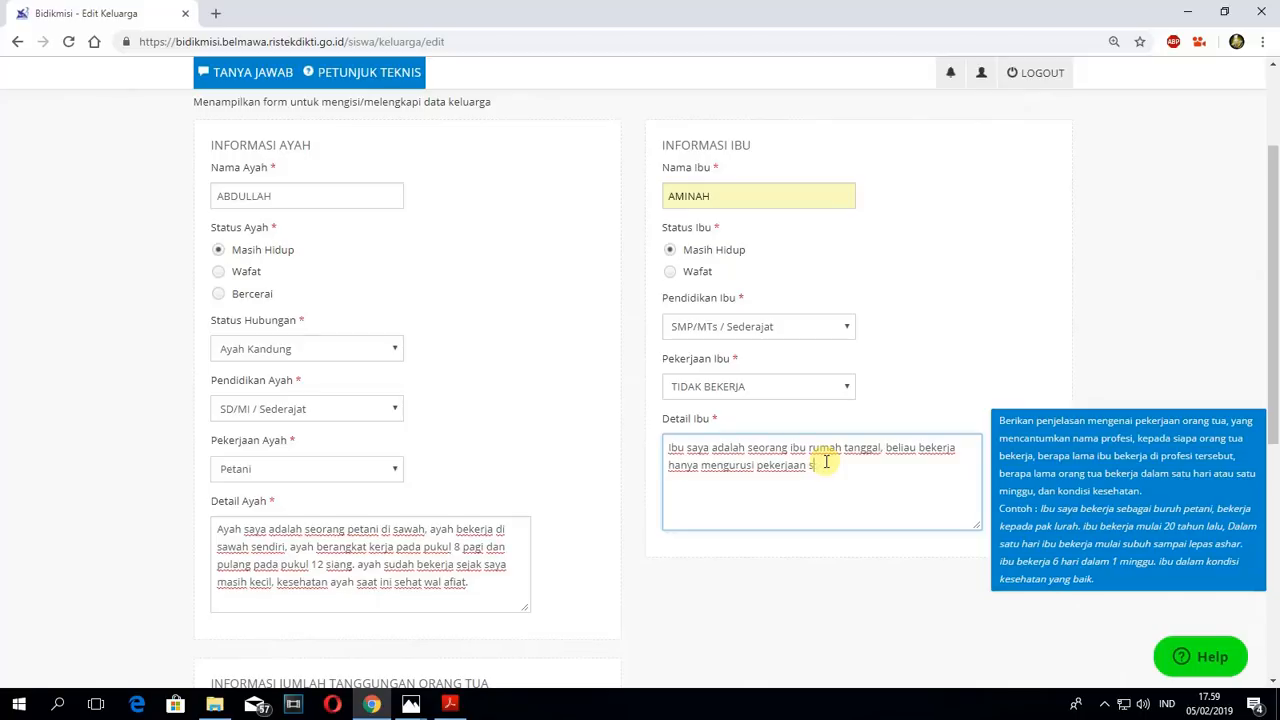
- Continue the Detail Ibu text with "beliau bekerja hanya mengurusi pekerjaan rumah saja"
key("BackSpace")
type("r")
type("umah da")
key("BackSpace")
key("BackSpace")
type("saja, ibu sudah mulai")
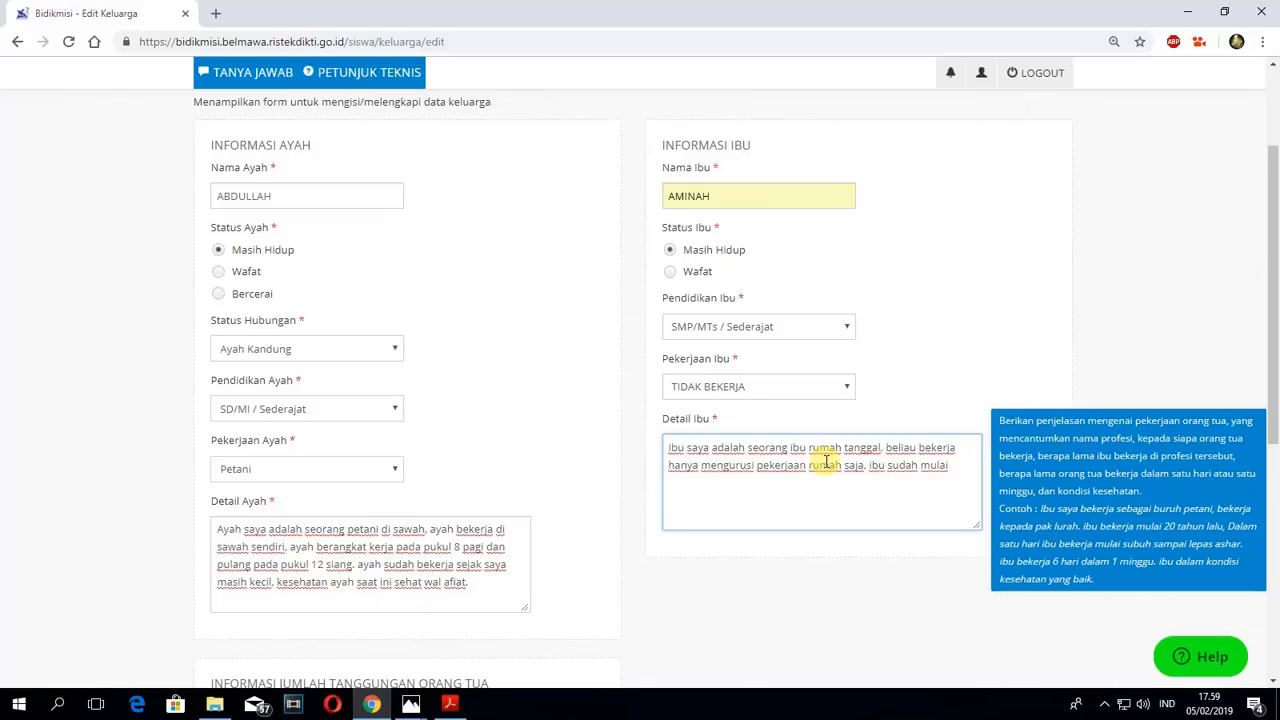
type(" tidak bekerja sekitar 20")
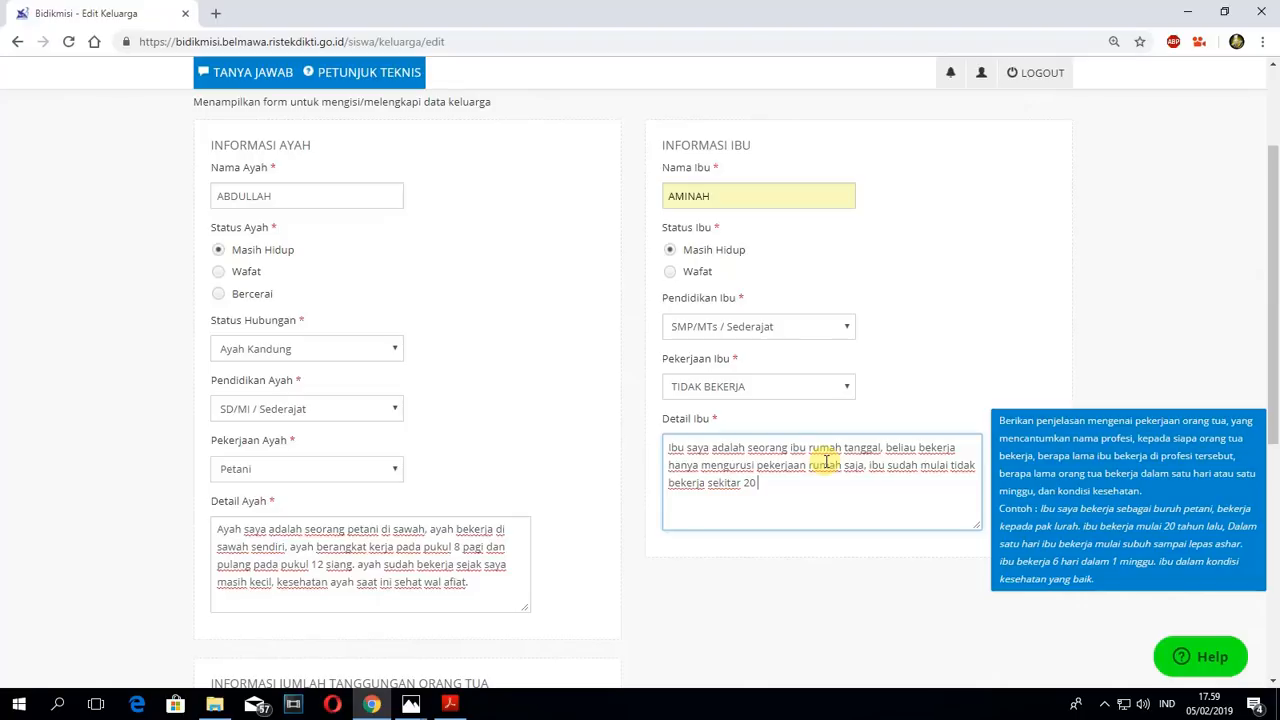
type(" tahun yang lalu, kons")
- Finish the Detail Ibu description with ", kondisi kesehatan ibu saat ini Sehat wal afiat."
key("BackSpace")
type("di")
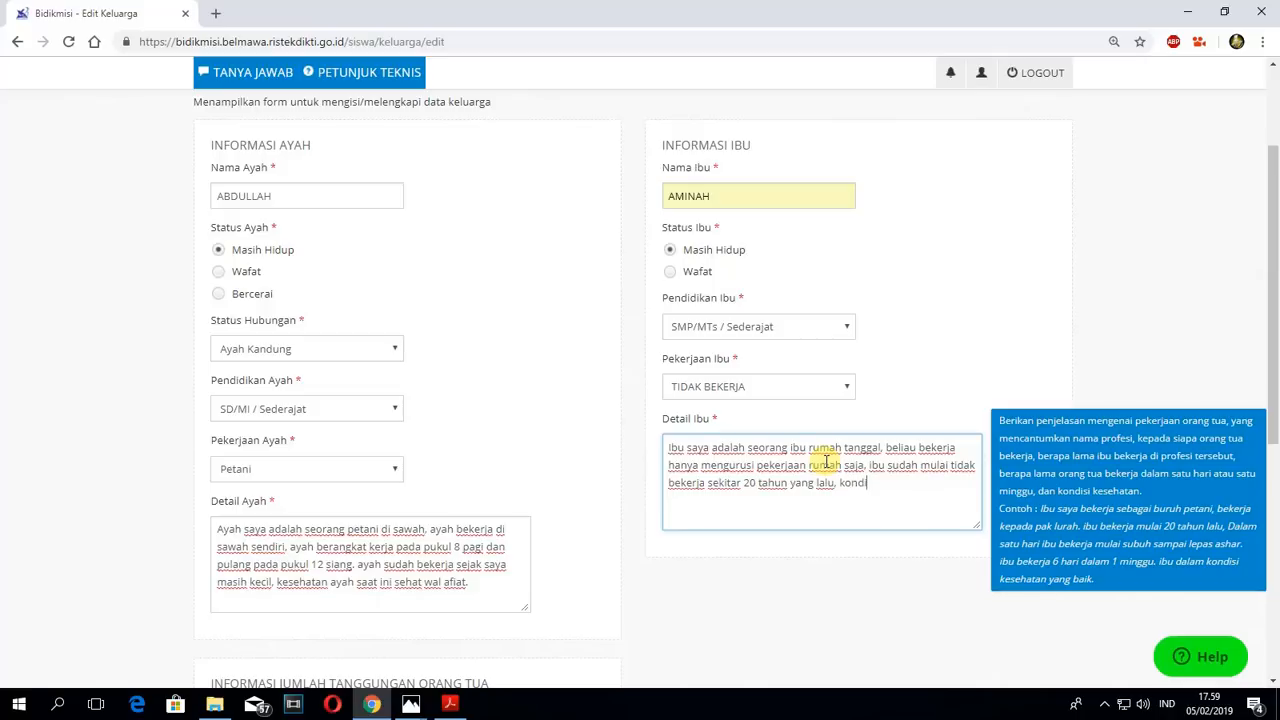
type("si kesehatan ibu saat ini")
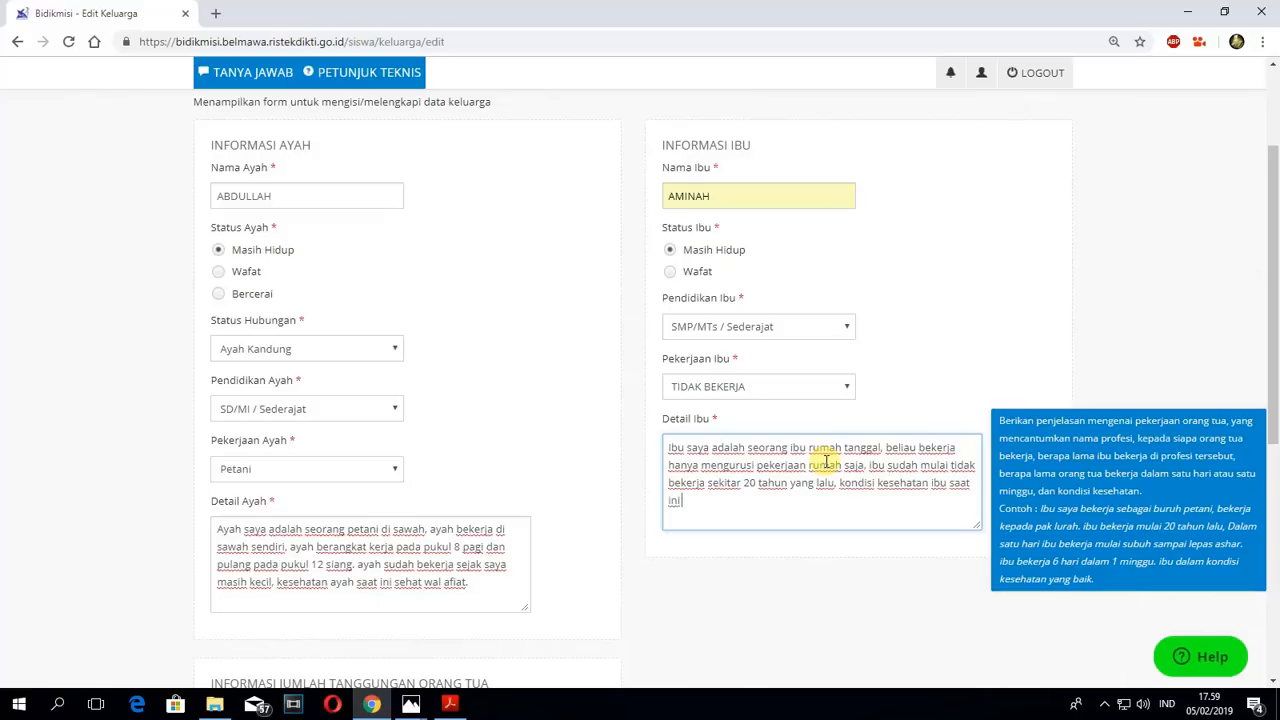
type(" Sehat wal afiat.")
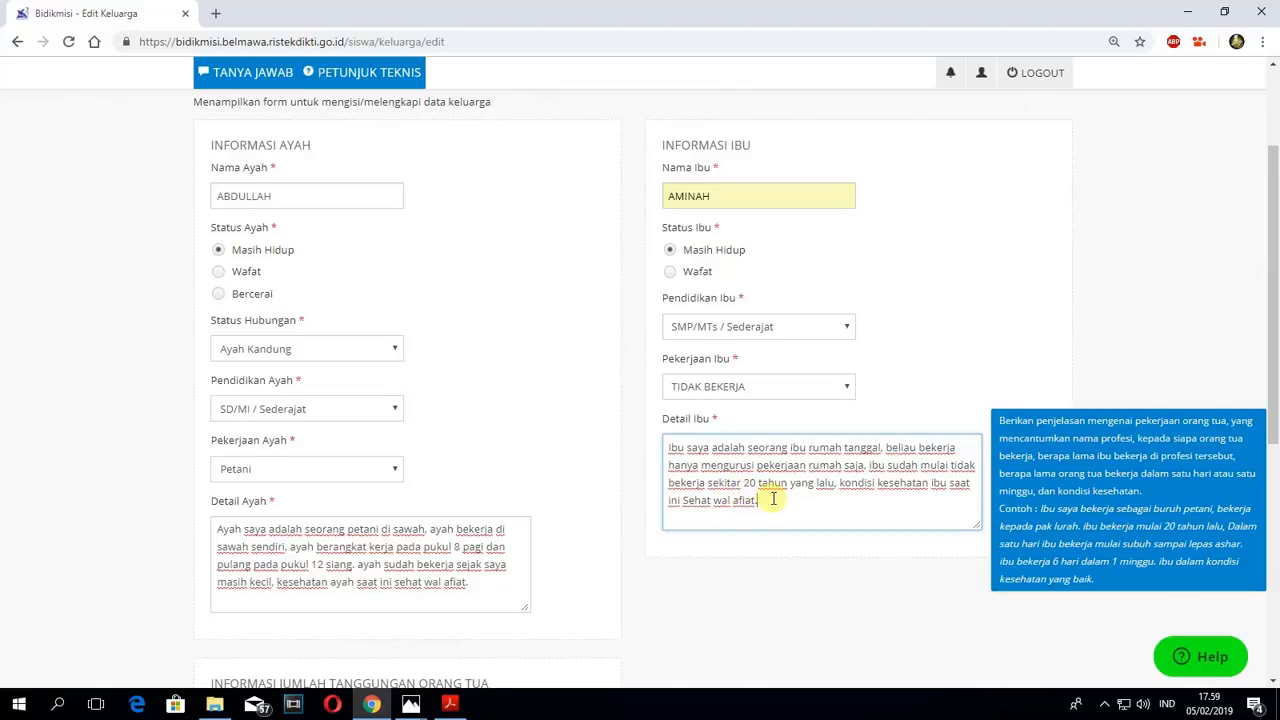
- Review the completed family data form and save it
scroll(791, 494, "down", 1)
scroll(803, 477, "down", 1)
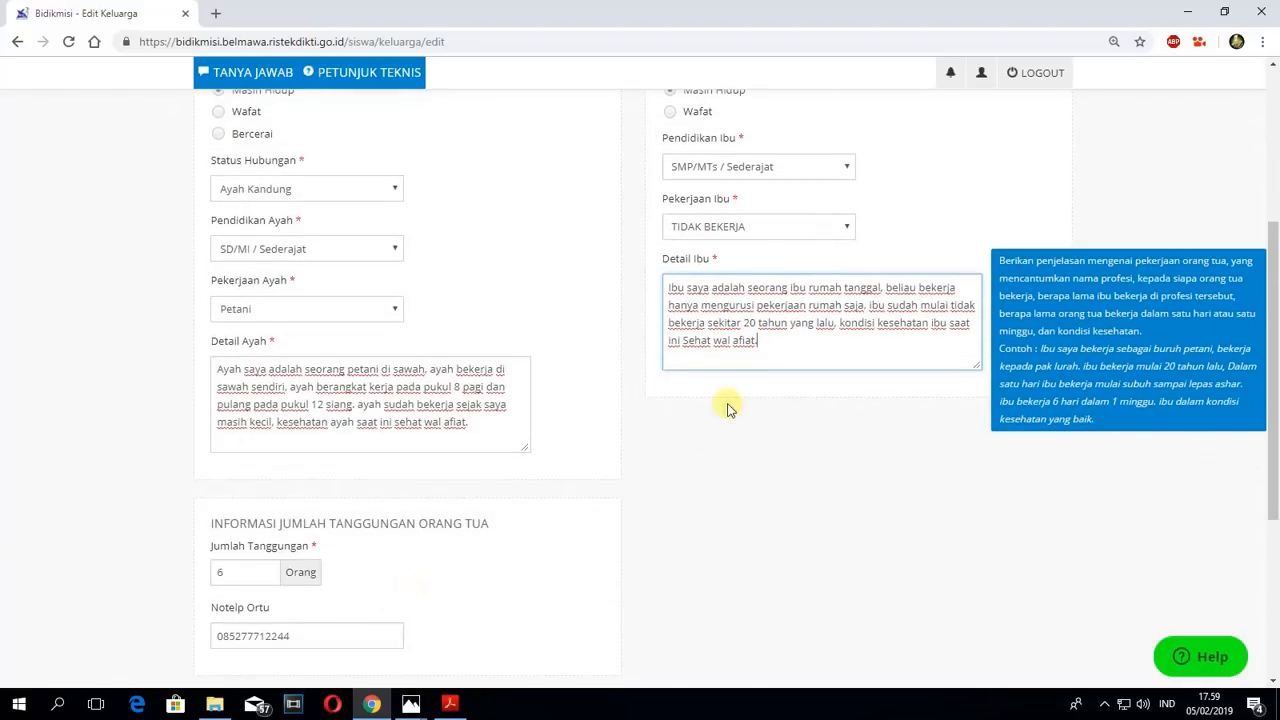
scroll(727, 257, "up", 4)
scroll(670, 315, "down", 4)
scroll(502, 526, "down", 2)
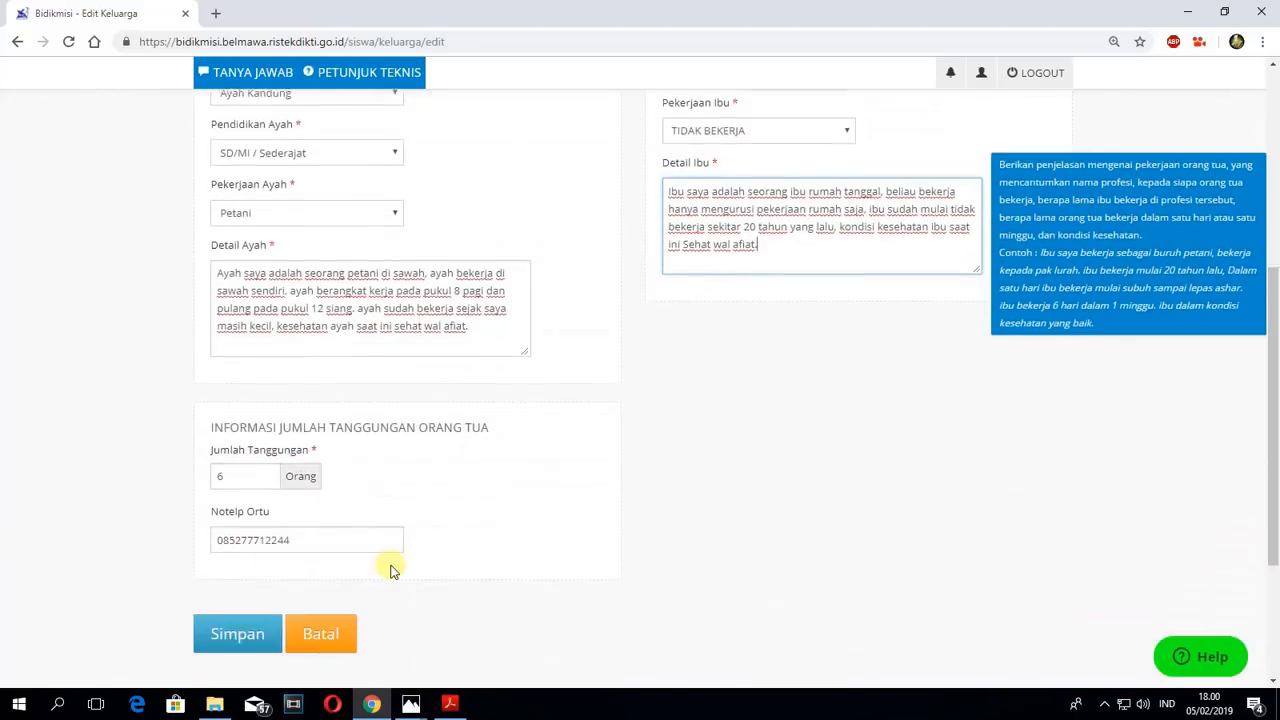
left_click(229, 570)
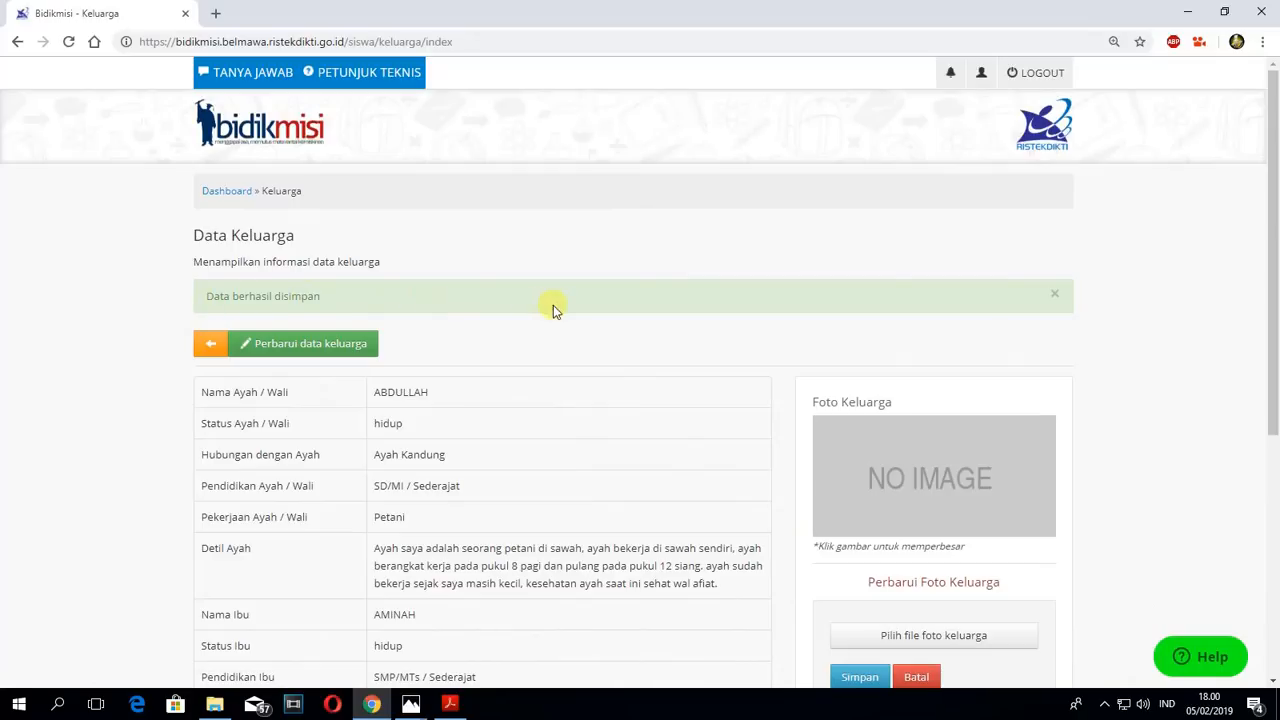
scroll(1072, 418, "down", 1)
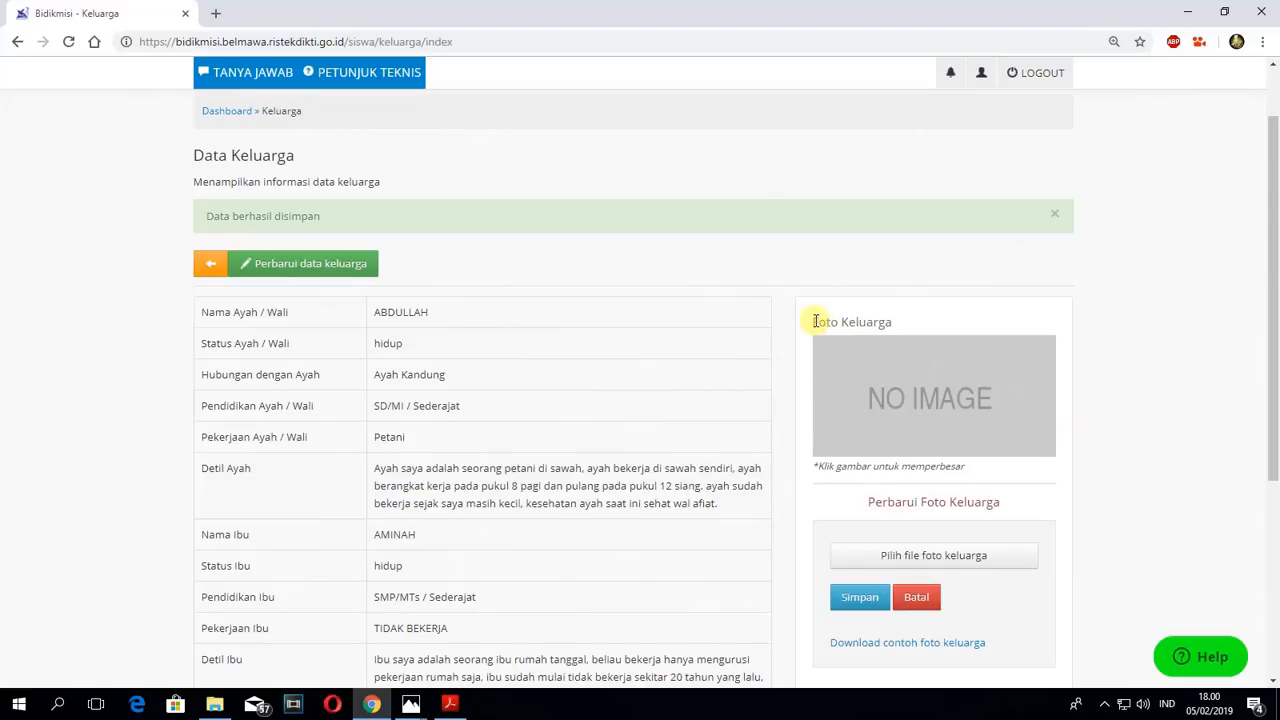
- Upload the file "3. Photo Keluarga" as the Foto Keluarga and save it
left_click_drag(815, 321, 909, 320)
left_click(909, 320)
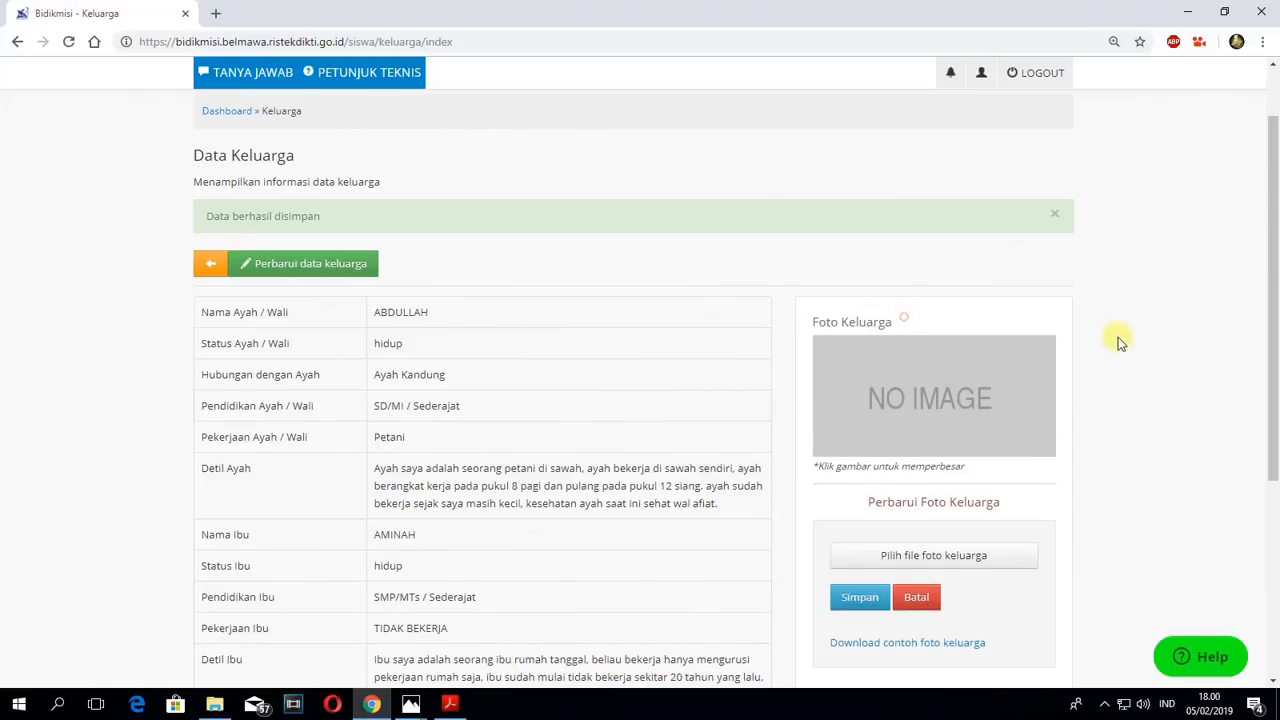
left_click(903, 558)
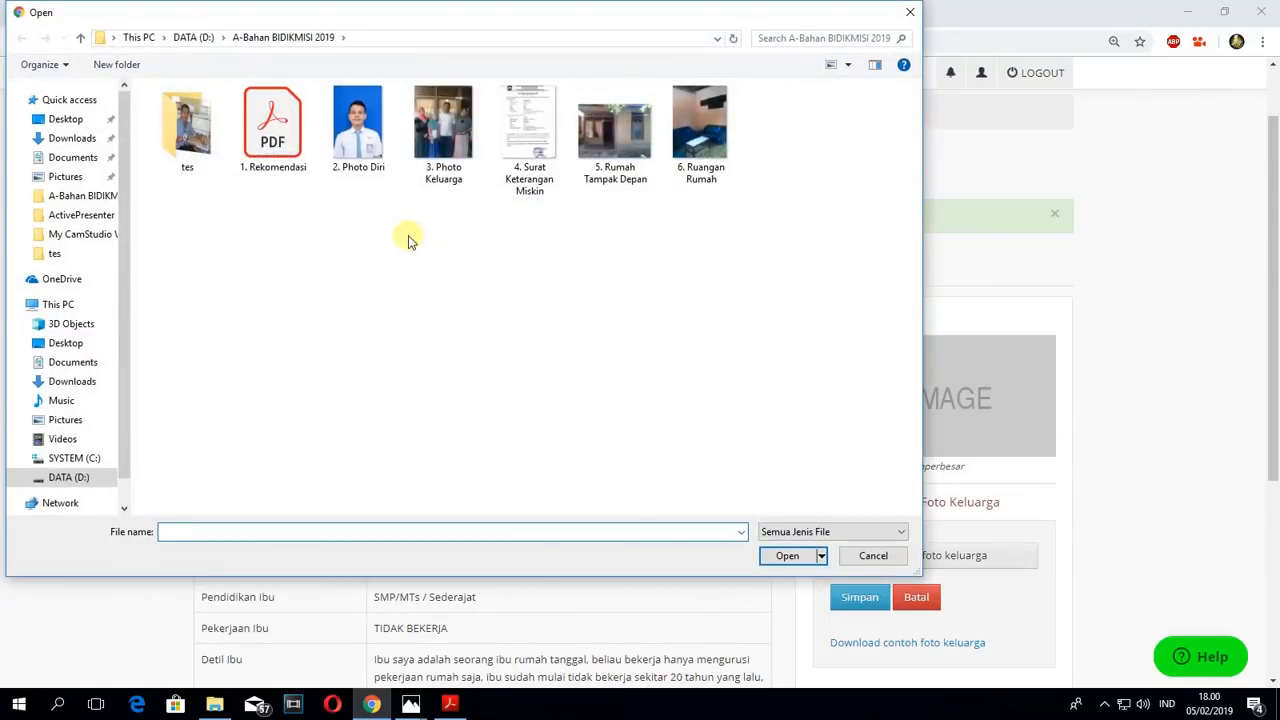
left_click(449, 123)
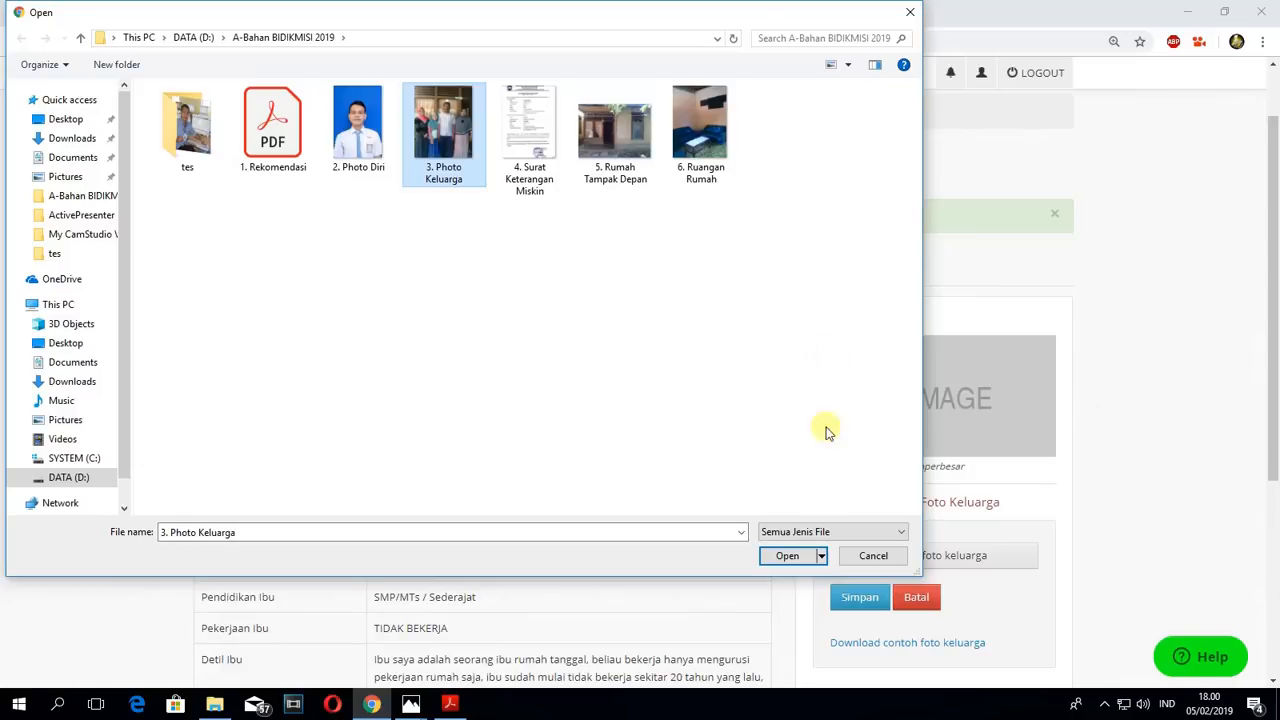
left_click(781, 556)
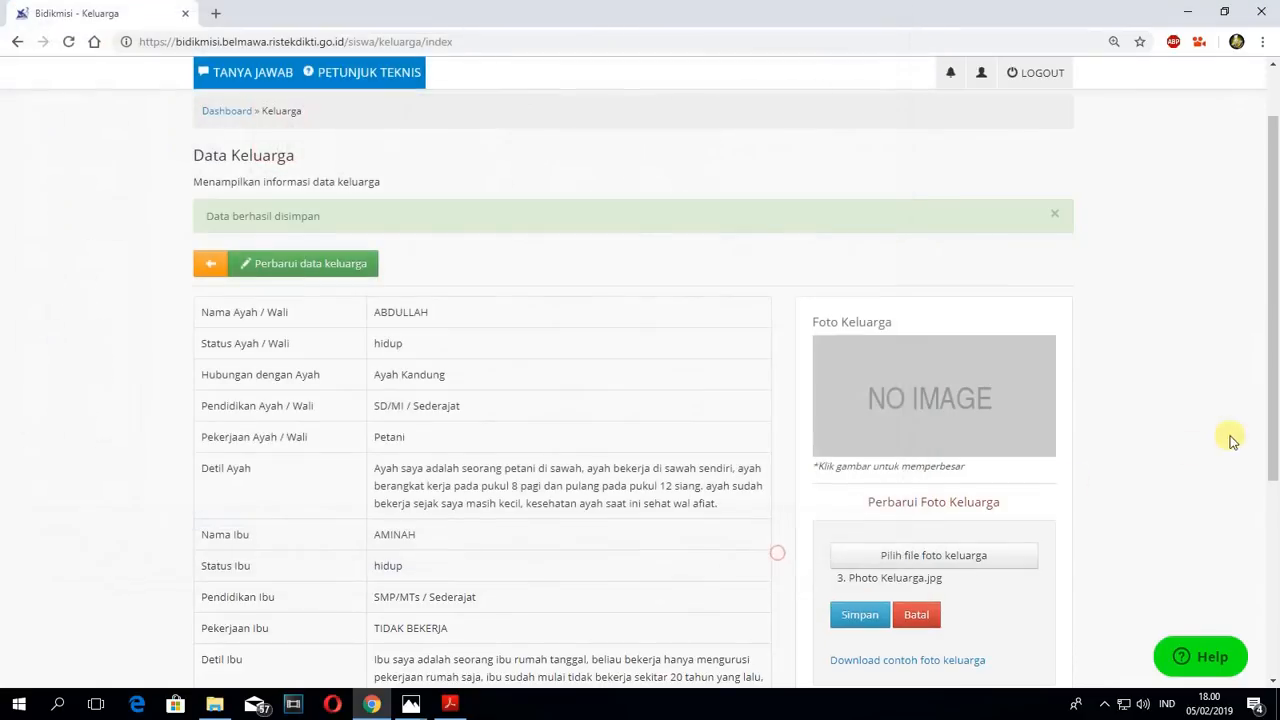
left_click(860, 613)
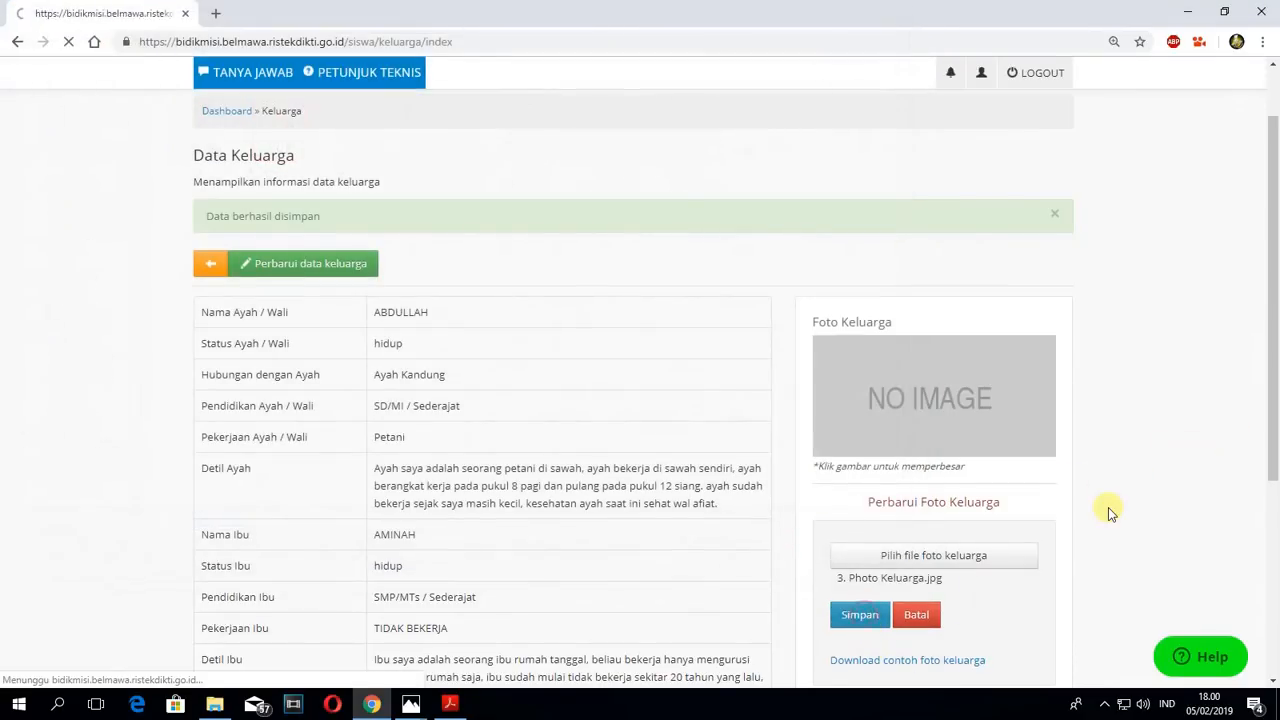
- Review the saved family data together with the uploaded photo and return to the dashboard
scroll(890, 470, "down", 3)
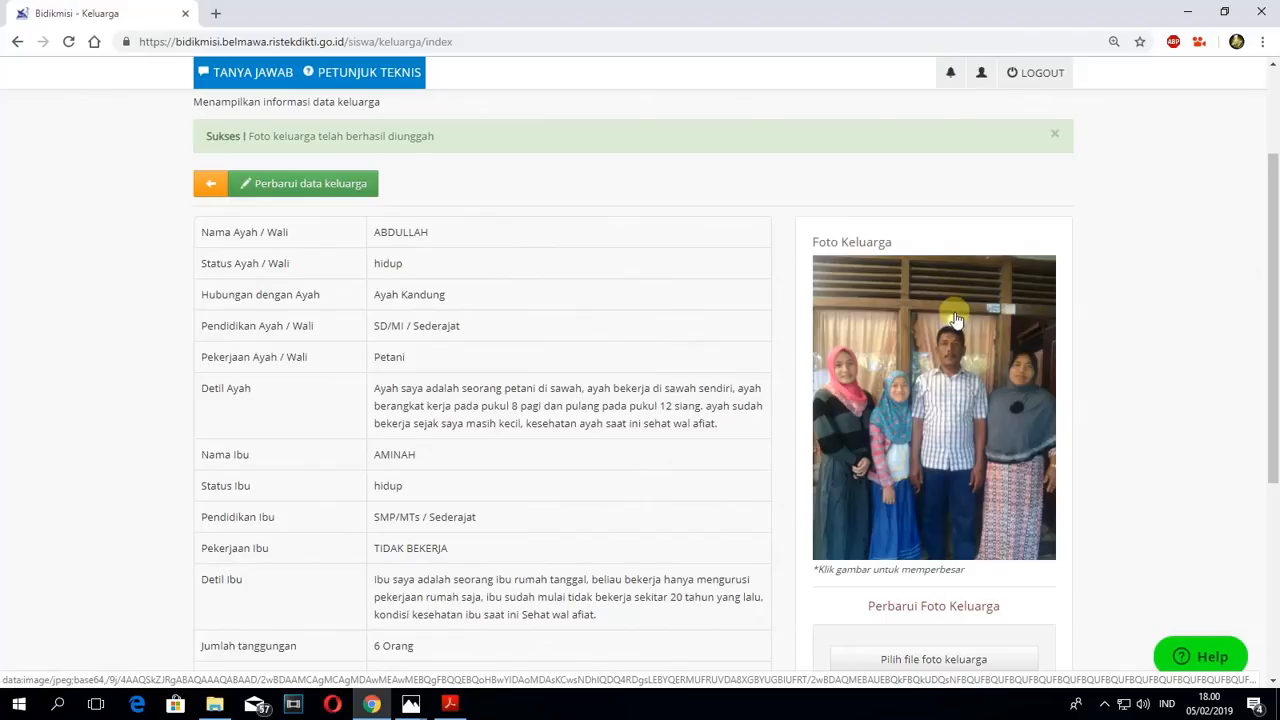
scroll(947, 300, "down", 2)
scroll(407, 230, "up", 3)
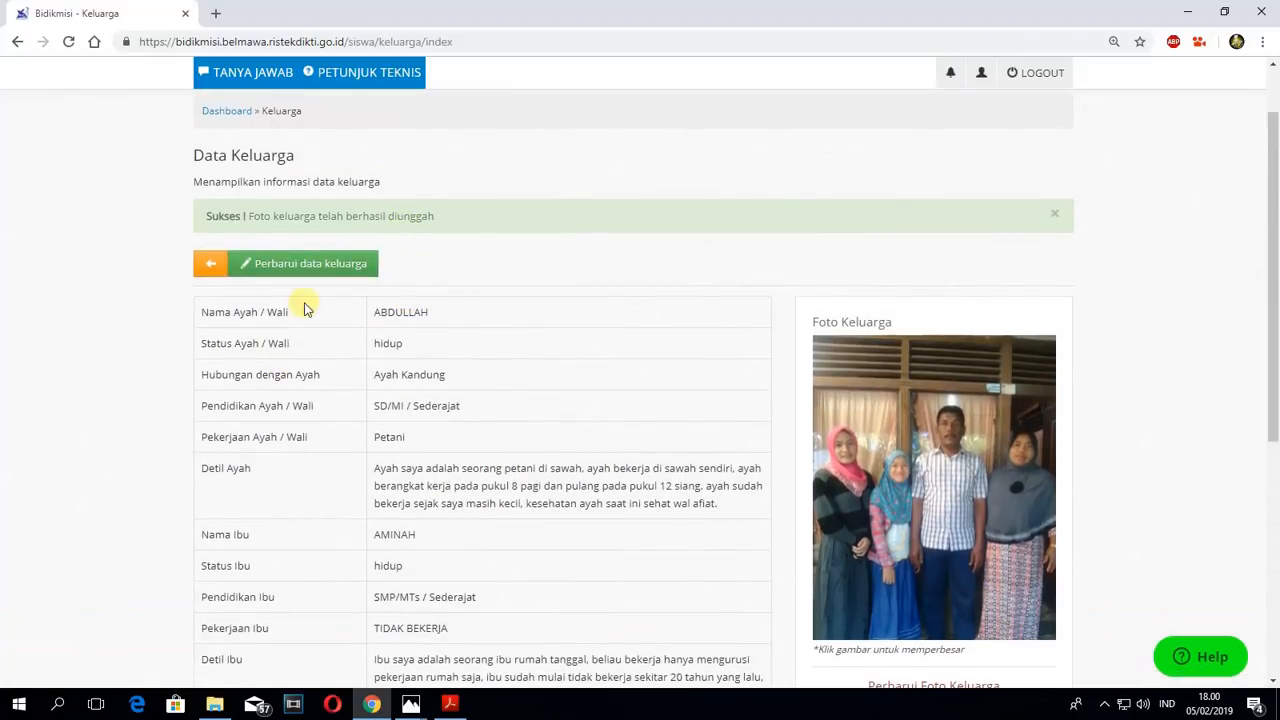
scroll(414, 323, "down", 2)
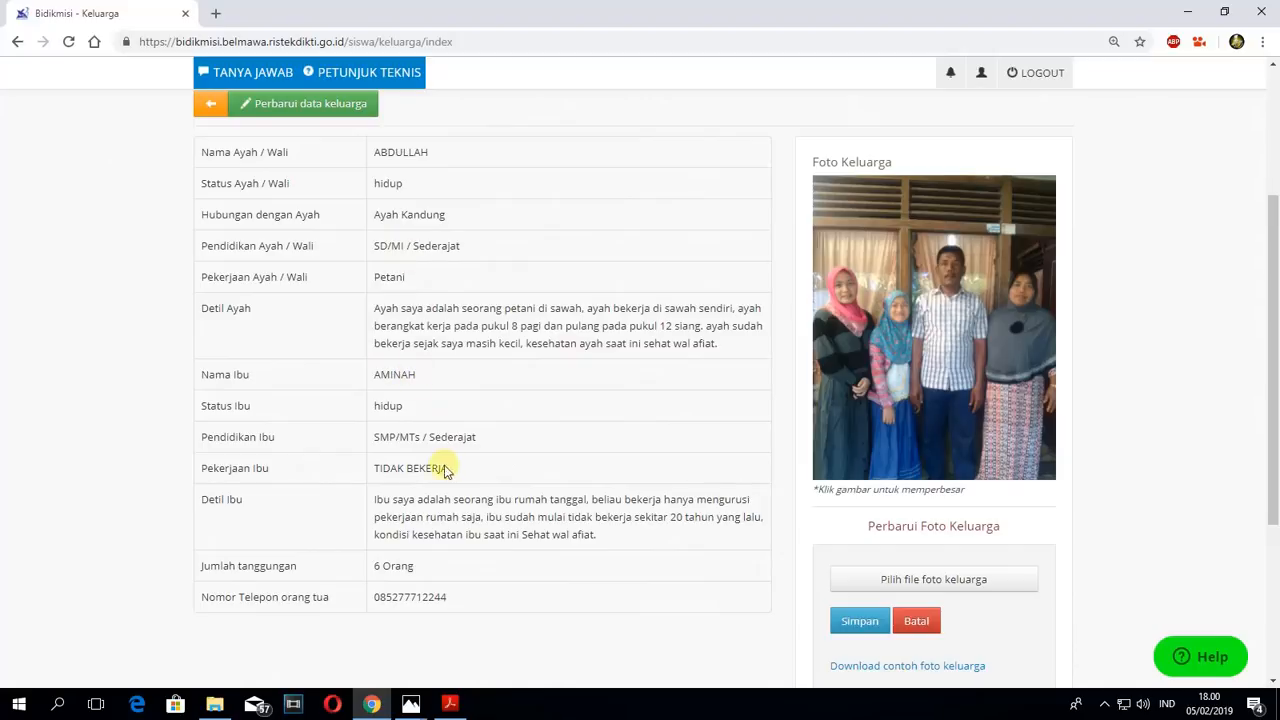
scroll(630, 400, "up", 3)
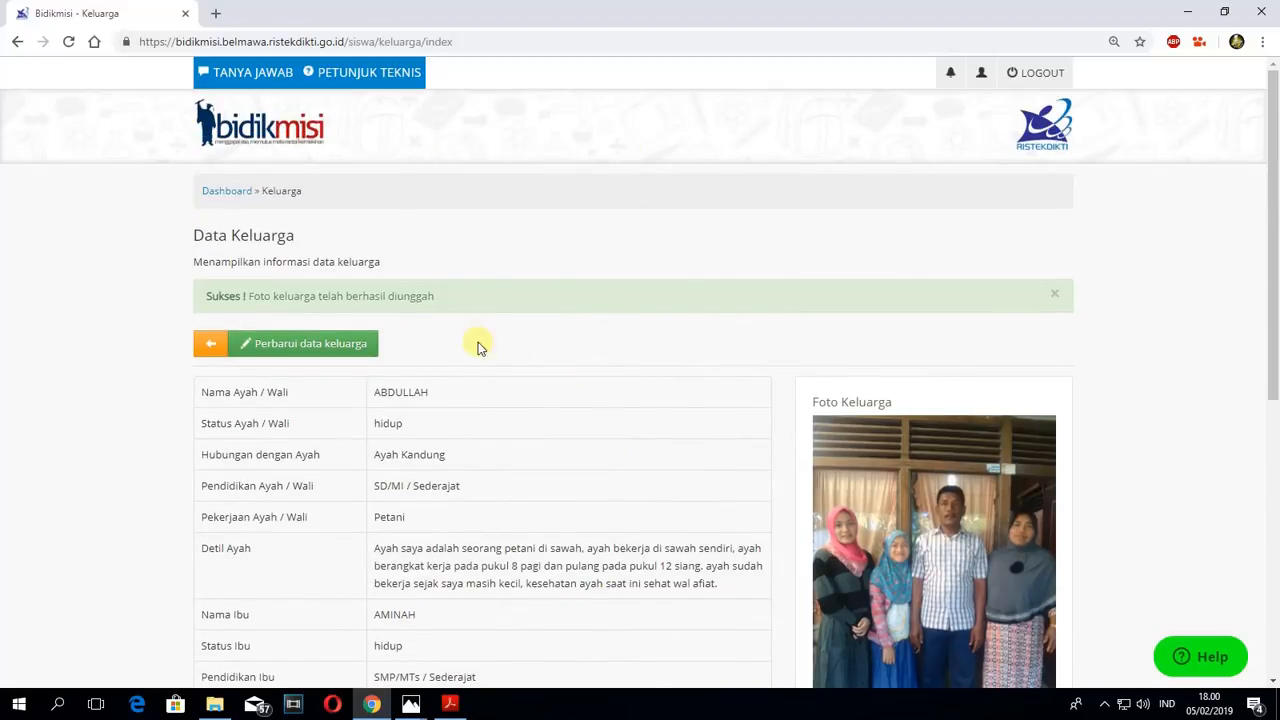
left_click(229, 193)
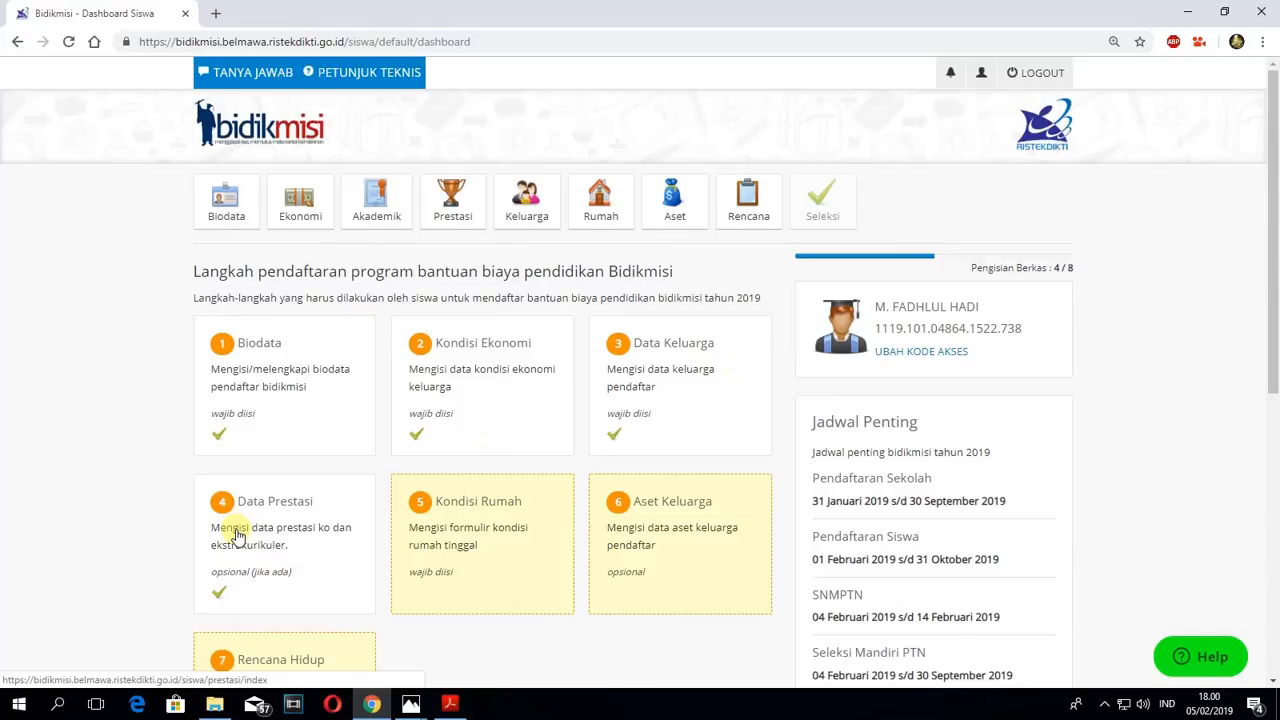
- Open the Kondisi Rumah form from the registration steps on the dashboard
scroll(514, 509, "down", 1)
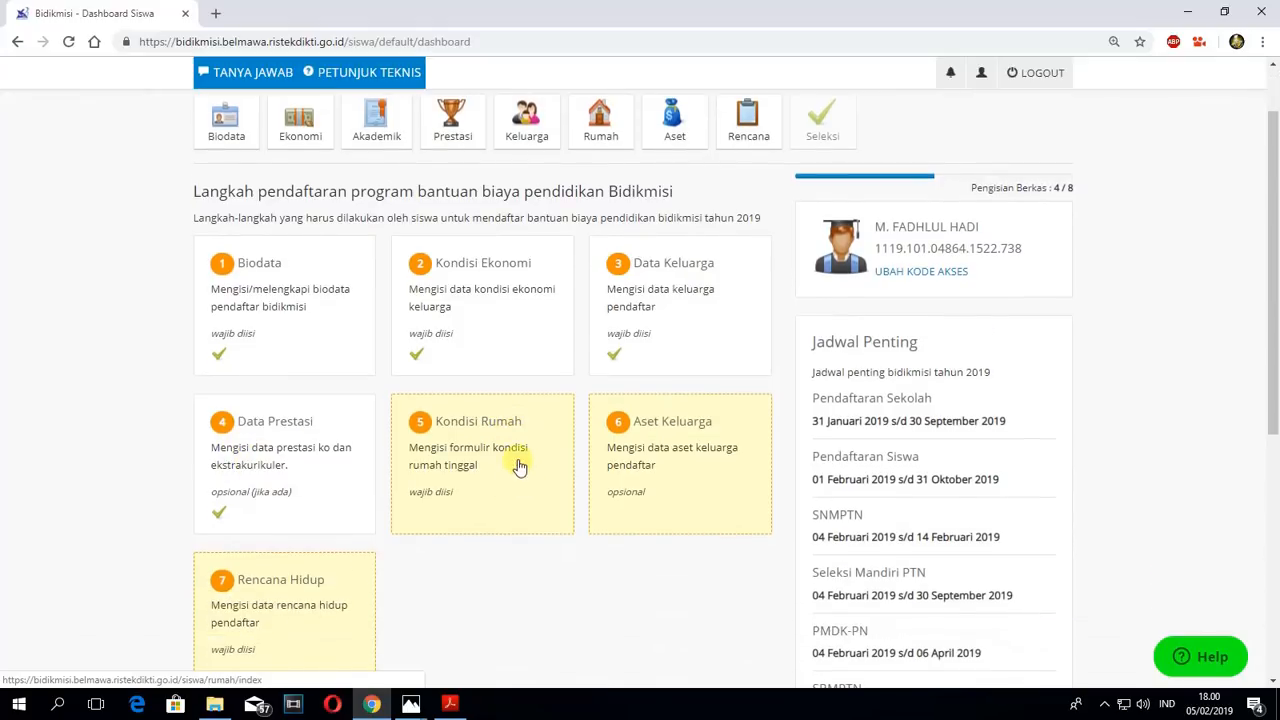
left_click(466, 448)
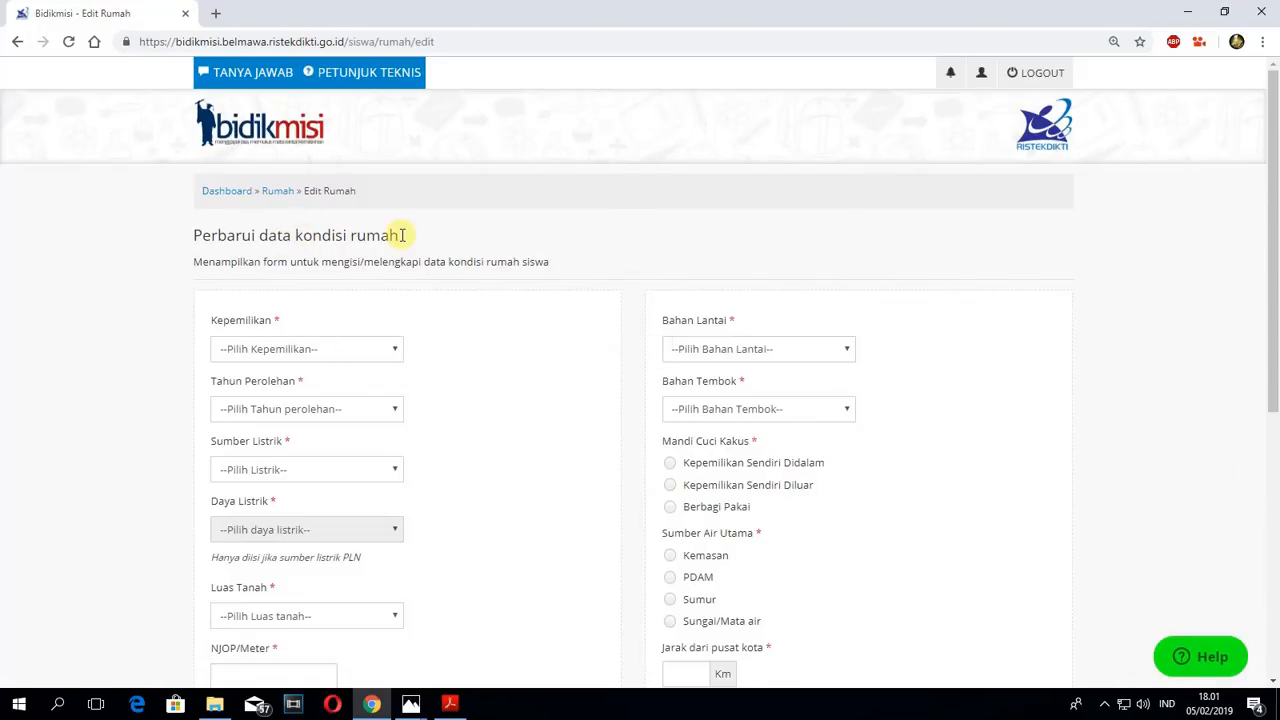
left_click(228, 191)
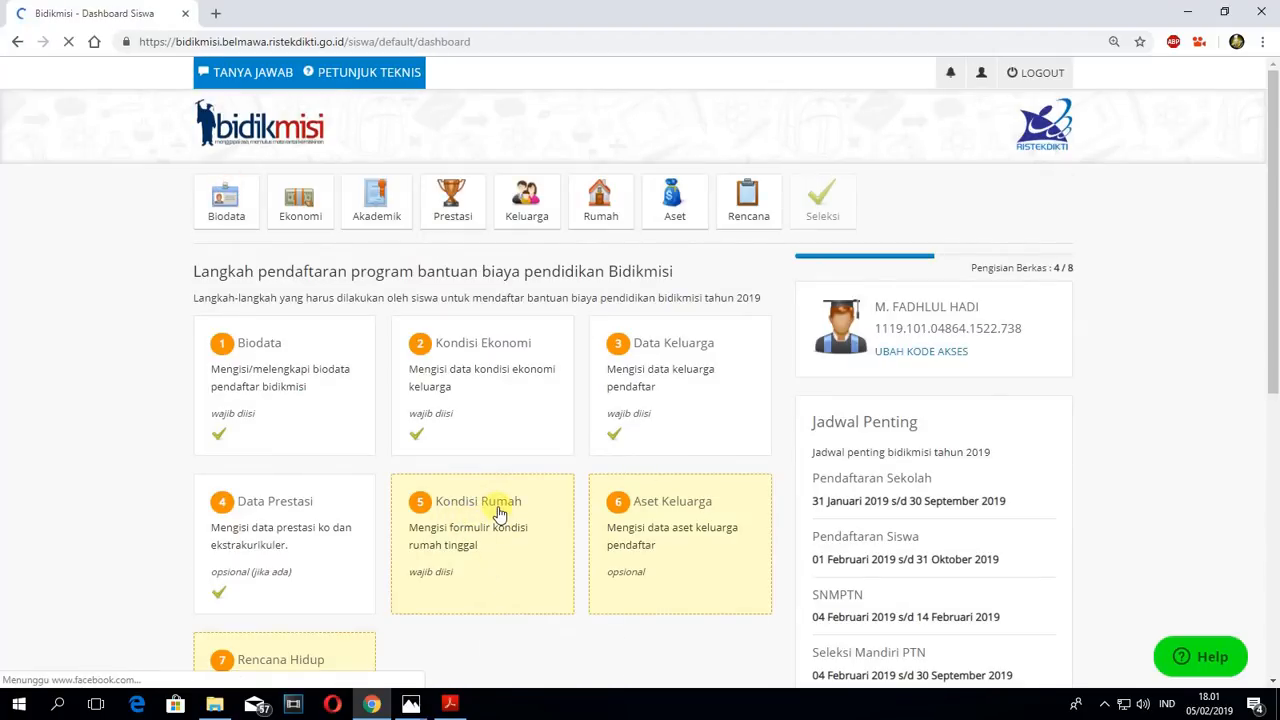
left_click(497, 510)
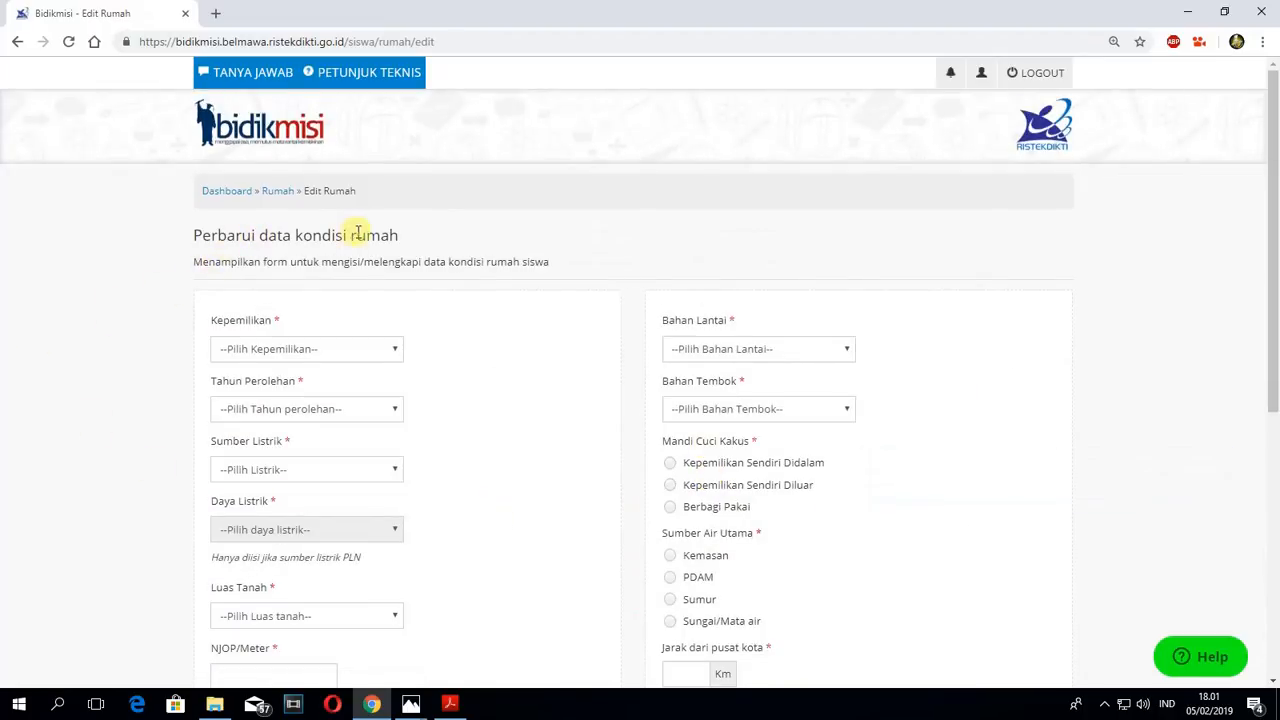
- Set the house's Kepemilikan to Sendiri and its Tahun Perolehan to 1990
left_click(369, 348)
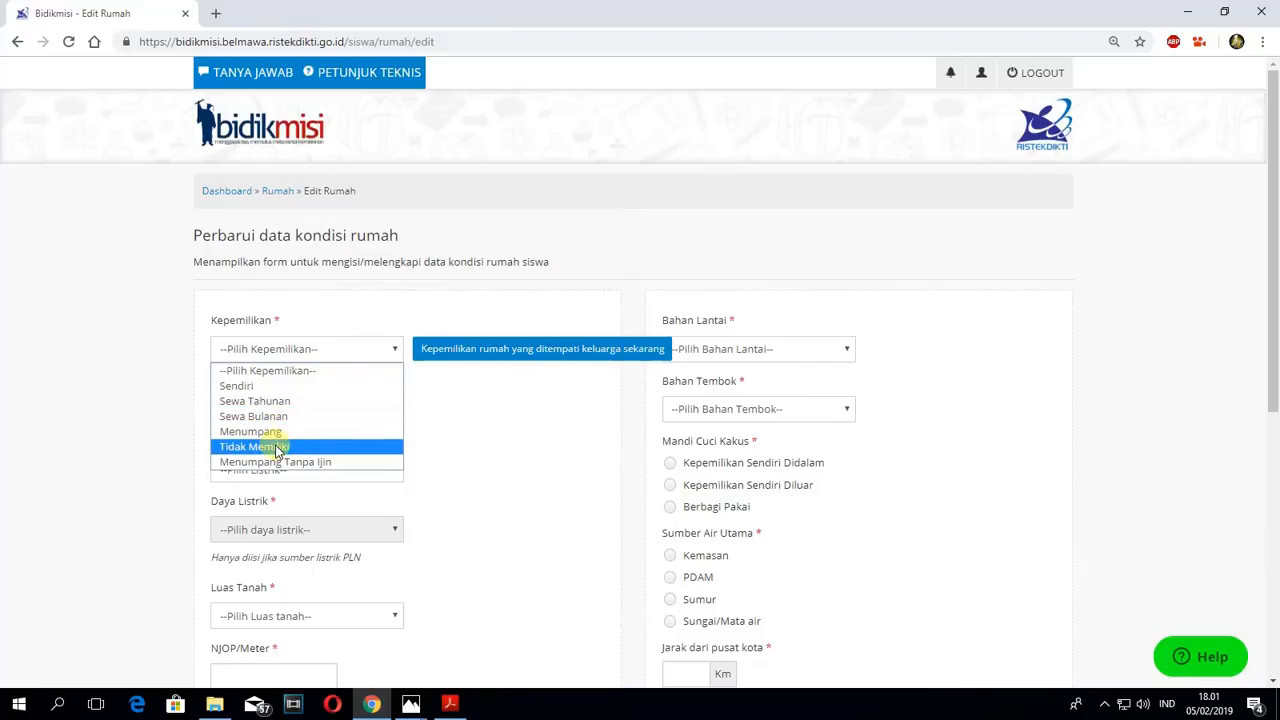
left_click(271, 388)
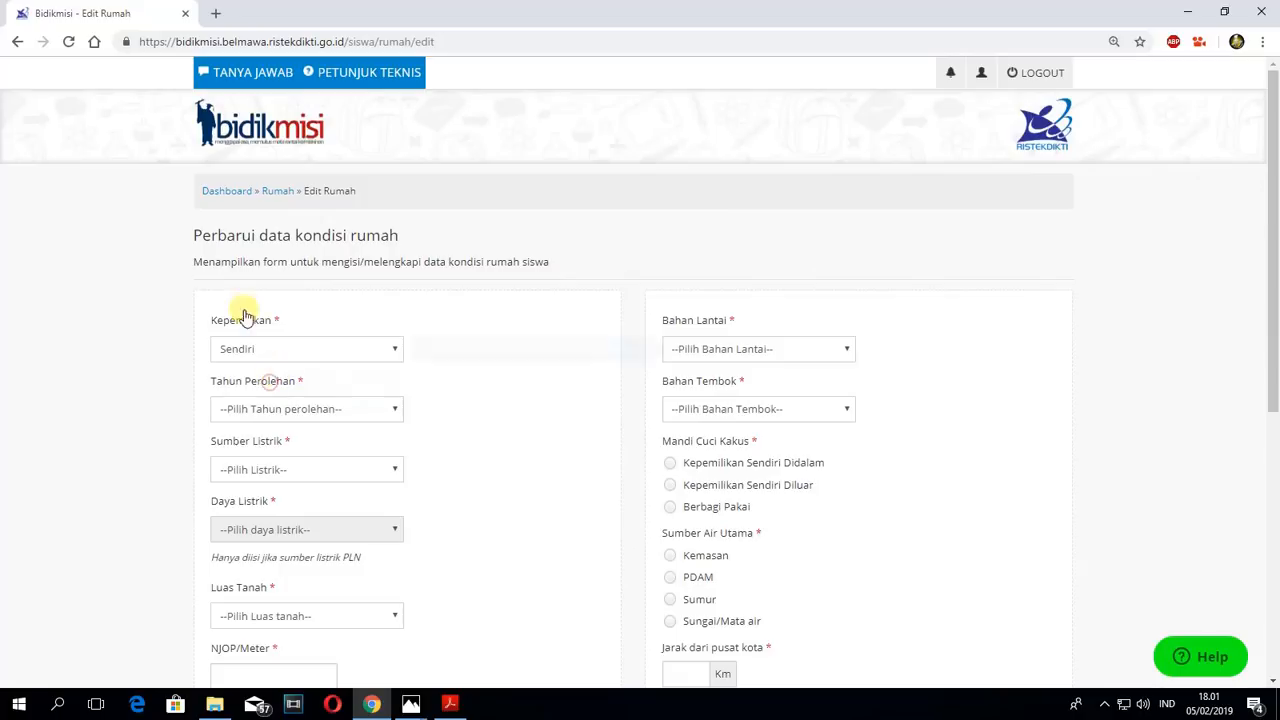
left_click(370, 410)
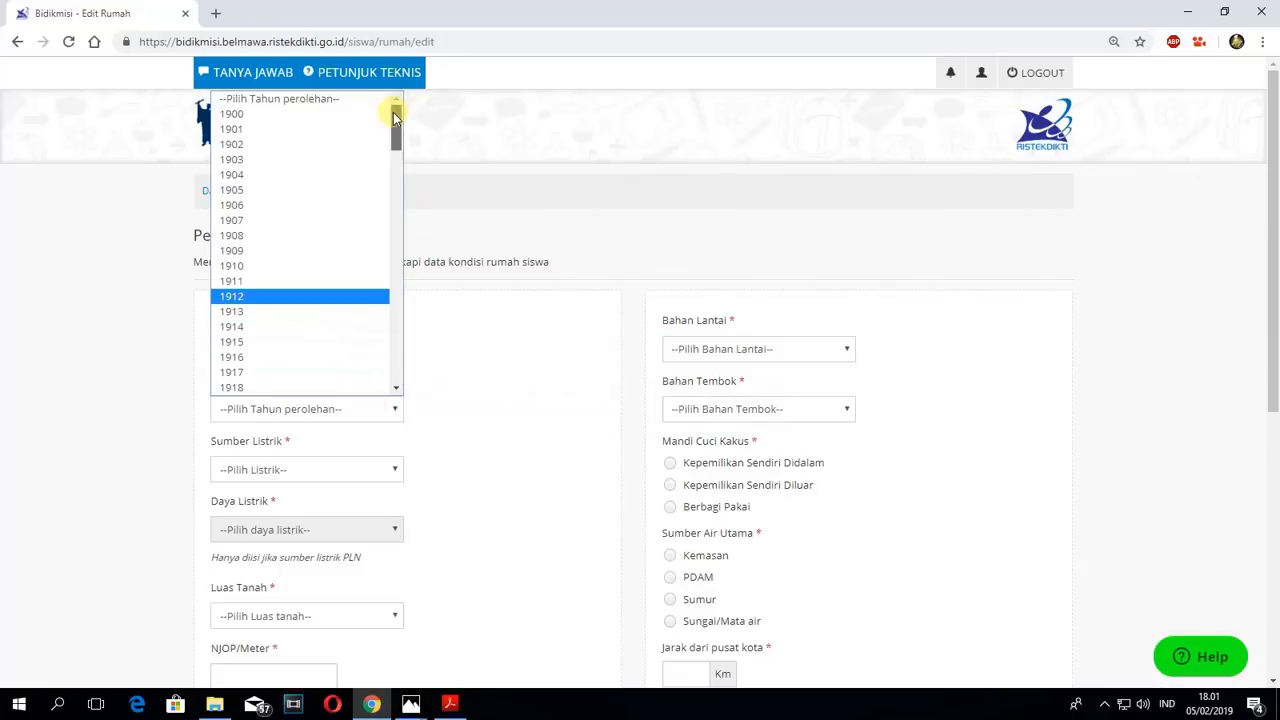
left_click_drag(397, 110, 397, 262)
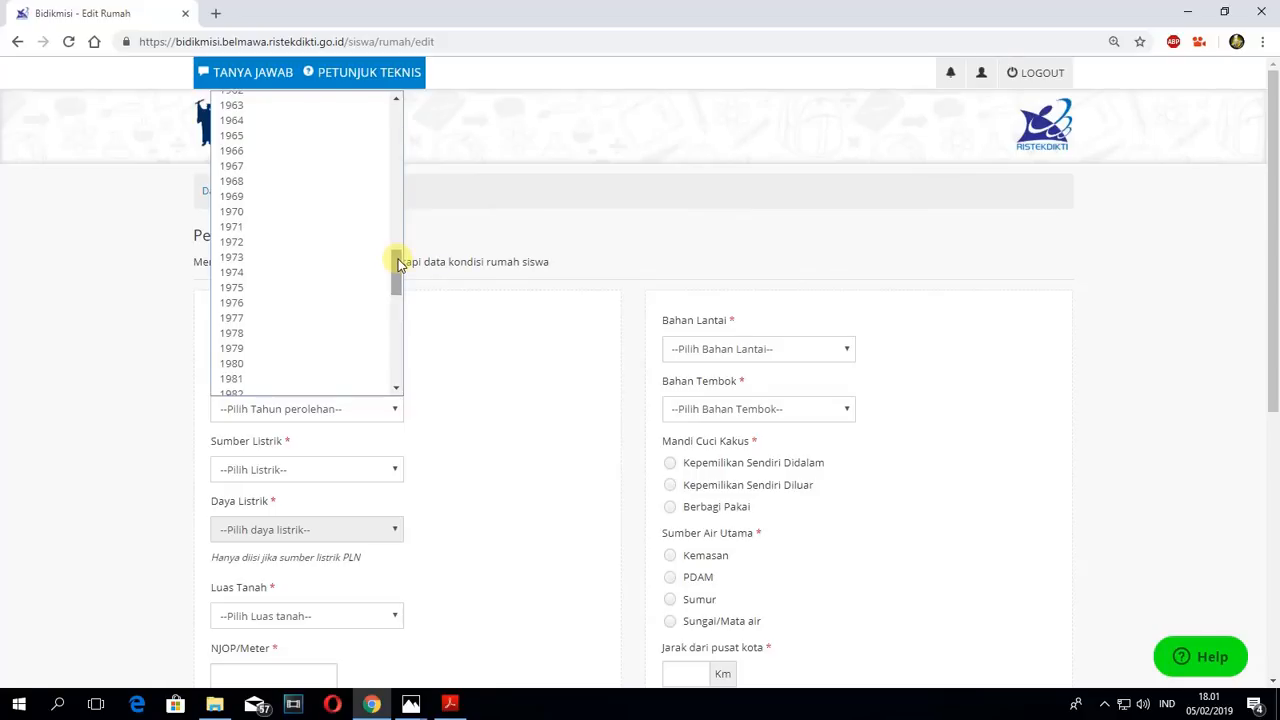
left_click_drag(397, 262, 397, 284)
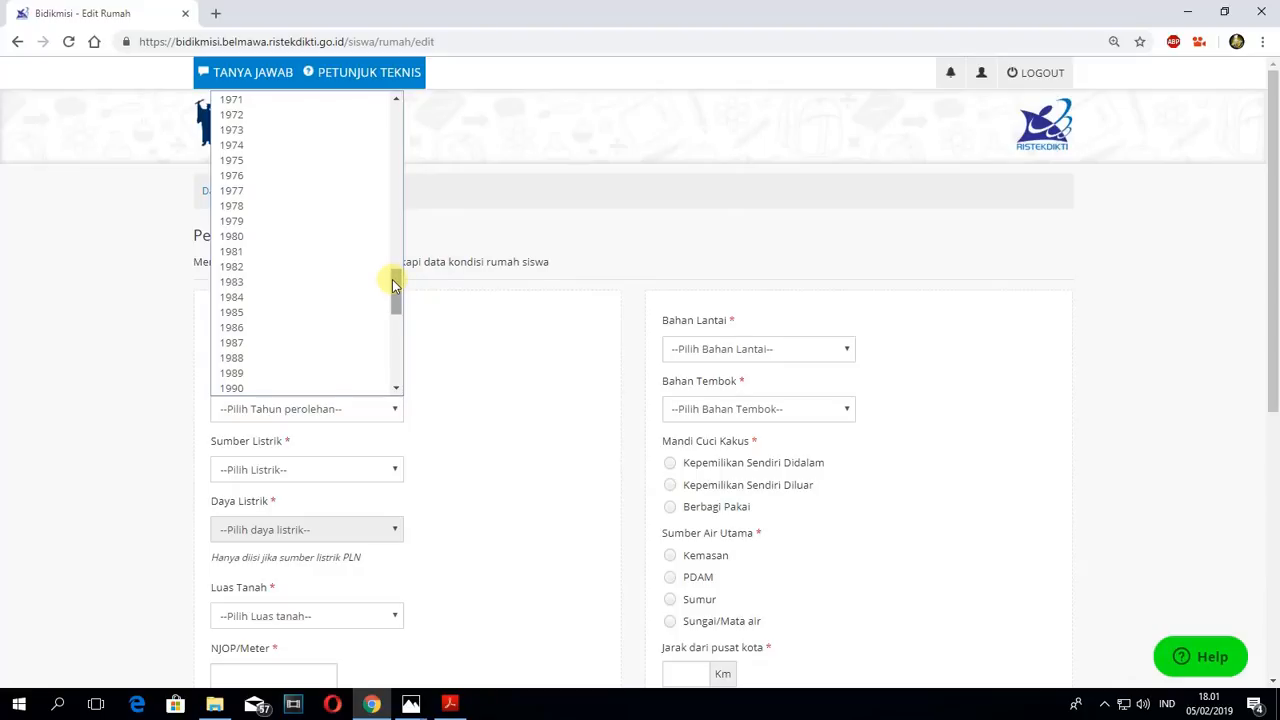
scroll(287, 345, "down", 5)
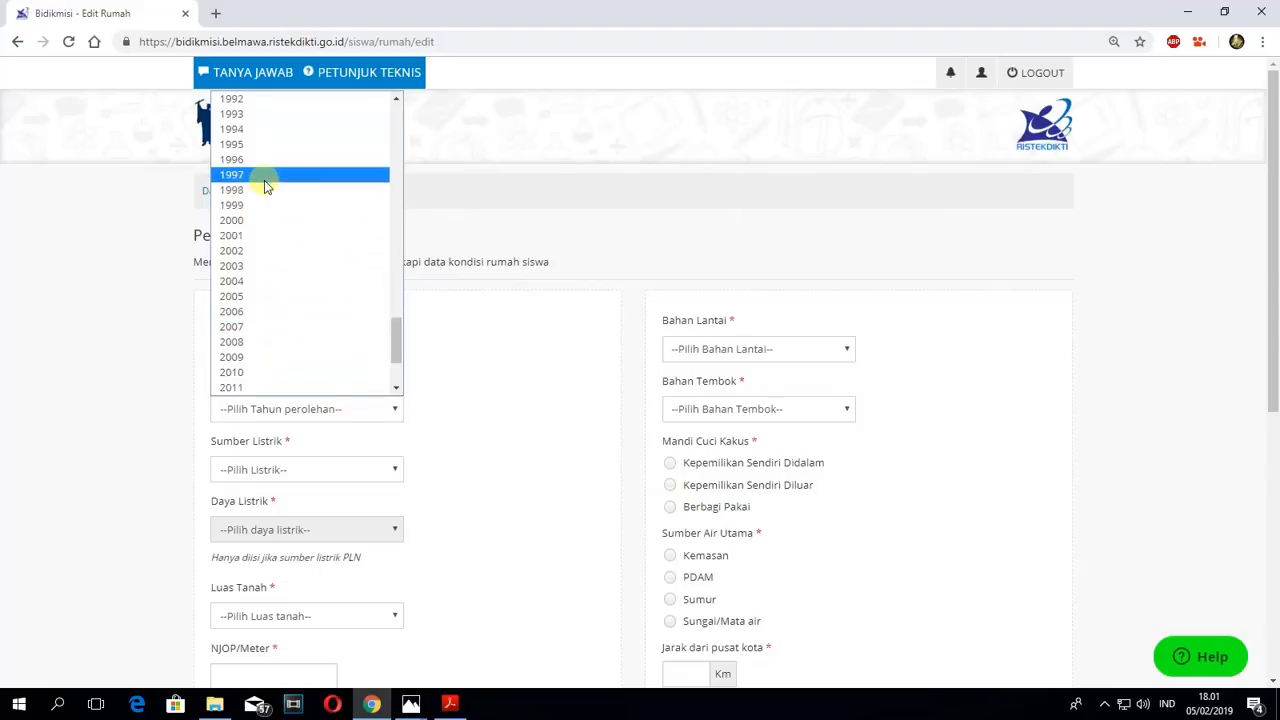
scroll(266, 187, "up", 3)
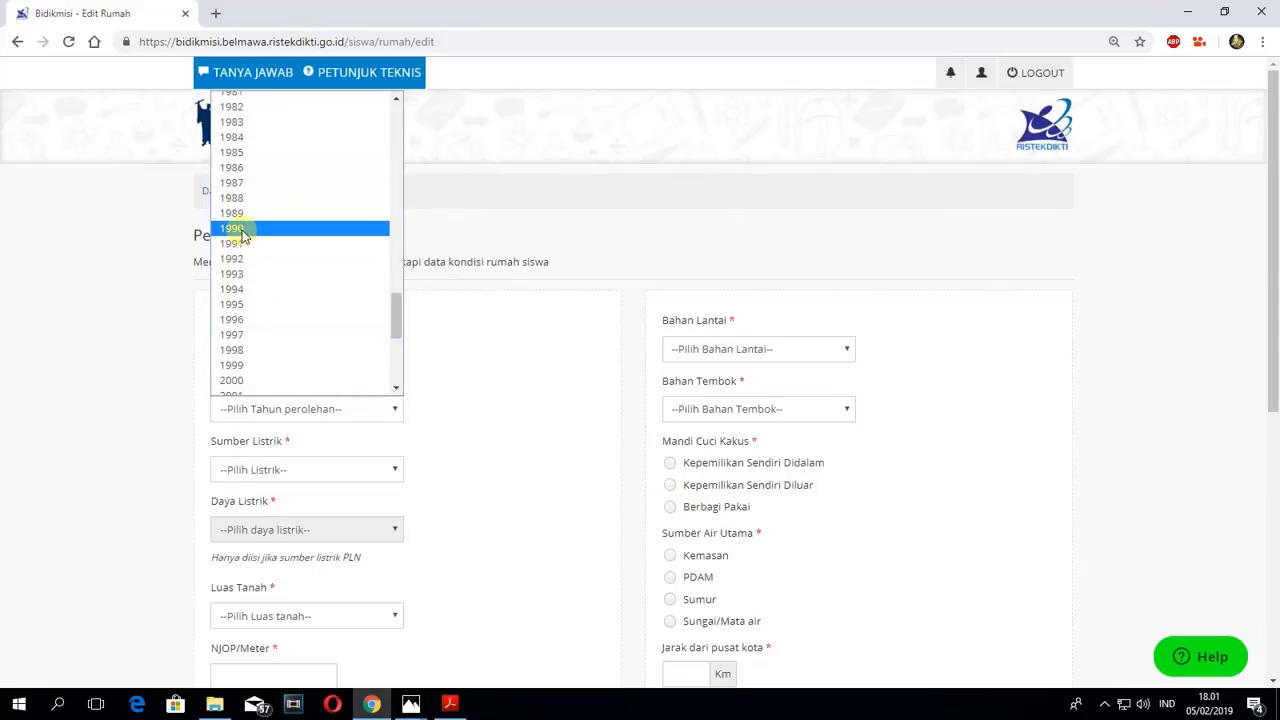
left_click(241, 229)
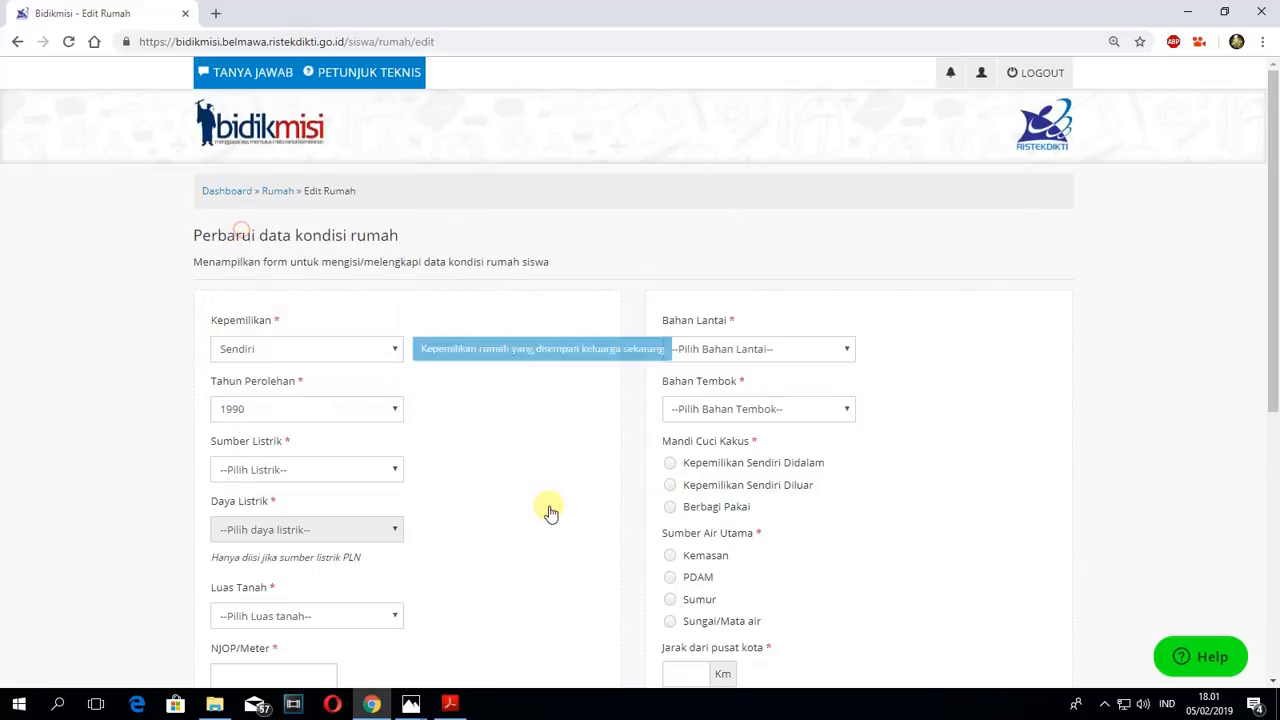
- Set Sumber Listrik to PLN and look through the available Daya Listrik wattages
left_click(397, 469)
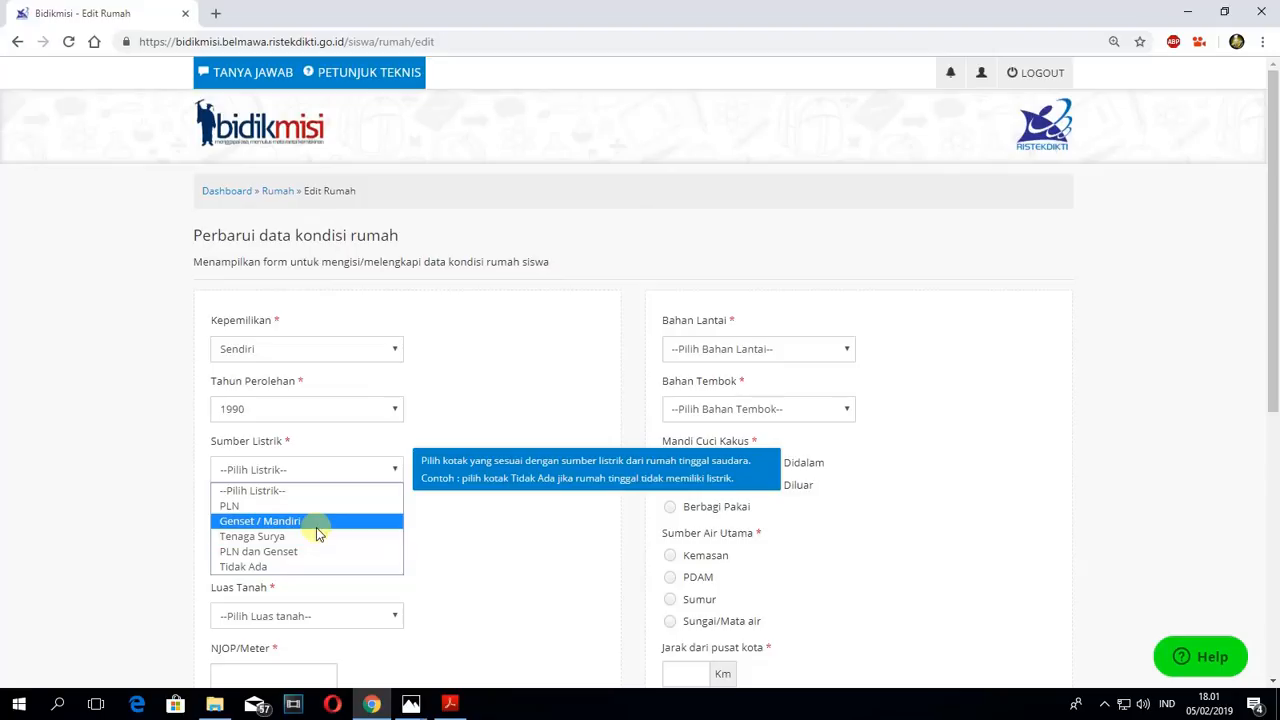
left_click(284, 508)
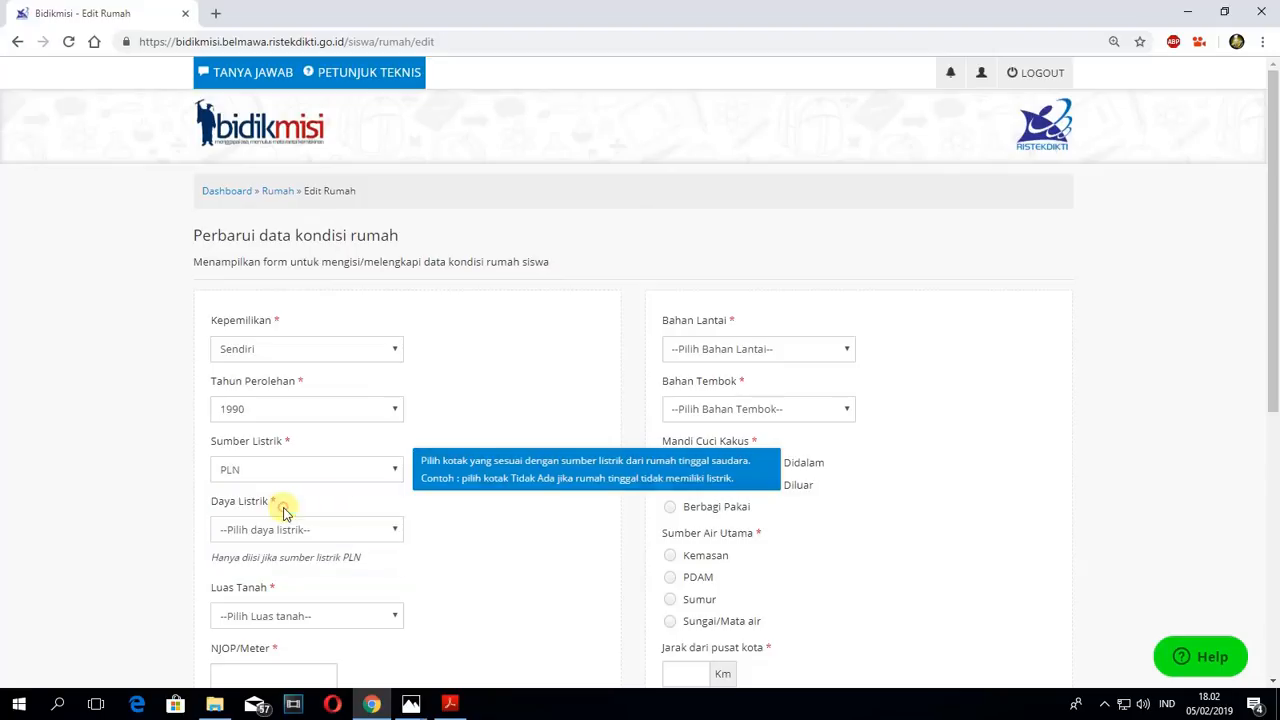
scroll(518, 432, "down", 2)
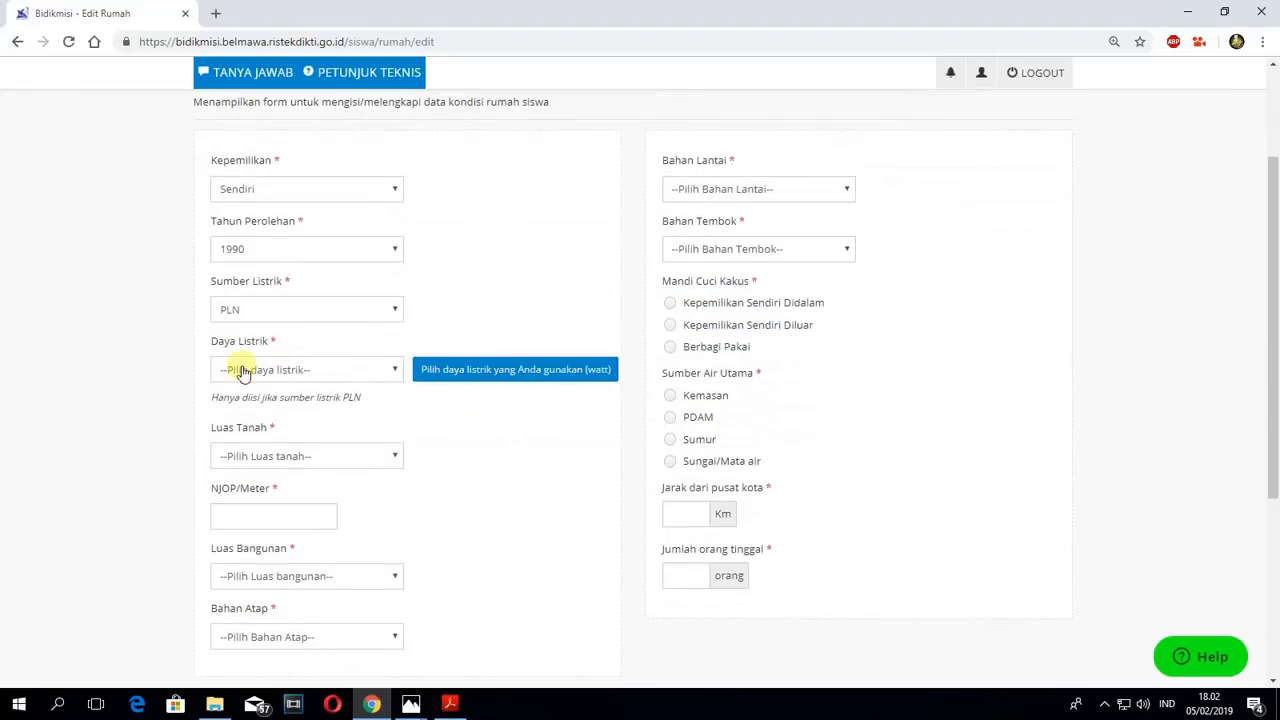
left_click(394, 369)
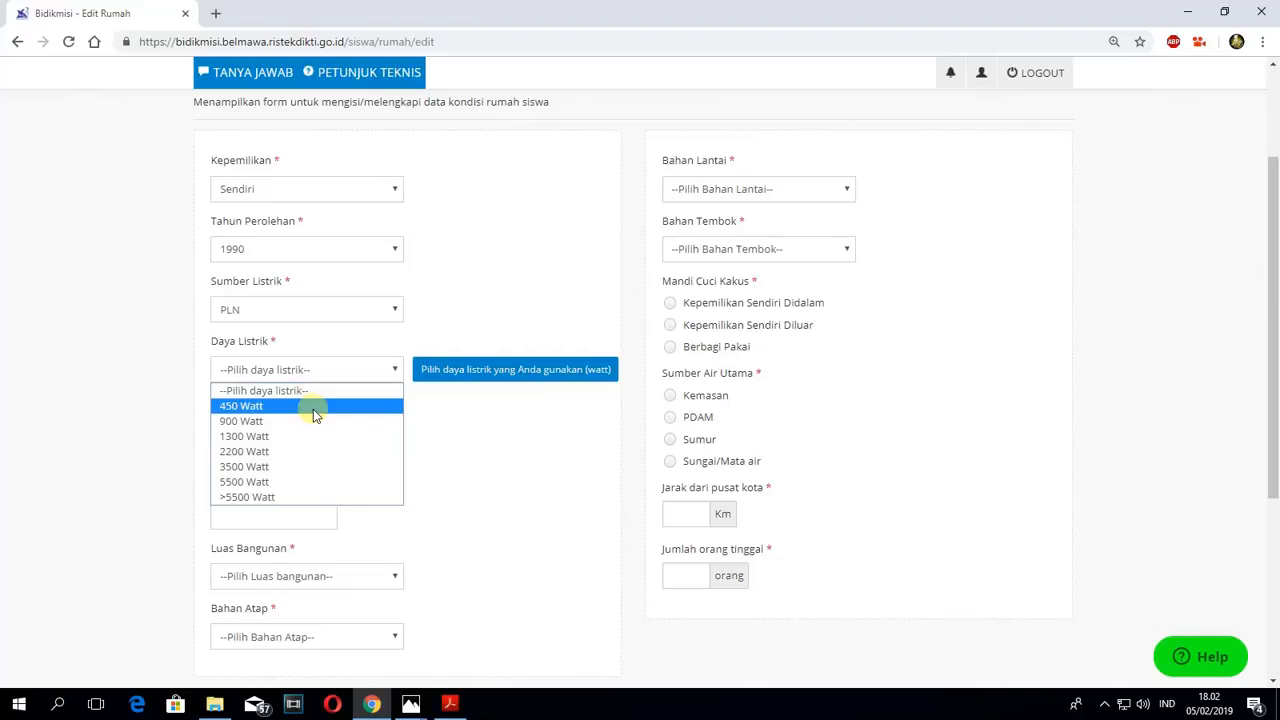
- Search Google in a new tab for "1 ampere berapa watt" and read the ampere-to-watt conversion
left_click(220, 14)
left_click(220, 14)
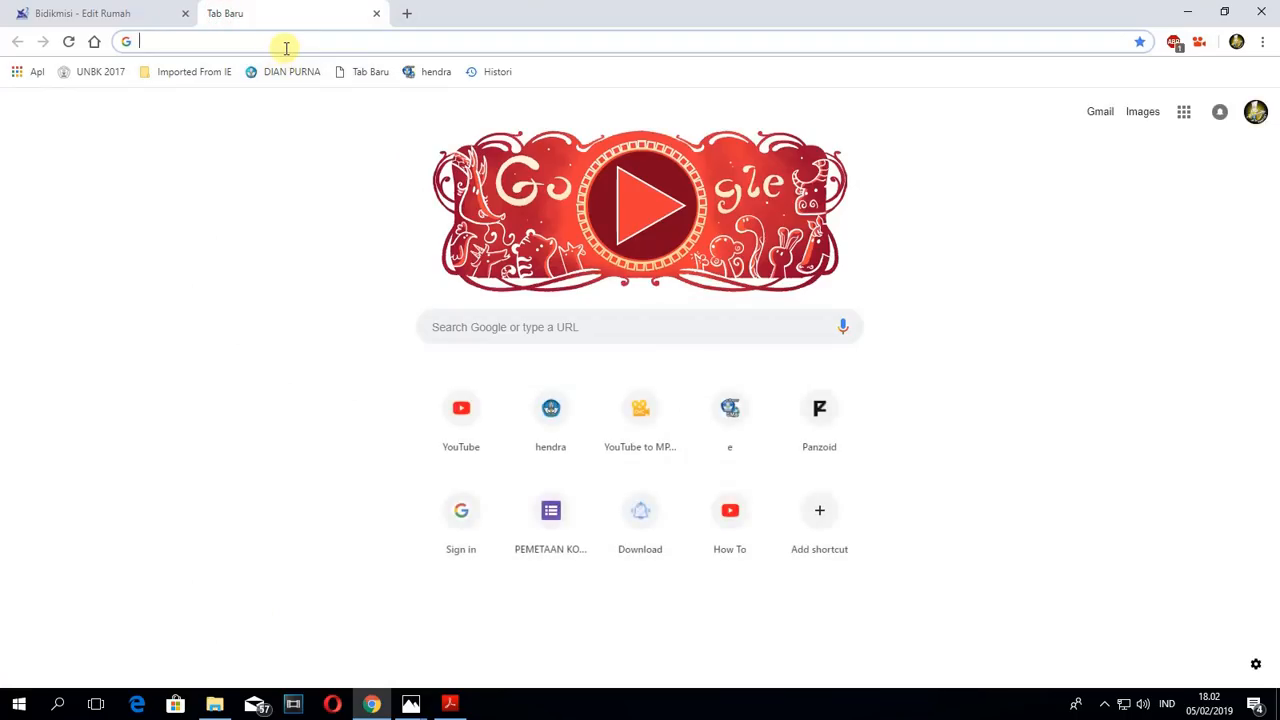
type("1 ")
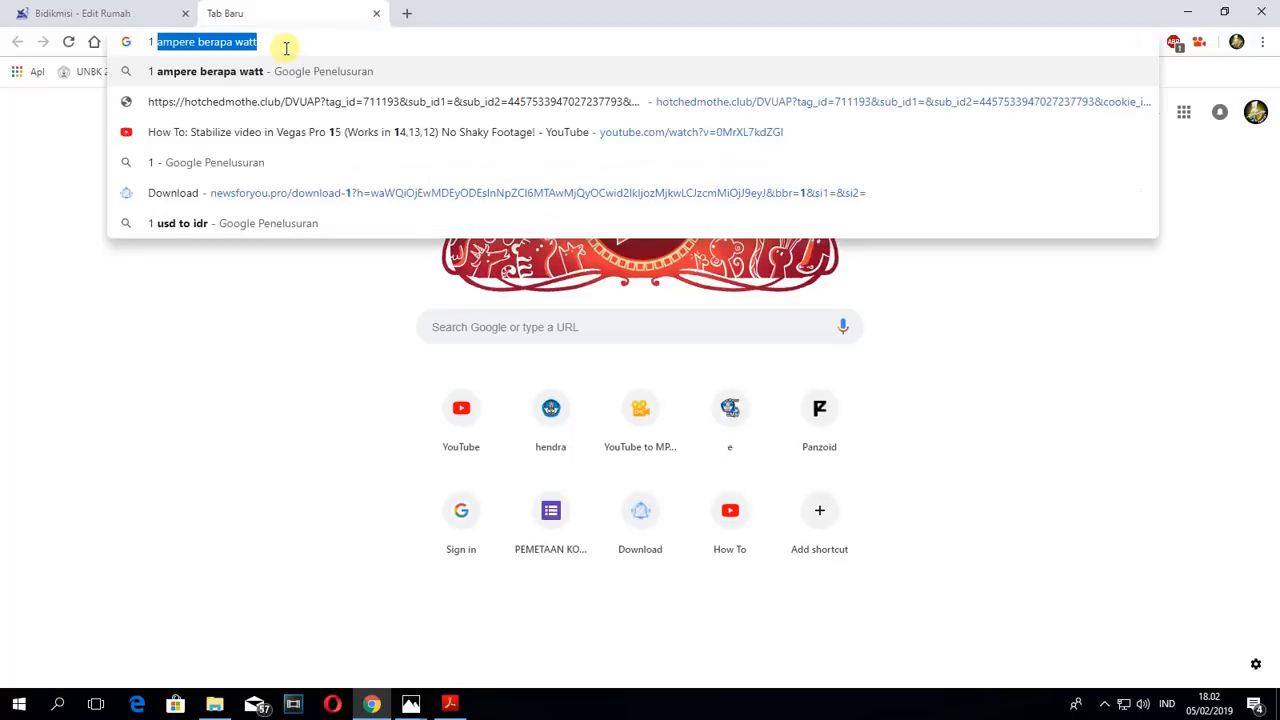
type("ampere ")
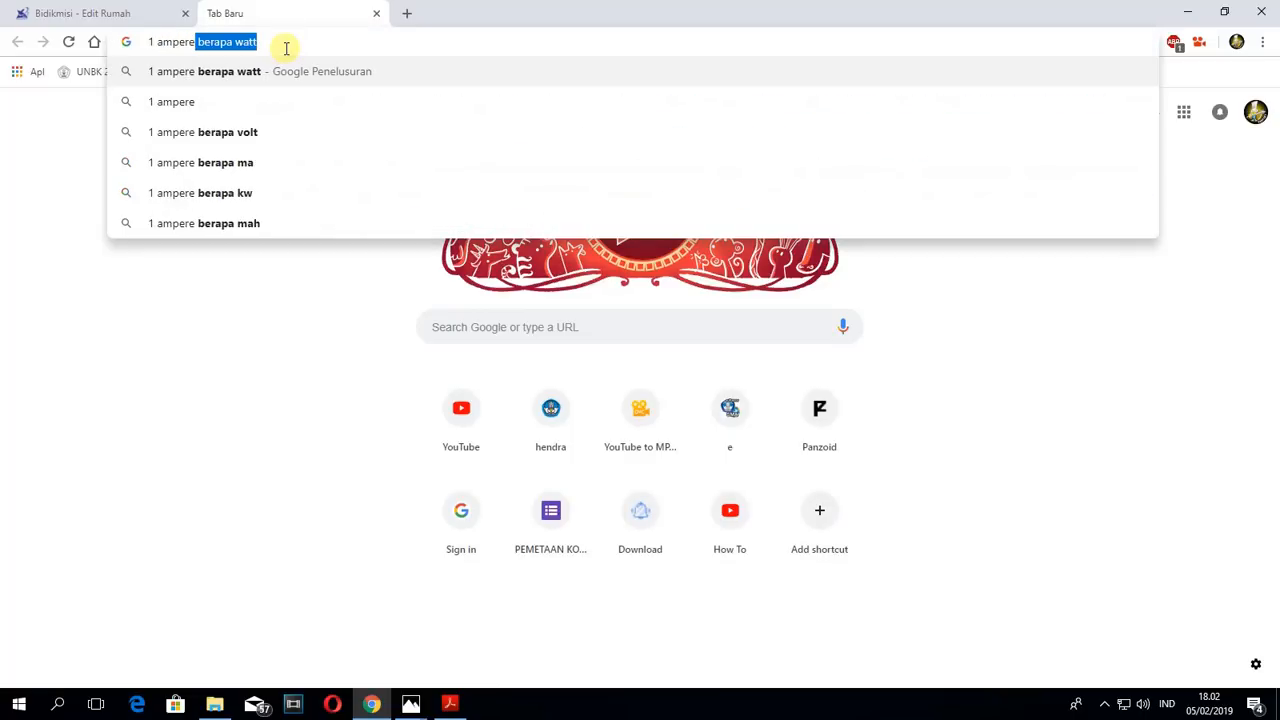
type("berapa w")
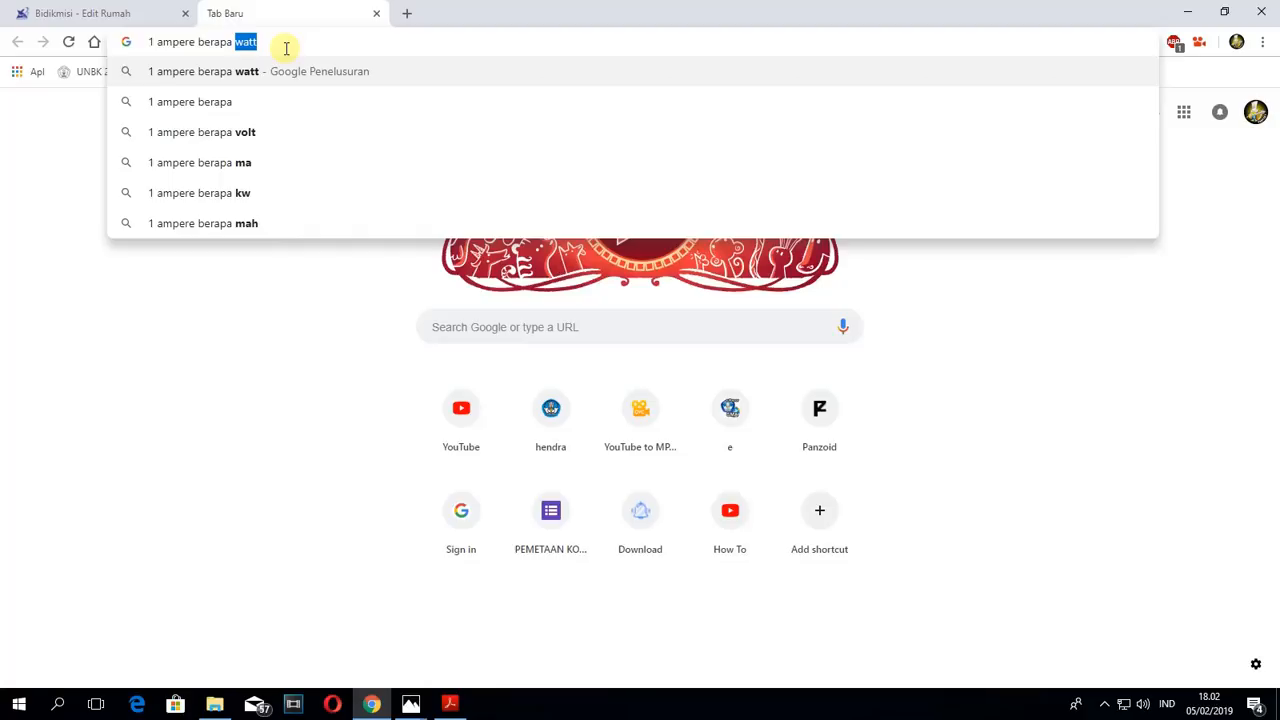
type("att")
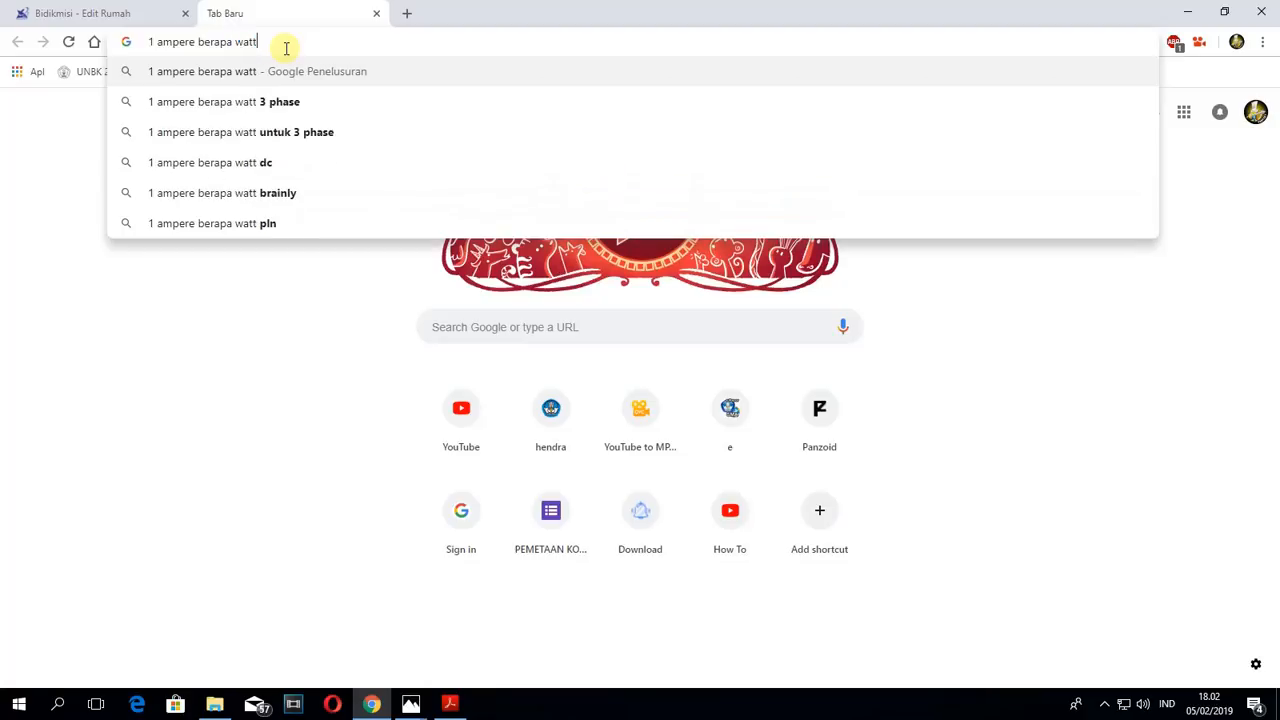
key("Return")
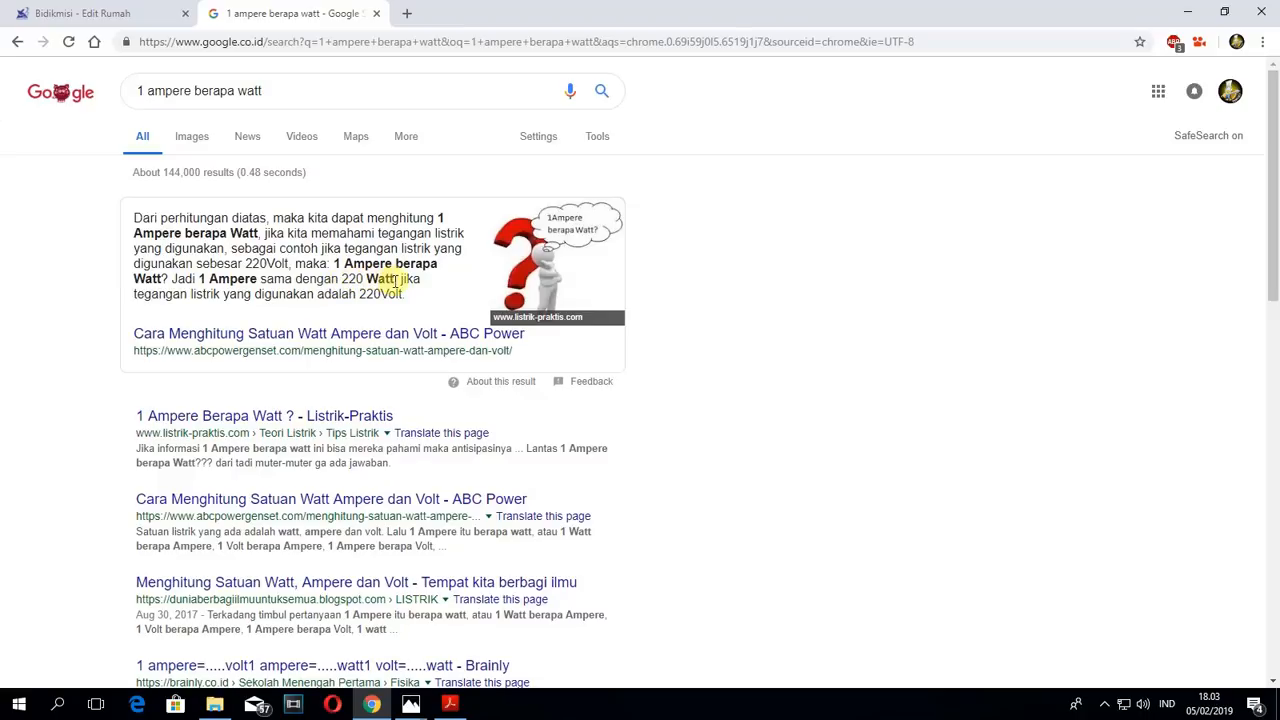
- Return to the Edit Rumah form and set Daya Listrik to 900 Watt
left_click(95, 13)
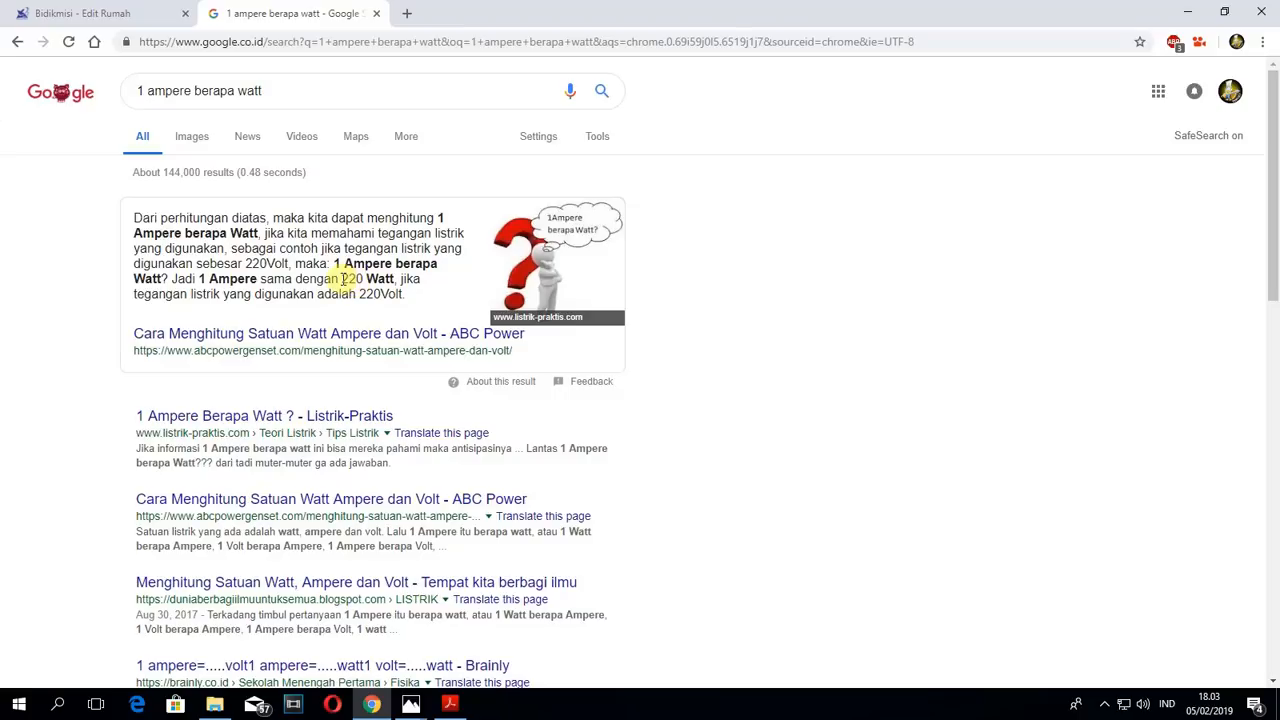
left_click(110, 12)
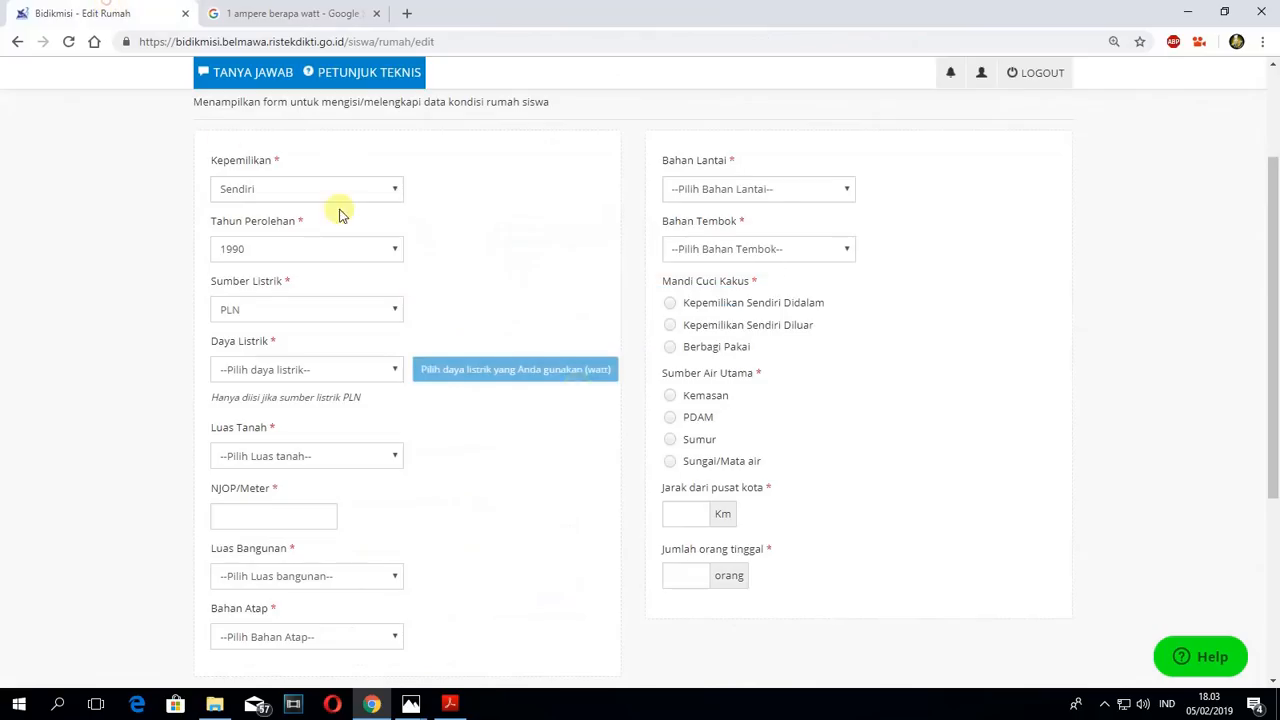
left_click(395, 368)
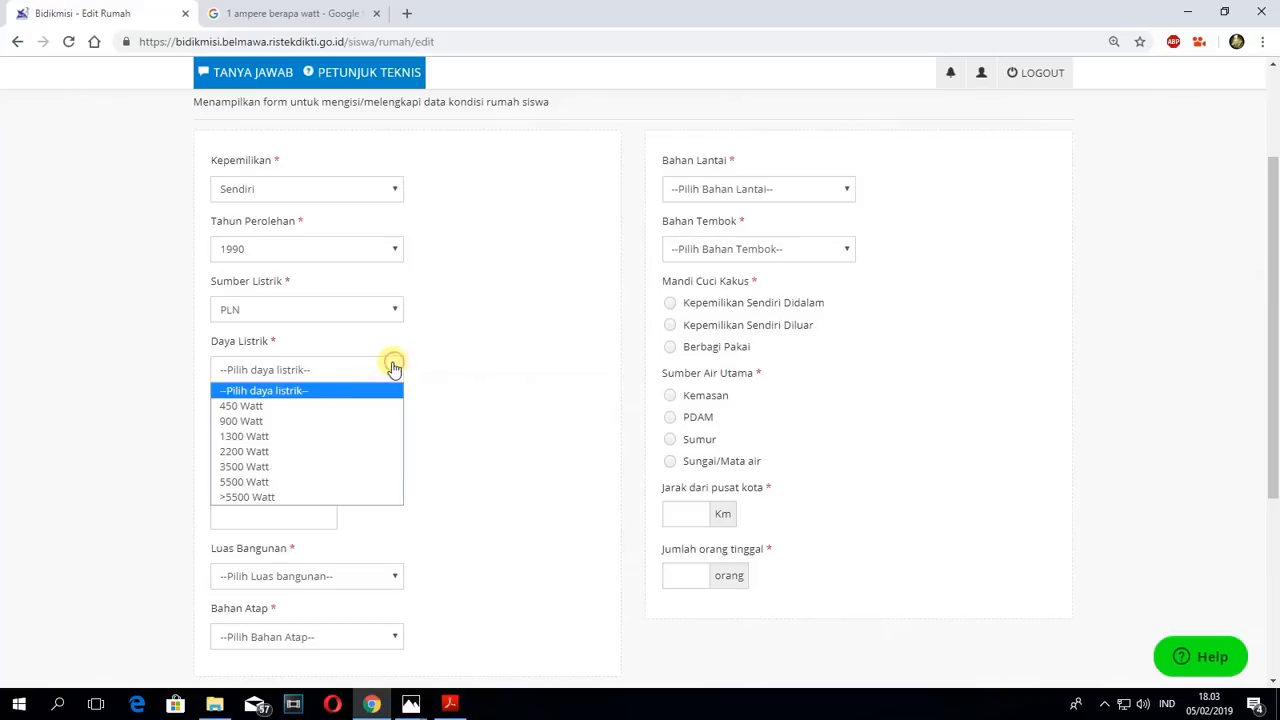
left_click(253, 425)
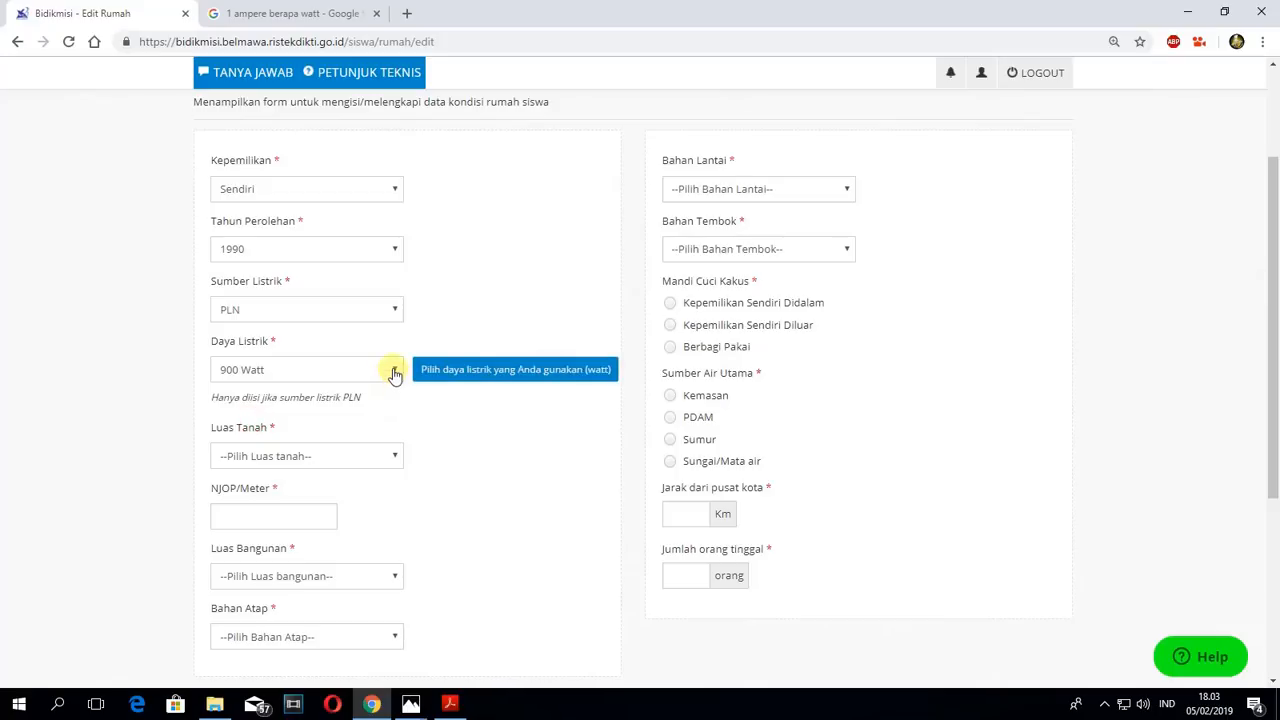
left_click(394, 370)
left_click(275, 410)
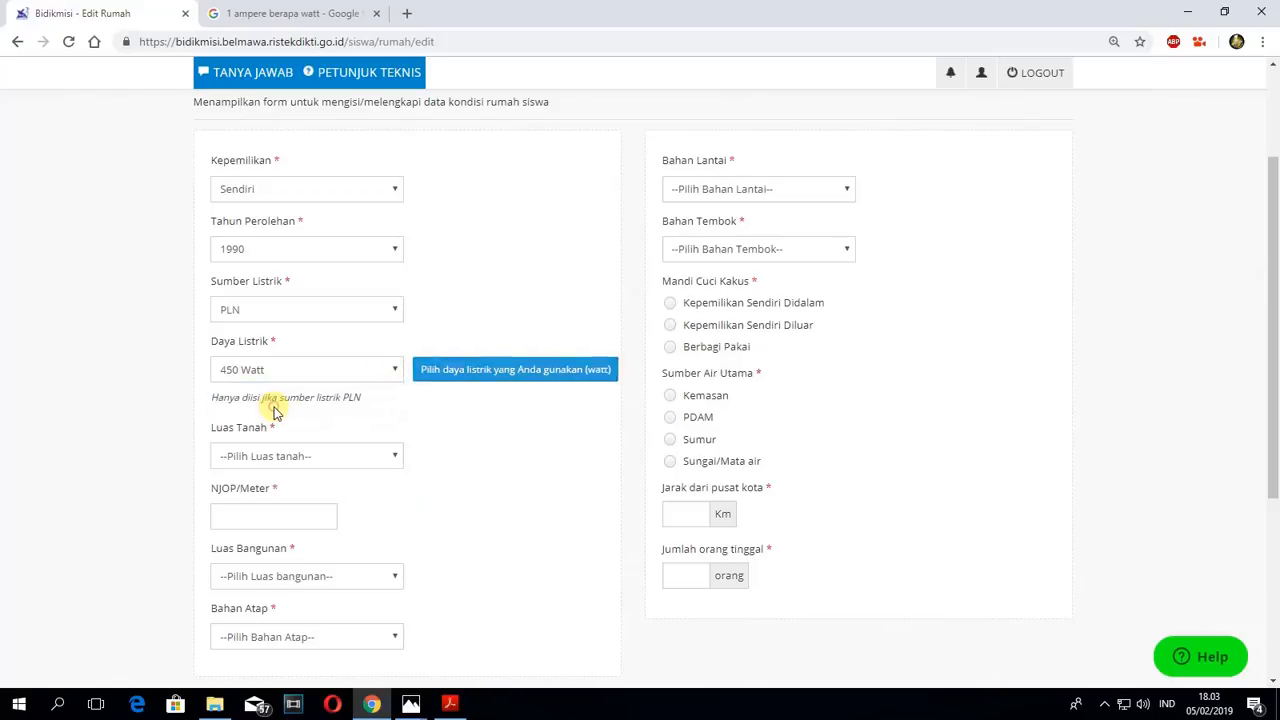
left_click(340, 373)
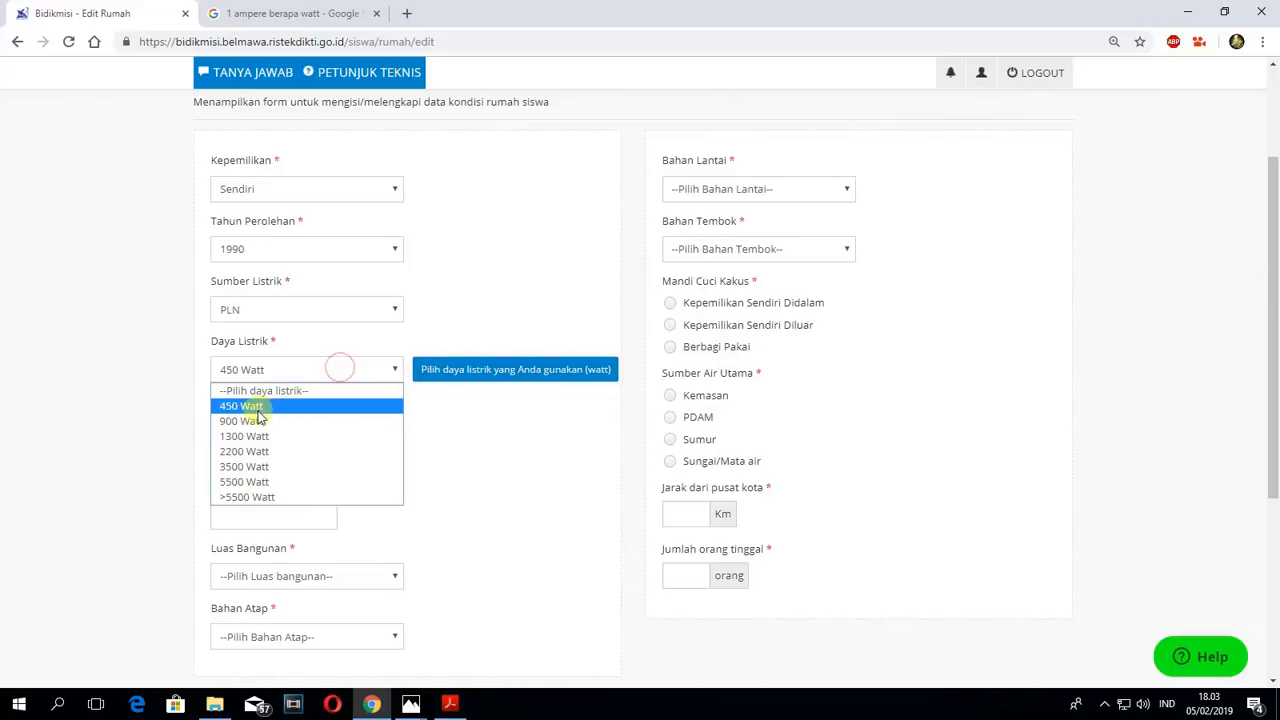
left_click(252, 420)
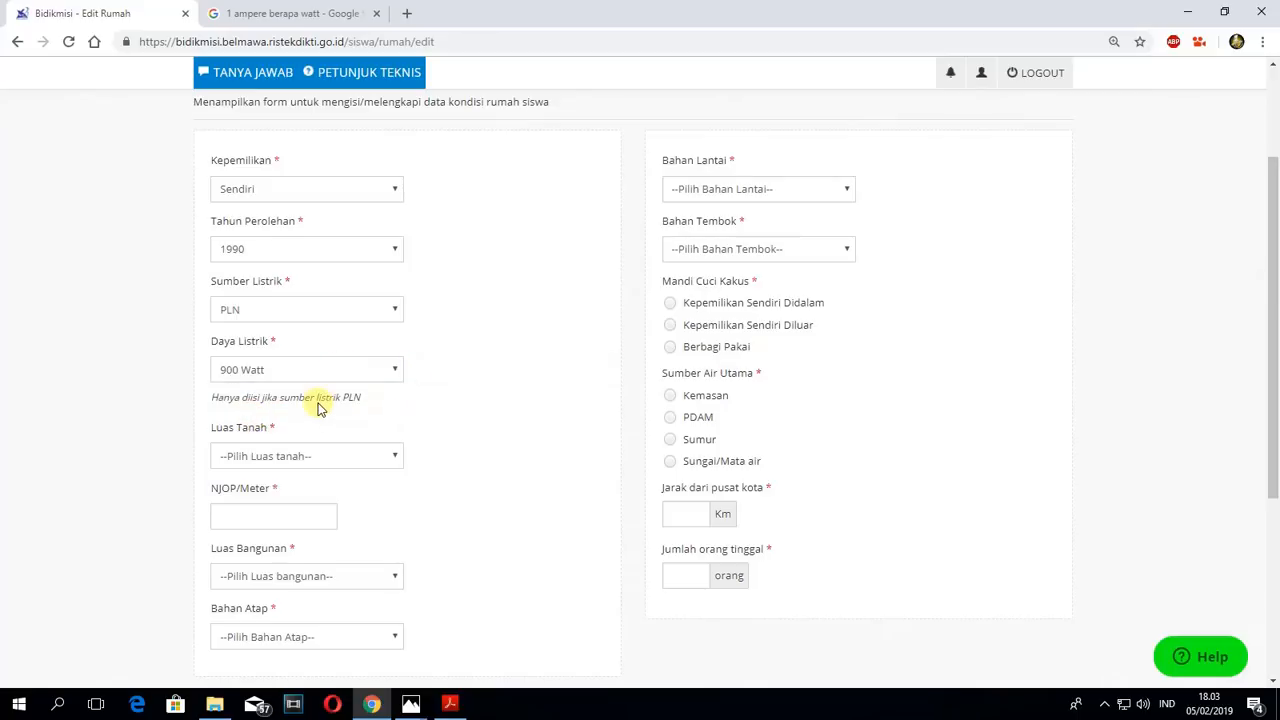
- Set Luas Tanah to >200 M2 and enter 0 as the NJOP/Meter
left_click(391, 453)
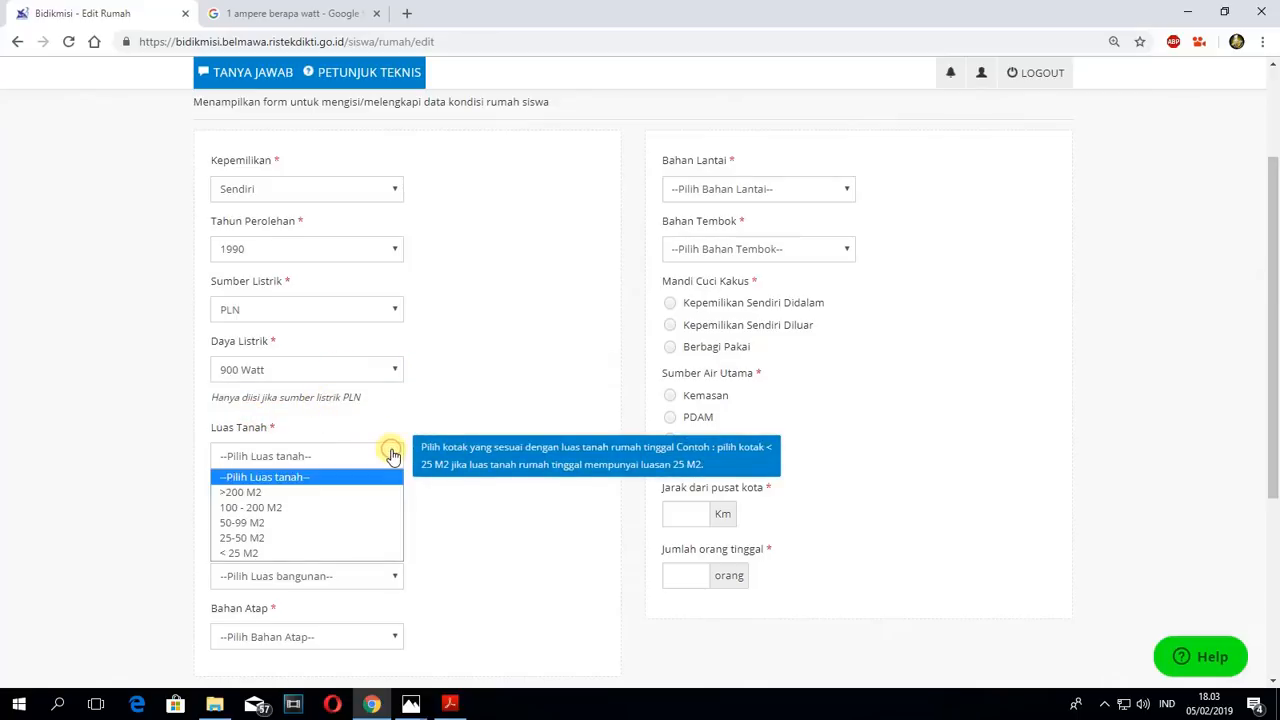
left_click(255, 493)
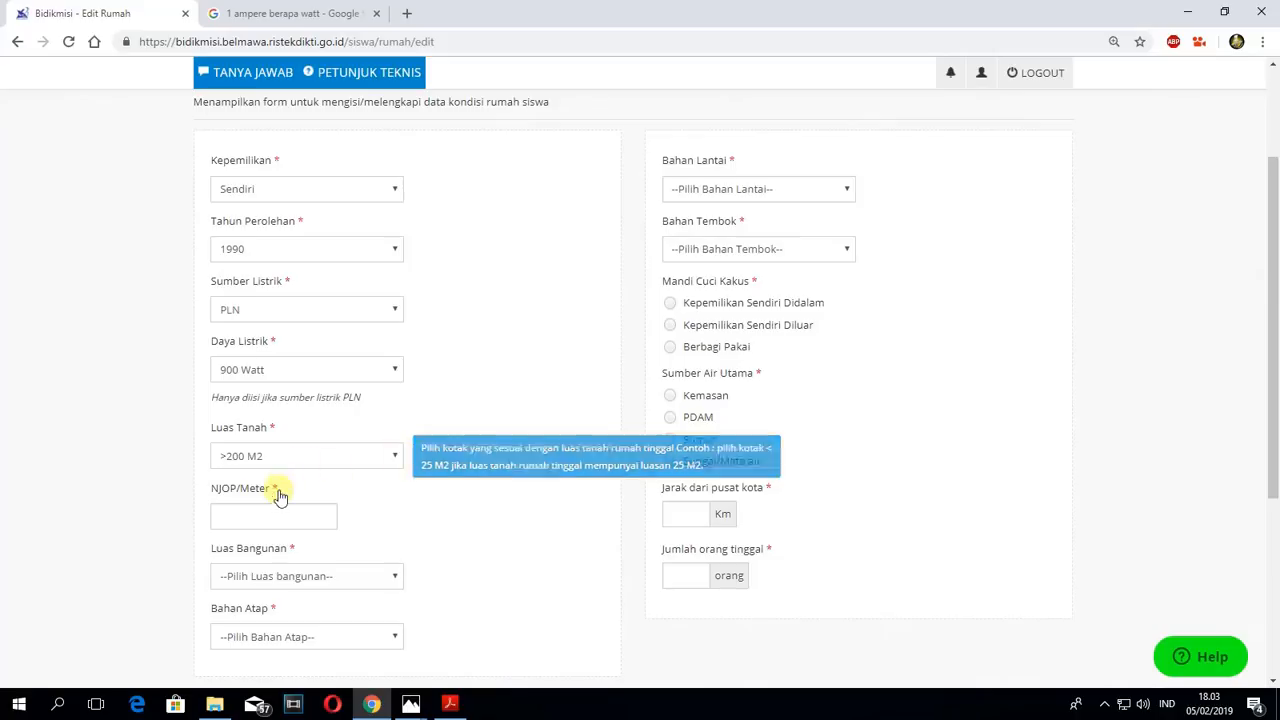
scroll(291, 491, "down", 1)
left_click(228, 438)
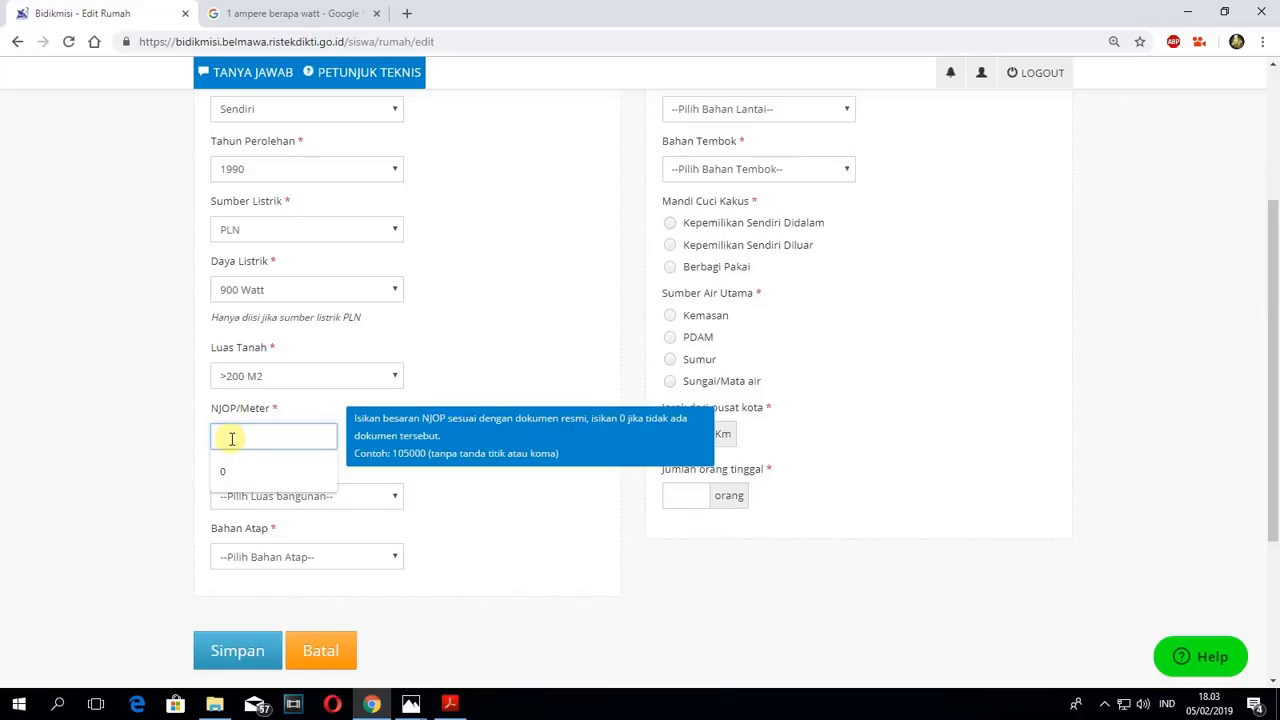
type("0")
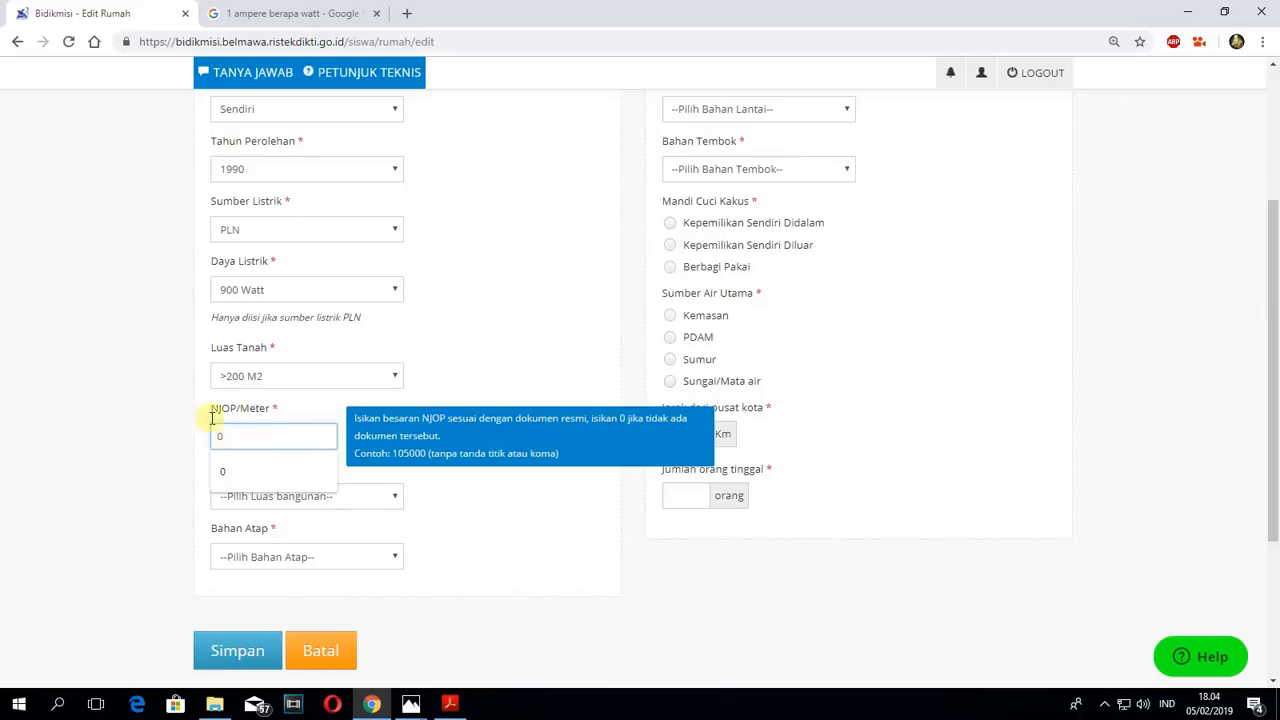
left_click(204, 409)
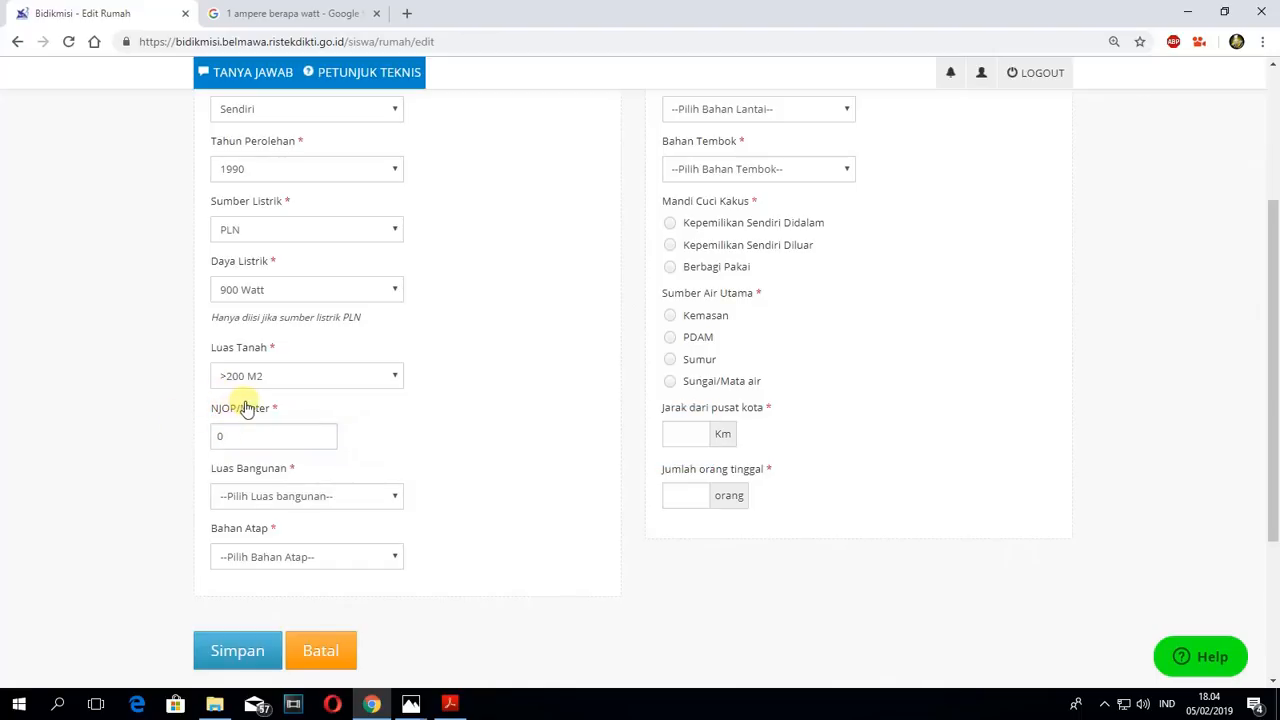
- Set Luas Bangunan to >200 M2 and Bahan Atap to Asbes/Seng
left_click(393, 498)
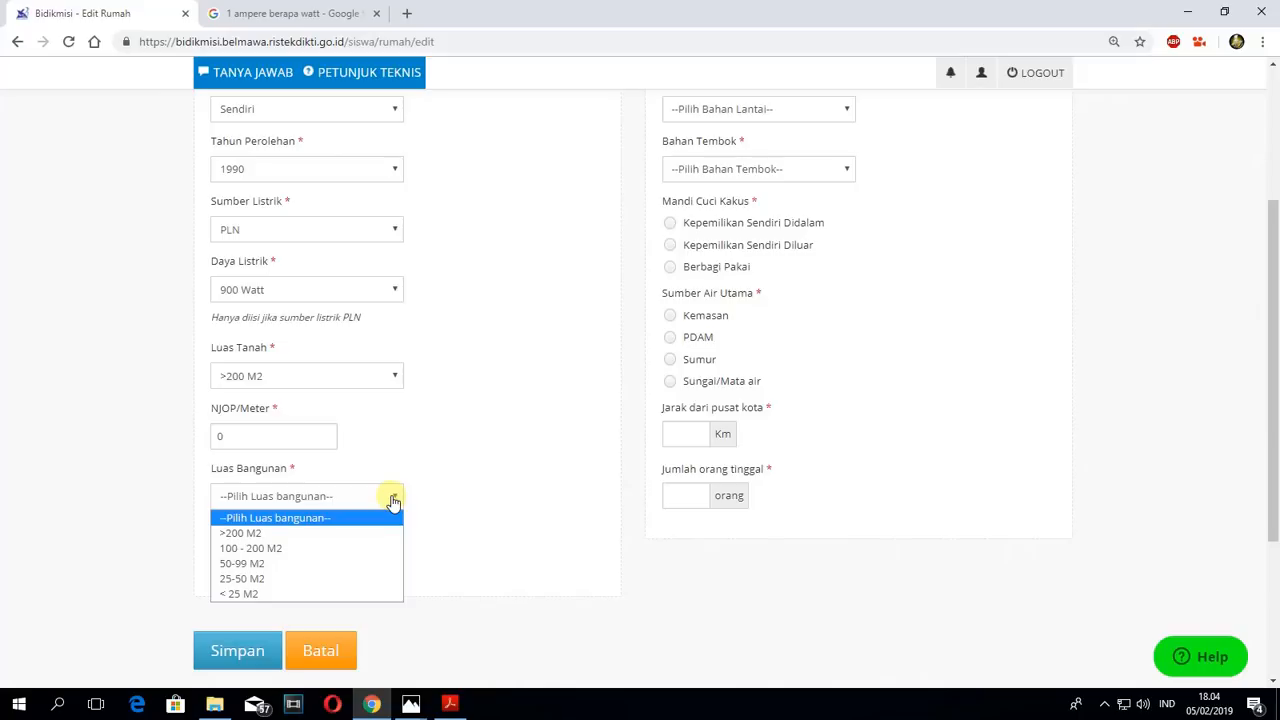
left_click(212, 347)
left_click_drag(211, 347, 268, 355)
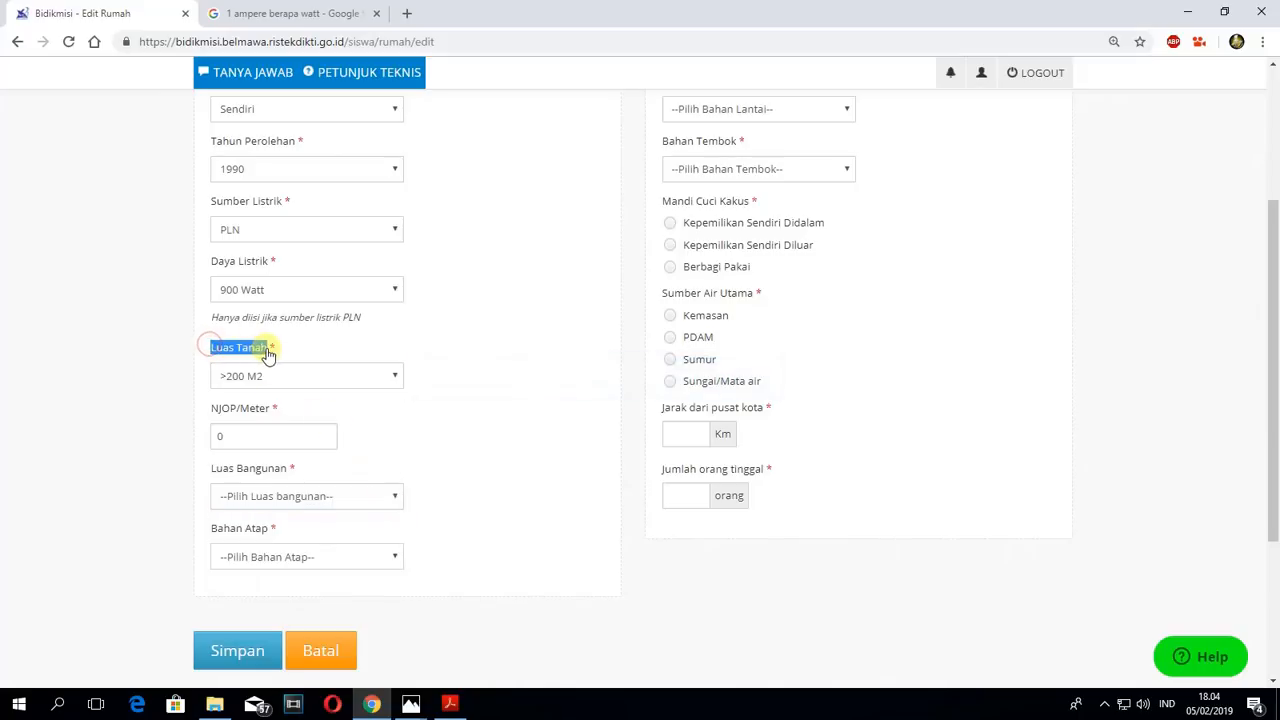
left_click(209, 465)
left_click_drag(272, 469, 278, 470)
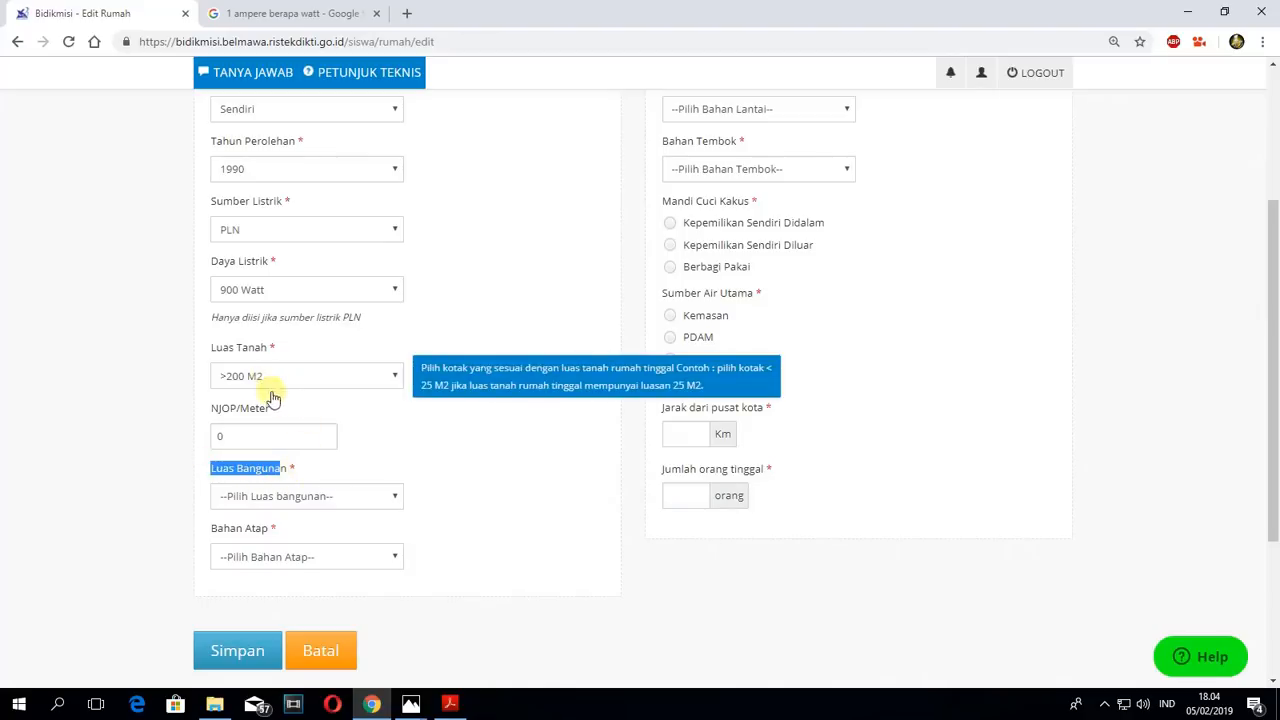
left_click(305, 497)
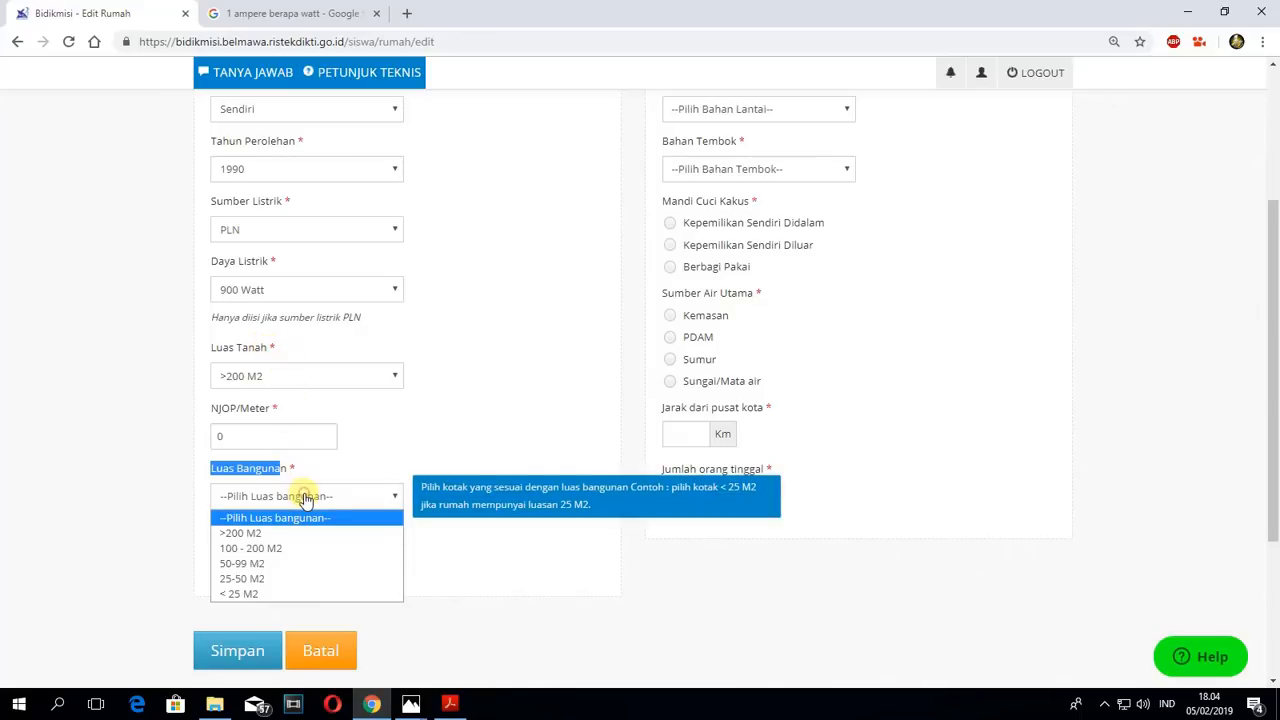
left_click(268, 538)
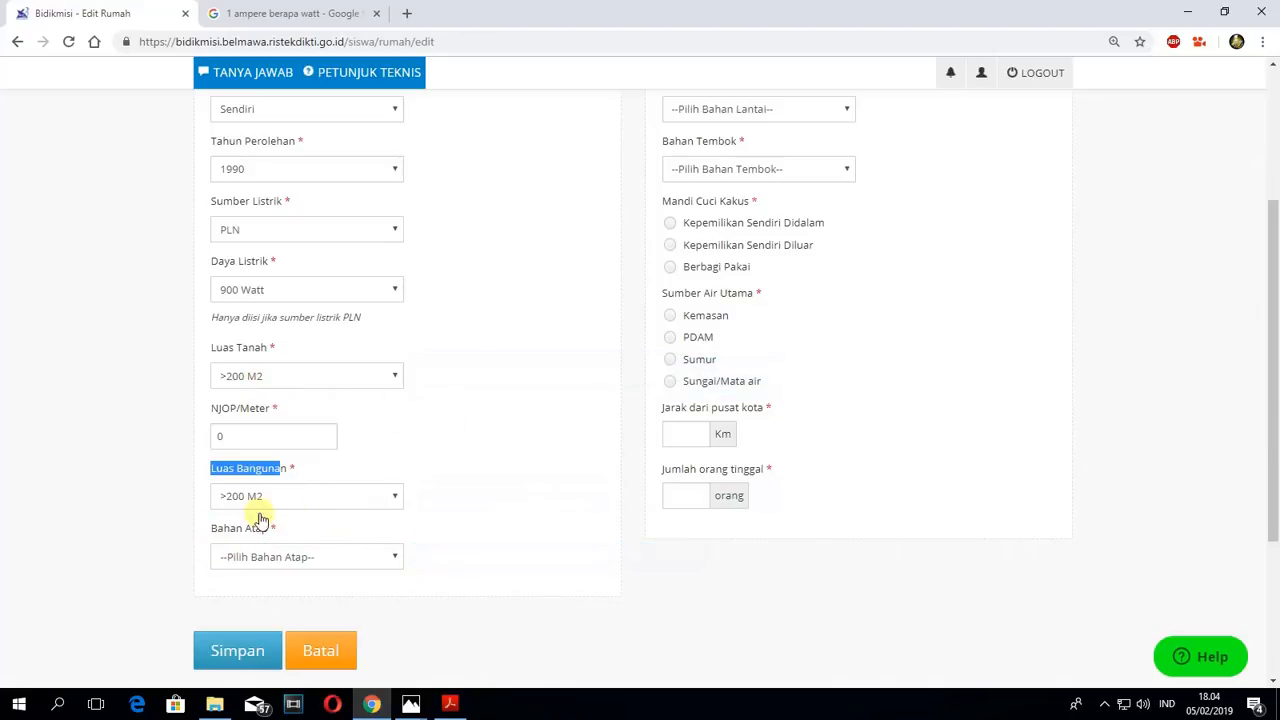
left_click(395, 560)
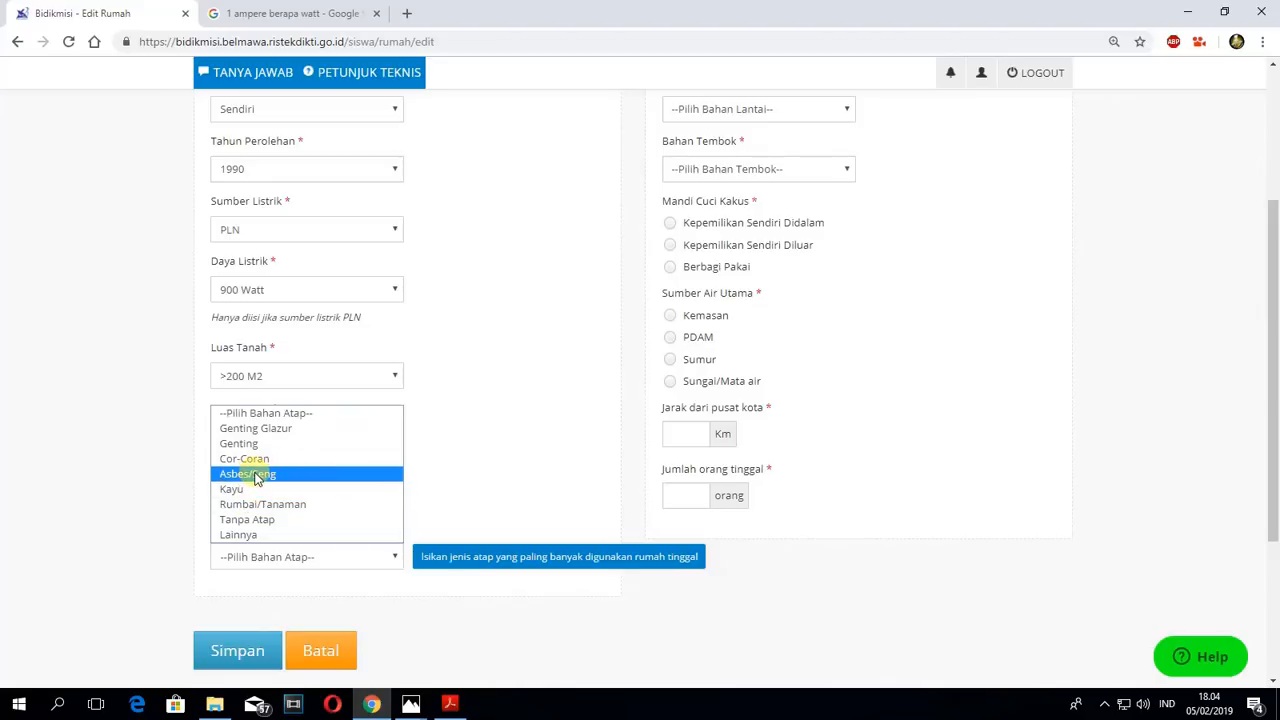
left_click(290, 474)
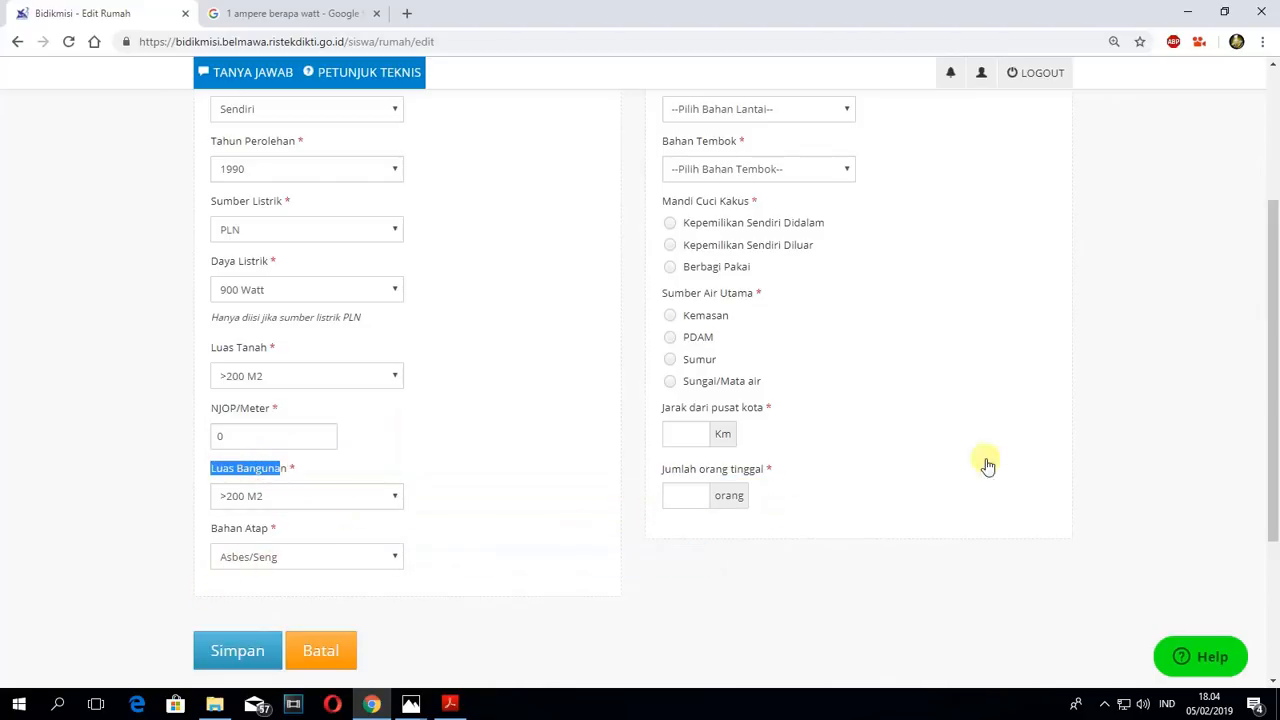
- Set Bahan Lantai to Semen Plester and Bahan Tembok to Semen/Beton
scroll(1197, 453, "up", 3)
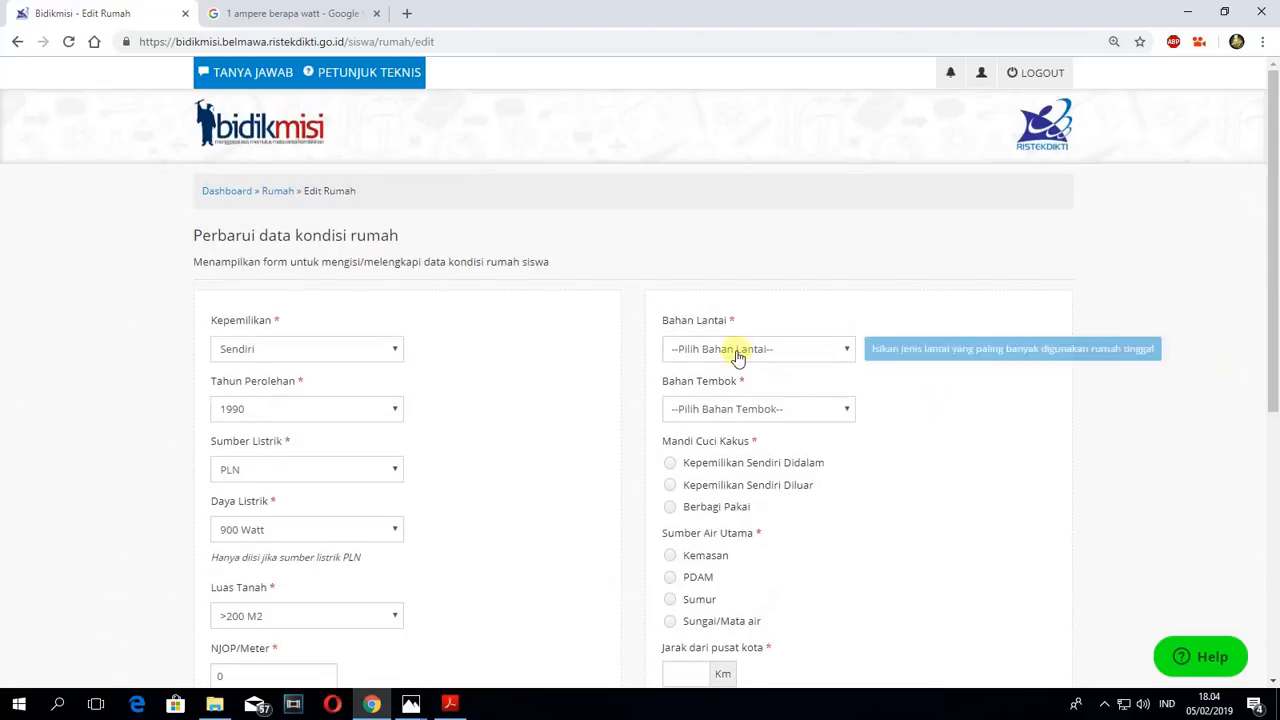
left_click(846, 350)
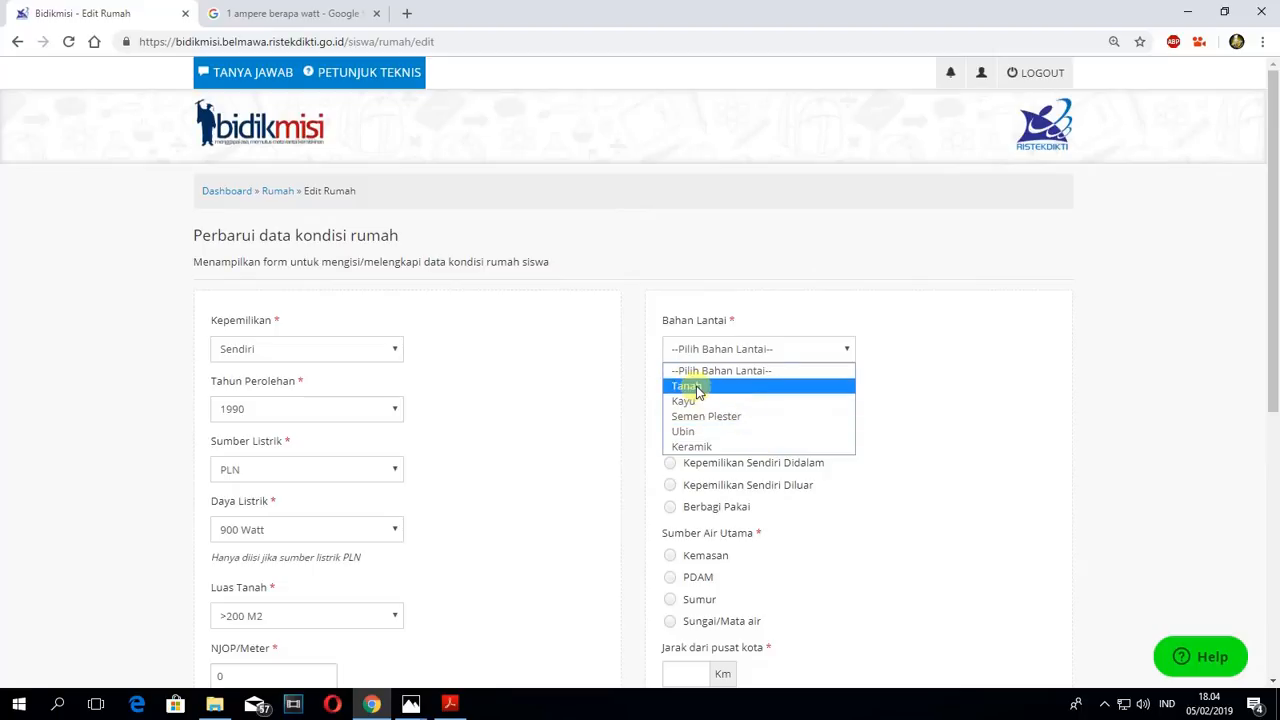
left_click(690, 416)
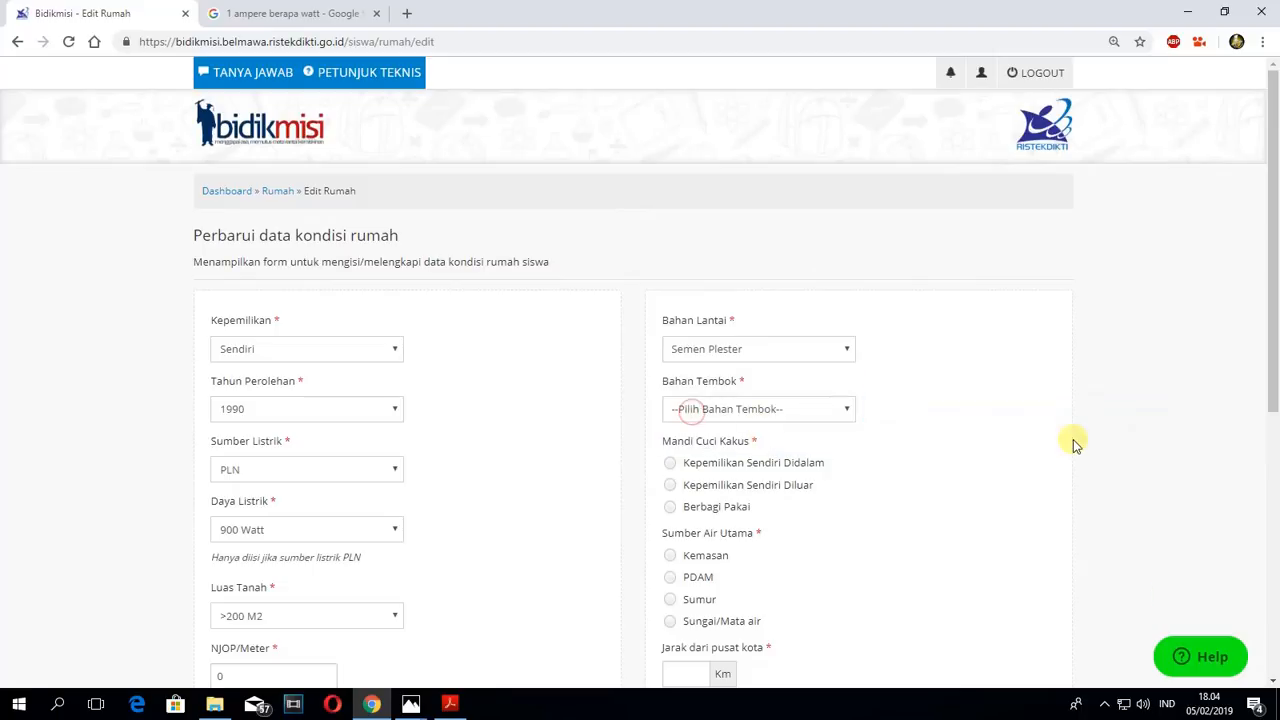
left_click(822, 408)
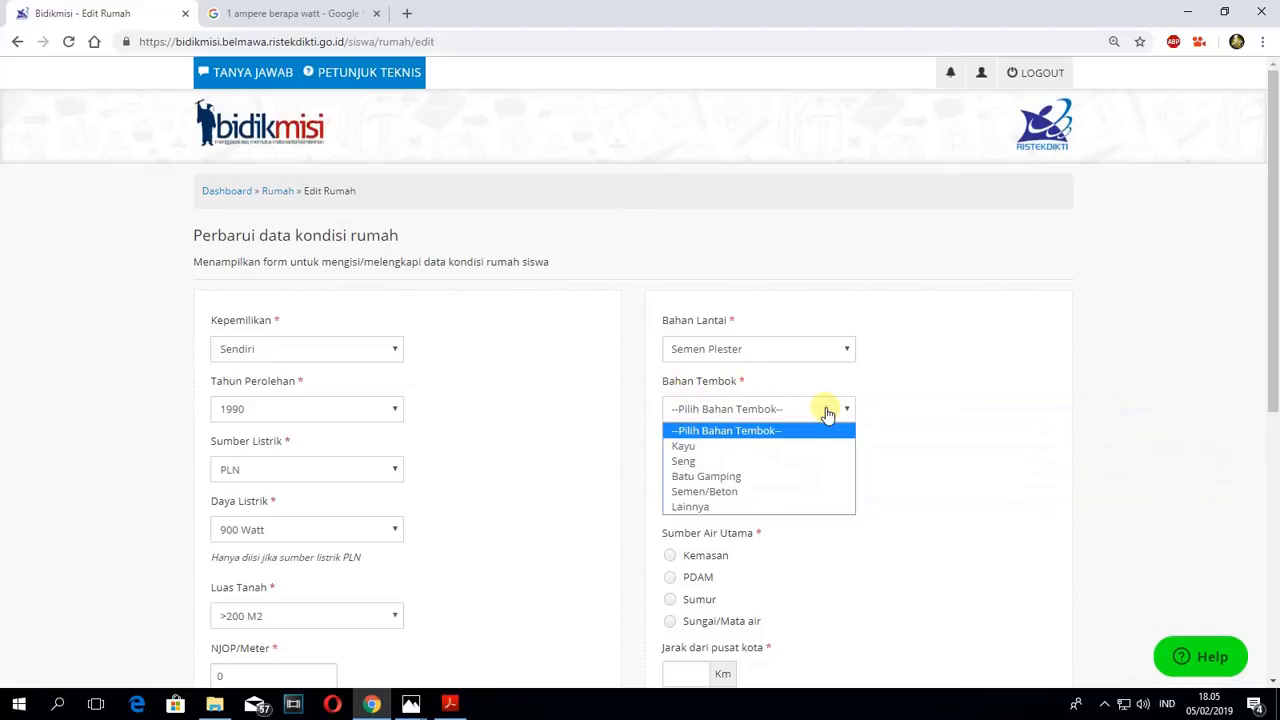
left_click(716, 500)
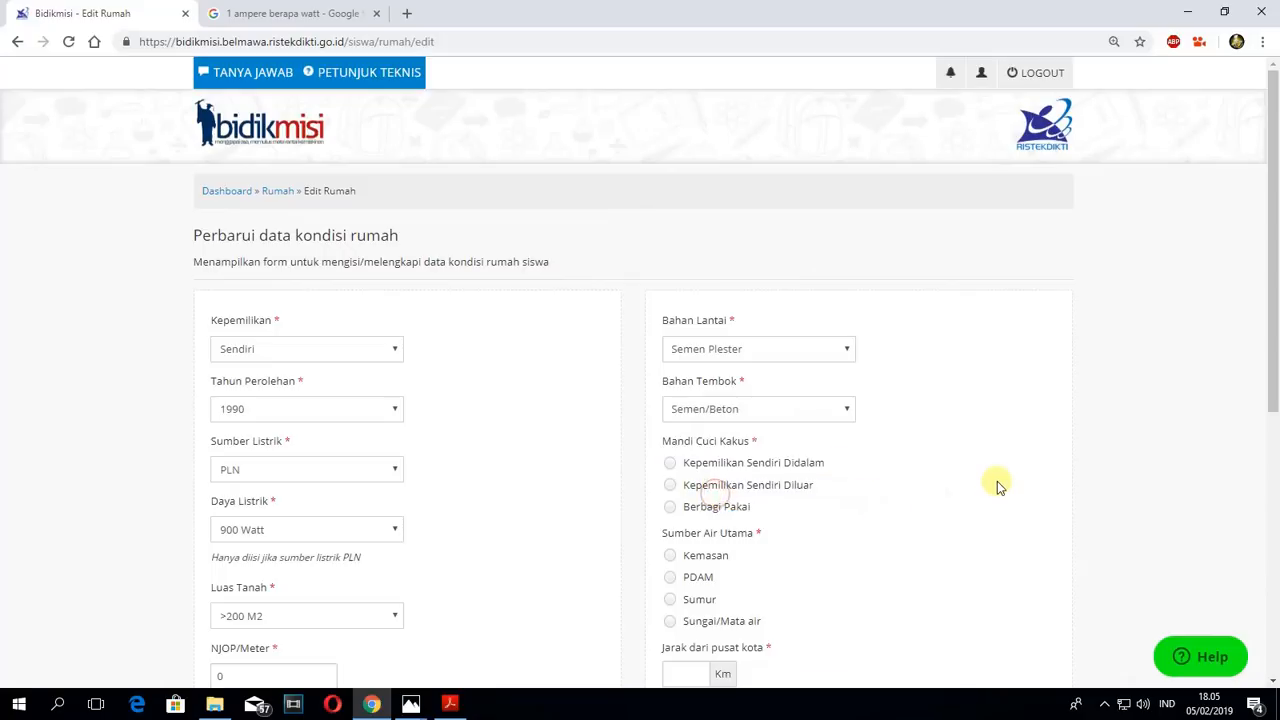
- Set Mandi Cuci Kakus to Kepemilikan Sendiri Didalam and Sumber Air Utama to Sumur
scroll(997, 481, "down", 2)
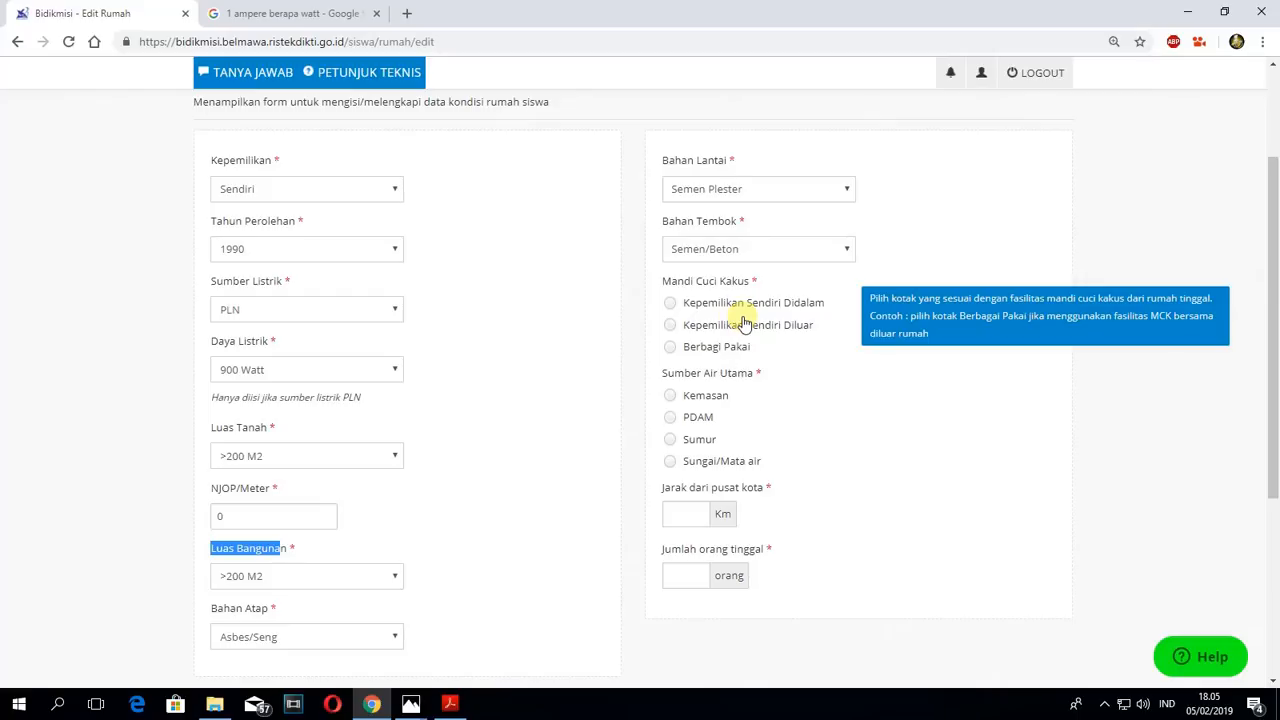
left_click(671, 326)
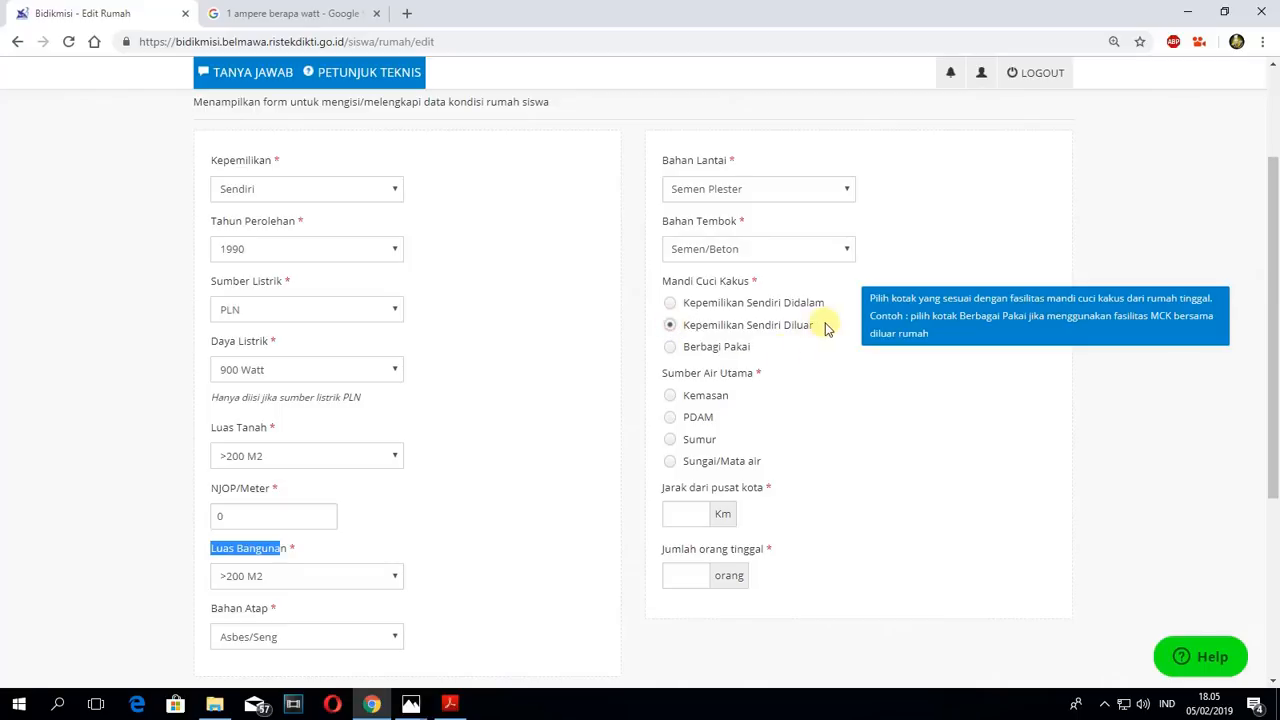
left_click(671, 348)
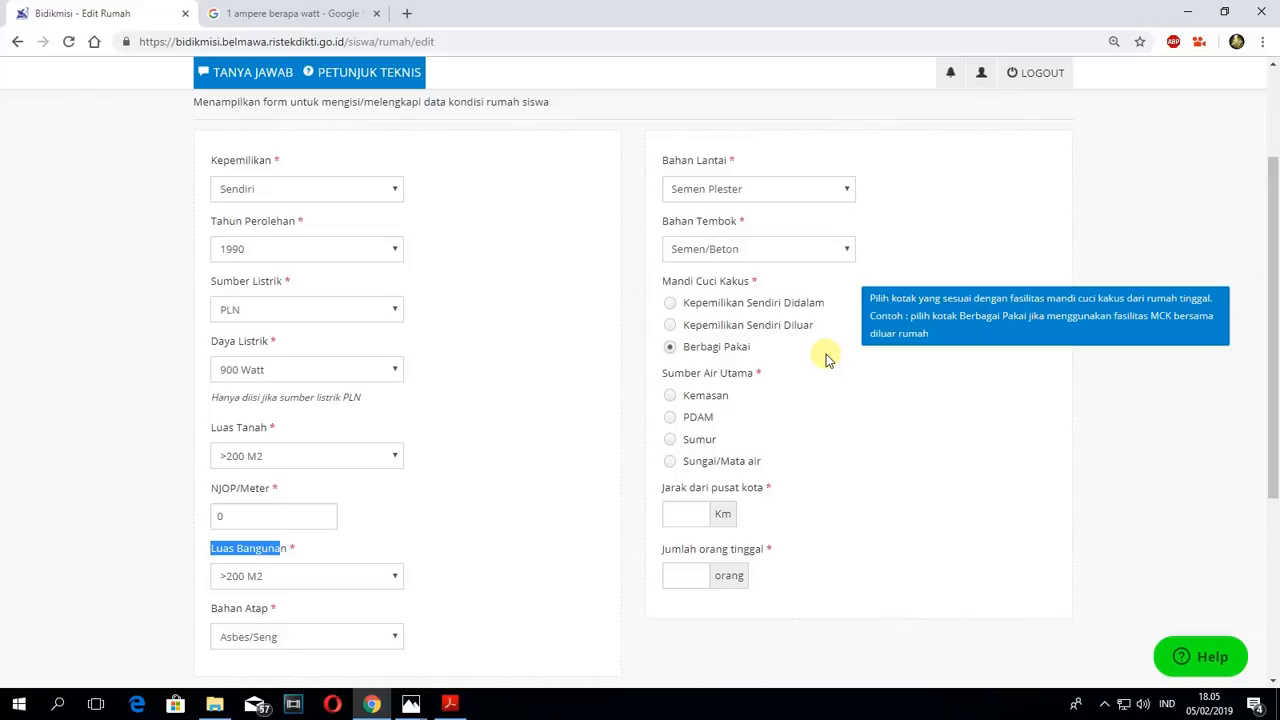
left_click(671, 304)
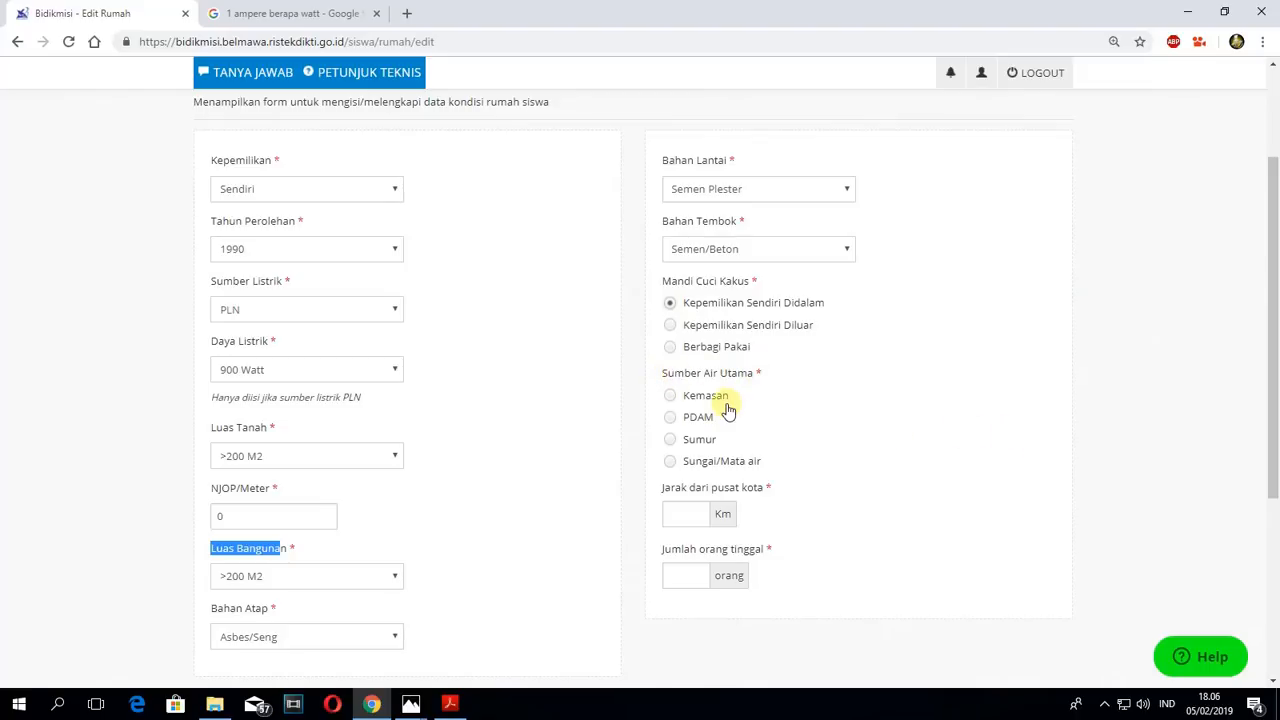
left_click(673, 446)
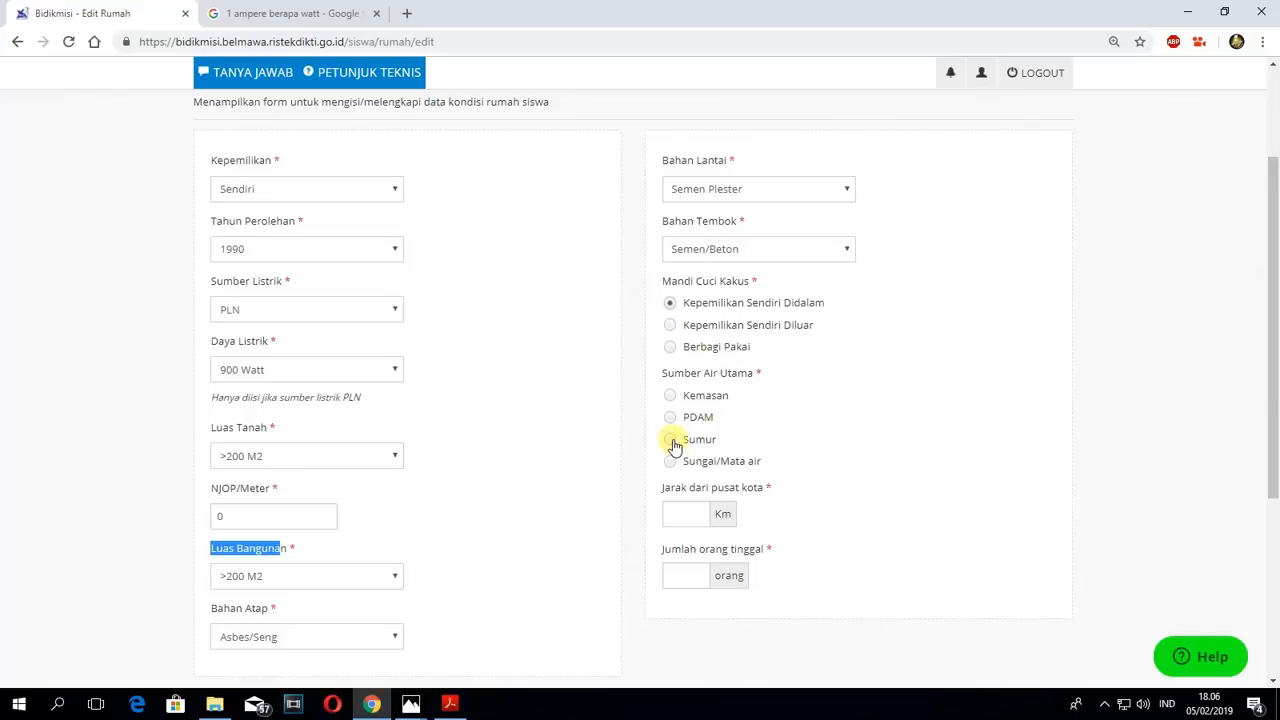
left_click(672, 442)
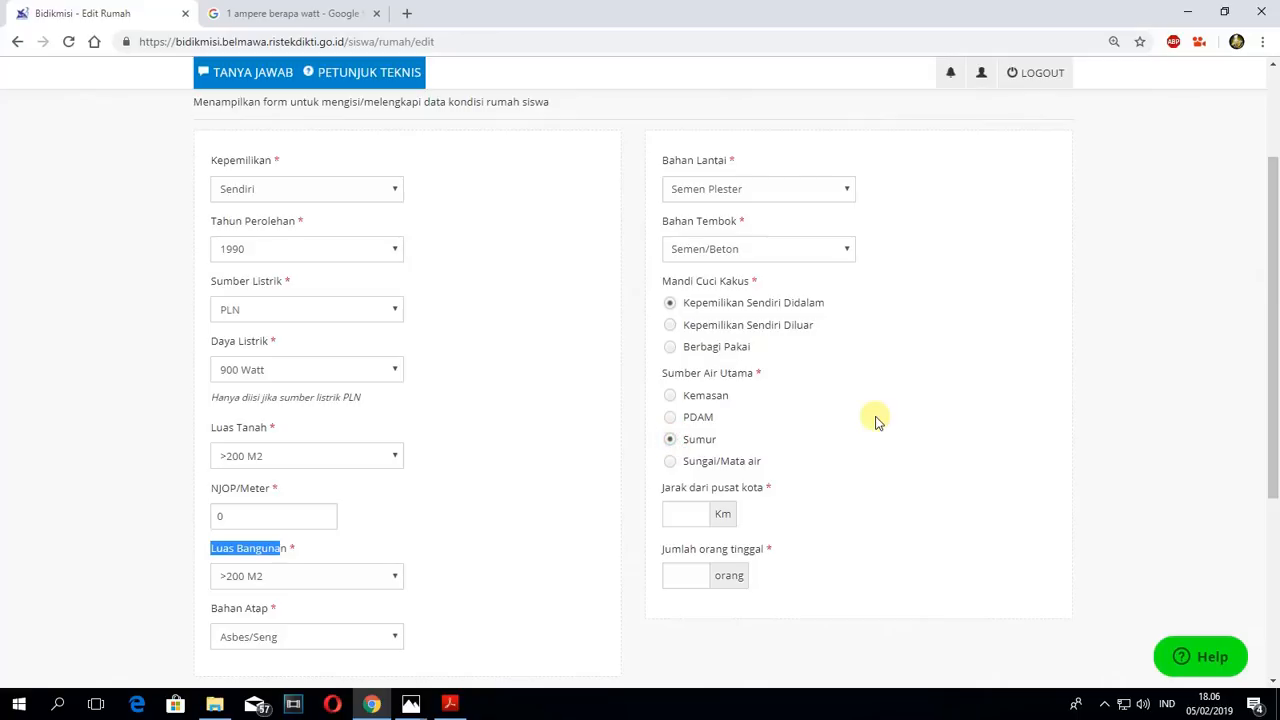
- Enter 1 Km as the house's Jarak dari pusat kota, keeping Sumur as the water source
left_click(680, 506)
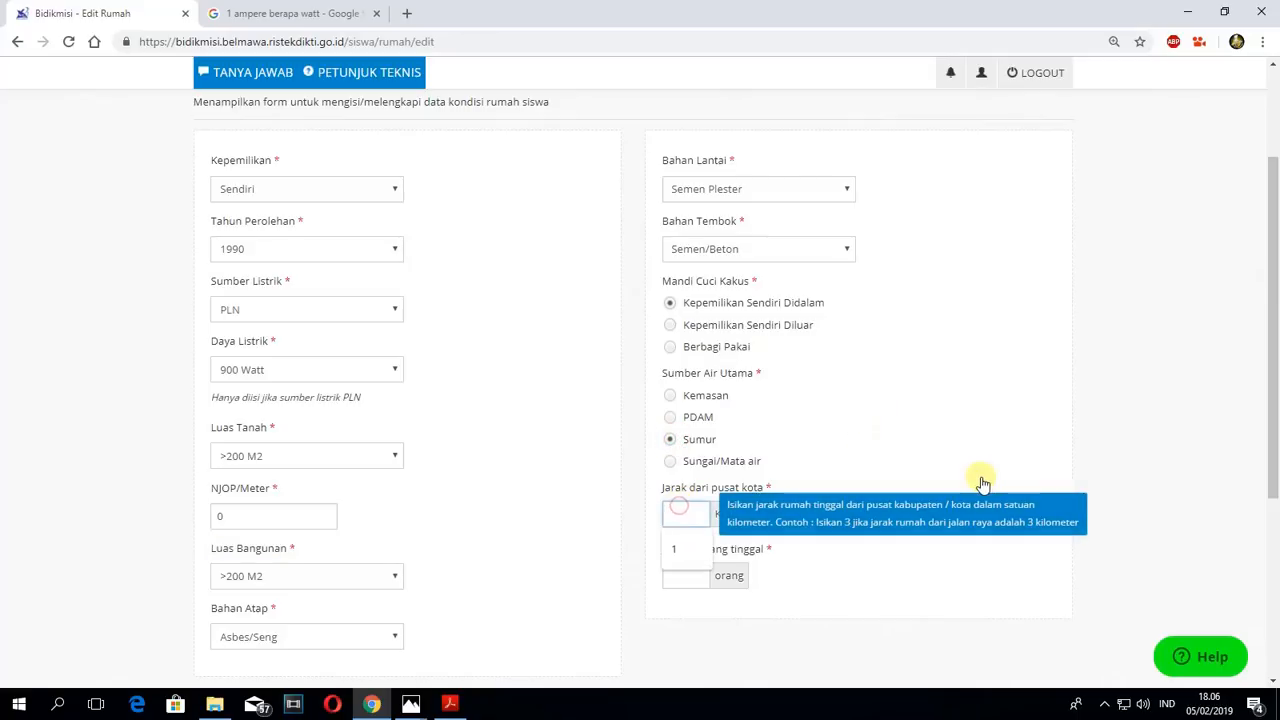
left_click(671, 439)
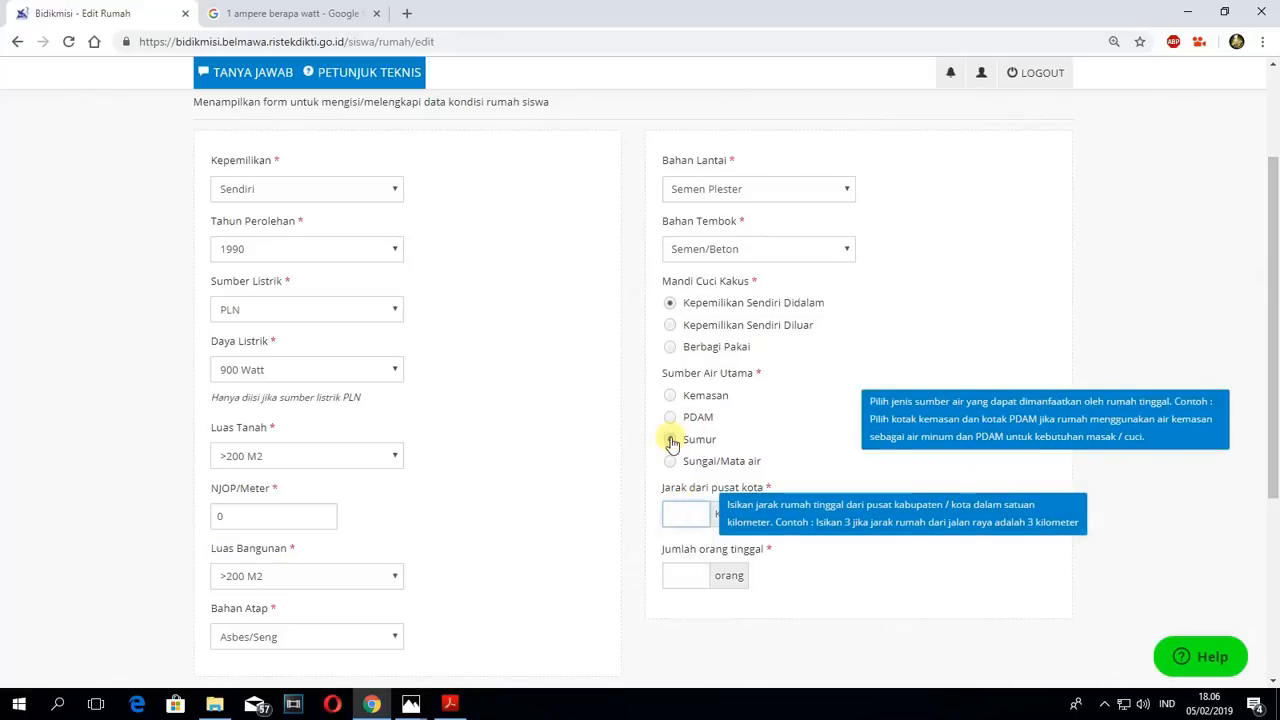
left_click(683, 508)
mouse_move(890, 420)
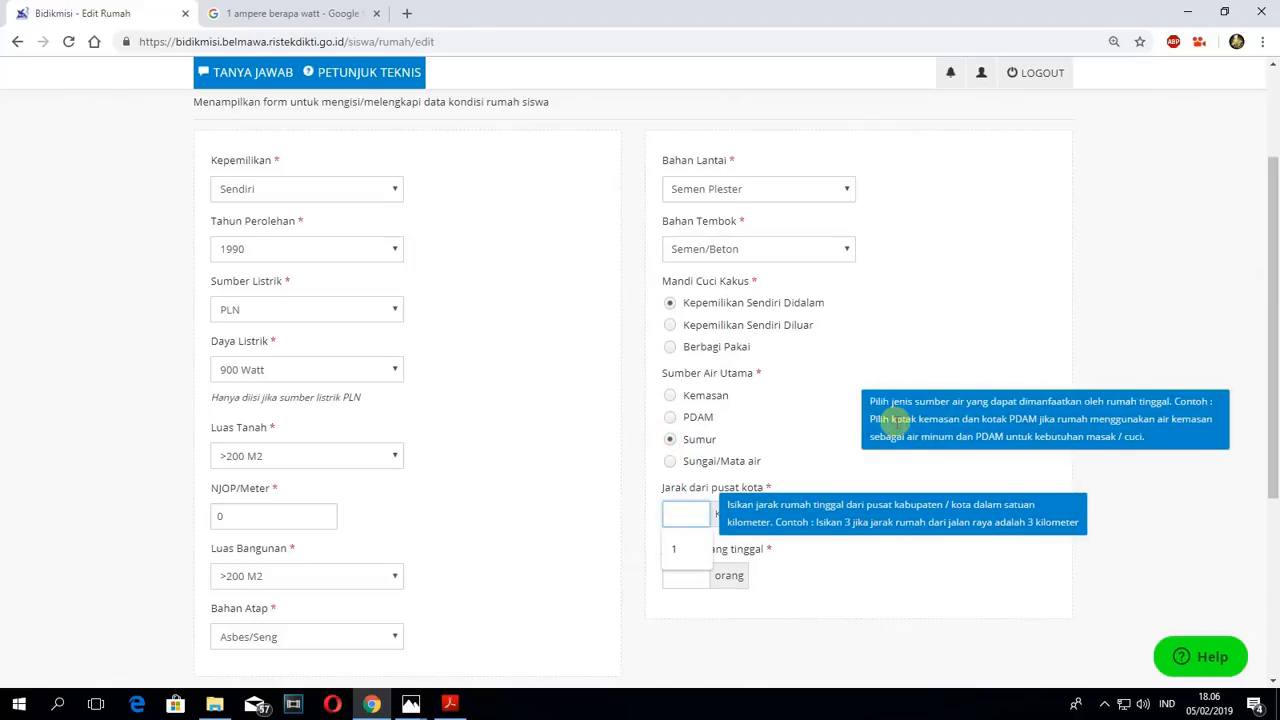
type("1")
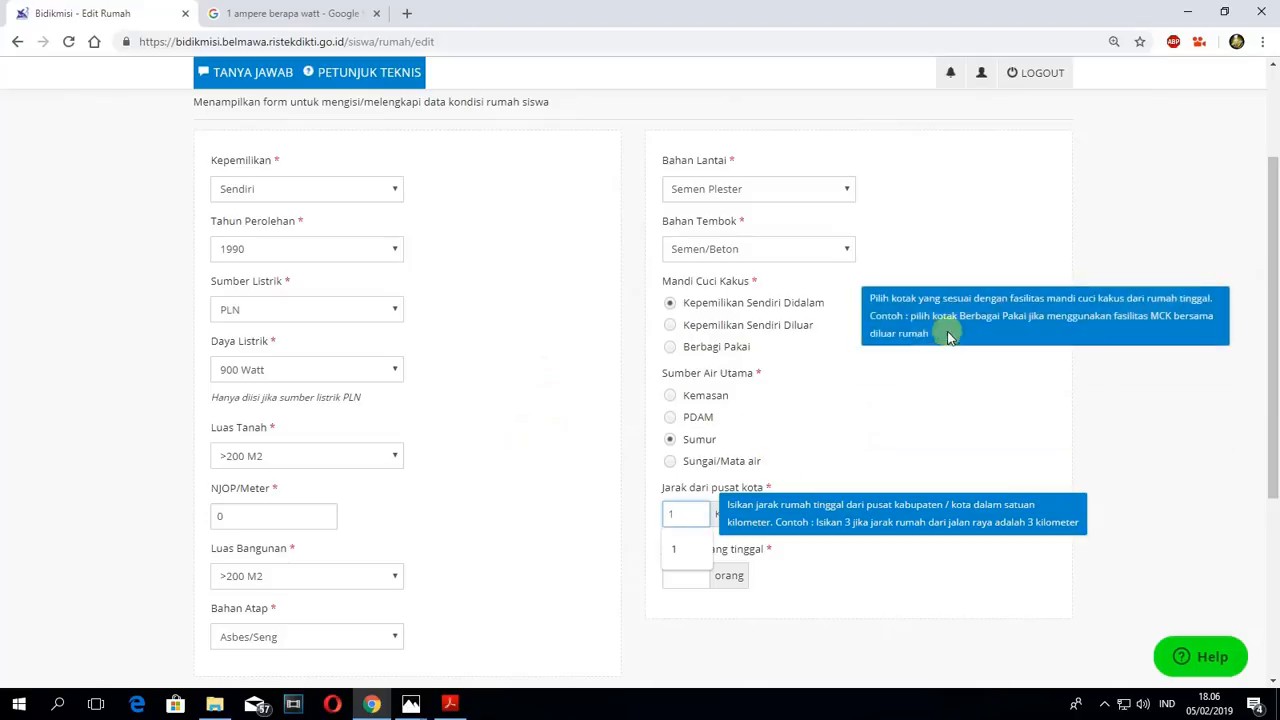
mouse_move(986, 331)
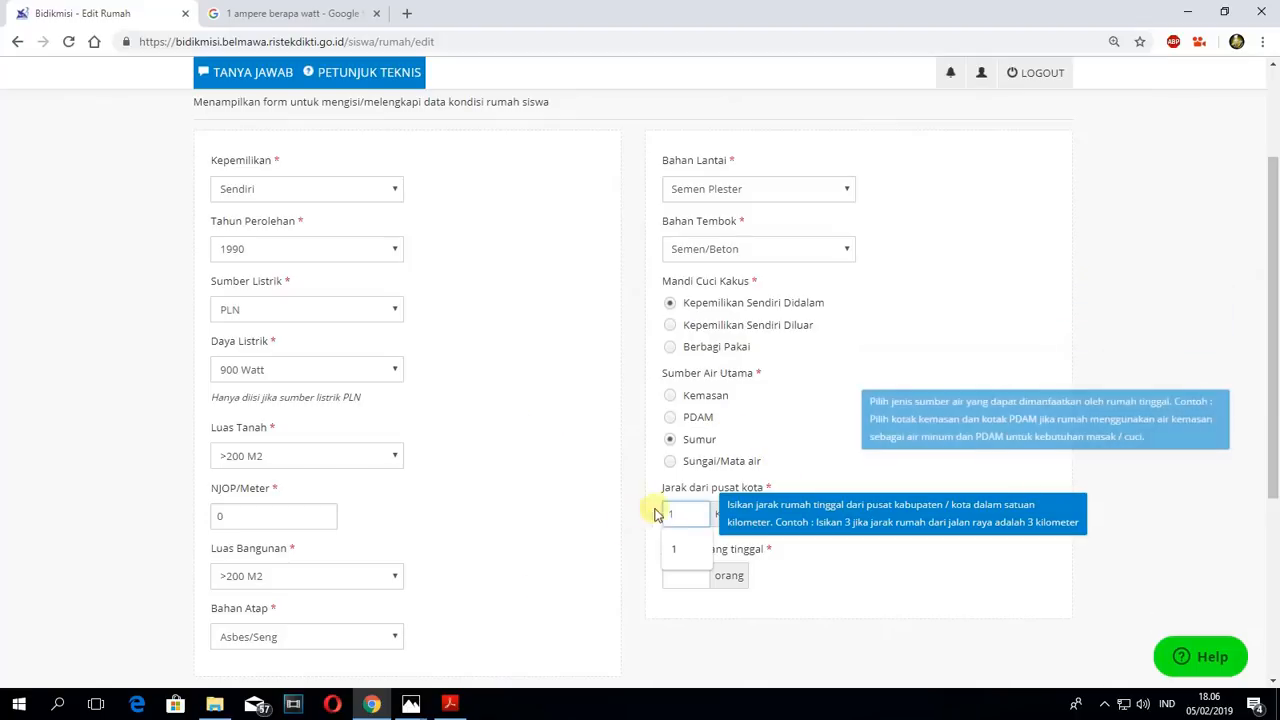
left_click(951, 400)
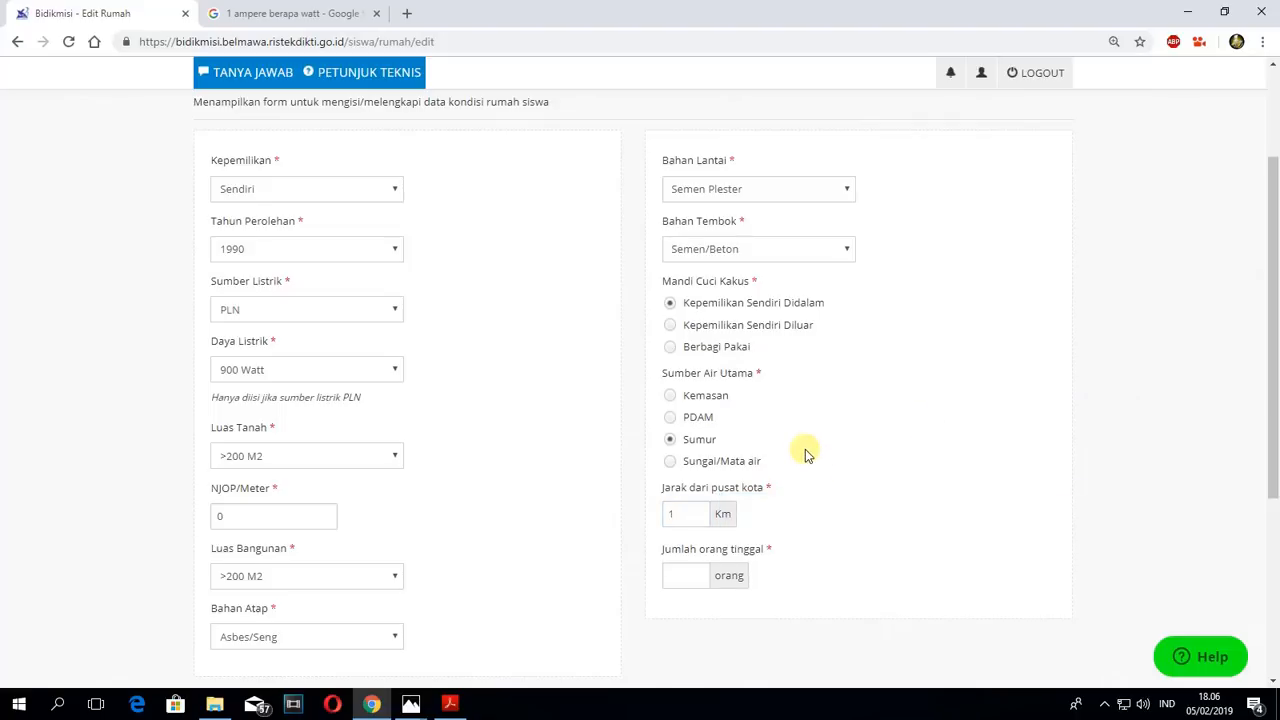
- Enter 6 orang as Jumlah orang tinggal and save the house condition data
left_click(680, 574)
scroll(846, 489, "down", 1)
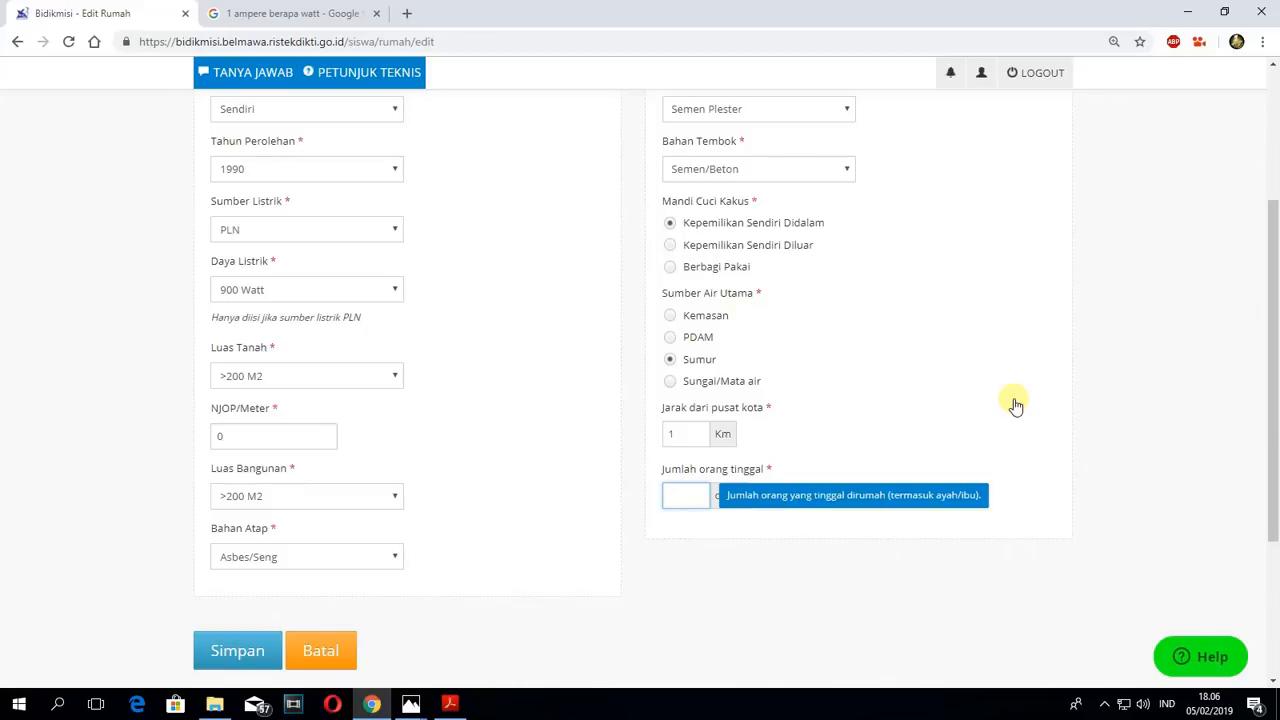
type("6")
left_click(1003, 369)
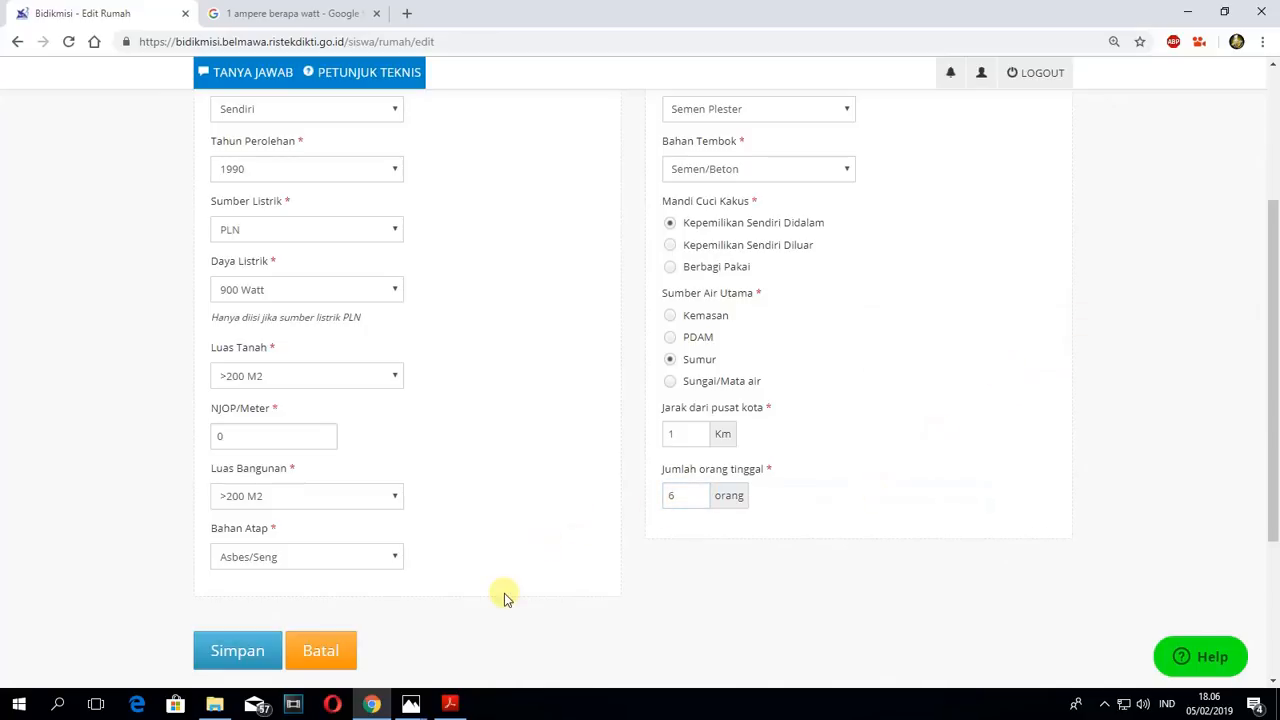
left_click(229, 651)
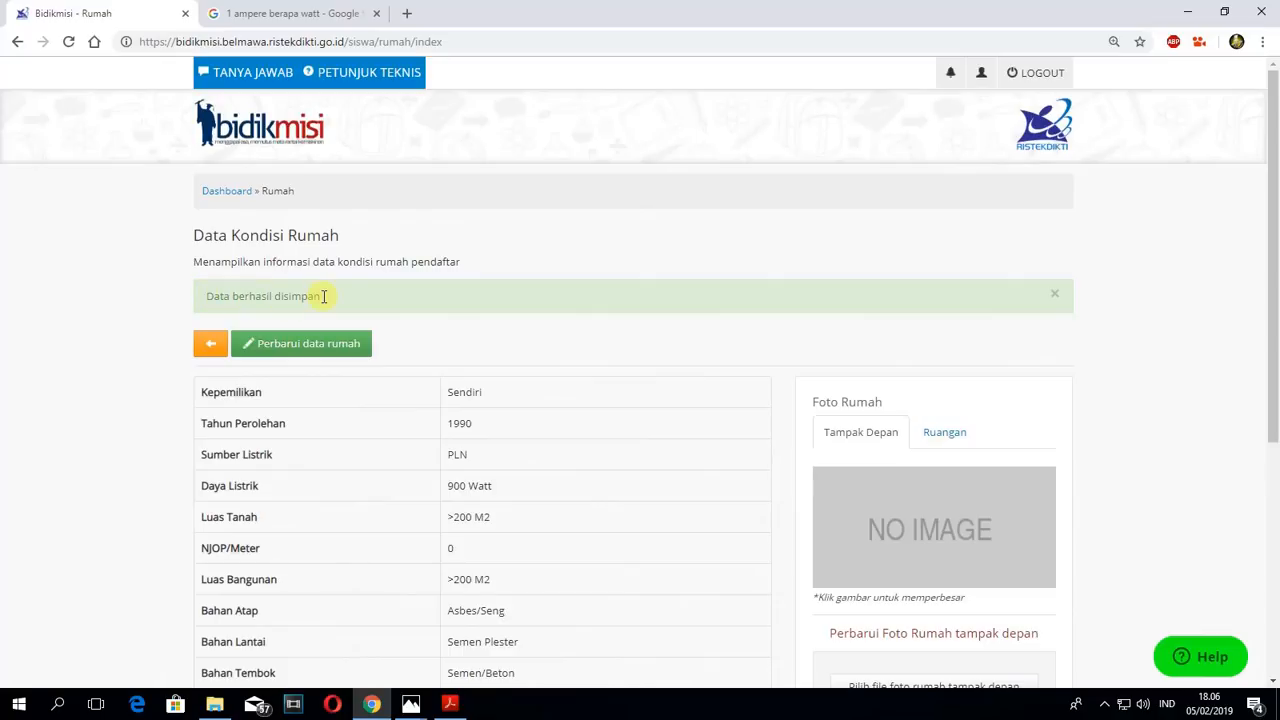
left_click_drag(200, 296, 322, 297)
left_click(717, 420)
- Upload the file 5. Rumah Tampak Depan as the house's Tampak Depan photo and save it
scroll(911, 380, "down", 1)
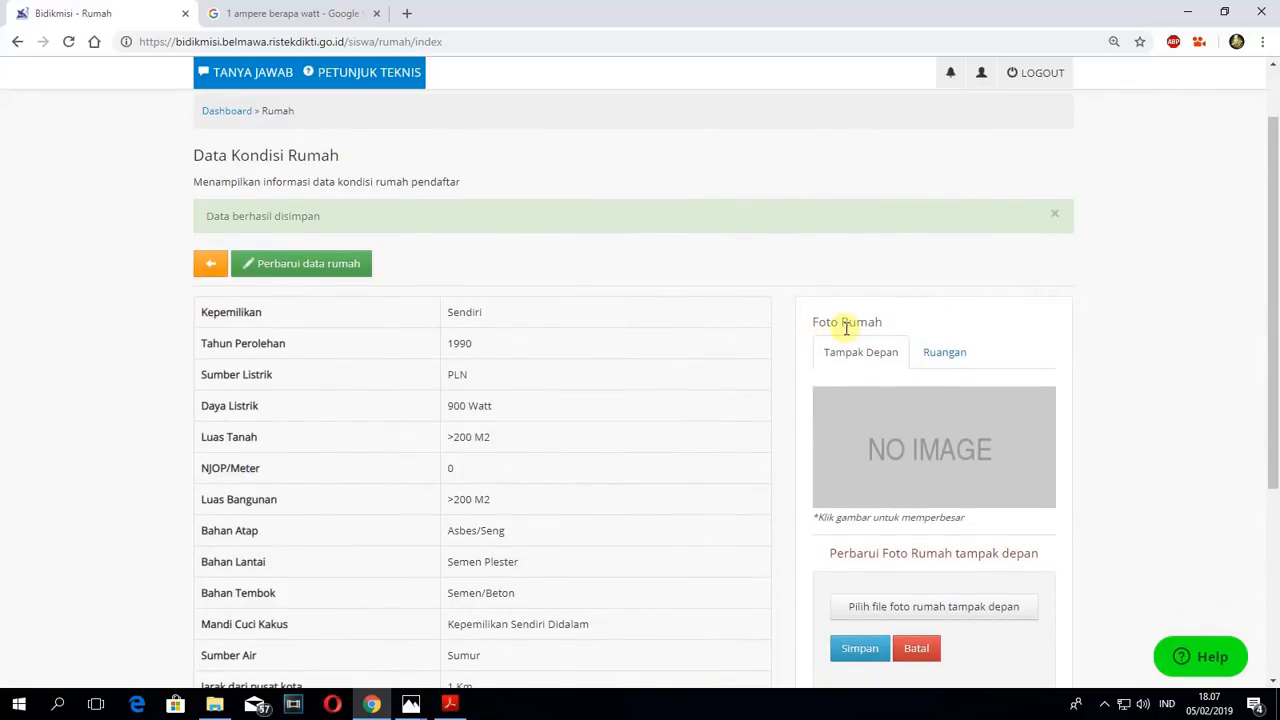
left_click(833, 354)
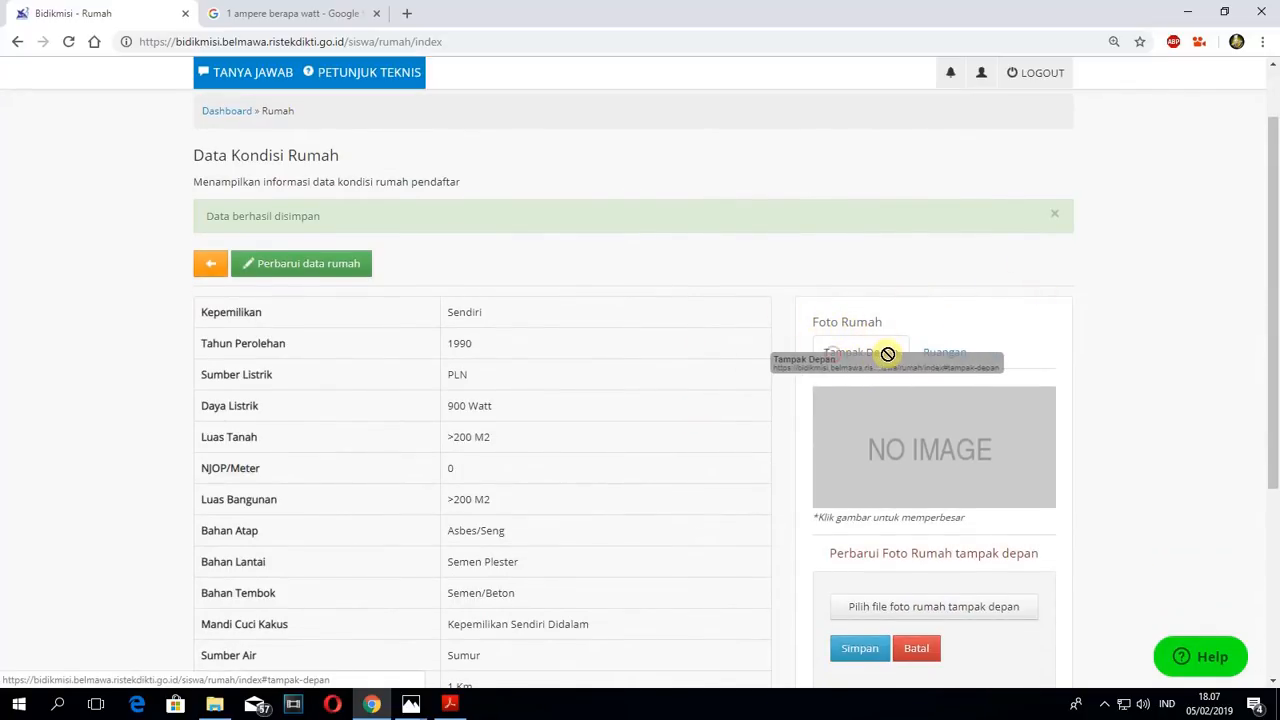
left_click_drag(927, 329, 973, 333)
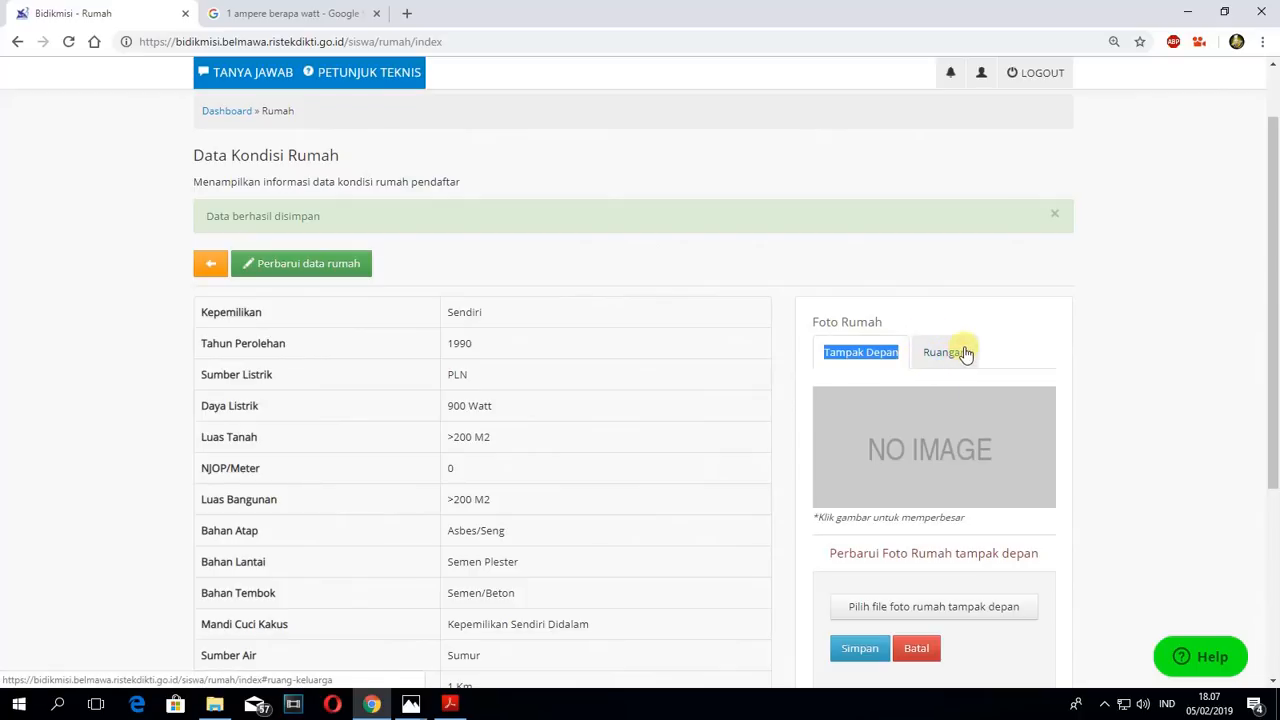
left_click(967, 323)
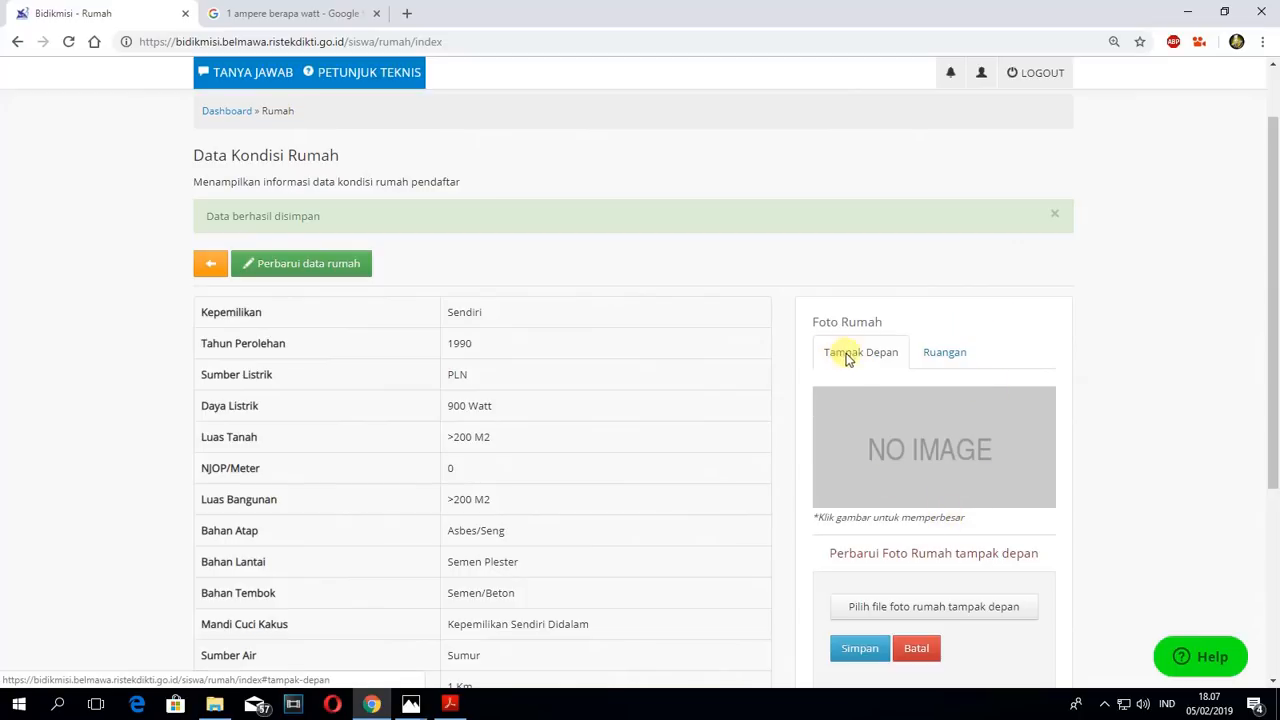
left_click(927, 606)
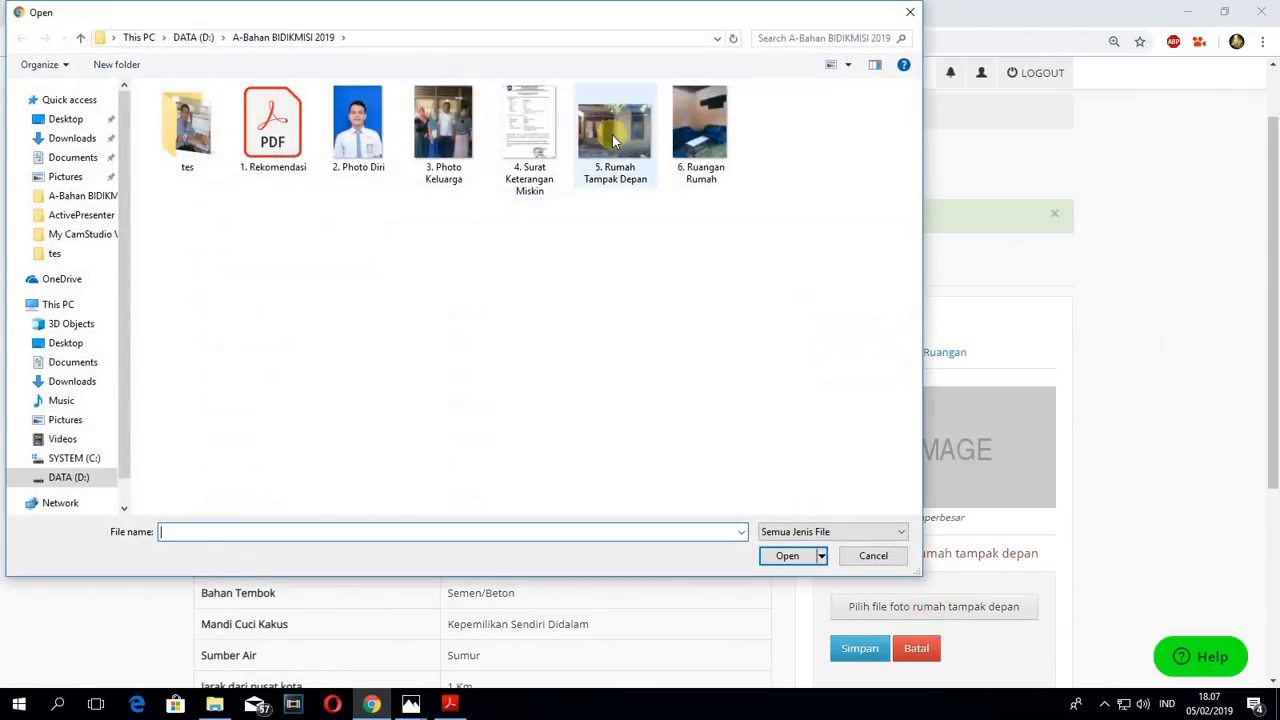
left_click(615, 128)
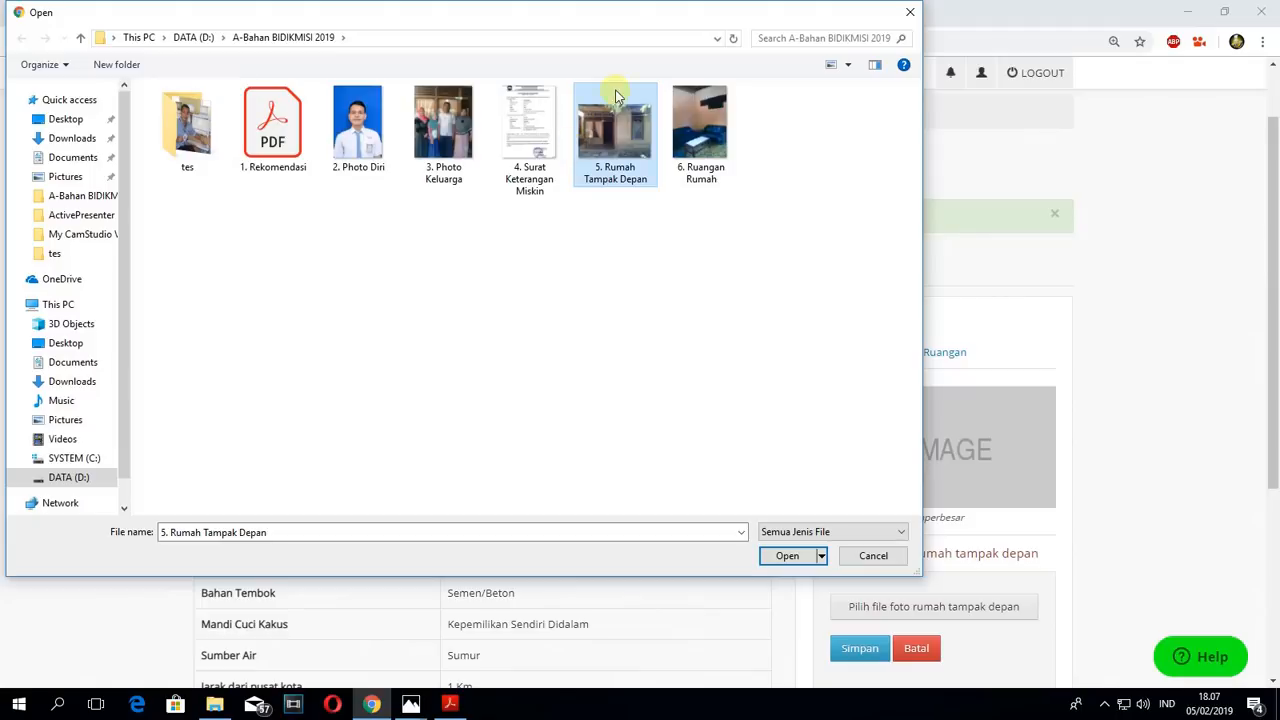
left_click(790, 556)
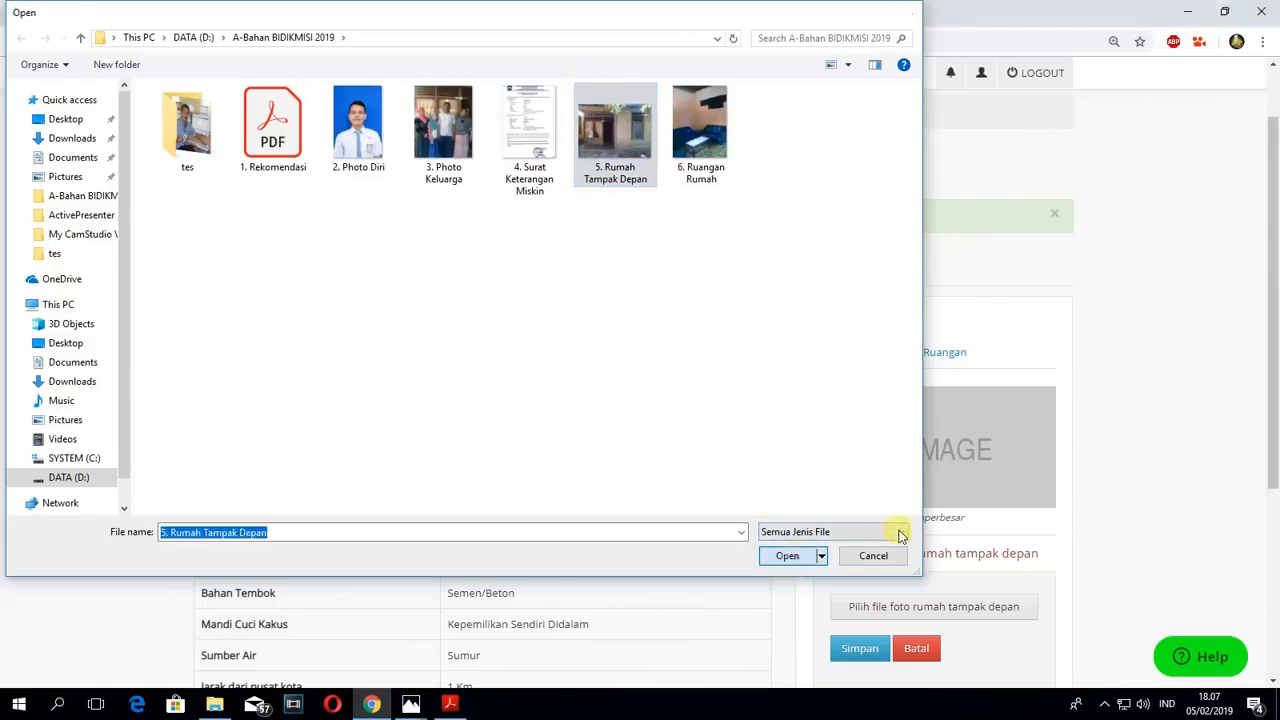
scroll(1106, 480, "down", 2)
left_click(857, 506)
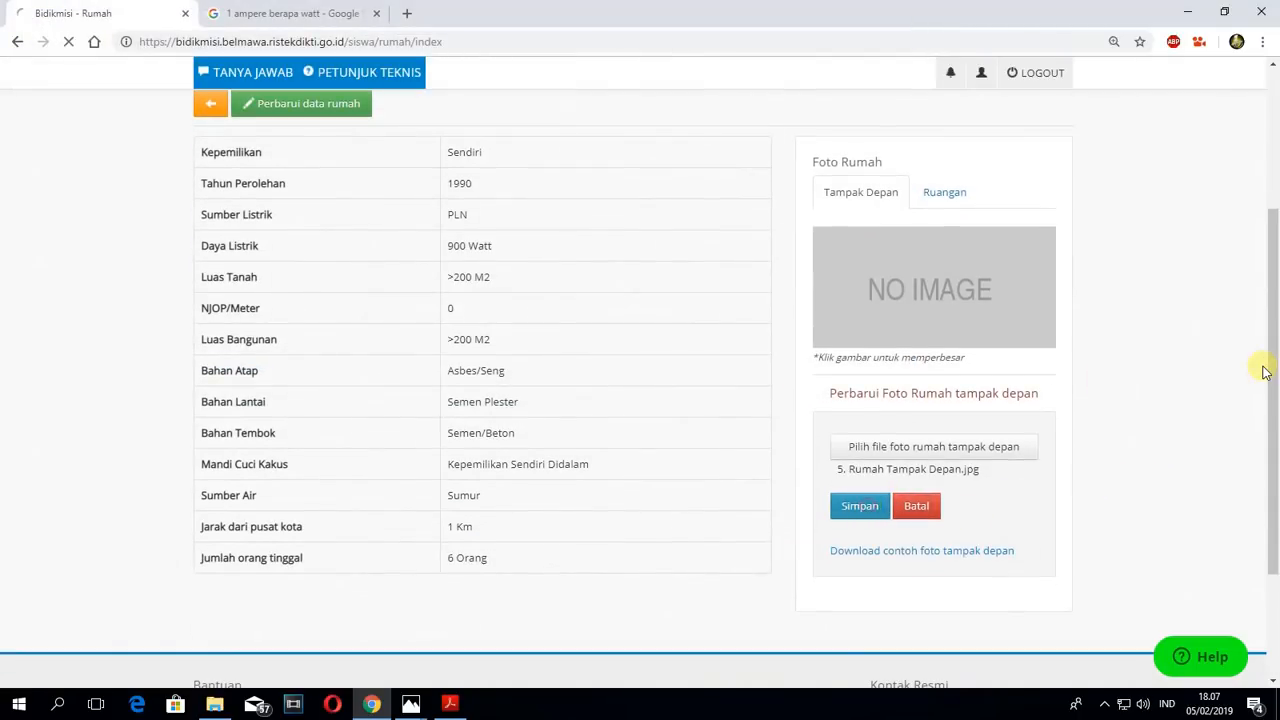
scroll(1103, 346, "down", 1)
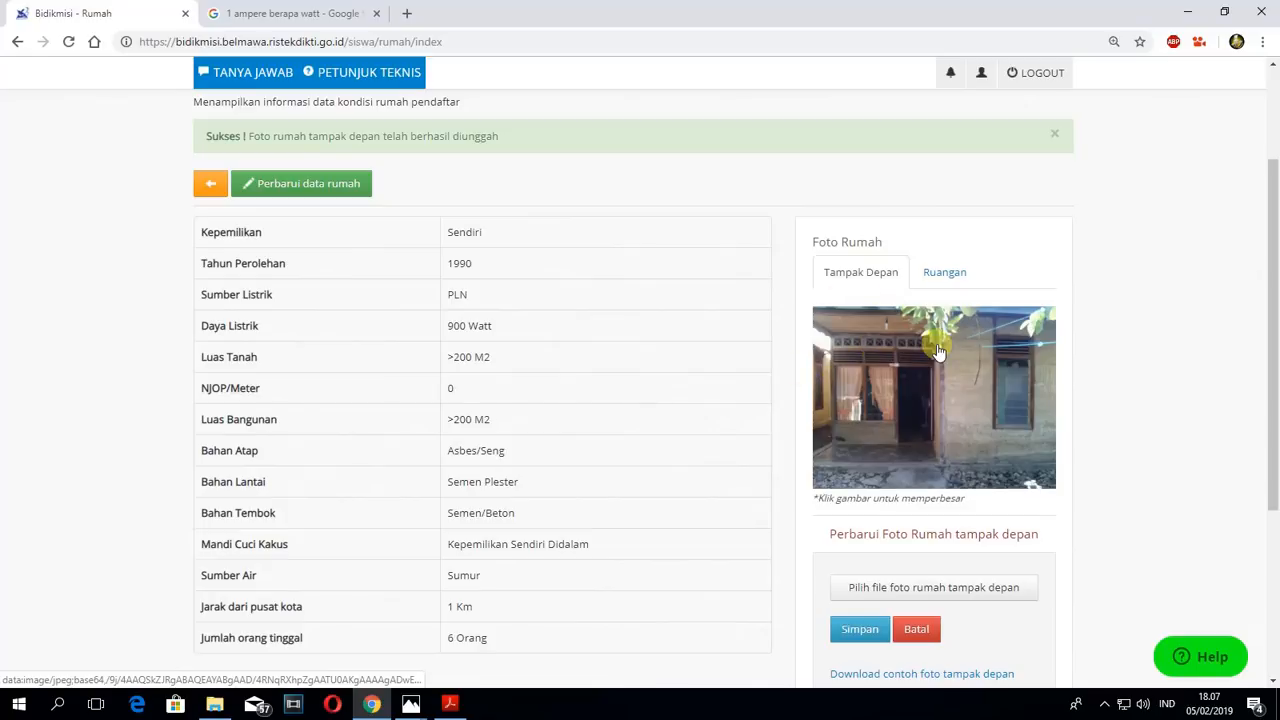
- Upload the file 6. Ruangan Rumah as the house's Ruangan photo and save it
left_click(952, 273)
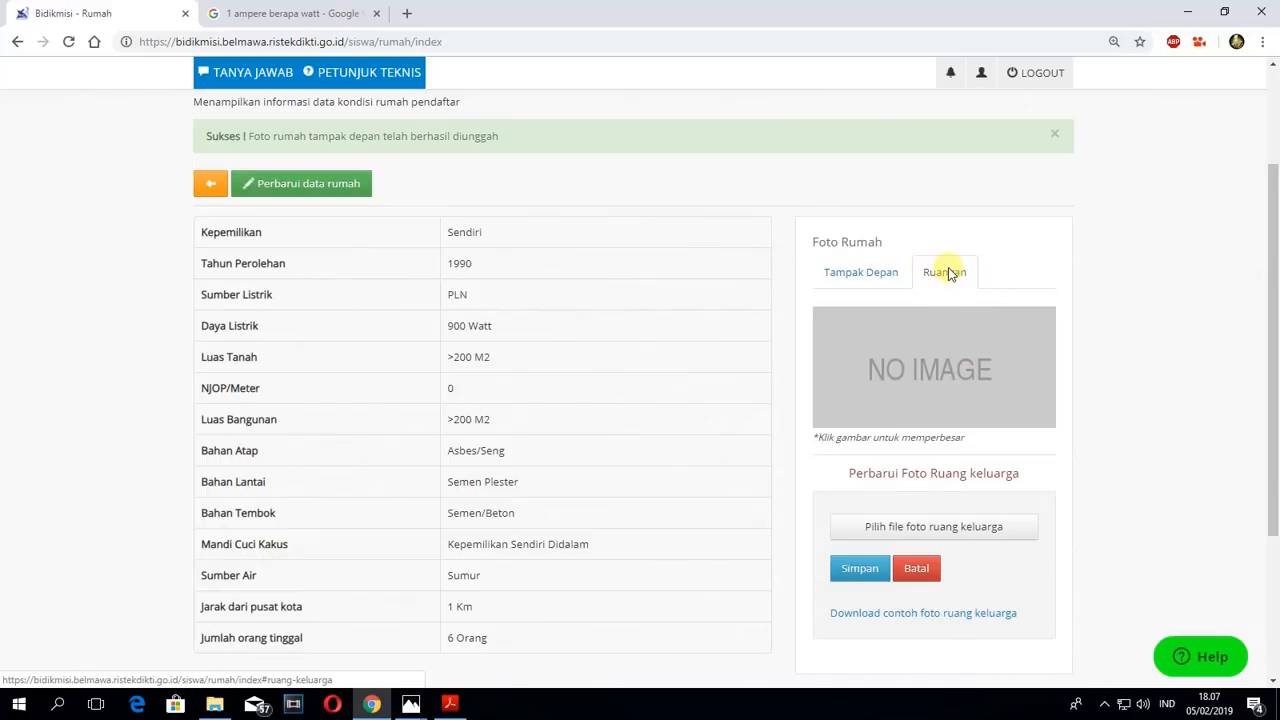
left_click(926, 528)
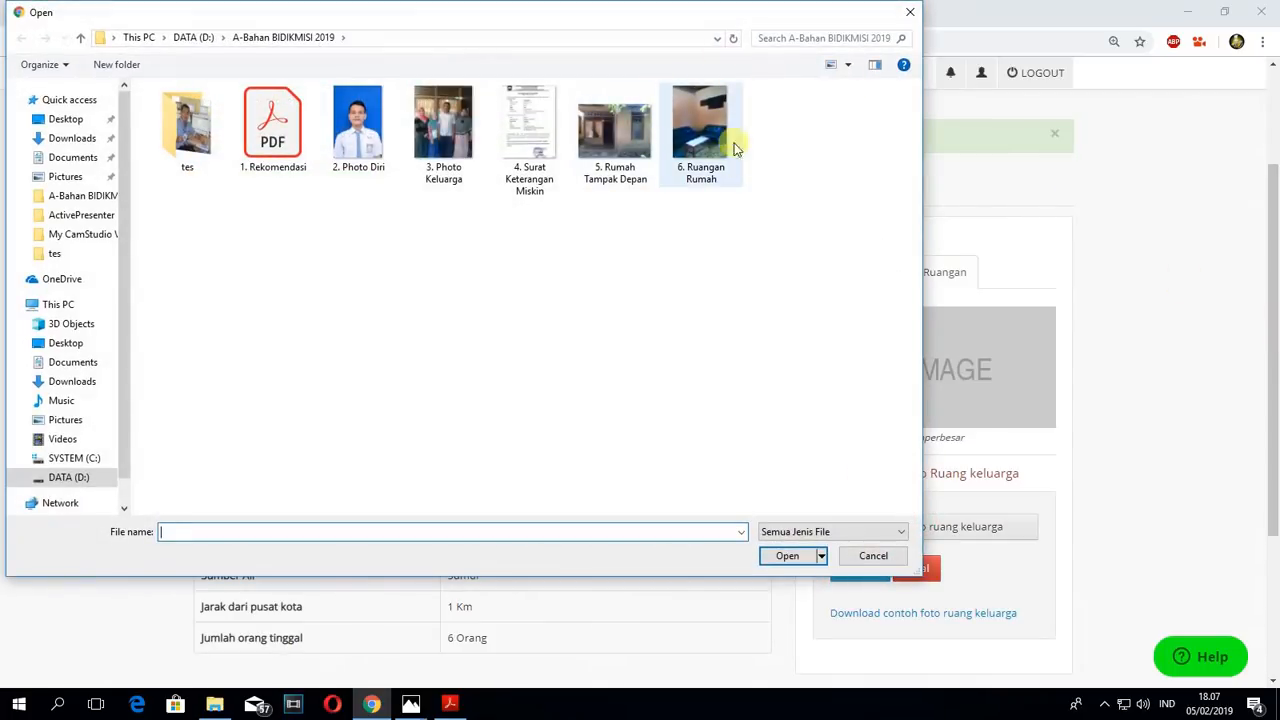
left_click(705, 125)
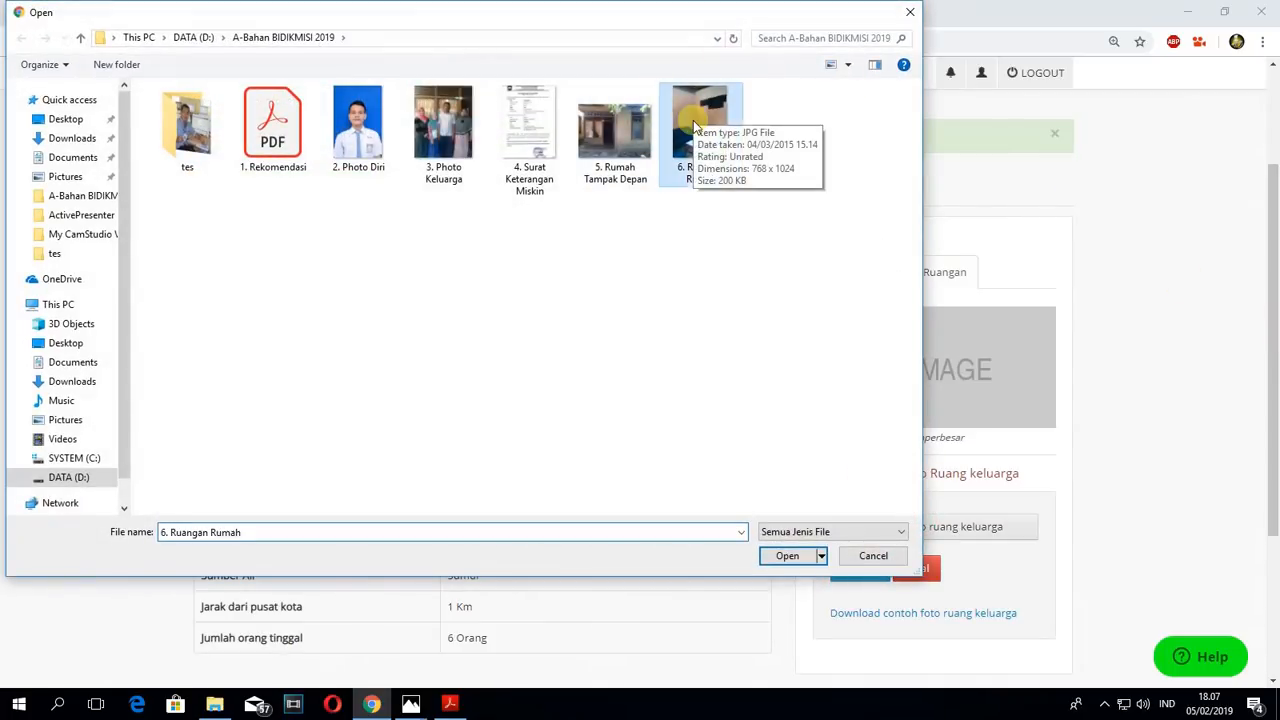
left_click(790, 555)
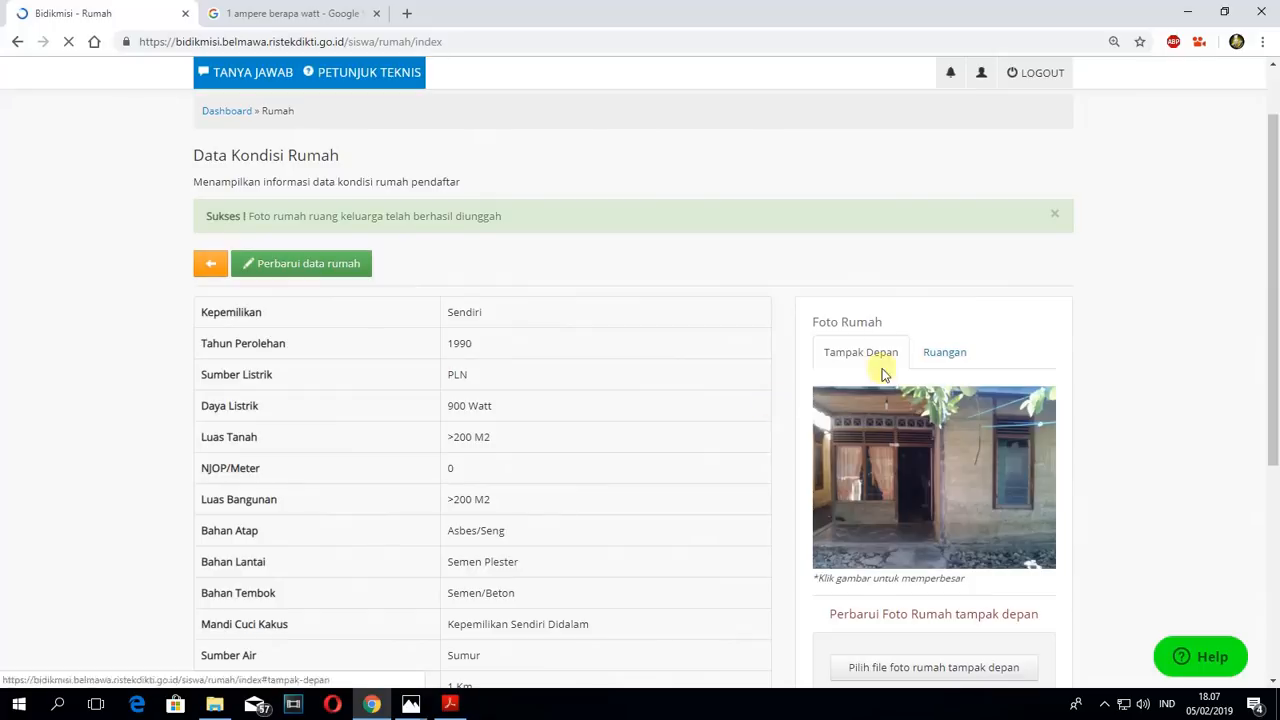
- Check the uploaded Tampak Depan and Ruangan photos and read the upload notice for the house data
left_click(935, 362)
left_click(857, 362)
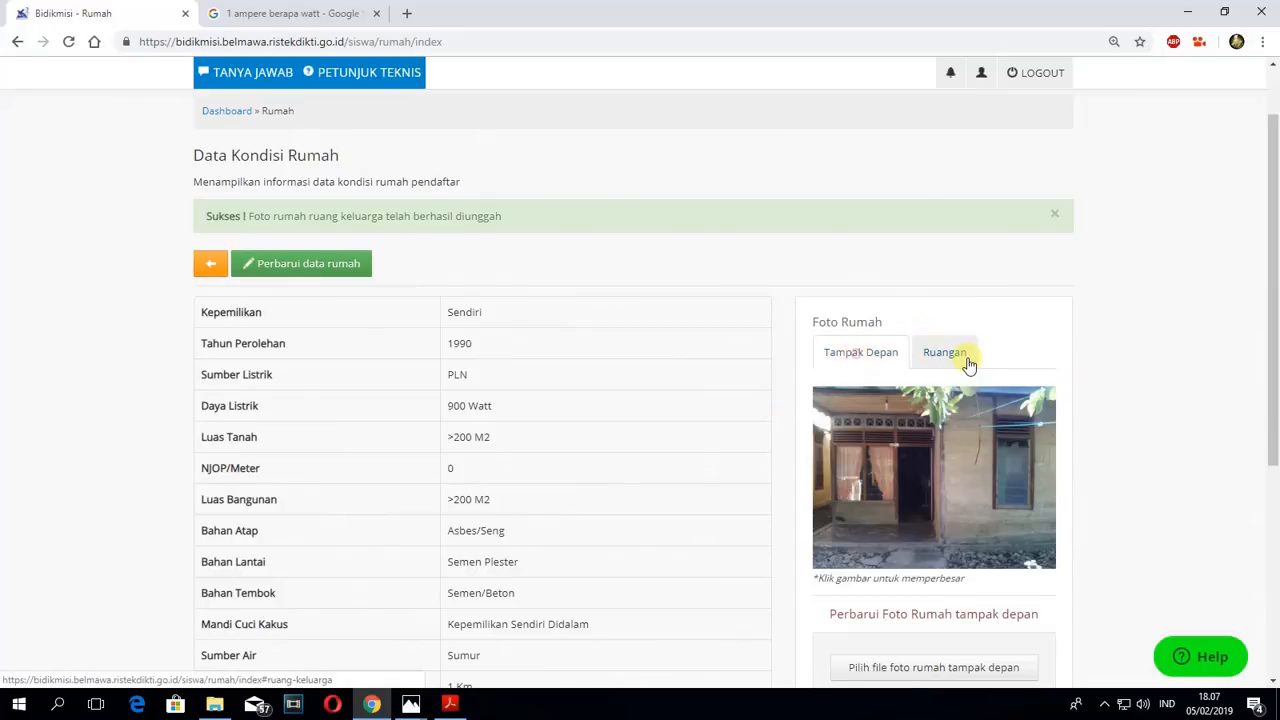
left_click(961, 358)
scroll(975, 362, "down", 2)
left_click(864, 194)
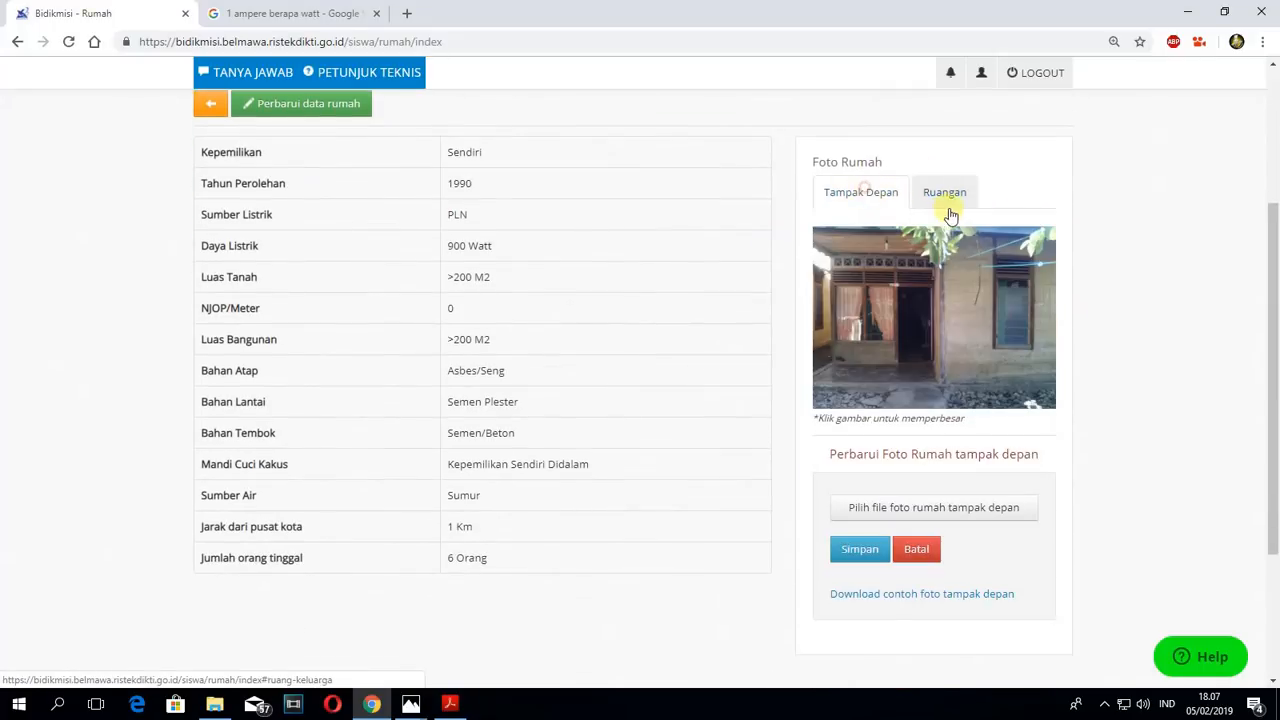
left_click(944, 194)
left_click(862, 198)
left_click(944, 192)
scroll(871, 271, "up", 3)
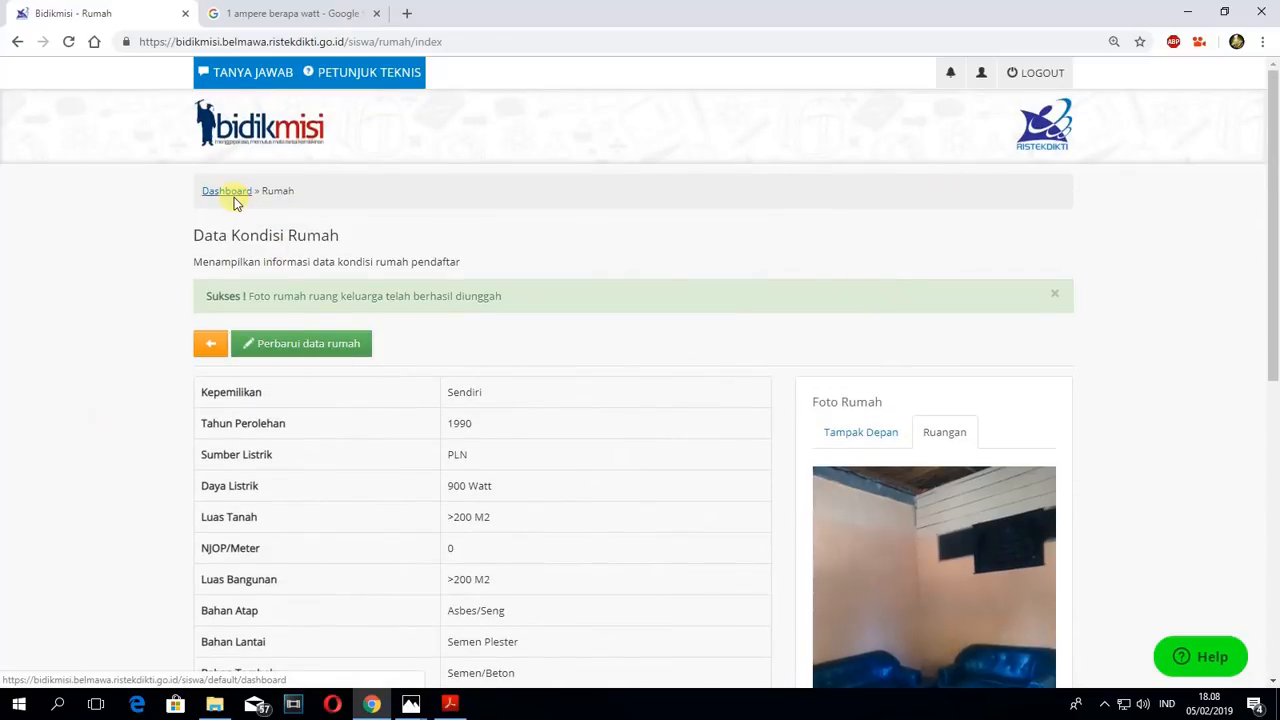
mouse_move(223, 298)
left_mouse_down()
mouse_move(317, 296)
mouse_move(200, 296)
mouse_move(231, 296)
mouse_move(238, 313)
left_mouse_up()
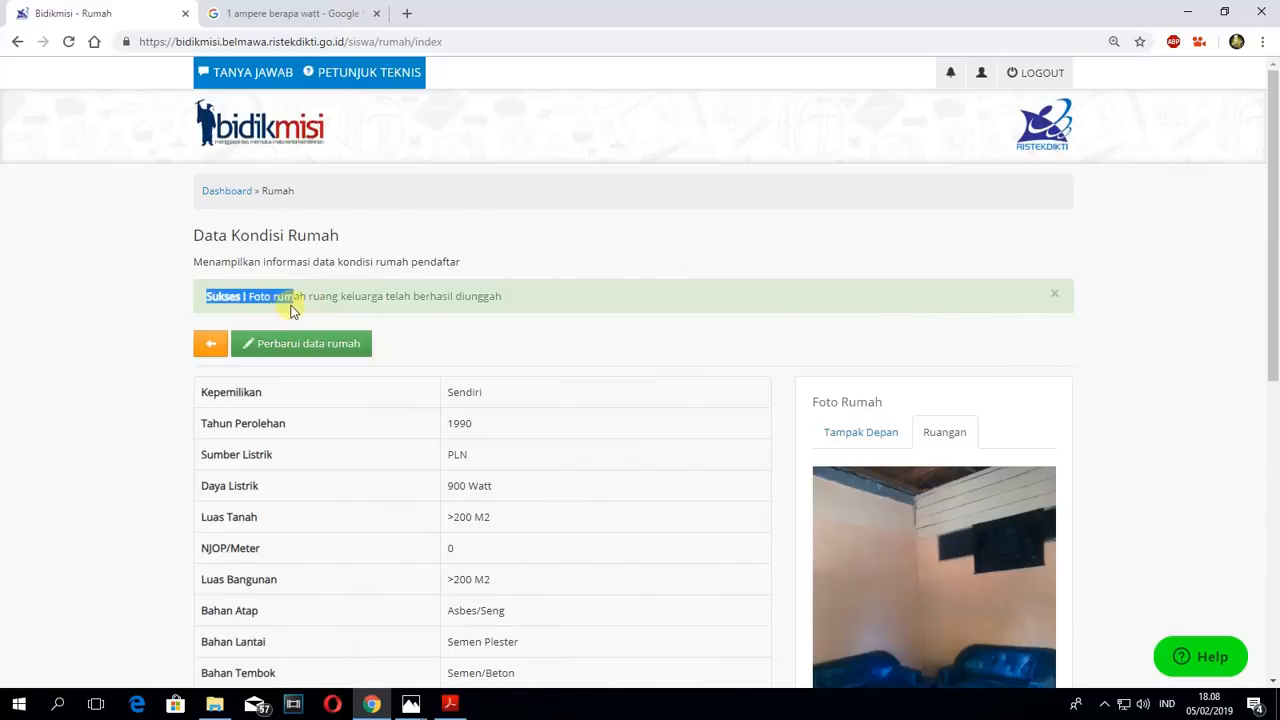
left_click_drag(329, 305, 517, 306)
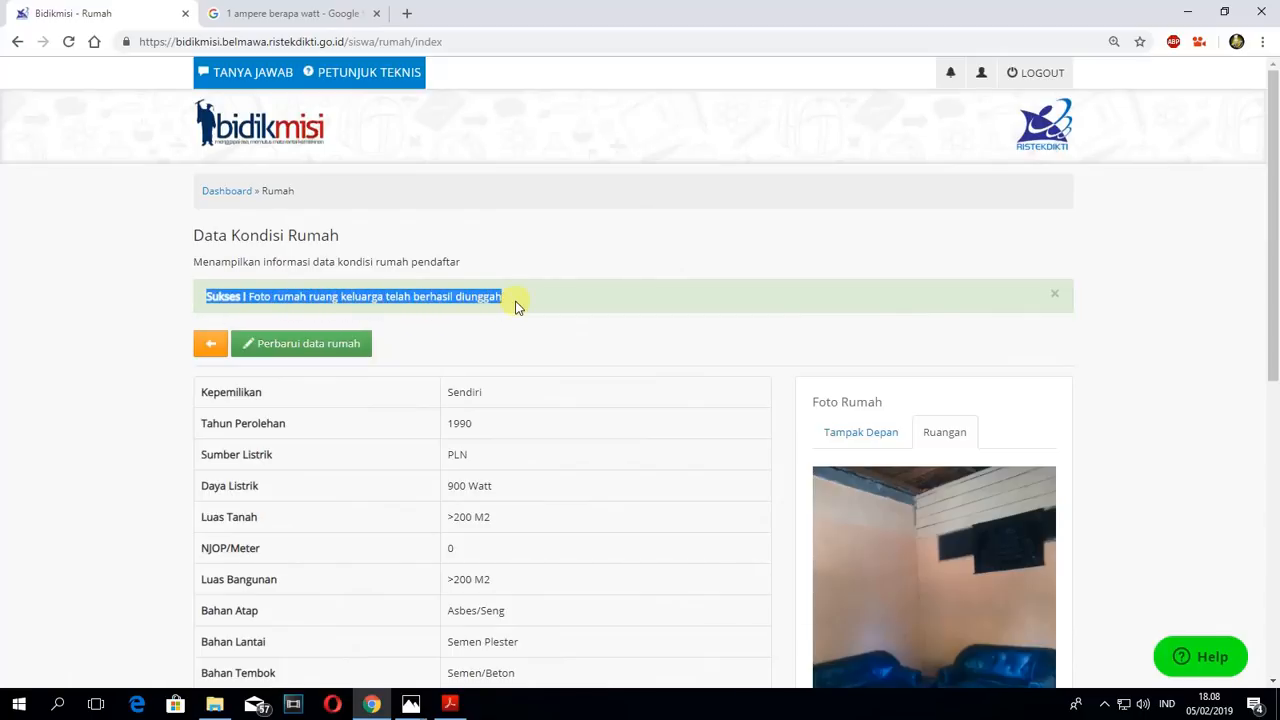
- Return to the dashboard, open the Aset Keluarga section and start adding a new asset
left_click(229, 191)
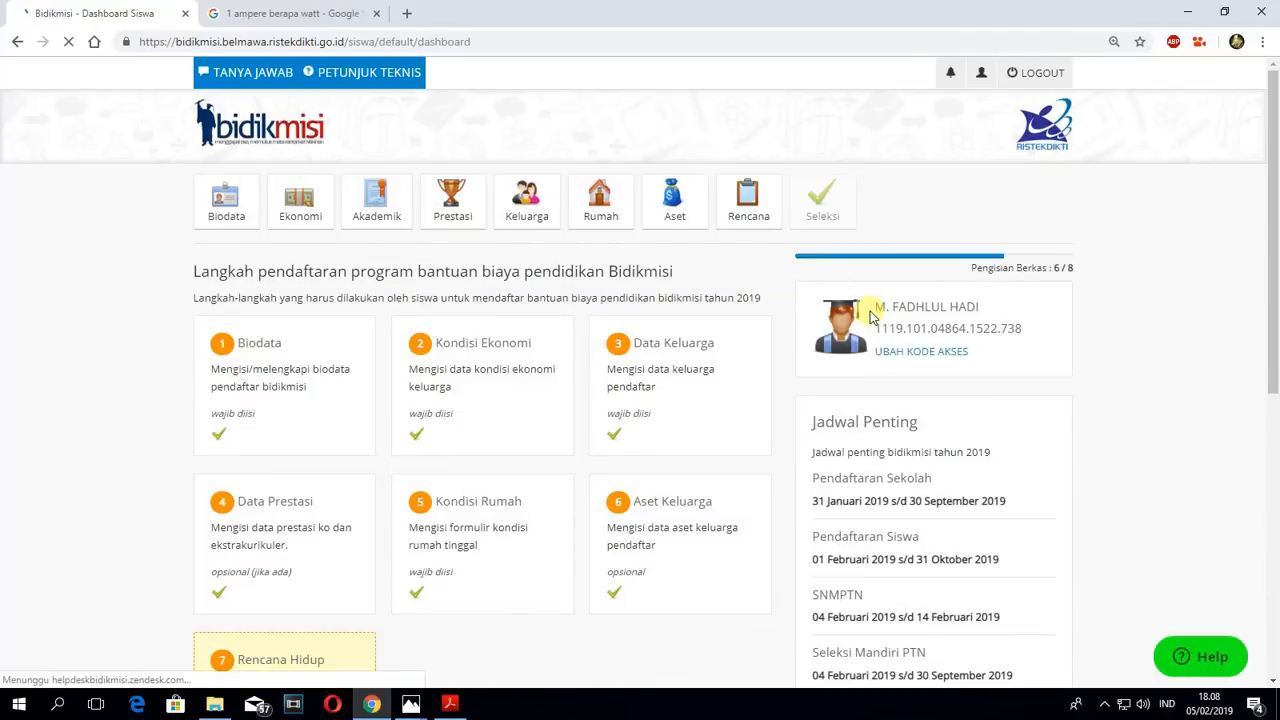
scroll(817, 440, "down", 2)
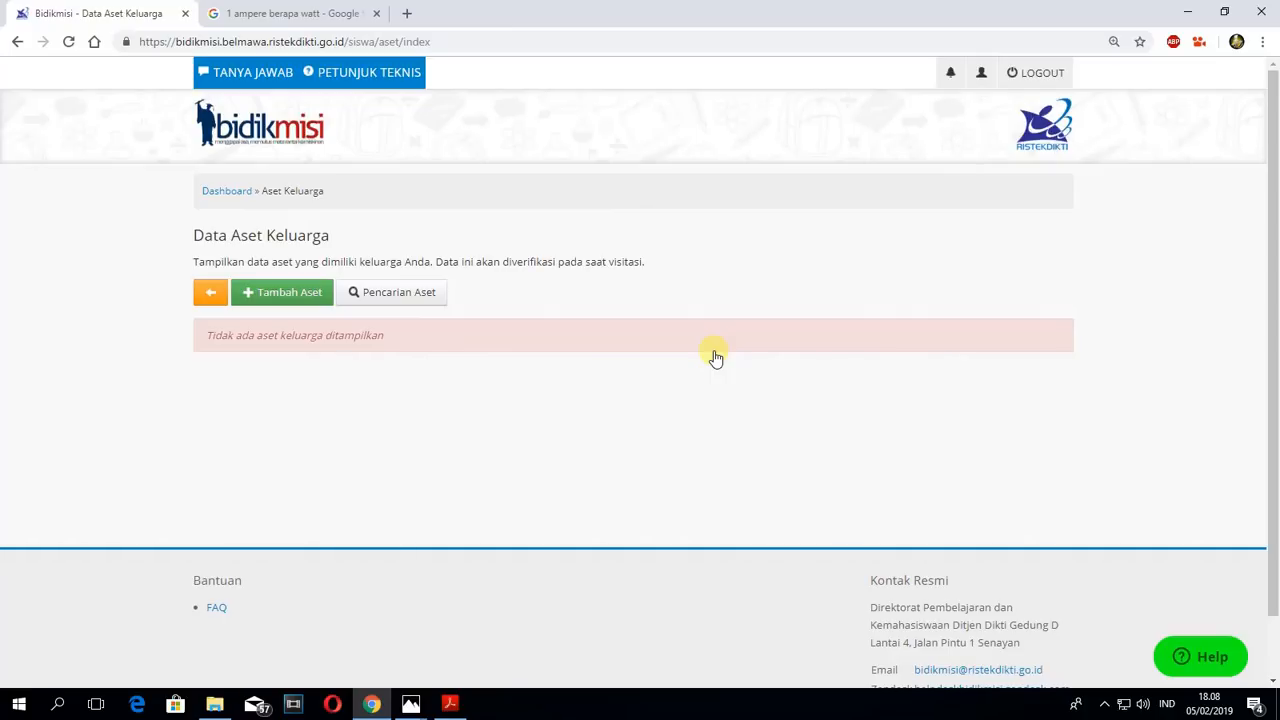
left_click(266, 296)
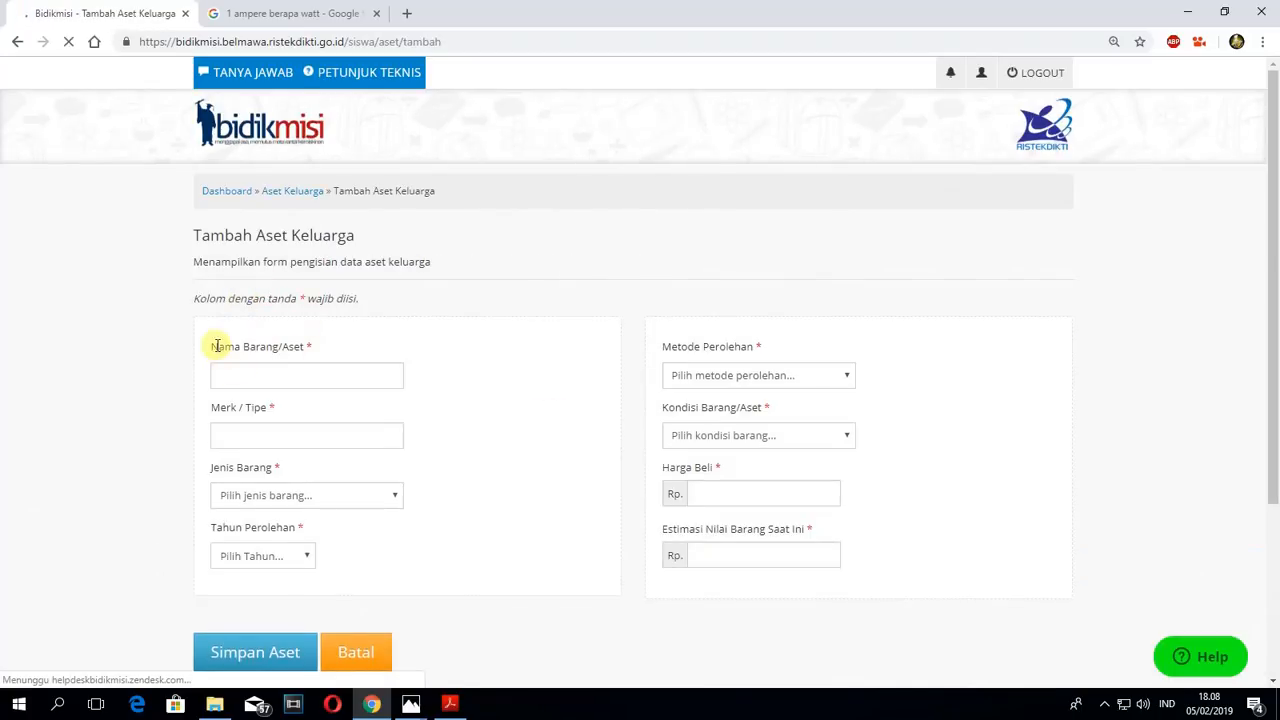
- Enter Sepeda Motor as the asset's Nama Barang/Aset and Yamaha as its Merk / Tipe
left_click(243, 375)
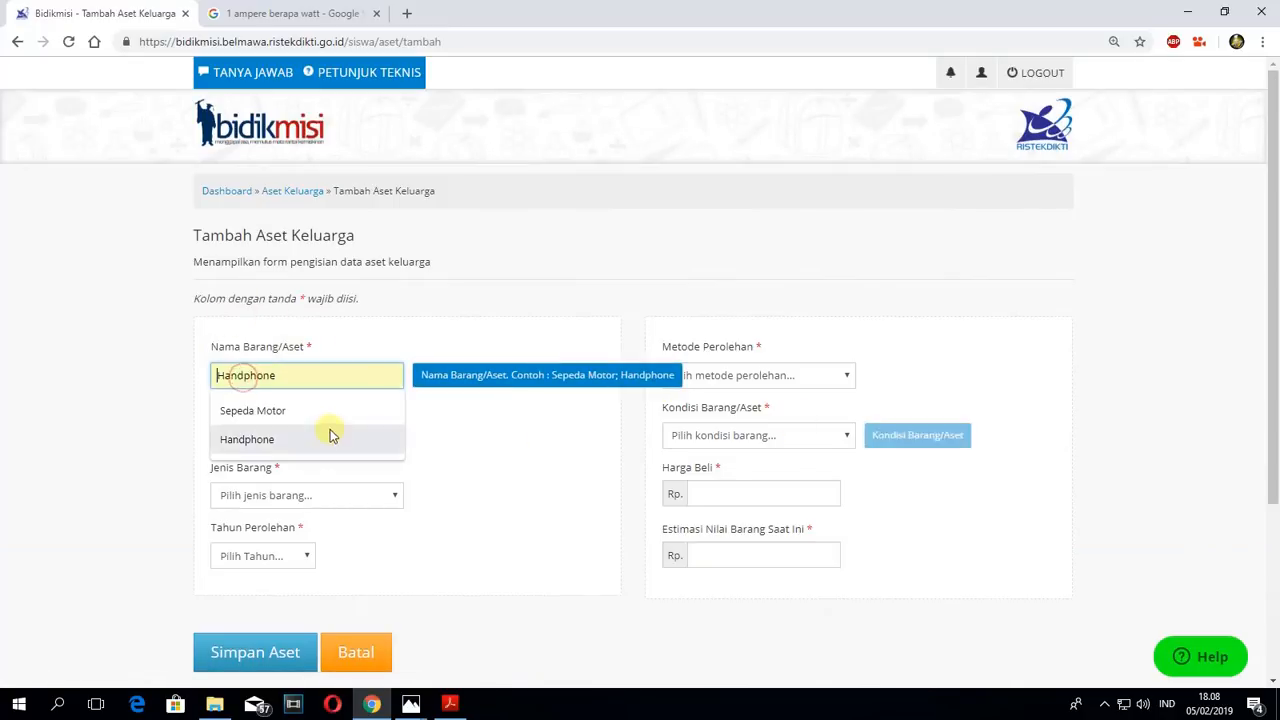
left_click(263, 410)
left_click(224, 434)
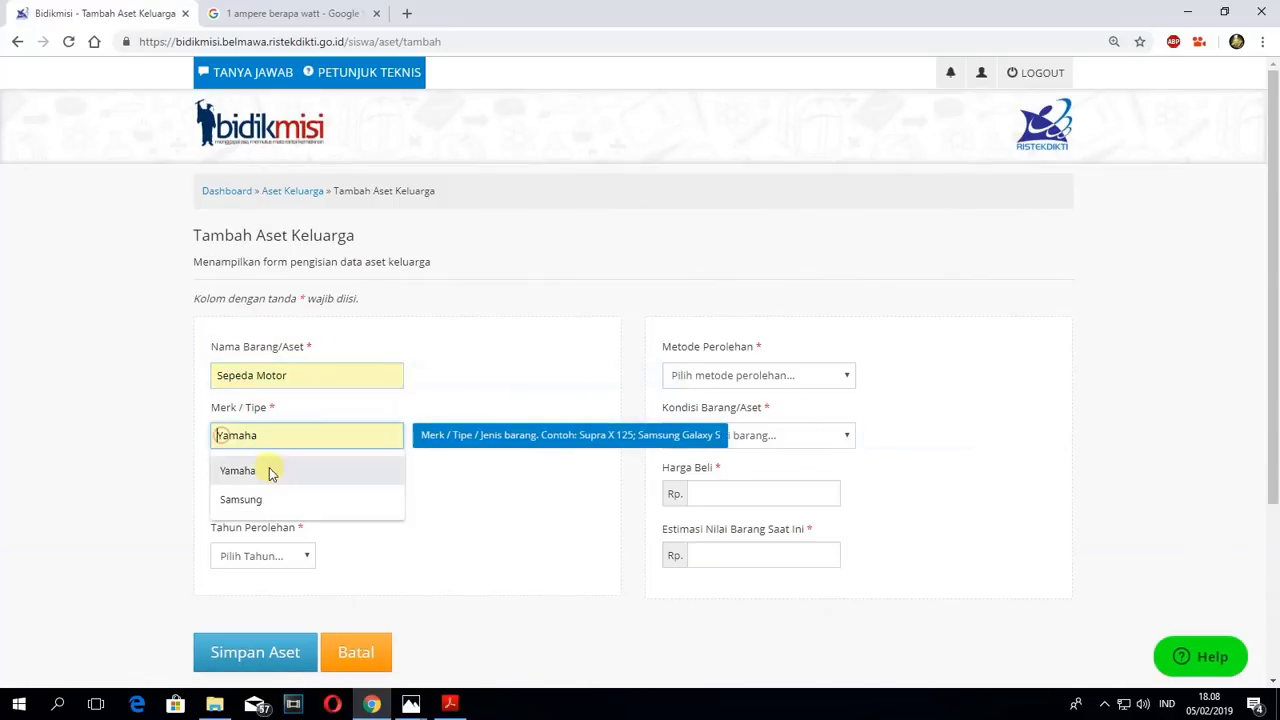
left_click(266, 471)
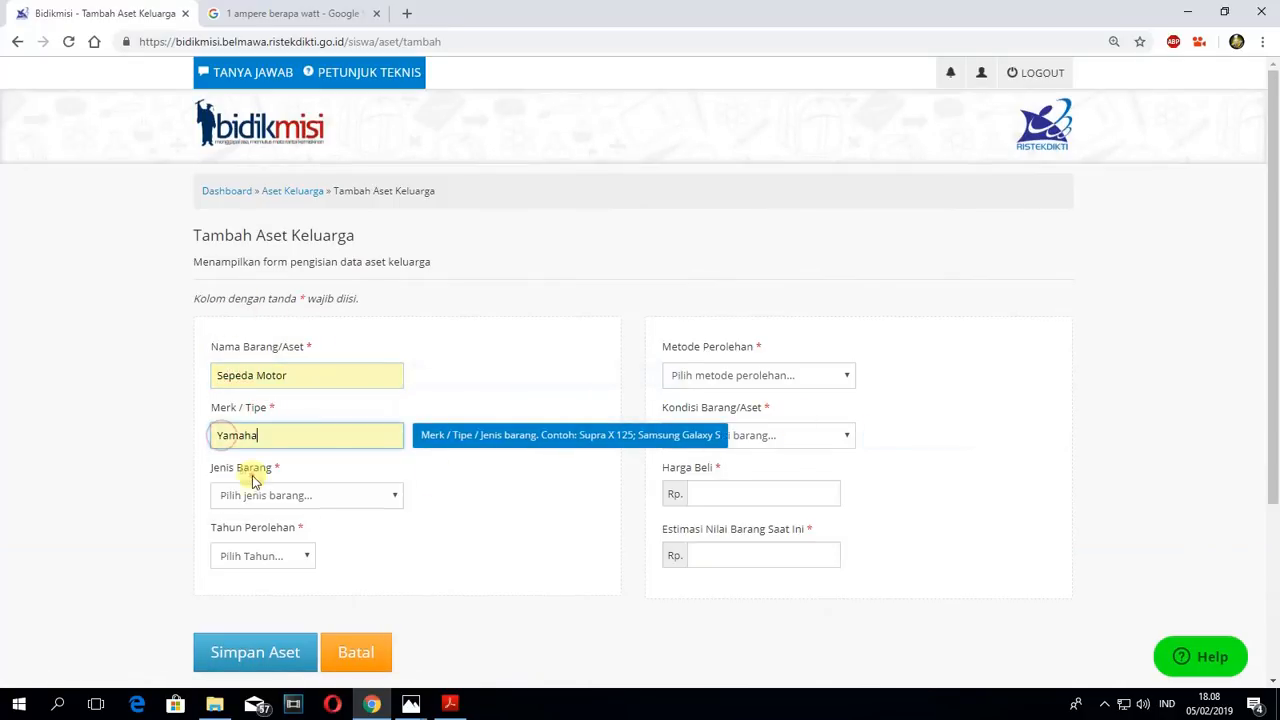
- Set the motorcycle's Jenis Barang to Transportasi and Tahun Perolehan to 2017
left_click(300, 497)
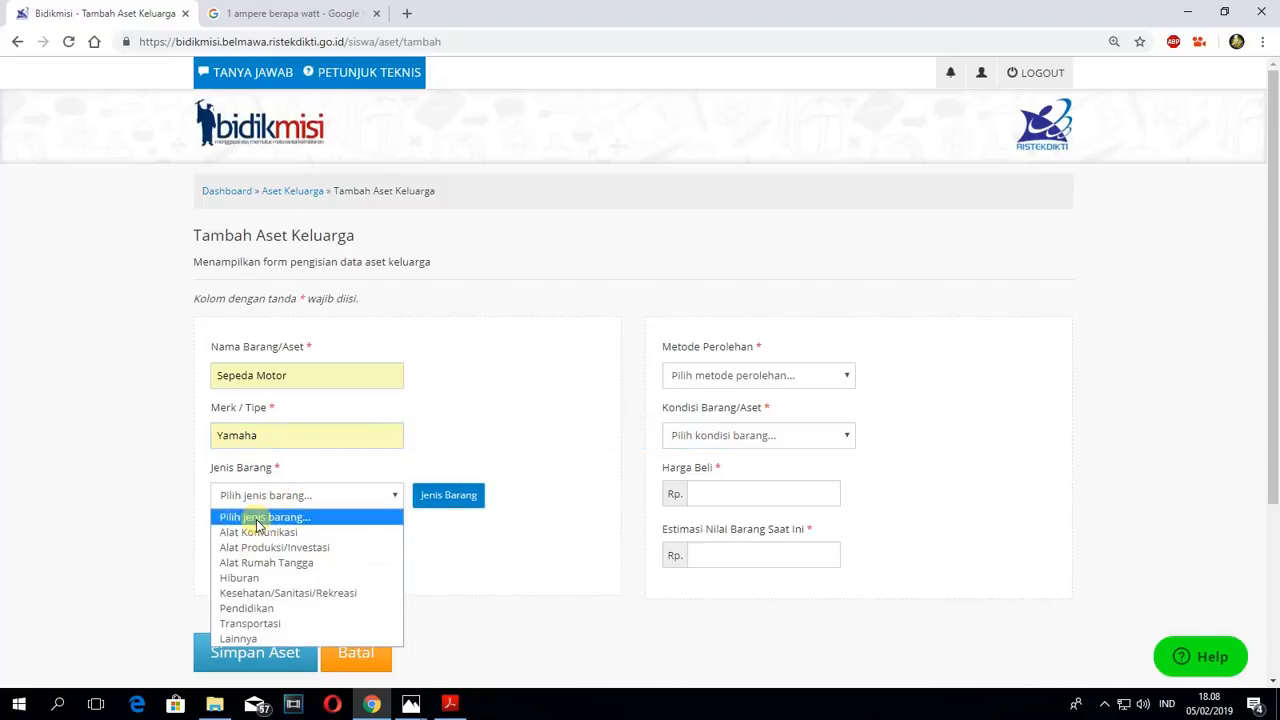
left_click(265, 622)
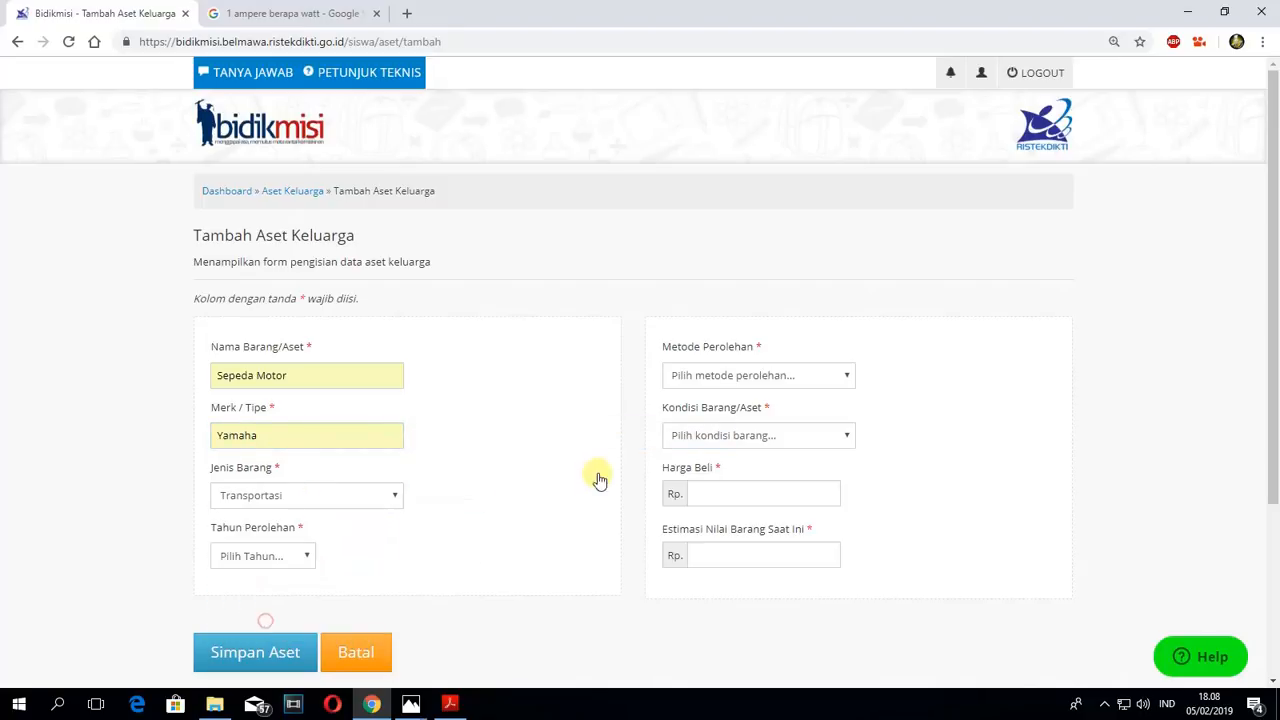
scroll(571, 463, "down", 1)
left_click(307, 477)
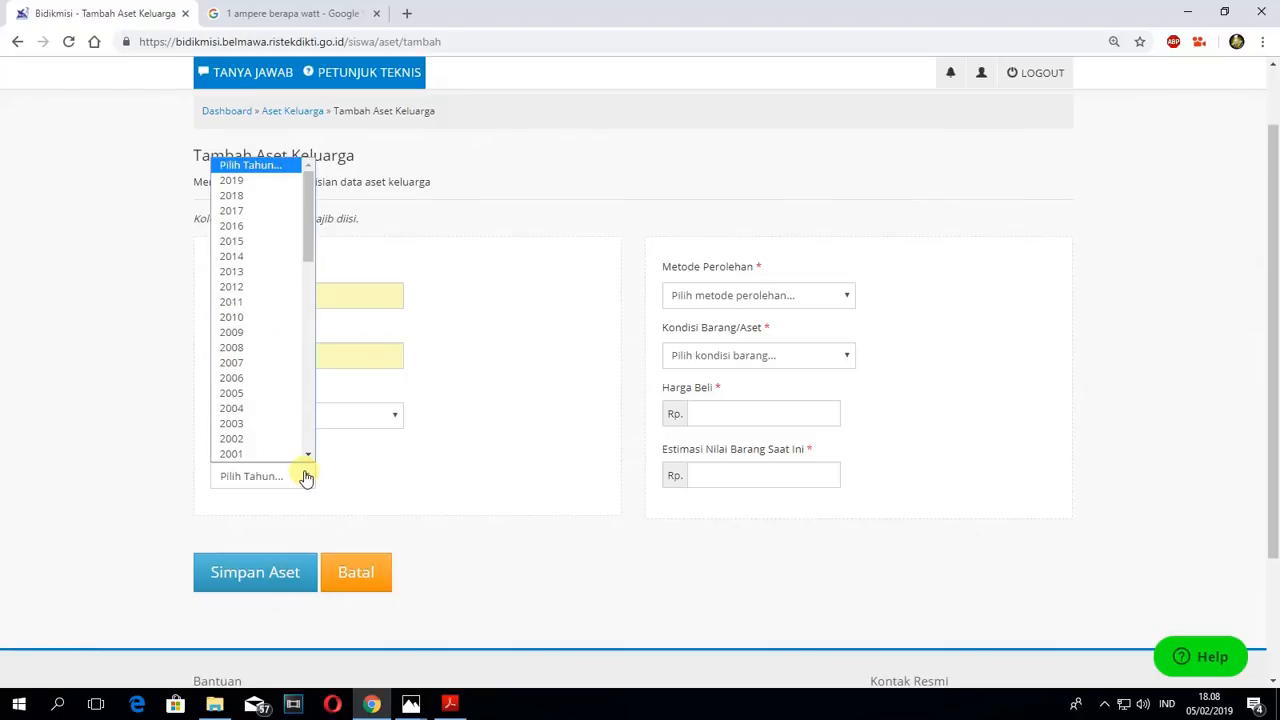
left_click(240, 210)
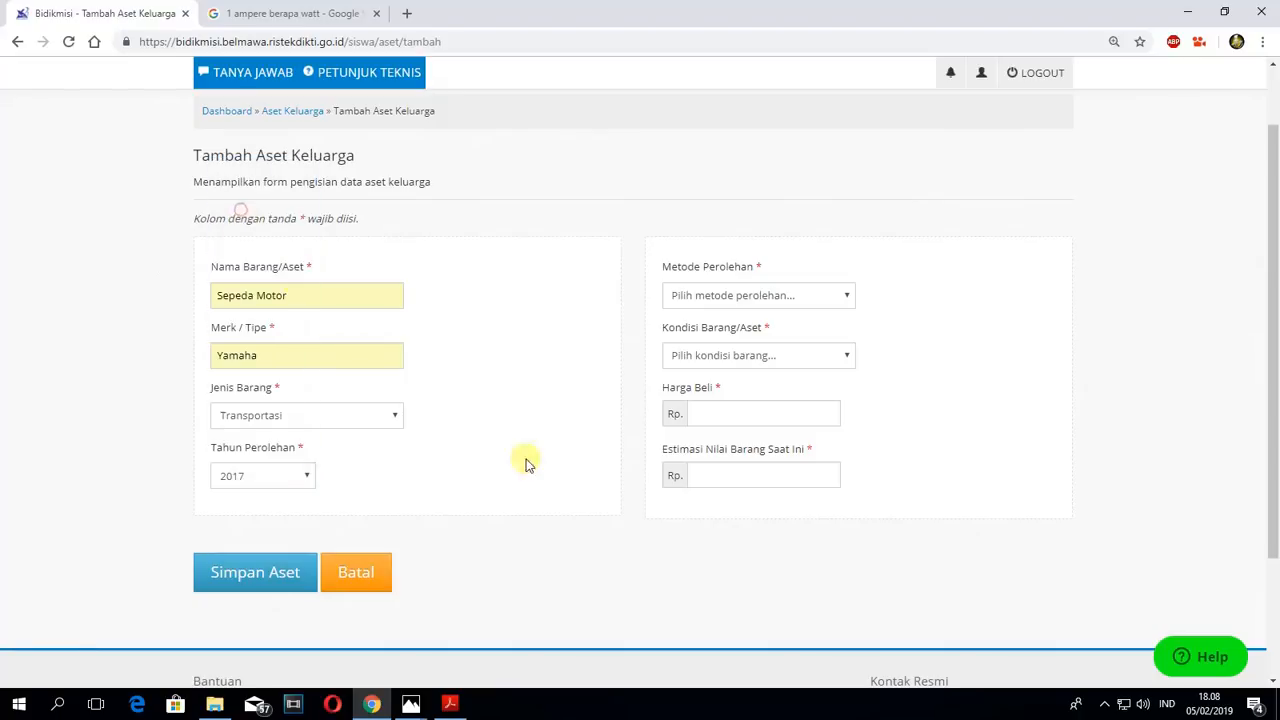
- Set the motorcycle's Metode Perolehan to Membeli Tunai and Kondisi Barang/Aset to Berfungsi
left_click(754, 296)
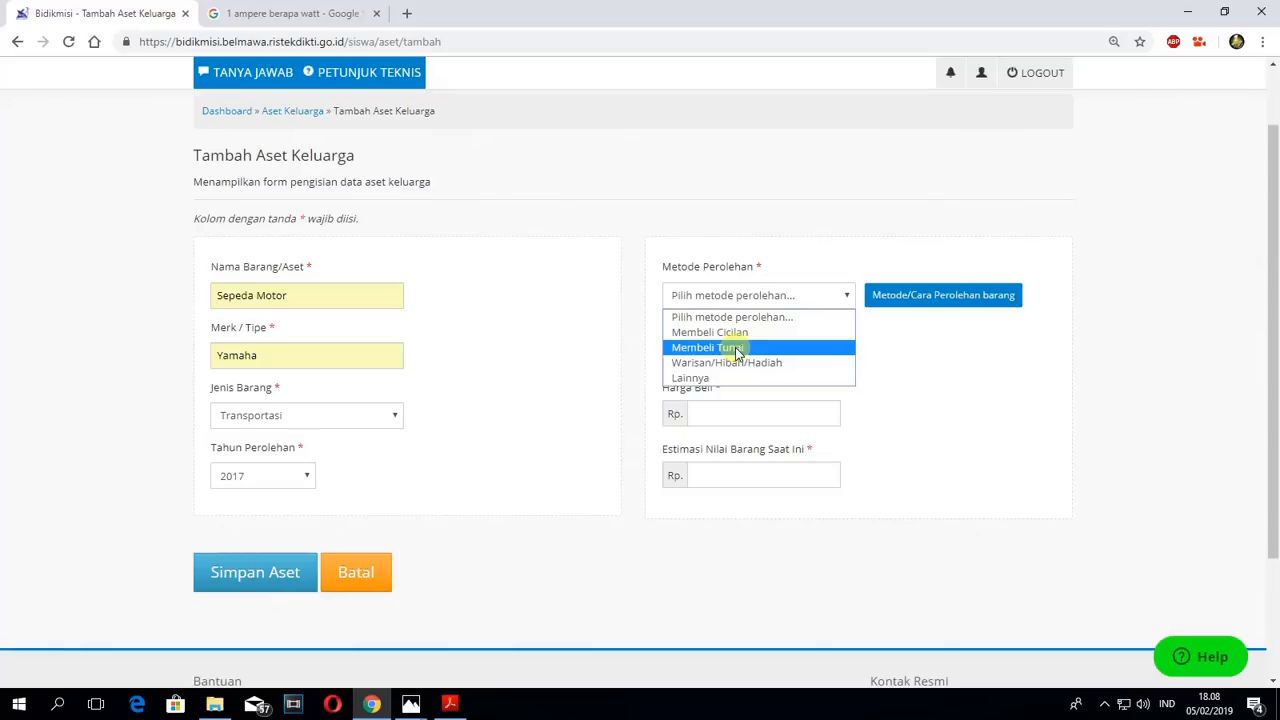
left_click(737, 350)
left_click(803, 360)
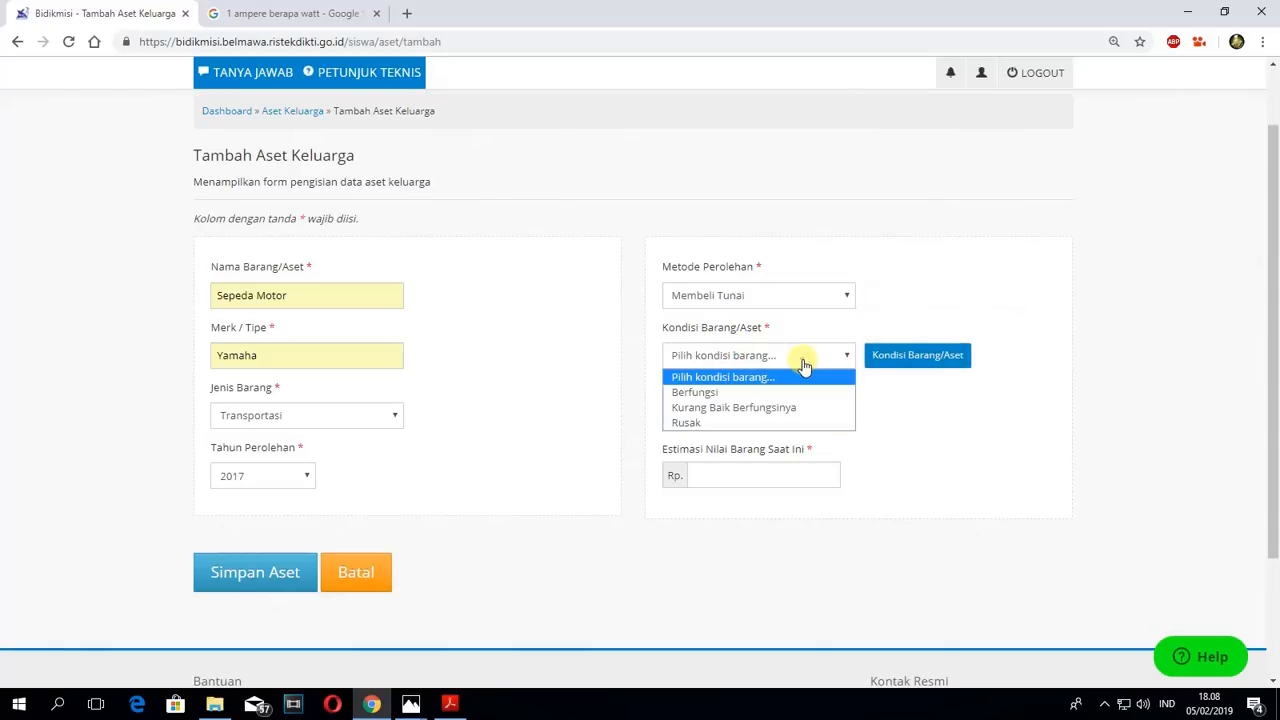
left_click(705, 395)
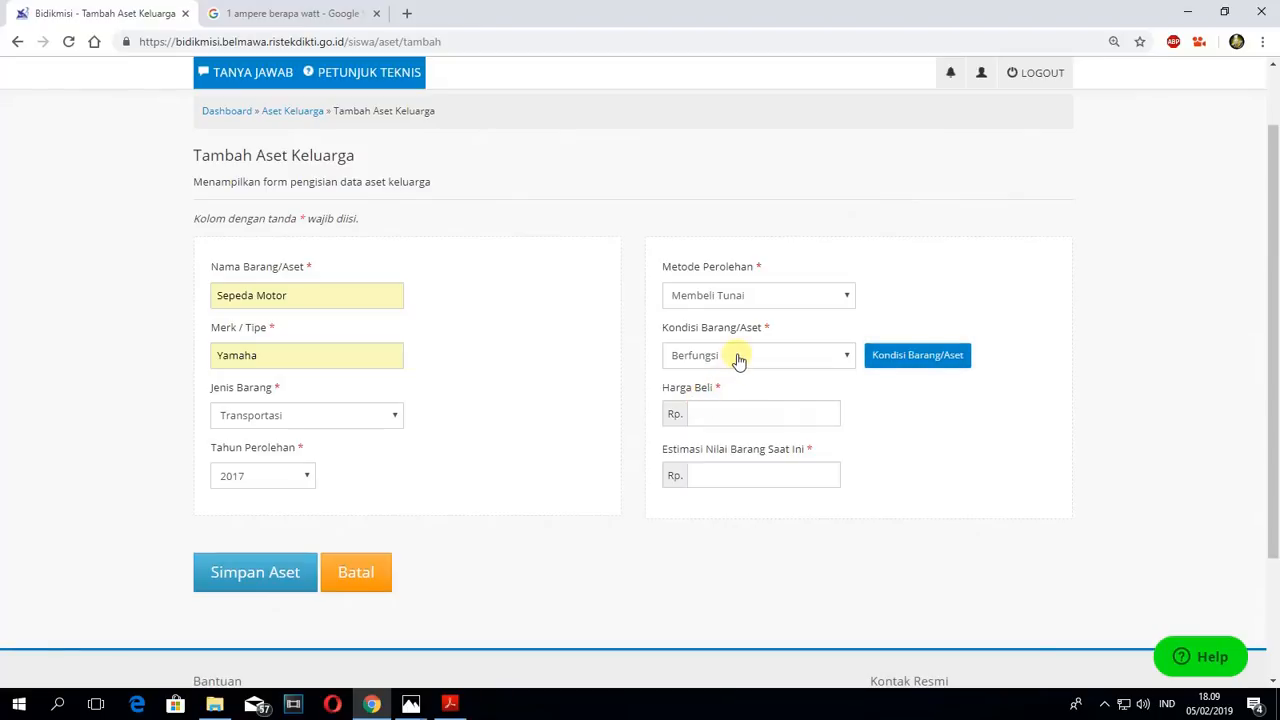
- Set the motorcycle's Harga Beli to 12000000 and Estimasi Nilai Barang Saat Ini to 7000000, and save the asset
left_click(700, 414)
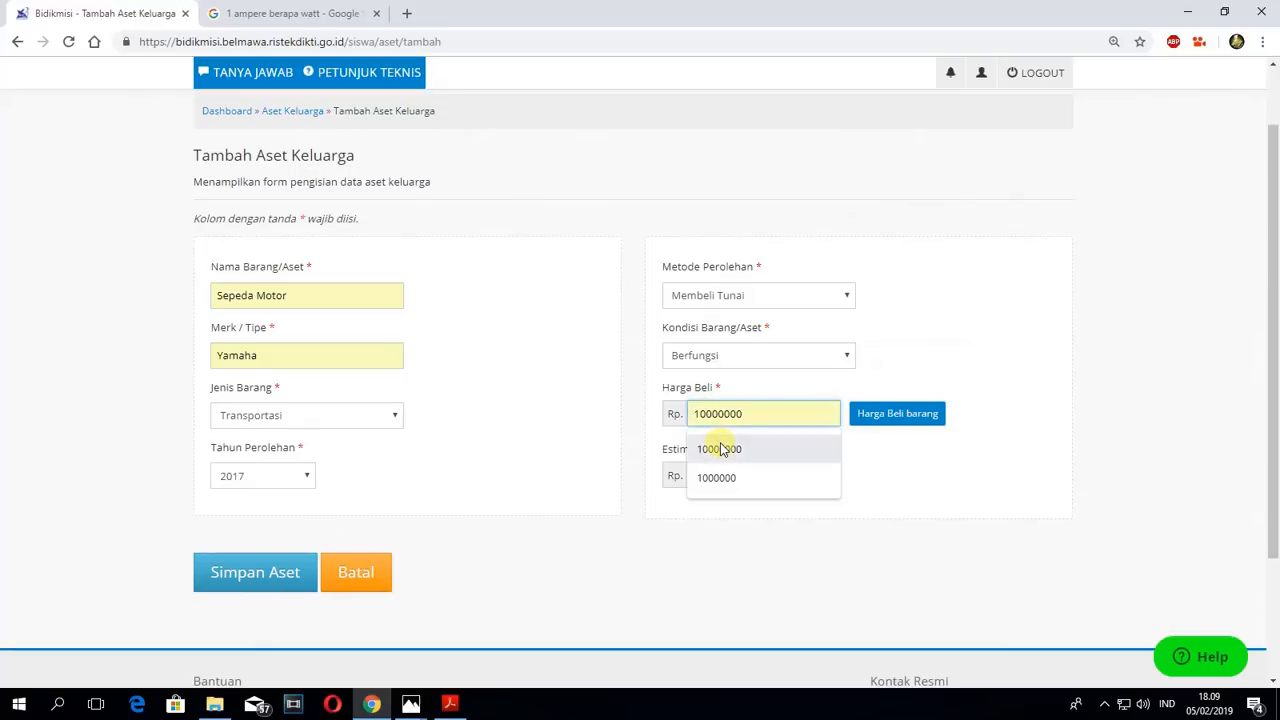
type("120")
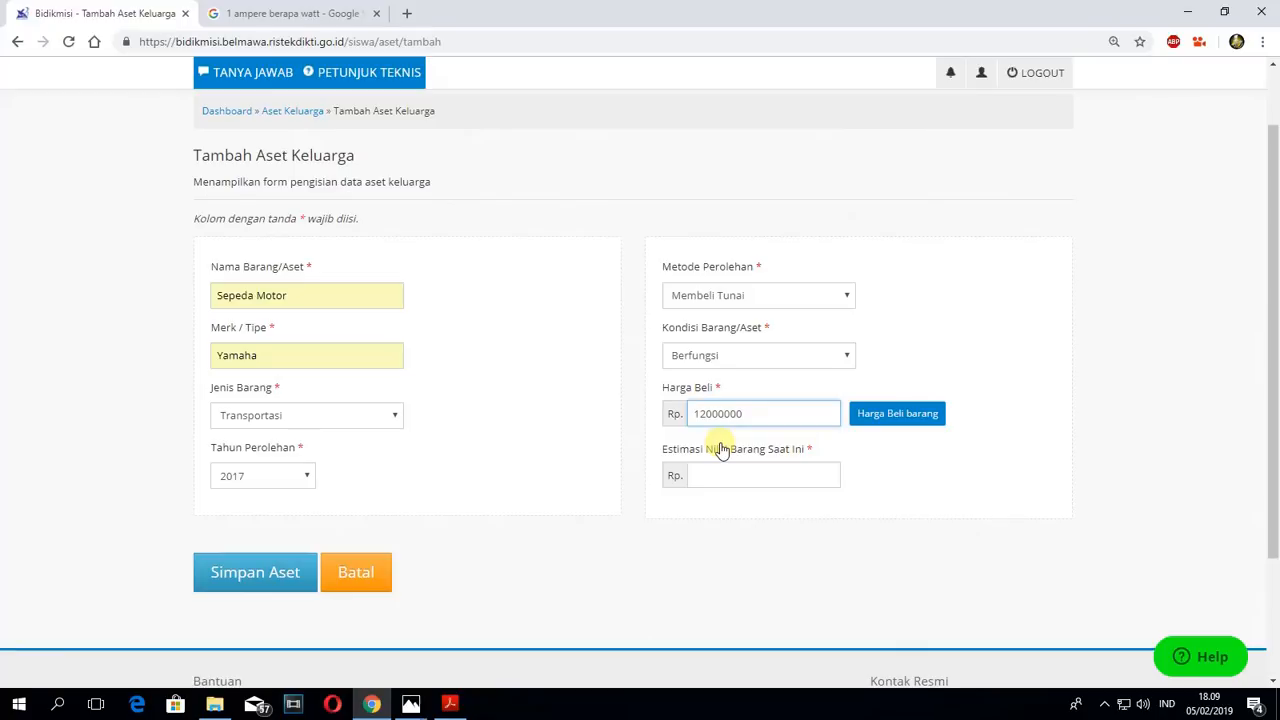
left_click(715, 476)
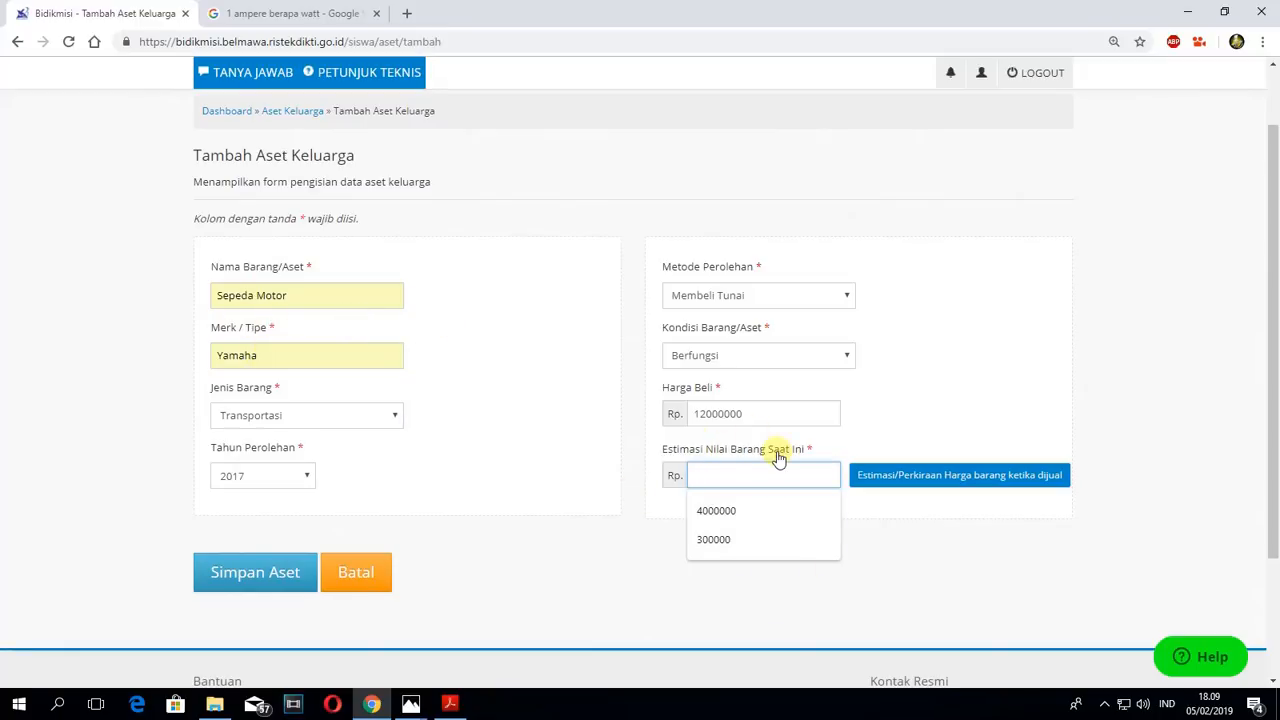
type("7000000")
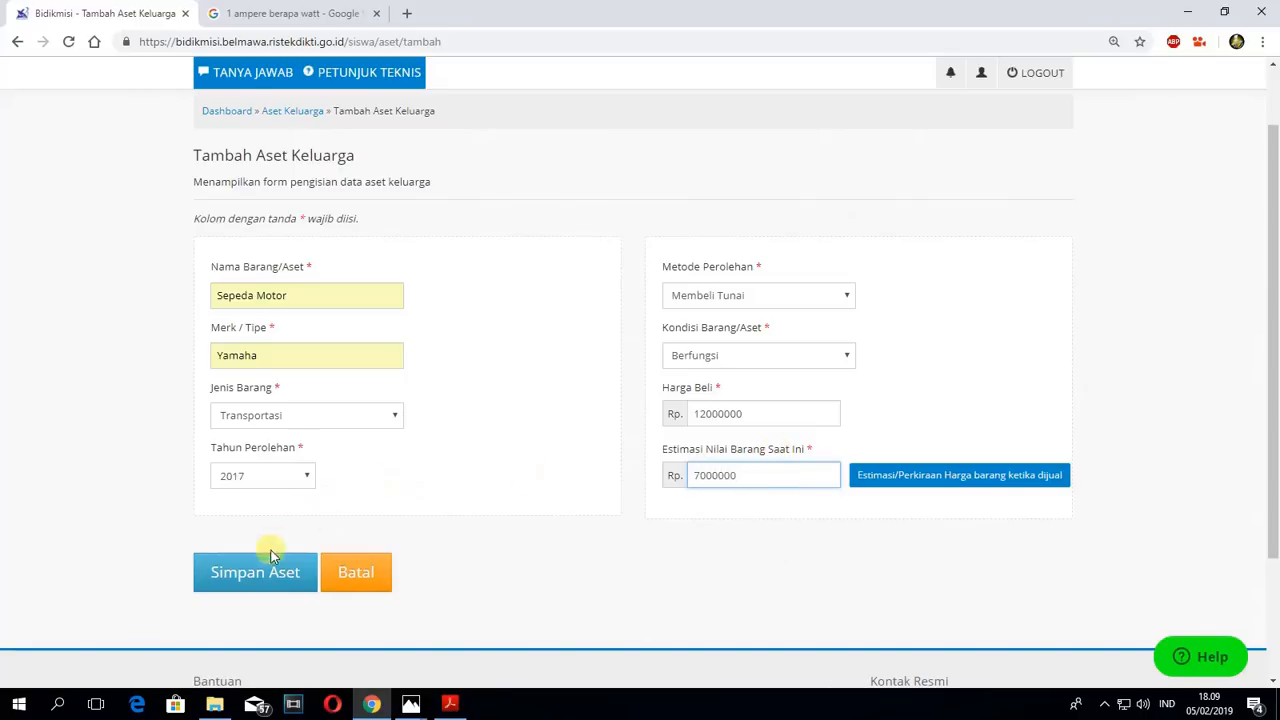
left_click(249, 580)
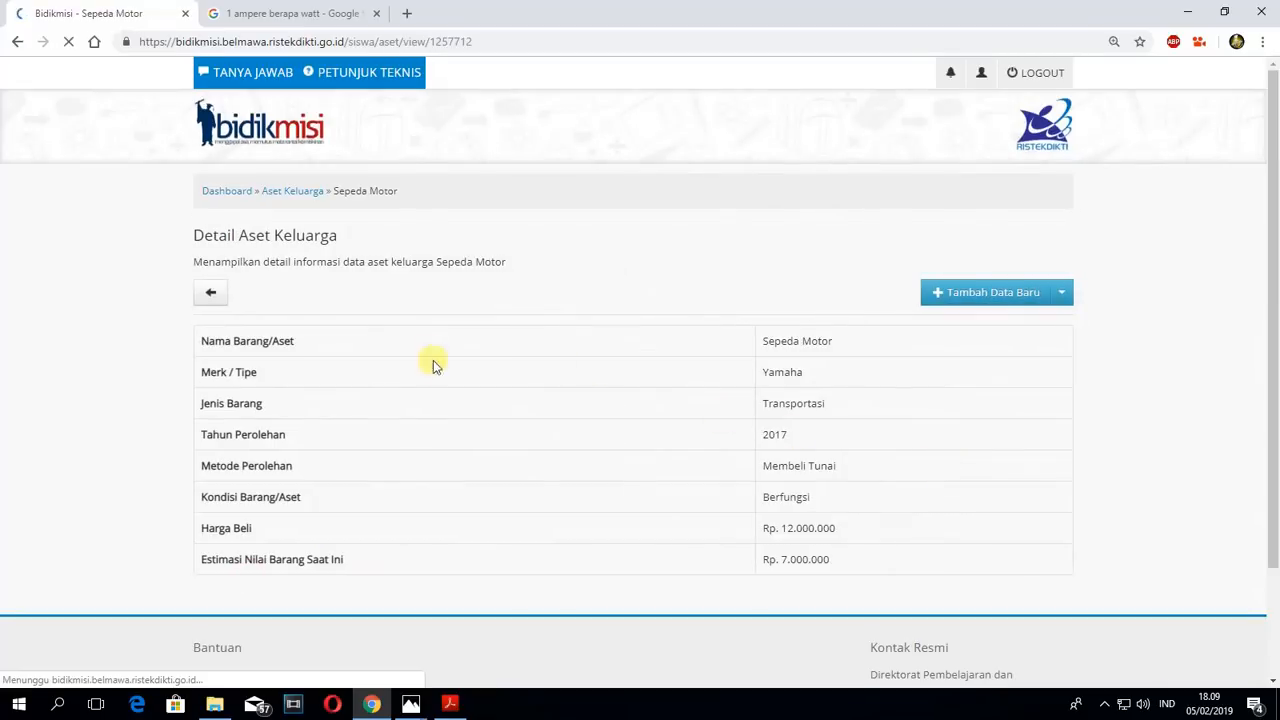
- Start adding another asset from the Aset Keluarga list, with Handphone as Nama Barang/Aset and Samsung as Merk / Tipe
left_click(280, 187)
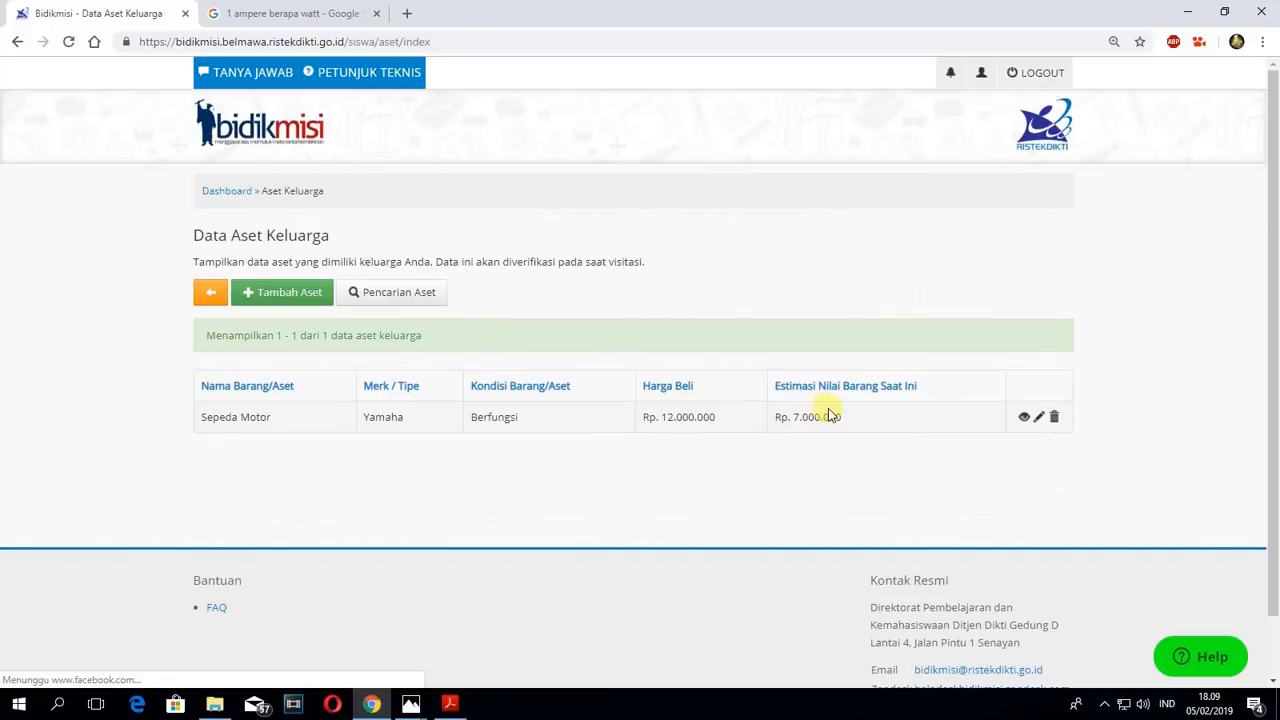
left_click(280, 300)
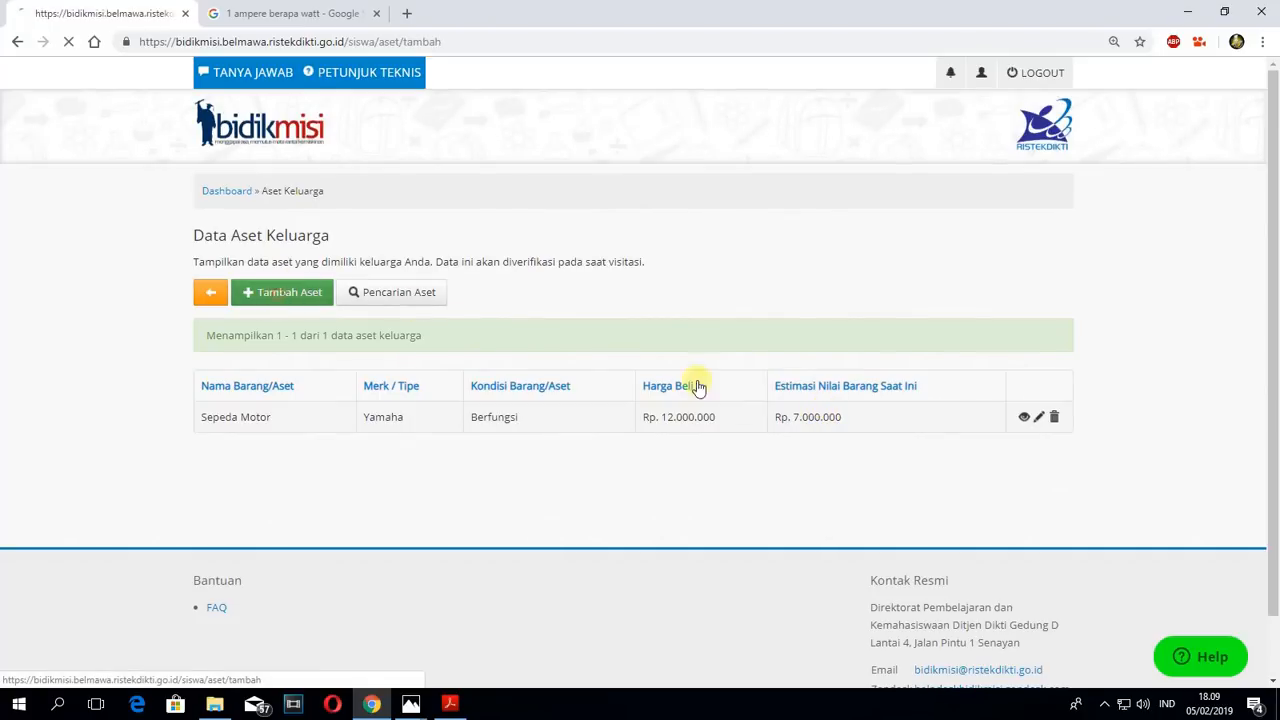
left_click(245, 370)
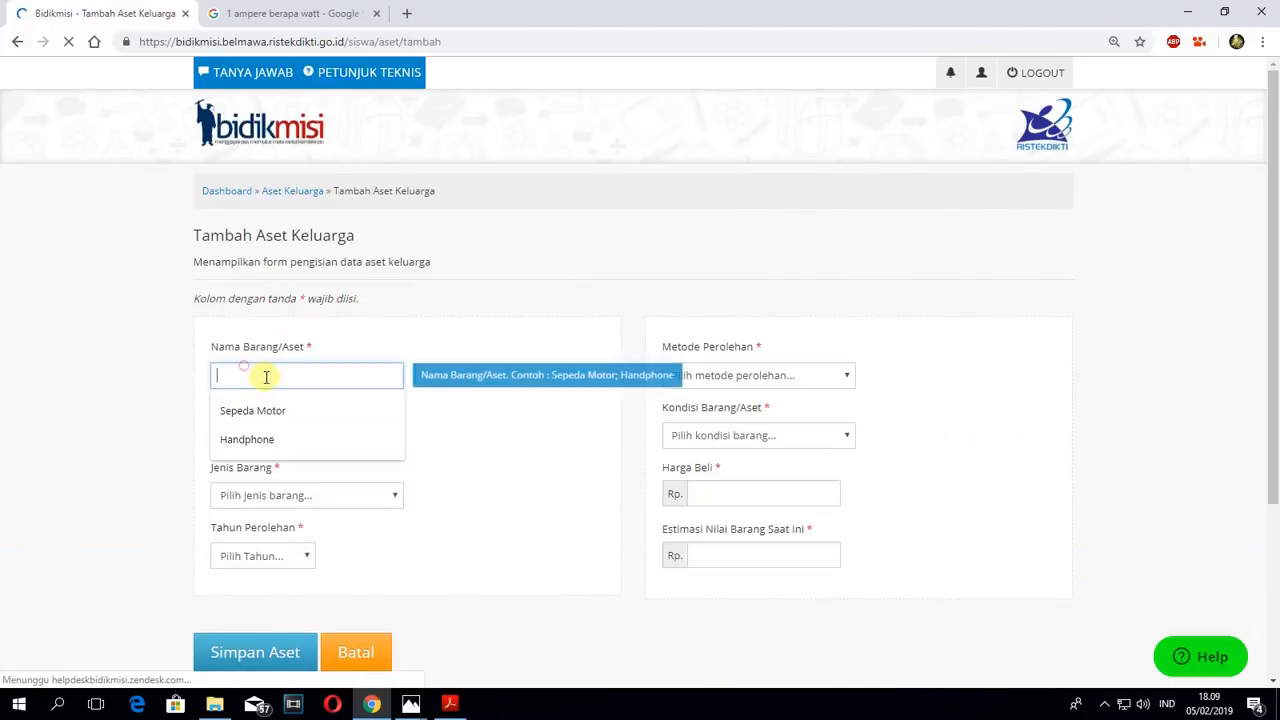
left_click(329, 439)
left_click(238, 432)
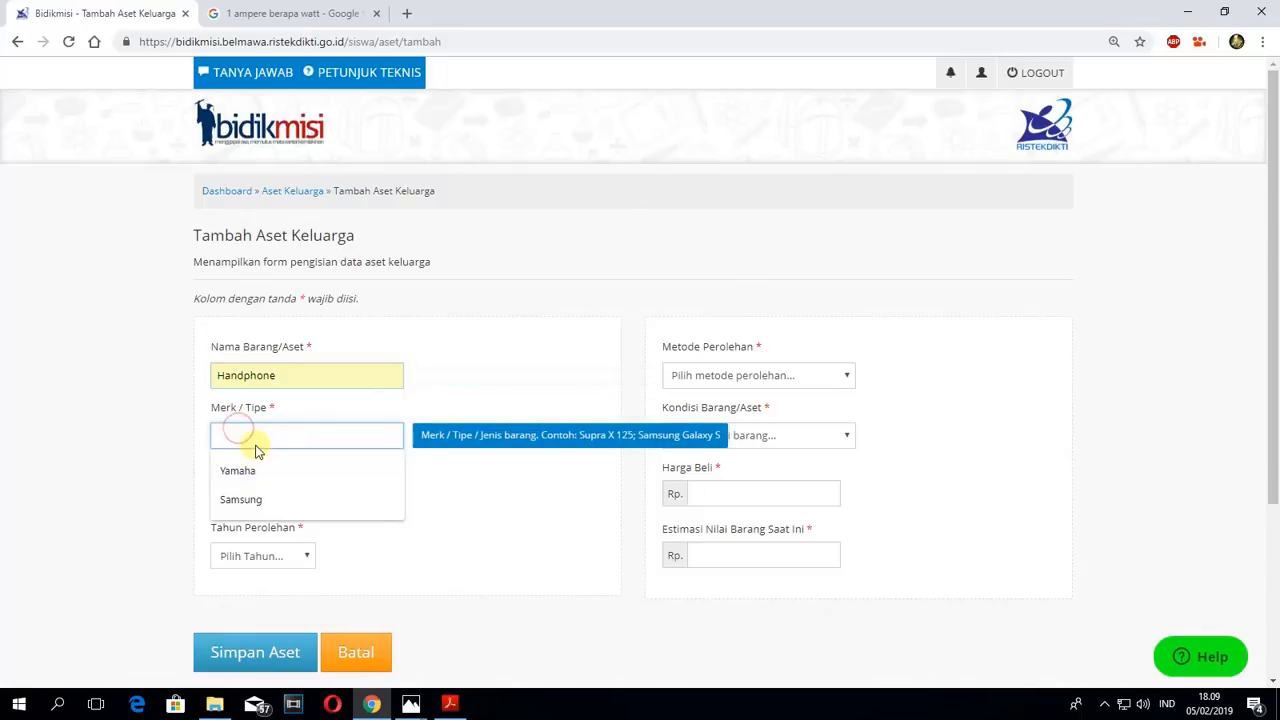
left_click(250, 498)
- Set the handphone's Jenis Barang to Alat Komunikasi and Tahun Perolehan to 2018
left_click(297, 498)
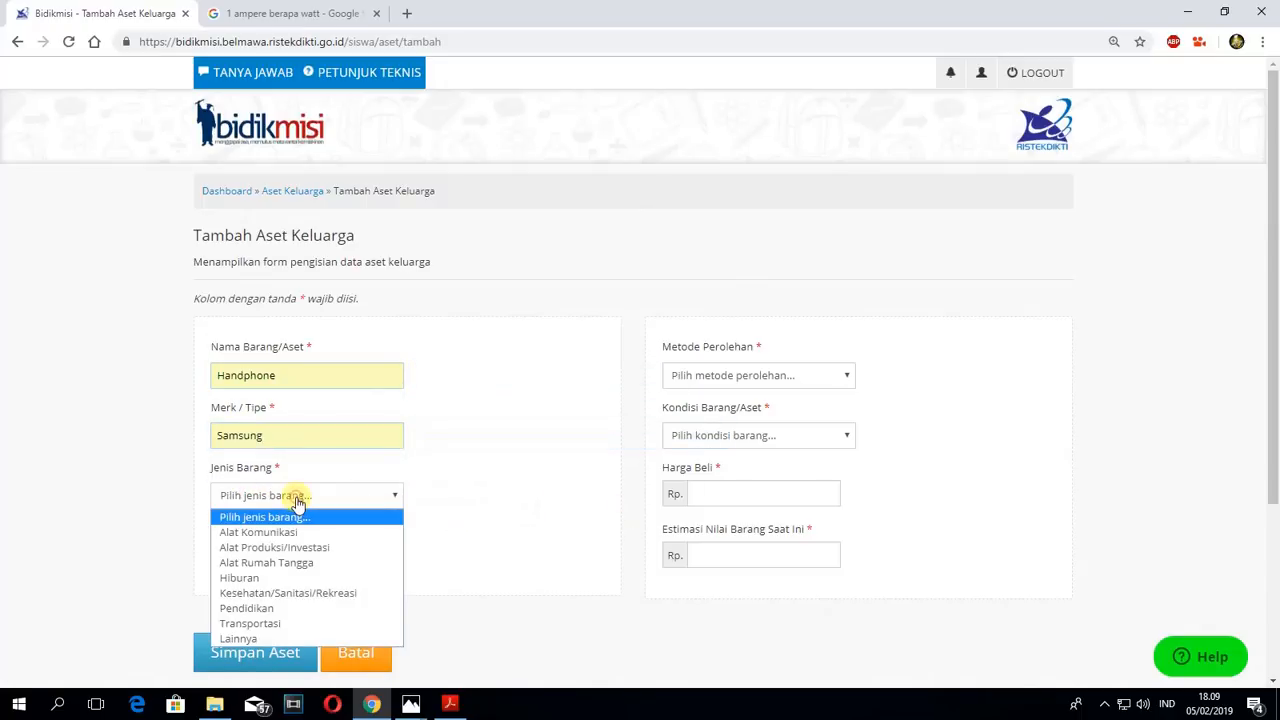
left_click(262, 533)
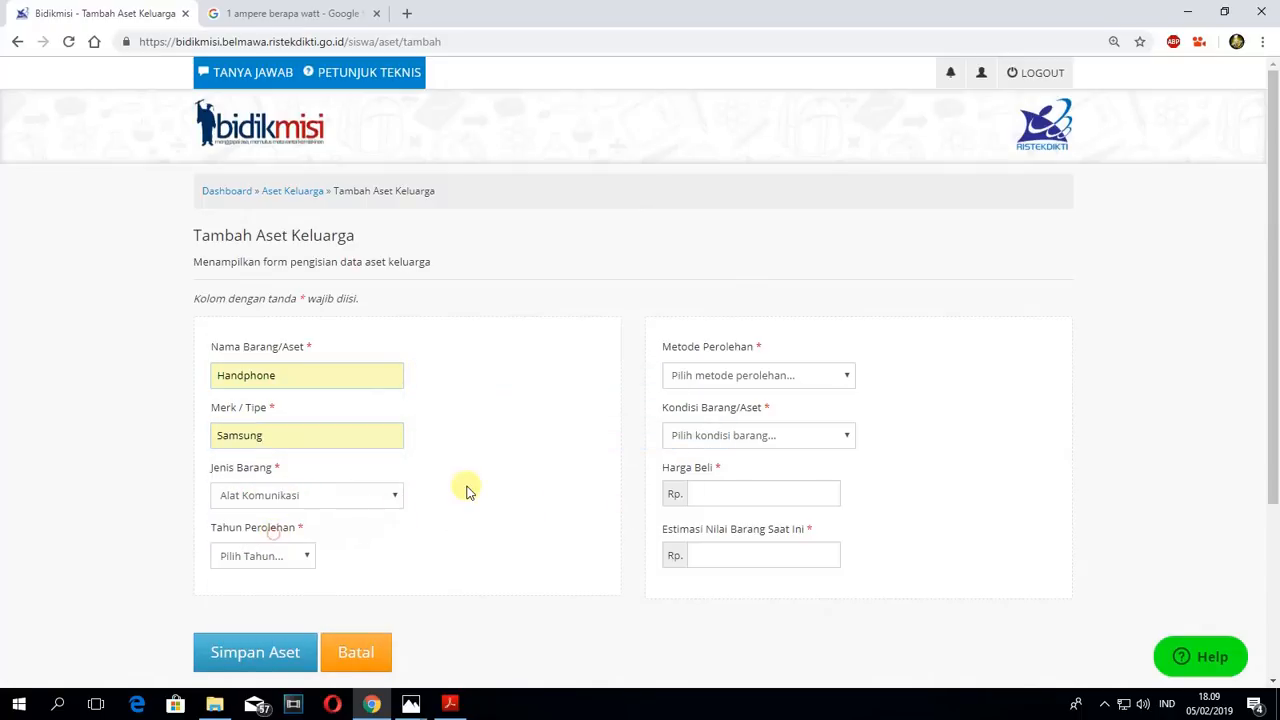
left_click(289, 555)
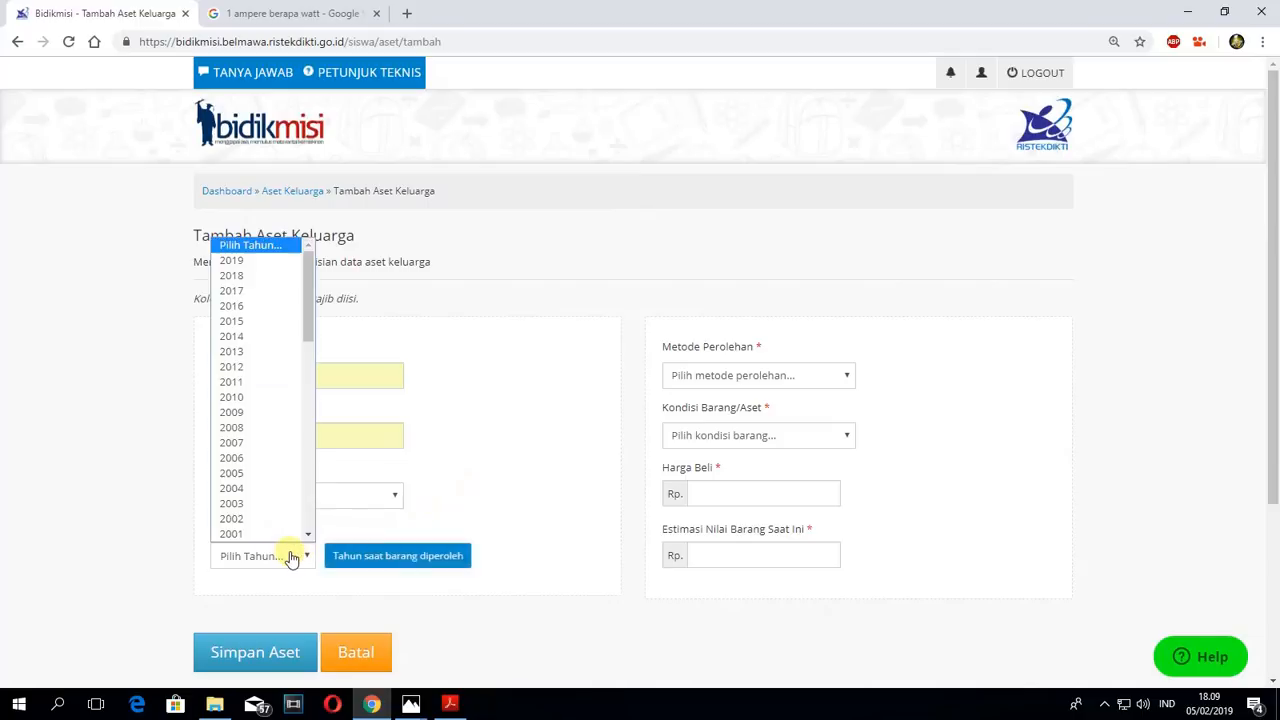
left_click(235, 275)
- Set the handphone's Metode Perolehan to Membeli Tunai and Kondisi Barang/Aset to Berfungsi
left_click(764, 375)
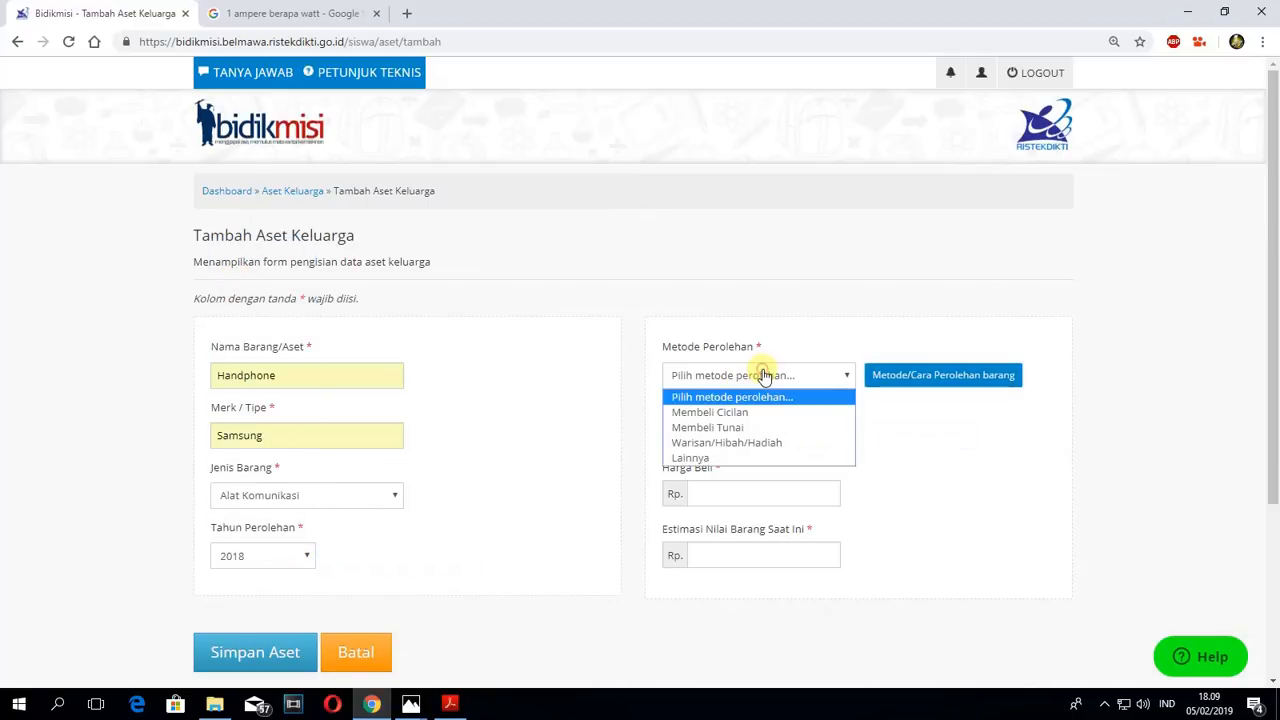
left_click(710, 428)
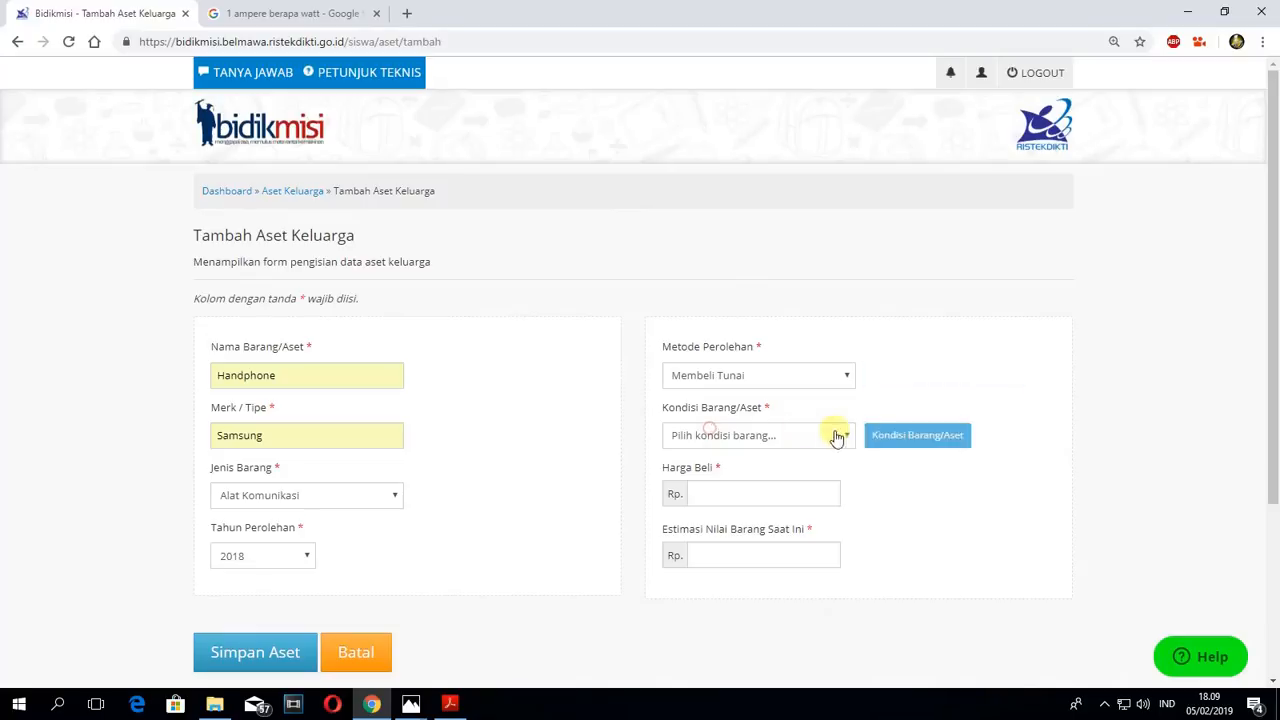
left_click(708, 434)
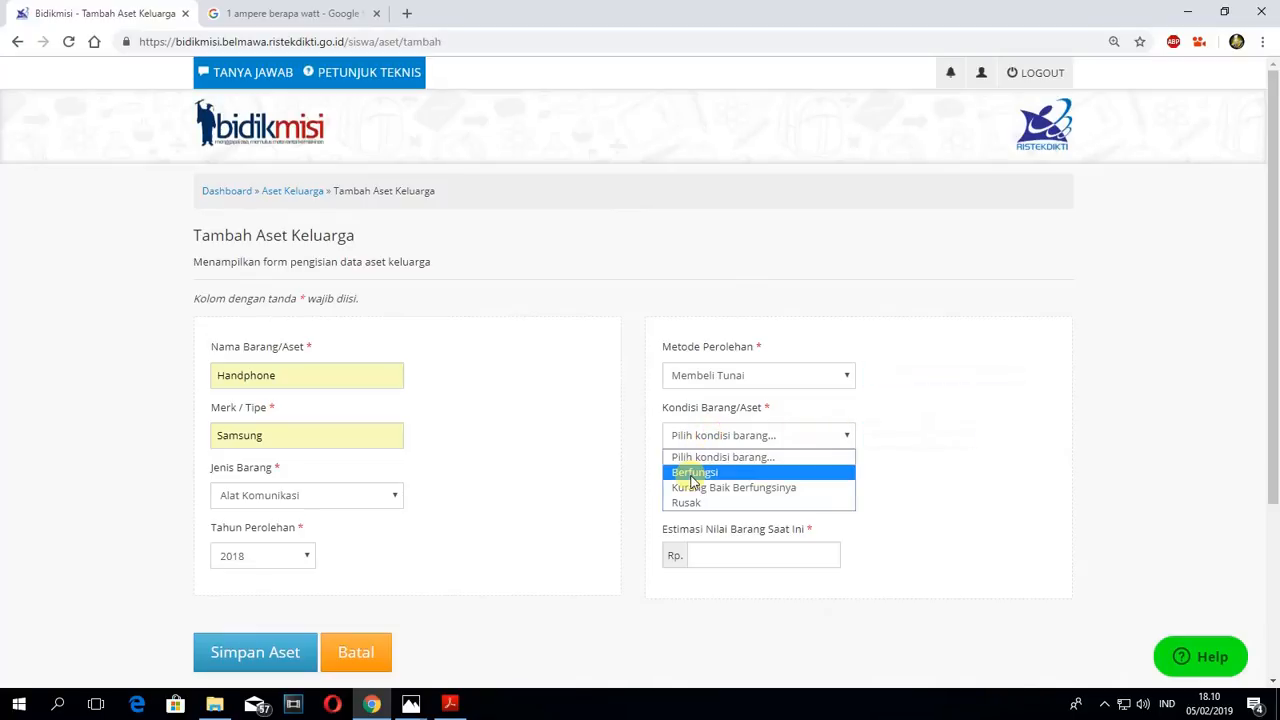
left_click(697, 471)
- Set the handphone's Harga Beli to 1000000 and Estimasi Nilai Barang Saat Ini to 300000, and save the asset
left_click(722, 494)
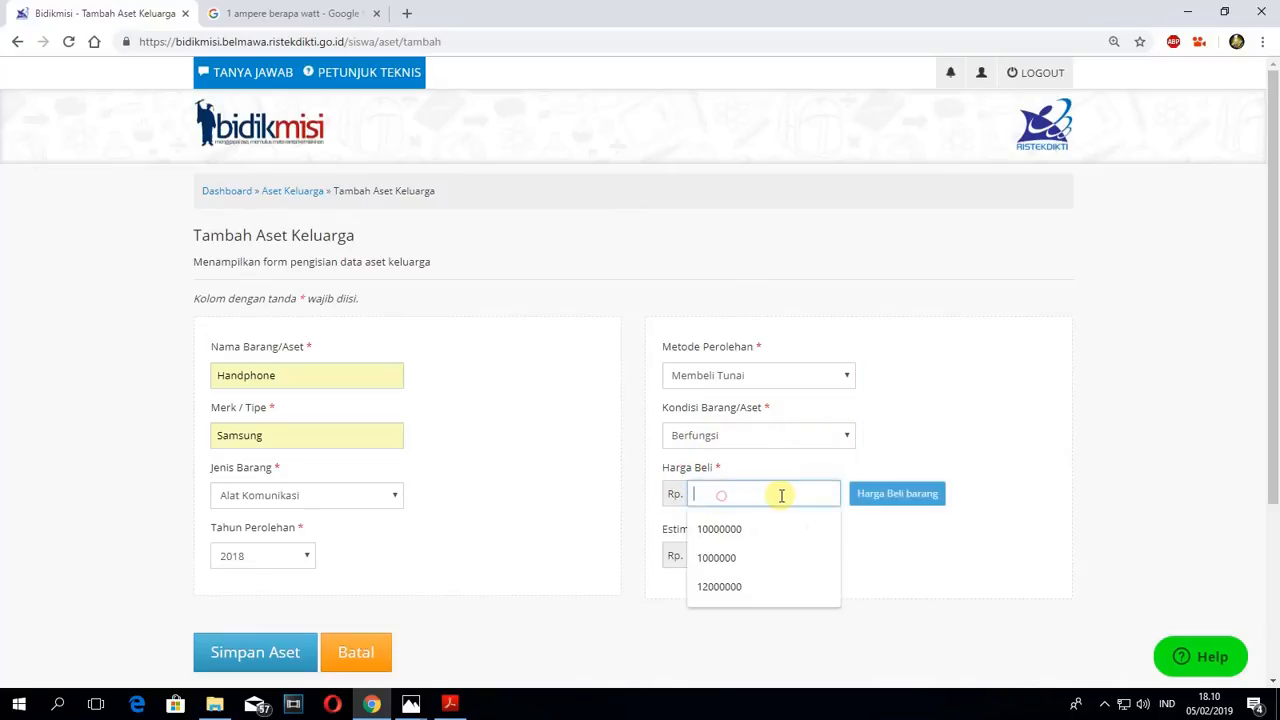
left_click(718, 557)
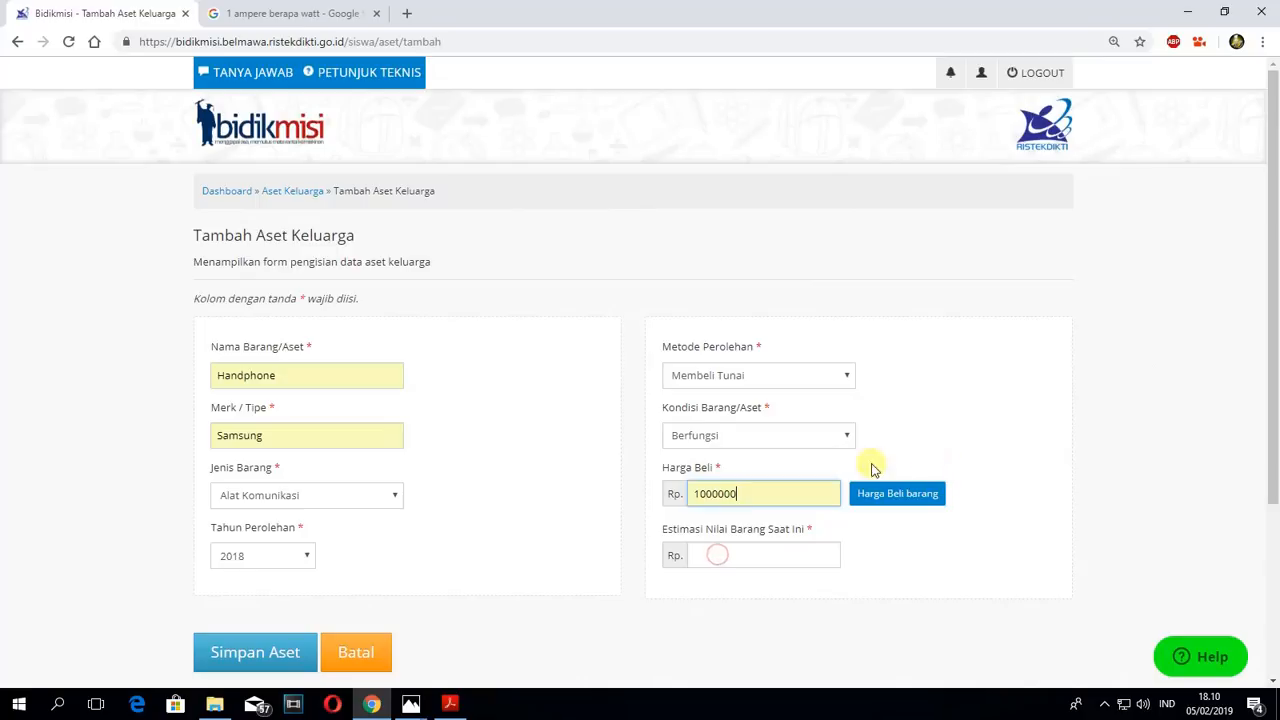
left_click(704, 551)
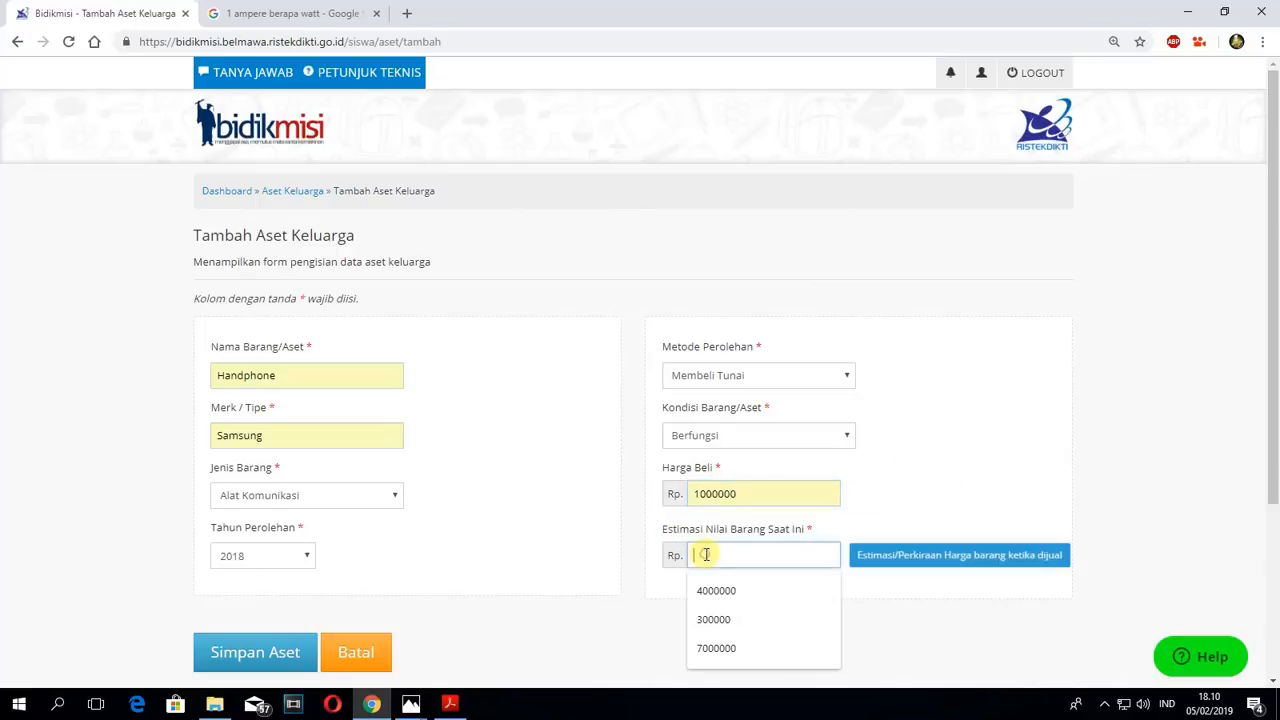
left_click(731, 621)
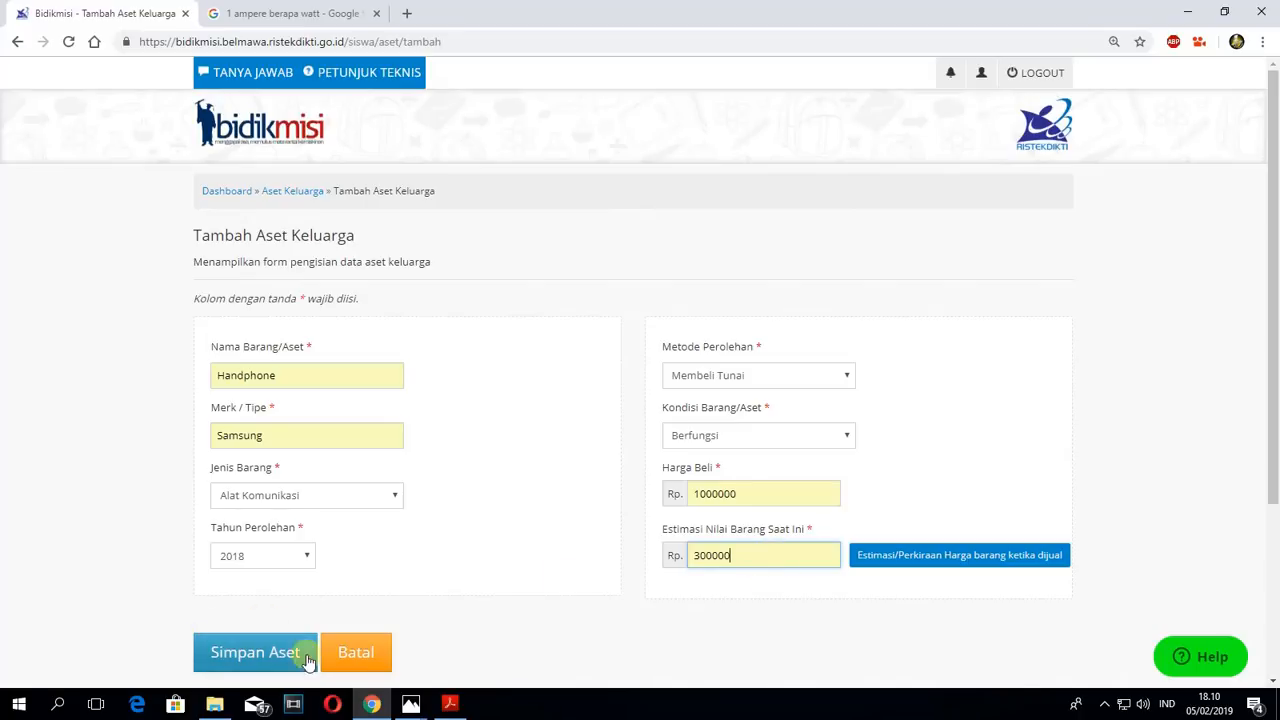
left_click(262, 652)
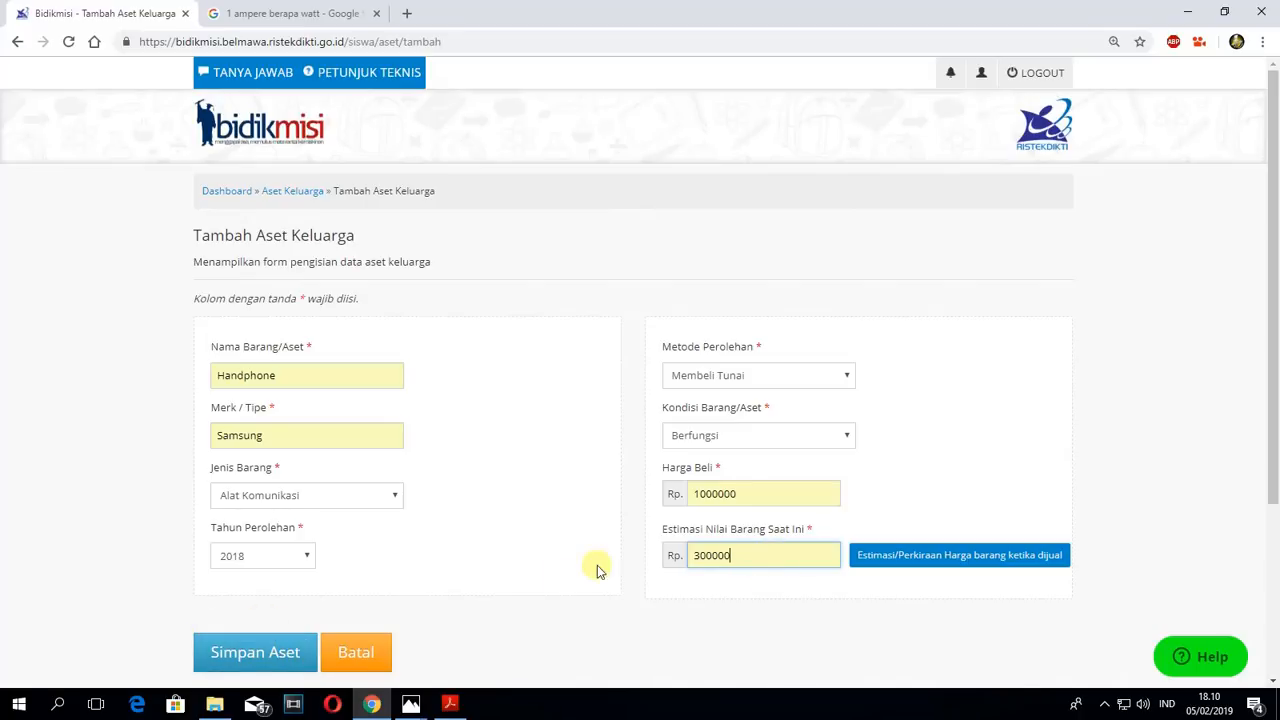
left_click(252, 655)
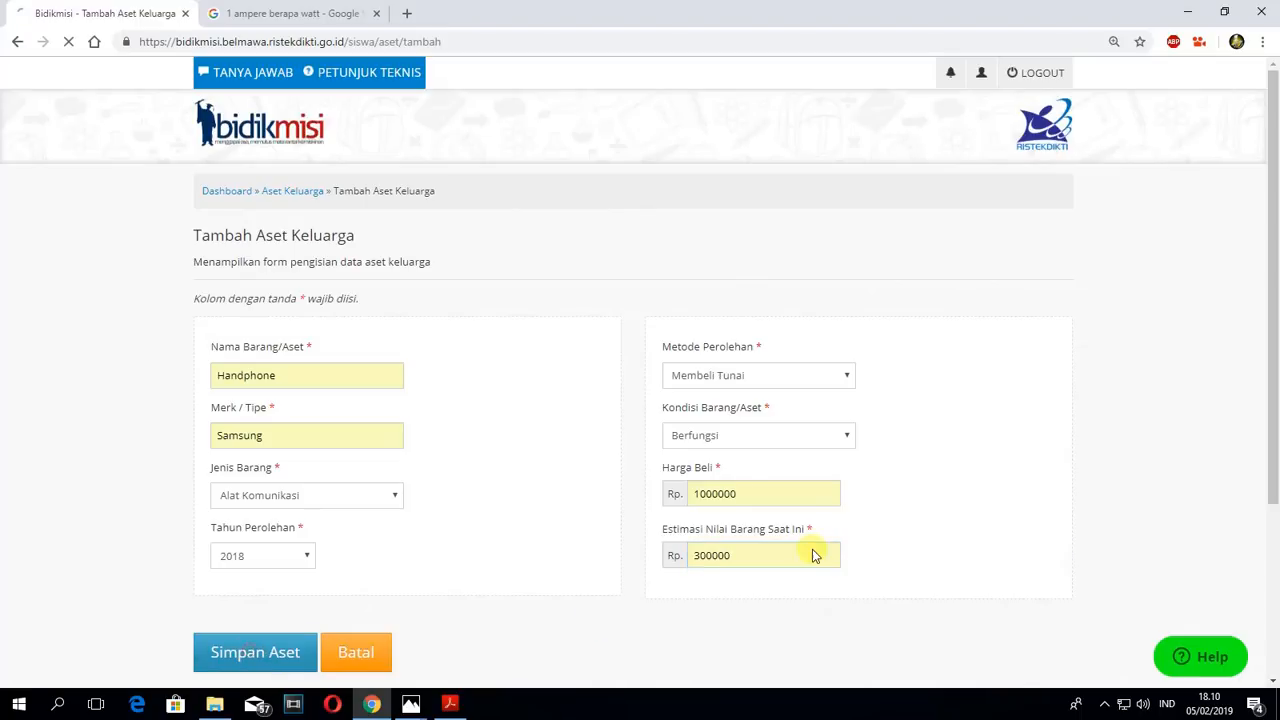
- Return through the Aset Keluarga list to the dashboard and open the Rencana Hidup section for filling in
left_click(292, 191)
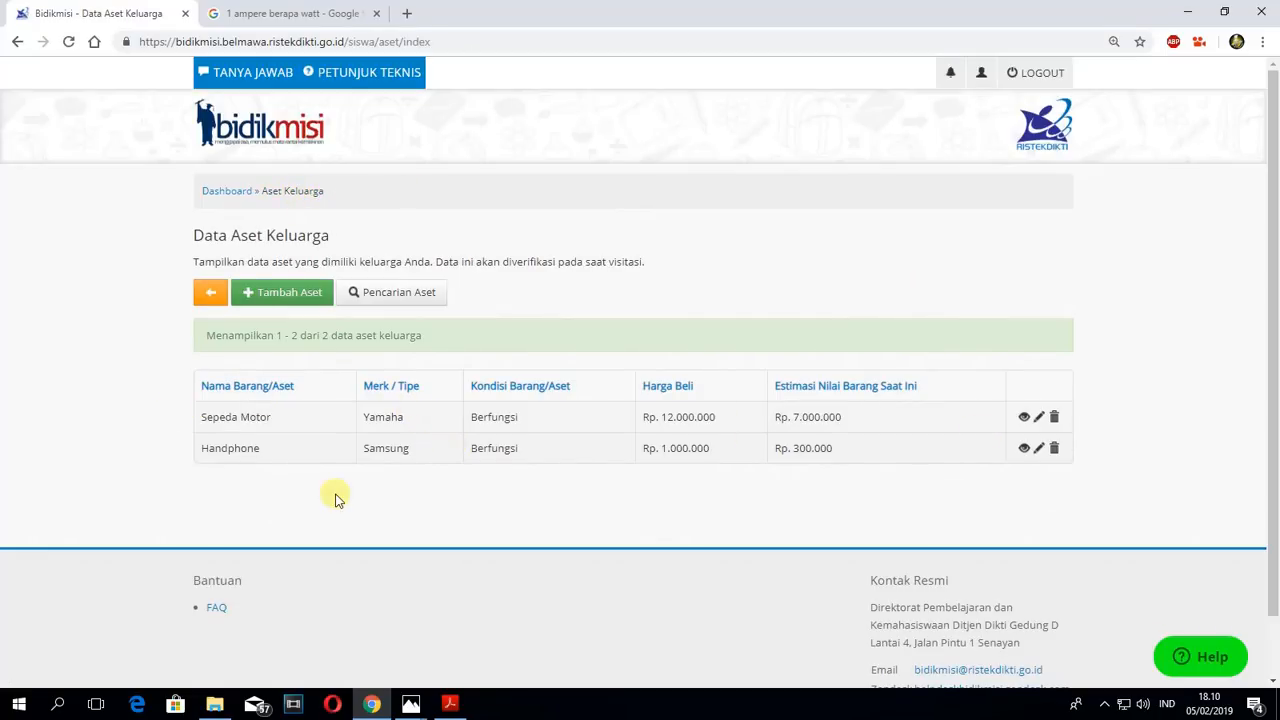
left_click(227, 192)
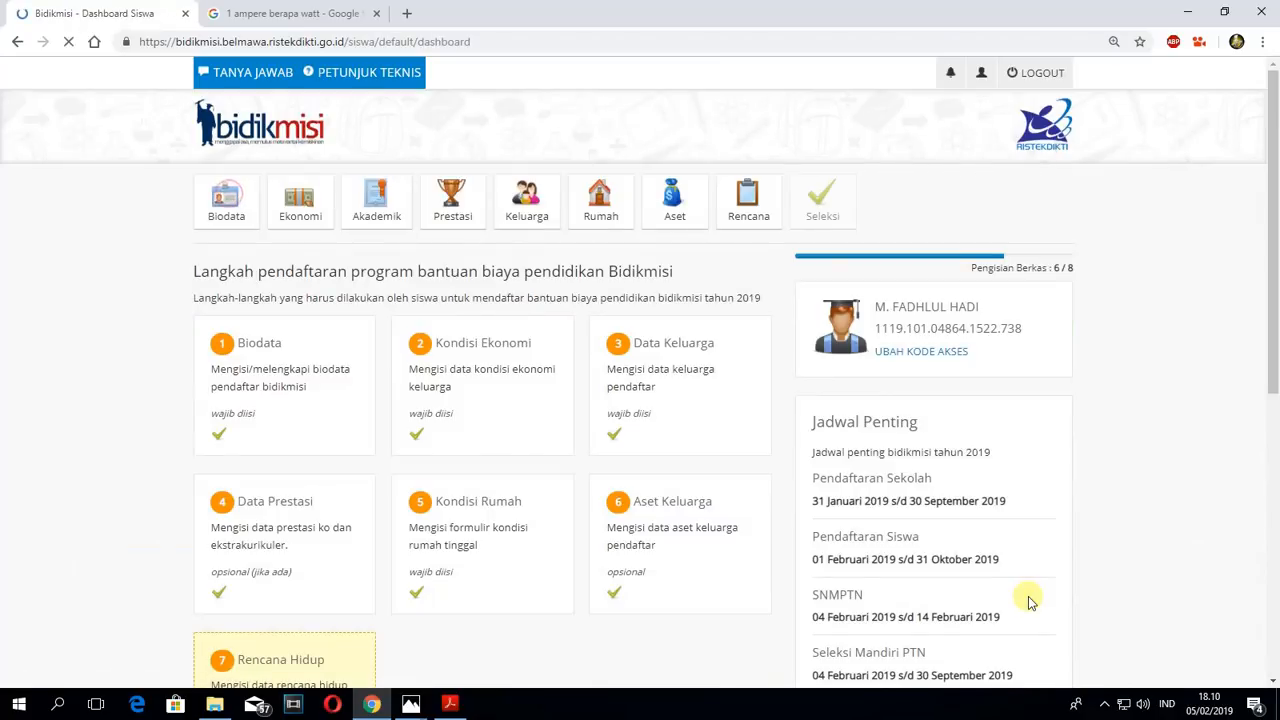
scroll(474, 588, "down", 3)
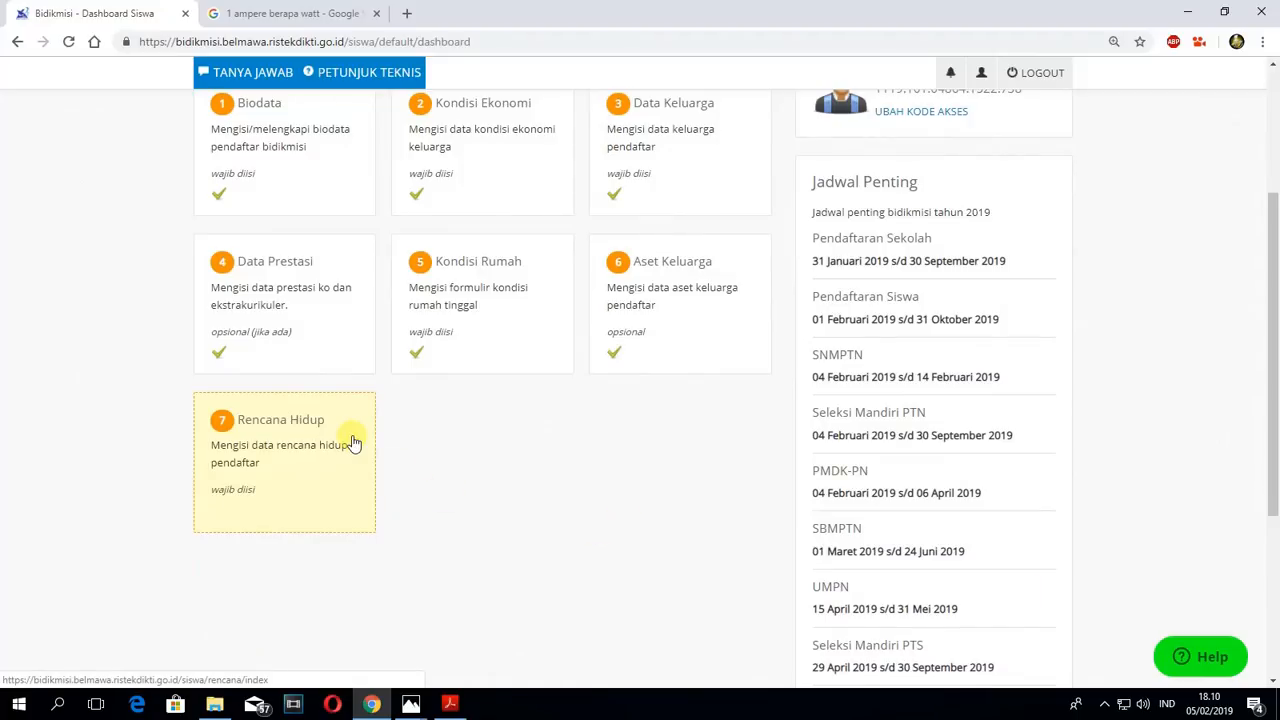
left_click(270, 437)
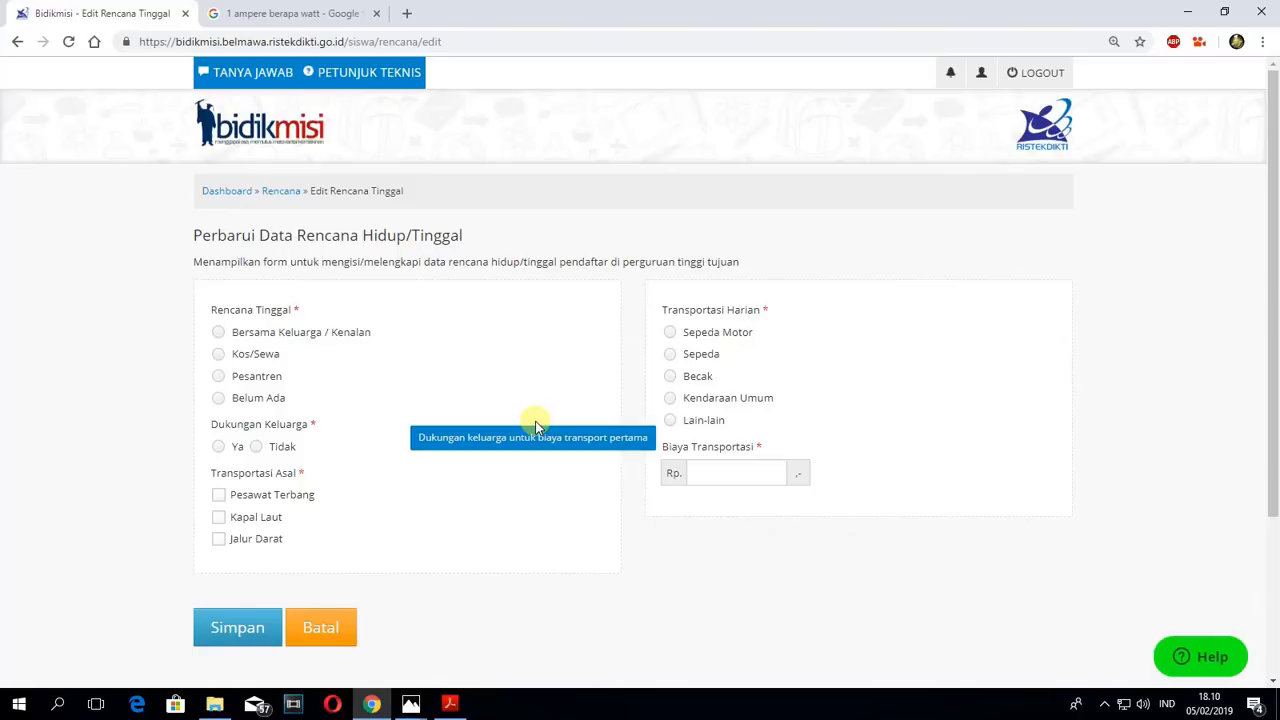
- Set Rencana Tinggal to Kos/Sewa and Dukungan Keluarga to Ya in the Rencana Hidup/Tinggal form
mouse_move(326, 334)
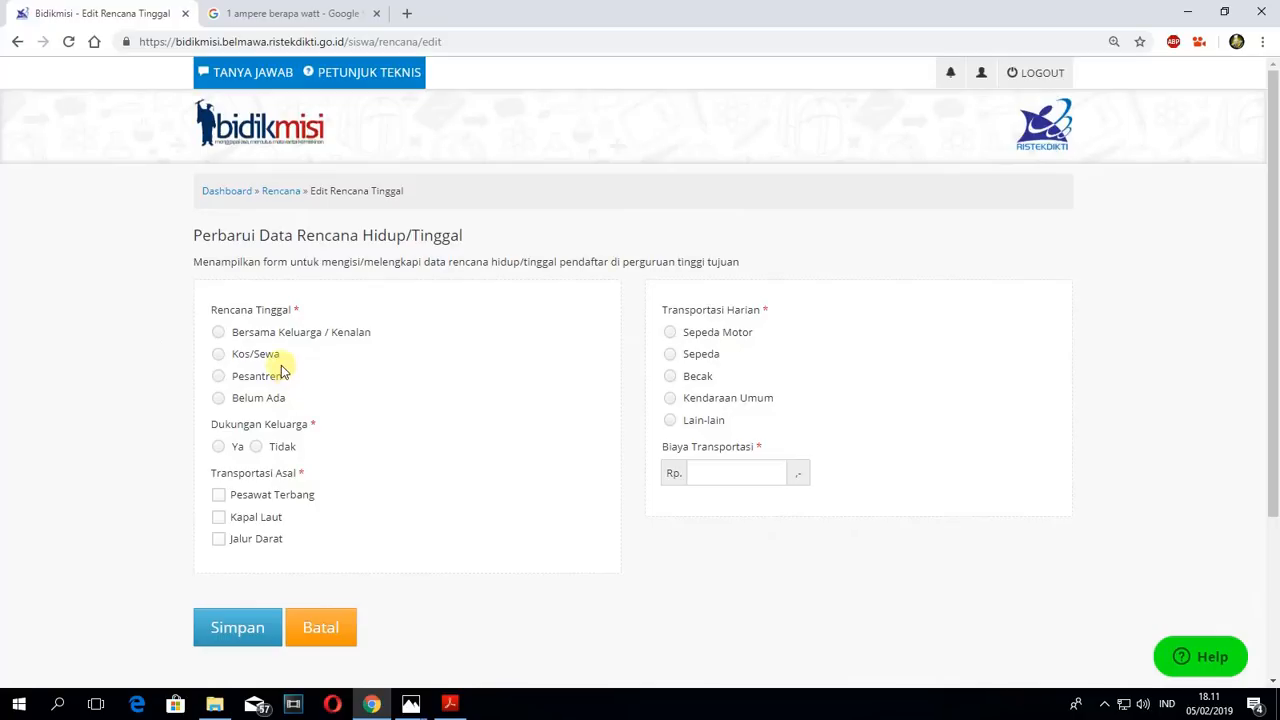
left_click(219, 355)
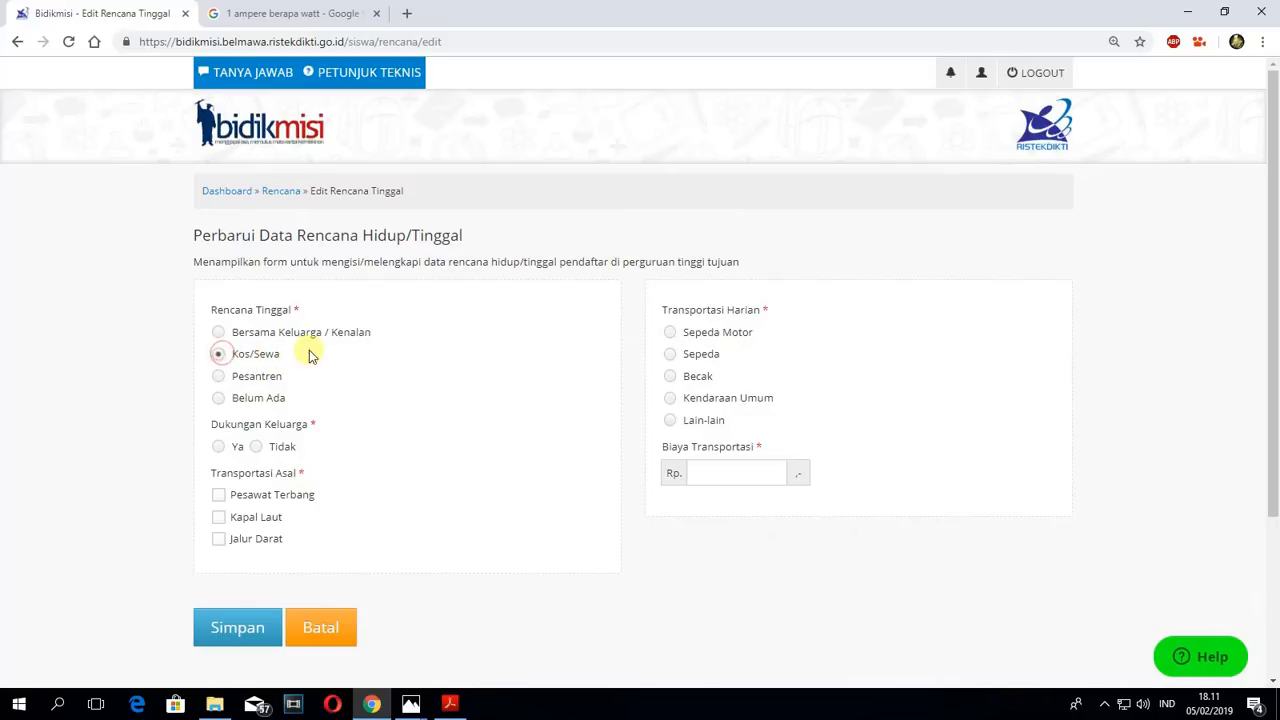
left_click(219, 332)
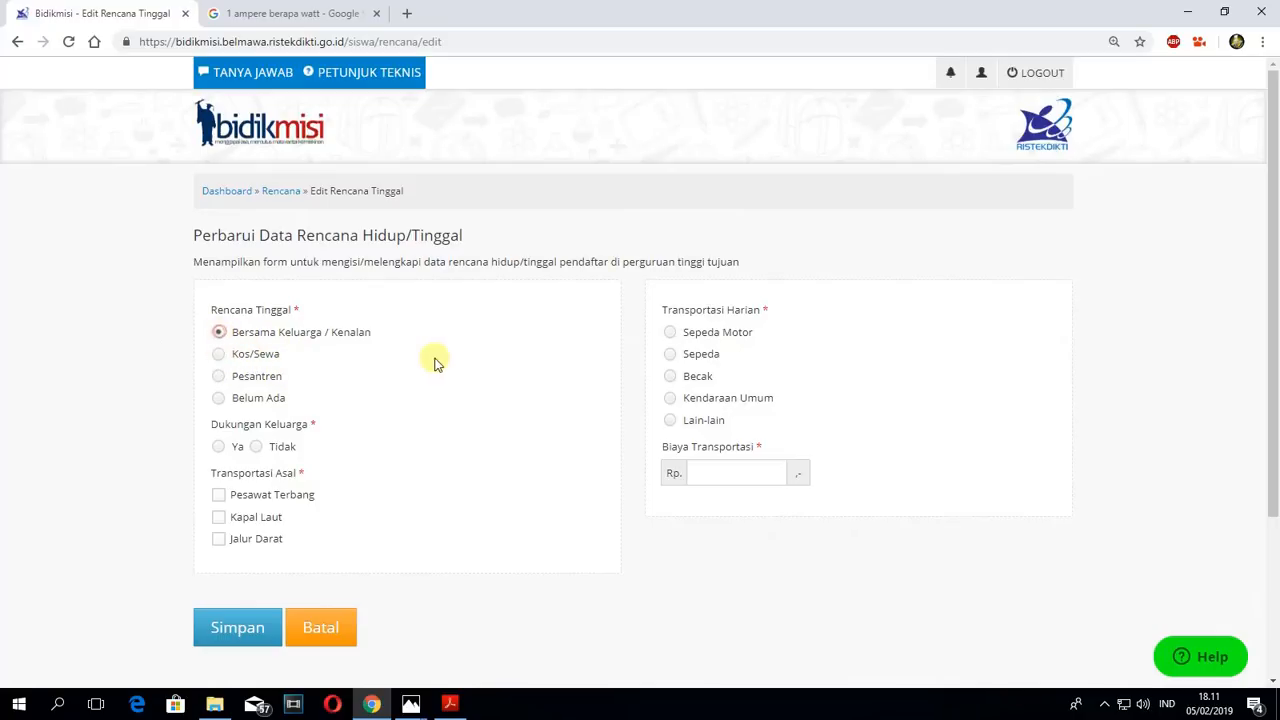
left_click(219, 354)
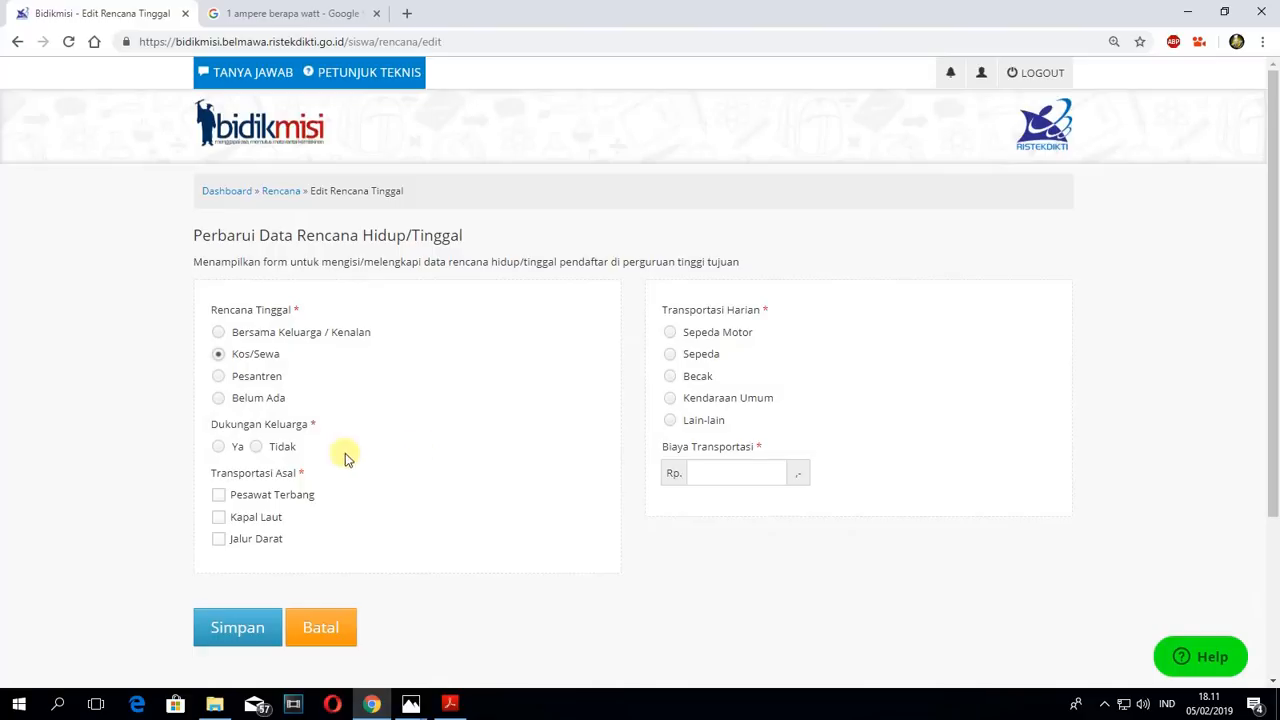
left_click(226, 450)
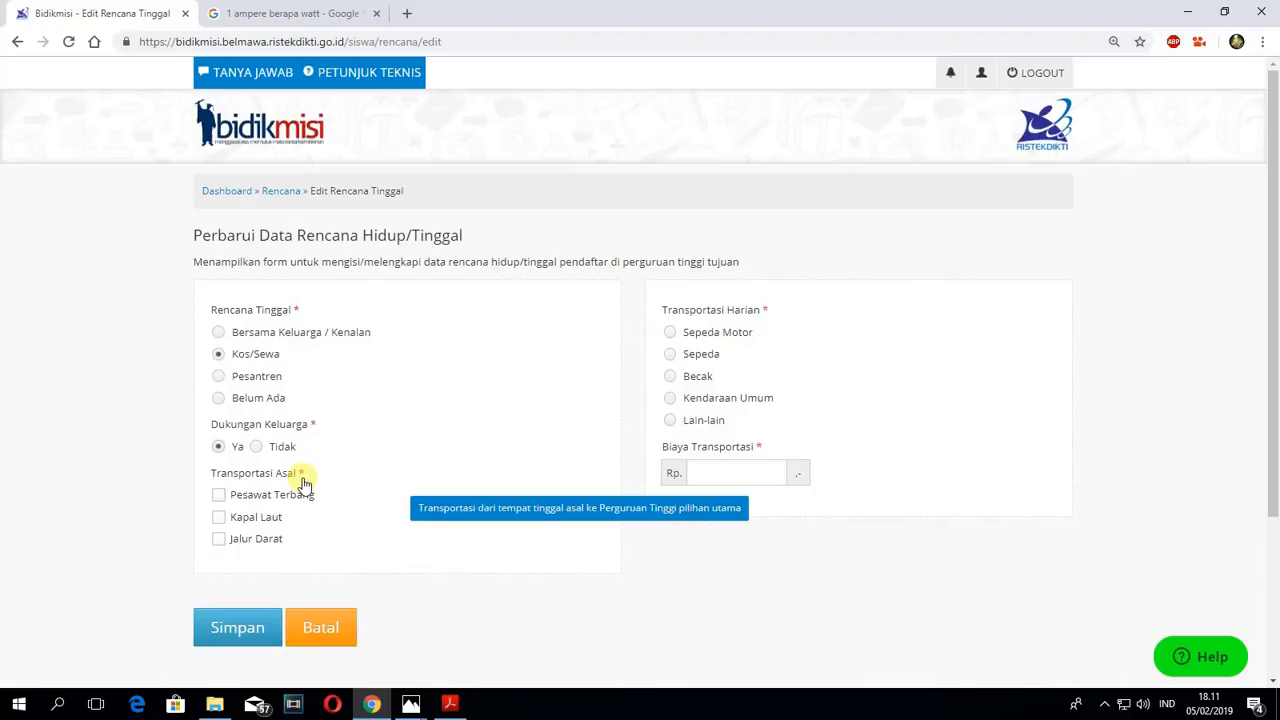
- Select only Jalur Darat as the Transportasi Asal and Kendaraan Umum as the Transportasi Harian
left_click(218, 540)
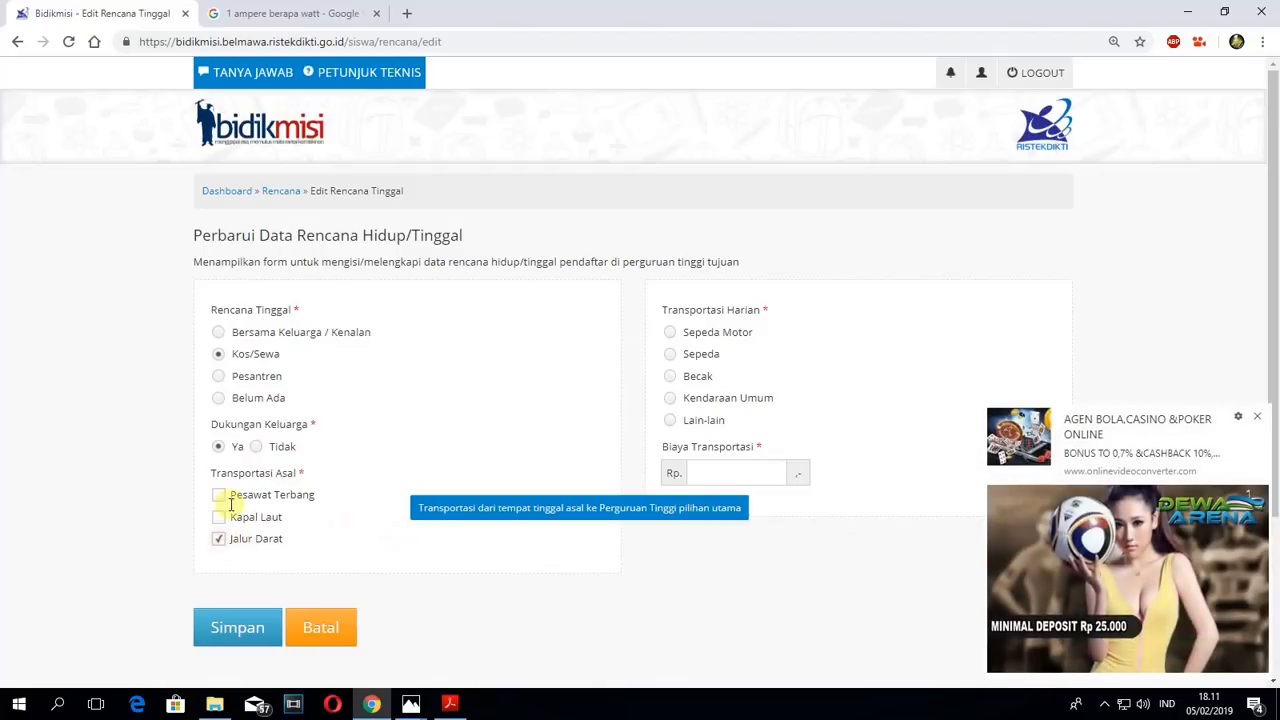
left_click(1257, 416)
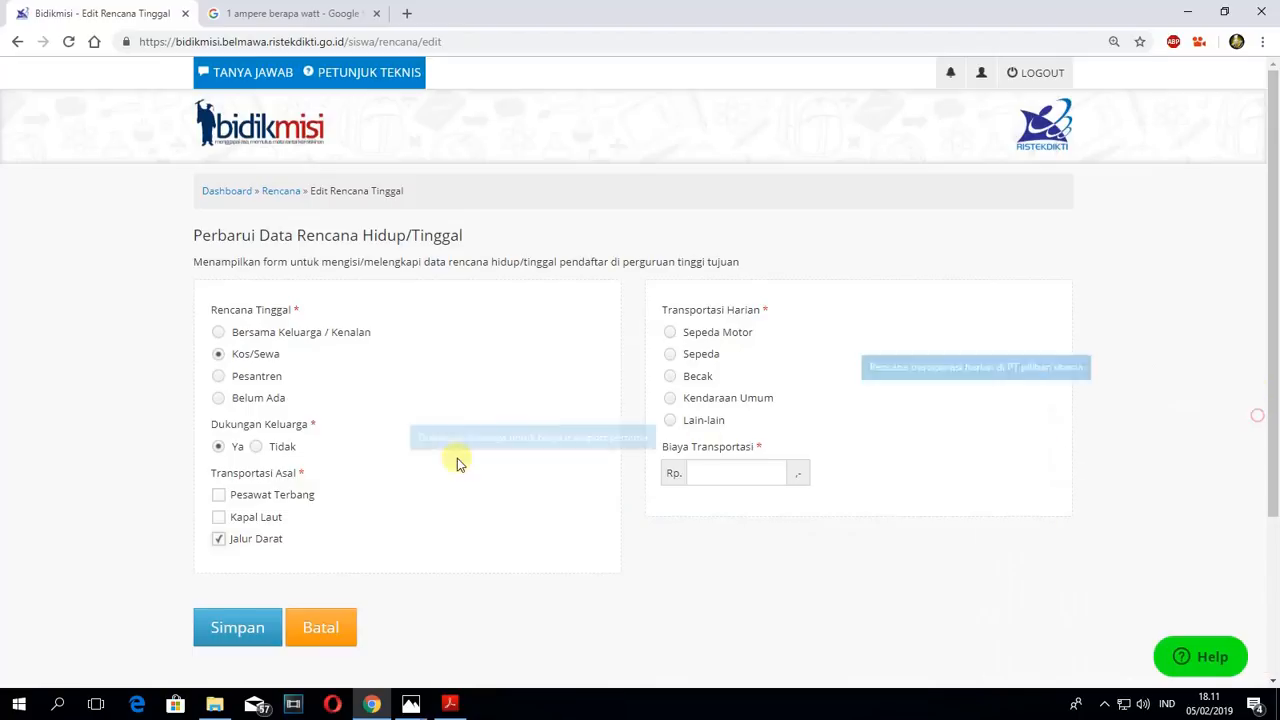
left_click(221, 494)
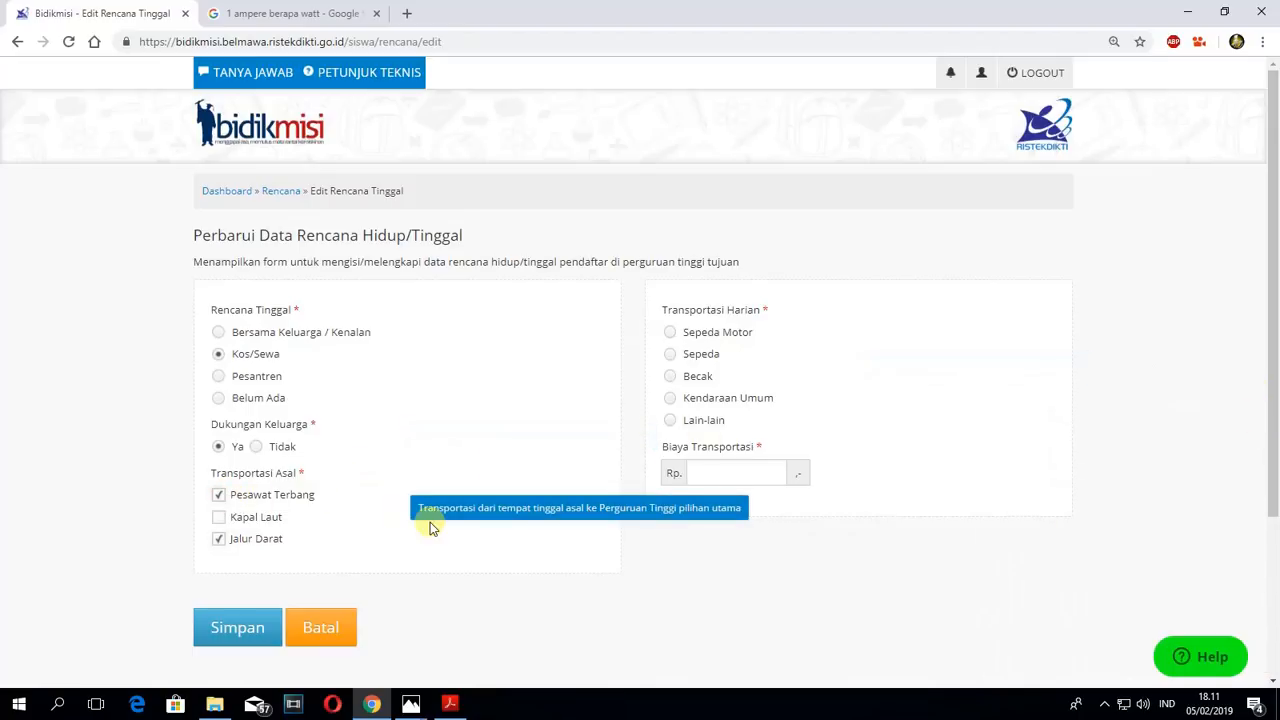
left_click(220, 494)
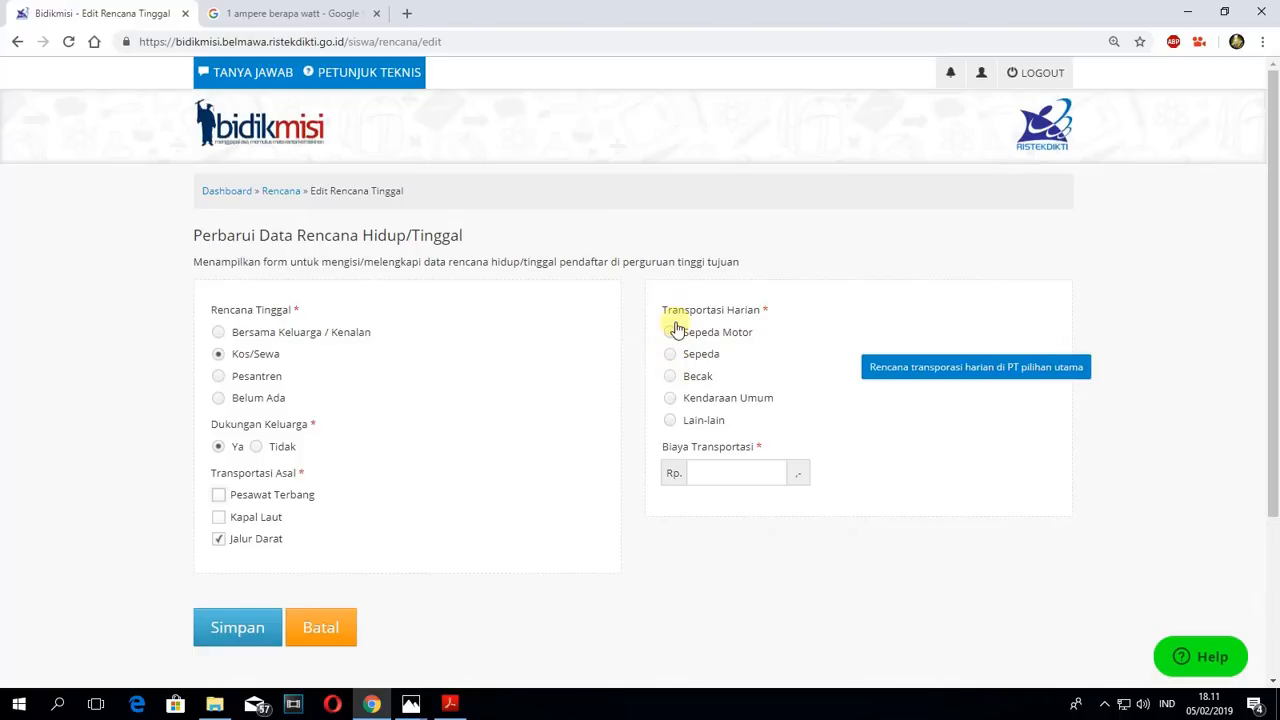
left_click(672, 398)
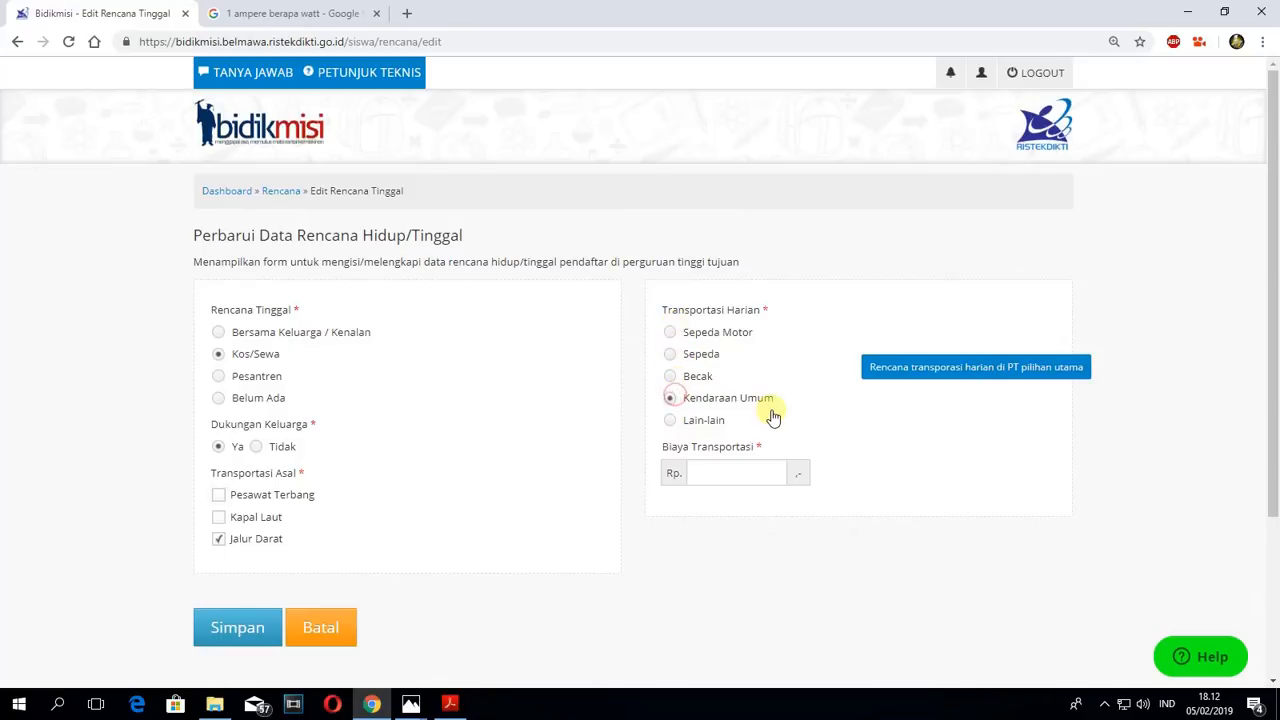
- Set Biaya Transportasi to 20000 and save the Rencana Hidup/Tinggal data
left_click(708, 472)
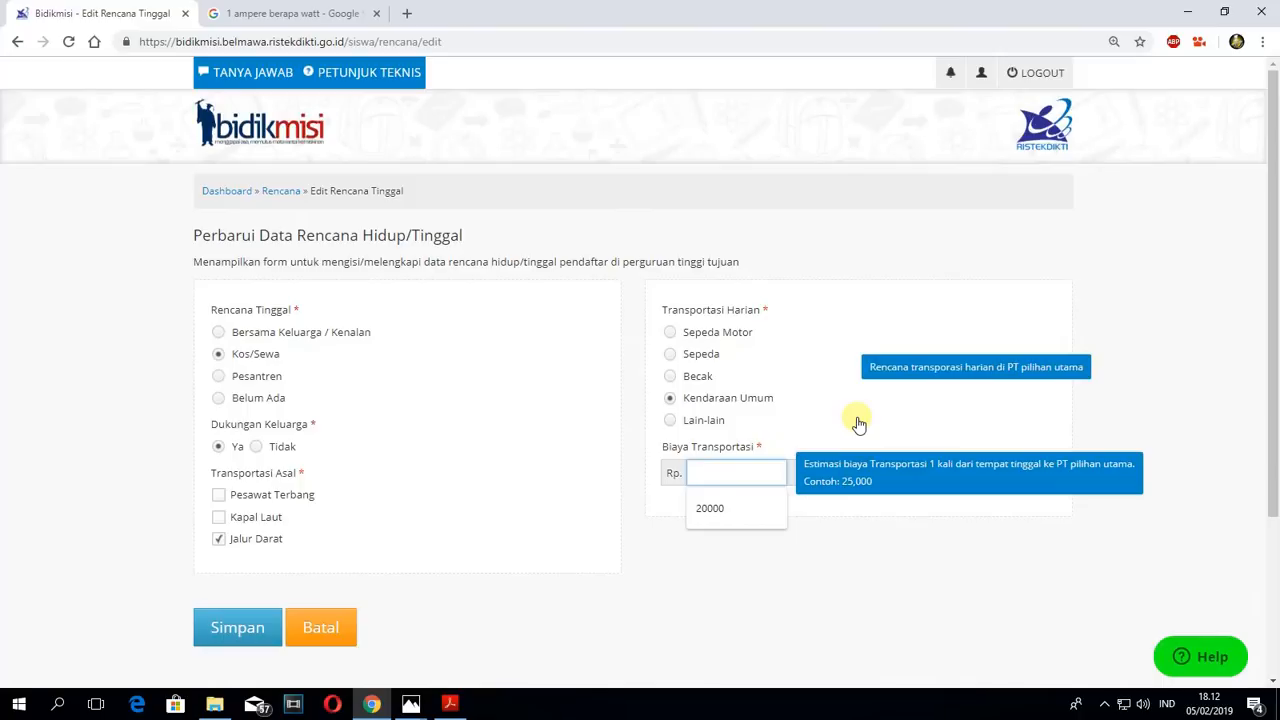
left_click(718, 508)
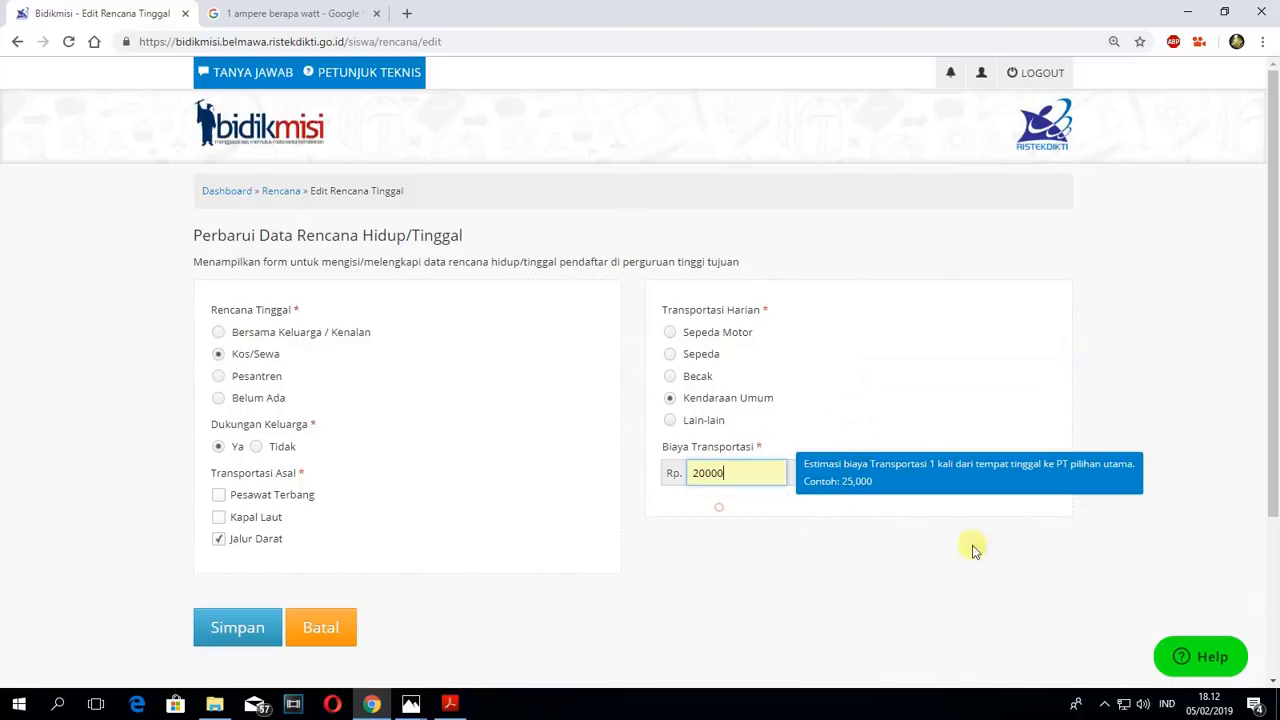
left_click(690, 557)
left_click(222, 628)
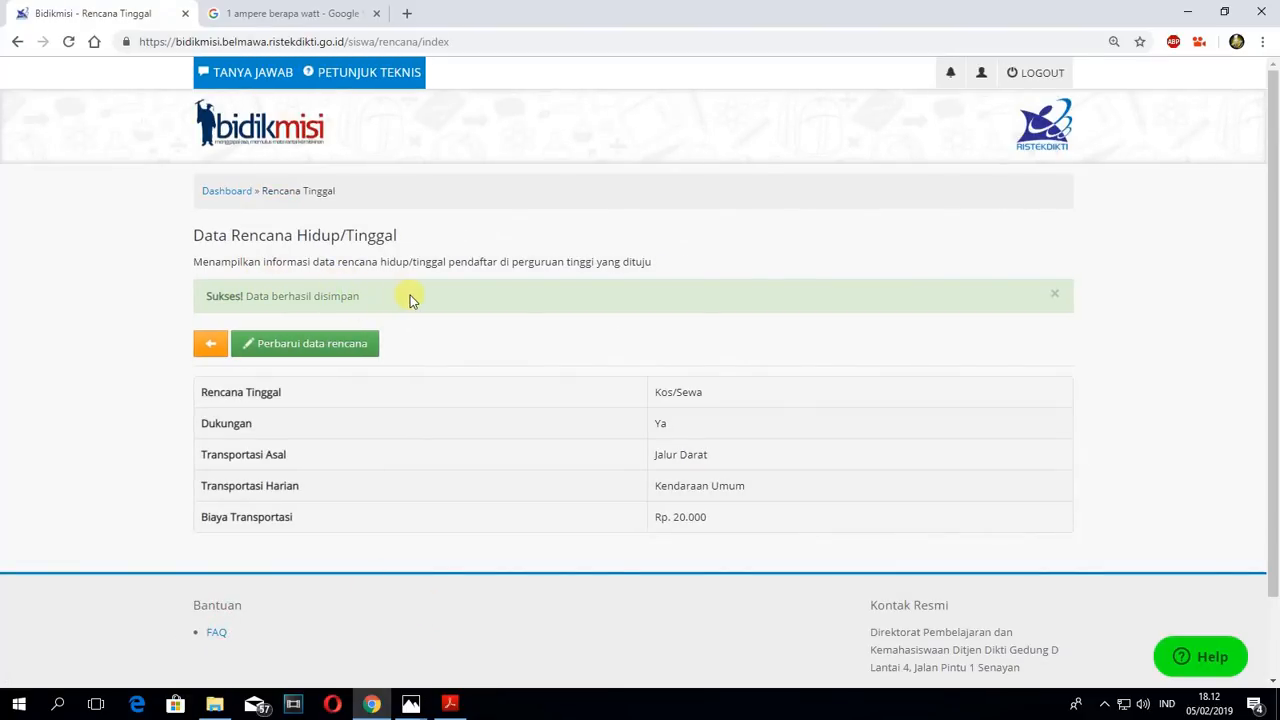
- Return to the dashboard and check the completion status of the registration steps
left_click(236, 192)
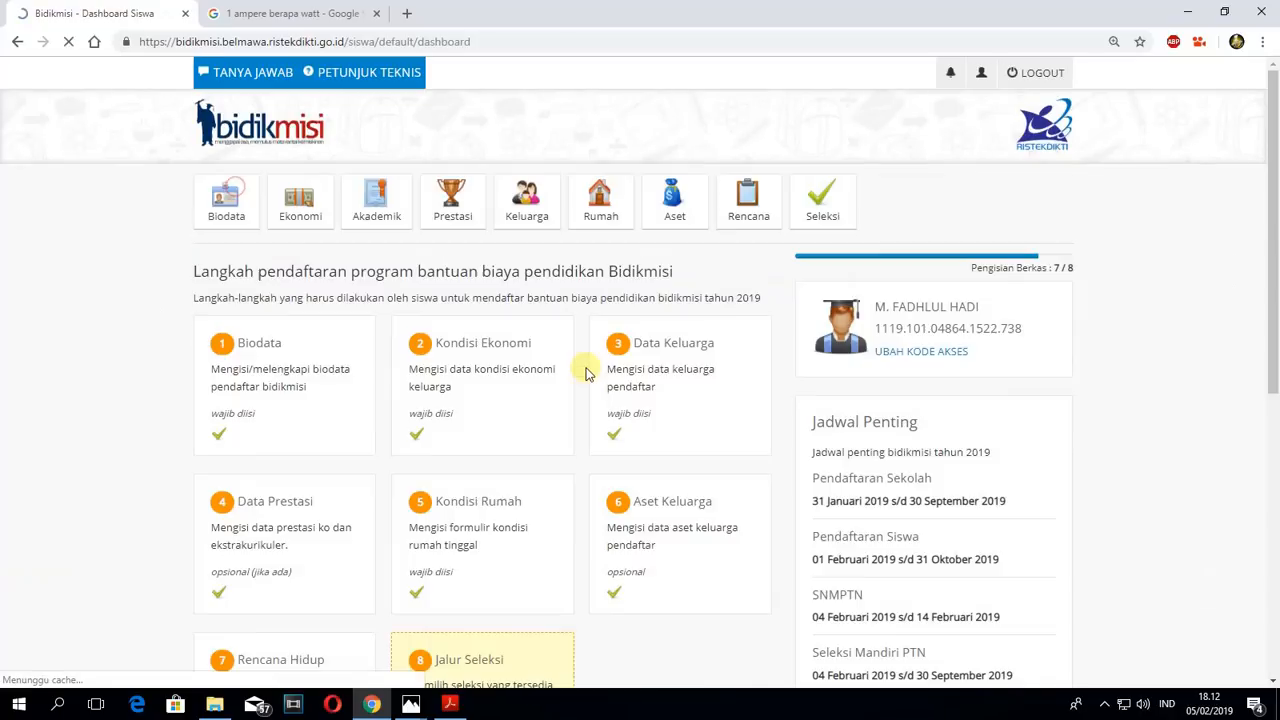
scroll(580, 380, "down", 3)
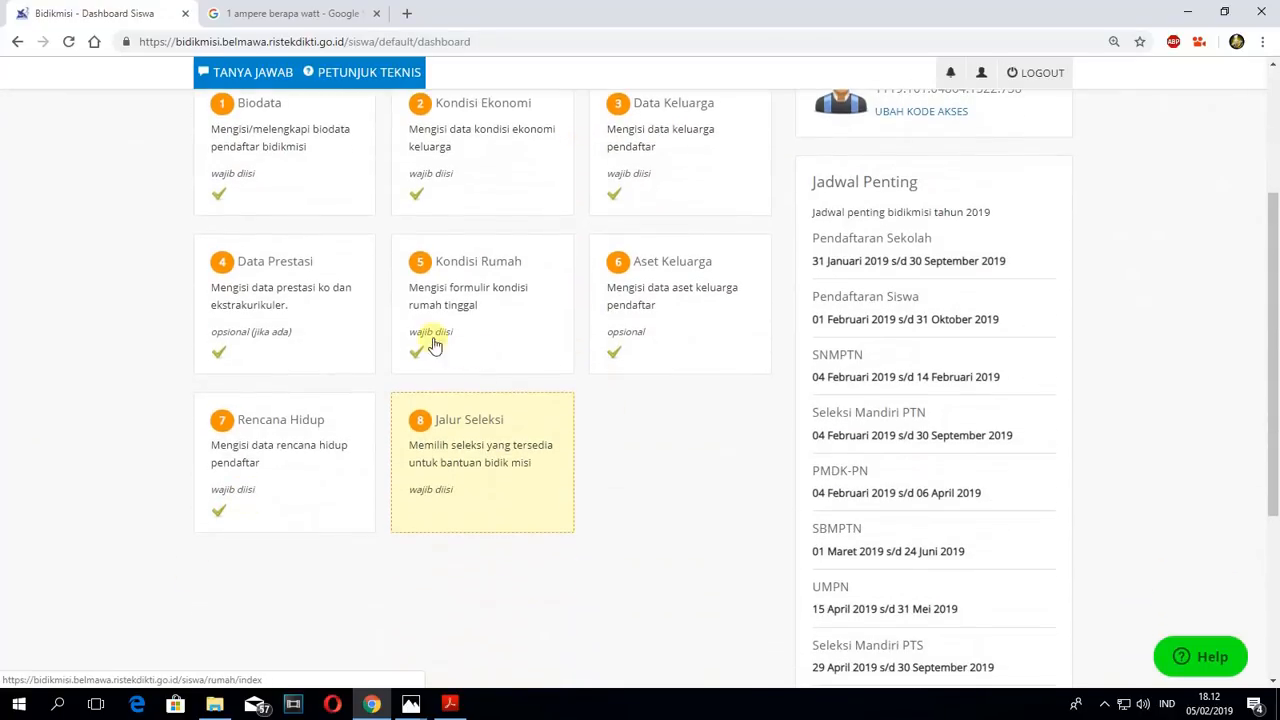
scroll(501, 432, "up", 1)
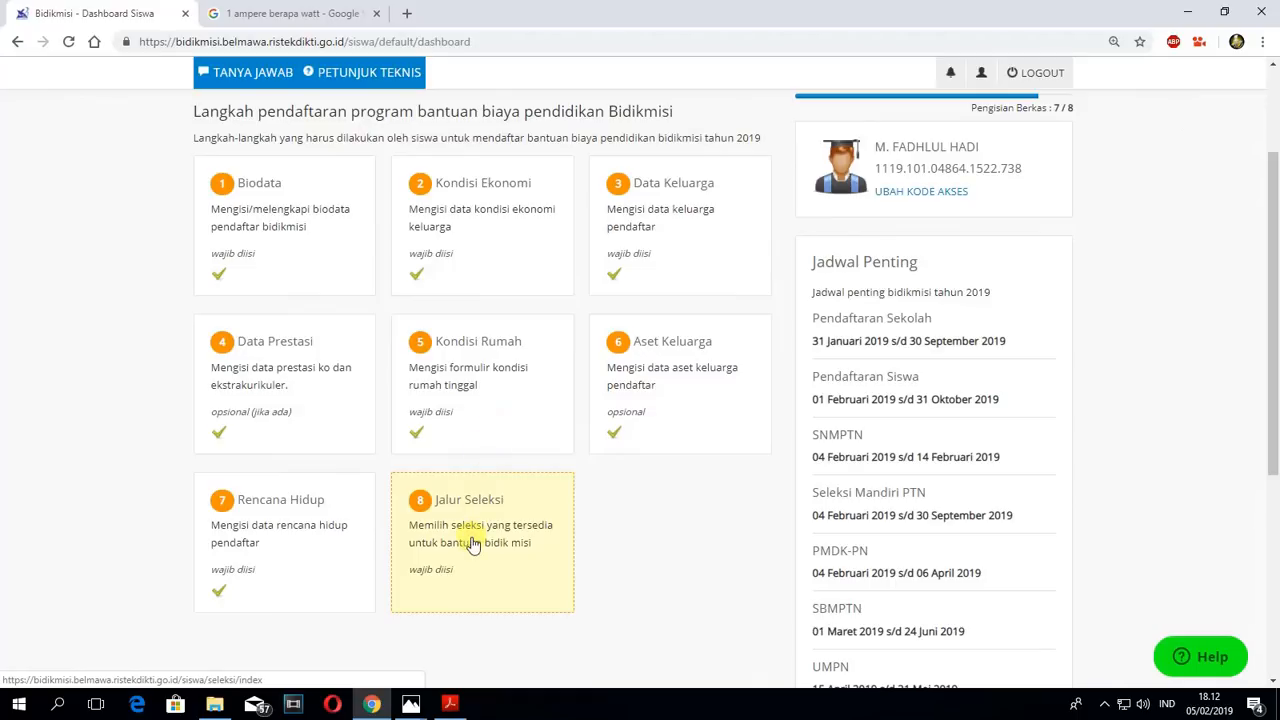
scroll(470, 538, "up", 3)
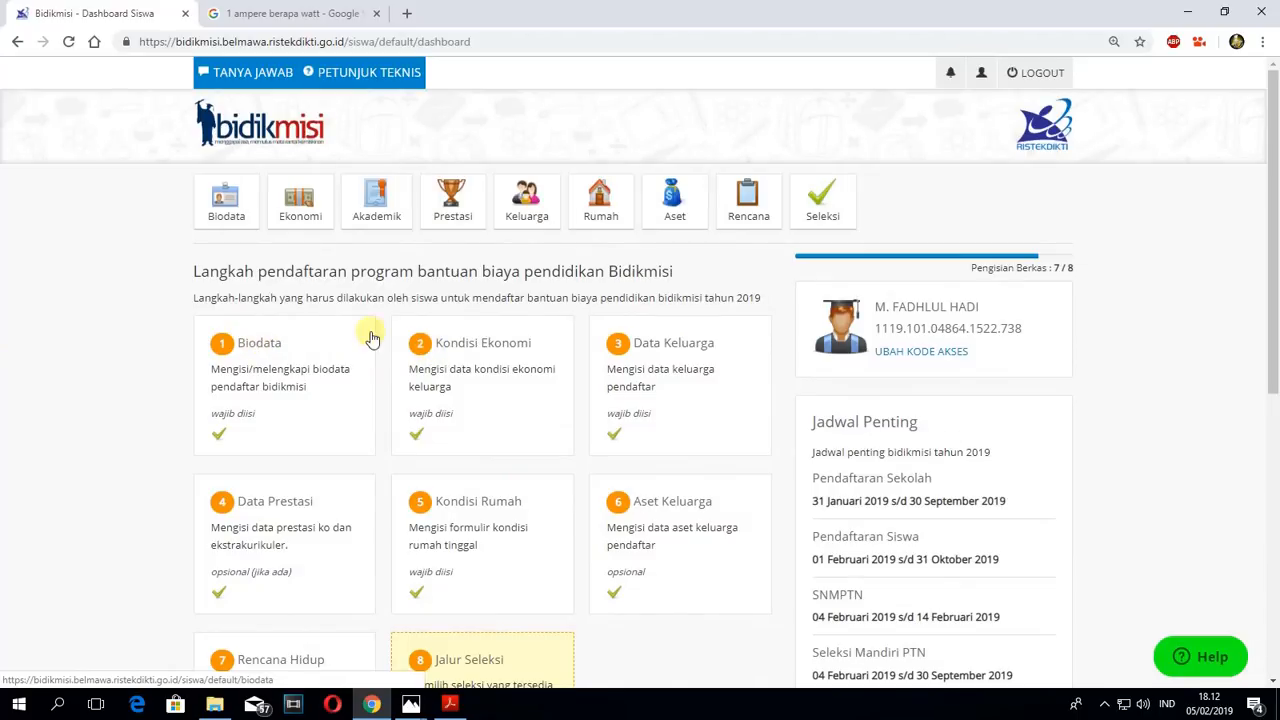
scroll(286, 618, "down", 1)
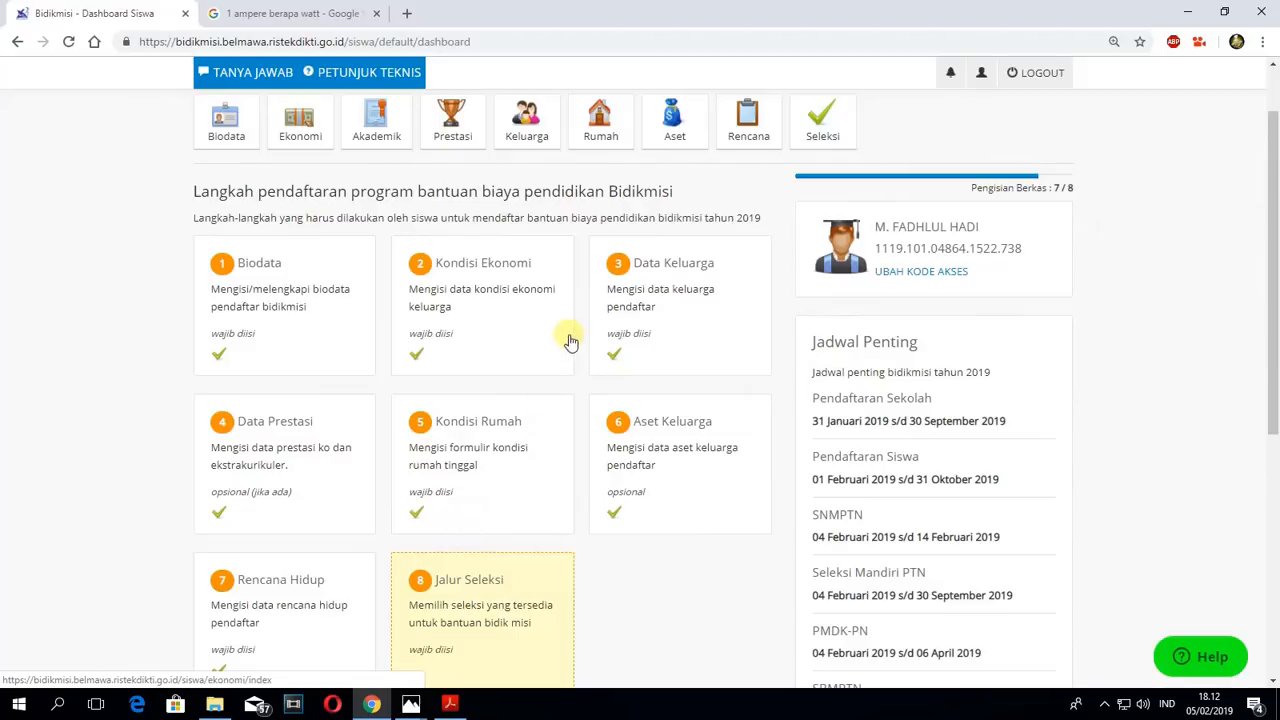
- Review the saved Kondisi Ekonomi and Data Keluarga records from the dashboard
left_click(509, 308)
scroll(650, 412, "down", 4)
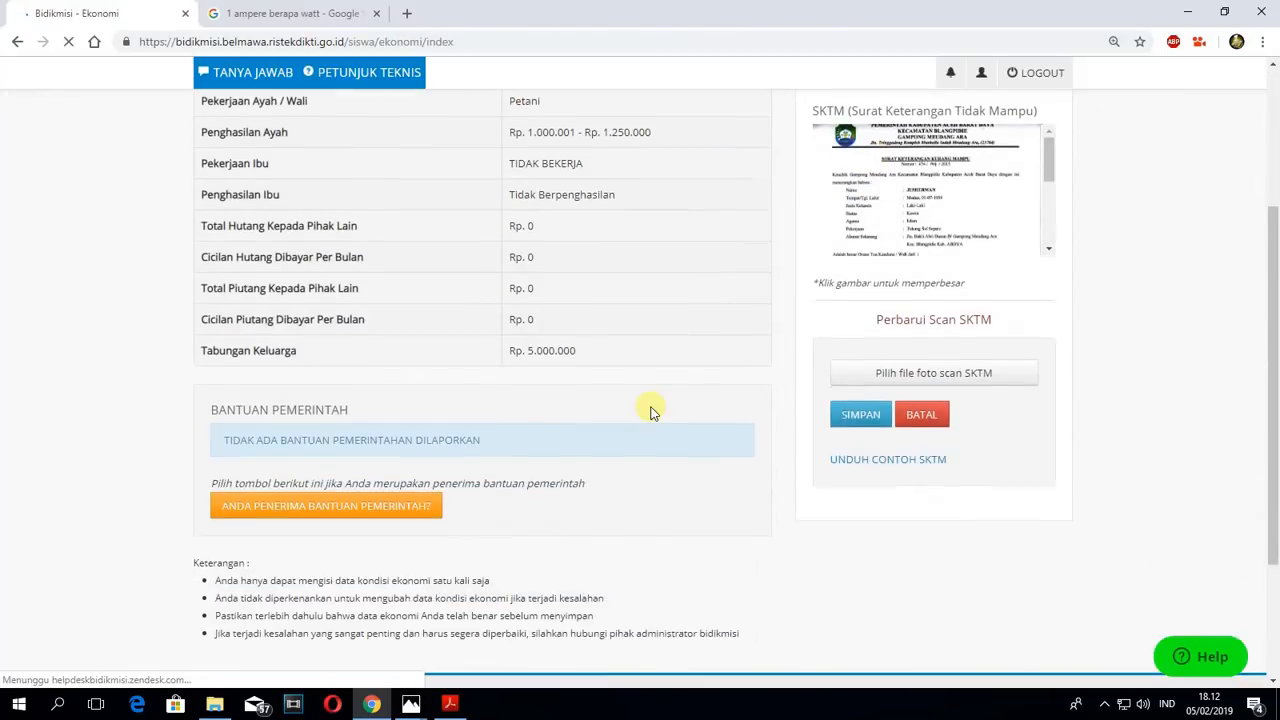
scroll(651, 409, "down", 3)
scroll(323, 314, "up", 8)
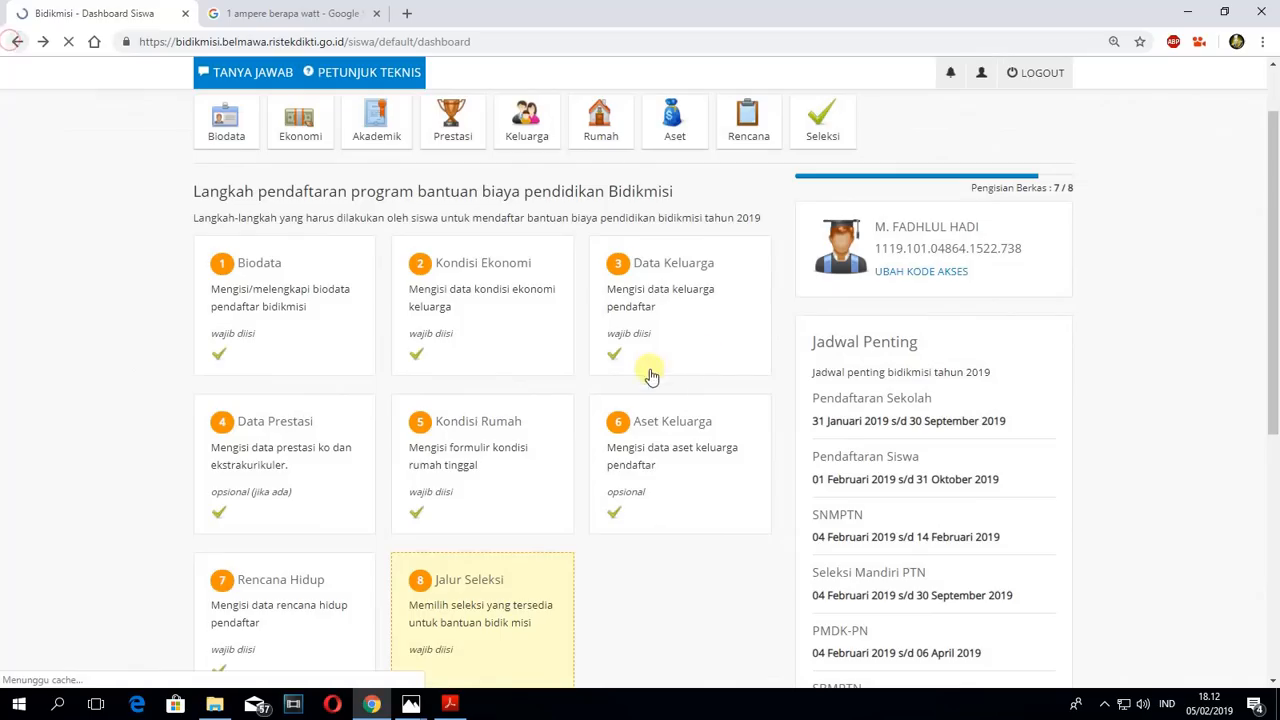
left_click(664, 287)
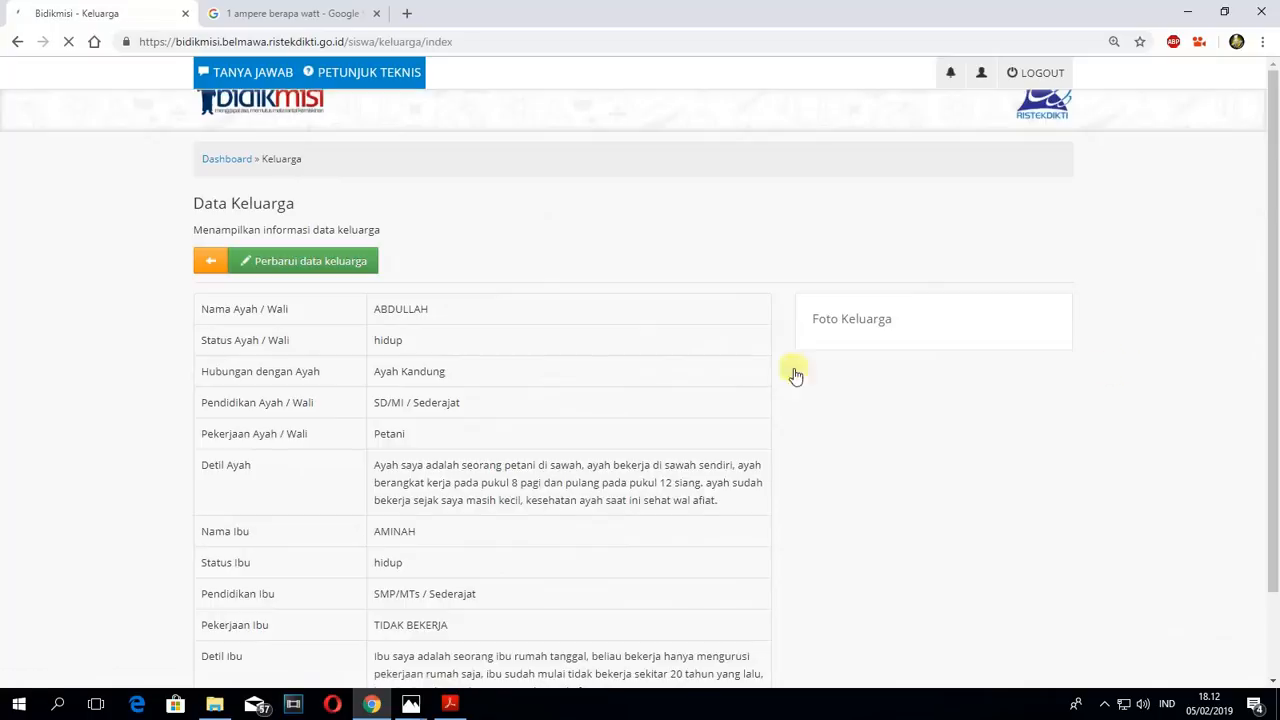
scroll(563, 372, "down", 4)
scroll(560, 373, "up", 5)
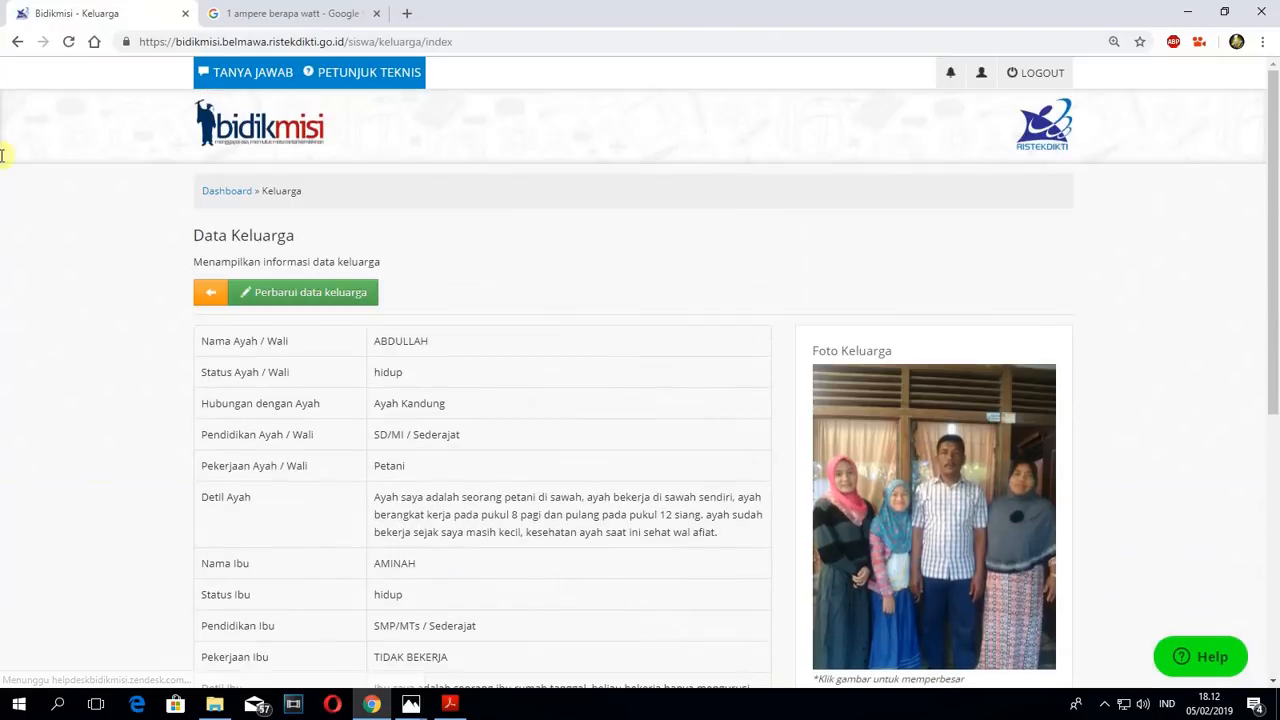
left_click(17, 41)
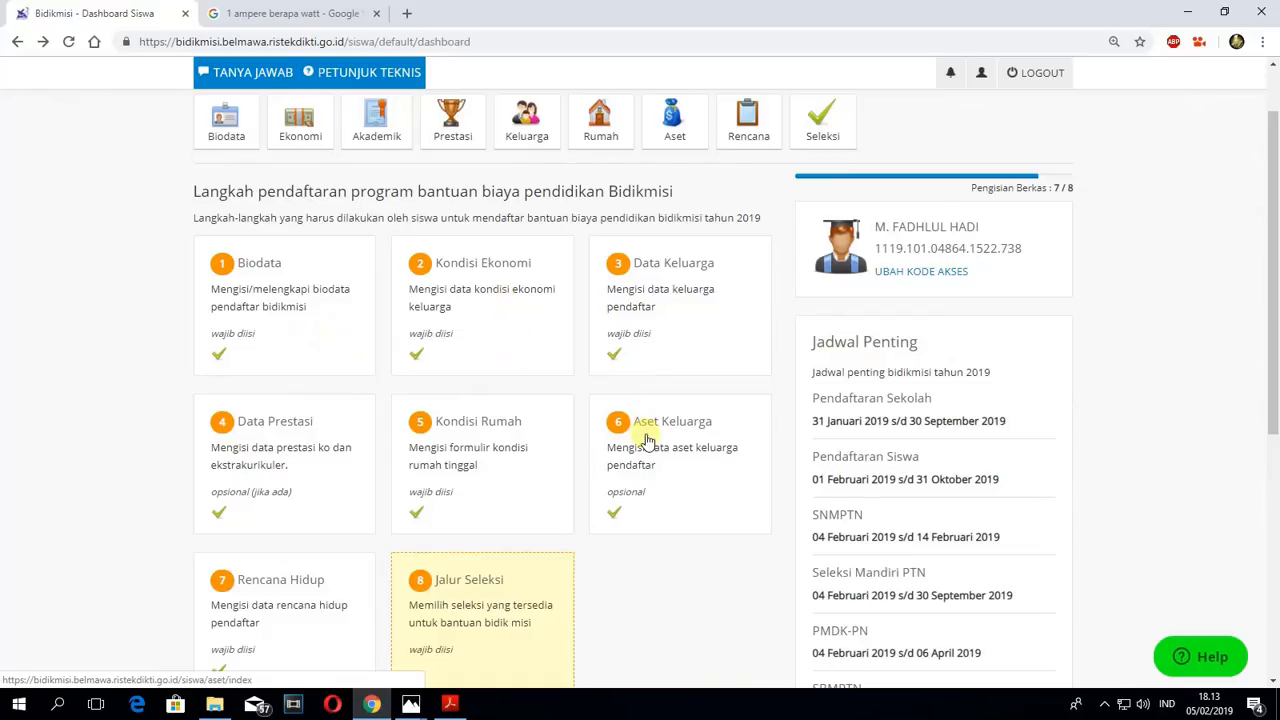
- Review the saved Kondisi Rumah record and open its data for editing
left_click(512, 443)
scroll(690, 430, "down", 5)
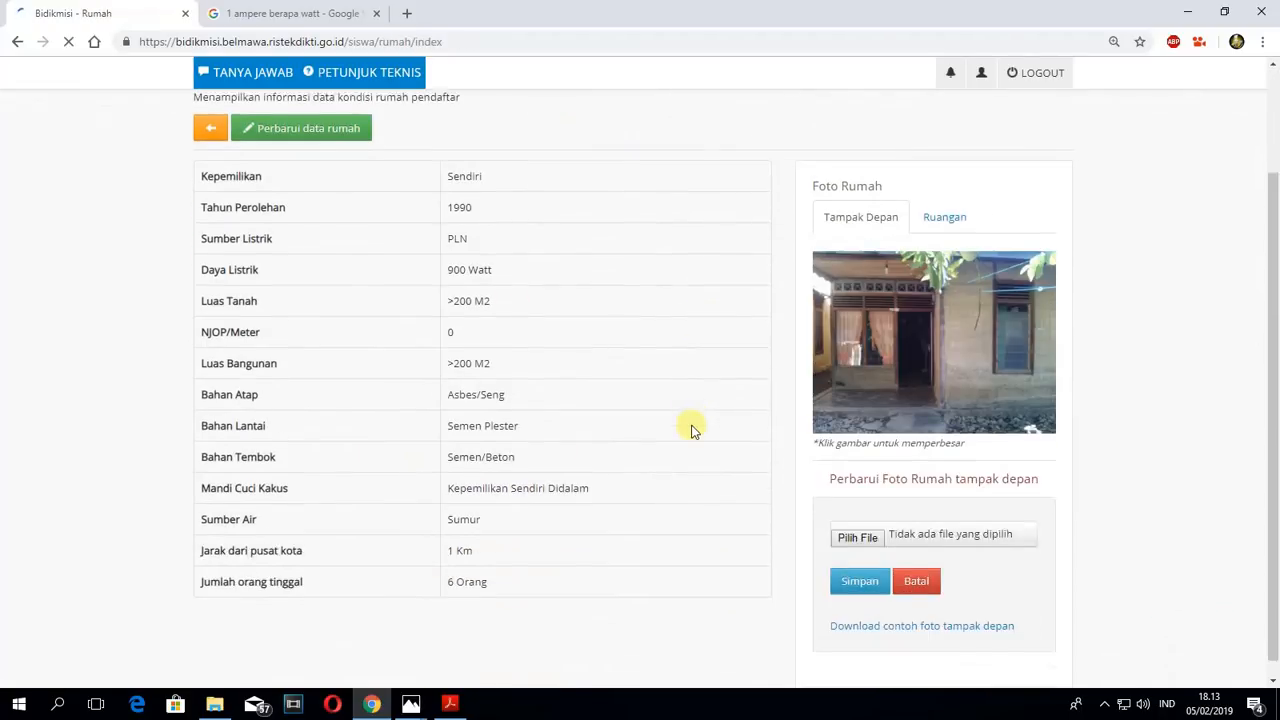
scroll(690, 430, "up", 4)
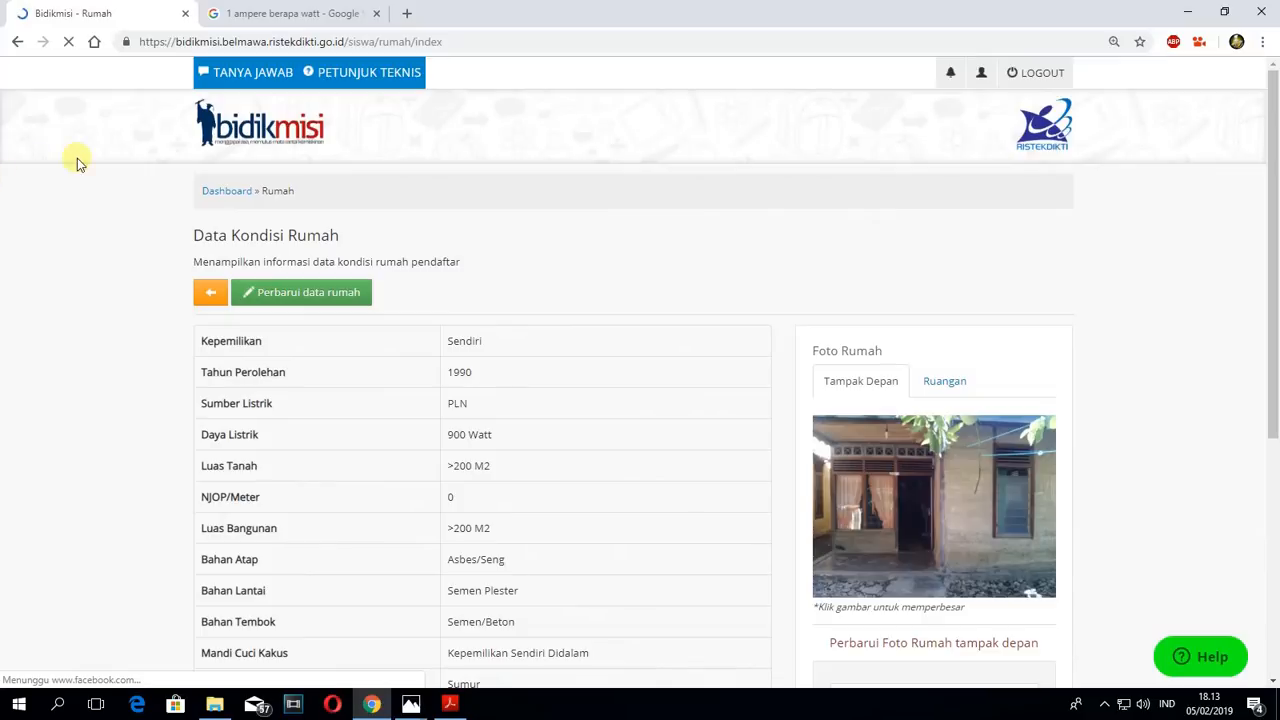
left_click(18, 41)
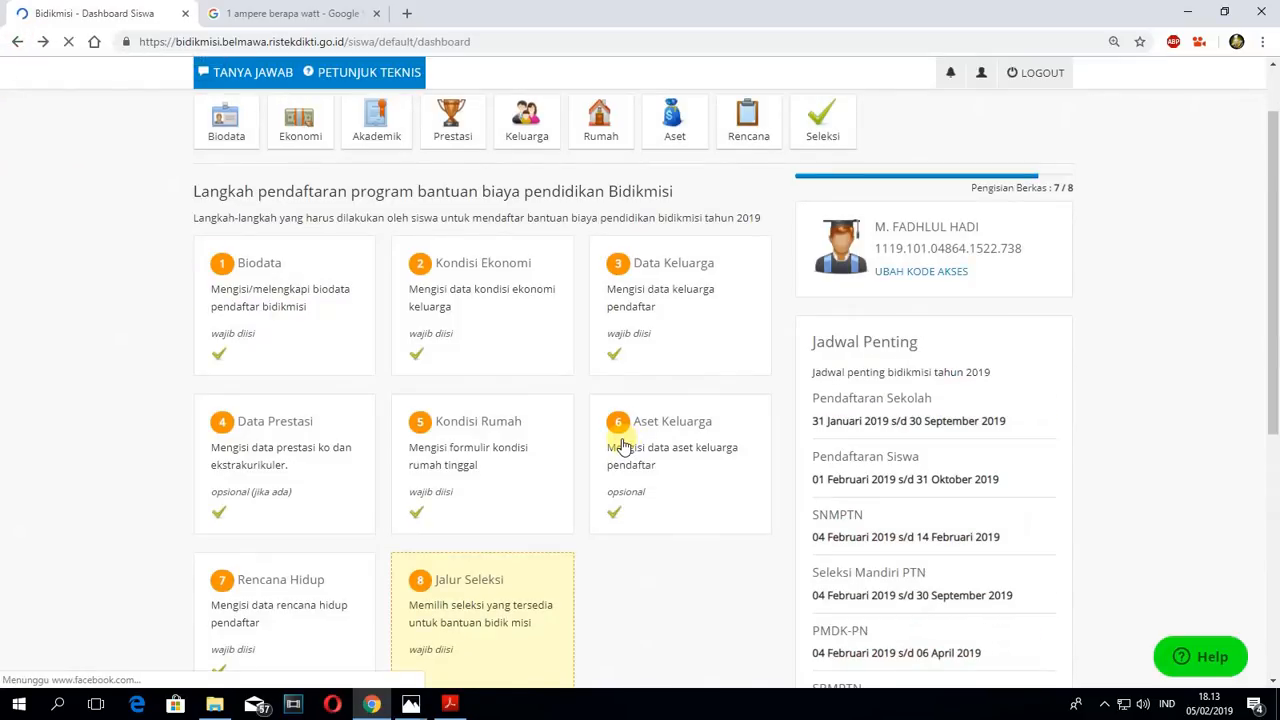
left_click(482, 465)
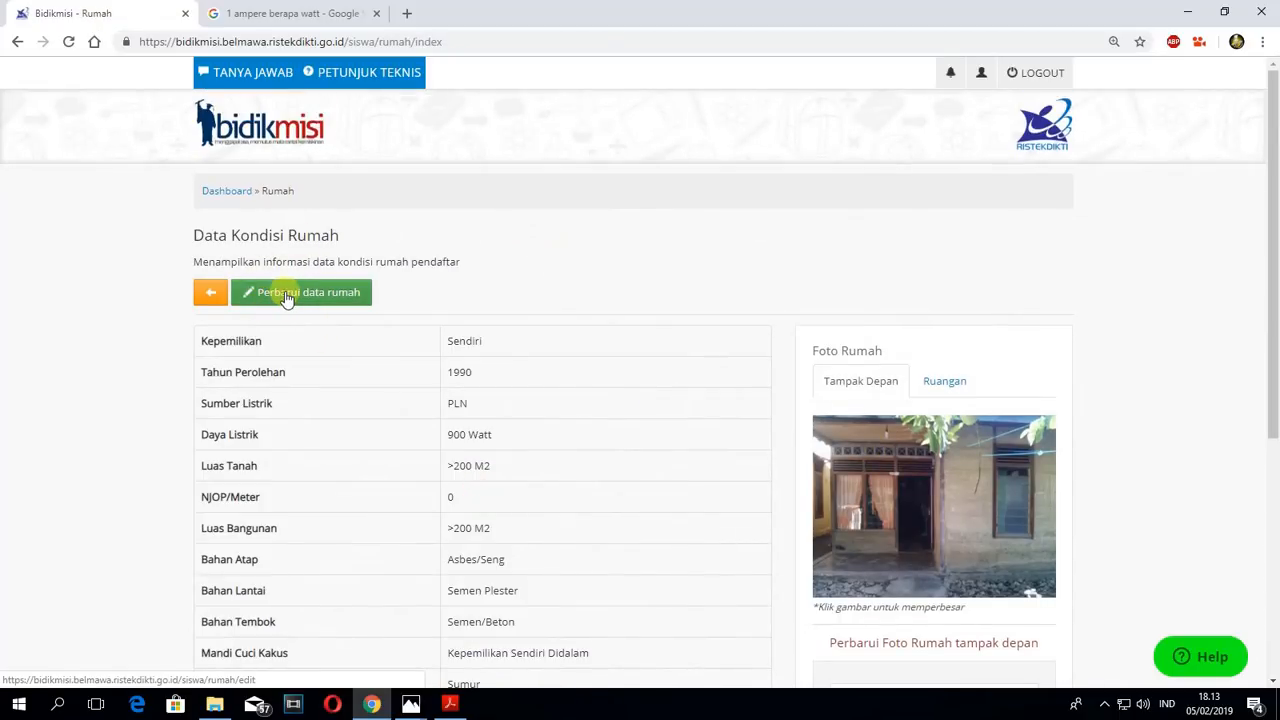
left_click(287, 297)
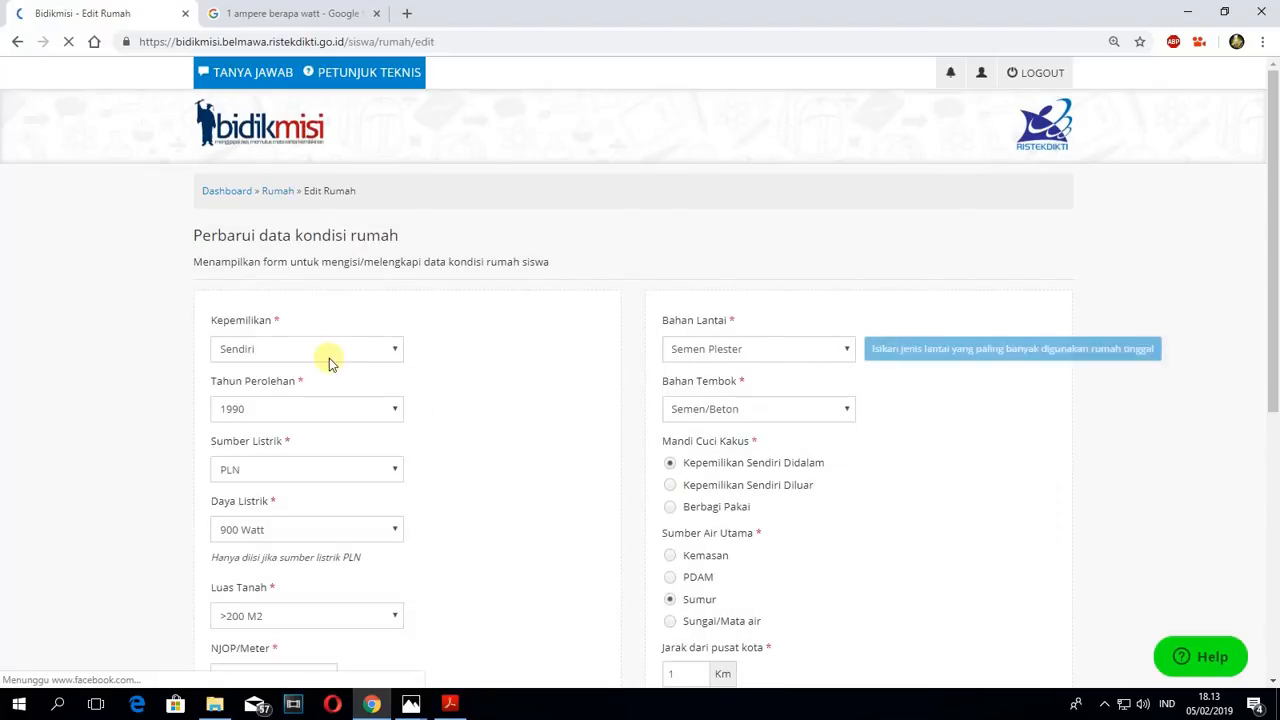
- Try Sewa Tahunan as the house's Kepemilikan, and restore the selection to Sendiri
left_click(295, 350)
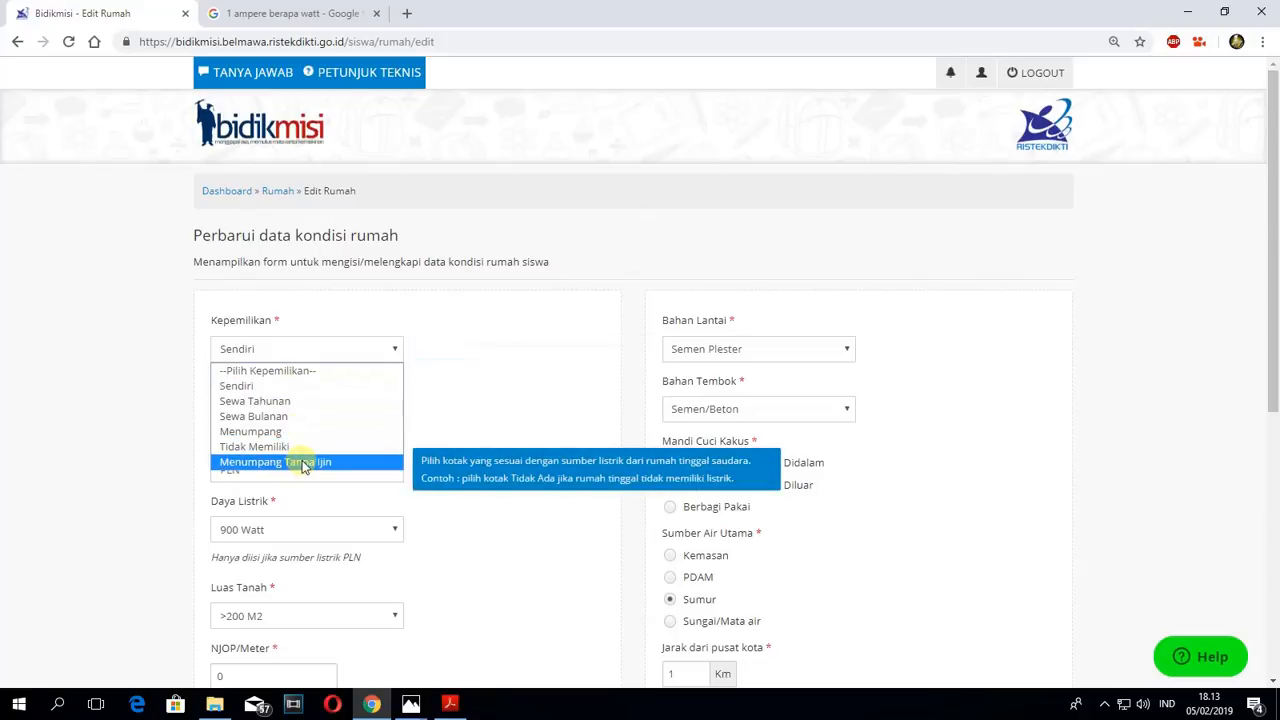
left_click(284, 404)
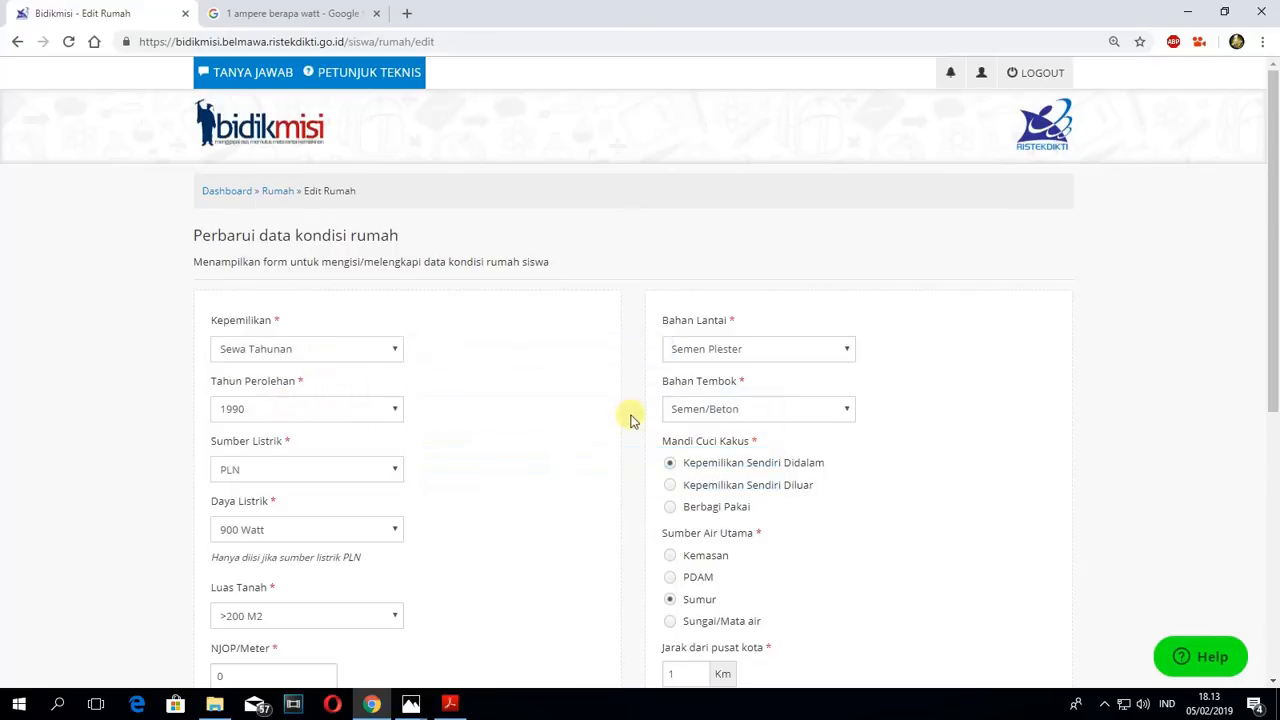
scroll(629, 418, "down", 4)
scroll(629, 427, "down", 1)
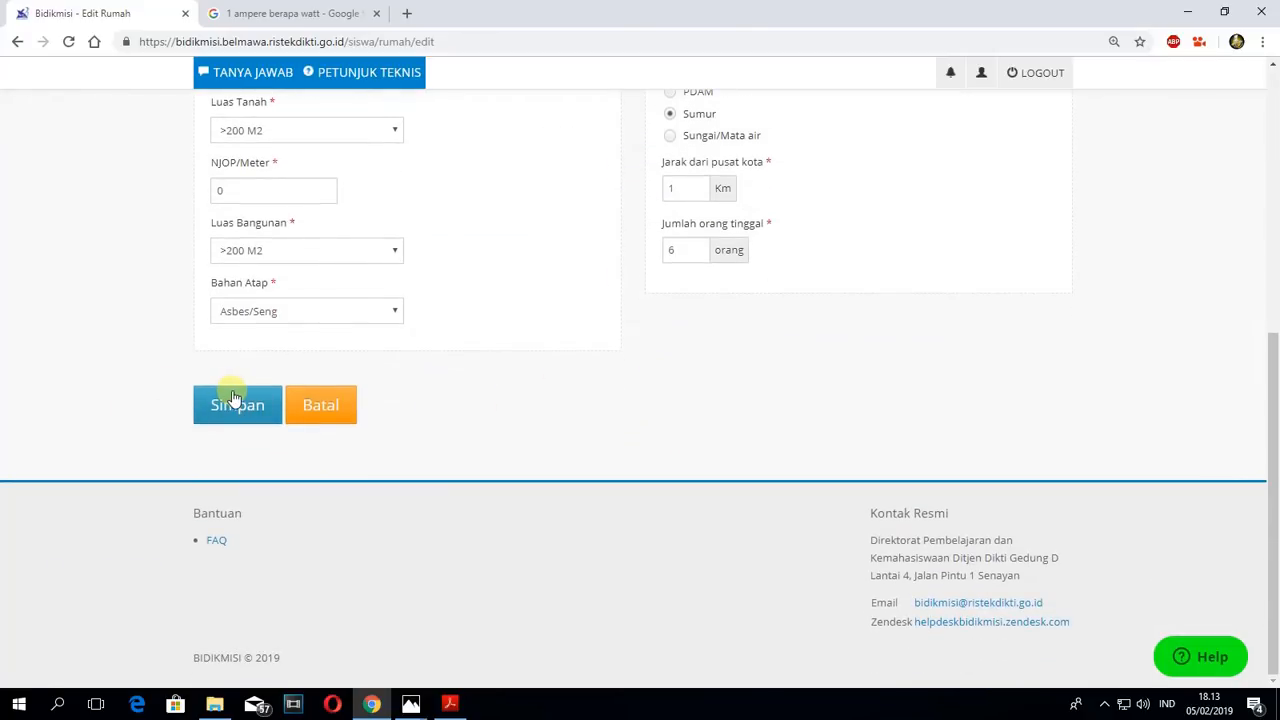
scroll(300, 350, "up", 3)
left_click(347, 183)
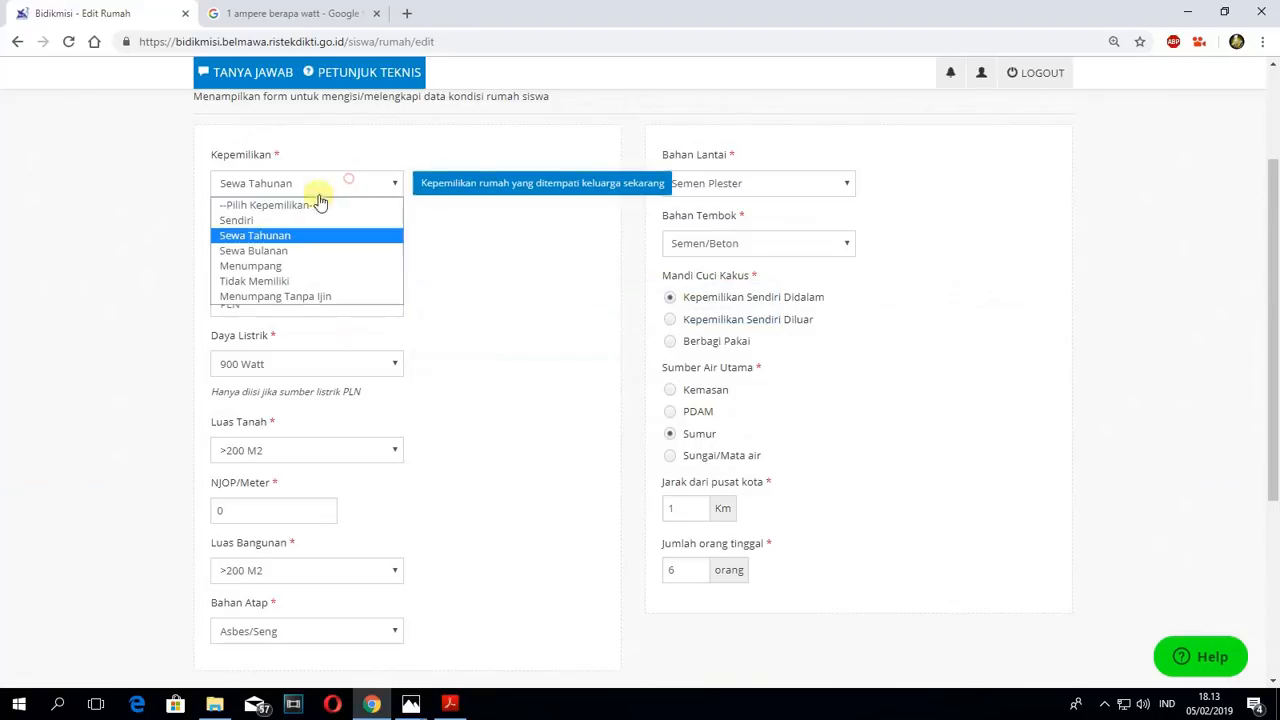
left_click(257, 221)
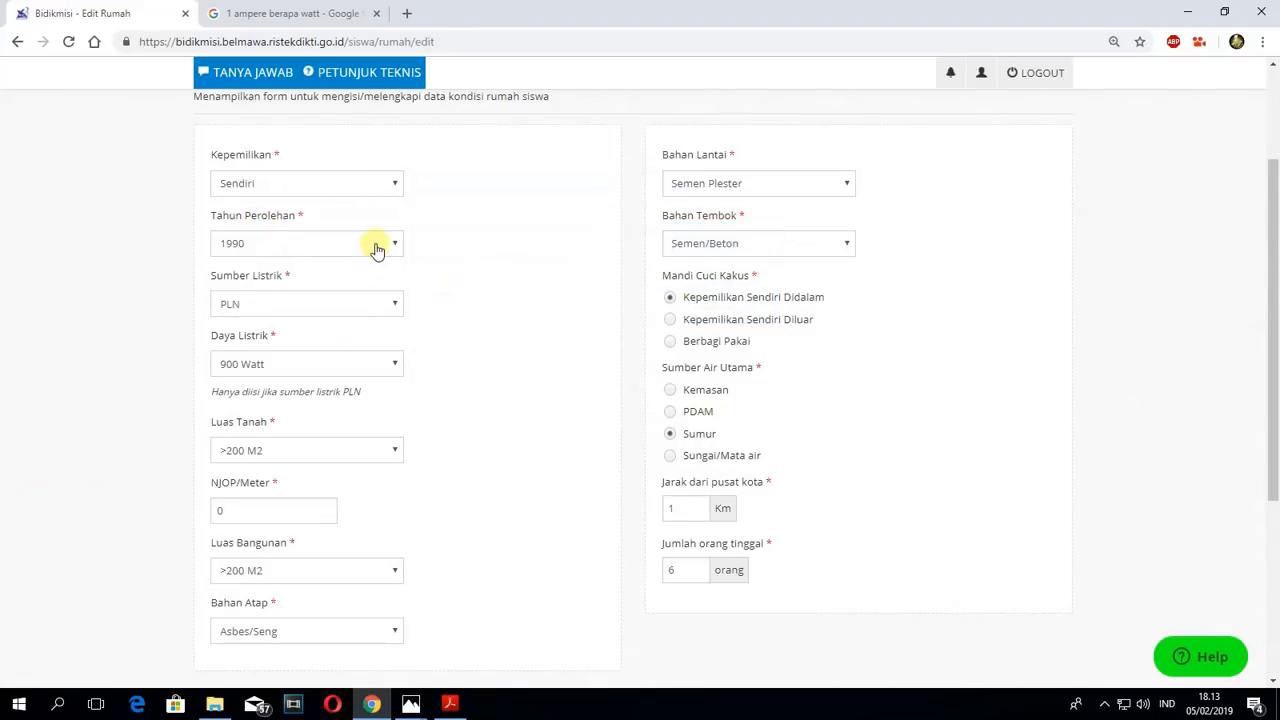
- Set the house's Tahun Perolehan to 1988 and save the house condition data
left_click(375, 247)
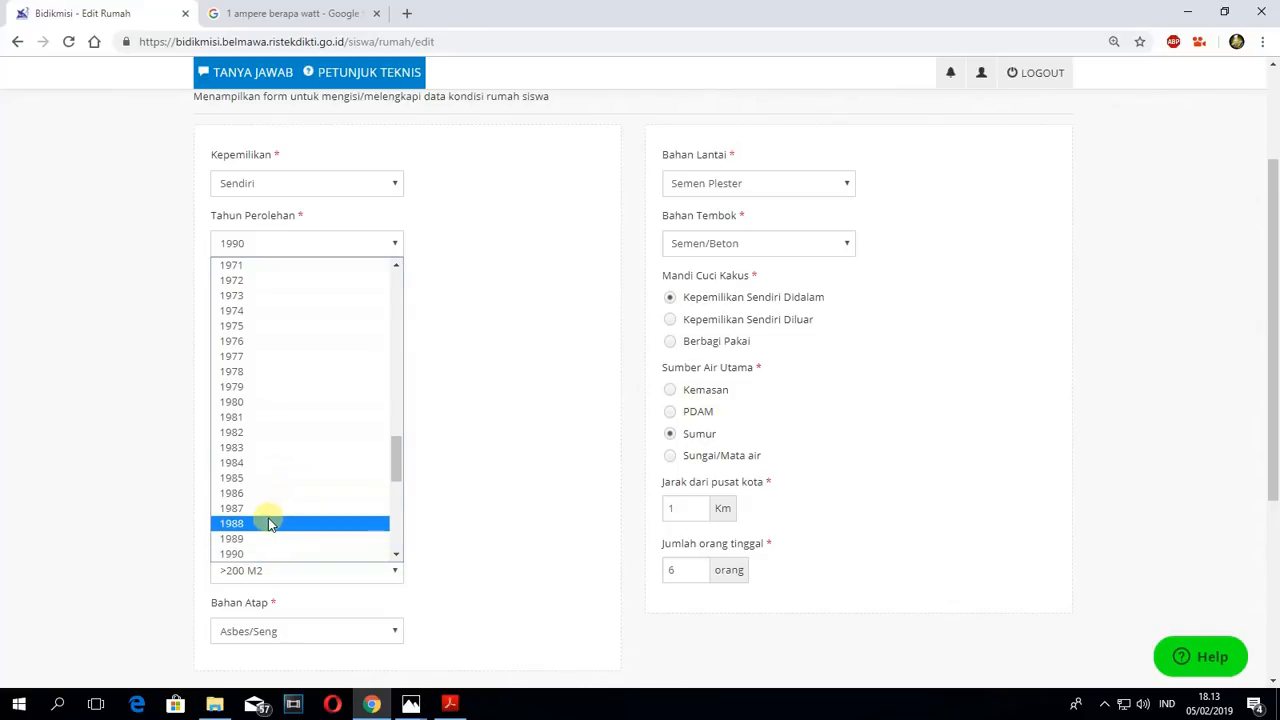
left_click(242, 523)
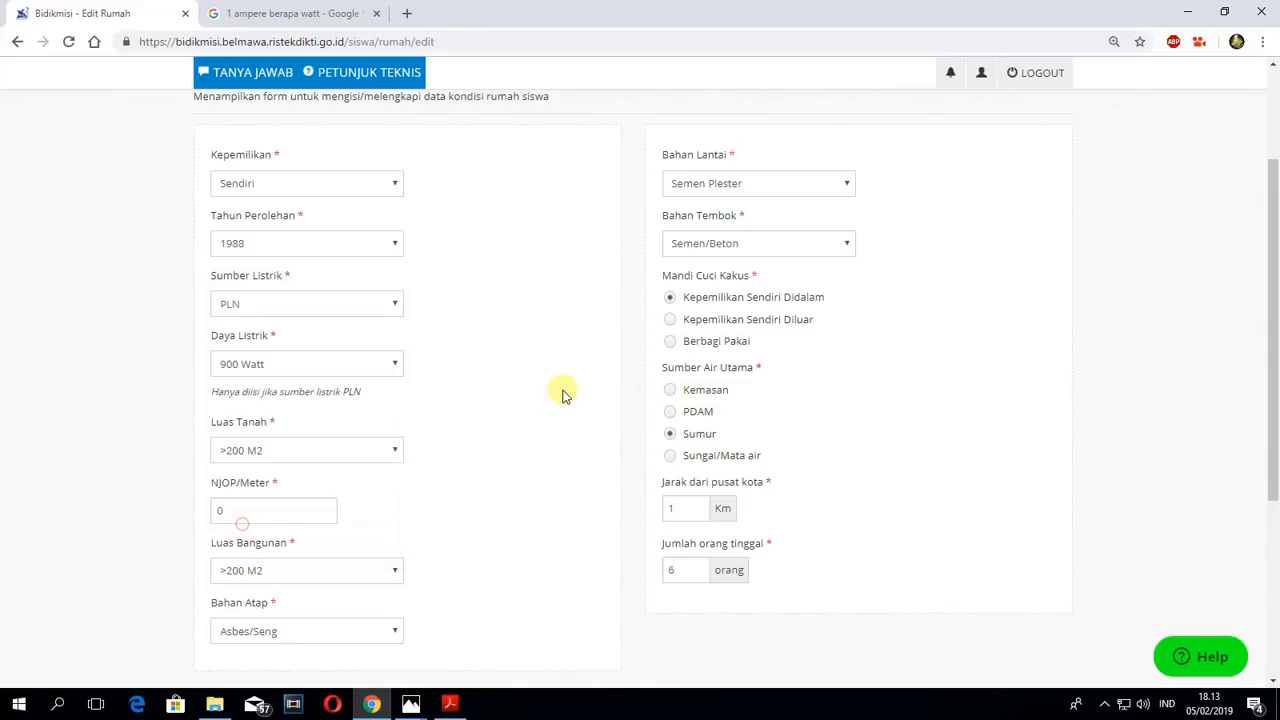
scroll(562, 392, "down", 3)
left_click(258, 407)
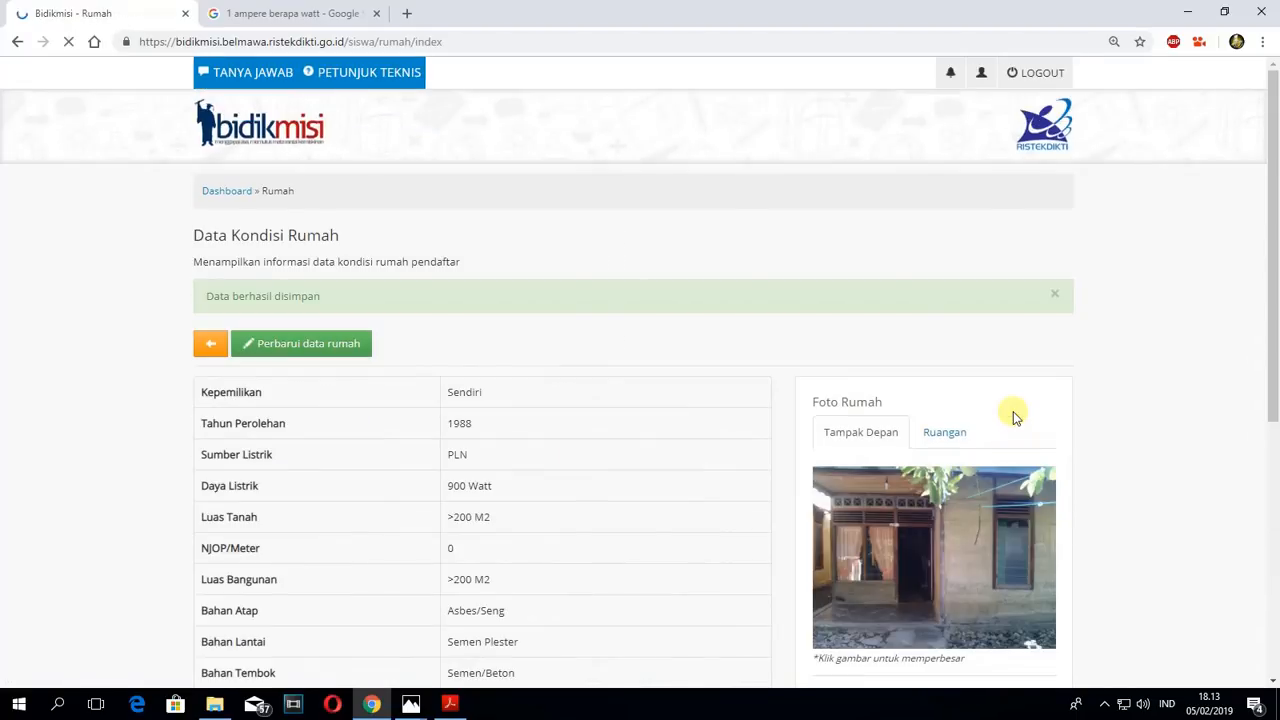
- Return to the dashboard and open the Jalur Seleksi section
left_click(237, 193)
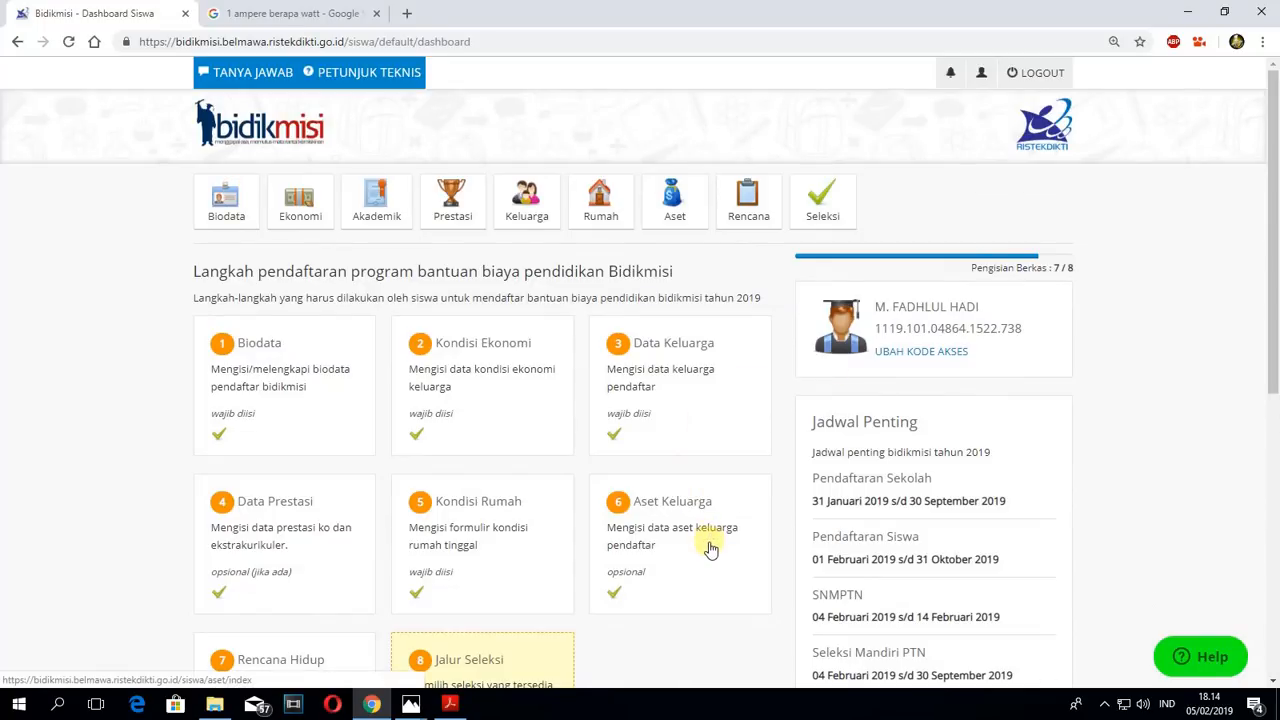
scroll(710, 548, "down", 1)
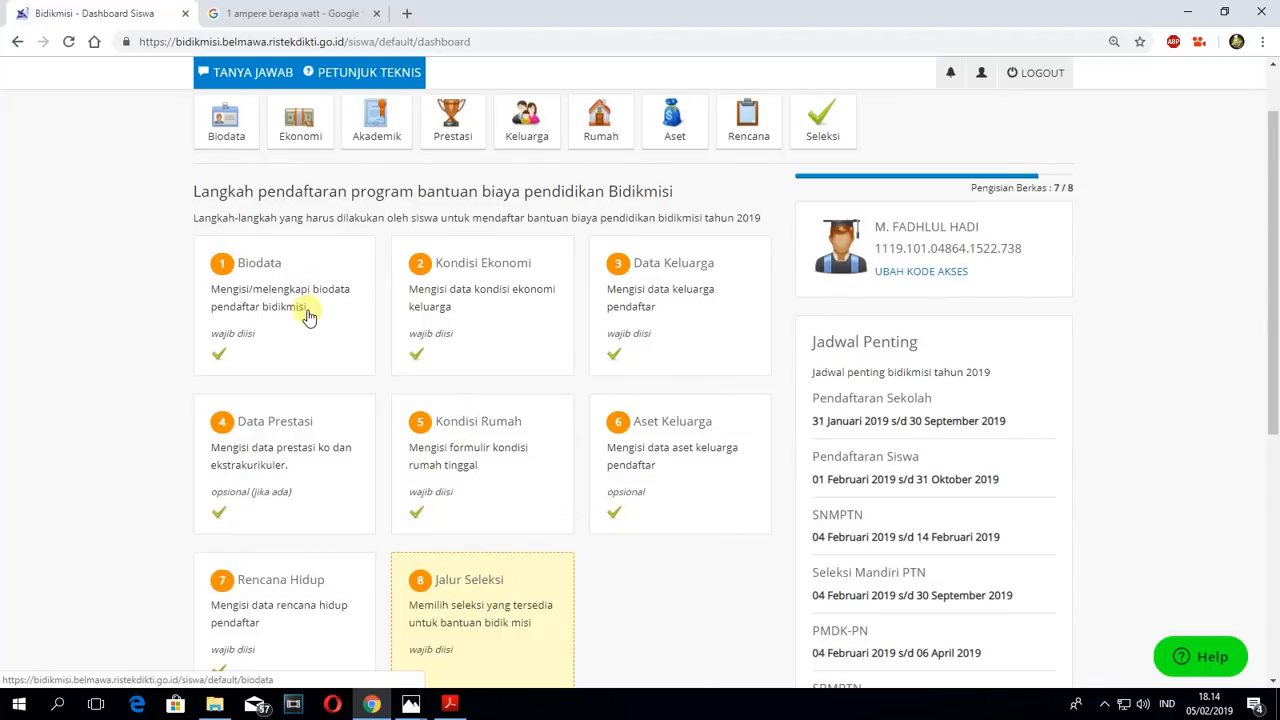
scroll(551, 603, "down", 1)
left_click(478, 535)
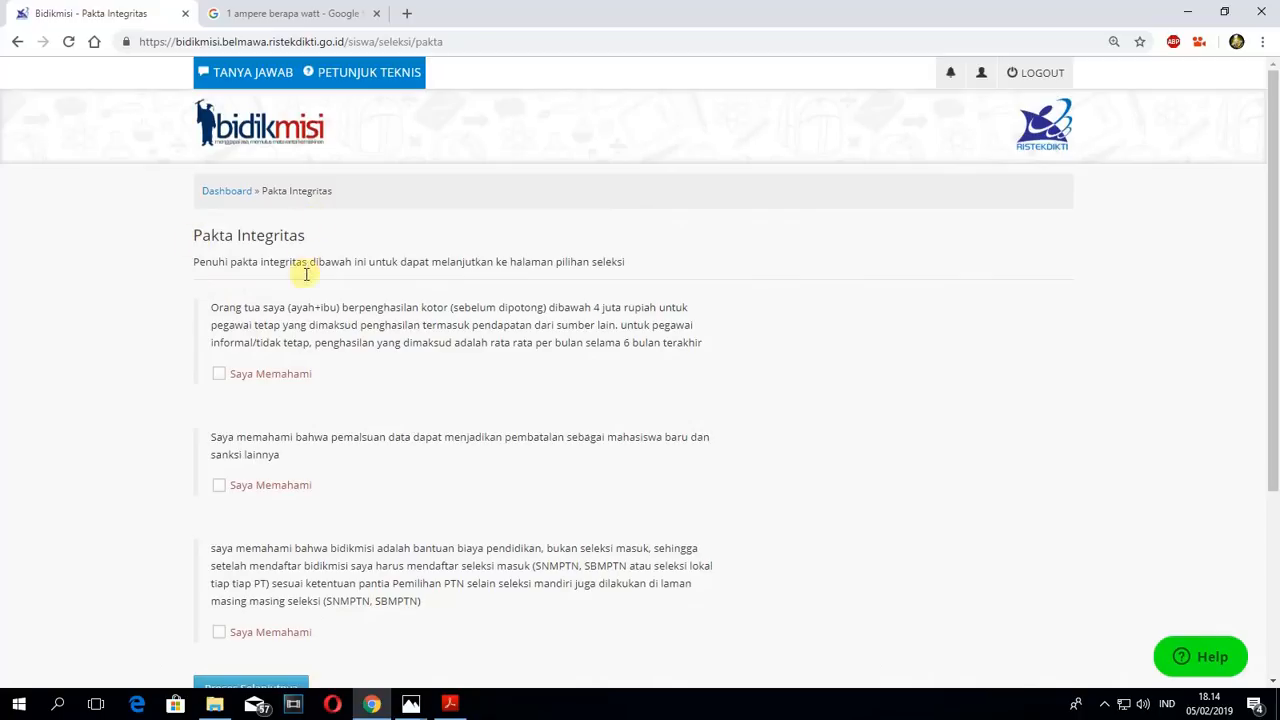
- Accept all three Pakta Integritas statements with Saya Memahami and proceed to the selection choices
scroll(310, 290, "down", 1)
left_click(219, 294)
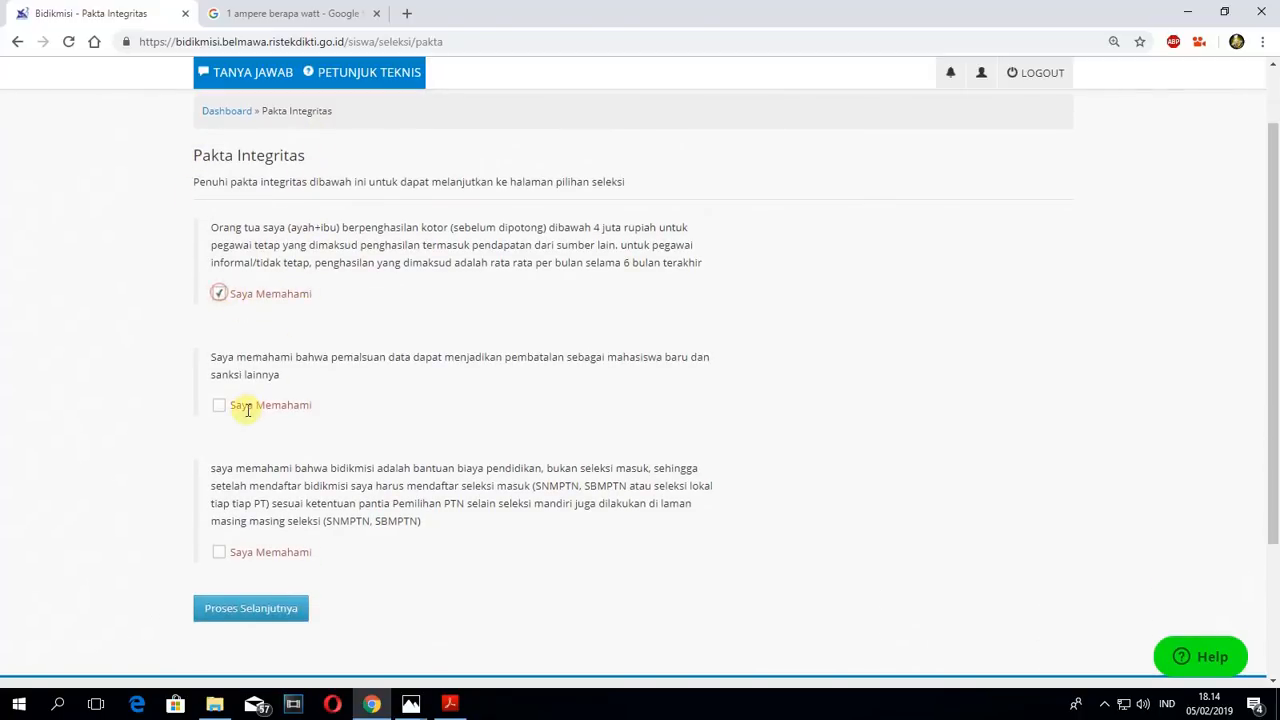
left_click(219, 405)
left_click(219, 553)
scroll(301, 509, "down", 1)
left_click(281, 538)
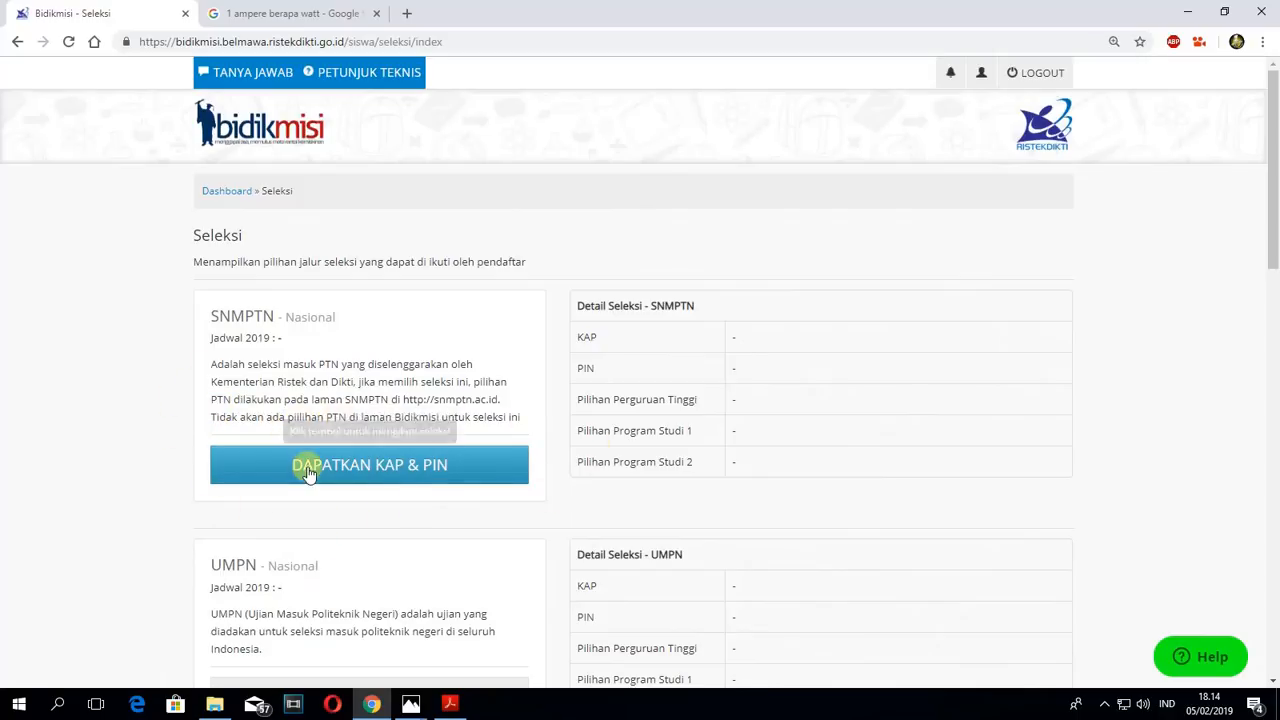
- Examine which selection routes on the Seleksi page offer a KAP and PIN, from SNMPTN to PMDK-PN
scroll(527, 477, "down", 3)
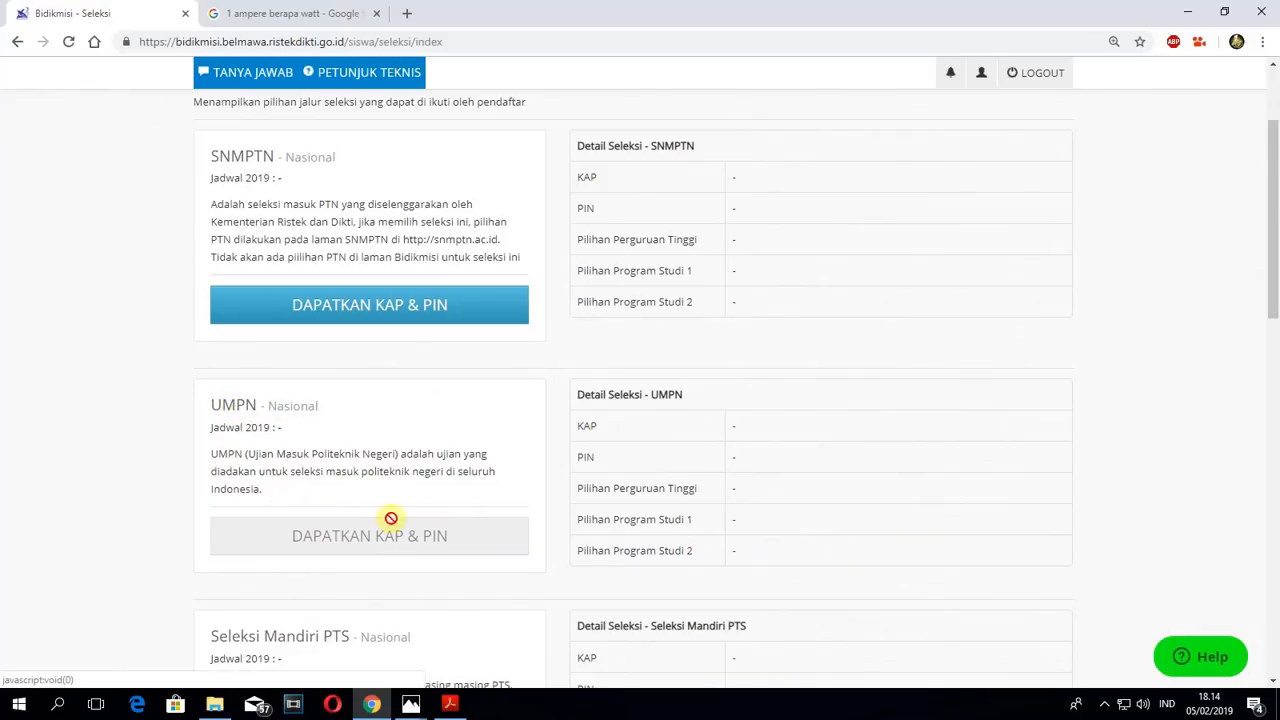
scroll(380, 517, "down", 6)
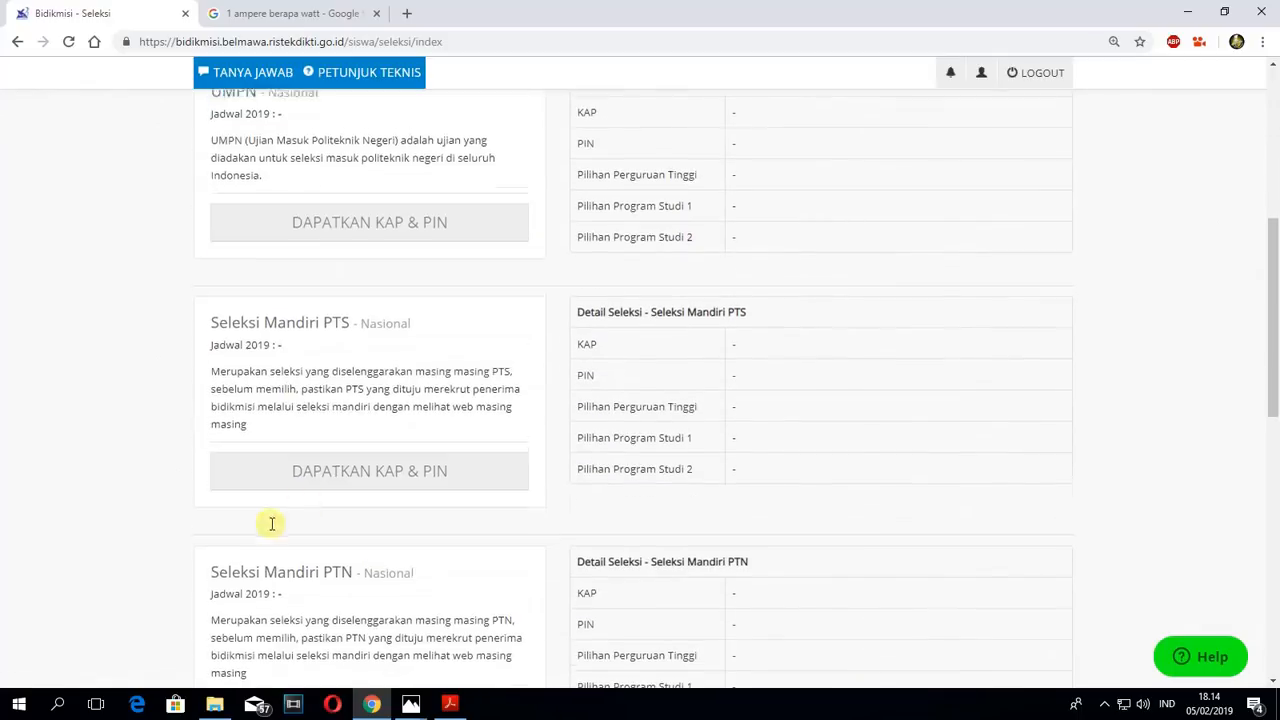
scroll(371, 320, "down", 12)
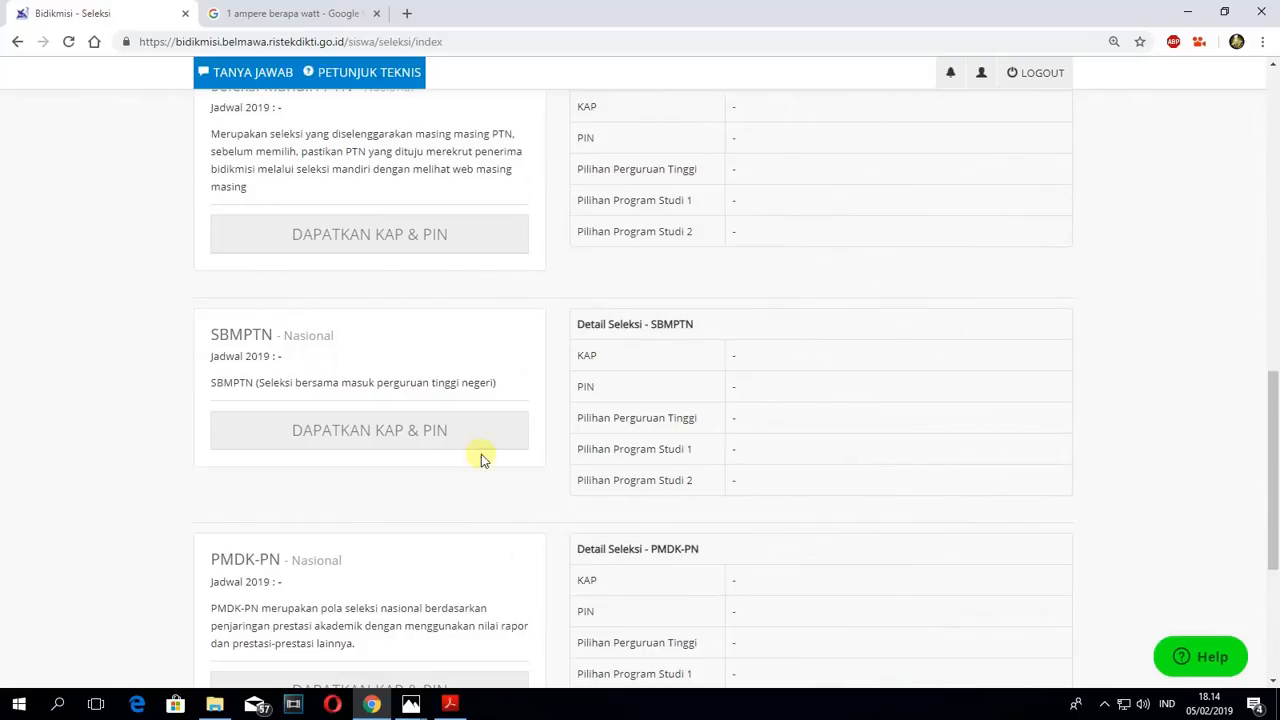
scroll(333, 550, "down", 3)
scroll(334, 489, "up", 16)
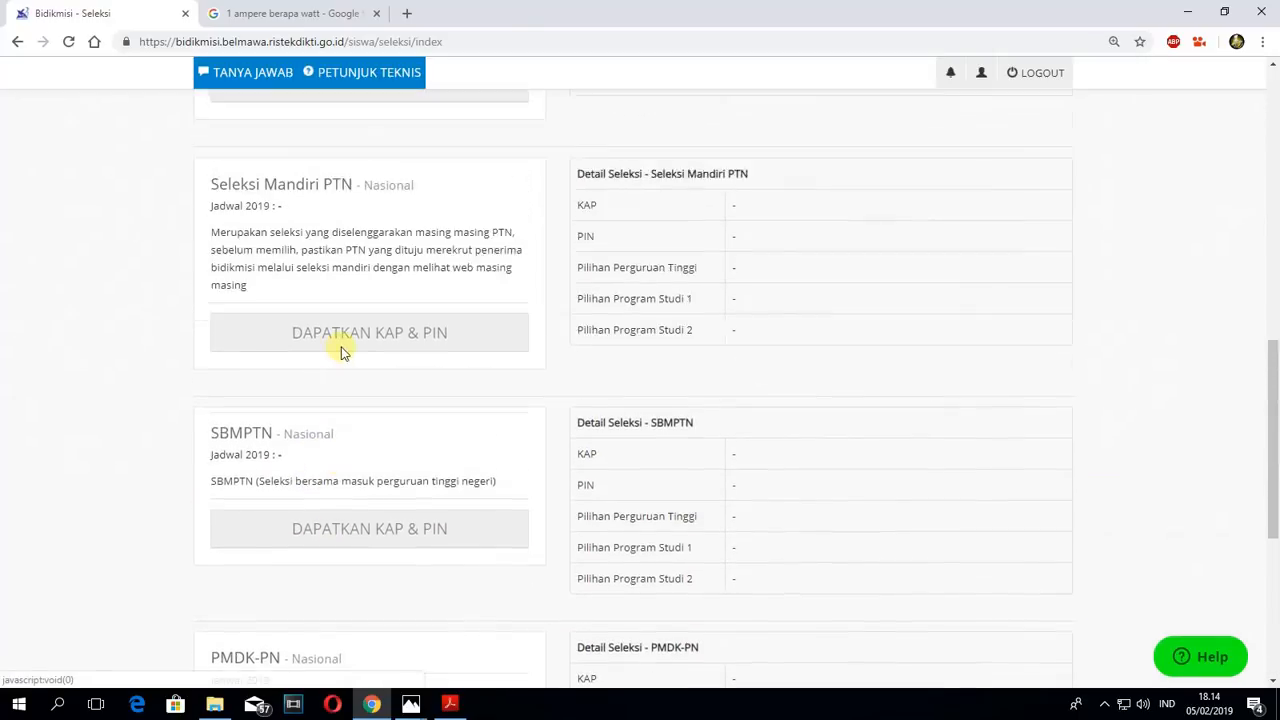
- Open the SNMPTN selection form, enter the student's NISN copied from the Rekomendasi PDF in Acrobat Reader, and proceed to the confirmation page
scroll(425, 340, "up", 8)
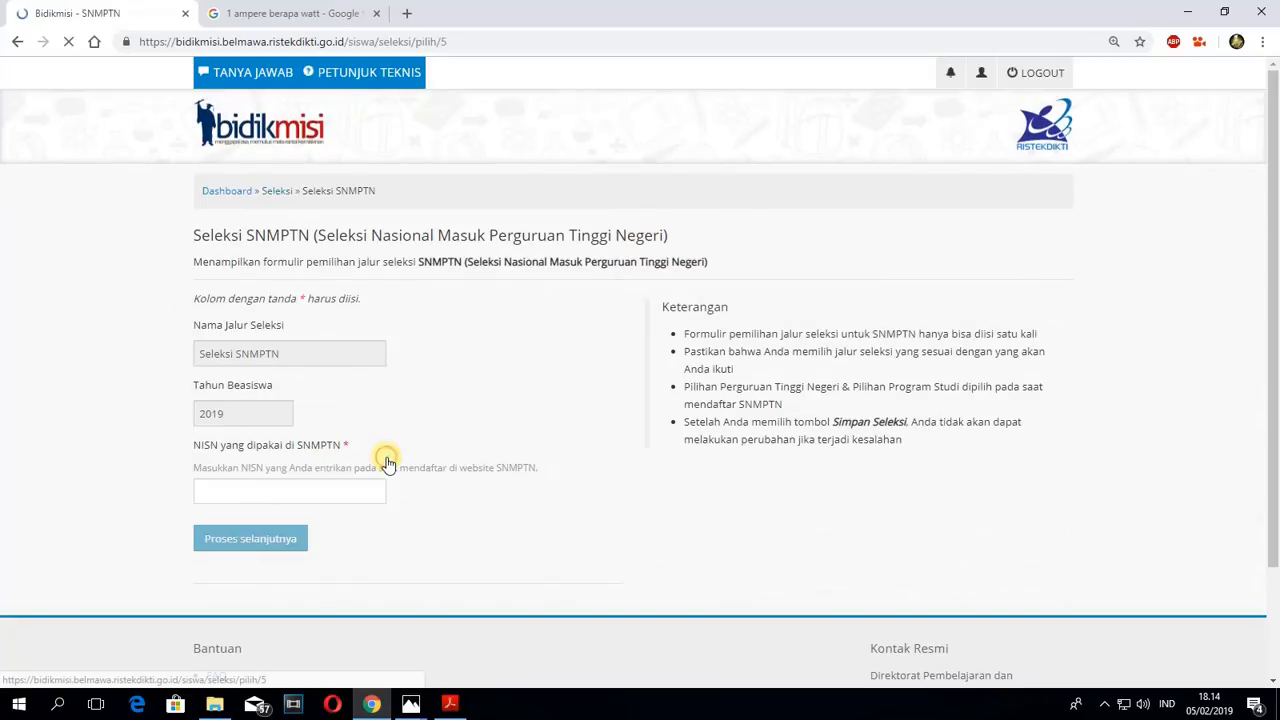
left_click(252, 490)
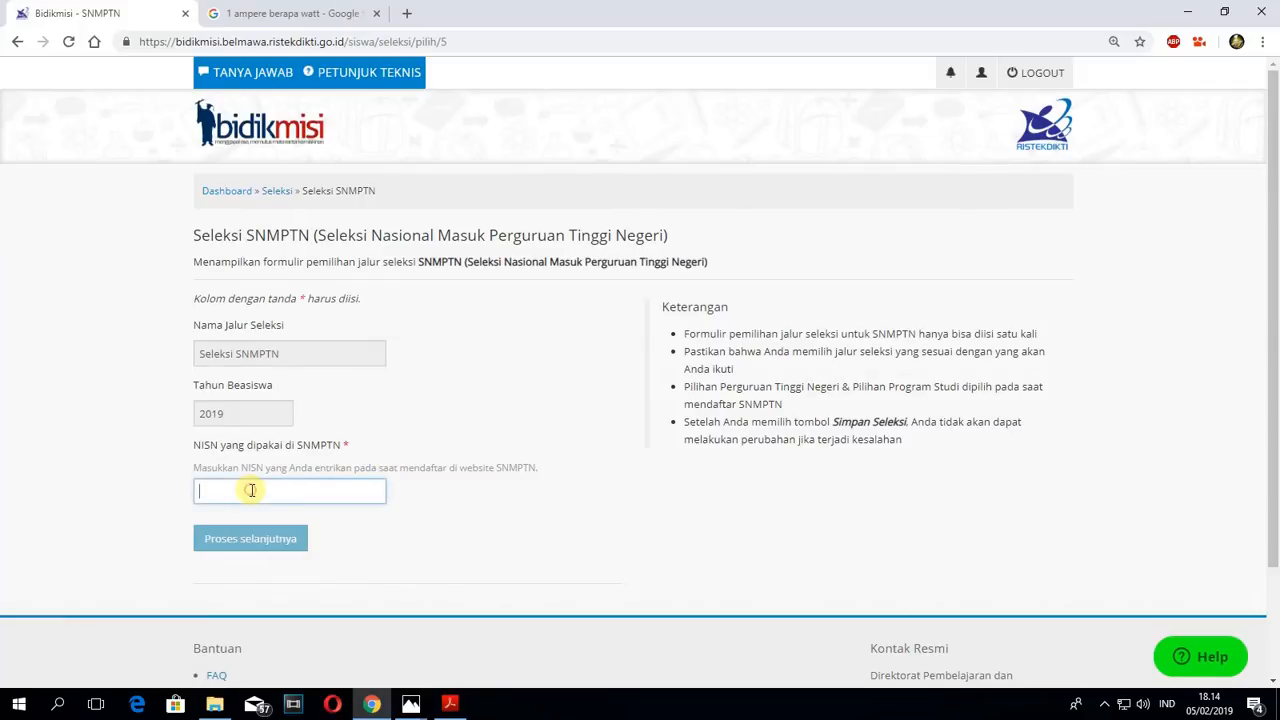
left_click(449, 706)
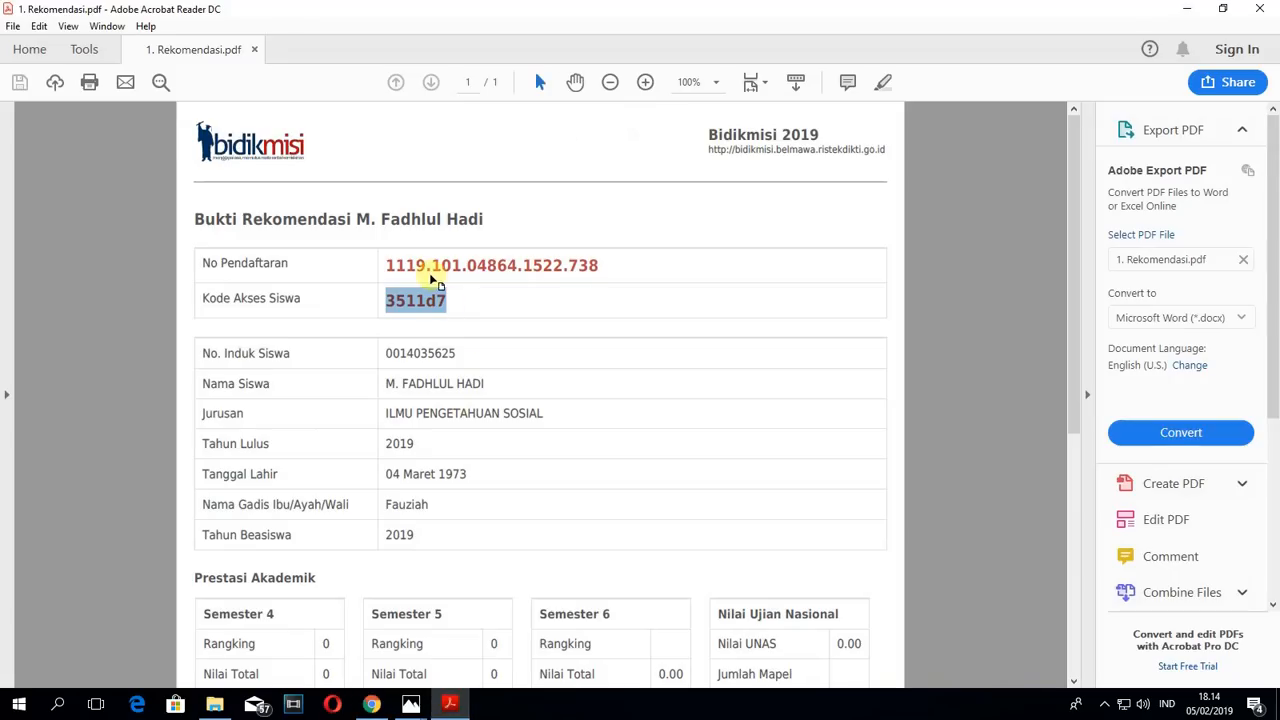
double_click(432, 352)
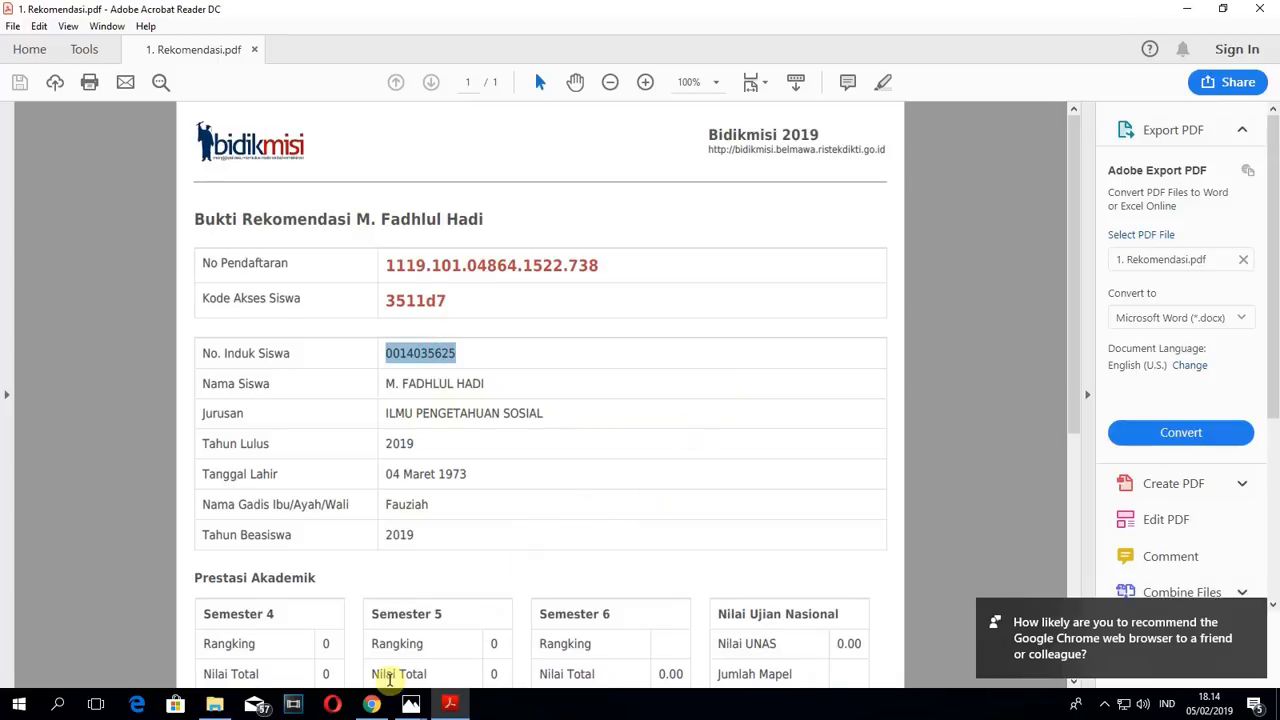
left_click(374, 705)
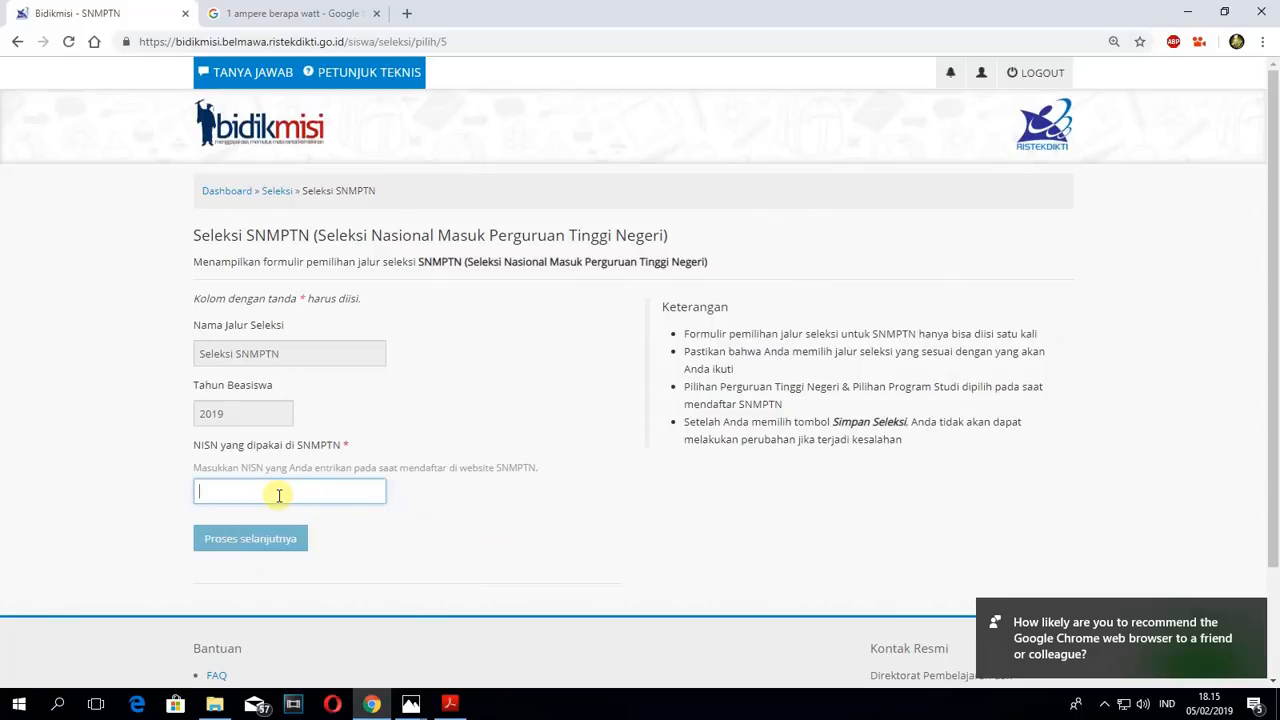
left_click(247, 540)
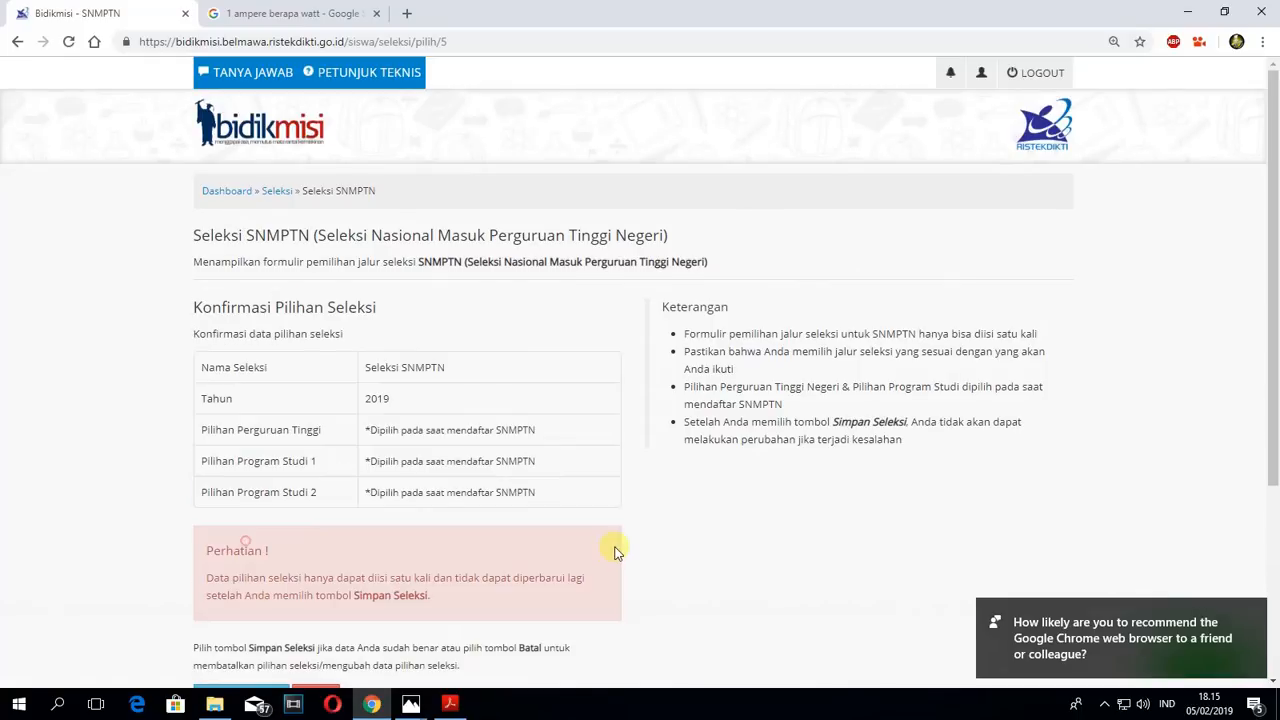
- Review the Konfirmasi Pilihan Seleksi data and warning for SNMPTN 2019, and save the selection with Simpan Seleksi
scroll(665, 496, "down", 3)
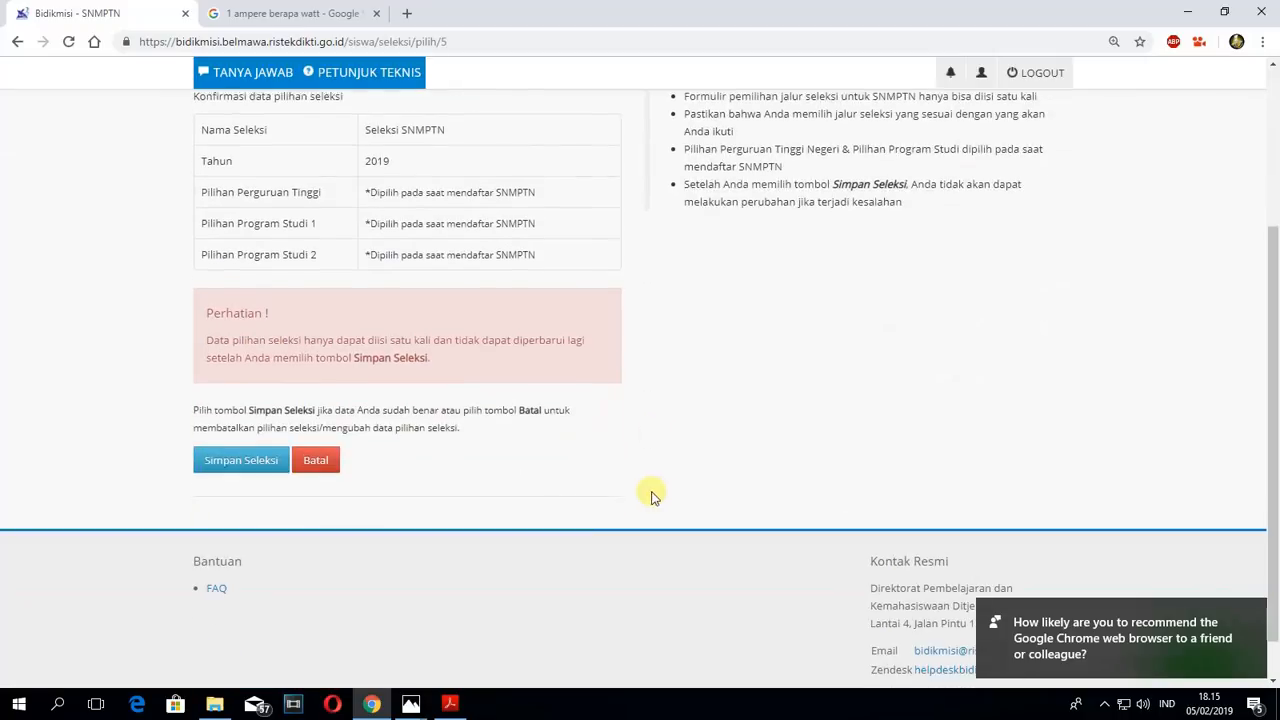
scroll(296, 356, "up", 3)
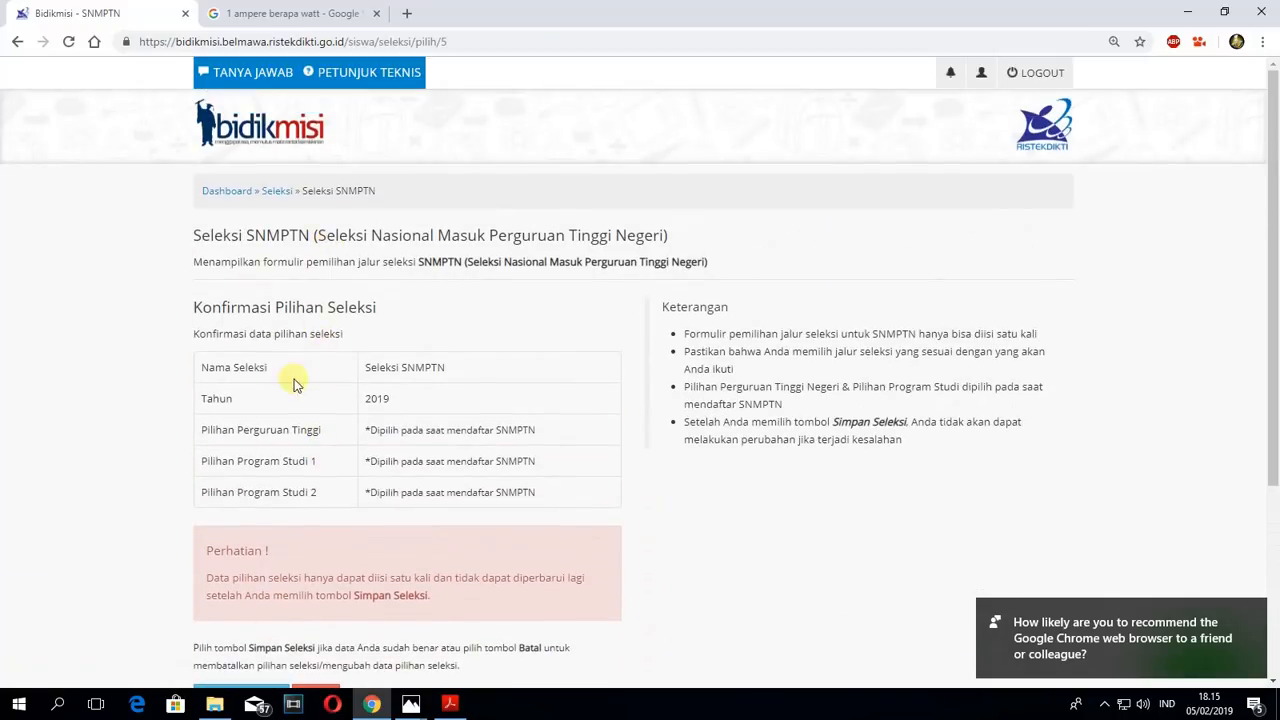
scroll(412, 368, "down", 2)
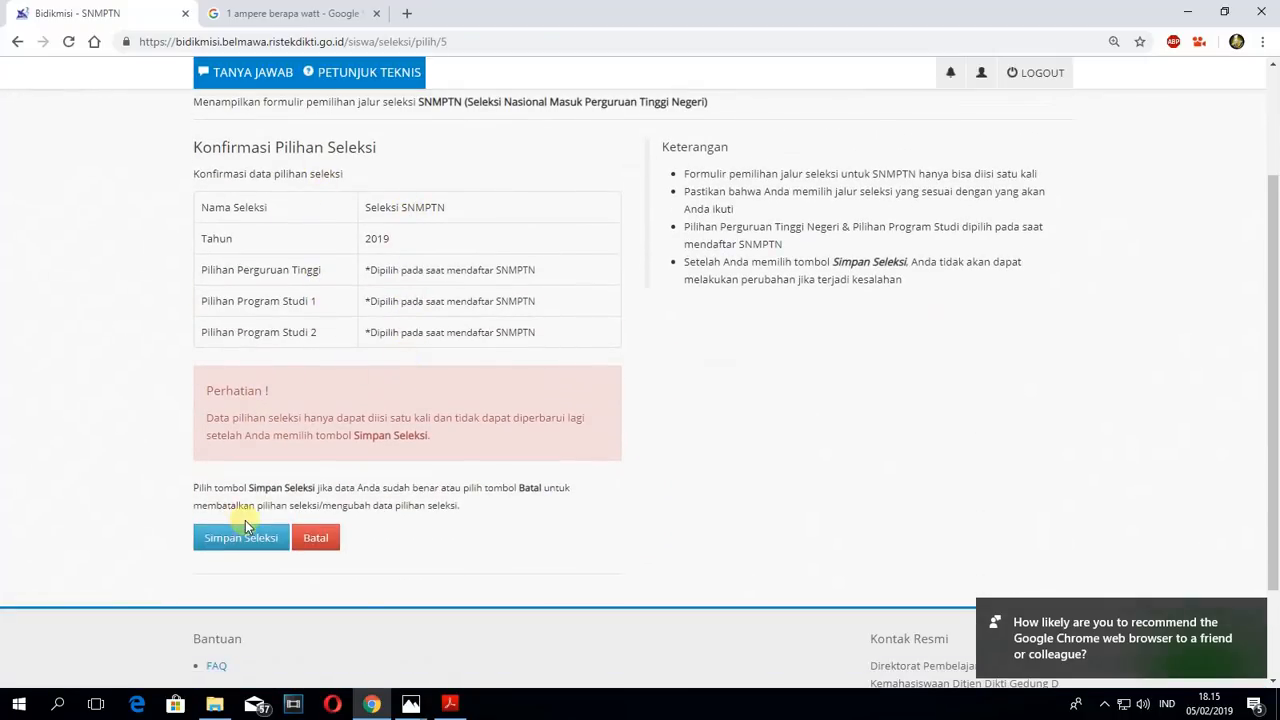
scroll(257, 380, "up", 2)
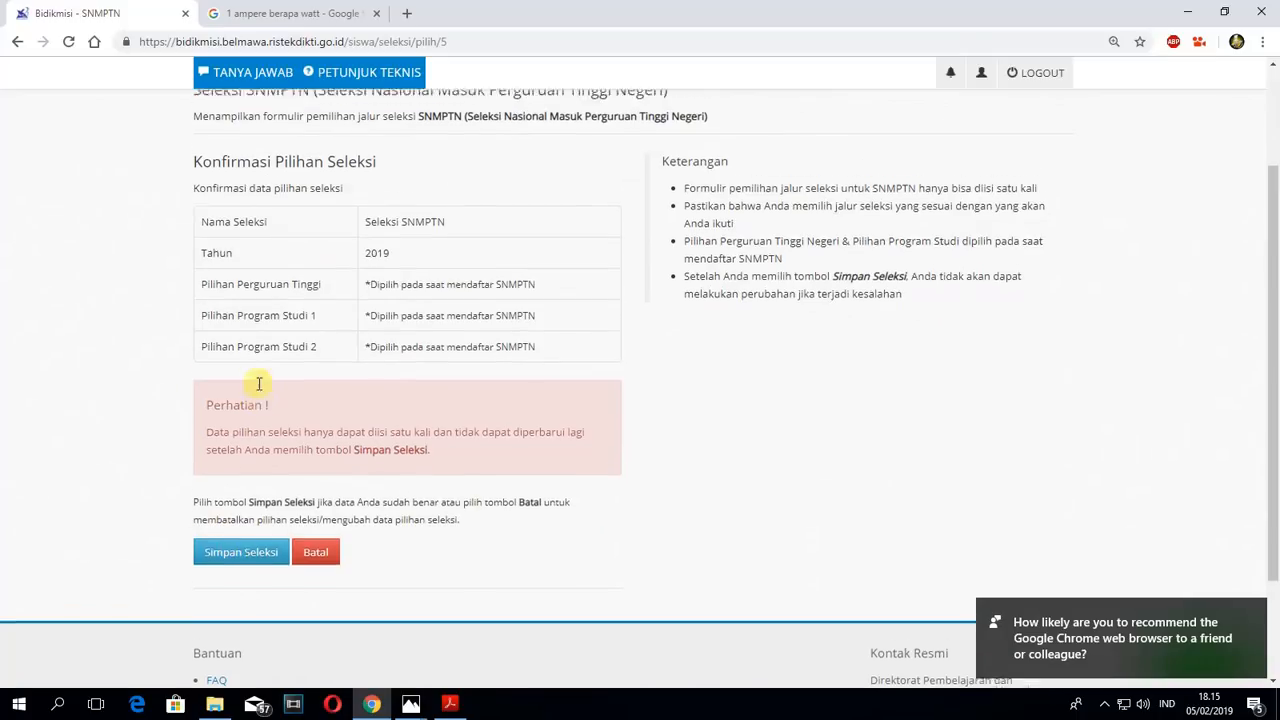
scroll(311, 466, "down", 2)
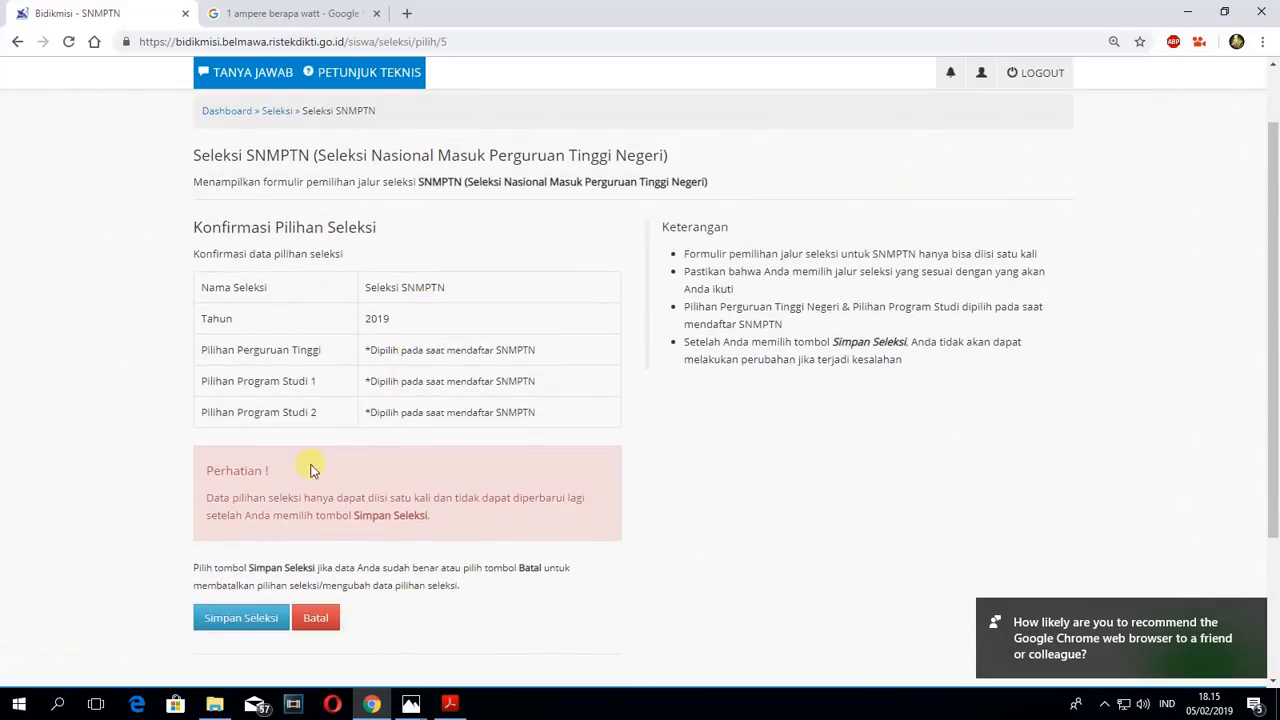
left_click(226, 616)
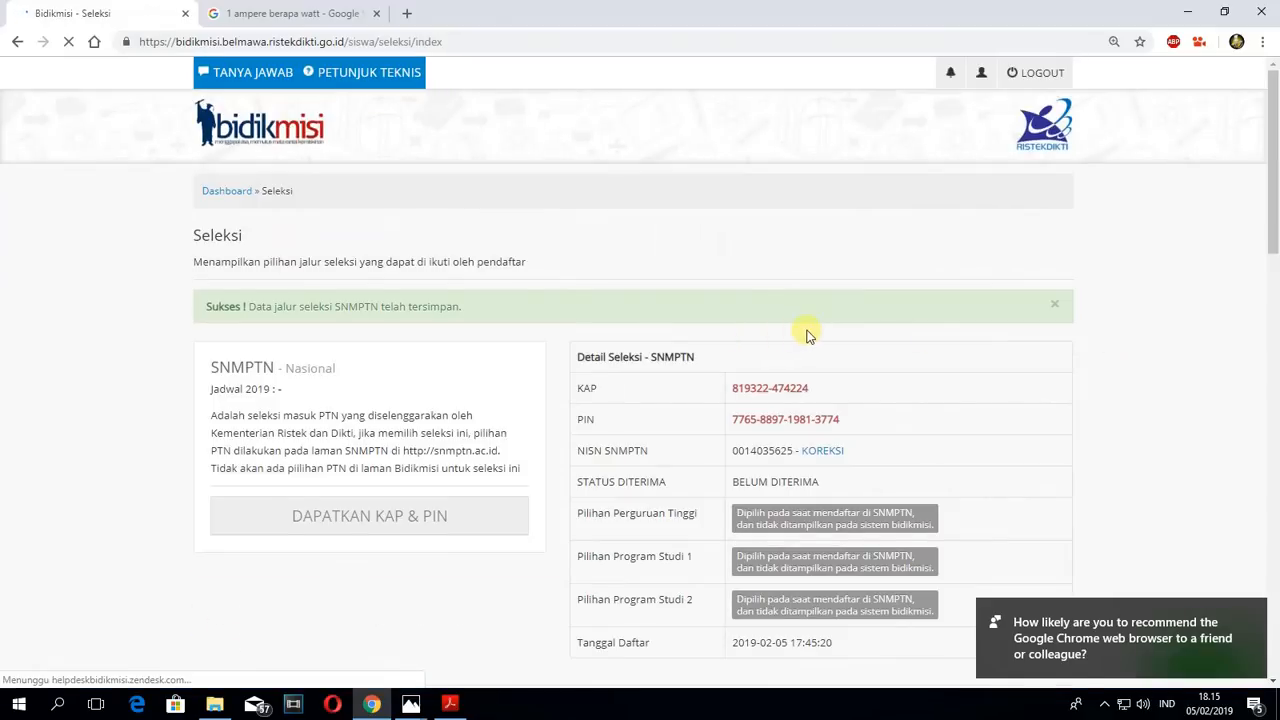
- Examine the KAP and PIN issued in the Detail Seleksi - SNMPTN table
scroll(806, 330, "down", 2)
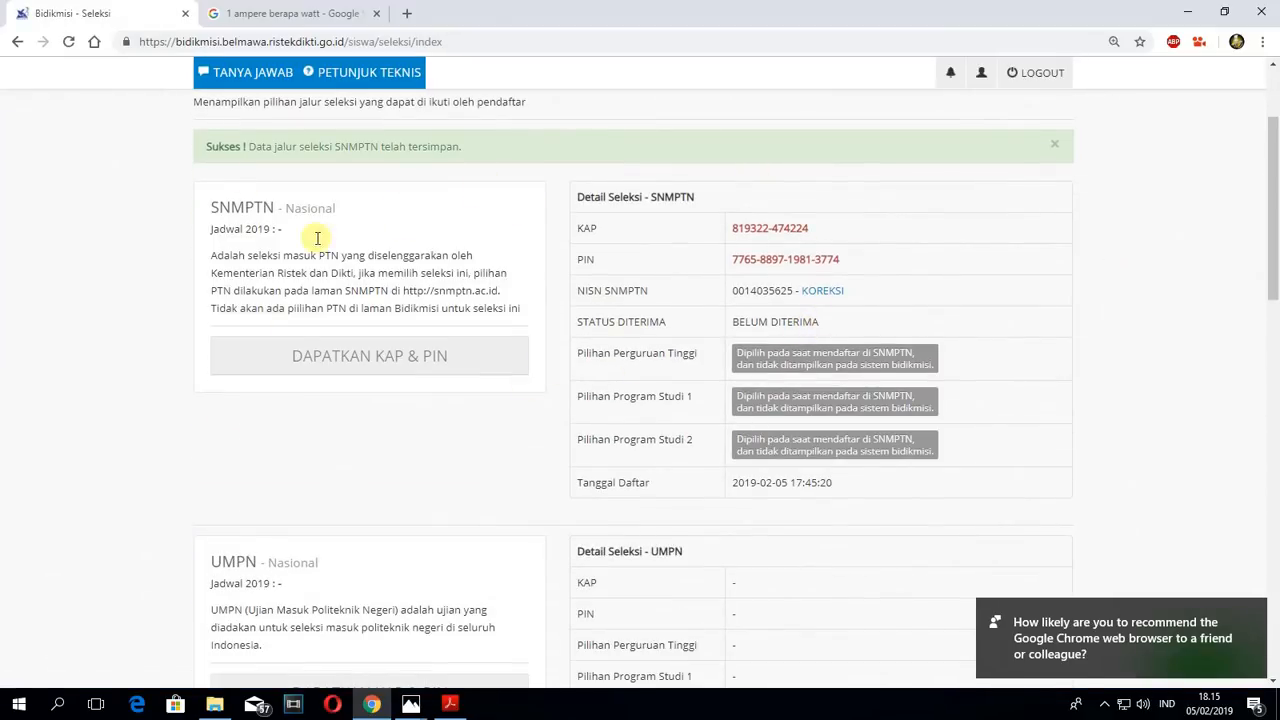
scroll(250, 215, "up", 1)
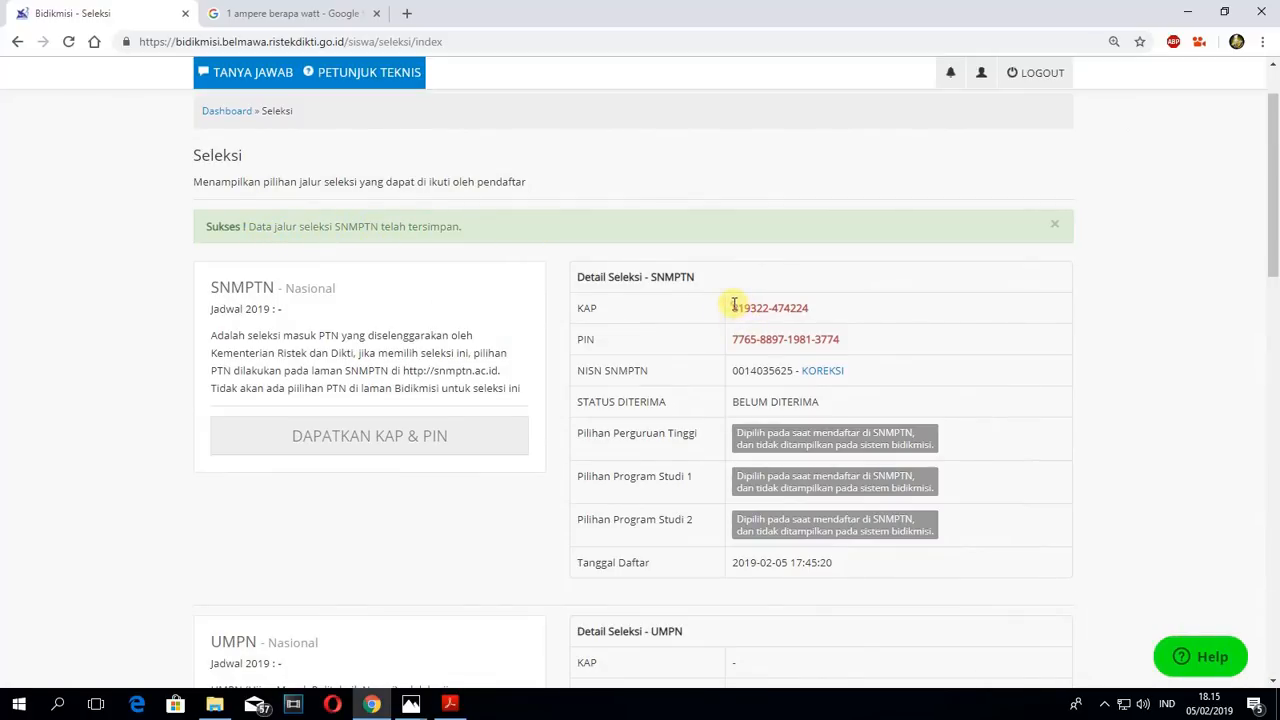
left_click_drag(733, 307, 820, 309)
left_click(888, 316)
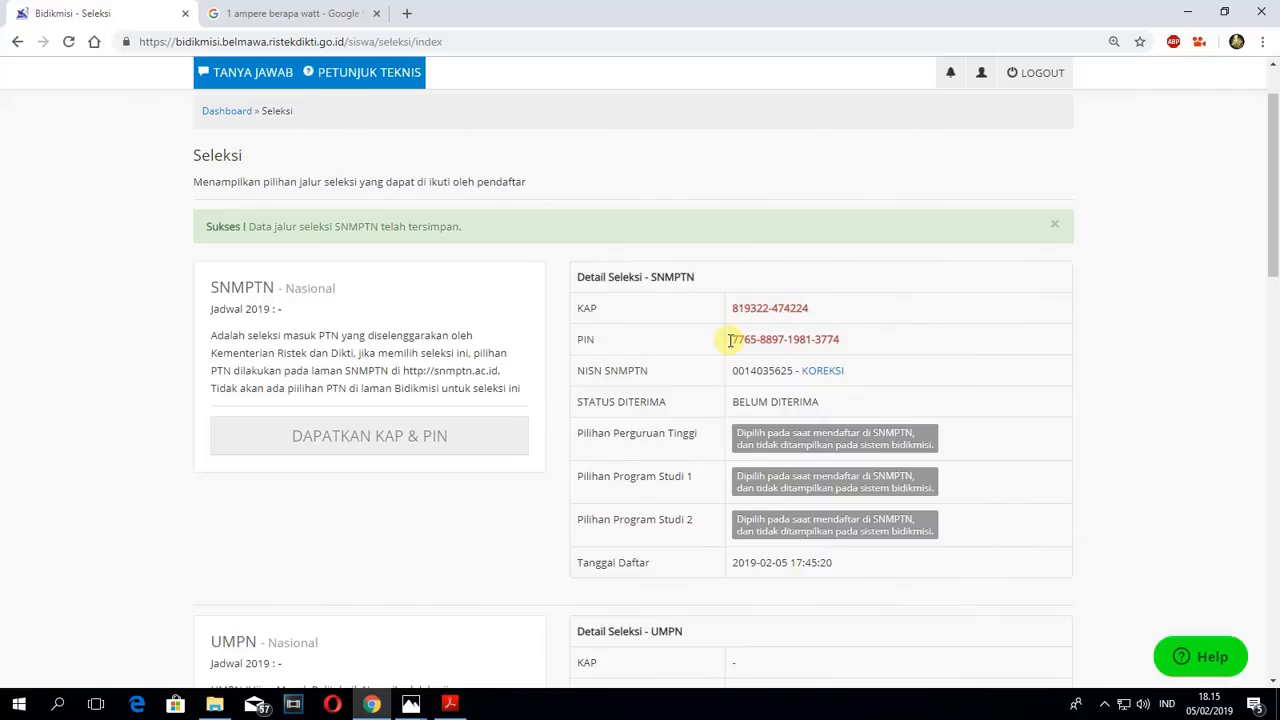
left_click_drag(730, 340, 846, 337)
left_click_drag(733, 306, 862, 314)
left_click(860, 312)
left_click_drag(658, 280, 716, 280)
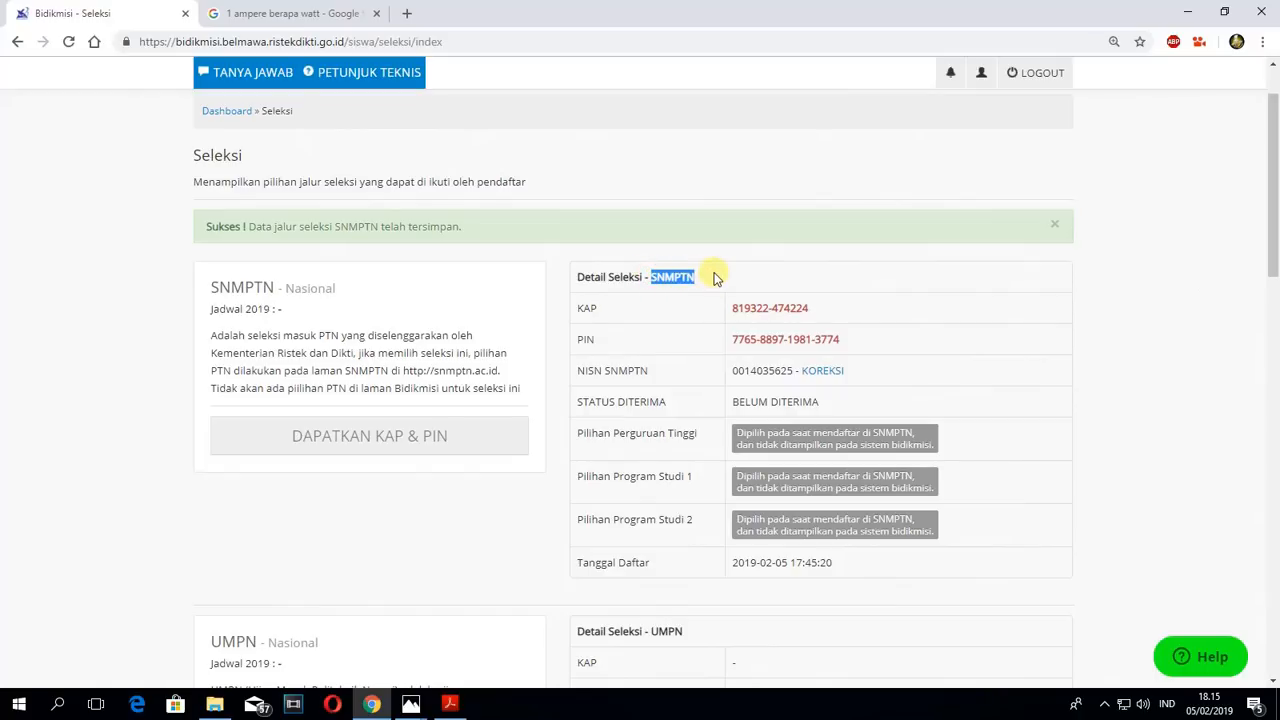
mouse_move(814, 275)
left_mouse_down()
mouse_move(737, 291)
mouse_move(752, 308)
mouse_move(823, 297)
left_mouse_up()
left_click(823, 296)
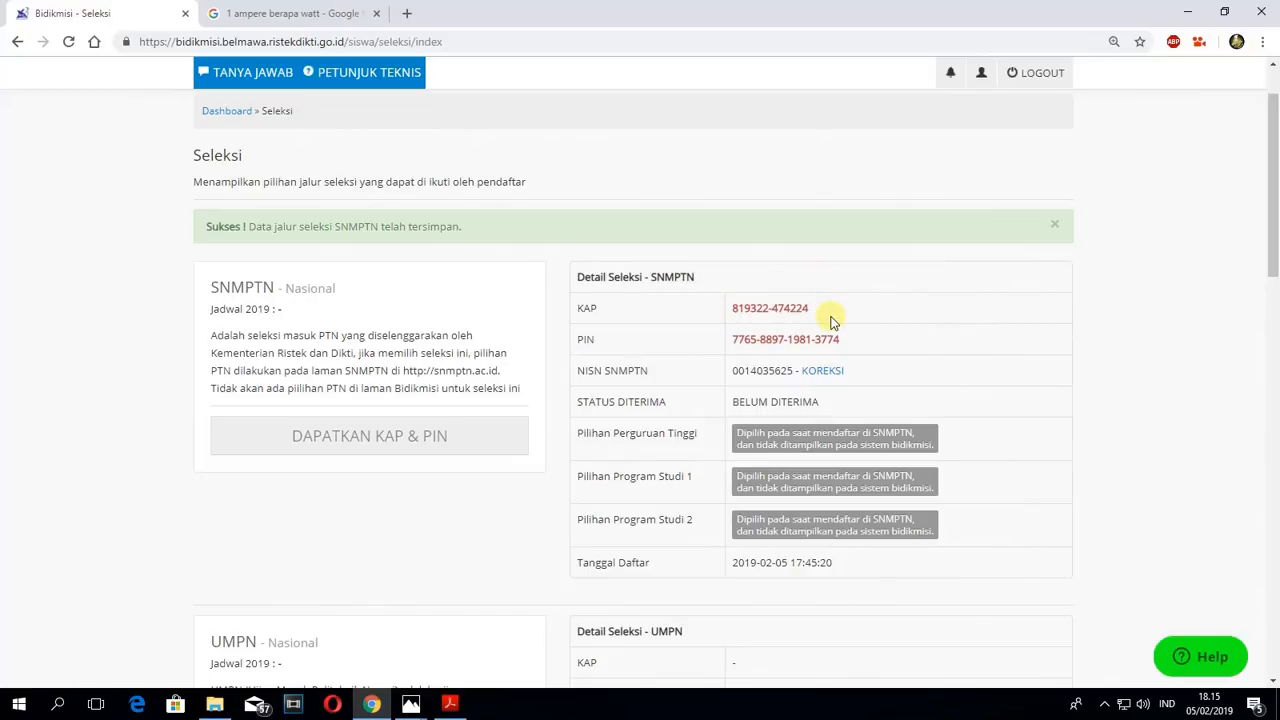
left_click_drag(735, 306, 866, 306)
left_click(867, 307)
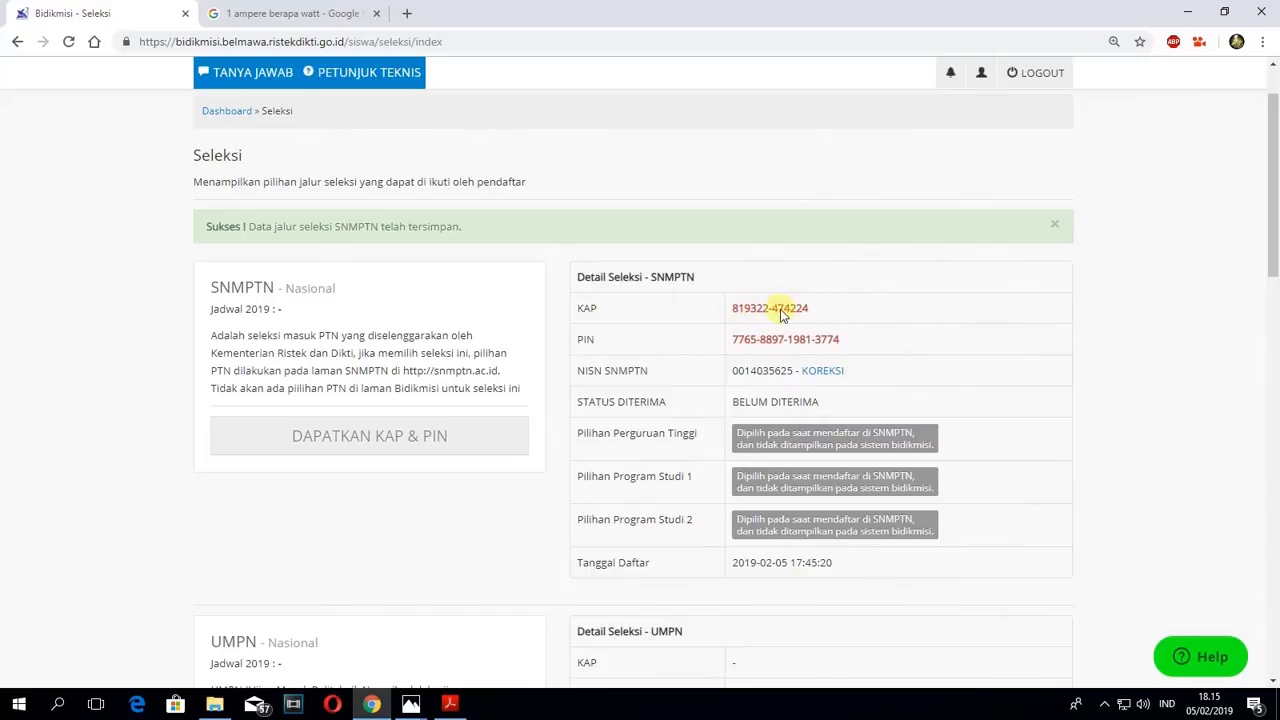
scroll(828, 324, "down", 2)
scroll(835, 320, "up", 3)
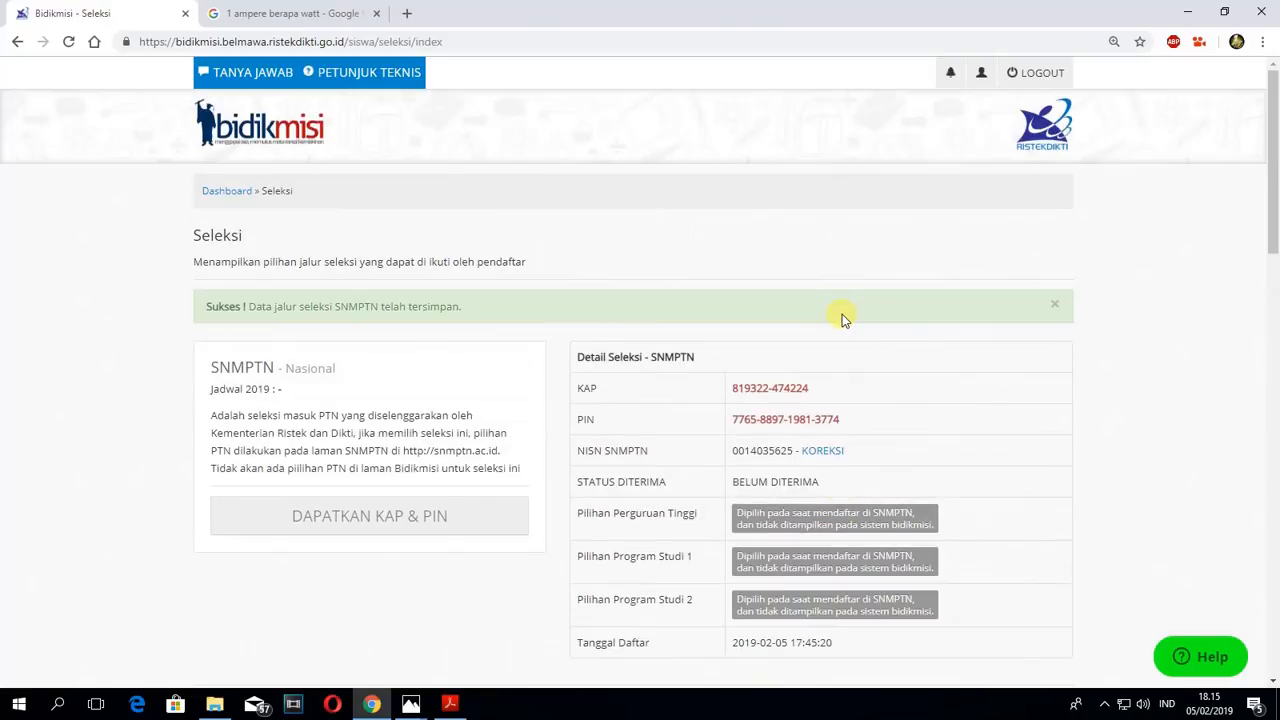
- Return to the dashboard, save the Kartu Peserta PDF in the A-Bahan BIDIKMISI 2019 folder, and open it for viewing
left_click(254, 189)
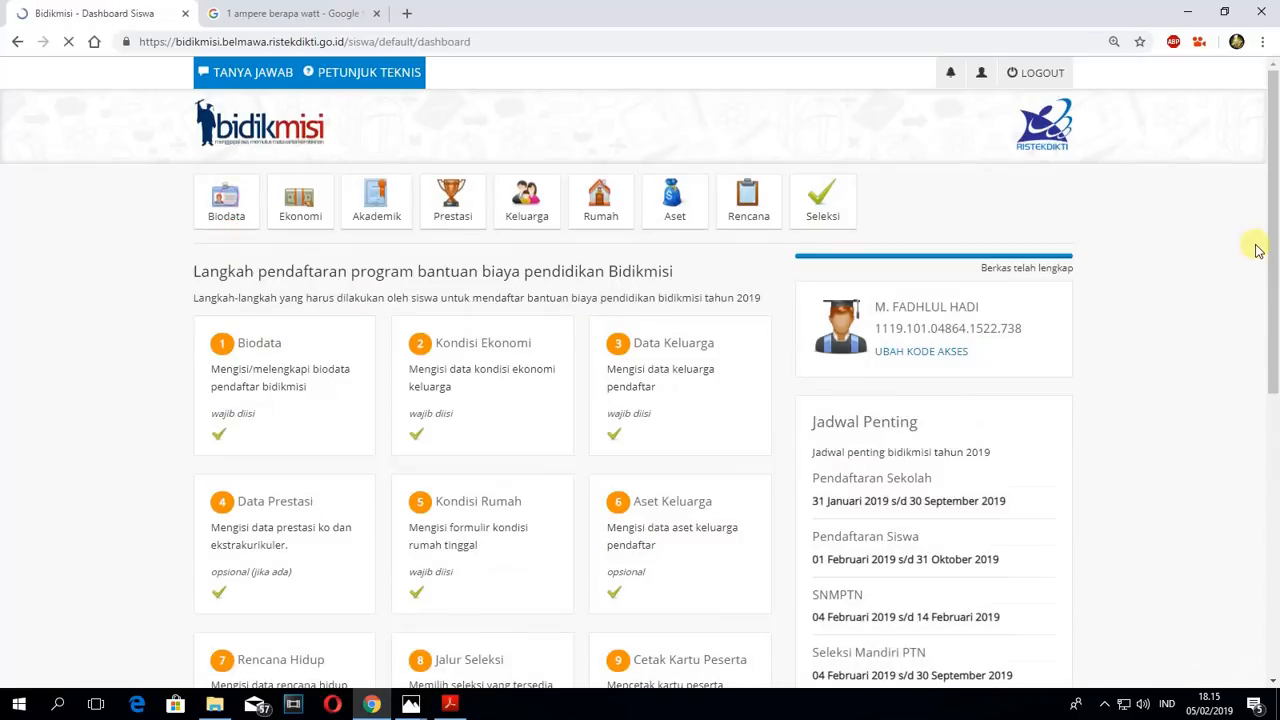
scroll(598, 360, "down", 3)
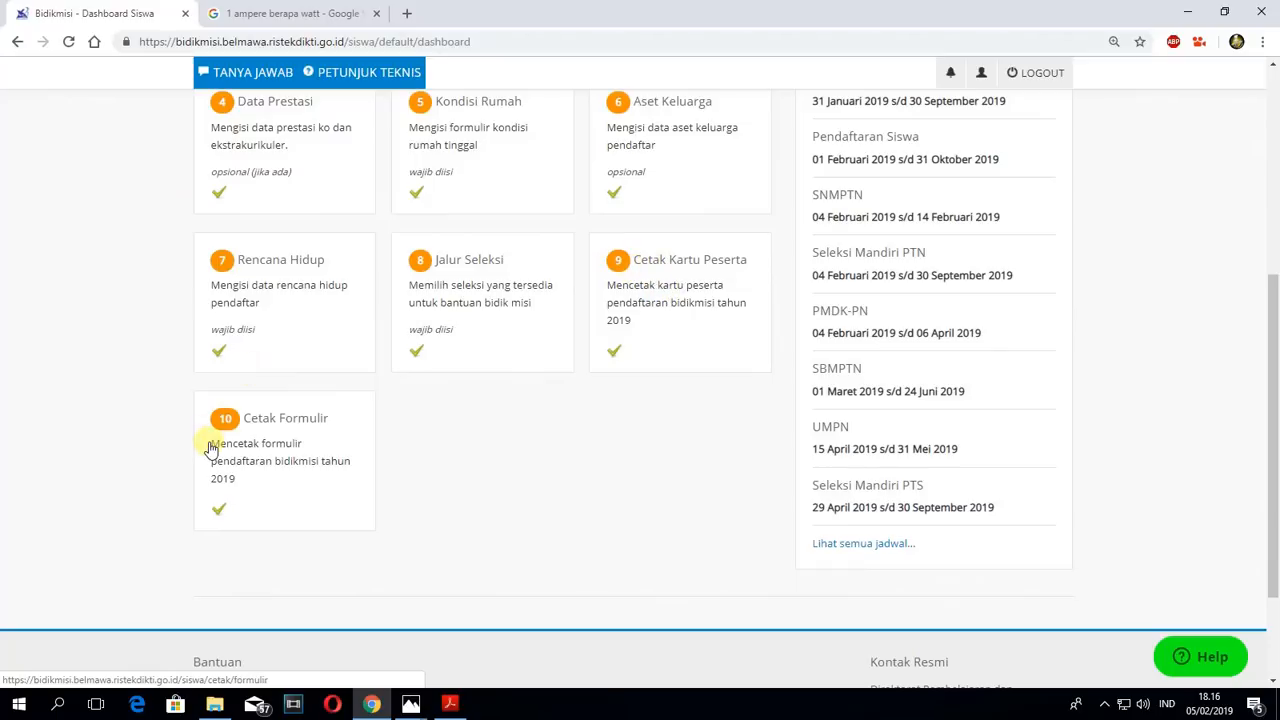
left_click(647, 283)
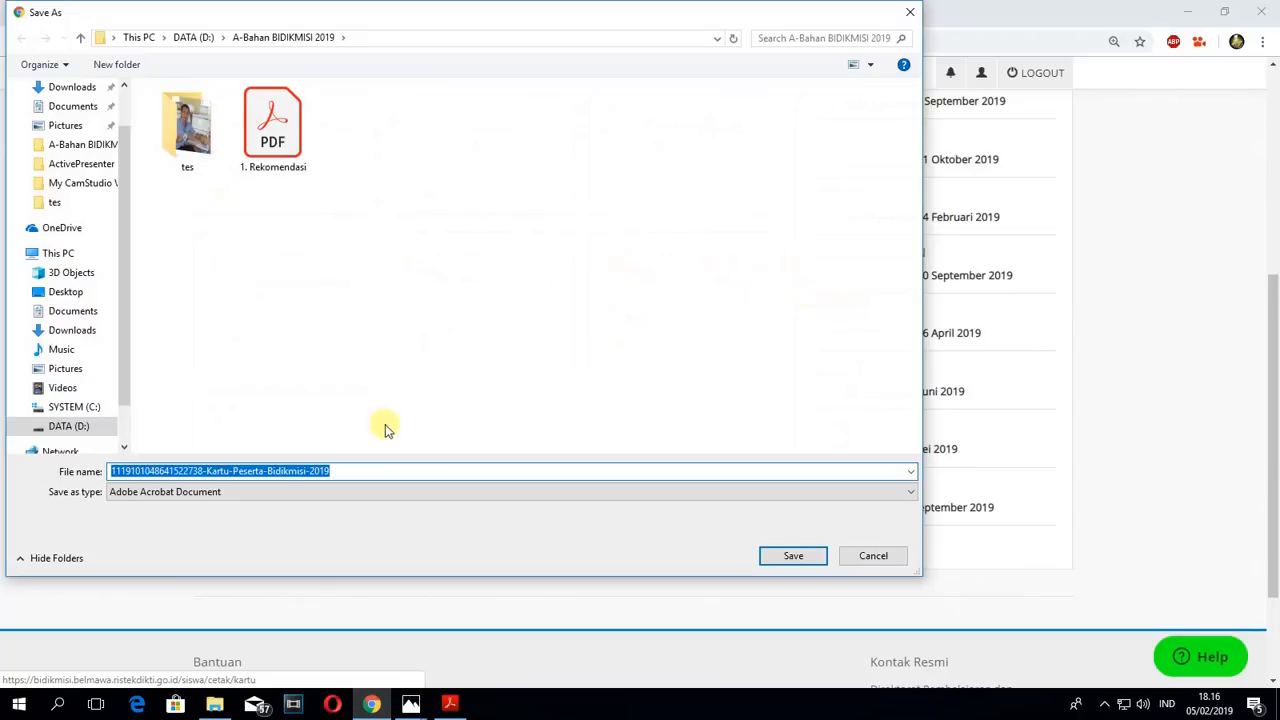
left_click(800, 557)
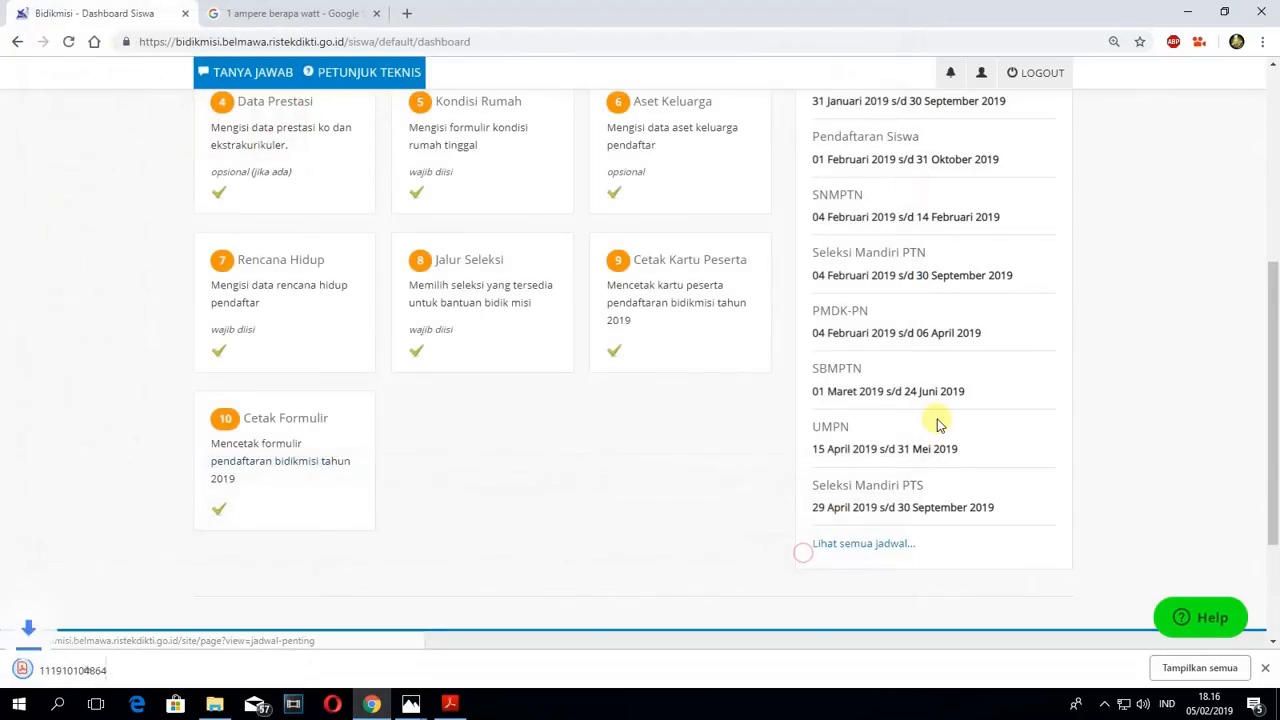
left_click(93, 666)
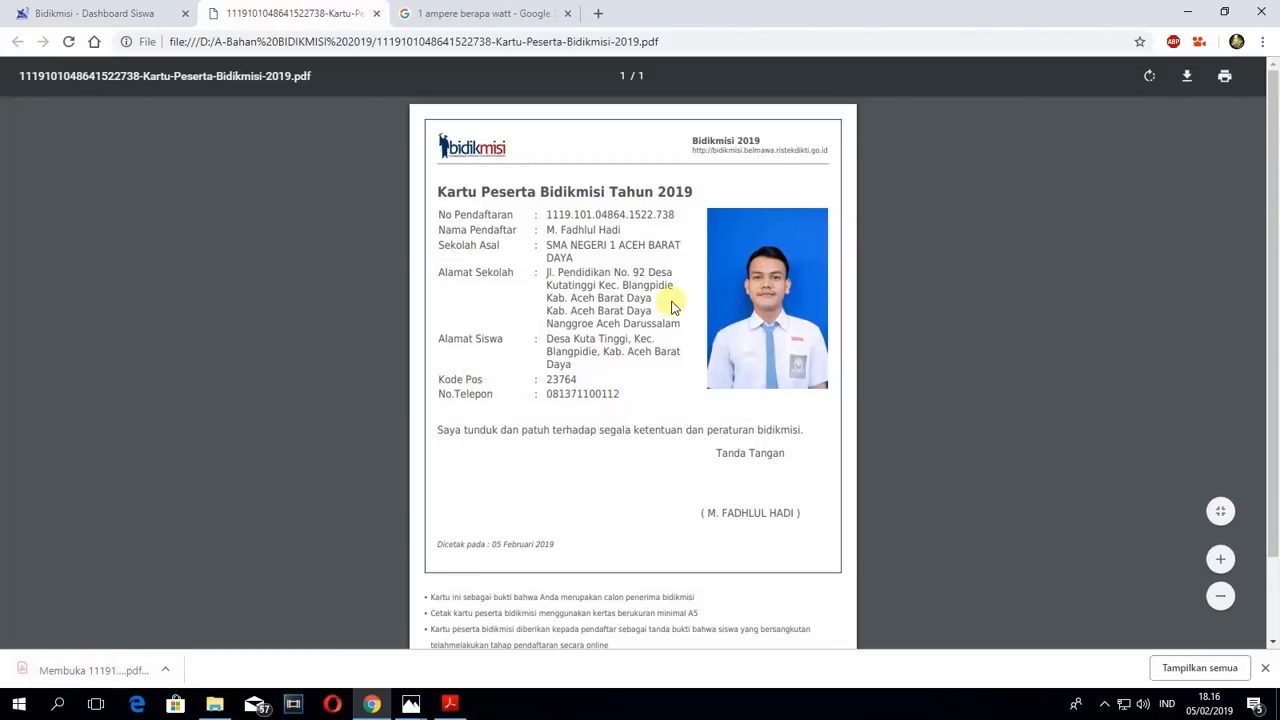
scroll(675, 316, "up", 1)
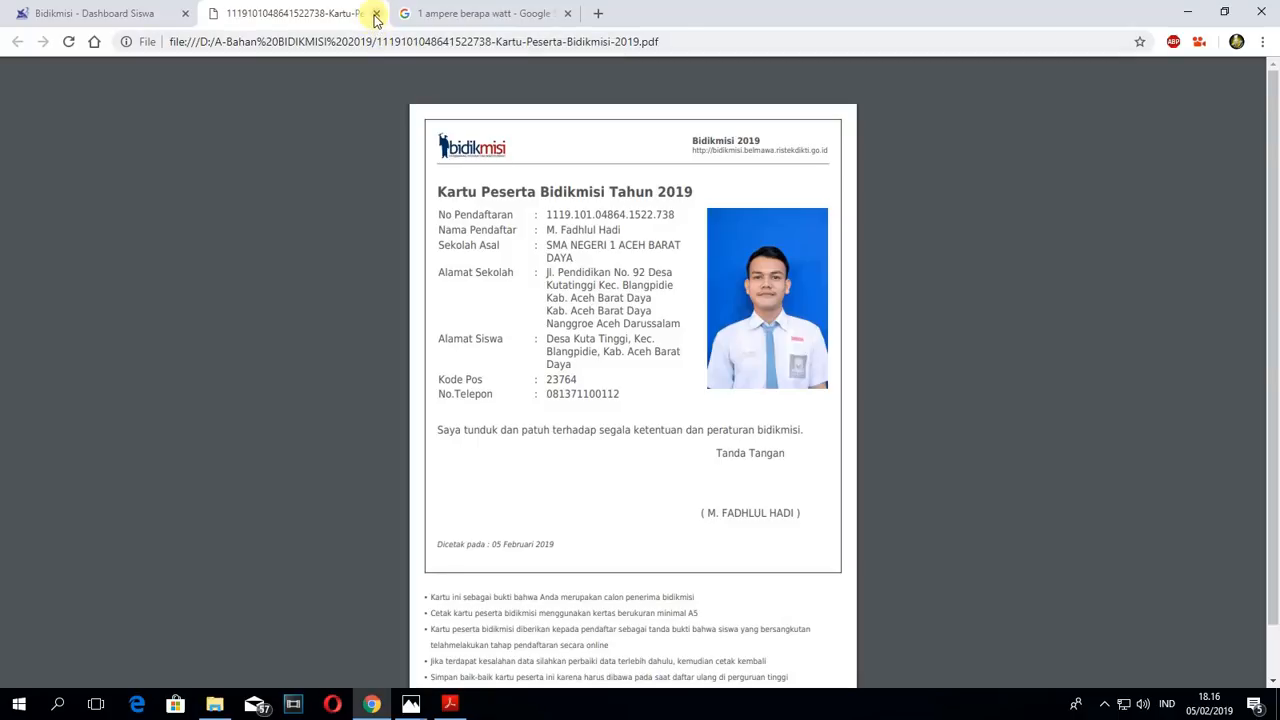
- Save the Cetak Formulir registration form as a PDF from the dashboard and open the downloaded file
left_click(91, 12)
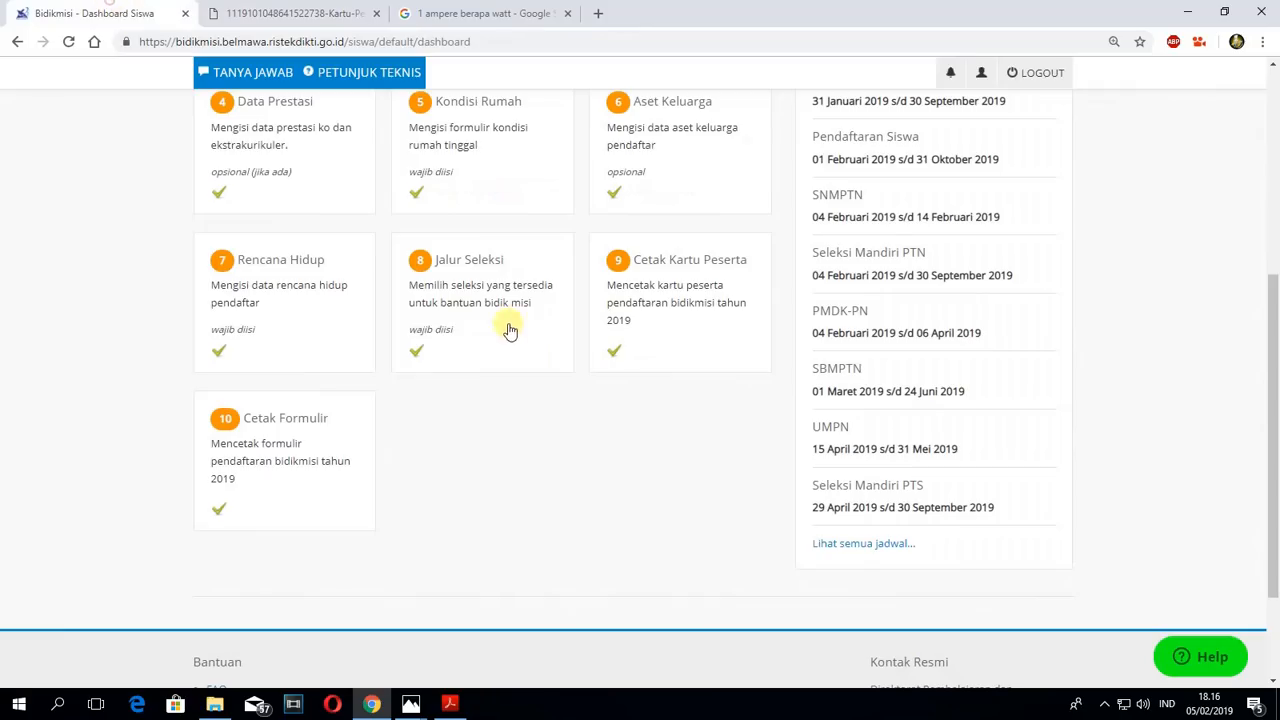
left_click(254, 446)
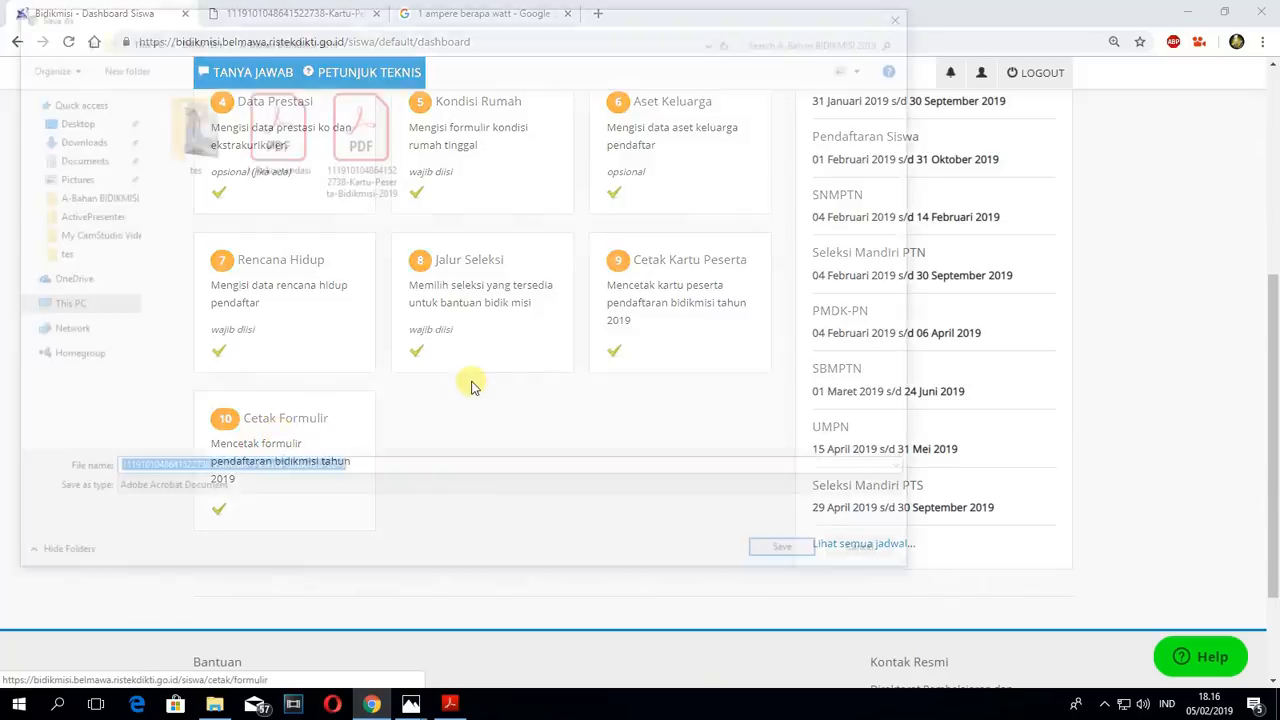
left_click(772, 567)
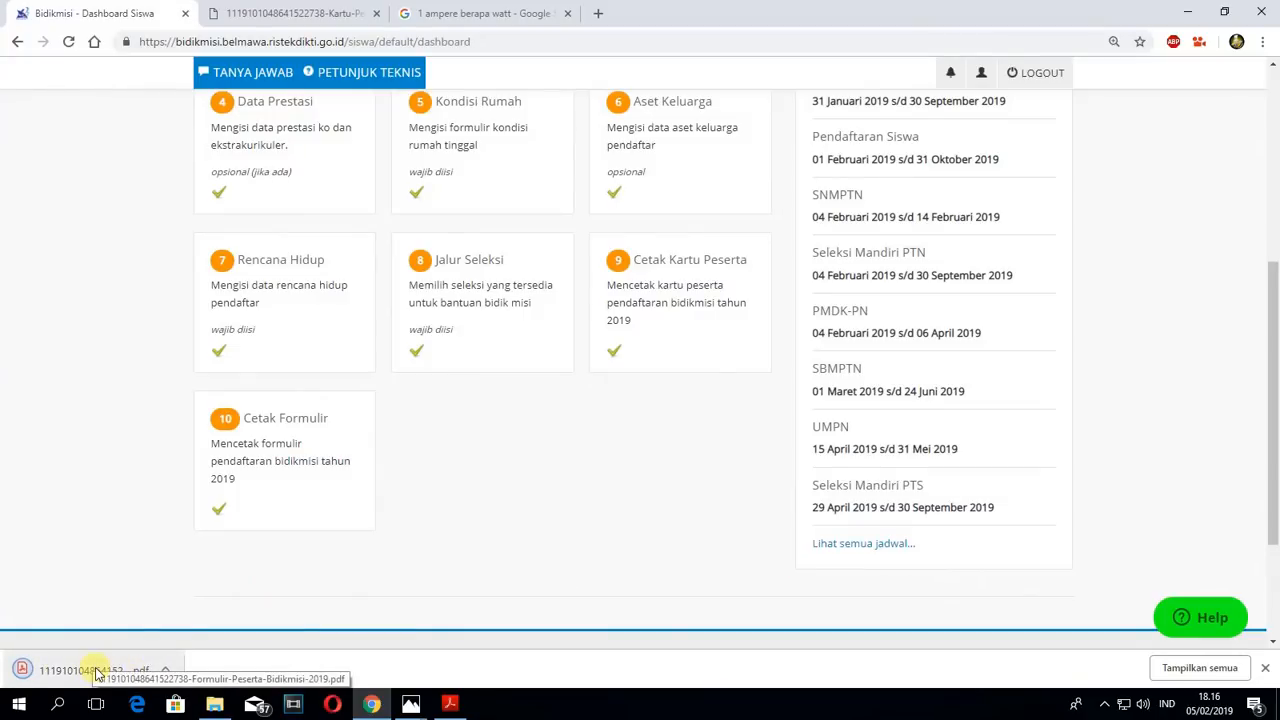
left_click(97, 672)
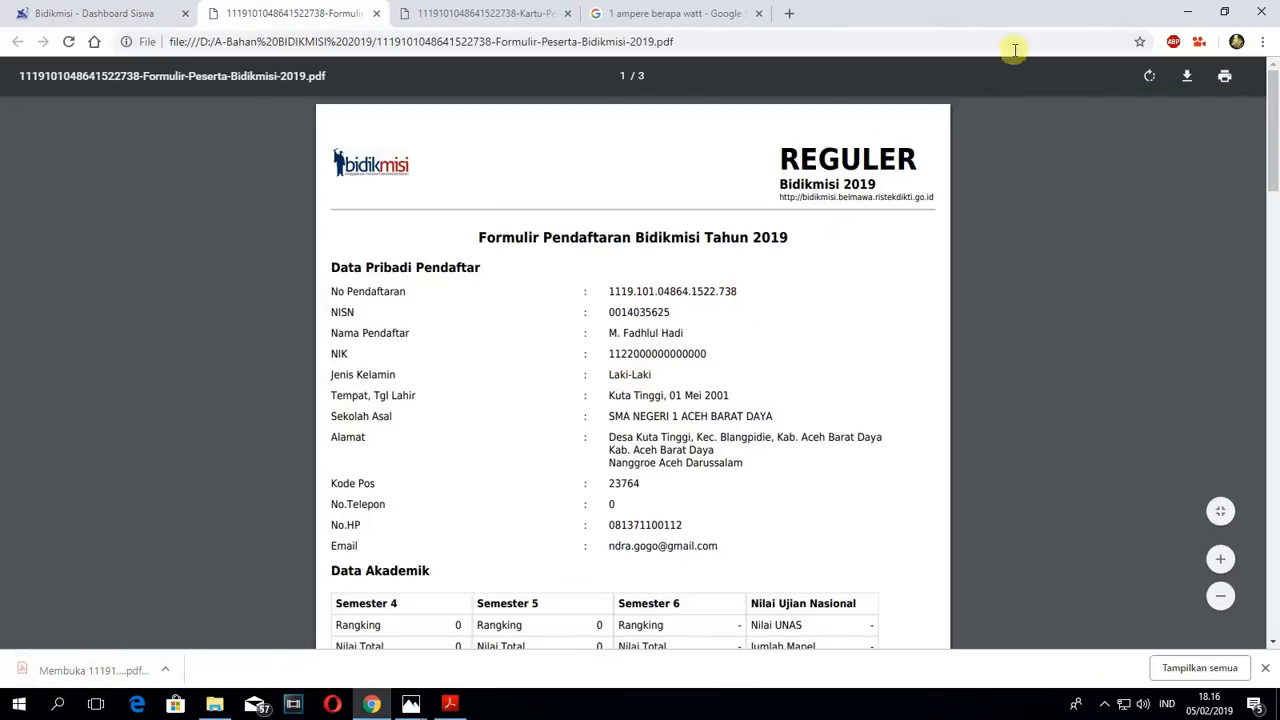
- Look through the pages of the Formulir Peserta PDF and view it alternately with the Kartu Peserta PDF
scroll(810, 237, "down", 1)
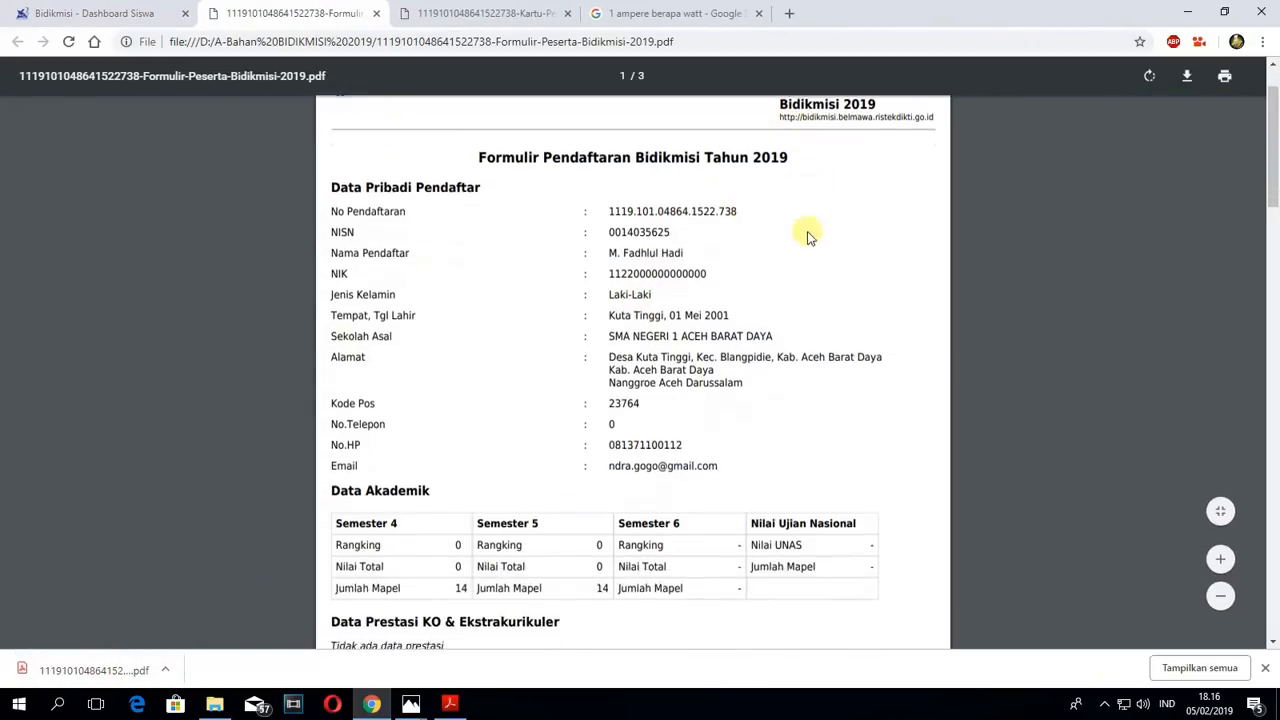
scroll(703, 275, "down", 6)
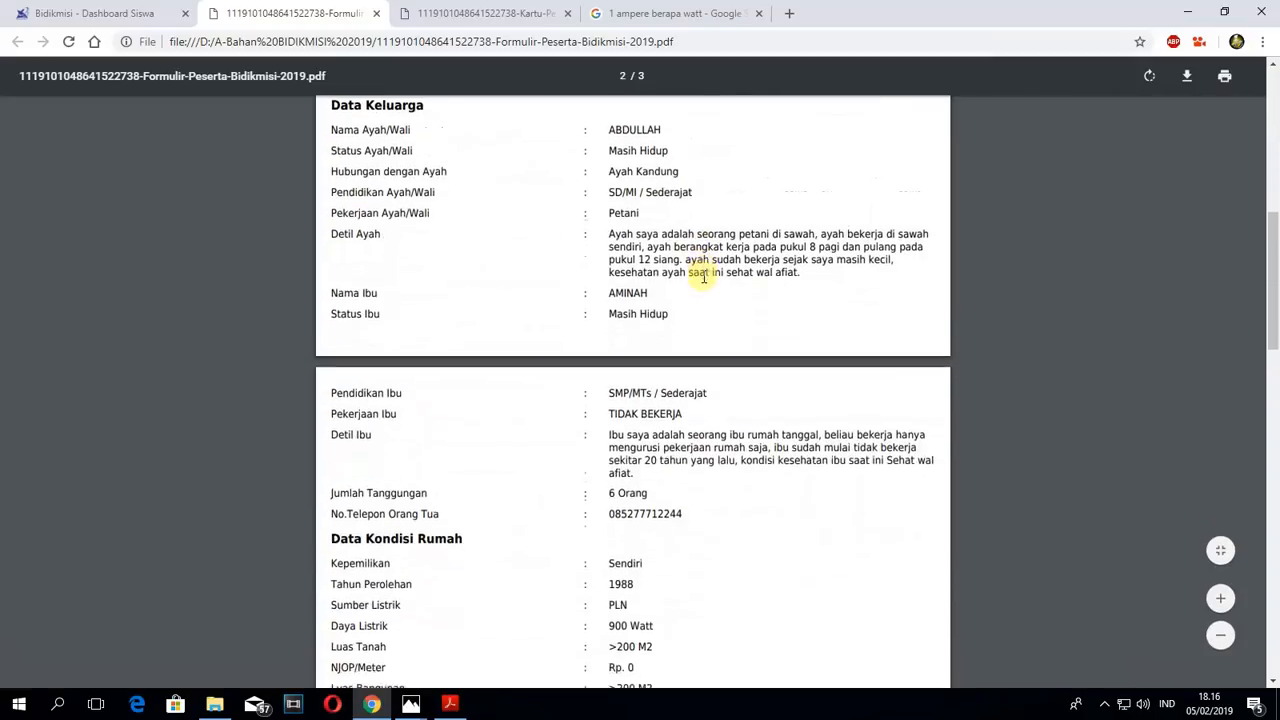
scroll(703, 278, "down", 14)
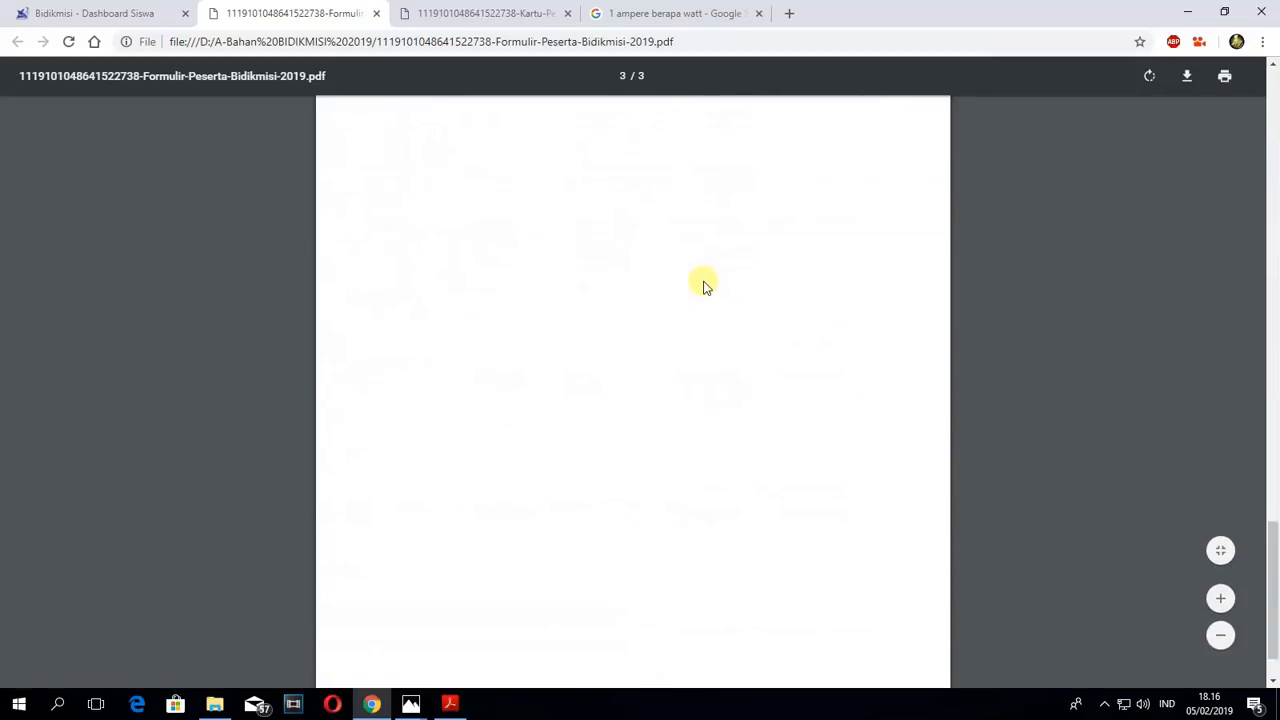
scroll(703, 287, "up", 7)
left_click(443, 12)
left_click(343, 12)
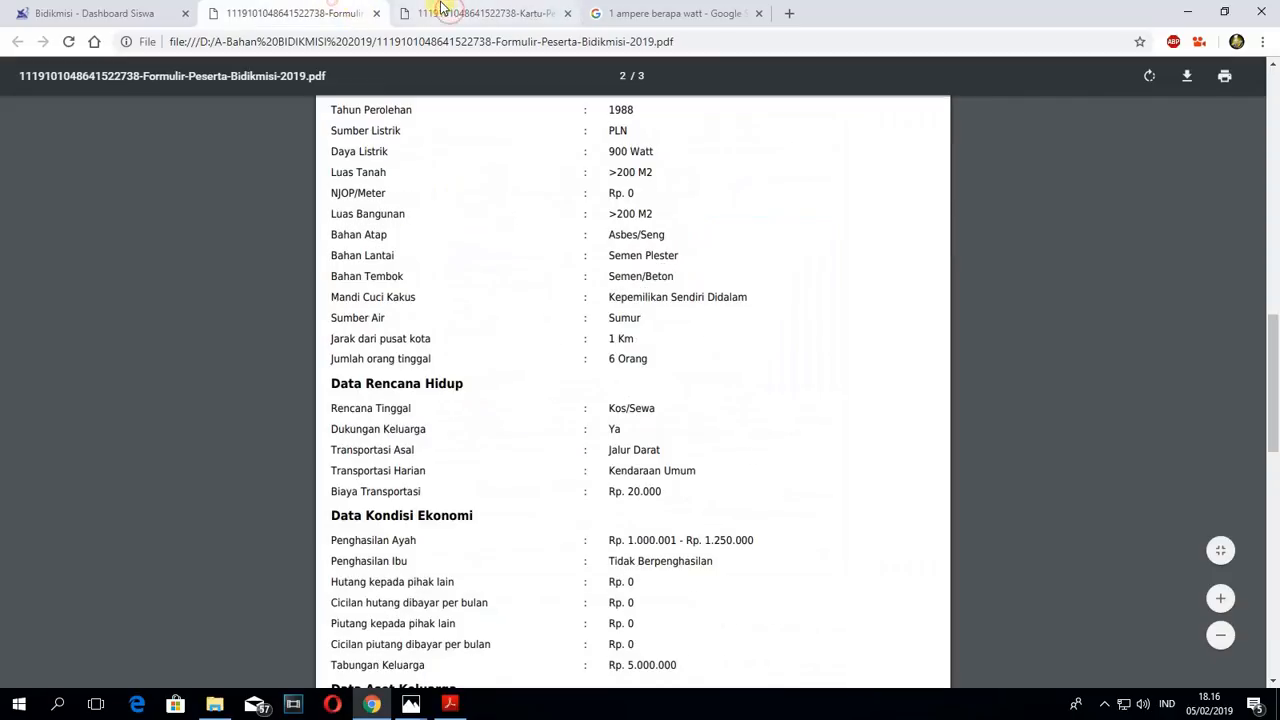
left_click(445, 10)
left_click(332, 6)
left_click(437, 8)
left_click(346, 6)
left_click(440, 8)
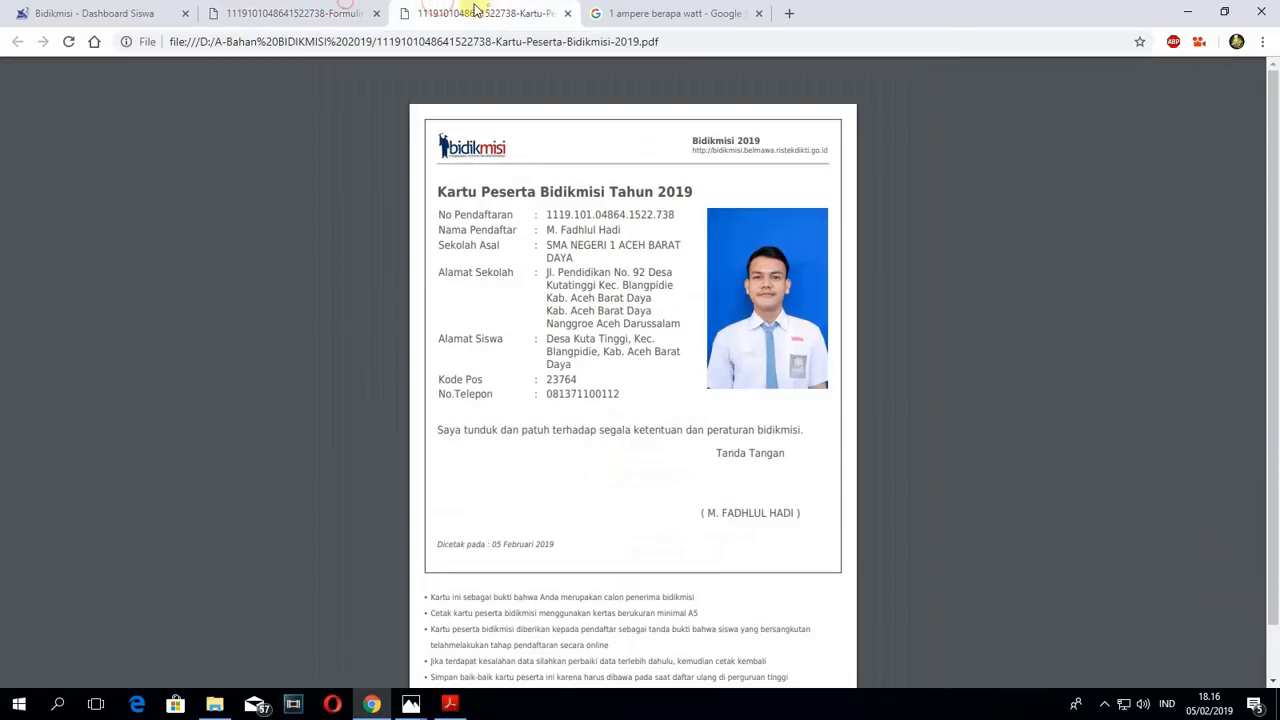
left_click(338, 10)
left_click(460, 10)
left_click(340, 10)
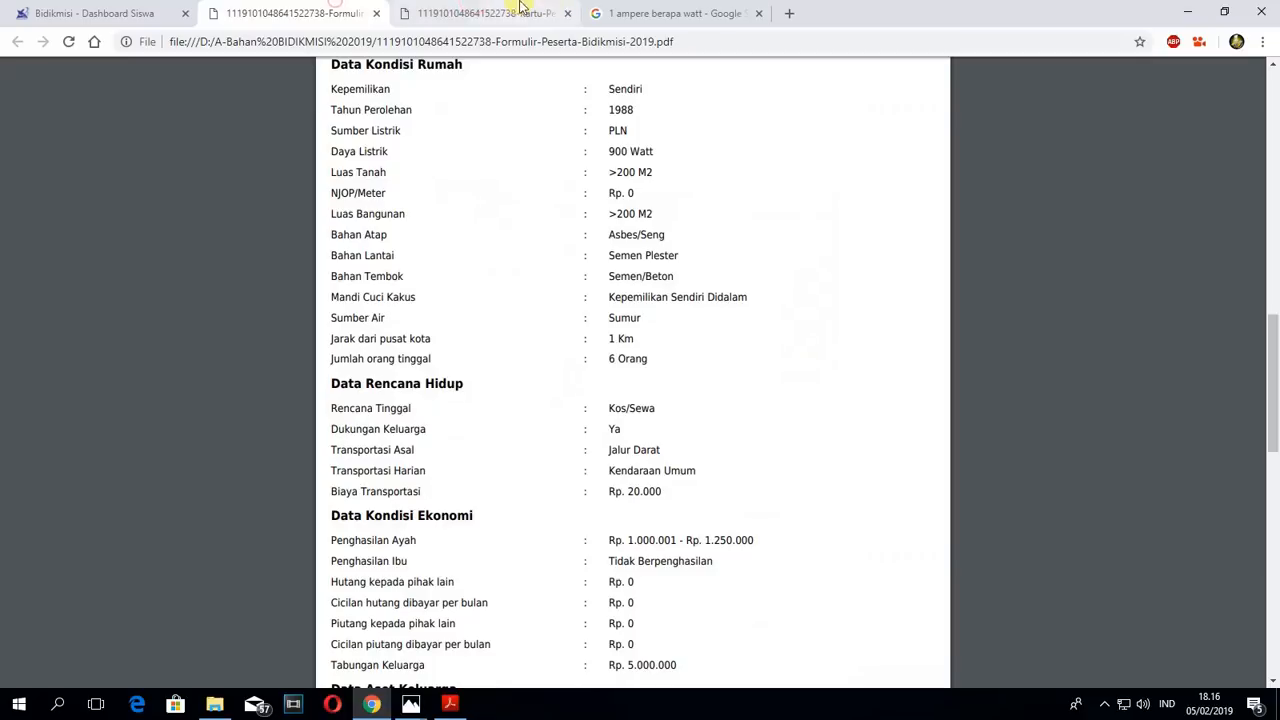
- Switch back and forth between the downloaded Kartu Peserta and Formulir Peserta documents to view both
left_click(519, 8)
left_click(305, 8)
left_click(446, 8)
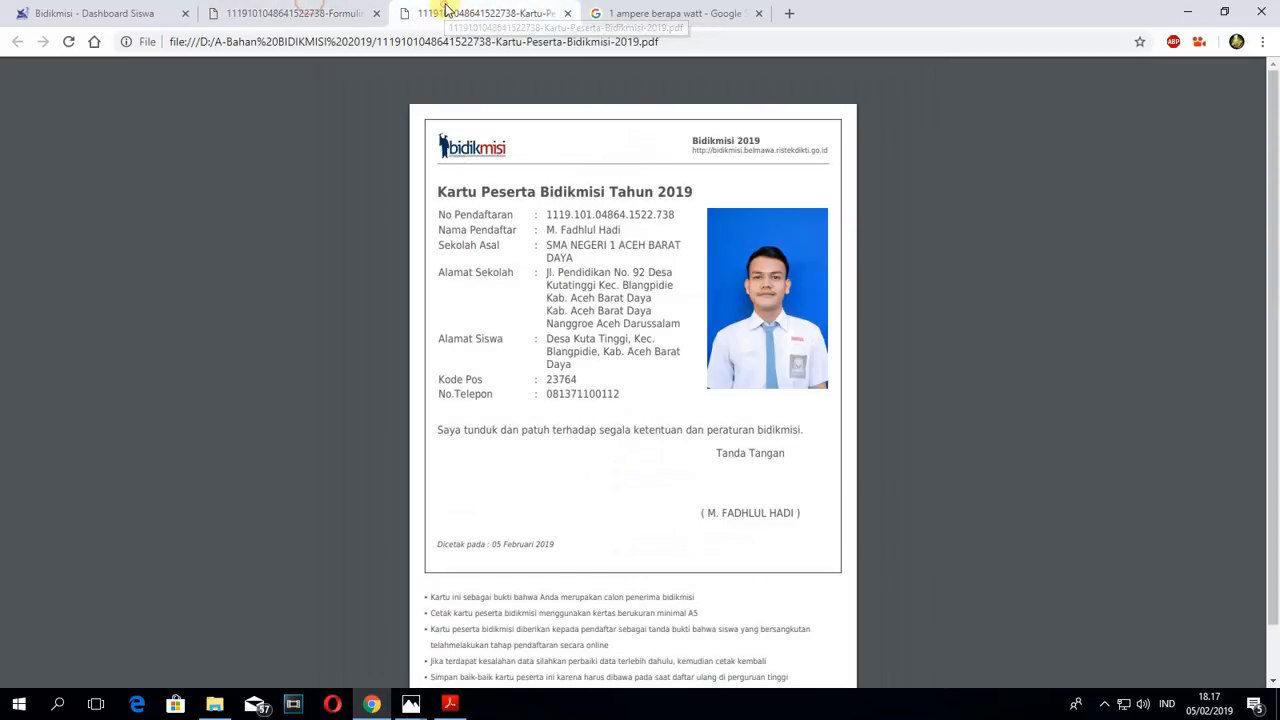
left_click(323, 8)
left_click(481, 10)
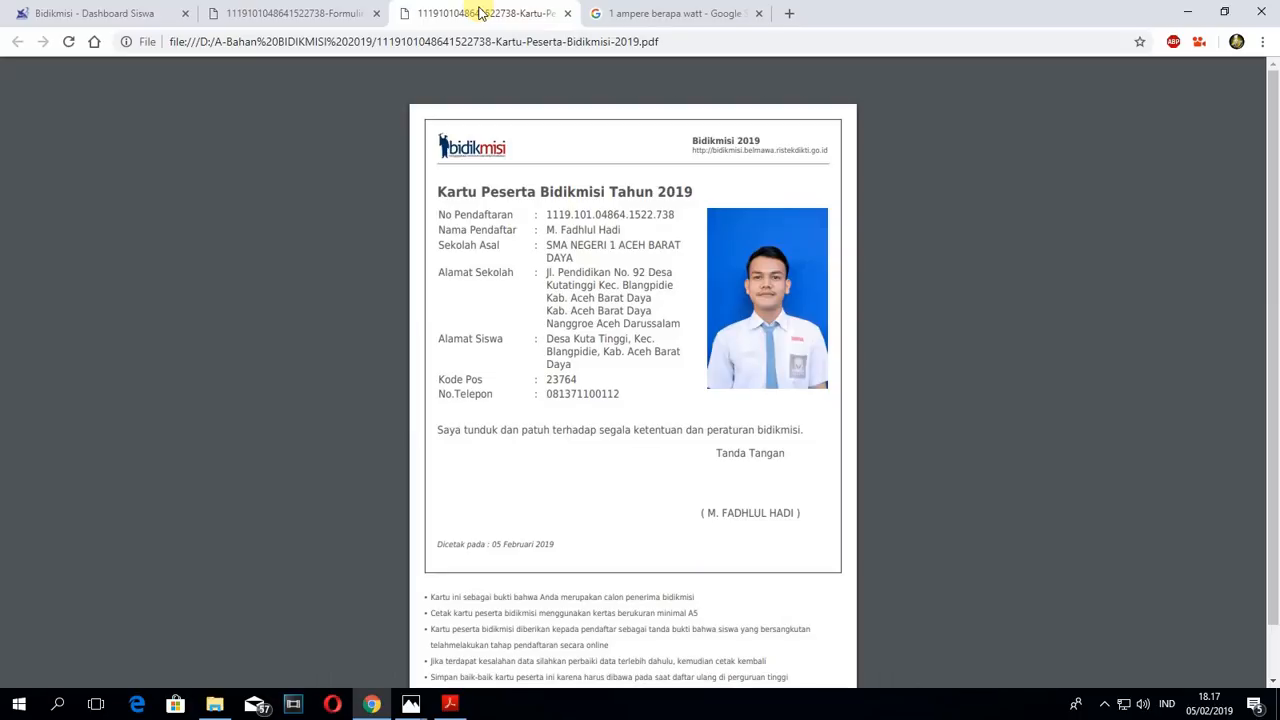
left_click(330, 10)
left_click(458, 9)
left_click(272, 8)
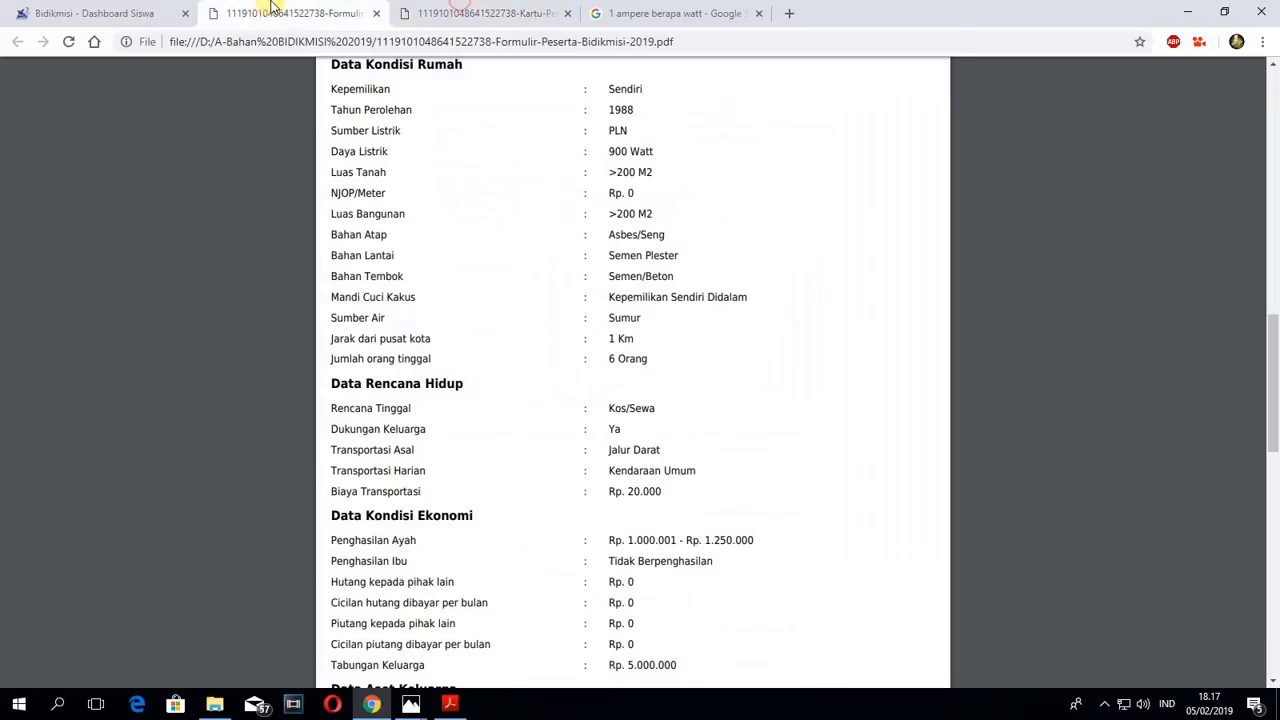
- Return to the Bidikmisi dashboard and check the completion status of all ten registration steps, from Biodata to Cetak Formulir
left_click(110, 13)
scroll(820, 360, "up", 4)
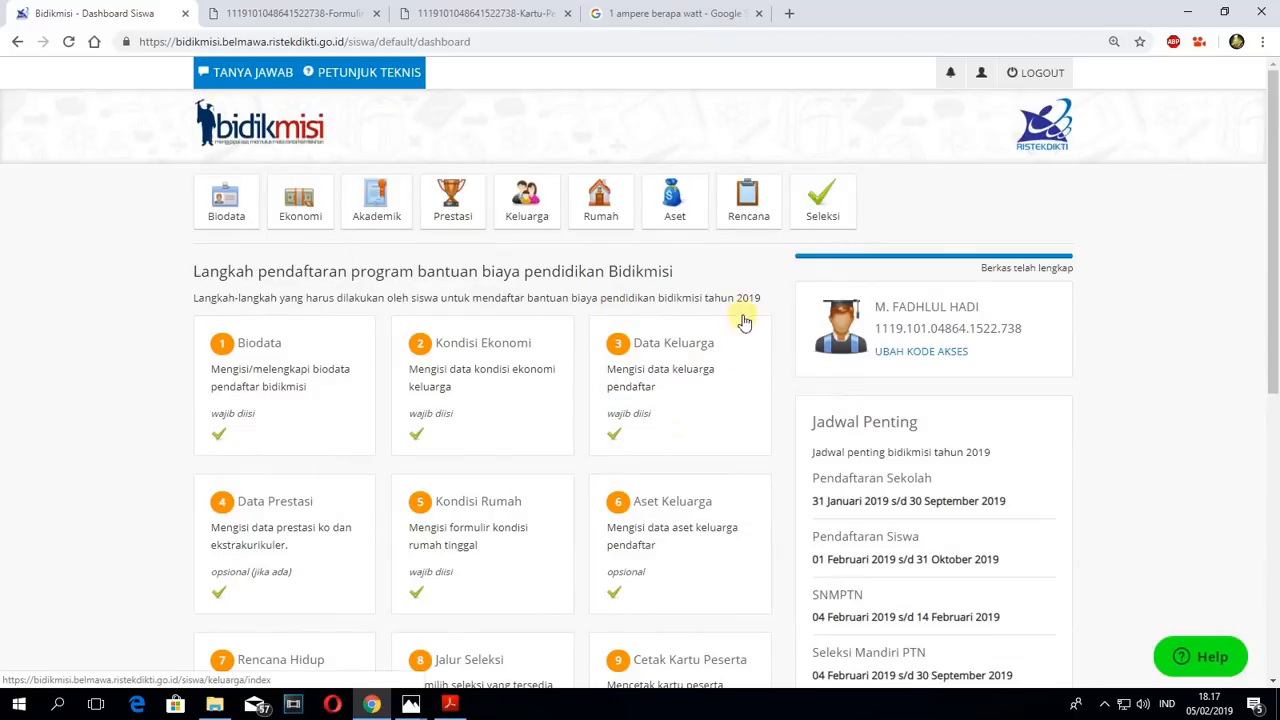
scroll(744, 321, "down", 5)
scroll(537, 351, "up", 4)
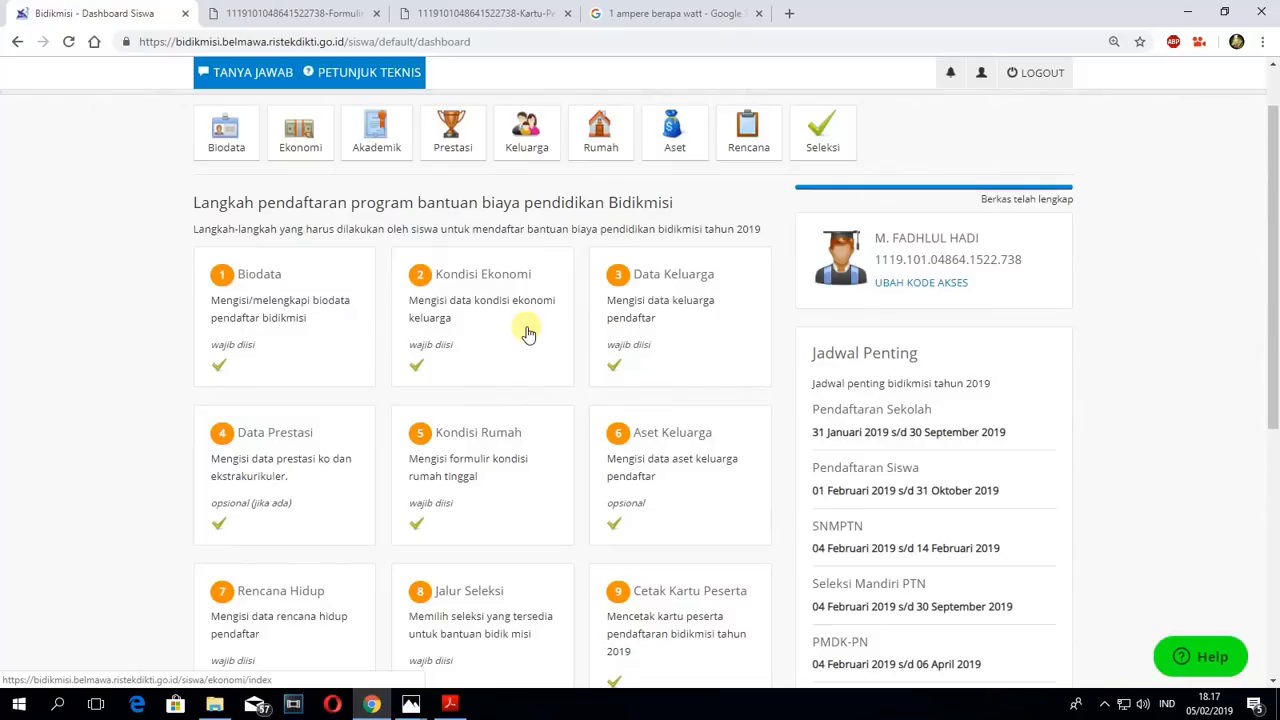
scroll(528, 333, "down", 2)
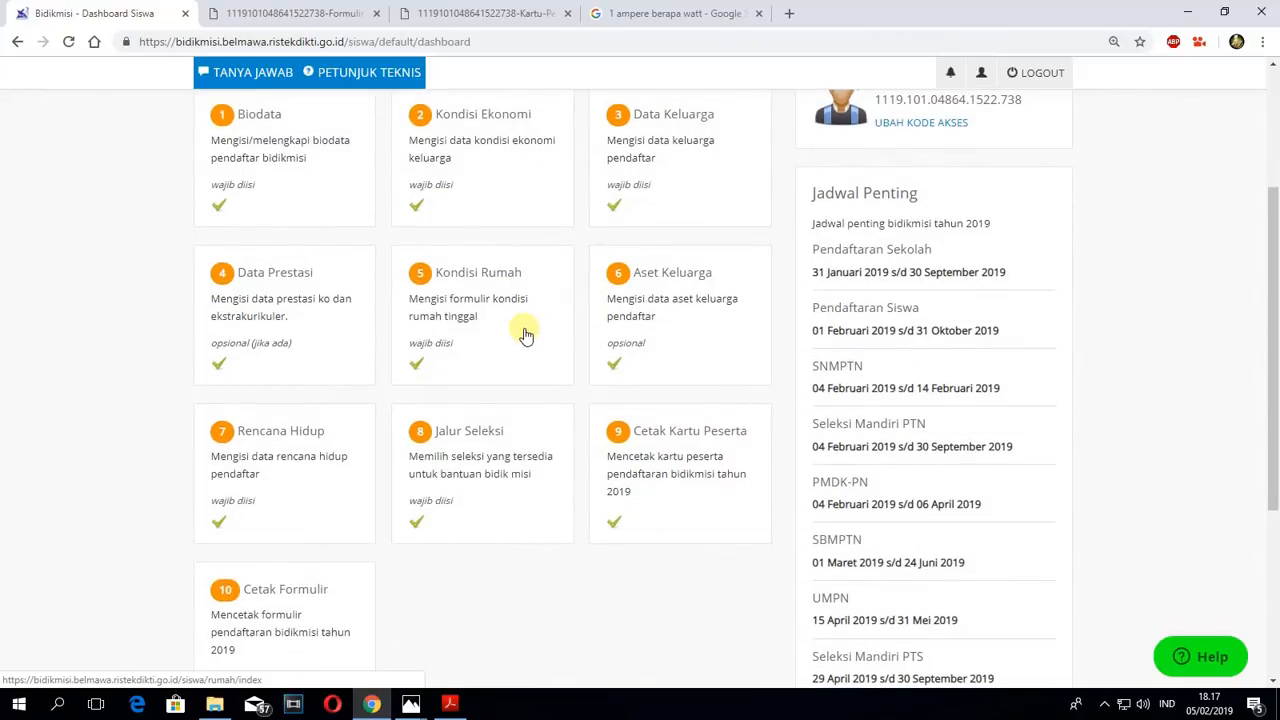
scroll(540, 407, "down", 2)
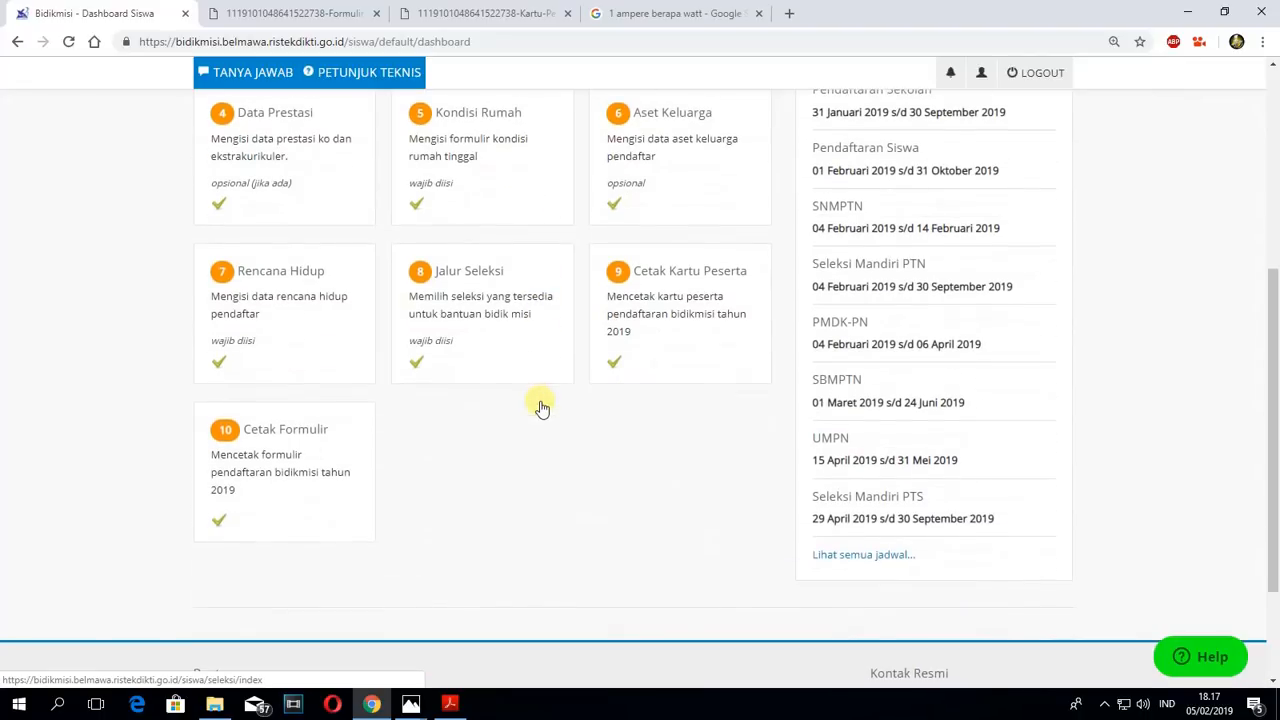
scroll(540, 407, "up", 3)
scroll(490, 322, "up", 2)
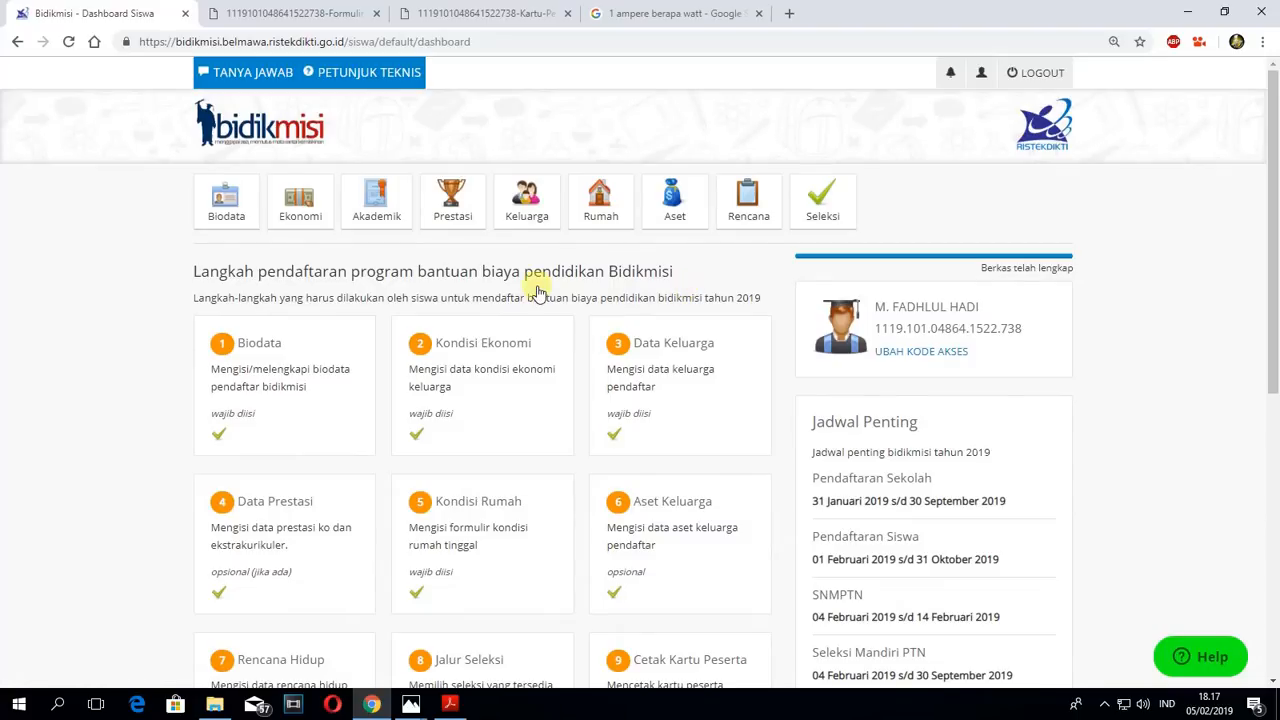
scroll(540, 292, "down", 1)
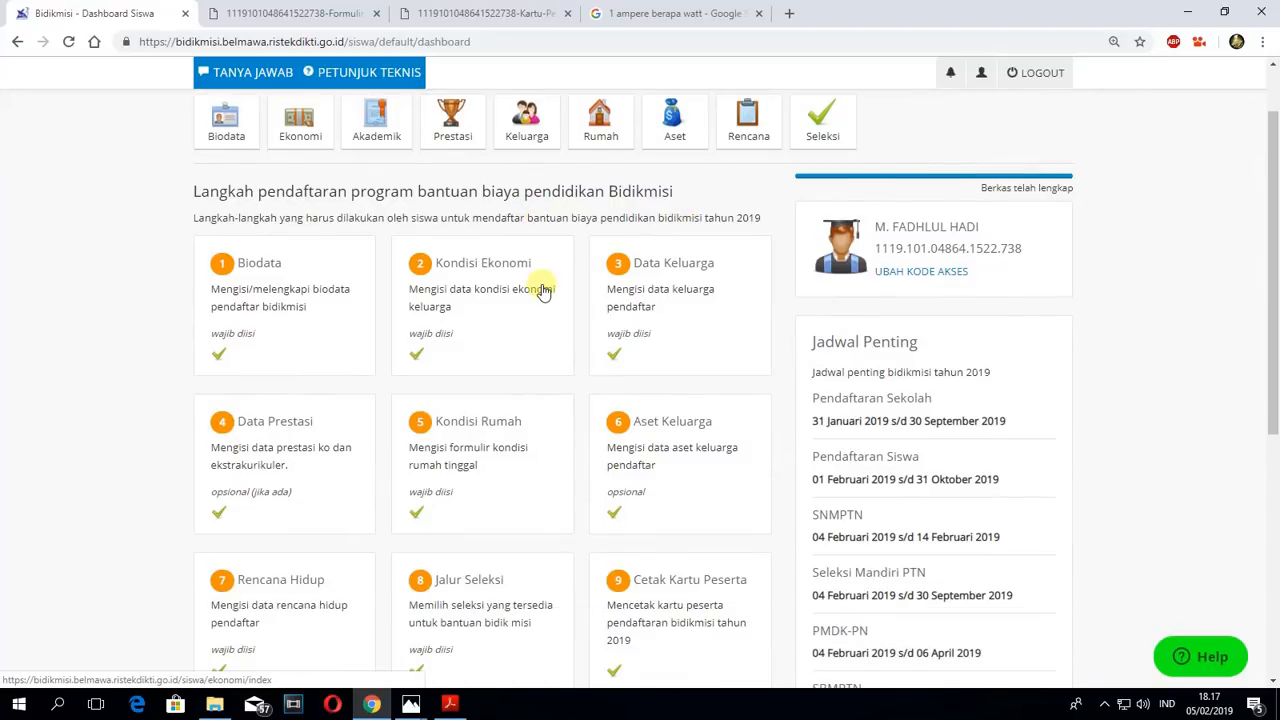
scroll(543, 292, "down", 1)
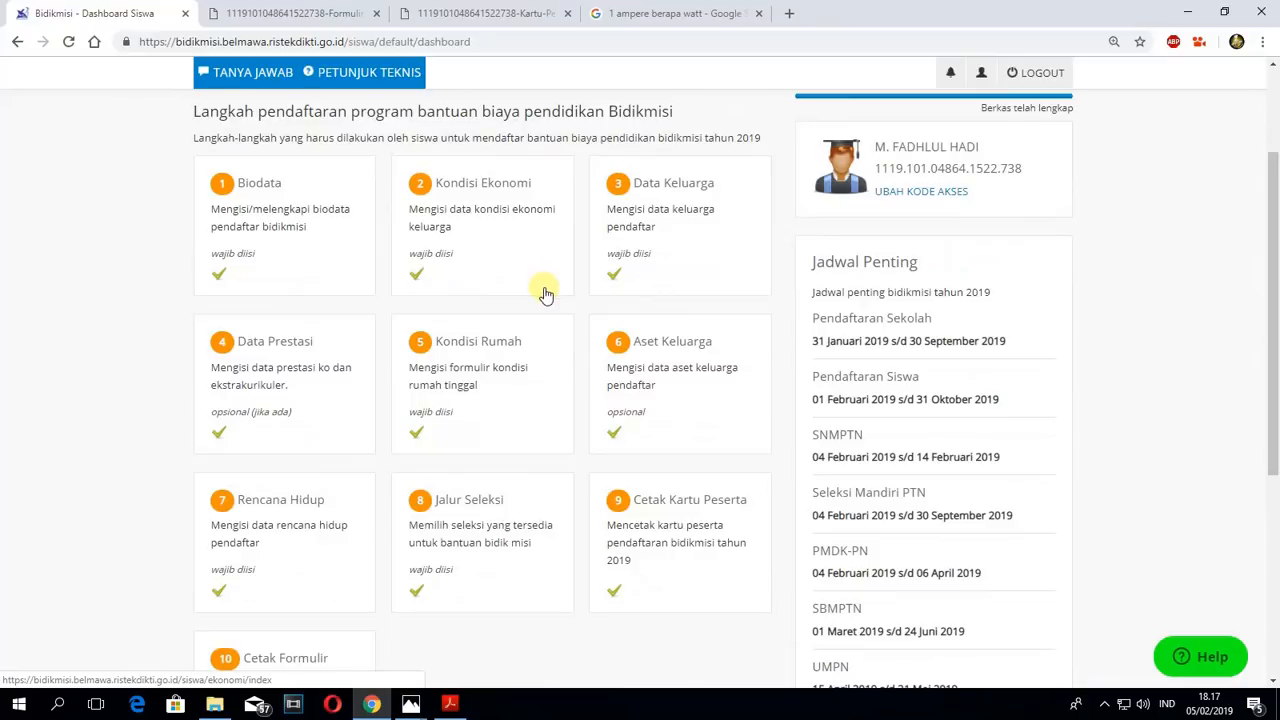
scroll(545, 293, "up", 2)
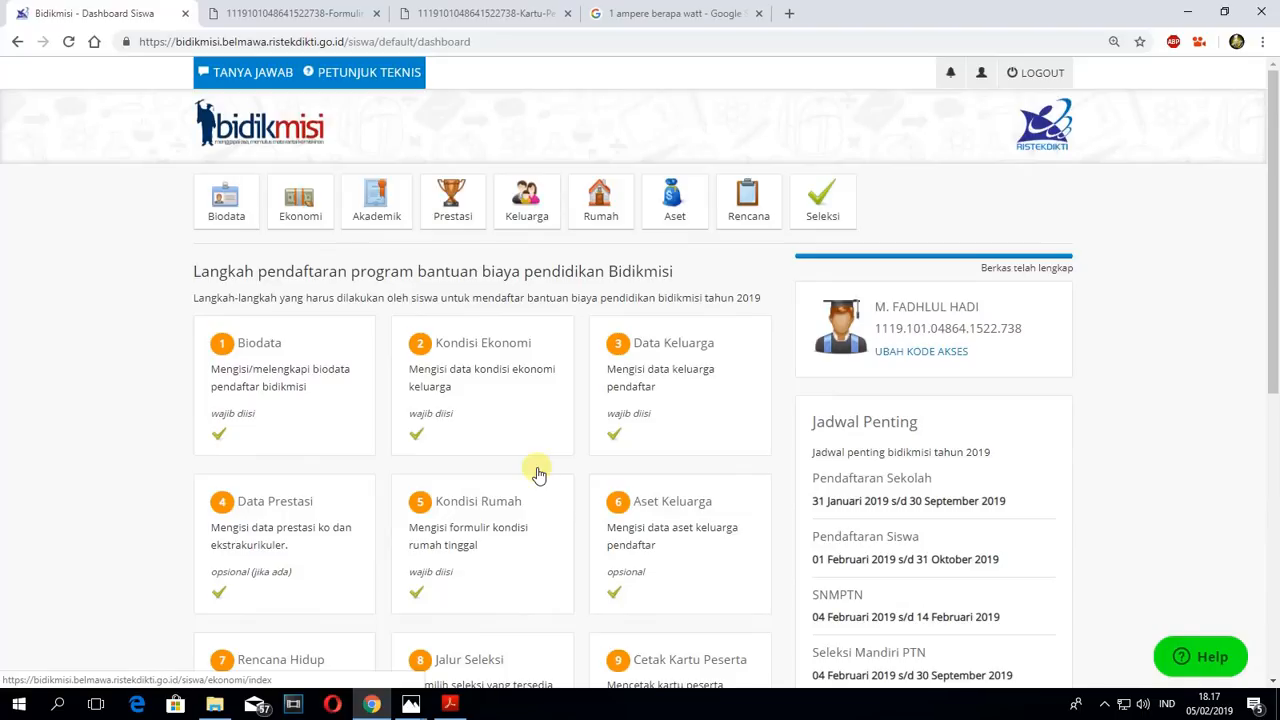
left_click(1105, 706)
left_click(1072, 664)
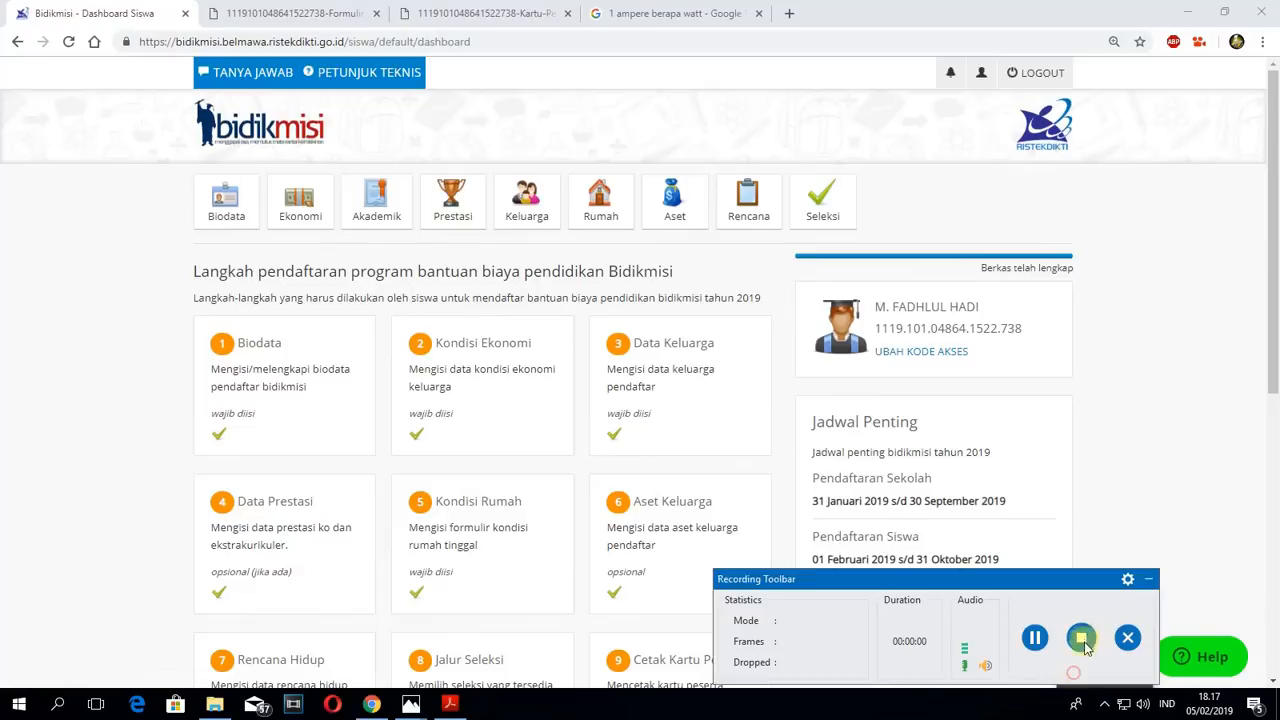